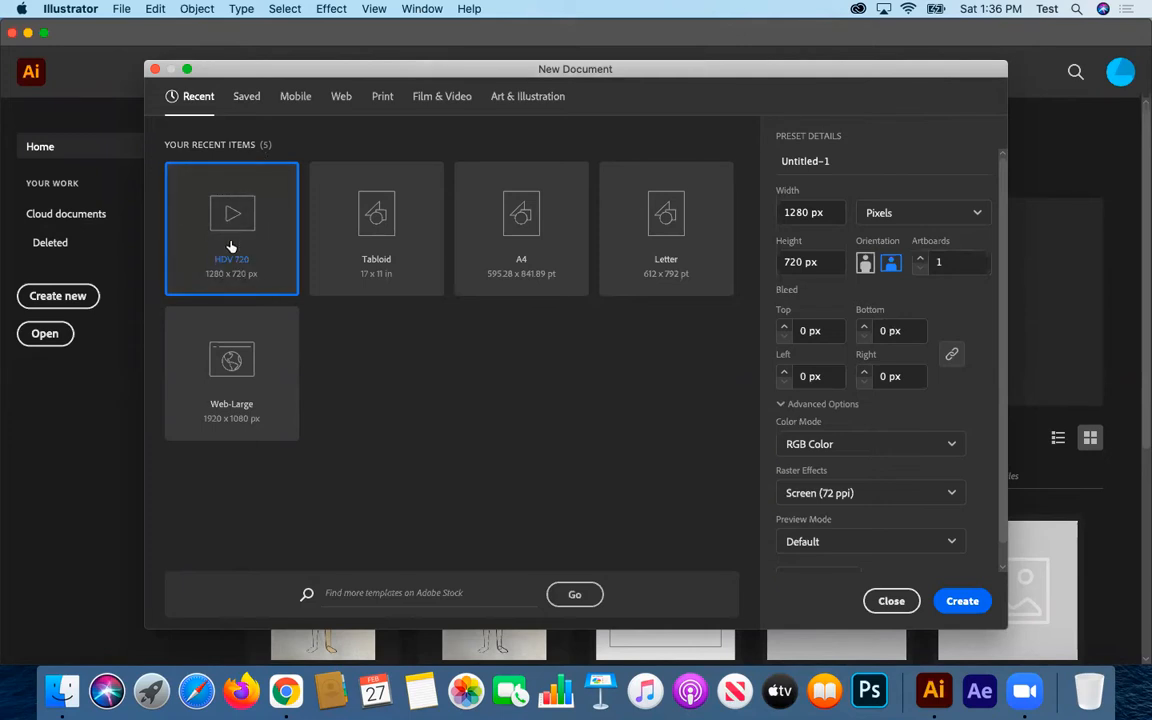
- Create a new film and video document from the HDV 720 preset at 1280 x 720 px in RGB
{"action": "left_click", "coordinate": [424, 102]}
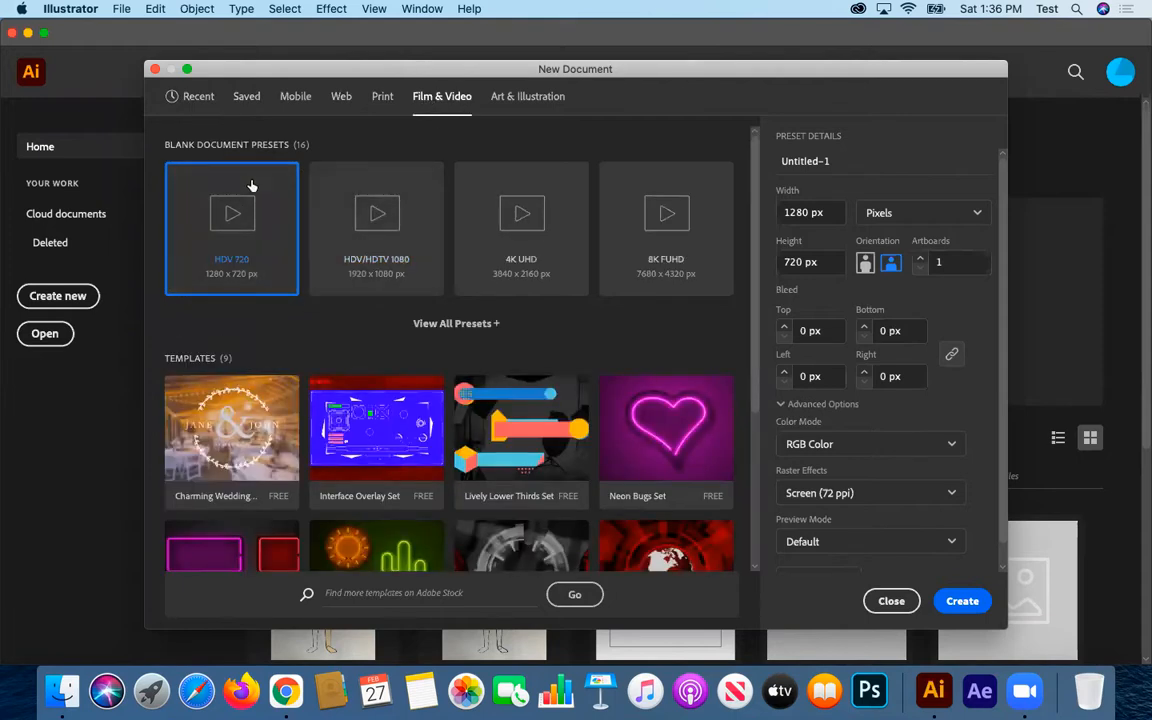
{"action": "left_click", "coordinate": [962, 601]}
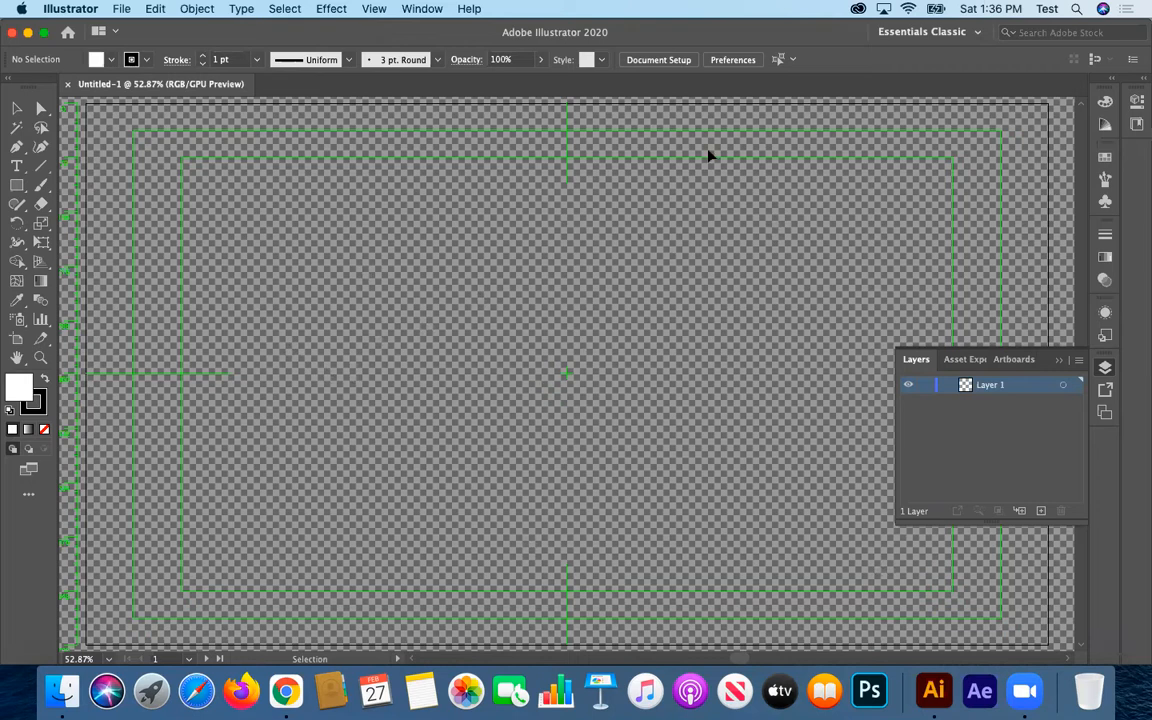
- Switch to Finder and open the Character_Demo folder inside Computer Animation in Documents
{"action": "left_click", "coordinate": [110, 8]}
{"action": "left_click", "coordinate": [110, 8]}
{"action": "left_click", "coordinate": [58, 700]}
{"action": "left_click", "coordinate": [58, 700]}
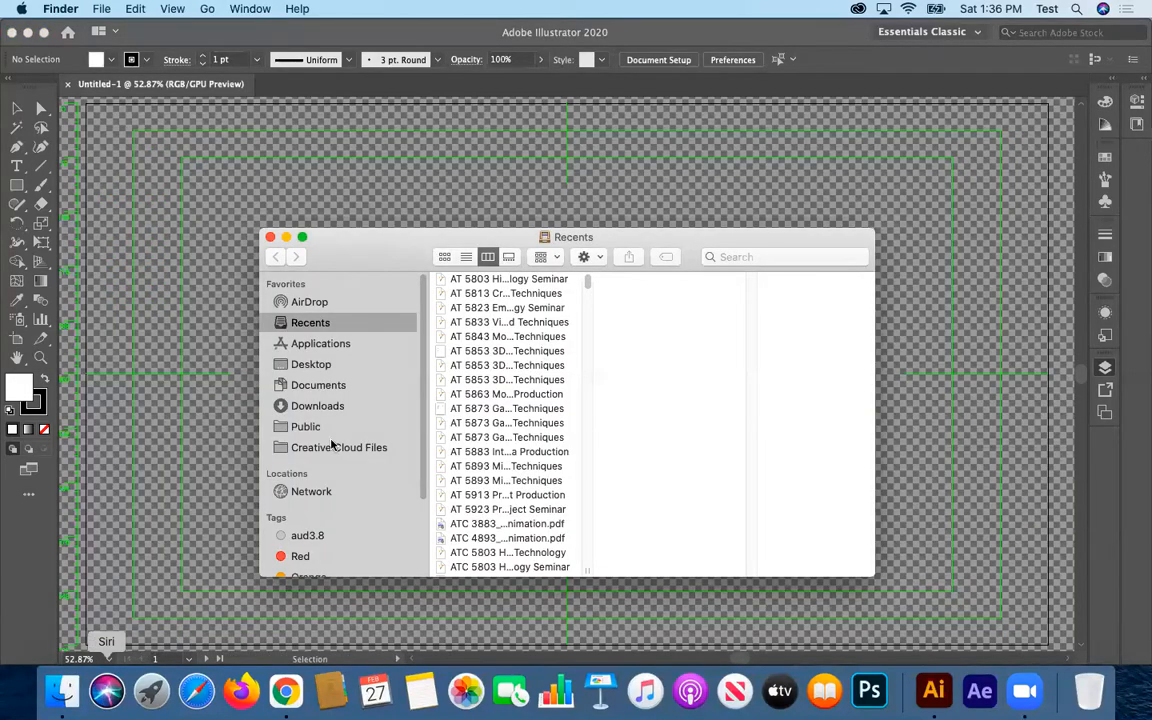
{"action": "left_click", "coordinate": [310, 385]}
{"action": "left_click", "coordinate": [470, 293]}
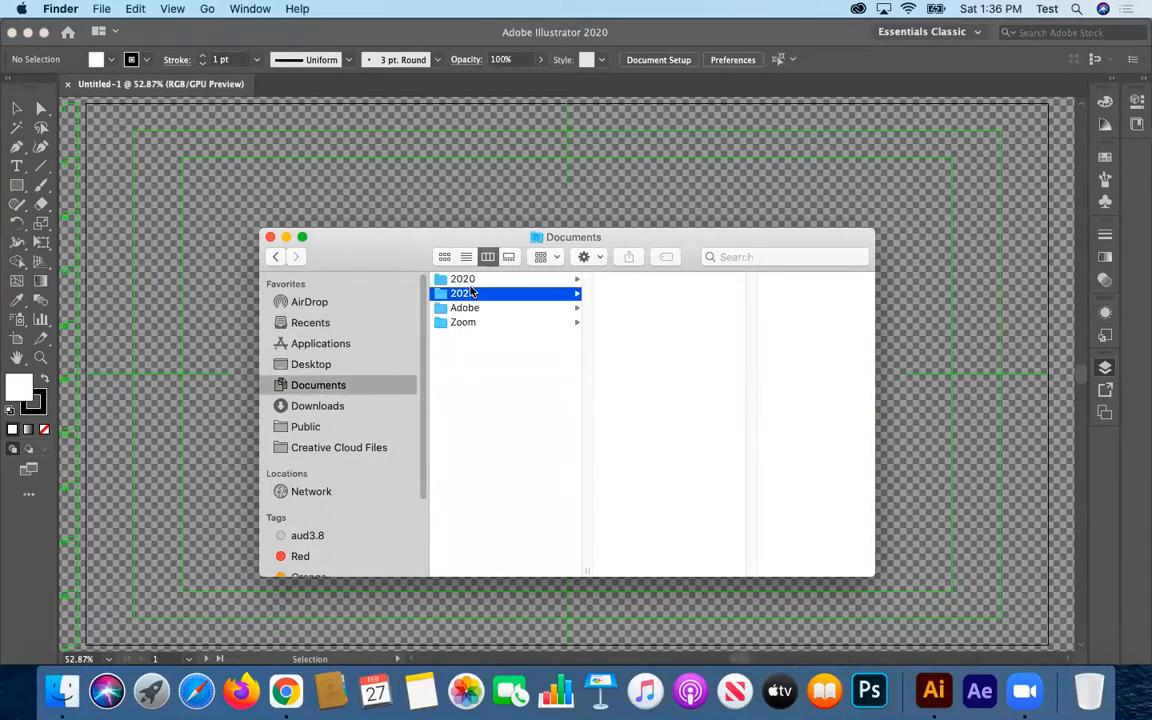
{"action": "left_click", "coordinate": [656, 281]}
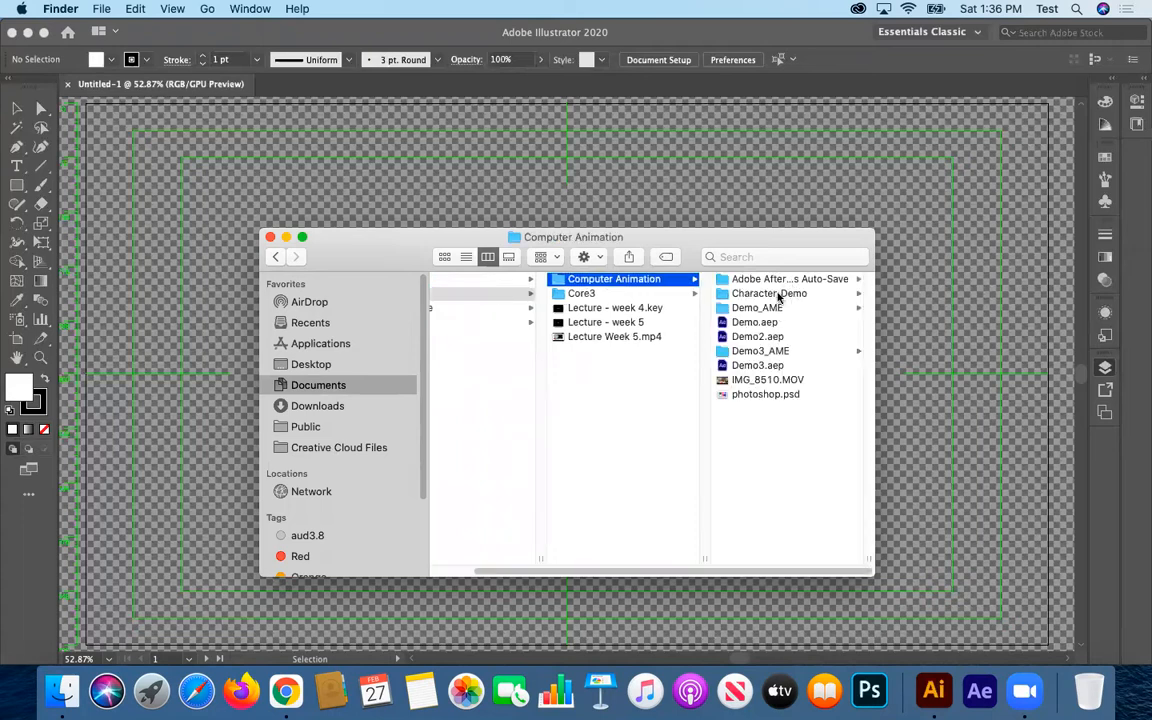
{"action": "left_click", "coordinate": [768, 294]}
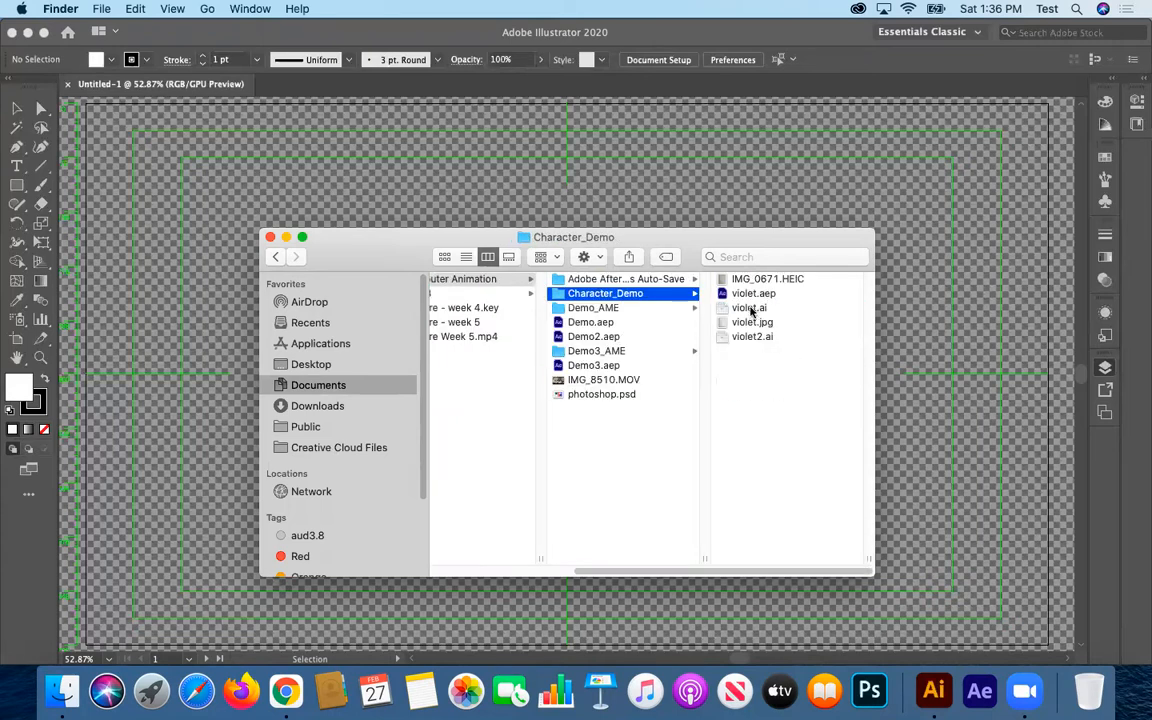
- Check violet.jpg in Preview and place it as a linked image in the new Illustrator document
{"action": "left_click", "coordinate": [740, 323]}
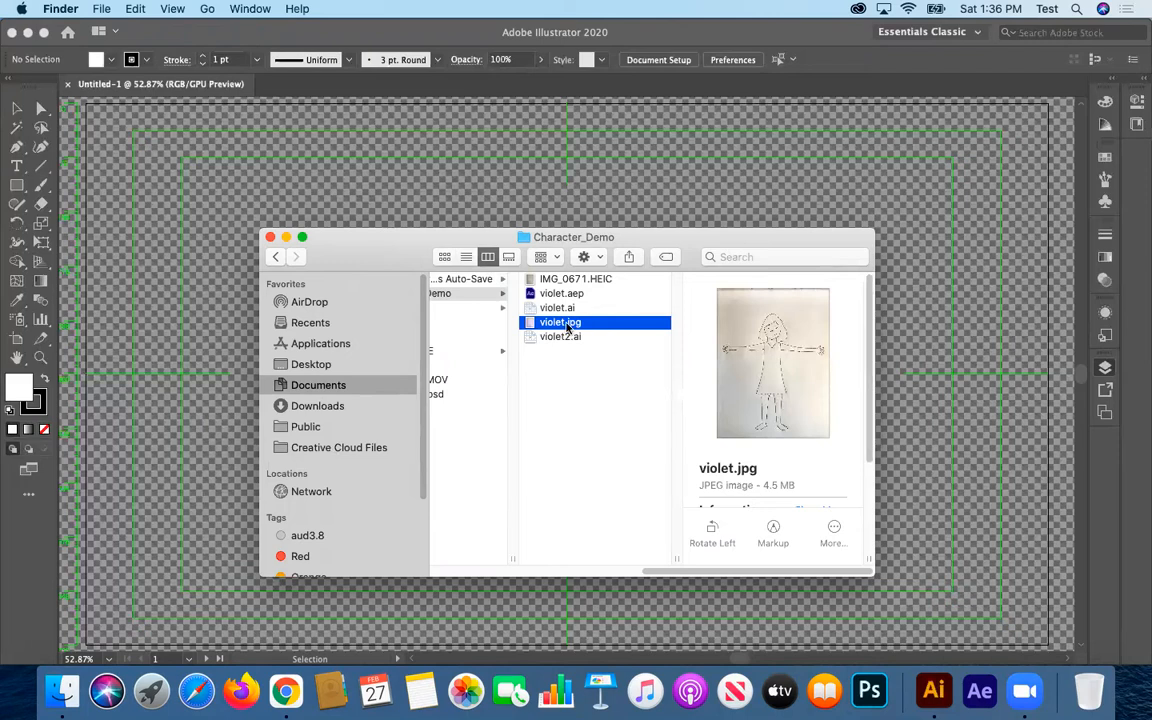
{"action": "double_click", "coordinate": [567, 323]}
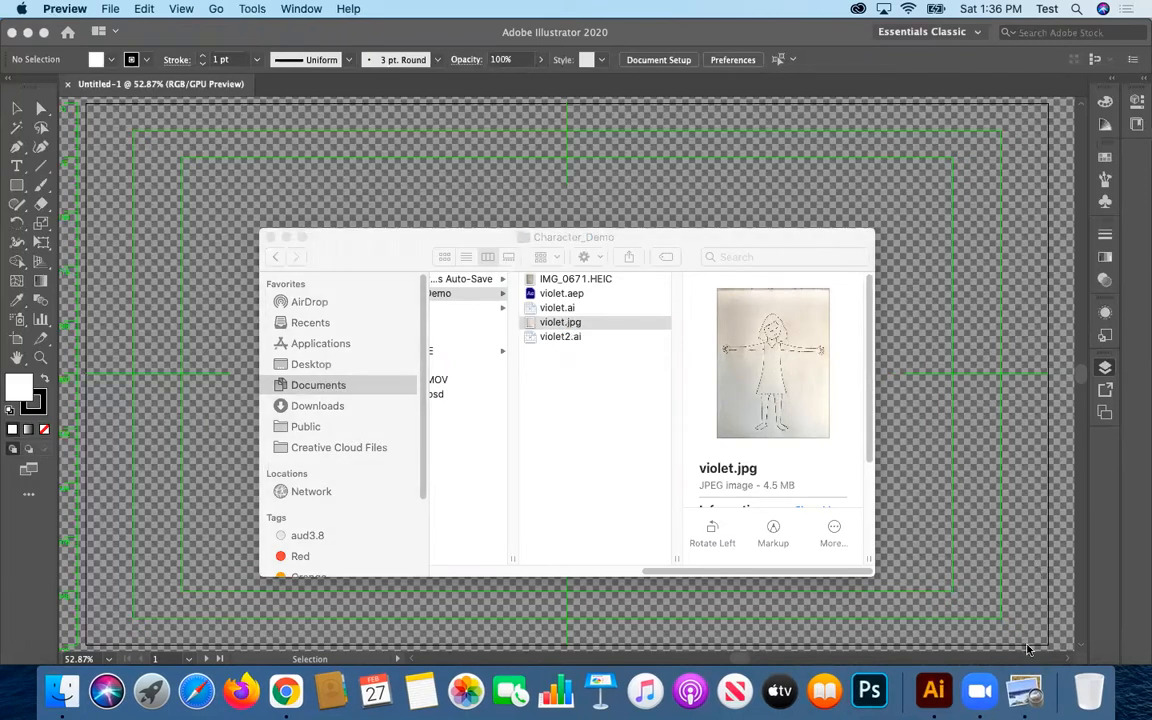
{"action": "left_click", "coordinate": [14, 31]}
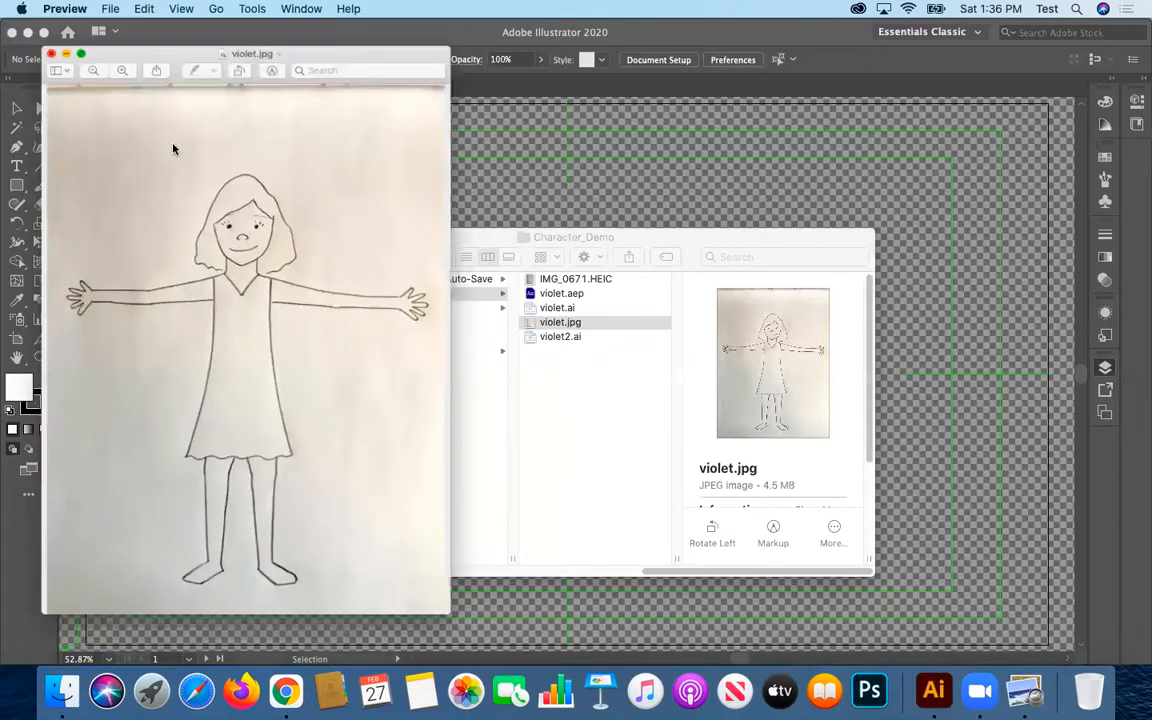
{"action": "left_click_drag", "start_coordinate": [532, 323], "coordinate": [755, 211]}
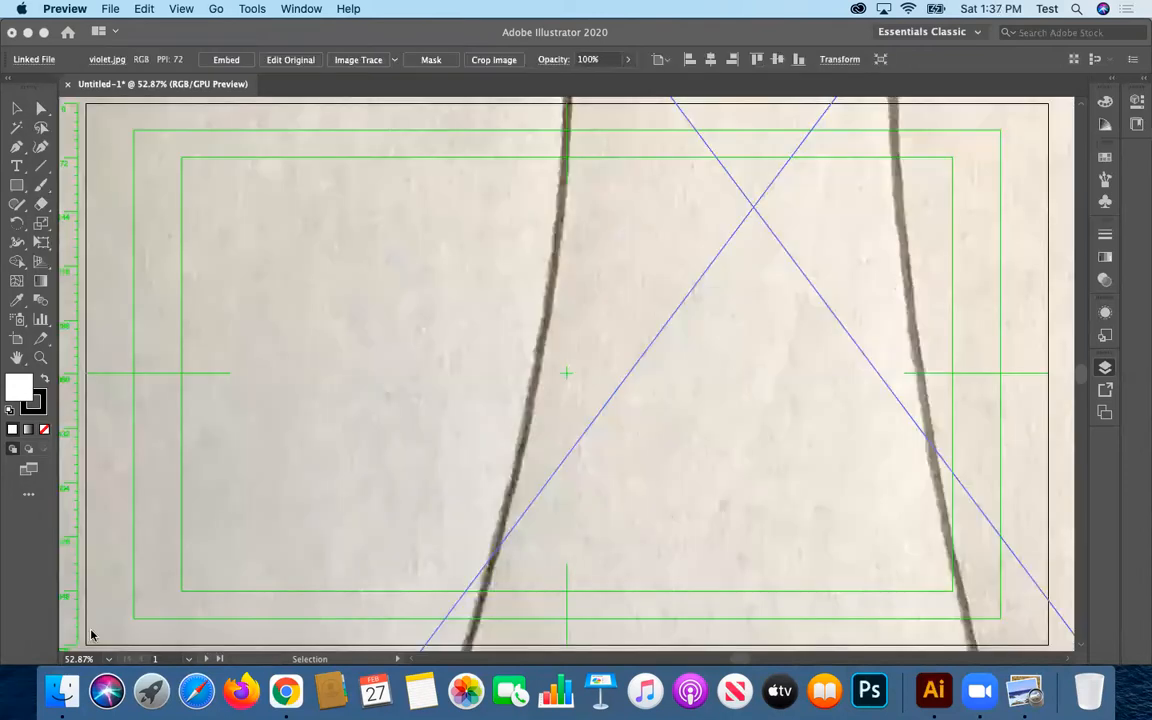
- Zoom out until the whole placed character drawing and the artboard can be seen together
{"action": "scroll", "coordinate": [546, 521], "scroll_direction": "down", "scroll_amount": 1}
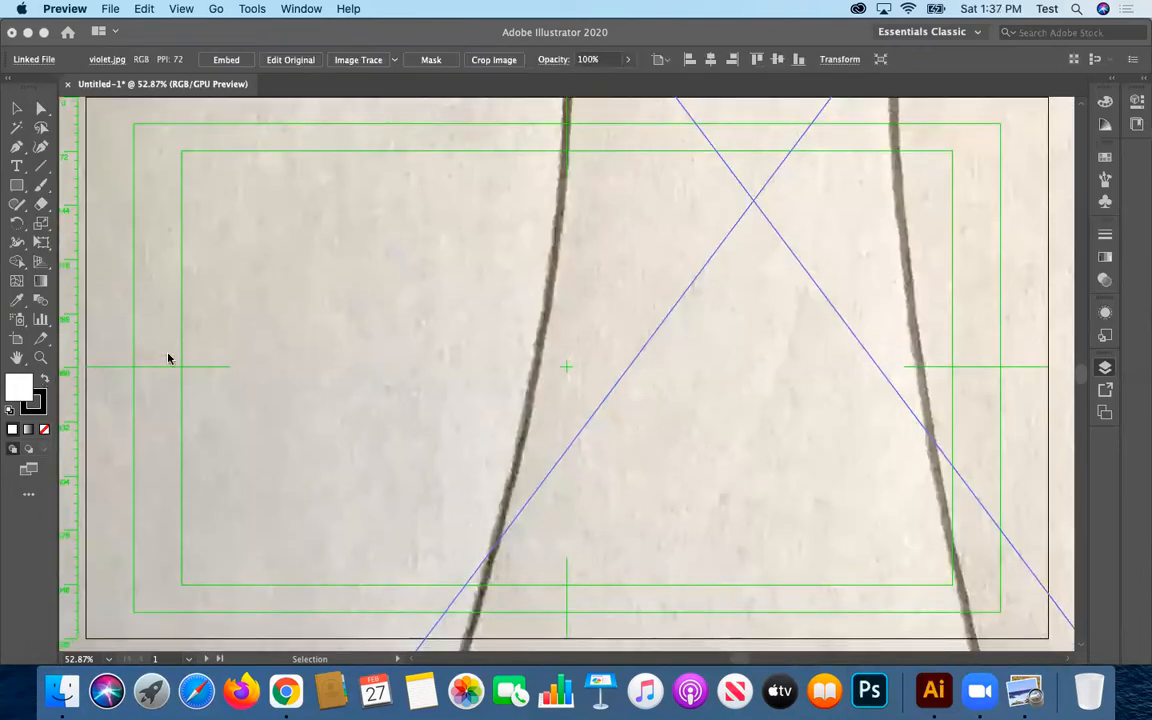
{"action": "left_click", "coordinate": [40, 360]}
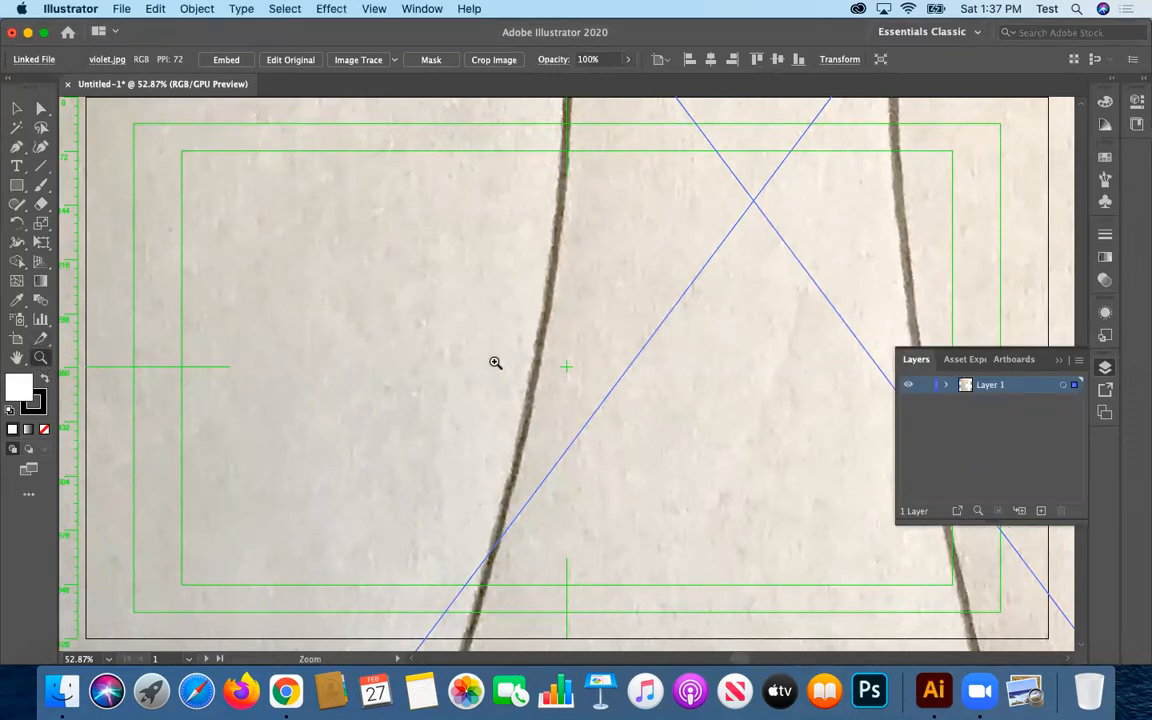
{"action": "left_click", "coordinate": [681, 347], "text": "alt"}
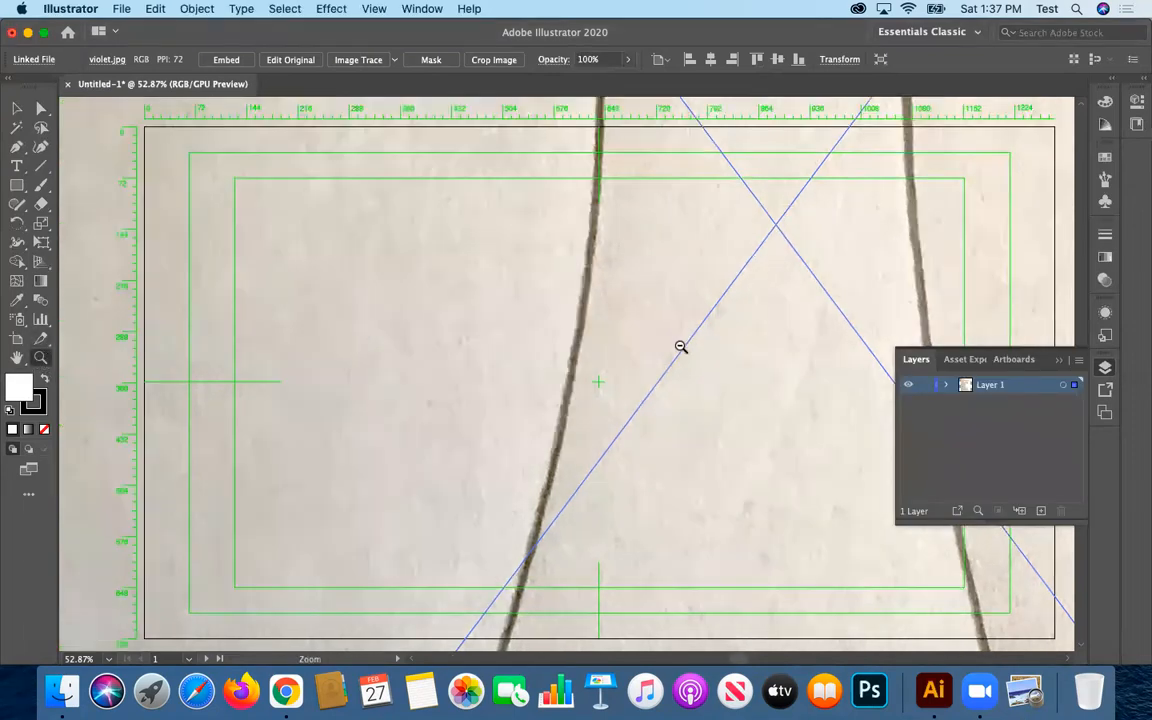
{"action": "left_click", "coordinate": [686, 337], "text": "alt"}
{"action": "left_click", "coordinate": [599, 357], "text": "alt"}
{"action": "left_click", "coordinate": [524, 367], "text": "alt"}
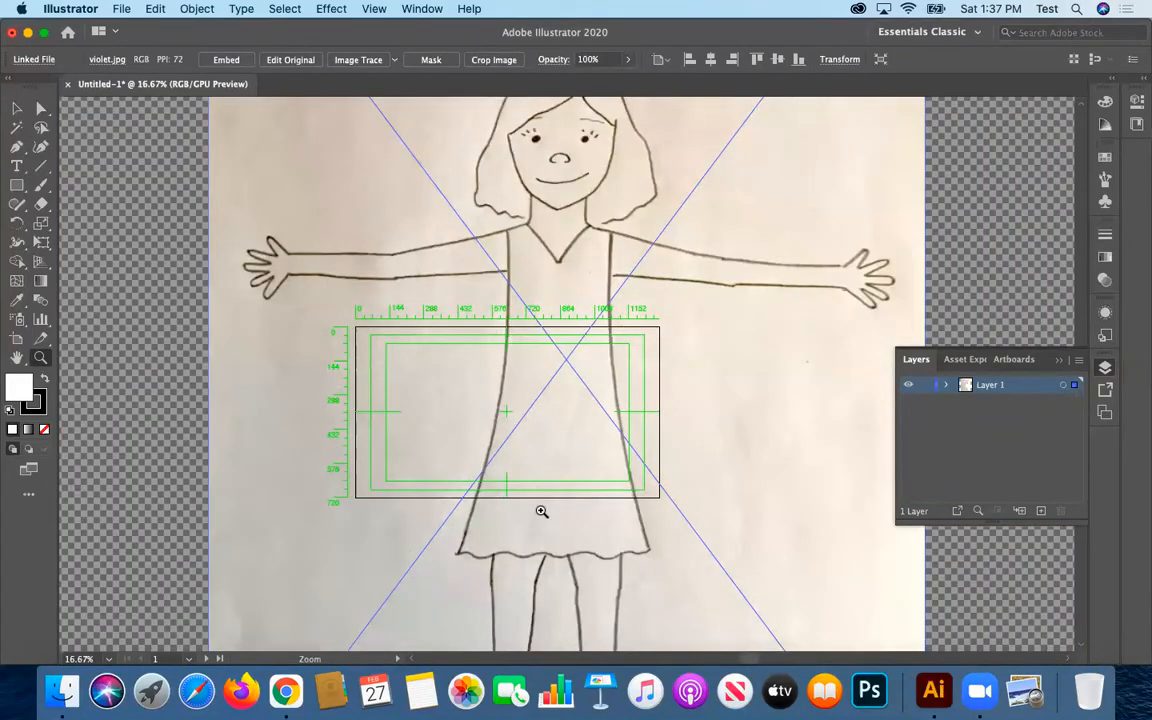
{"action": "left_click_drag", "start_coordinate": [597, 392], "coordinate": [587, 398]}
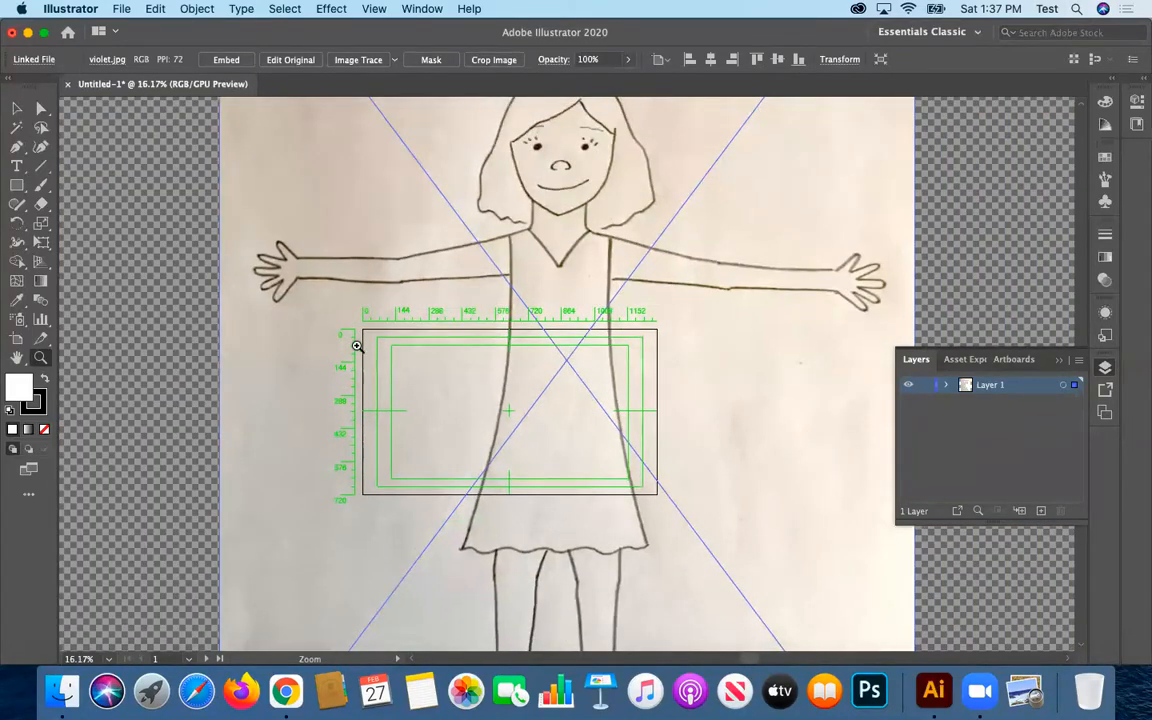
{"action": "left_click", "coordinate": [655, 472], "text": "alt"}
{"action": "left_click", "coordinate": [573, 355], "text": "alt"}
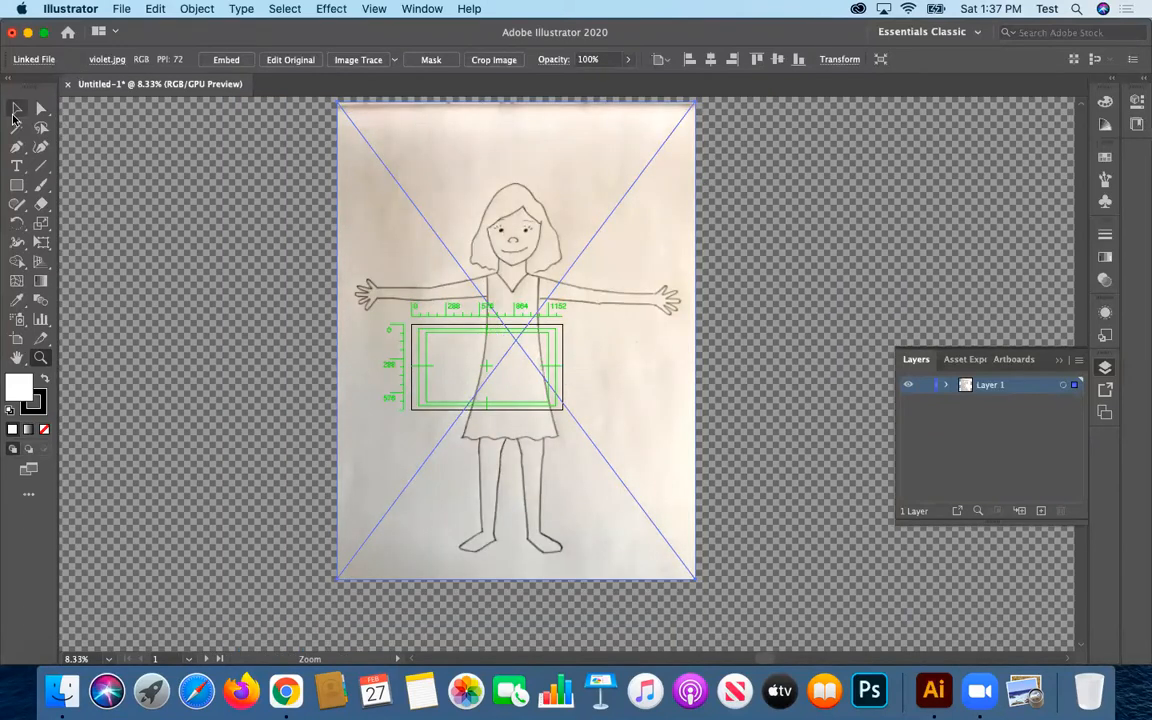
- Choose the Essentials Classic workspace
{"action": "left_click", "coordinate": [414, 10]}
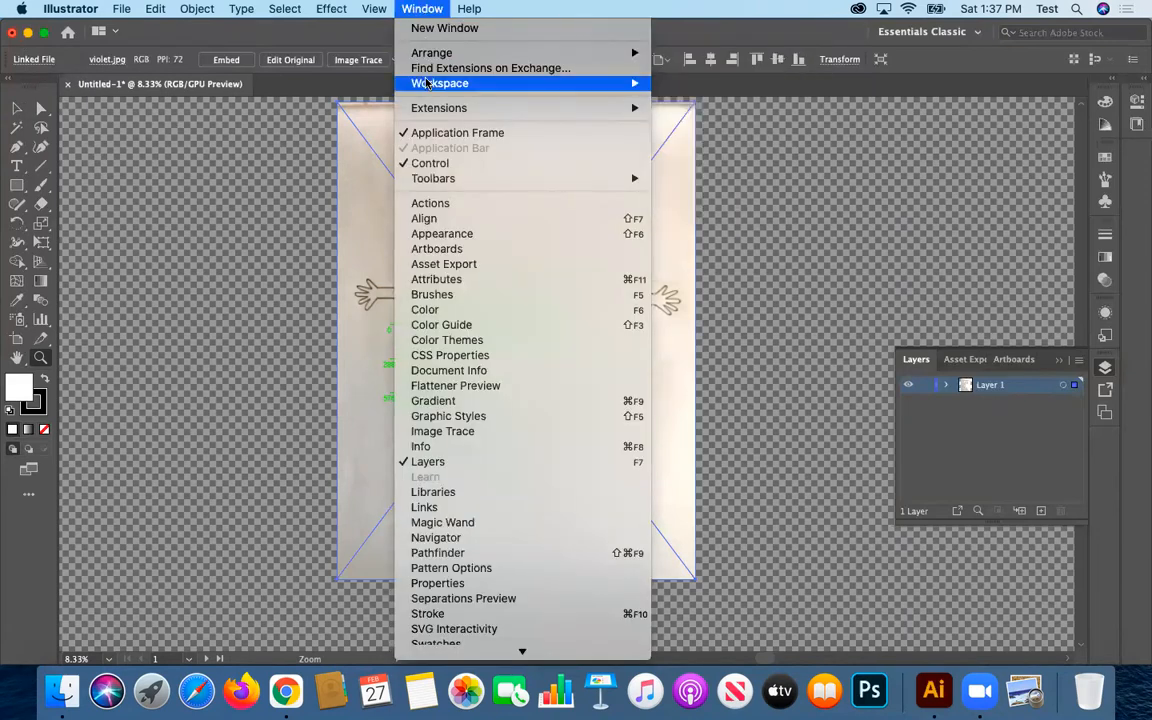
{"action": "mouse_move", "coordinate": [424, 84]}
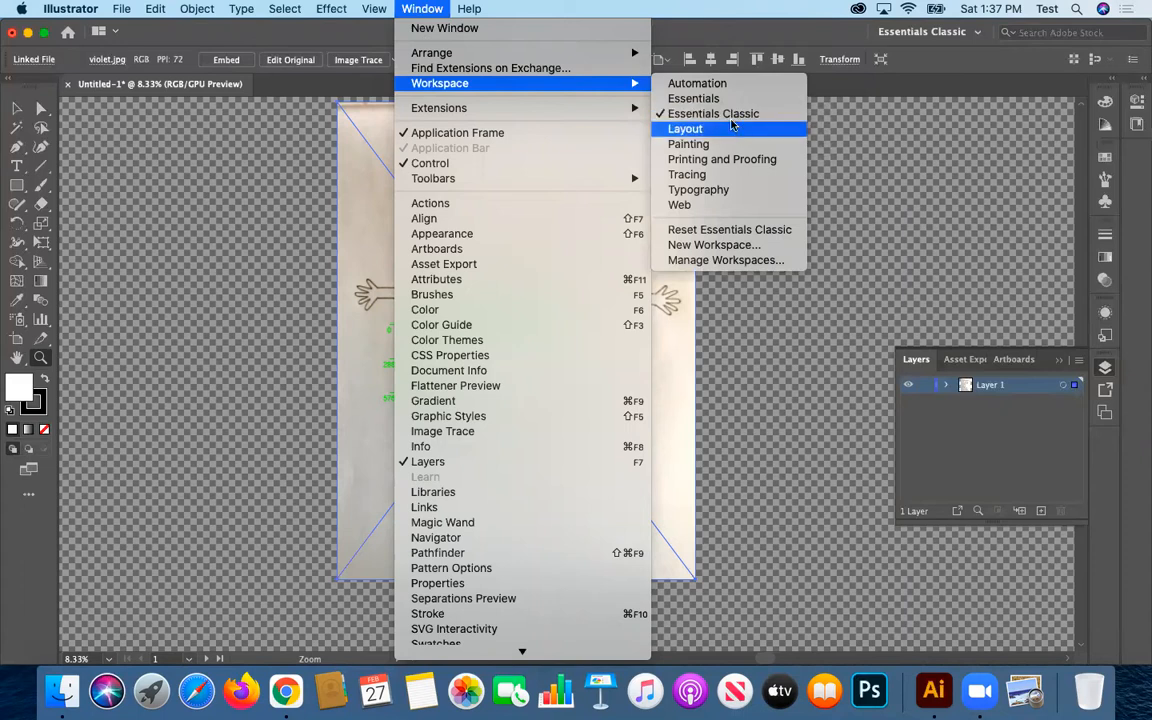
{"action": "left_click", "coordinate": [733, 116]}
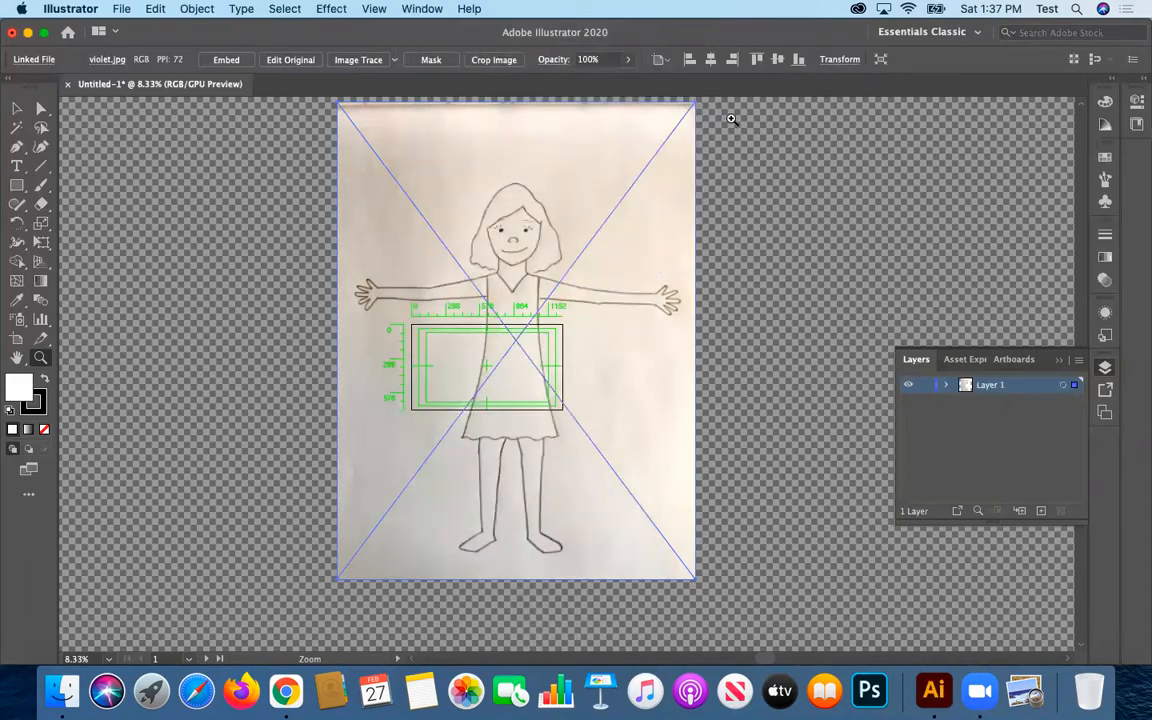
- Collapse the Layers panel, and briefly expand the Properties panel to view the placed image's settings
{"action": "left_click", "coordinate": [1115, 87]}
{"action": "left_click", "coordinate": [1115, 87]}
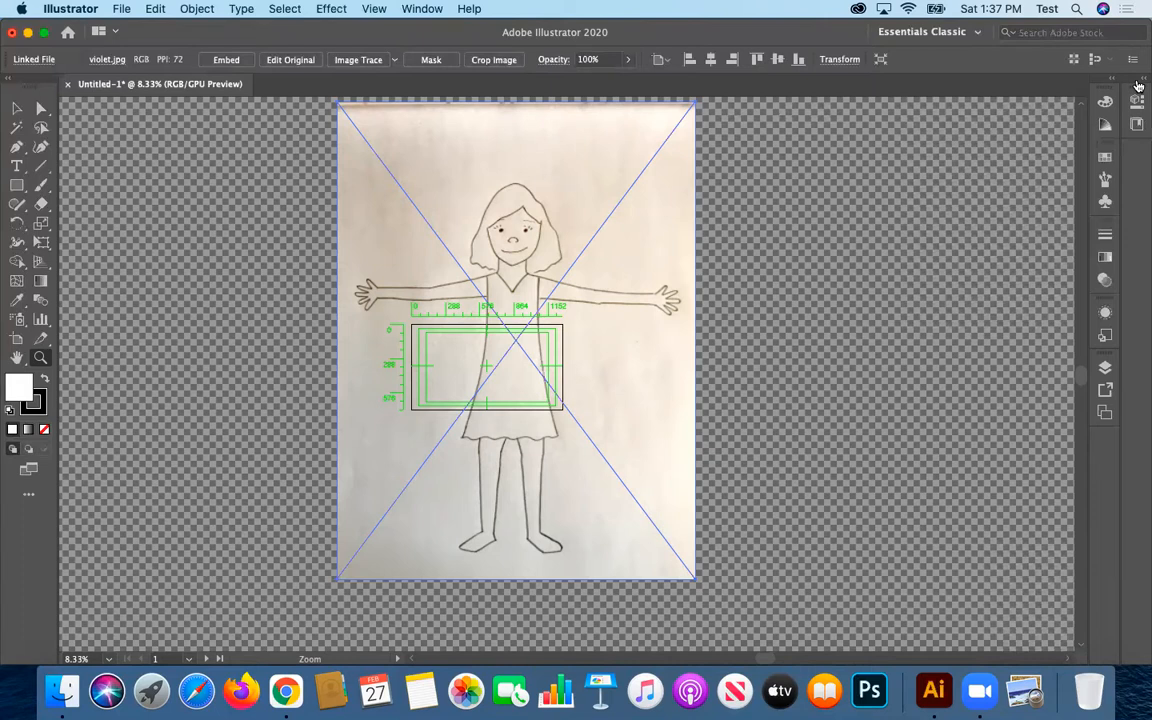
{"action": "left_click", "coordinate": [1139, 86]}
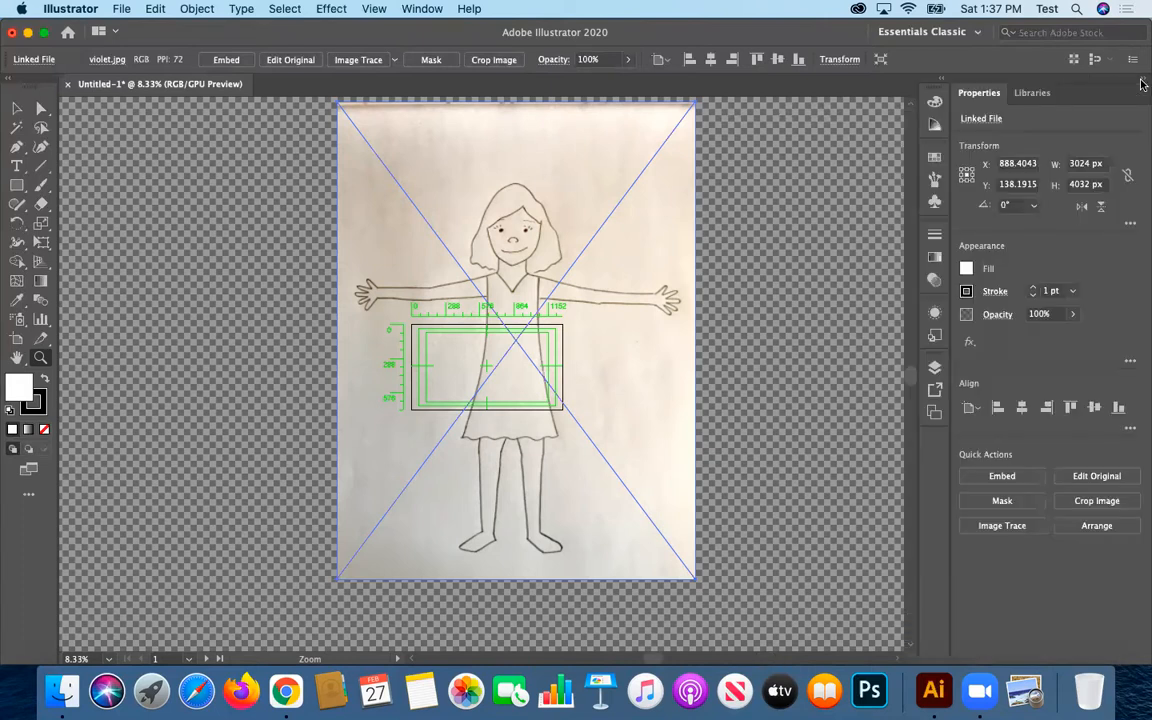
{"action": "left_click", "coordinate": [1141, 85]}
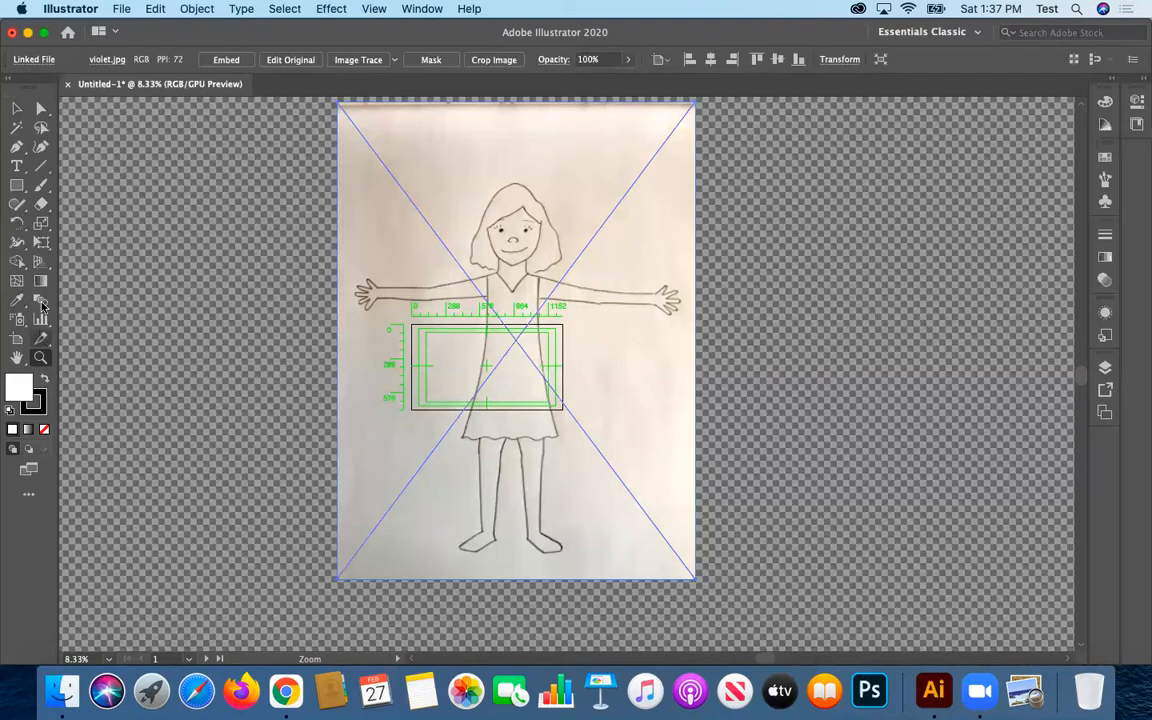
- Scale the placed drawing down proportionally so the figure fits the artboard height, and move it onto the artboard
{"action": "left_click", "coordinate": [16, 108]}
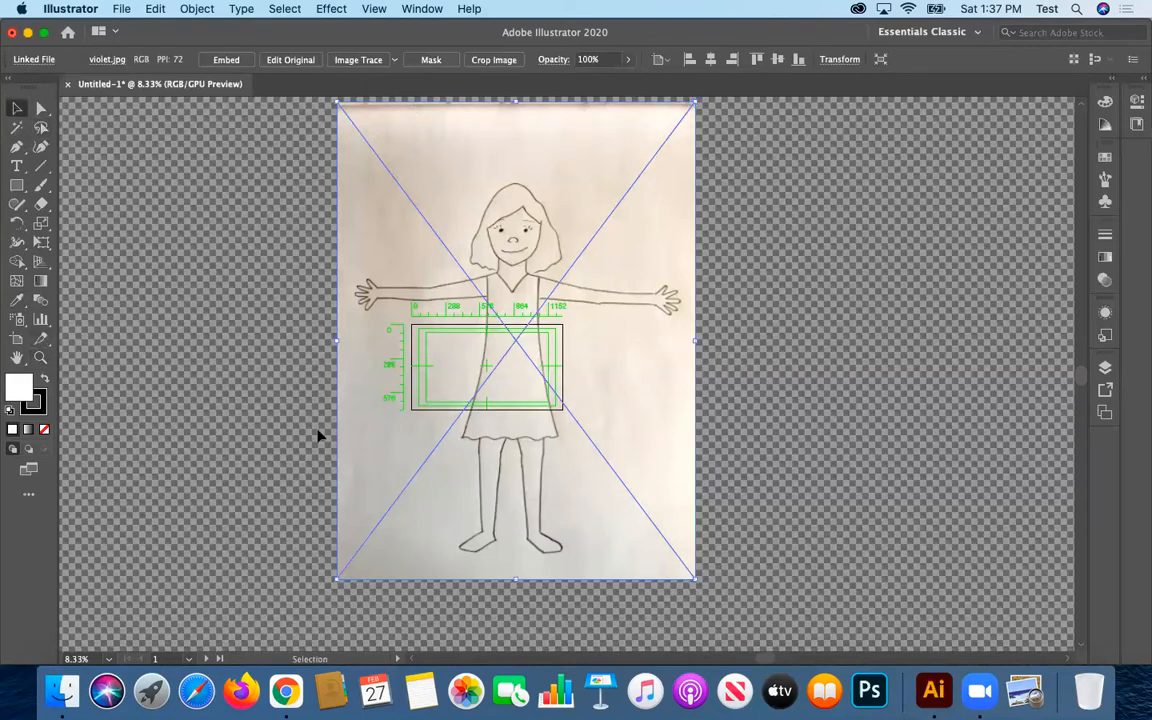
{"action": "left_click", "coordinate": [758, 452]}
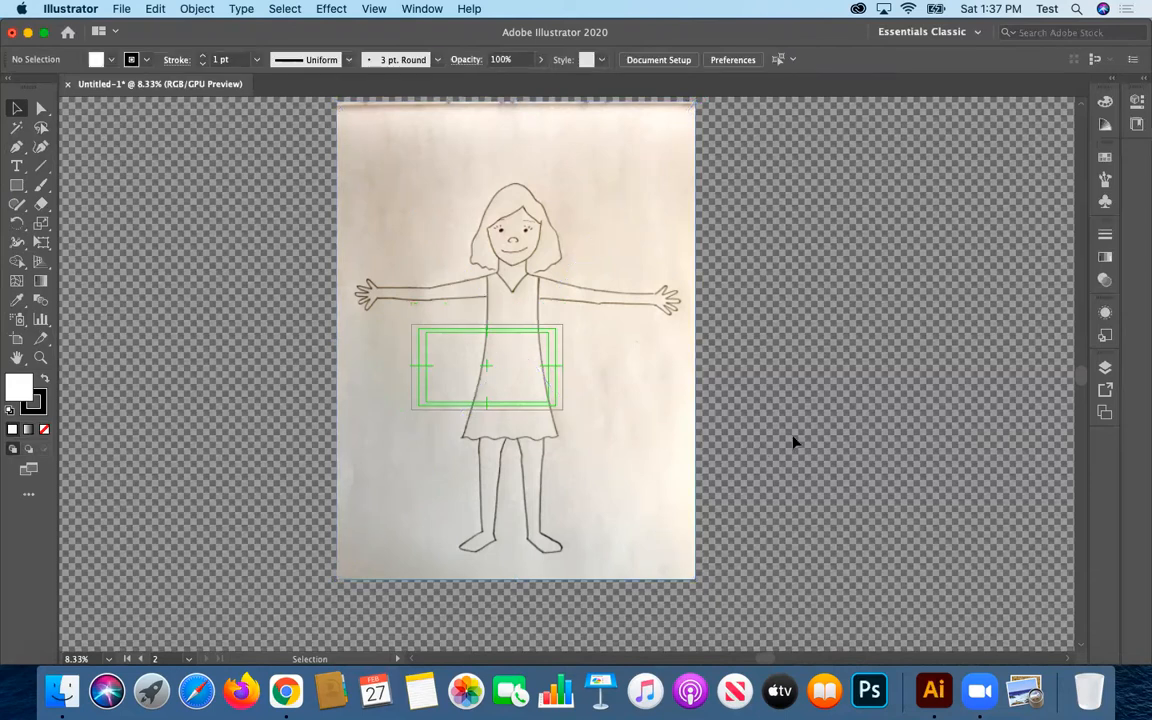
{"action": "left_click", "coordinate": [627, 419]}
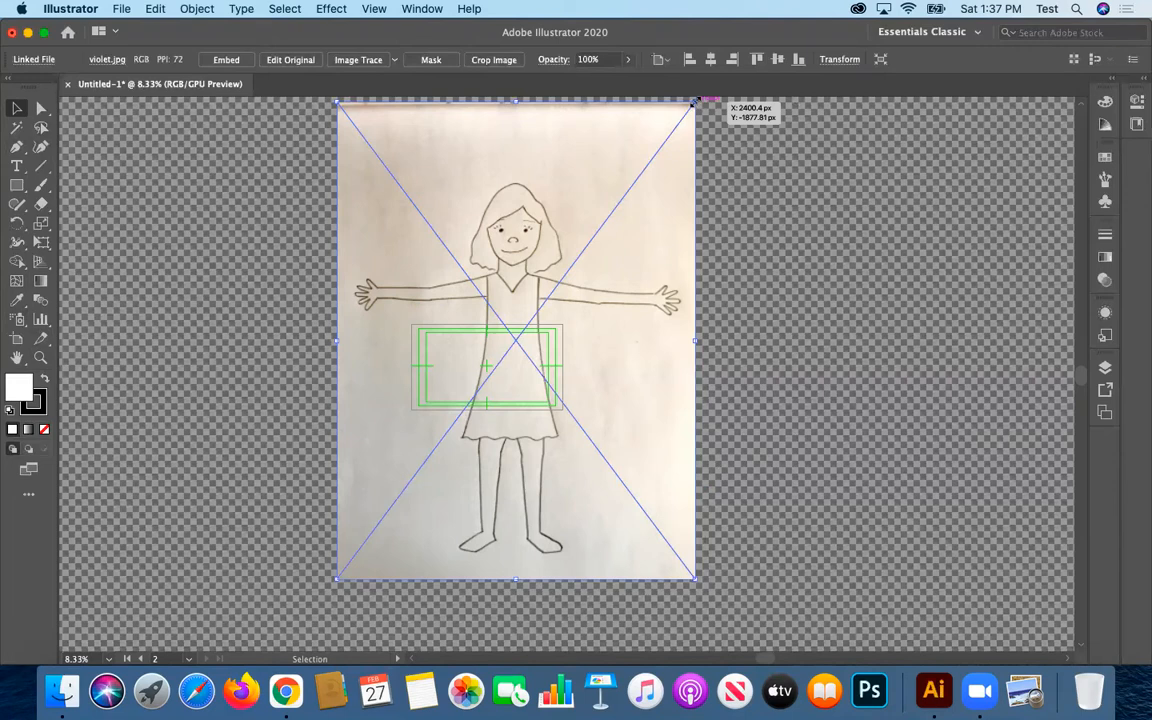
{"action": "left_click_drag", "start_coordinate": [694, 101], "coordinate": [424, 246]}
{"action": "left_click_drag", "start_coordinate": [411, 519], "coordinate": [512, 360]}
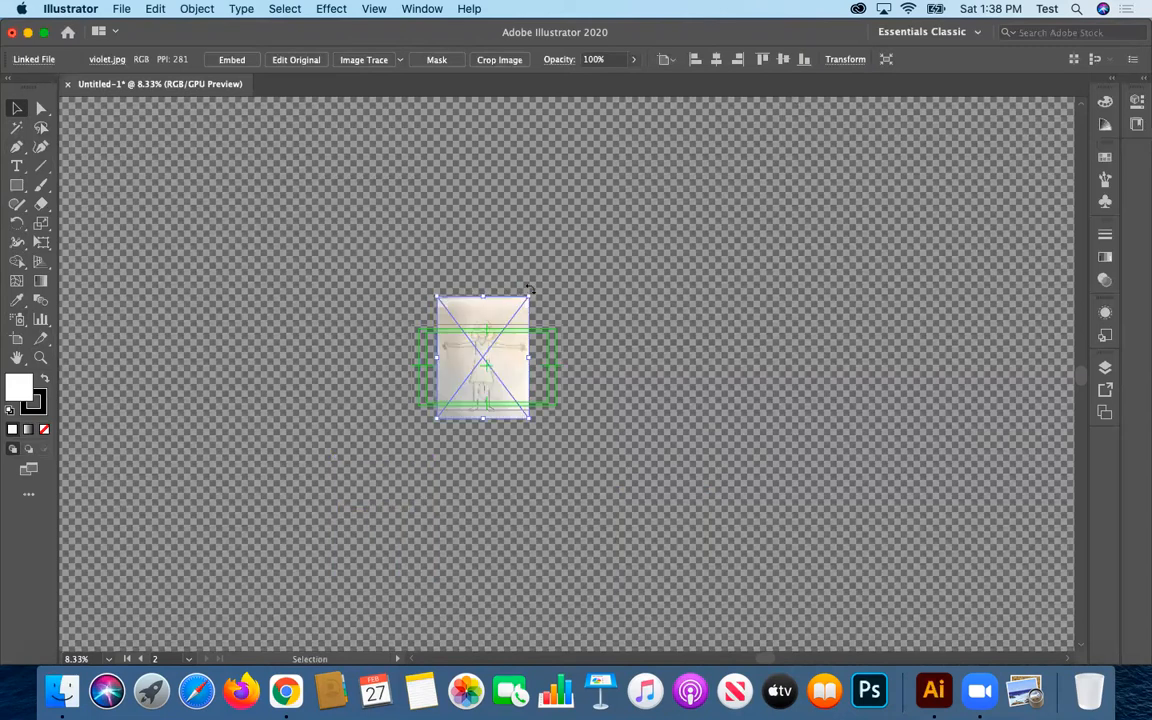
{"action": "left_click_drag", "start_coordinate": [532, 297], "coordinate": [511, 322]}
{"action": "left_click_drag", "start_coordinate": [508, 382], "coordinate": [522, 374]}
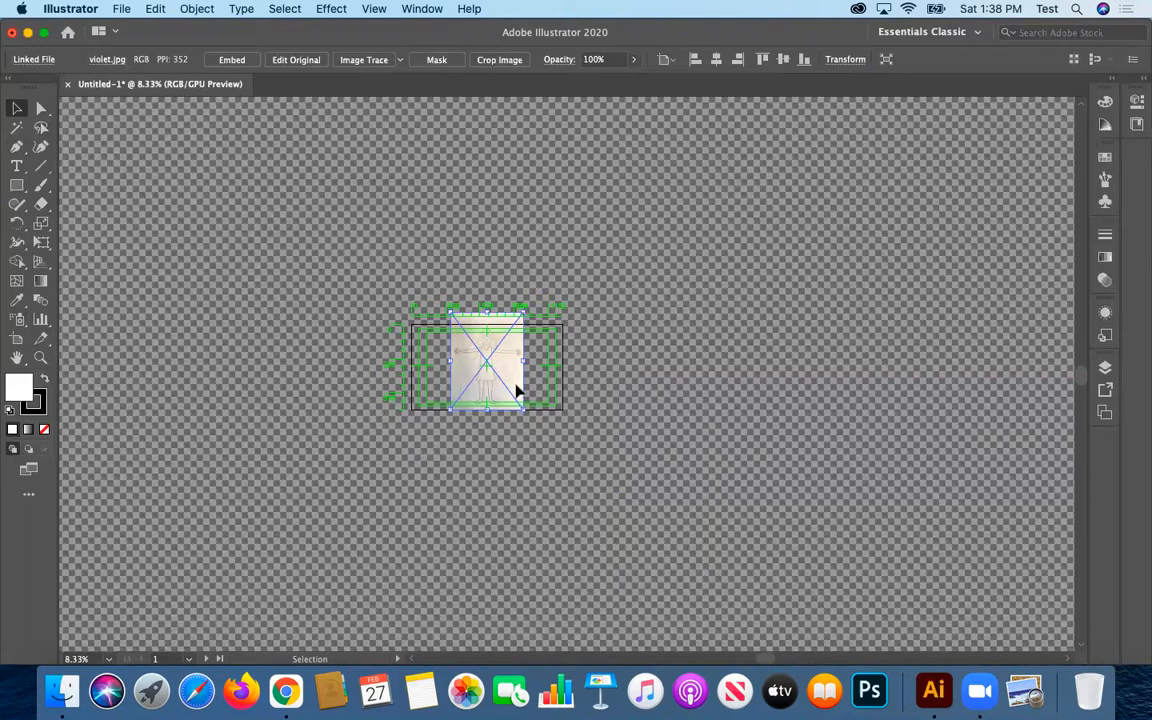
{"action": "left_click_drag", "start_coordinate": [521, 390], "coordinate": [525, 390]}
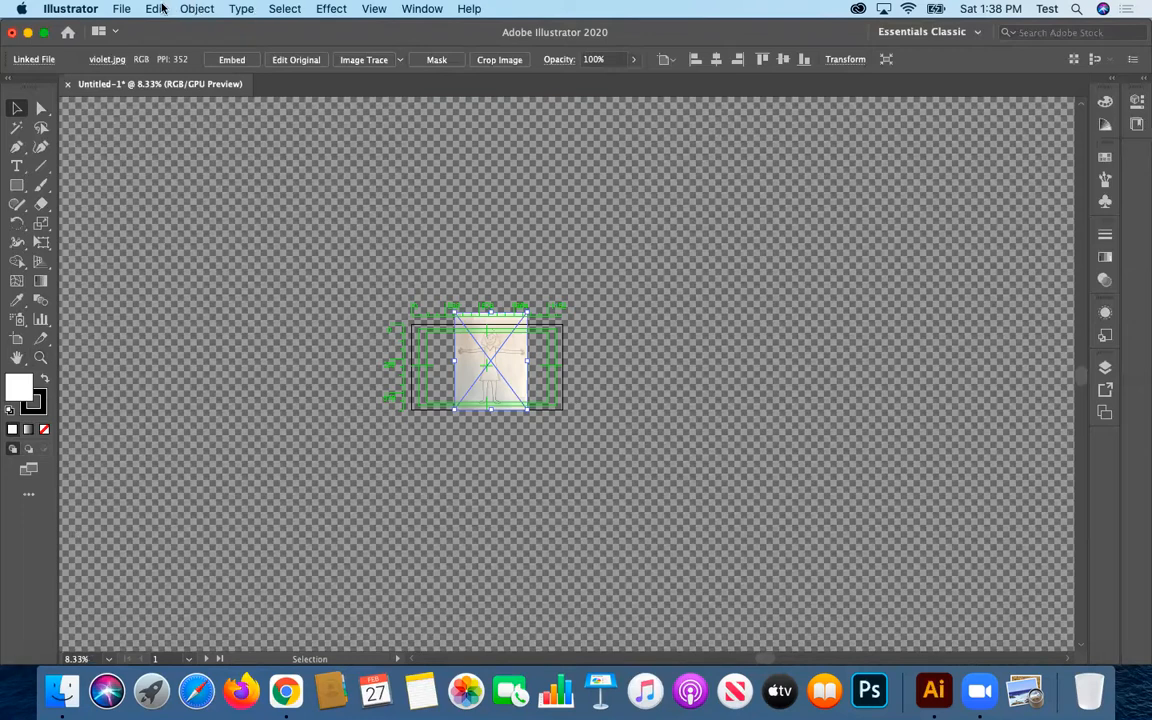
- Fit the artboard in the window and centre the drawing horizontally, with its lower edge on the artboard's lower edge
{"action": "left_click", "coordinate": [368, 8]}
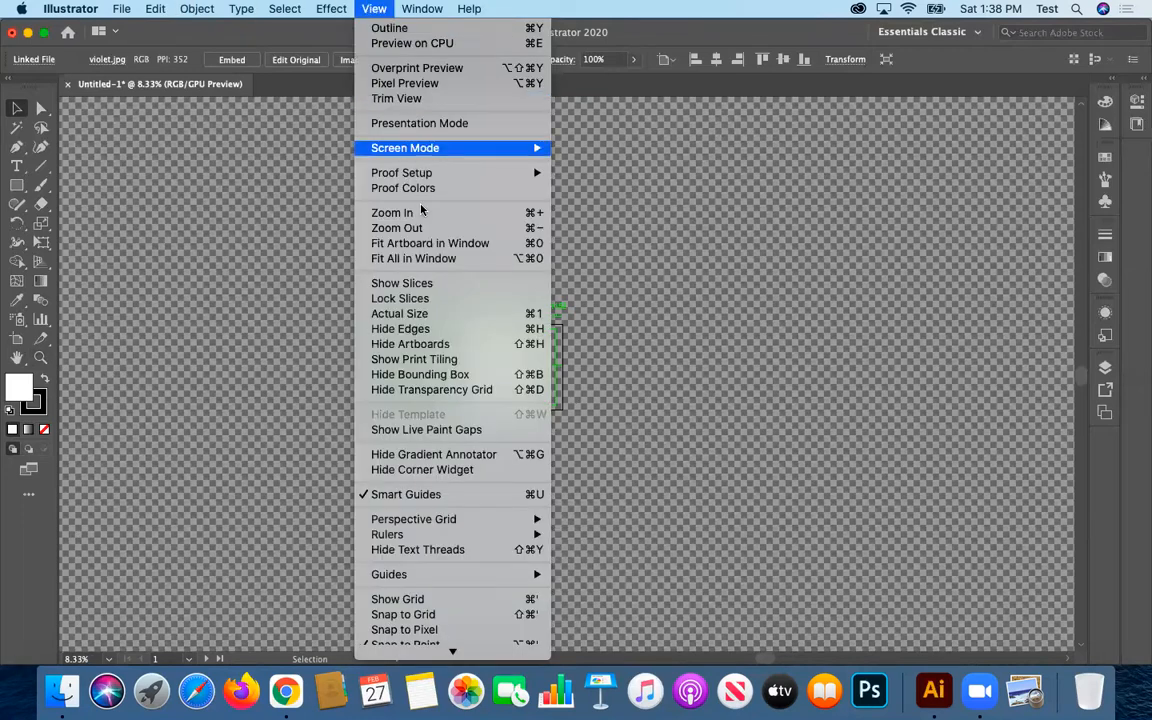
{"action": "left_click", "coordinate": [420, 259]}
{"action": "left_click", "coordinate": [374, 8]}
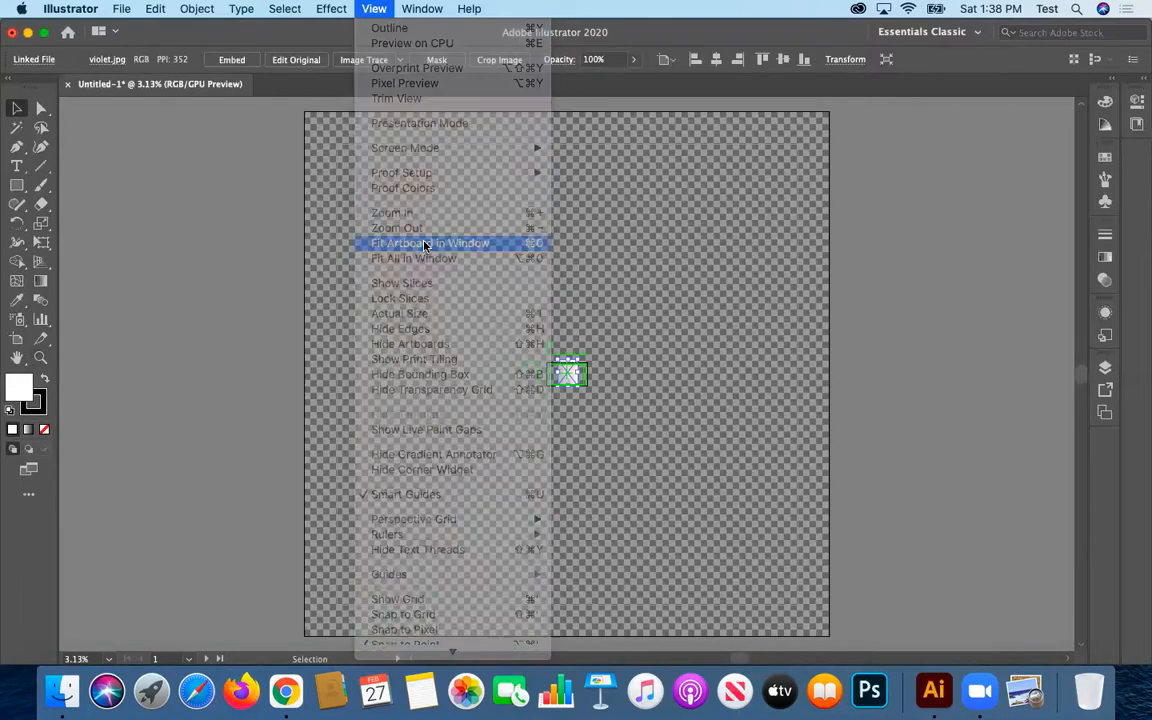
{"action": "left_click", "coordinate": [425, 245]}
{"action": "left_click_drag", "start_coordinate": [690, 352], "coordinate": [643, 327]}
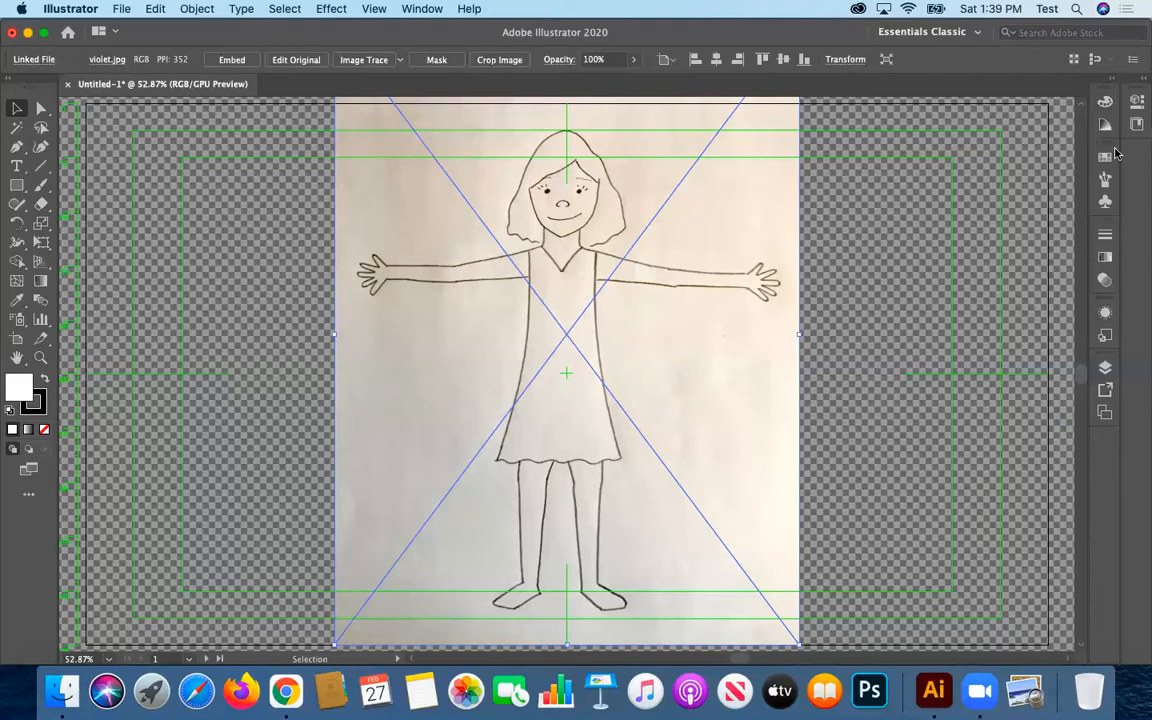
- Lock Layer 1 containing the drawing and add a new layer above it
{"action": "left_click", "coordinate": [1105, 372]}
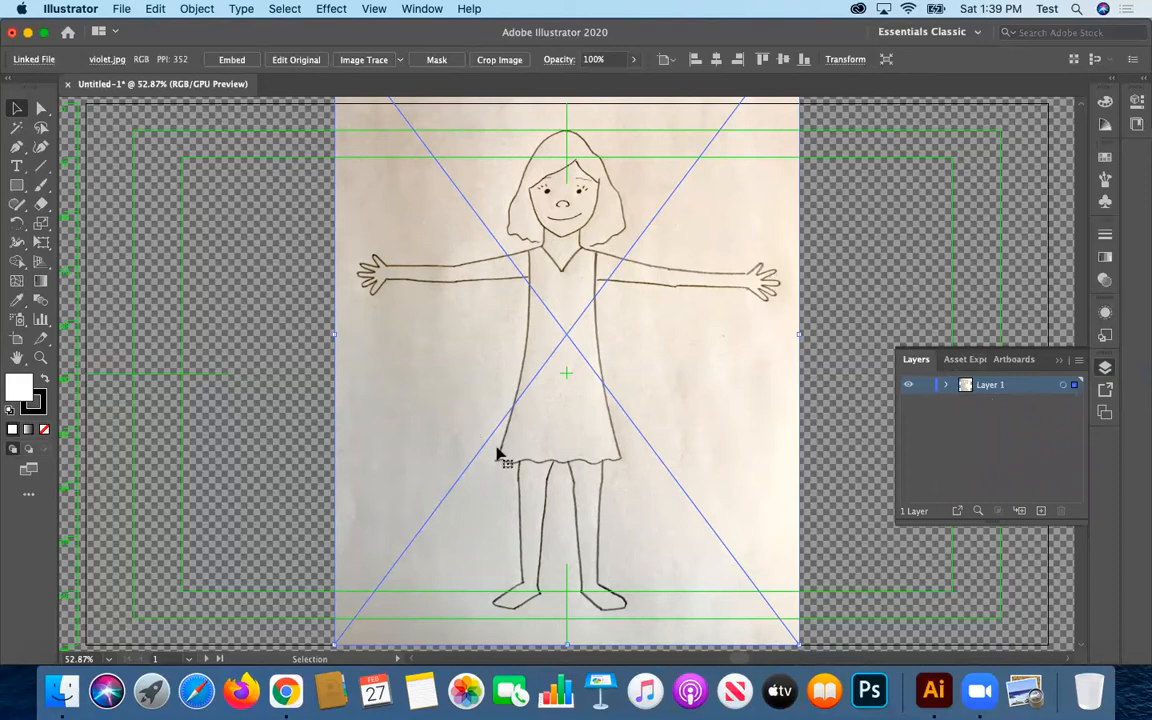
{"action": "left_click", "coordinate": [909, 387]}
{"action": "left_click", "coordinate": [909, 387]}
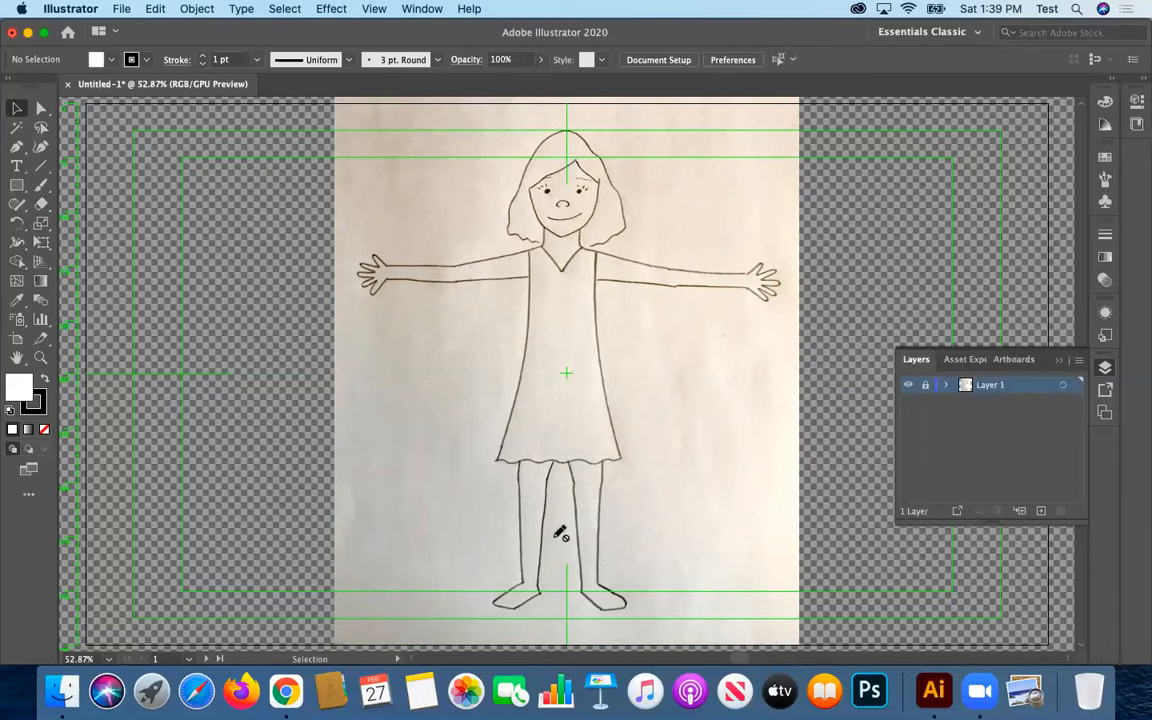
{"action": "left_click", "coordinate": [1040, 511]}
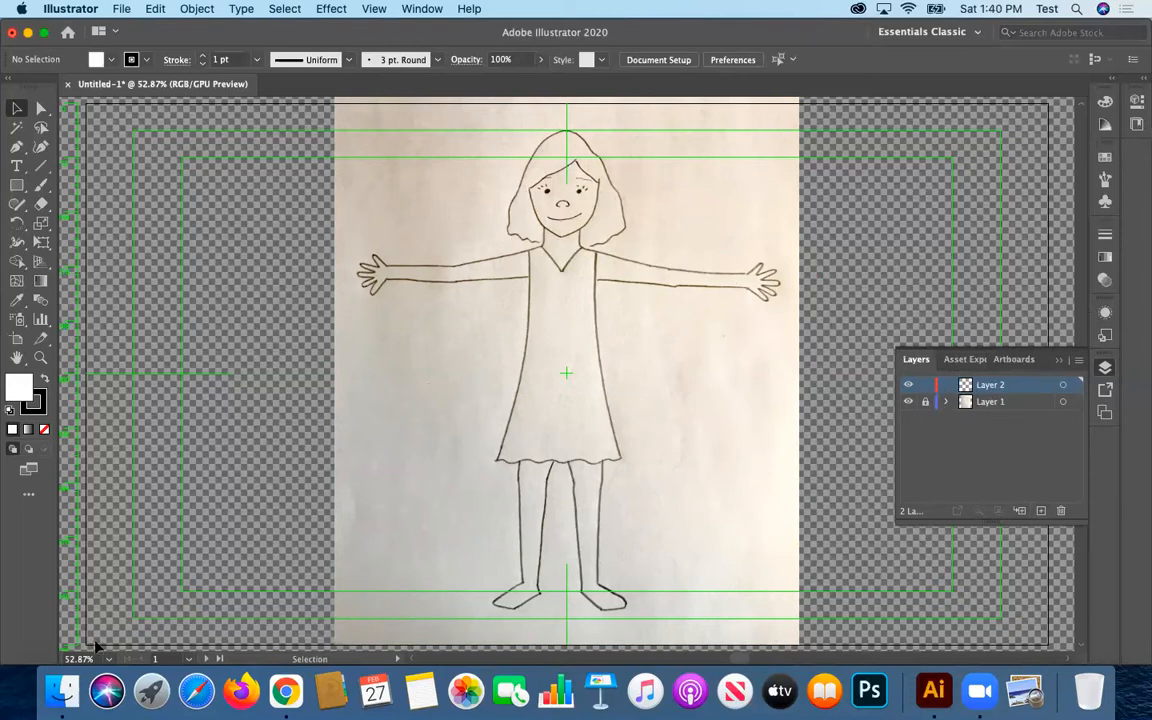
{"action": "key", "text": "z"}
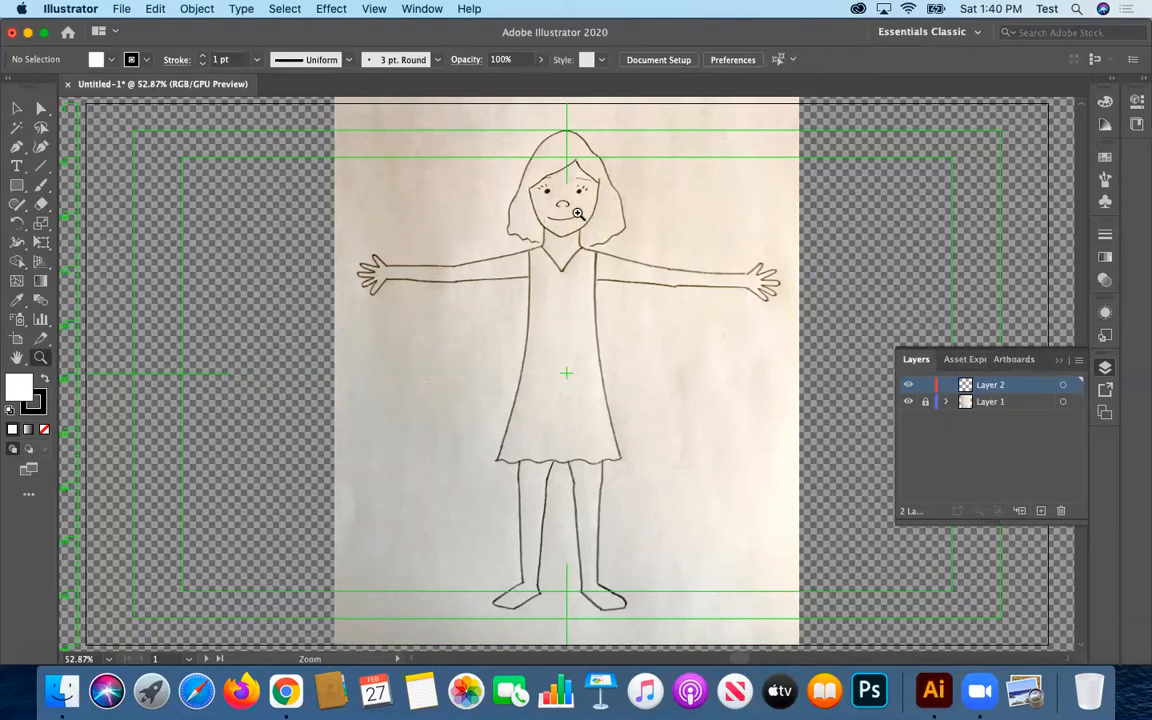
- Set the fill to none for the tracing, with the view centred on the character's head
{"action": "left_click", "coordinate": [543, 268]}
{"action": "left_click", "coordinate": [543, 268]}
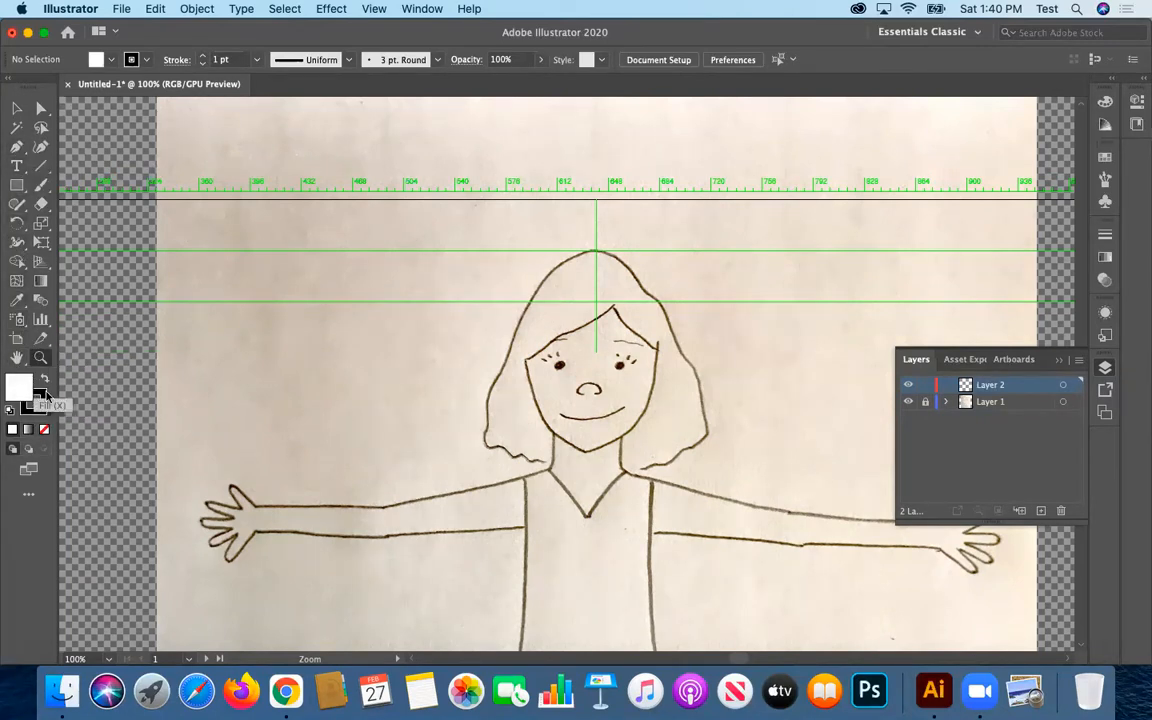
{"action": "left_click", "coordinate": [43, 397]}
{"action": "left_click", "coordinate": [43, 430]}
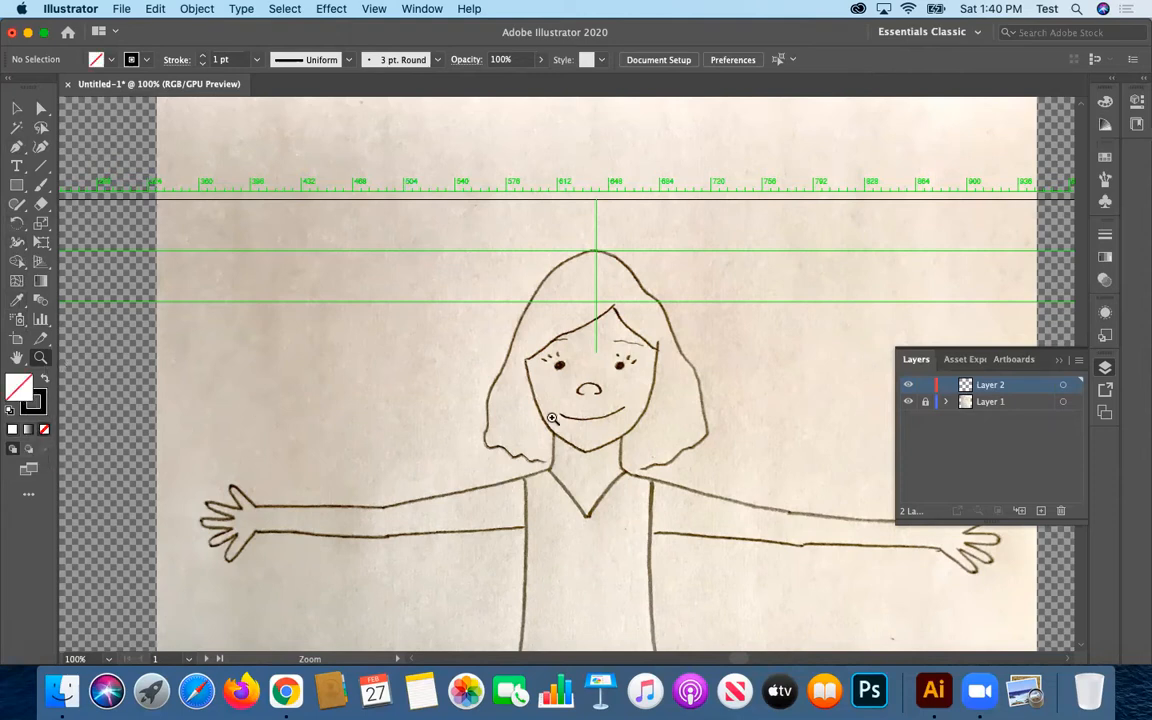
- Trace the right side of the hair with the Pen tool, from the crown down to the wavy ends beside the neck
{"action": "left_click", "coordinate": [16, 147]}
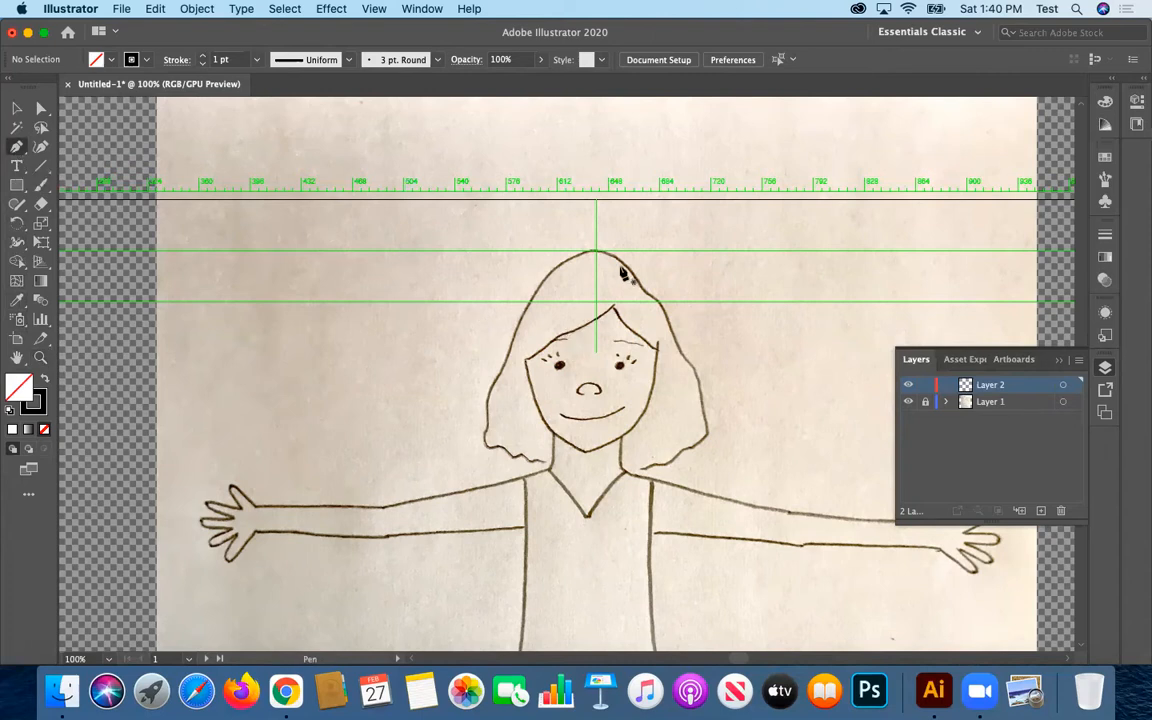
{"action": "left_click_drag", "start_coordinate": [596, 256], "coordinate": [720, 416]}
{"action": "key", "text": "super+z"}
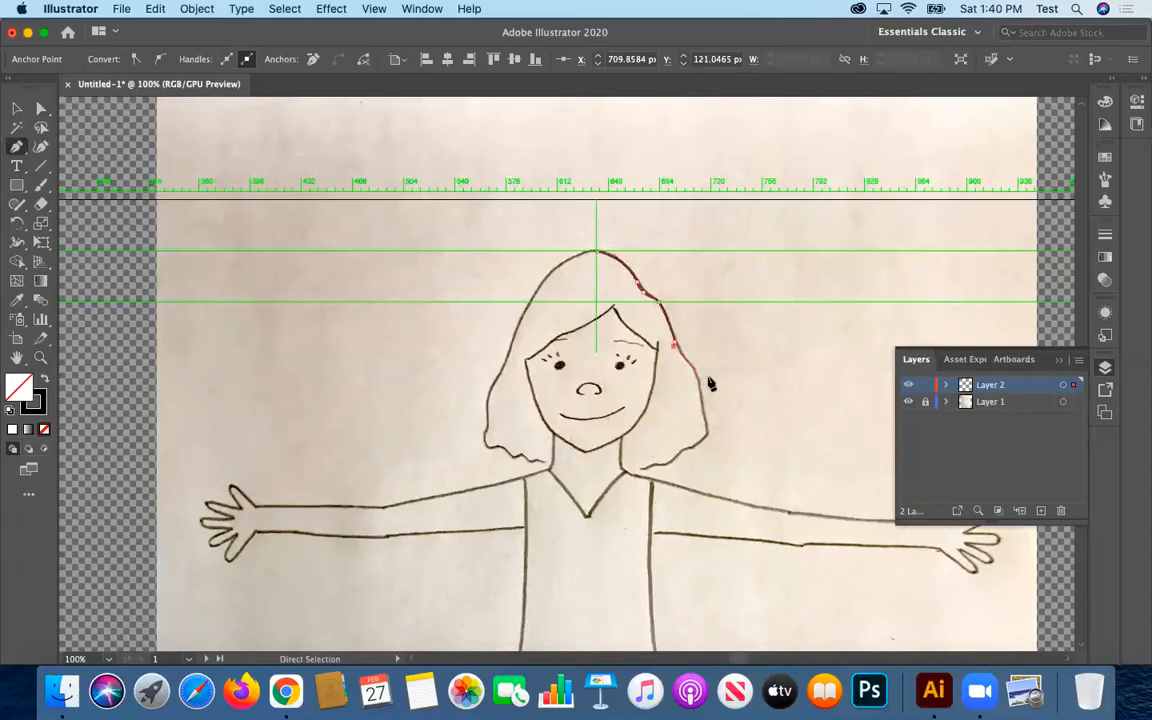
{"action": "left_click_drag", "start_coordinate": [695, 372], "coordinate": [702, 383]}
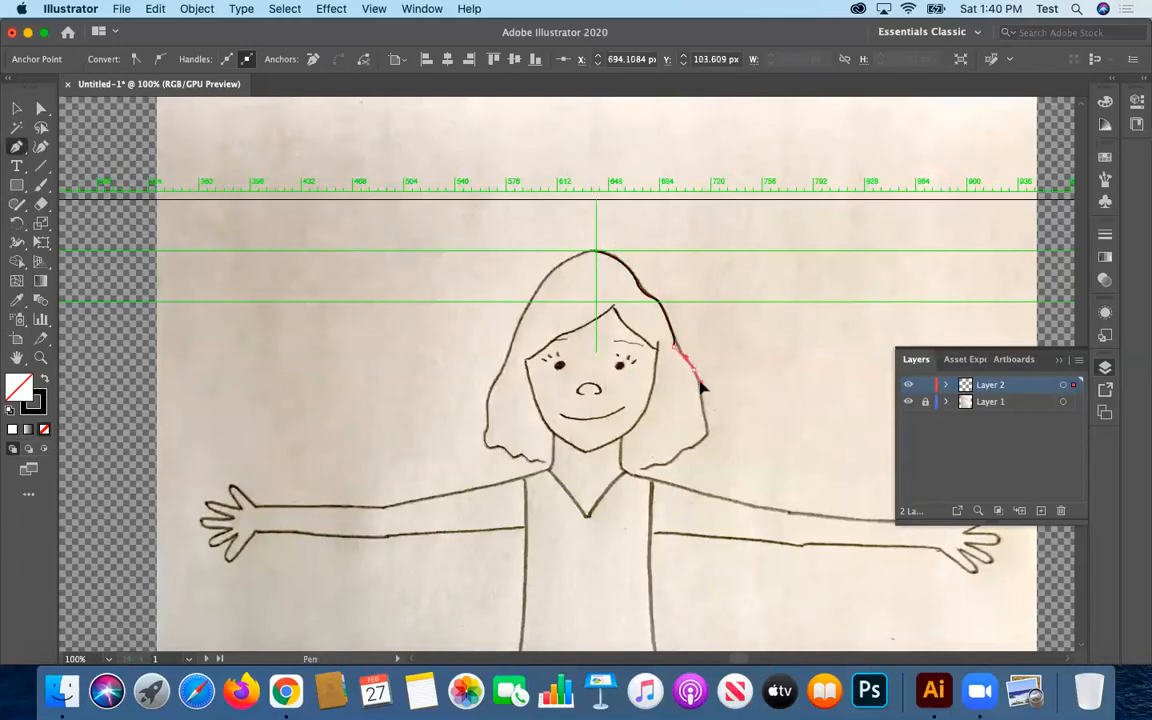
{"action": "mouse_move", "coordinate": [707, 434]}
{"action": "left_mouse_down"}
{"action": "mouse_move", "coordinate": [703, 451]}
{"action": "mouse_move", "coordinate": [728, 450]}
{"action": "mouse_move", "coordinate": [704, 448]}
{"action": "left_mouse_up"}
{"action": "left_click", "coordinate": [691, 447]}
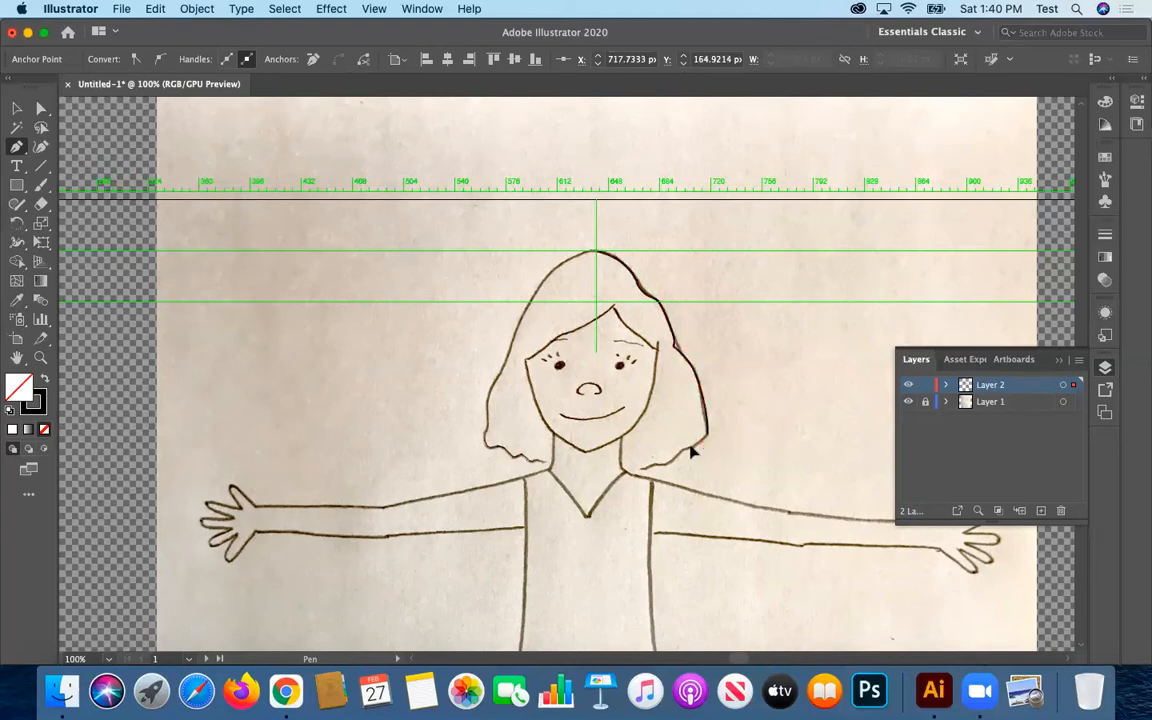
{"action": "left_click", "coordinate": [673, 460]}
{"action": "left_click", "coordinate": [658, 470]}
{"action": "left_click", "coordinate": [645, 466]}
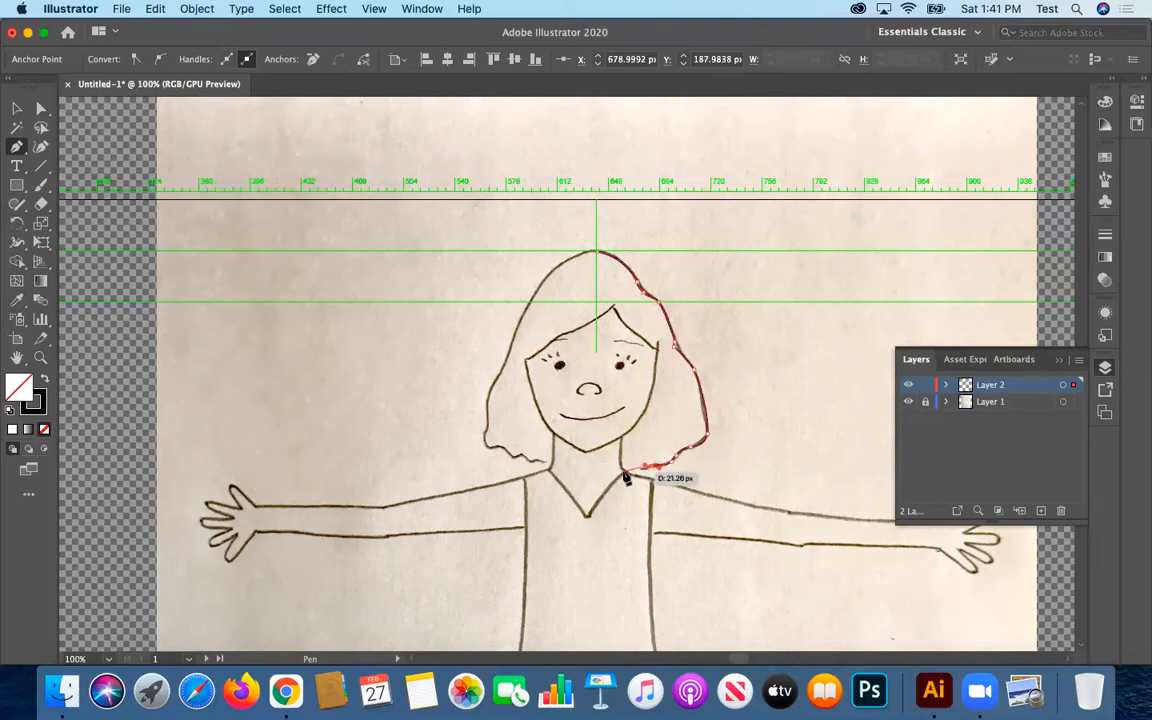
- Continue the hair path across the neck and up the left side, and close it at the crown
{"action": "left_click", "coordinate": [629, 474]}
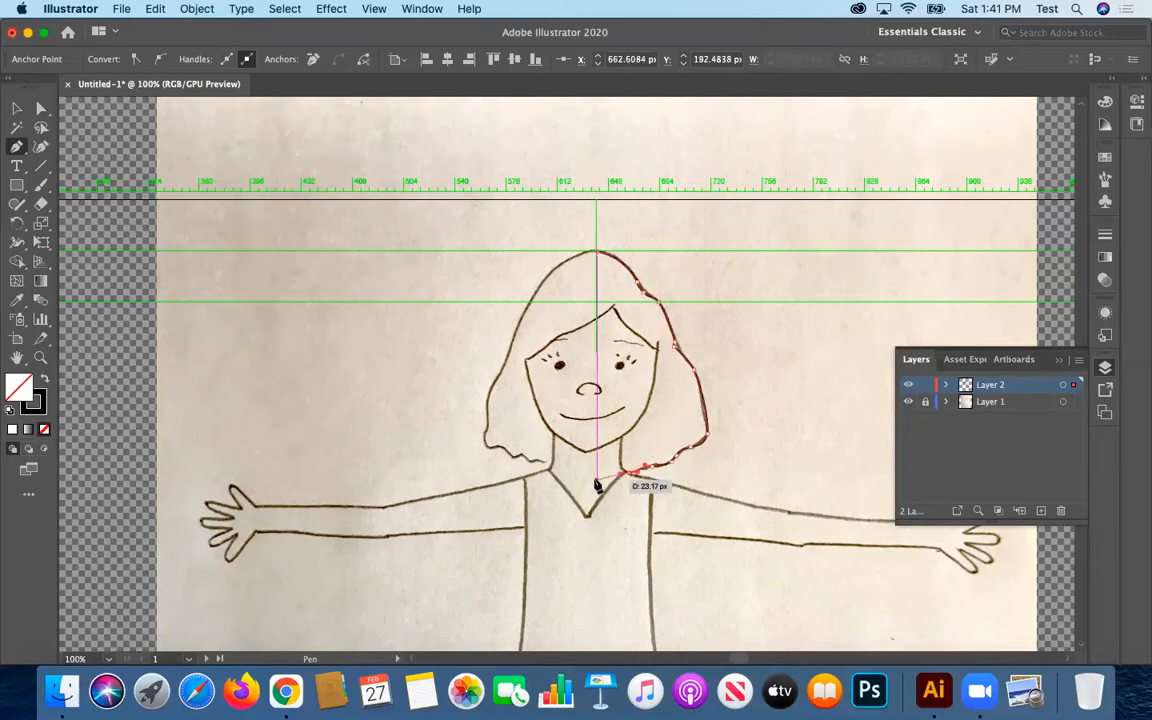
{"action": "left_click_drag", "start_coordinate": [597, 480], "coordinate": [544, 478]}
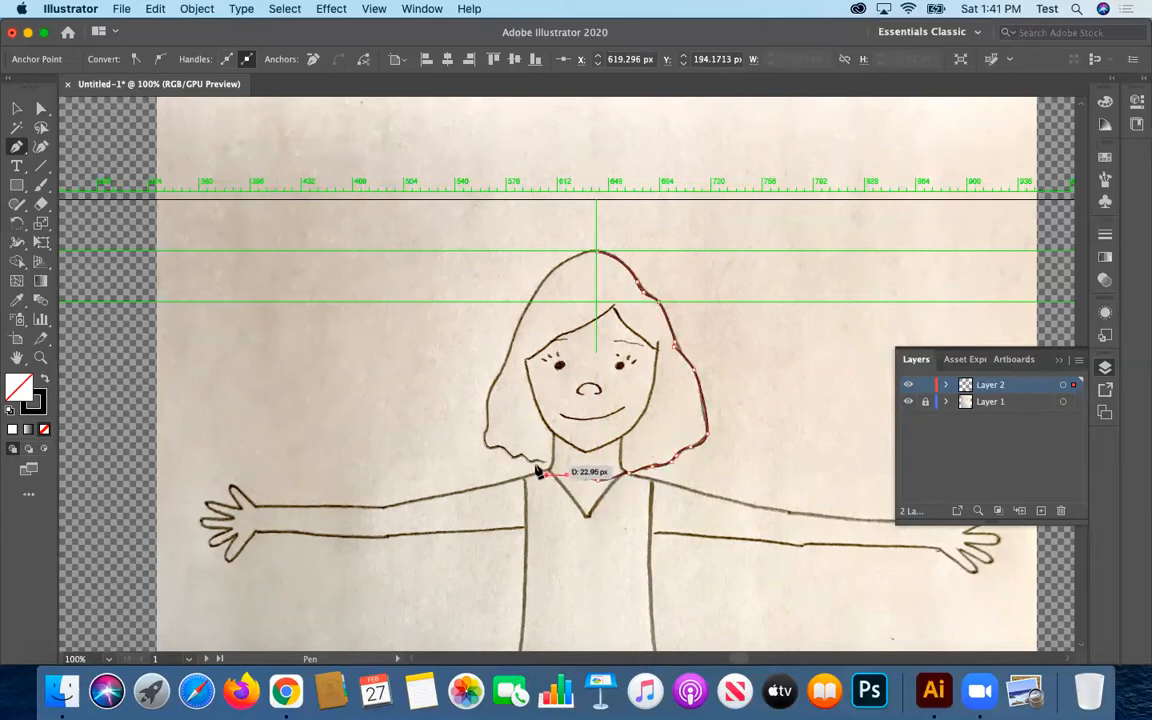
{"action": "left_click", "coordinate": [520, 463]}
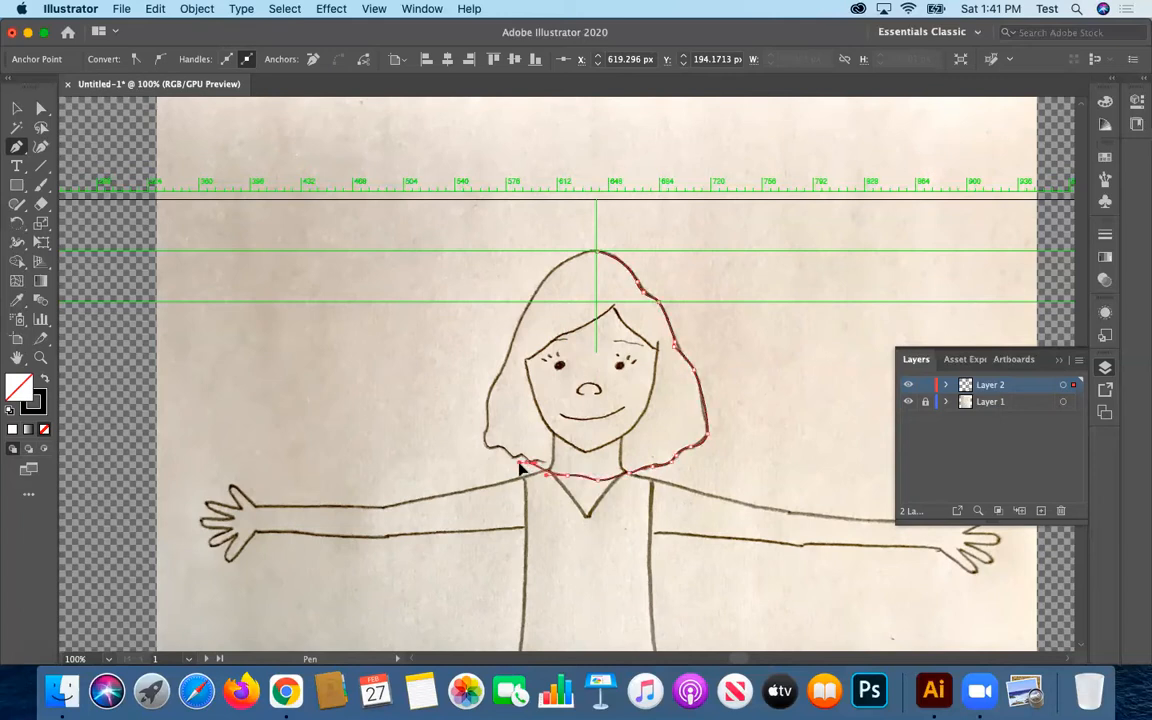
{"action": "left_click", "coordinate": [507, 461]}
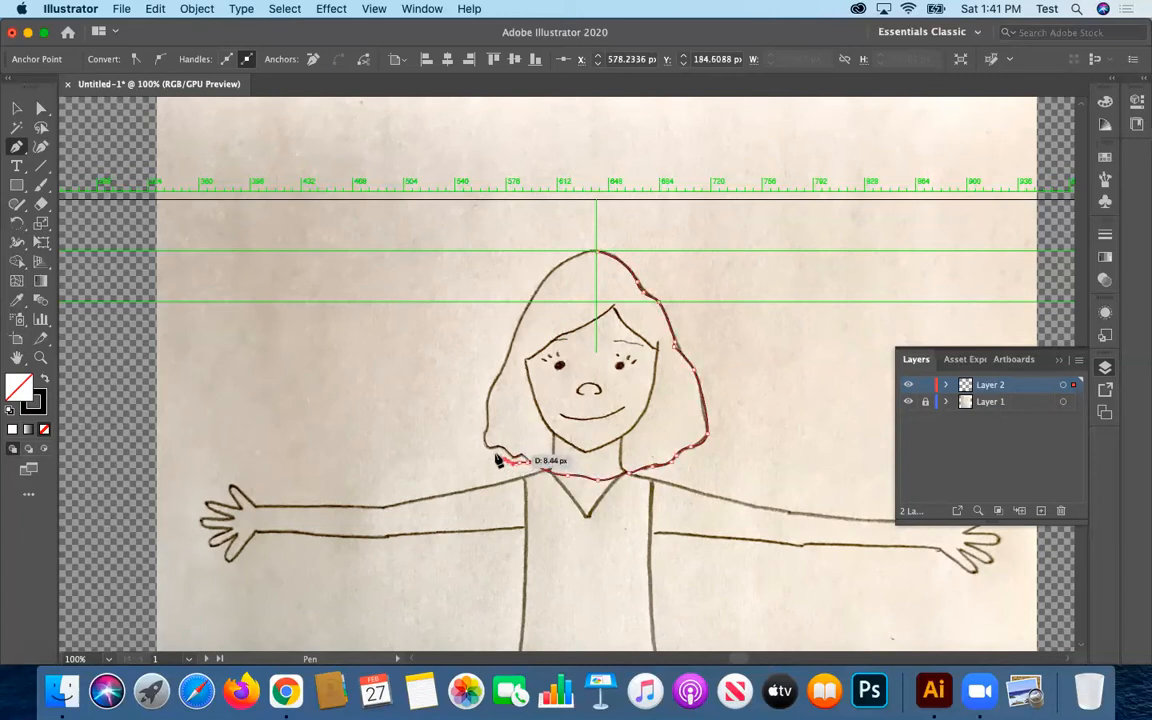
{"action": "left_click_drag", "start_coordinate": [490, 449], "coordinate": [517, 323]}
{"action": "left_click", "coordinate": [516, 322]}
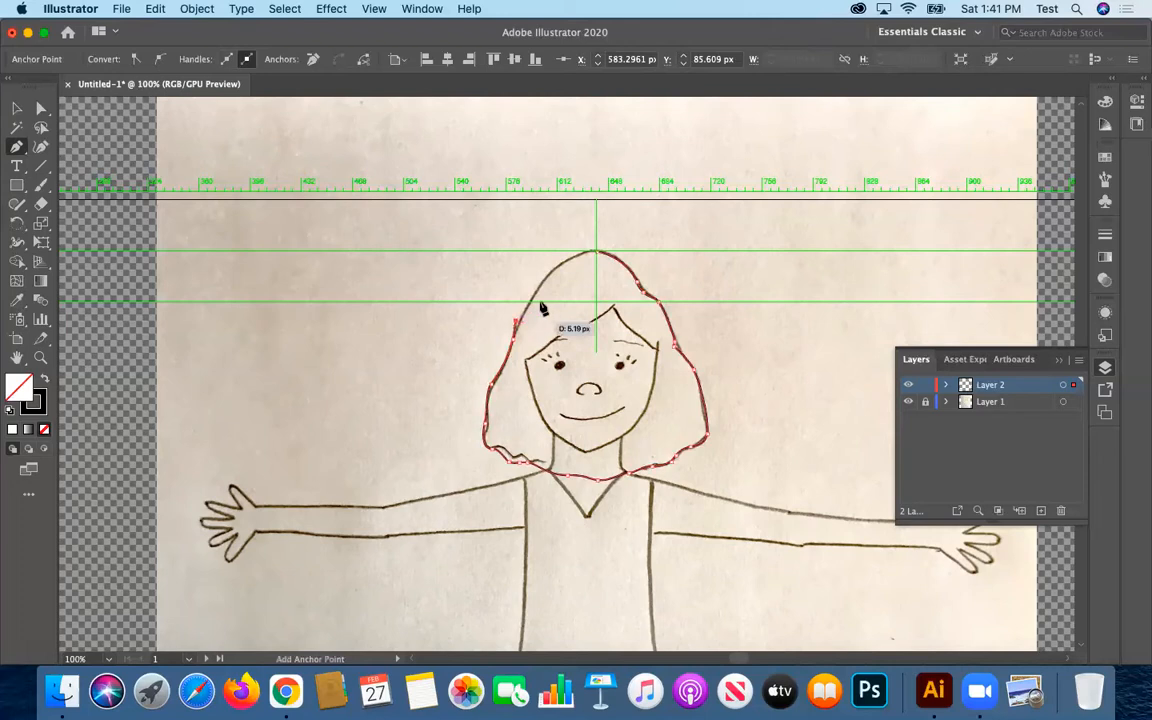
{"action": "left_click_drag", "start_coordinate": [555, 265], "coordinate": [617, 257]}
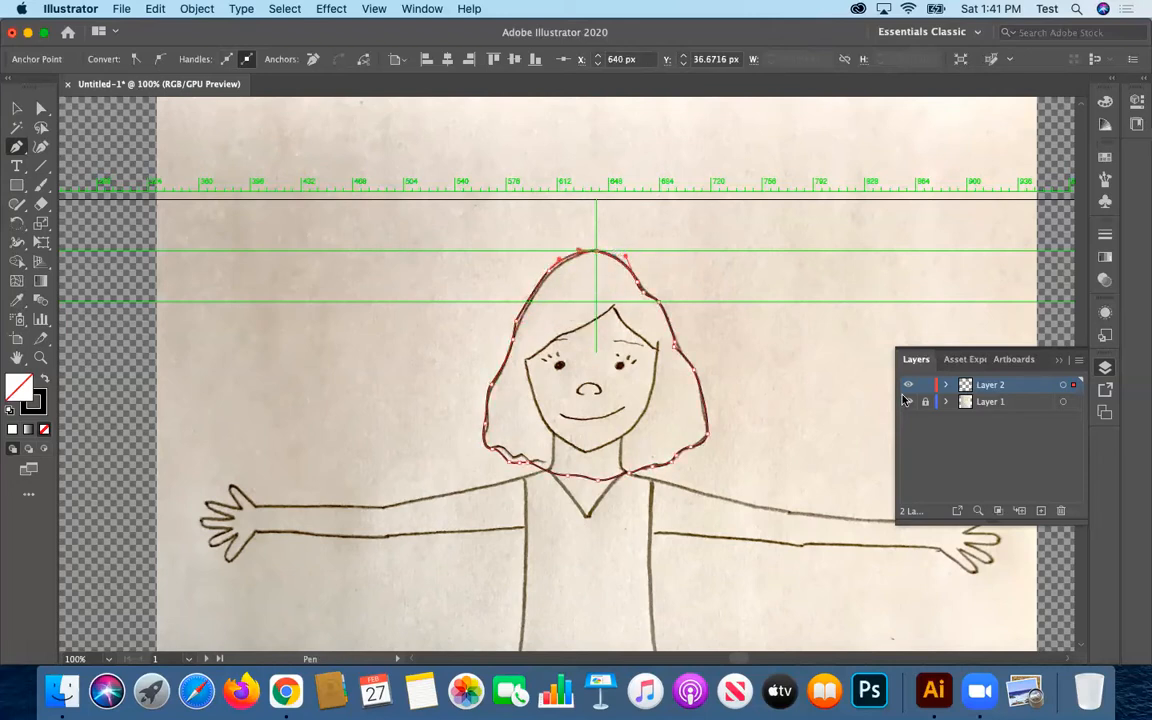
- Compare how the hair outline is displayed with the Selection and Direct Selection tools
{"action": "double_click", "coordinate": [17, 108]}
{"action": "left_click", "coordinate": [580, 471]}
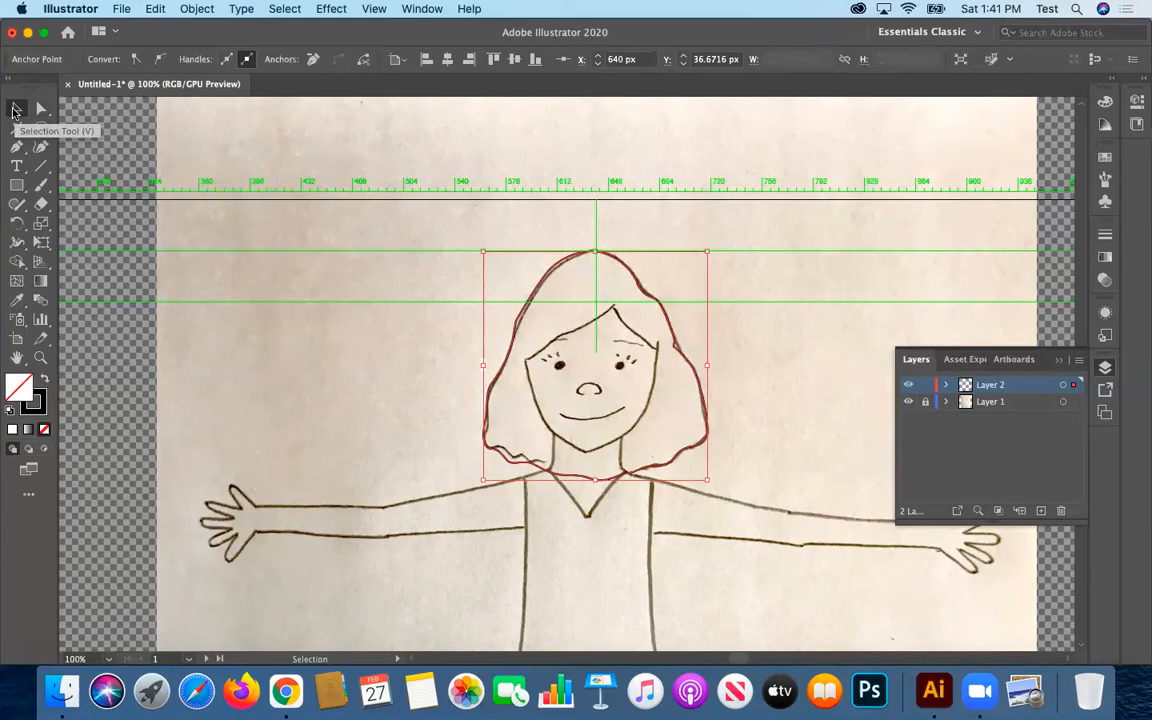
{"action": "left_click", "coordinate": [42, 109]}
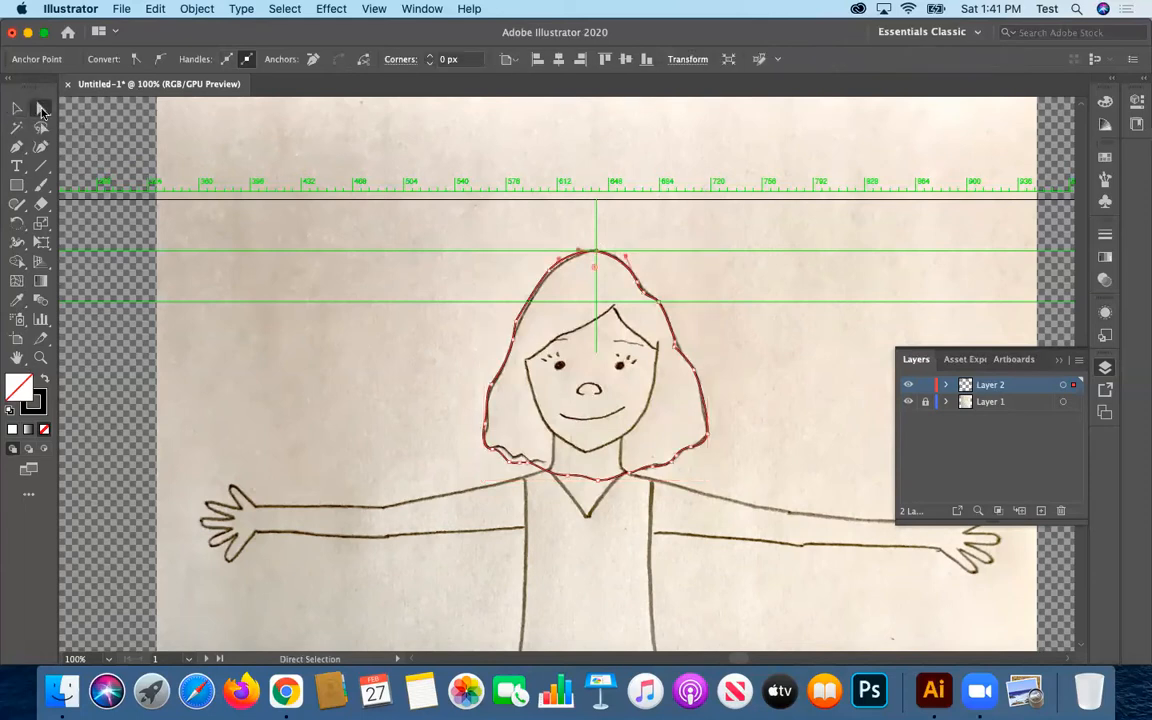
{"action": "left_click", "coordinate": [15, 108]}
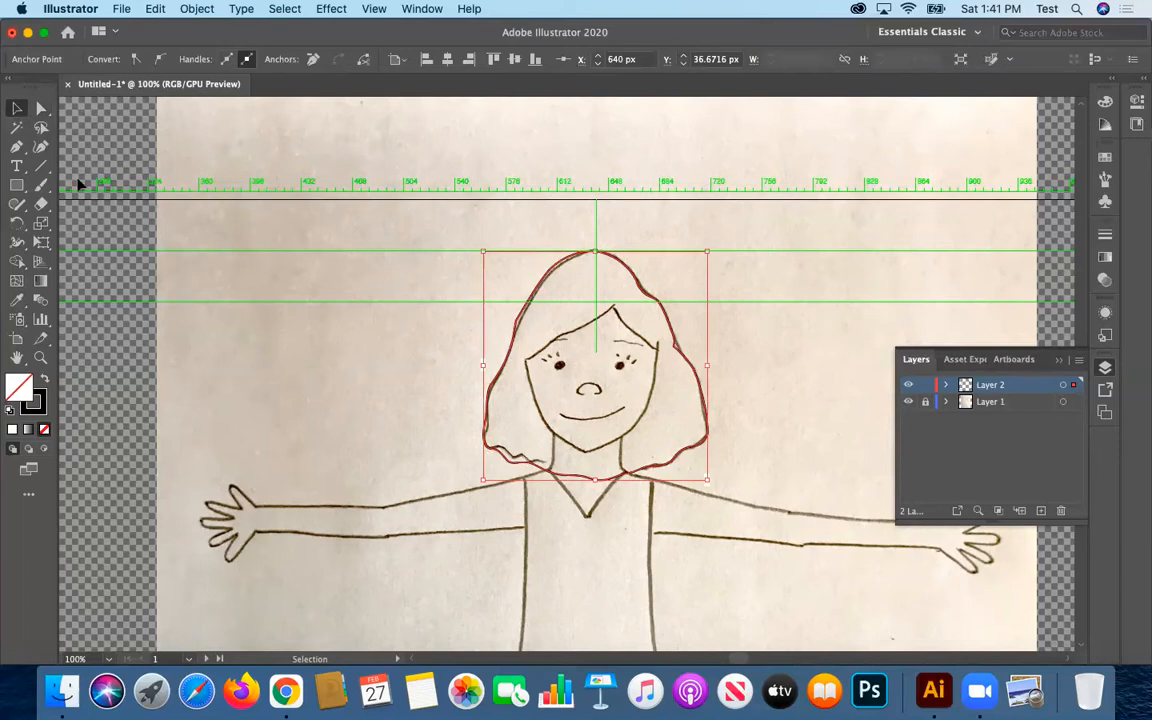
- Adjust the anchor points and handles on the upper-left side of the hair outline with the Direct Selection tool
{"action": "left_click", "coordinate": [44, 110]}
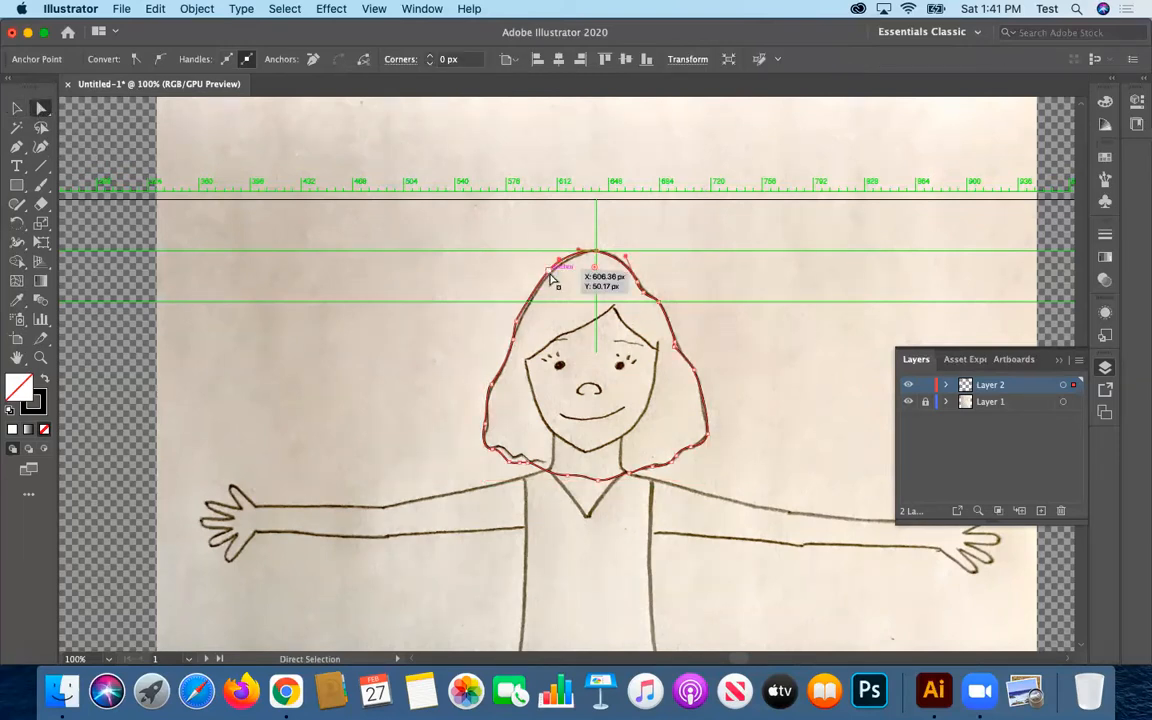
{"action": "left_click", "coordinate": [549, 270]}
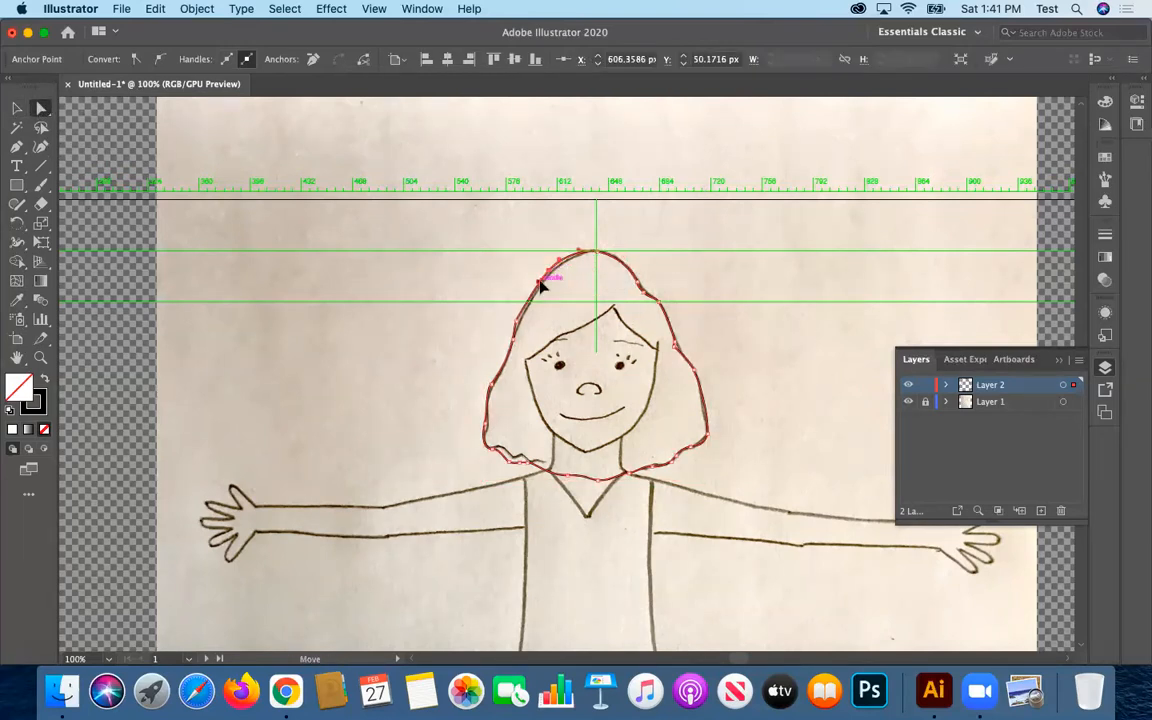
{"action": "left_click", "coordinate": [517, 327]}
{"action": "mouse_move", "coordinate": [519, 342]}
{"action": "left_mouse_down"}
{"action": "mouse_move", "coordinate": [512, 333]}
{"action": "mouse_move", "coordinate": [498, 348]}
{"action": "mouse_move", "coordinate": [504, 363]}
{"action": "mouse_move", "coordinate": [514, 340]}
{"action": "left_mouse_up"}
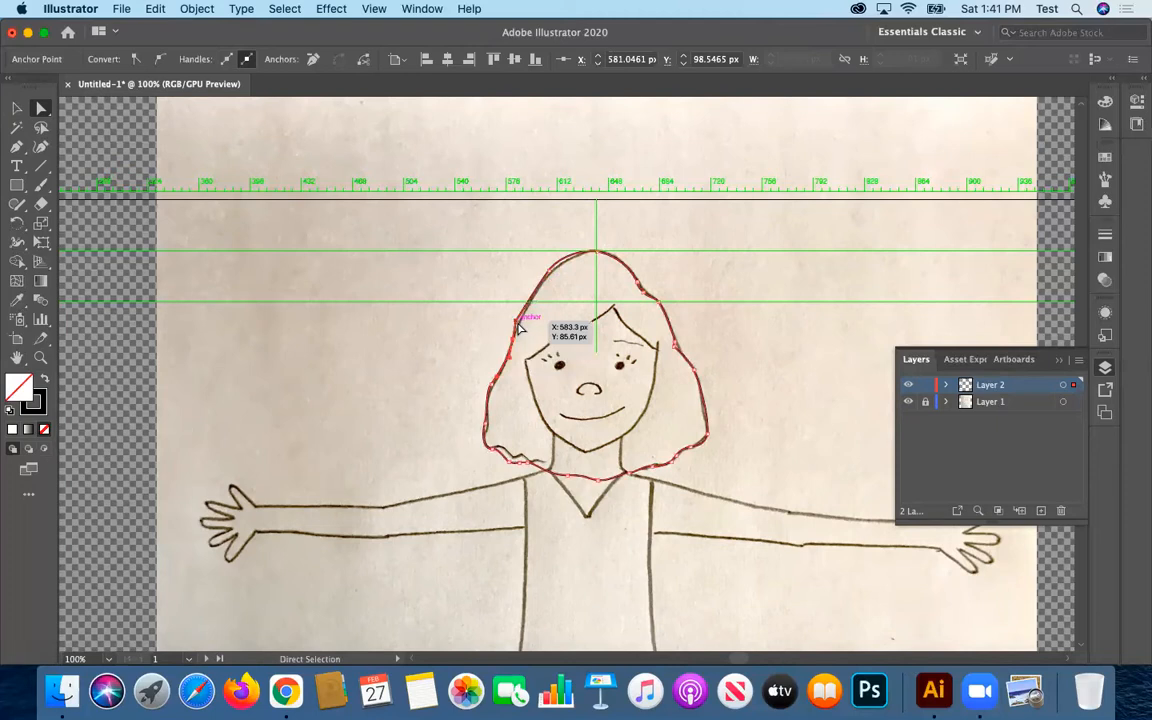
- Convert the anchor point on the hair's upper-left edge to a corner with the Anchor Point tool, working at 200% zoom
{"action": "left_click", "coordinate": [41, 357]}
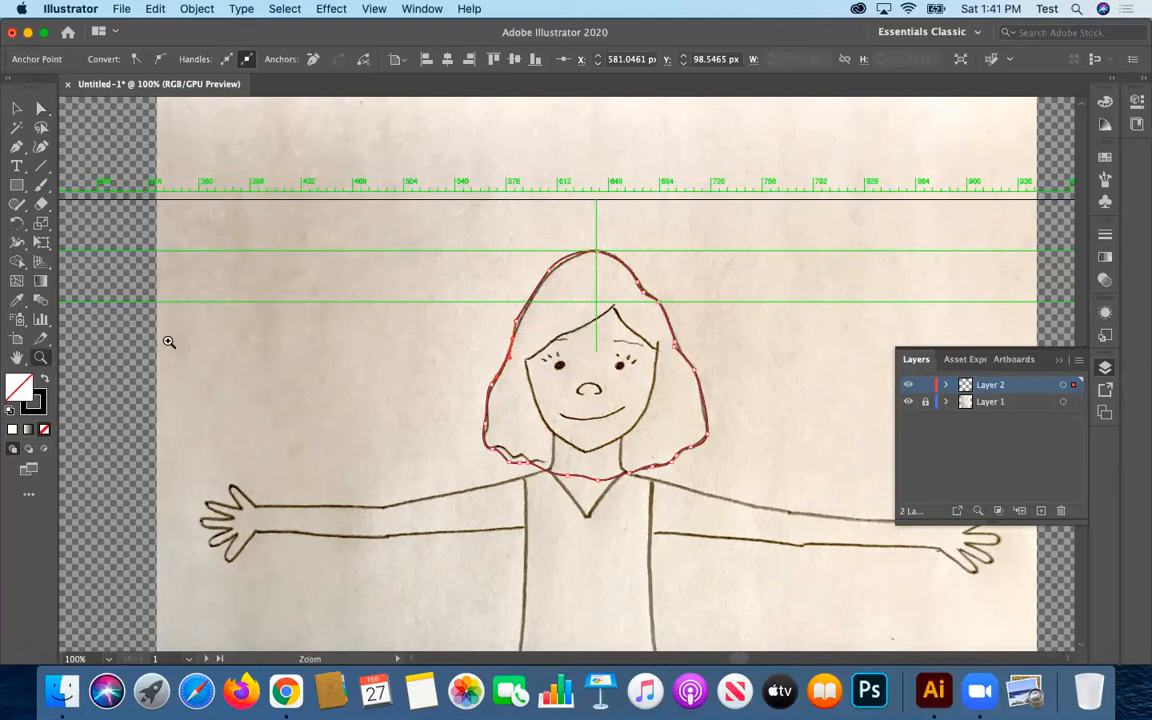
{"action": "left_click", "coordinate": [521, 322]}
{"action": "left_click", "coordinate": [583, 381]}
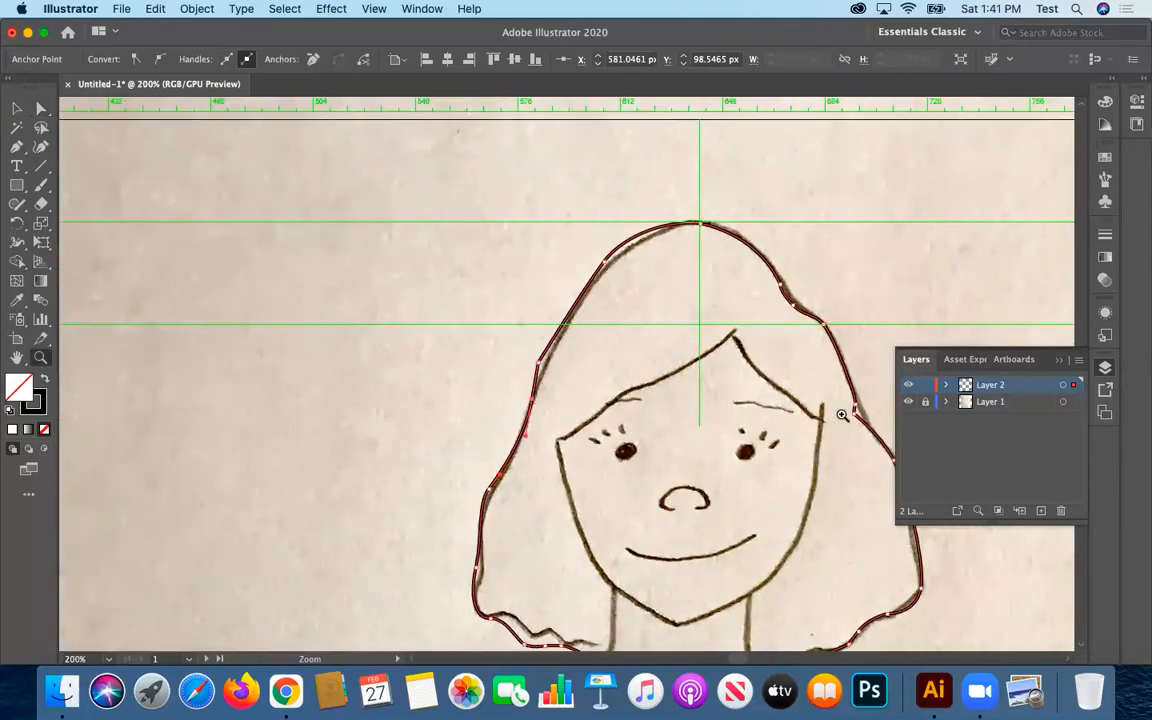
{"action": "left_click", "coordinate": [41, 107]}
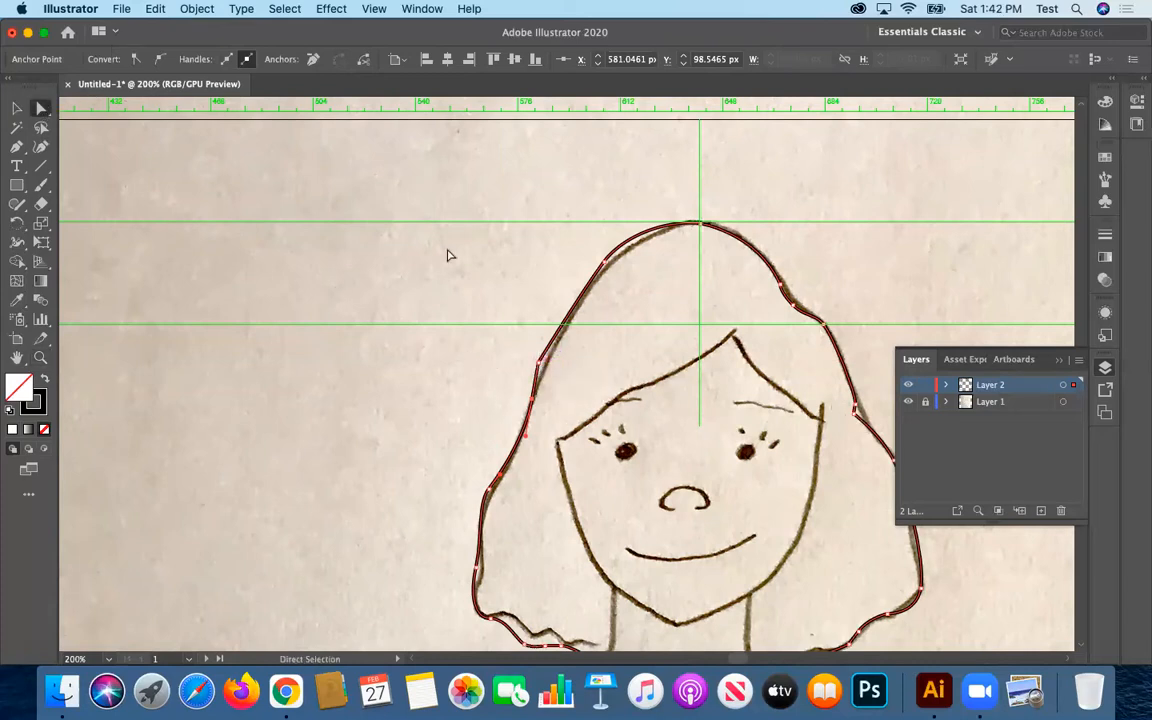
{"action": "left_click", "coordinate": [24, 157]}
{"action": "left_click", "coordinate": [38, 162]}
{"action": "left_click", "coordinate": [24, 154]}
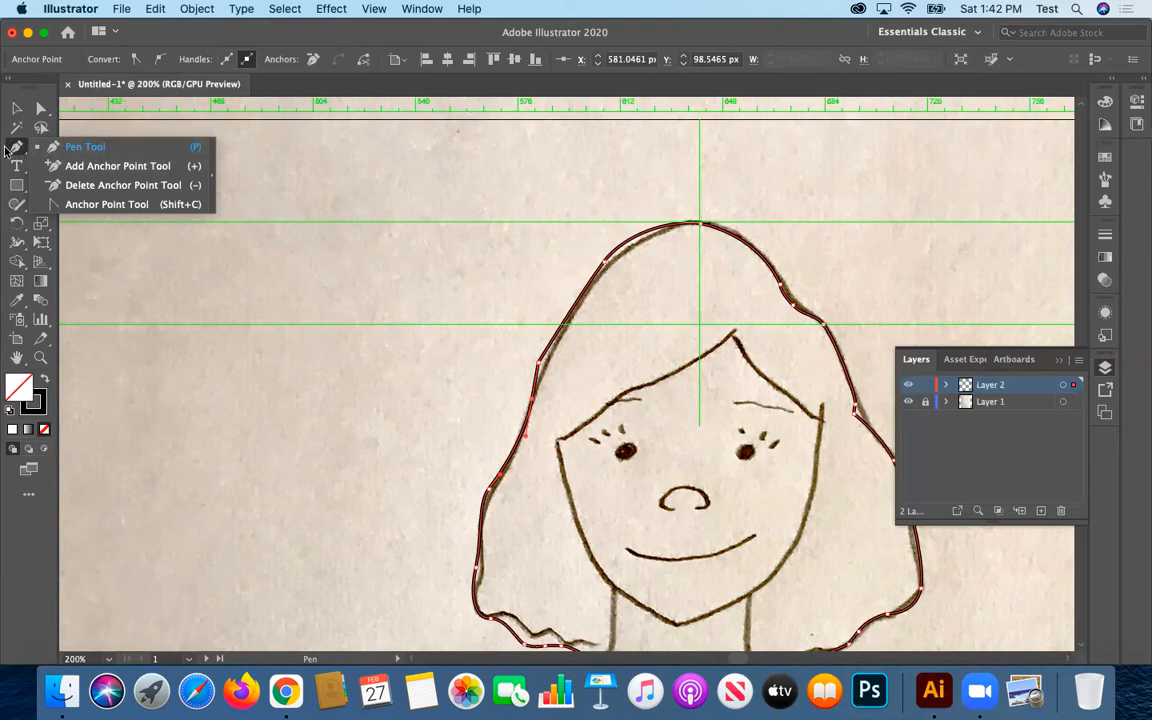
{"action": "left_click", "coordinate": [91, 206]}
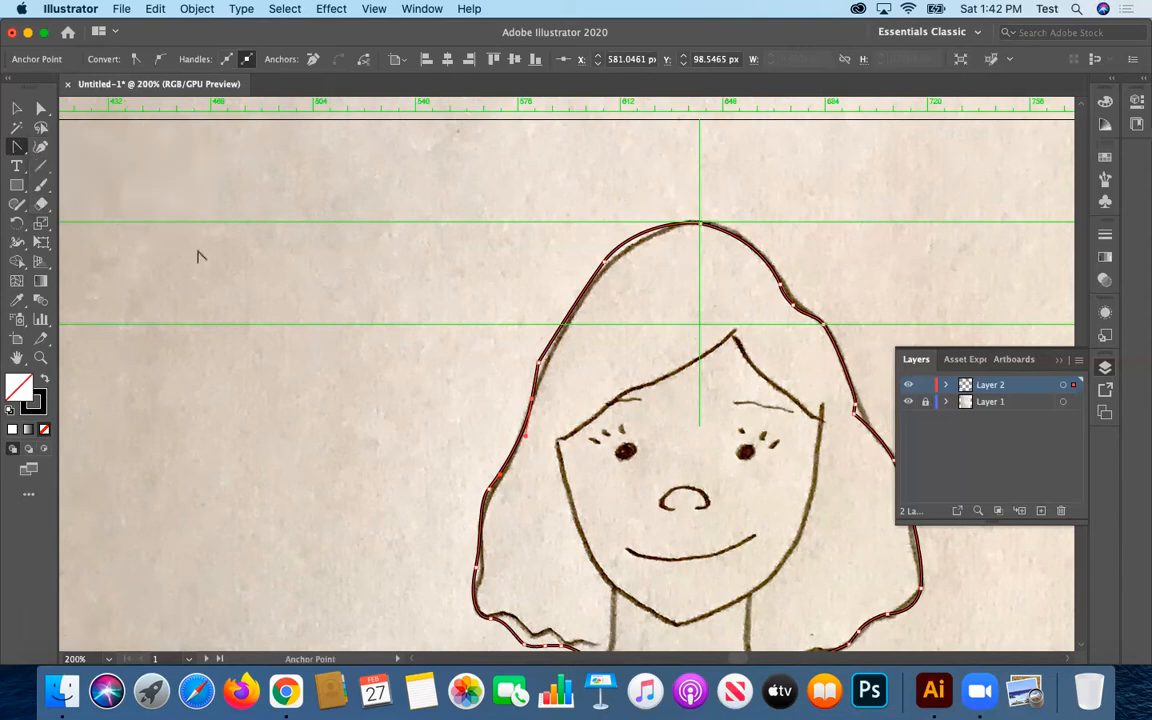
{"action": "left_click", "coordinate": [540, 362]}
- Move the converted upper-left anchor point slightly outward and convert the anchor point just below it to a corner
{"action": "left_click", "coordinate": [41, 107]}
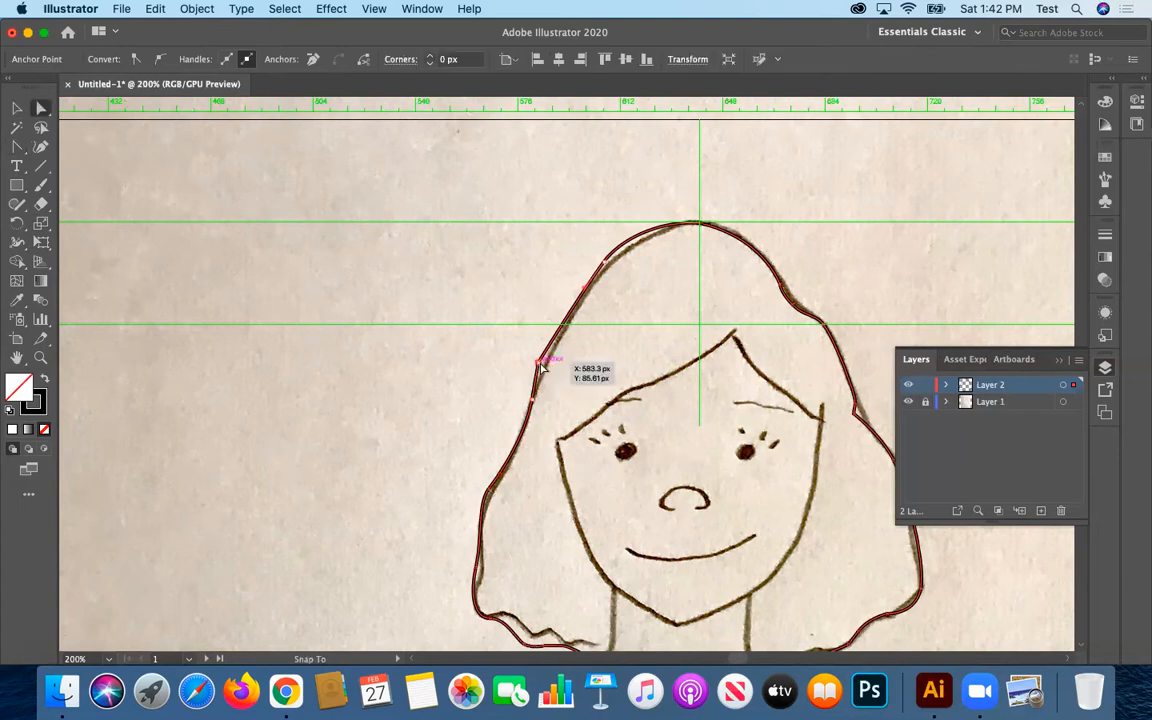
{"action": "left_click_drag", "start_coordinate": [541, 363], "coordinate": [538, 428]}
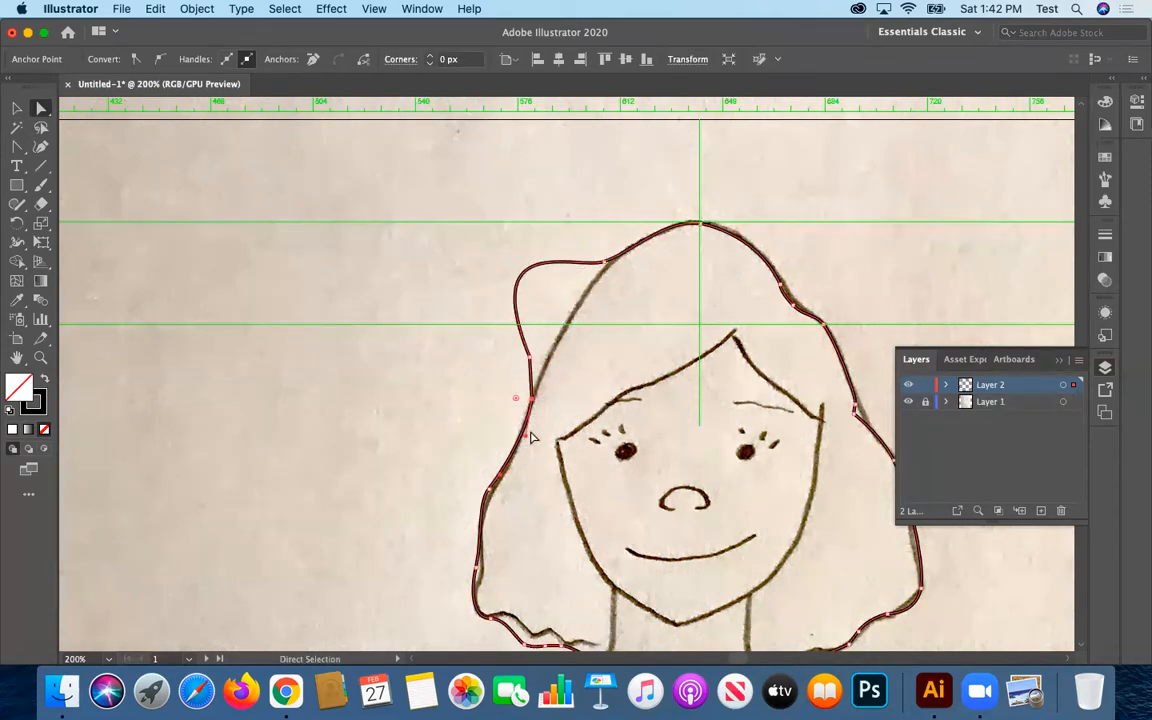
{"action": "key", "text": "shift+c"}
{"action": "left_click", "coordinate": [533, 397]}
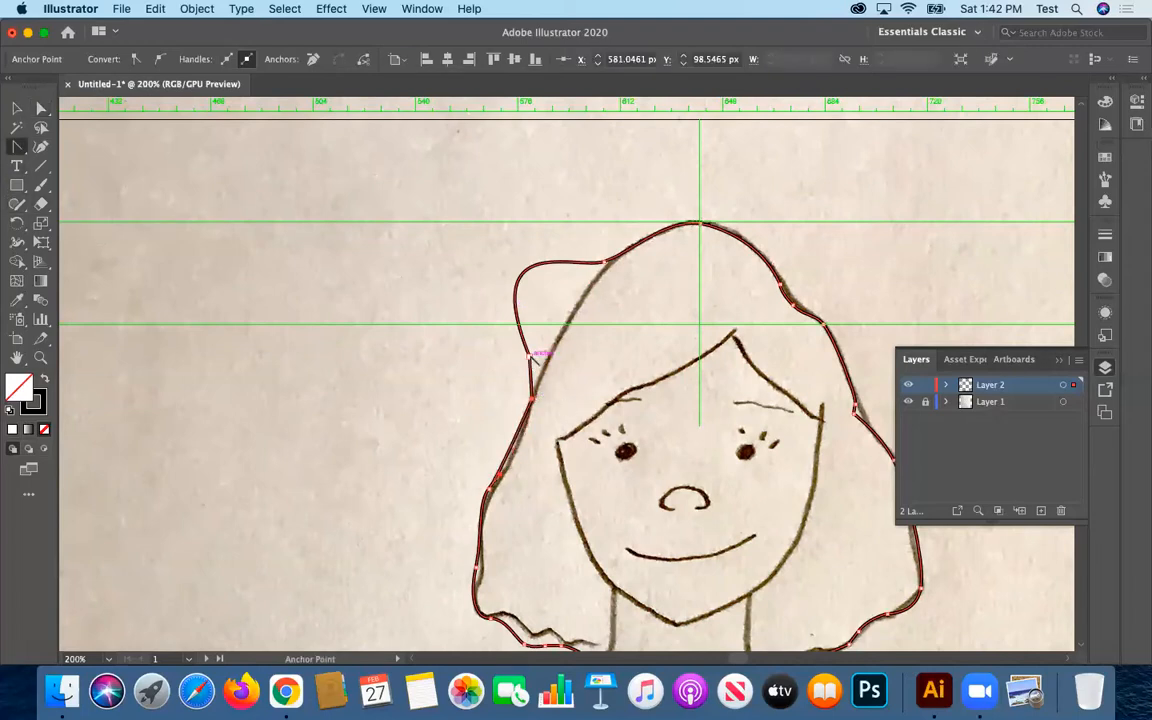
- Shift the lower of these two anchor points outward and reshape the left hair curve with the Anchor Point tool
{"action": "key", "text": "a"}
{"action": "left_click_drag", "start_coordinate": [527, 402], "coordinate": [513, 398]}
{"action": "left_click", "coordinate": [16, 145]}
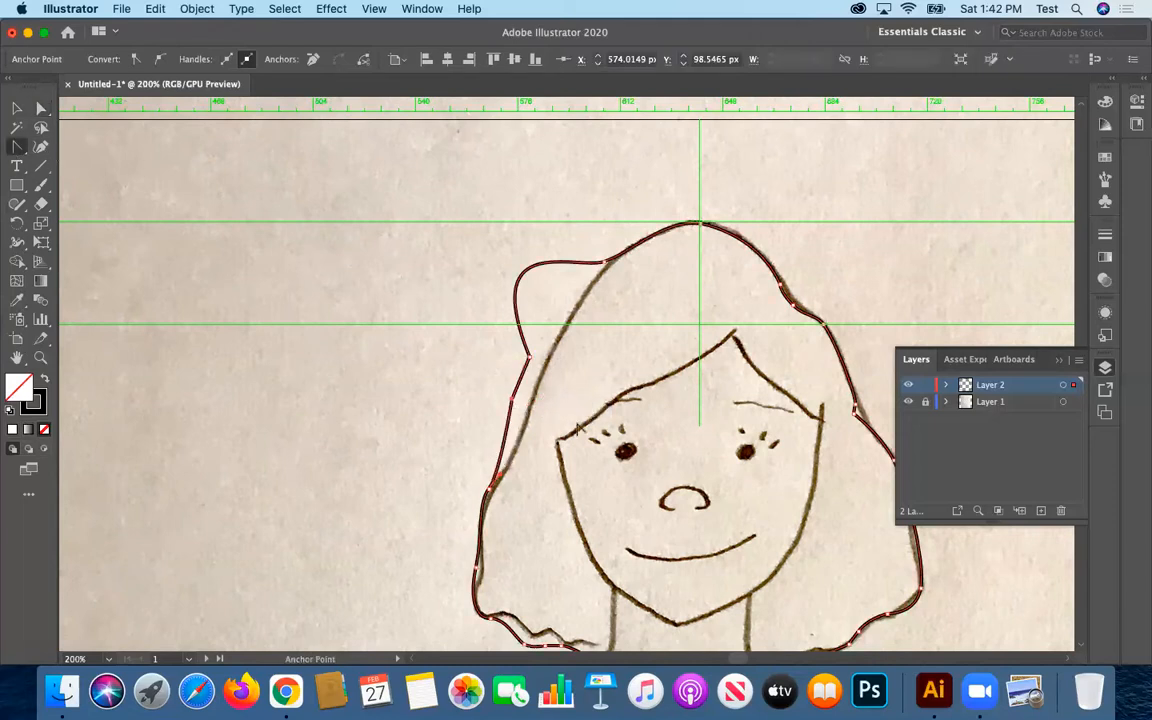
{"action": "left_click_drag", "start_coordinate": [519, 397], "coordinate": [545, 338]}
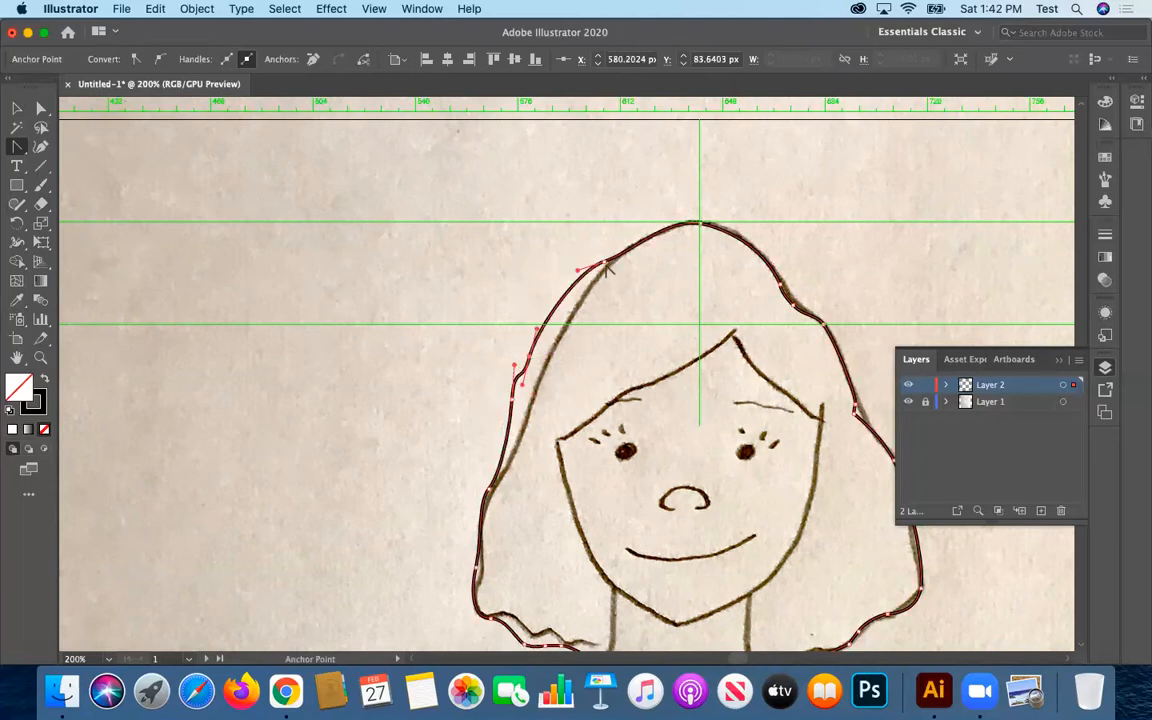
- Reposition the left-side anchor points and handles so the hair path follows the drawn line from crown to cheek level
{"action": "left_click", "coordinate": [42, 108]}
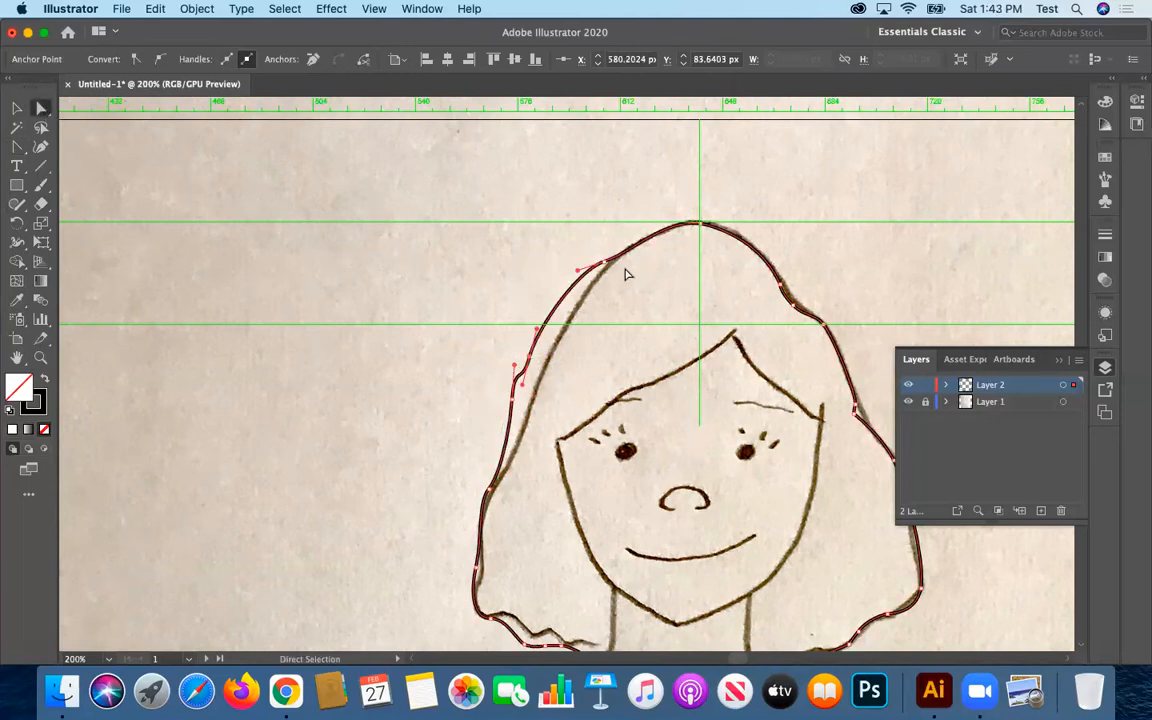
{"action": "left_click_drag", "start_coordinate": [598, 263], "coordinate": [632, 248]}
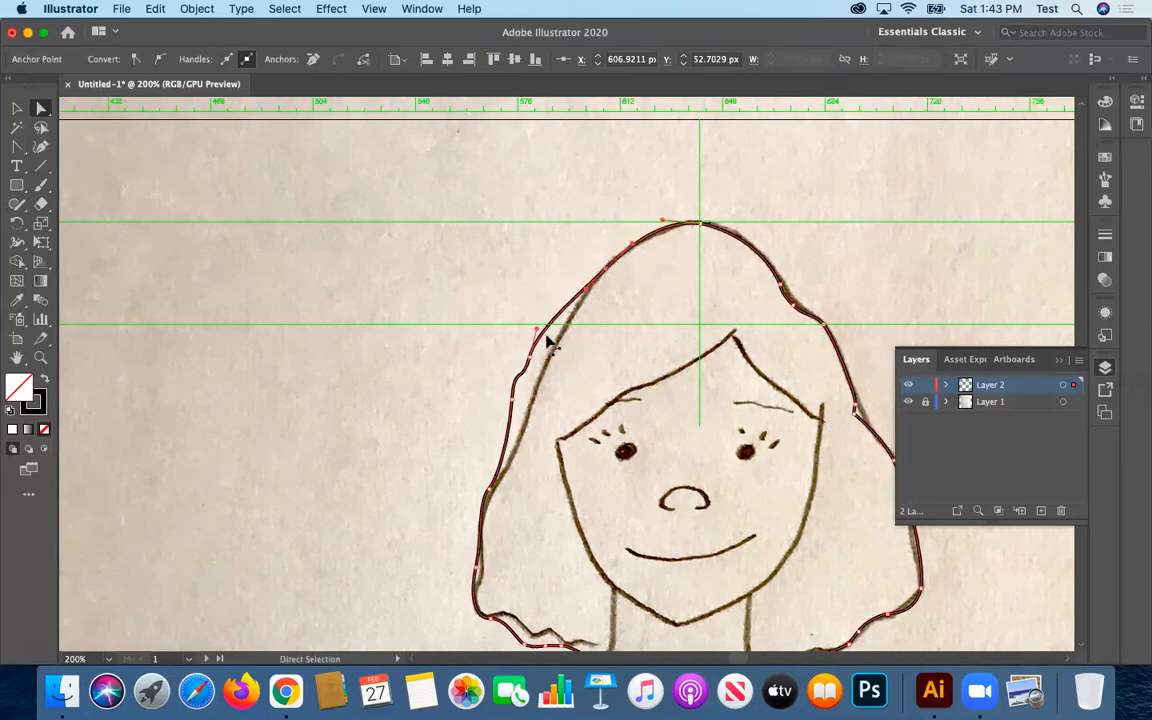
{"action": "left_click_drag", "start_coordinate": [536, 360], "coordinate": [548, 361]}
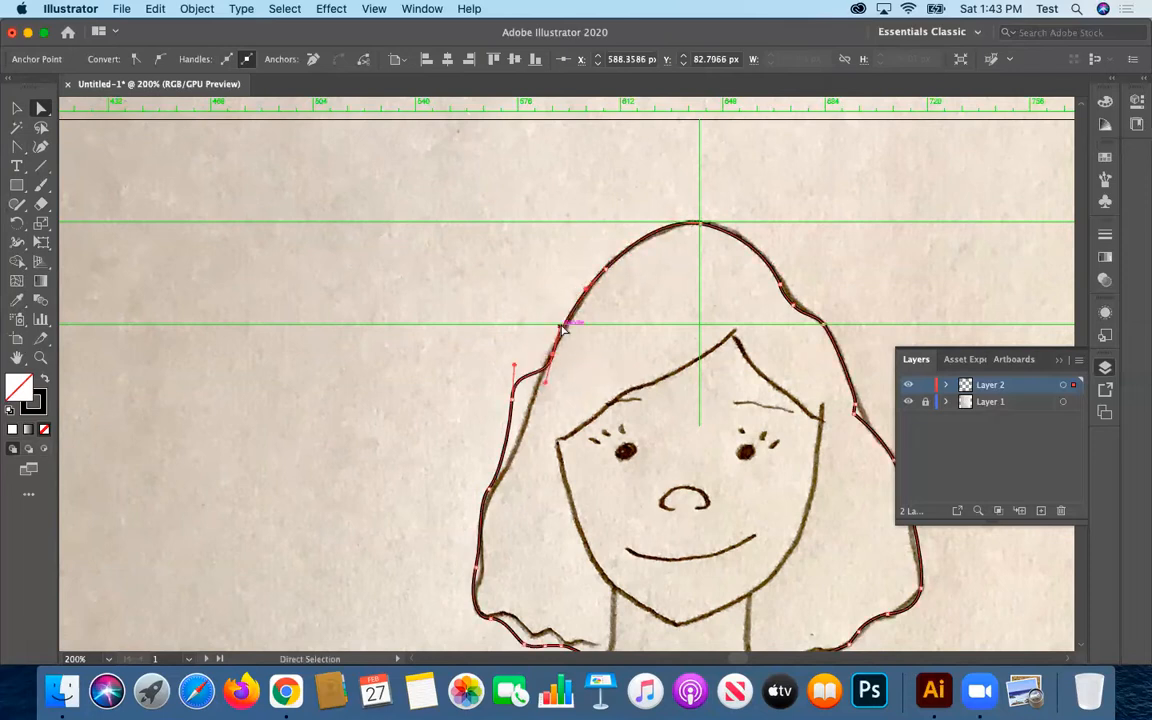
{"action": "left_click_drag", "start_coordinate": [576, 286], "coordinate": [565, 320]}
{"action": "mouse_move", "coordinate": [515, 405]}
{"action": "left_mouse_down"}
{"action": "mouse_move", "coordinate": [522, 433]}
{"action": "mouse_move", "coordinate": [535, 396]}
{"action": "left_mouse_up"}
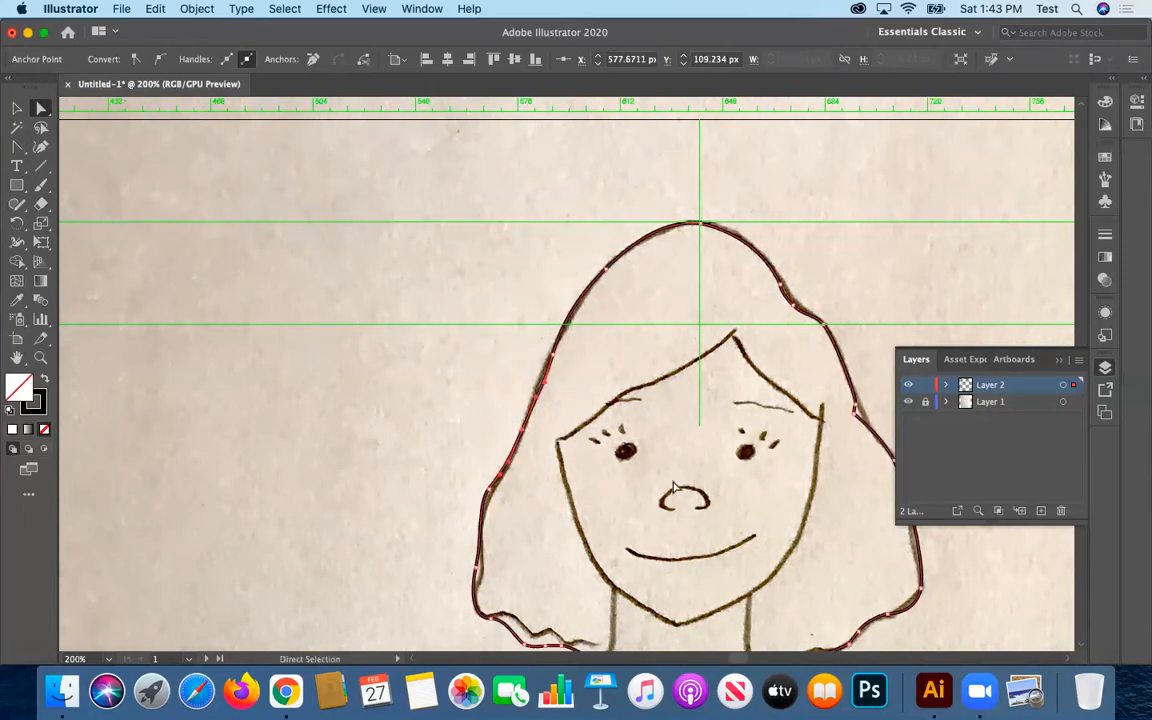
- Adjust the anchor point handles on the hair's right edge at eye level so the curve follows the sketch
{"action": "scroll", "coordinate": [671, 486], "scroll_direction": "down", "scroll_amount": 1}
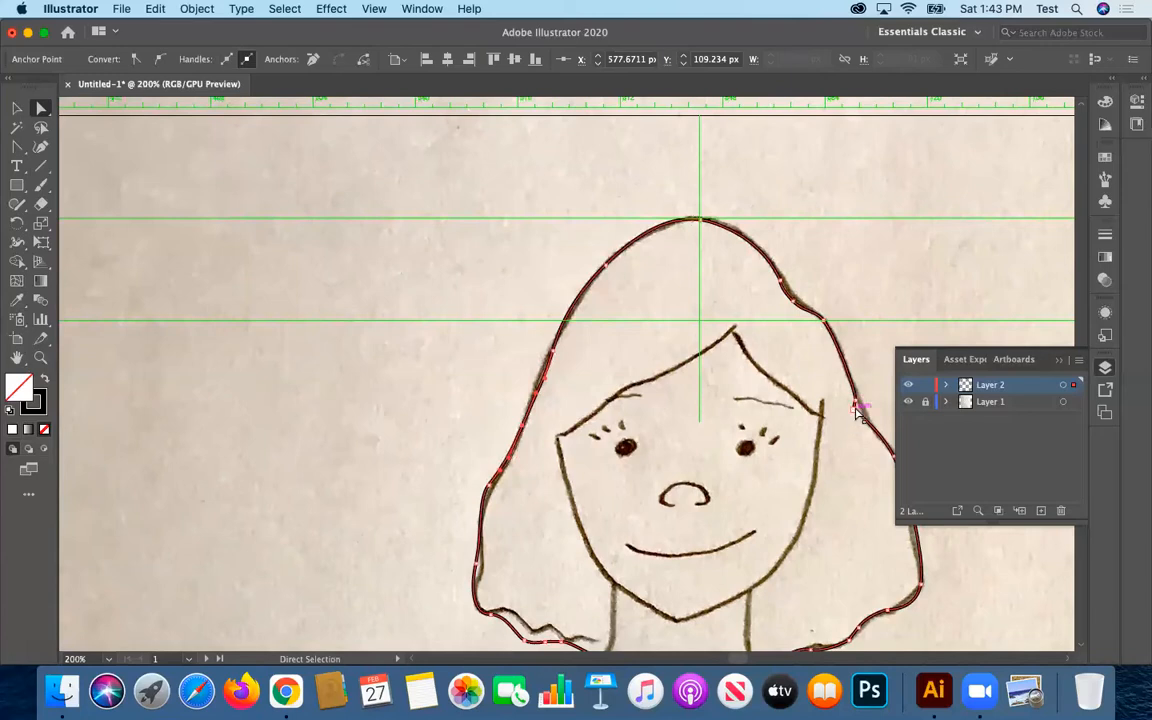
{"action": "left_click_drag", "start_coordinate": [857, 412], "coordinate": [862, 412]}
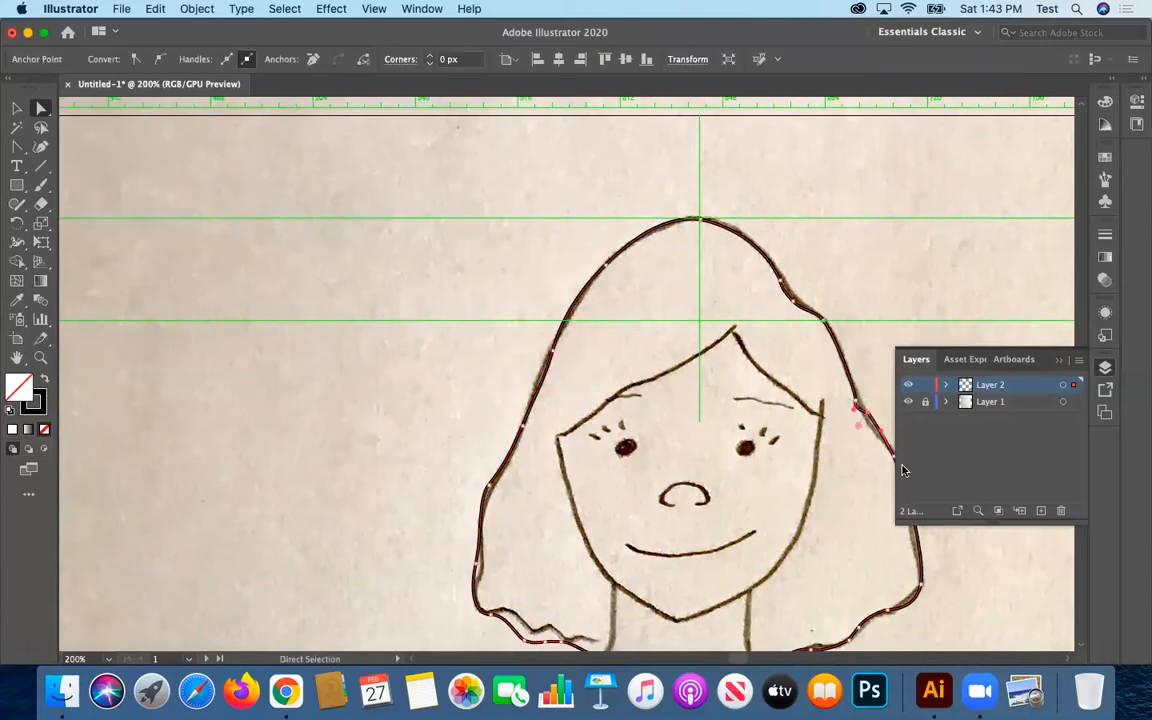
{"action": "left_click_drag", "start_coordinate": [18, 146], "coordinate": [70, 146]}
{"action": "left_click", "coordinate": [868, 412]}
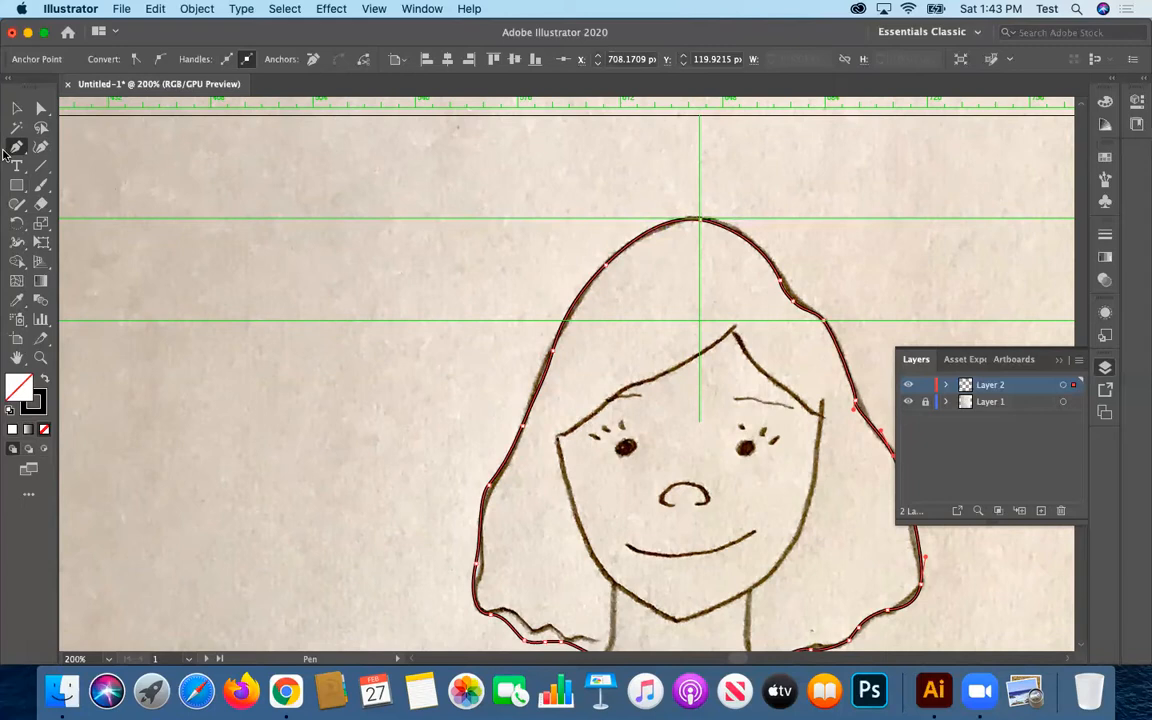
- Add an anchor point to the hair path on each side of the crown with the Pen tool
{"action": "left_click_drag", "start_coordinate": [20, 150], "coordinate": [66, 147]}
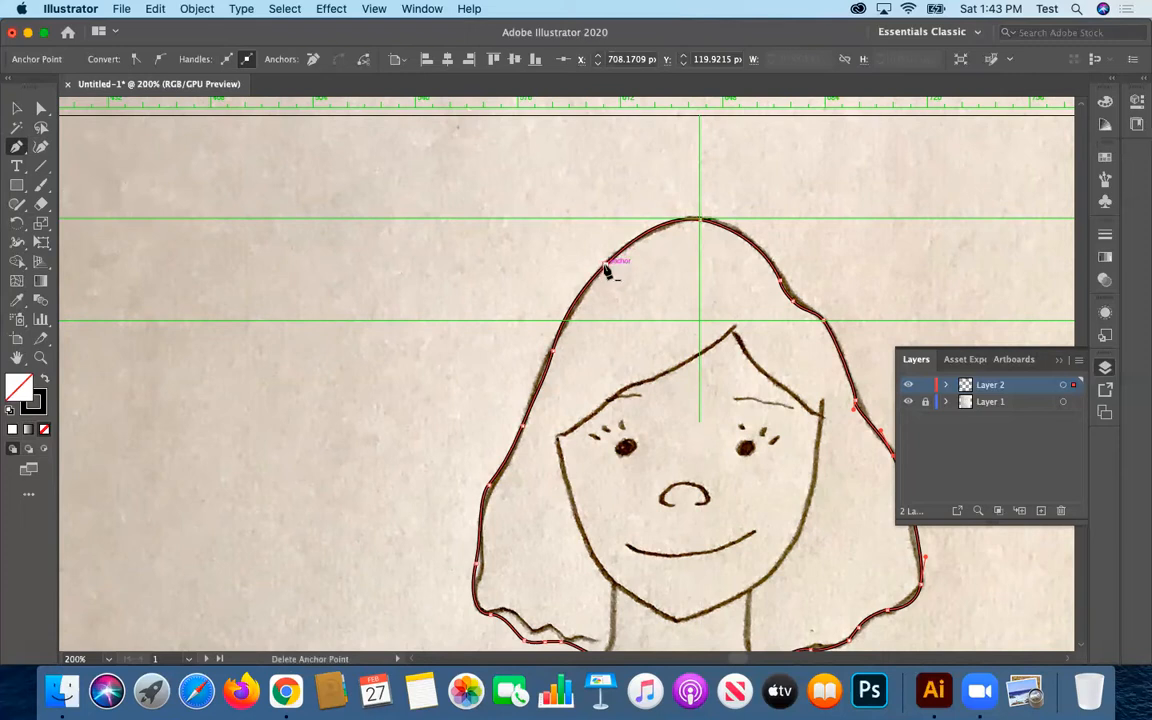
{"action": "left_click", "coordinate": [655, 236]}
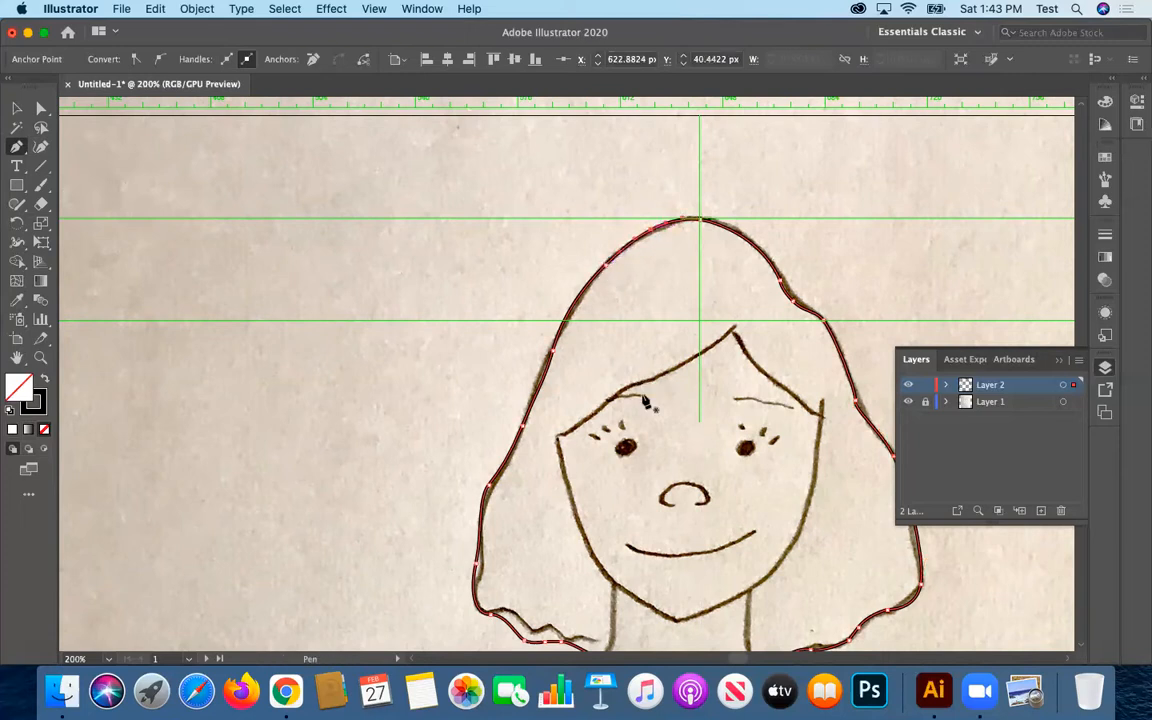
{"action": "left_click", "coordinate": [748, 248]}
- Adjust the anchor point on the hair's lower-right wavy edge with Direct Selection to match the drawn line
{"action": "scroll", "coordinate": [543, 517], "scroll_direction": "down", "scroll_amount": 1}
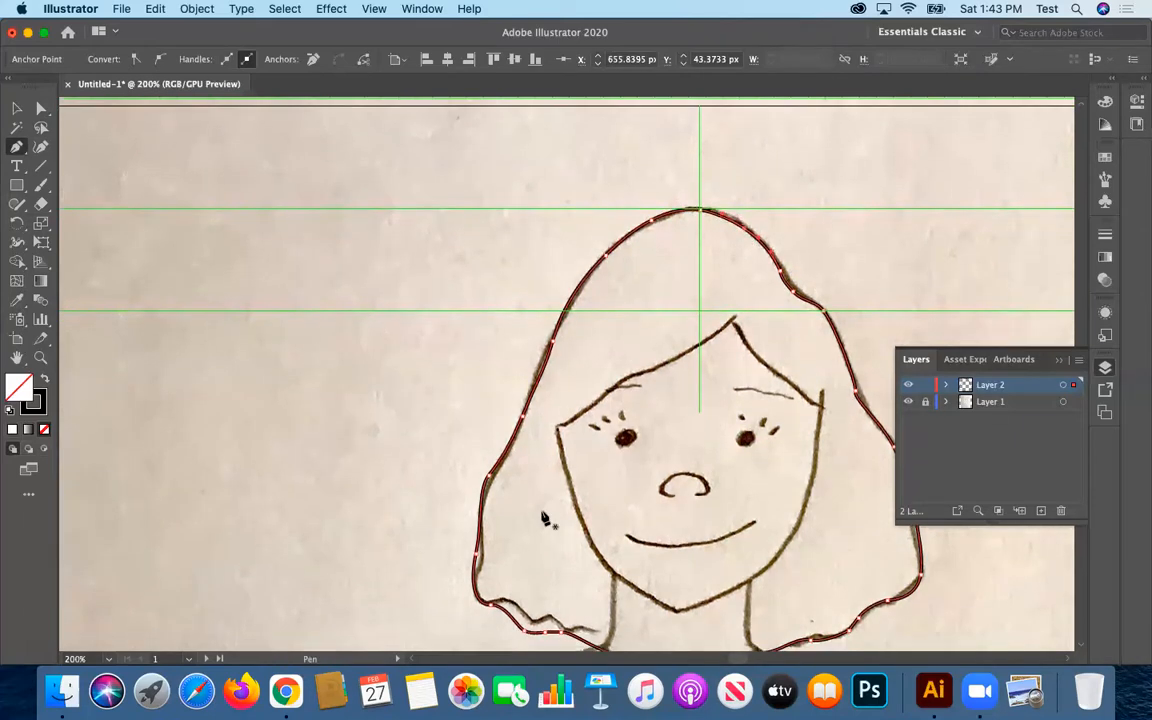
{"action": "scroll", "coordinate": [543, 517], "scroll_direction": "down", "scroll_amount": 4}
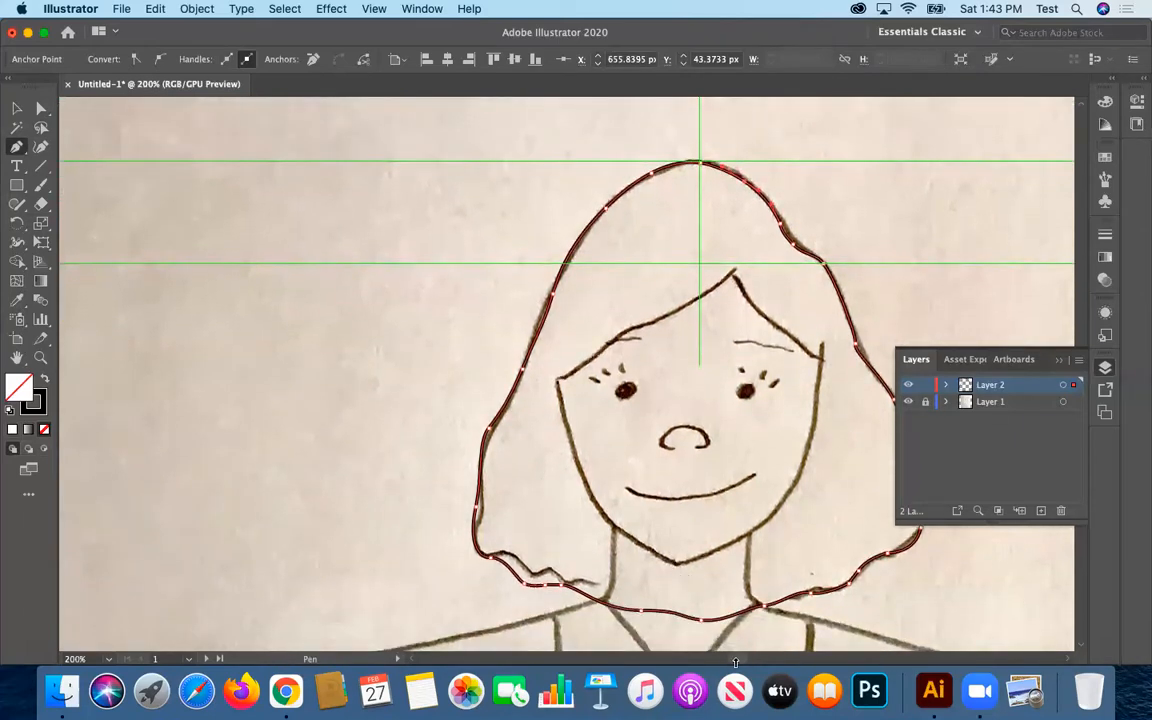
{"action": "mouse_move", "coordinate": [736, 659]}
{"action": "left_mouse_down"}
{"action": "mouse_move", "coordinate": [753, 657]}
{"action": "mouse_move", "coordinate": [739, 659]}
{"action": "left_mouse_up"}
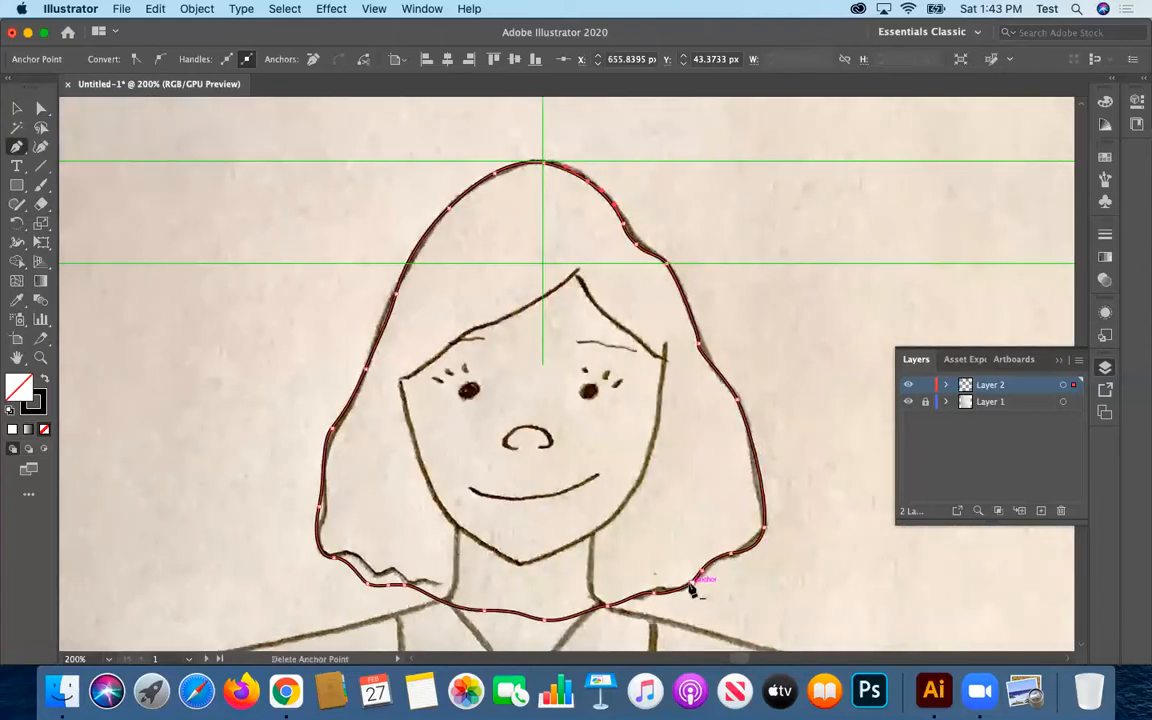
{"action": "left_click", "coordinate": [41, 108]}
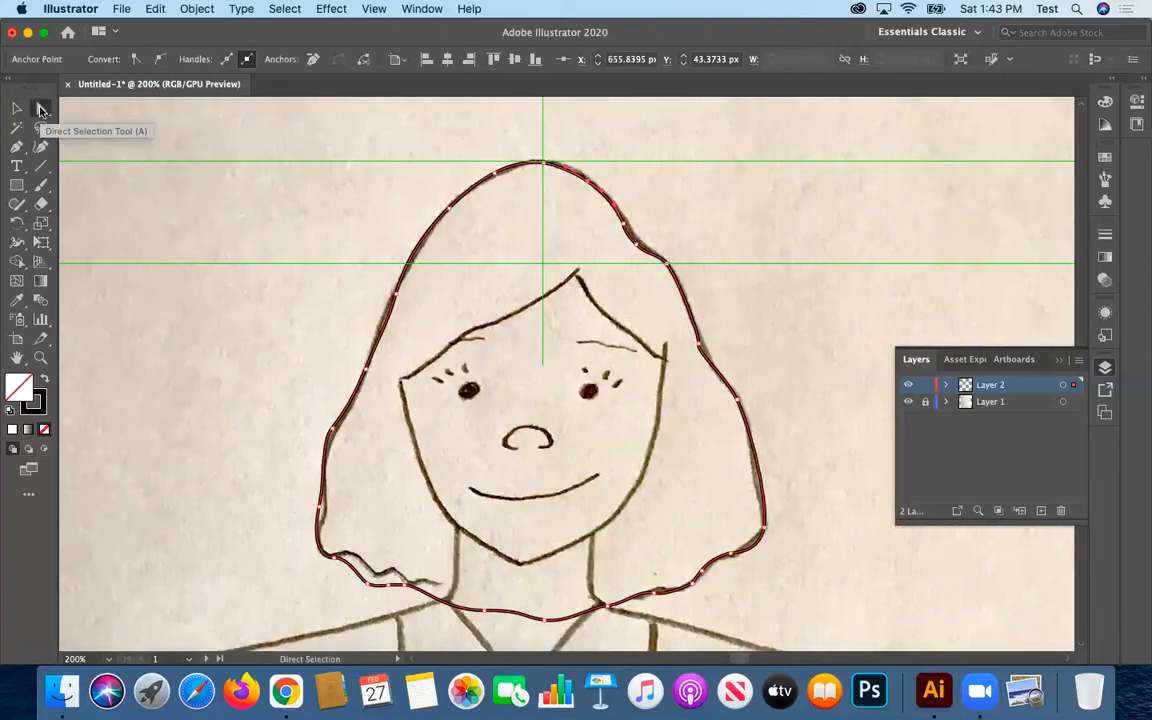
{"action": "left_click_drag", "start_coordinate": [691, 594], "coordinate": [684, 593]}
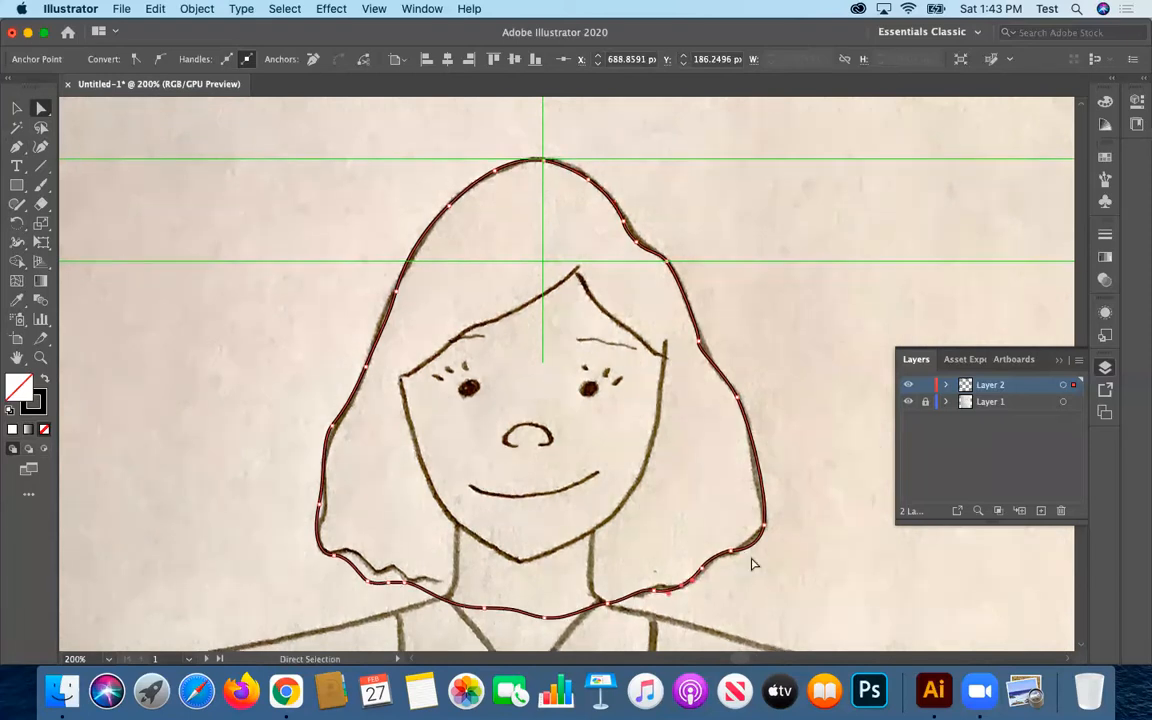
- Rename Layer 2 as hair and lock it
{"action": "scroll", "coordinate": [748, 586], "scroll_direction": "down", "scroll_amount": 5}
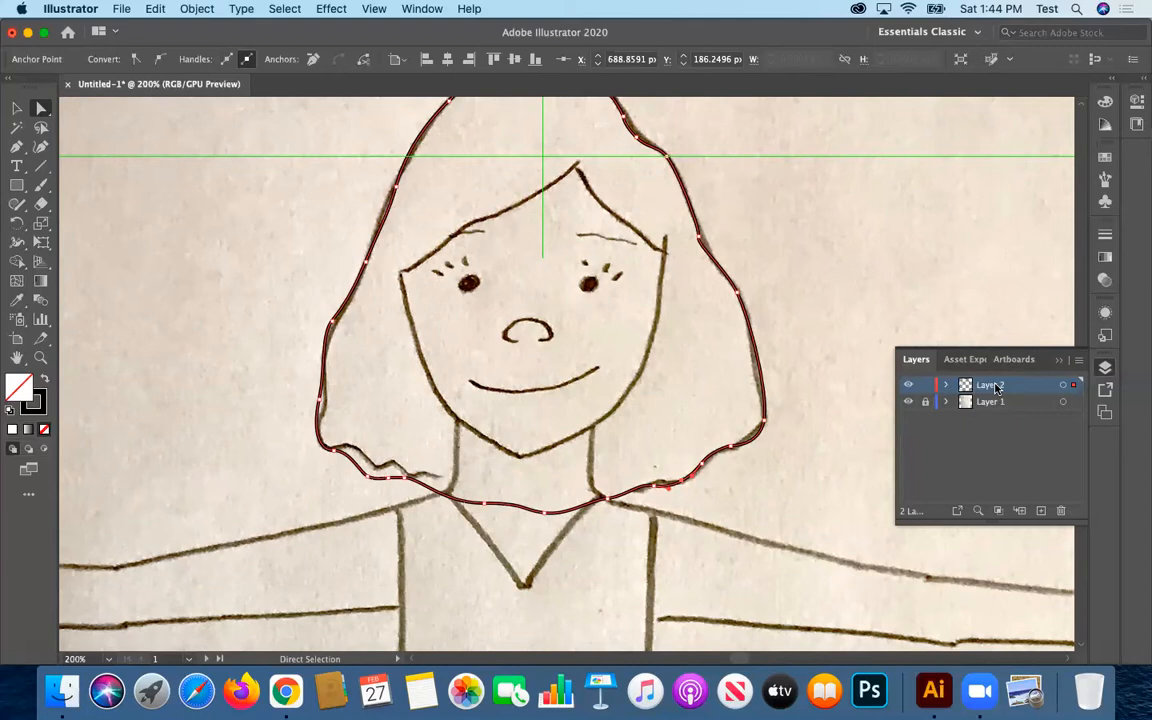
{"action": "double_click", "coordinate": [993, 385]}
{"action": "type", "text": "hair"}
{"action": "key", "text": "Return"}
{"action": "left_click", "coordinate": [925, 385]}
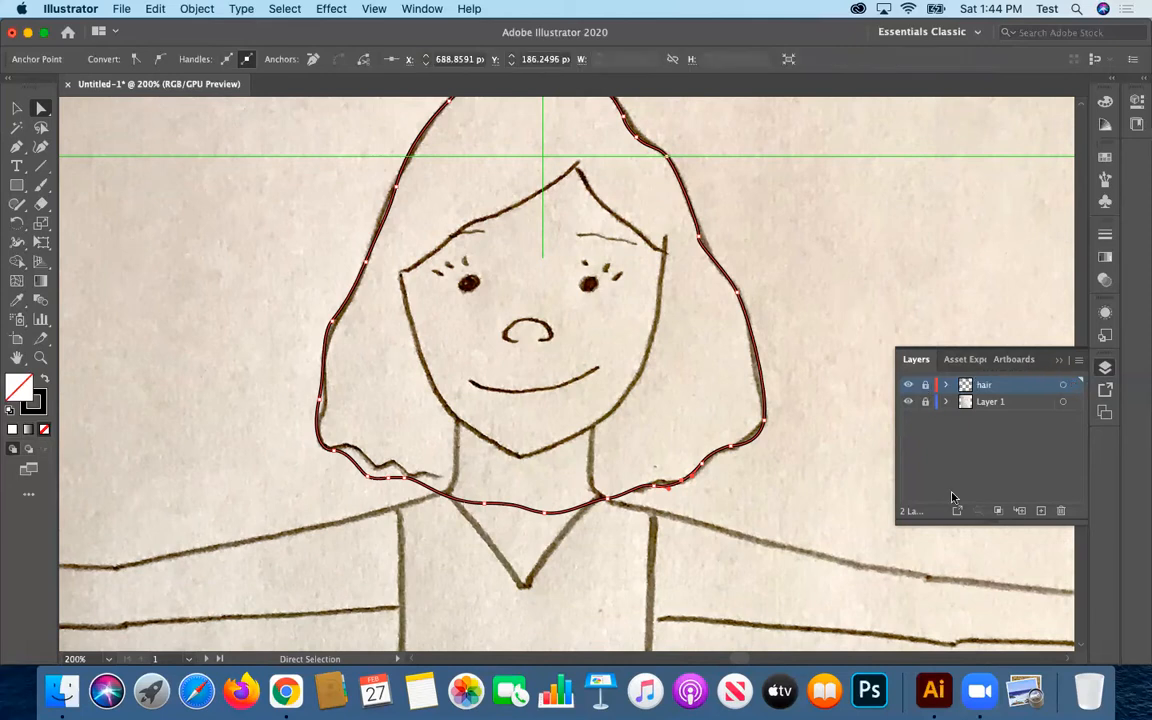
- Create a new layer and trace the hairline on it with the Pen tool, from the parting to the left temple
{"action": "left_click", "coordinate": [1041, 511]}
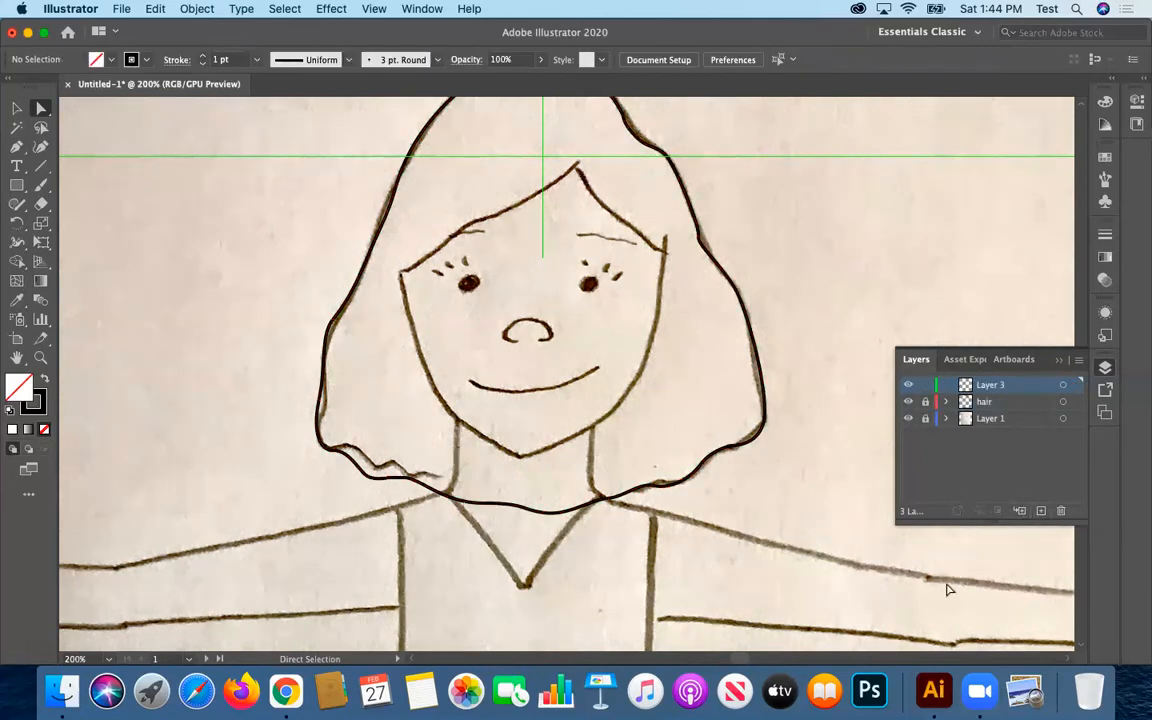
{"action": "left_click", "coordinate": [17, 146]}
{"action": "left_click", "coordinate": [577, 164]}
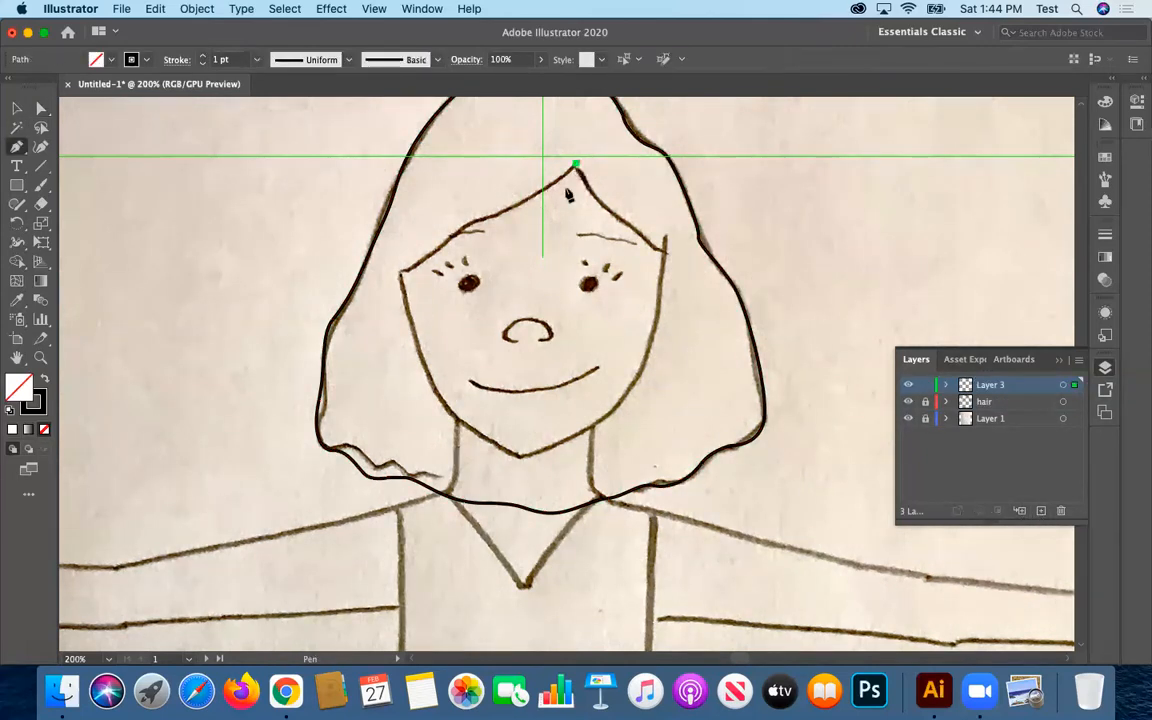
{"action": "left_click", "coordinate": [458, 228]}
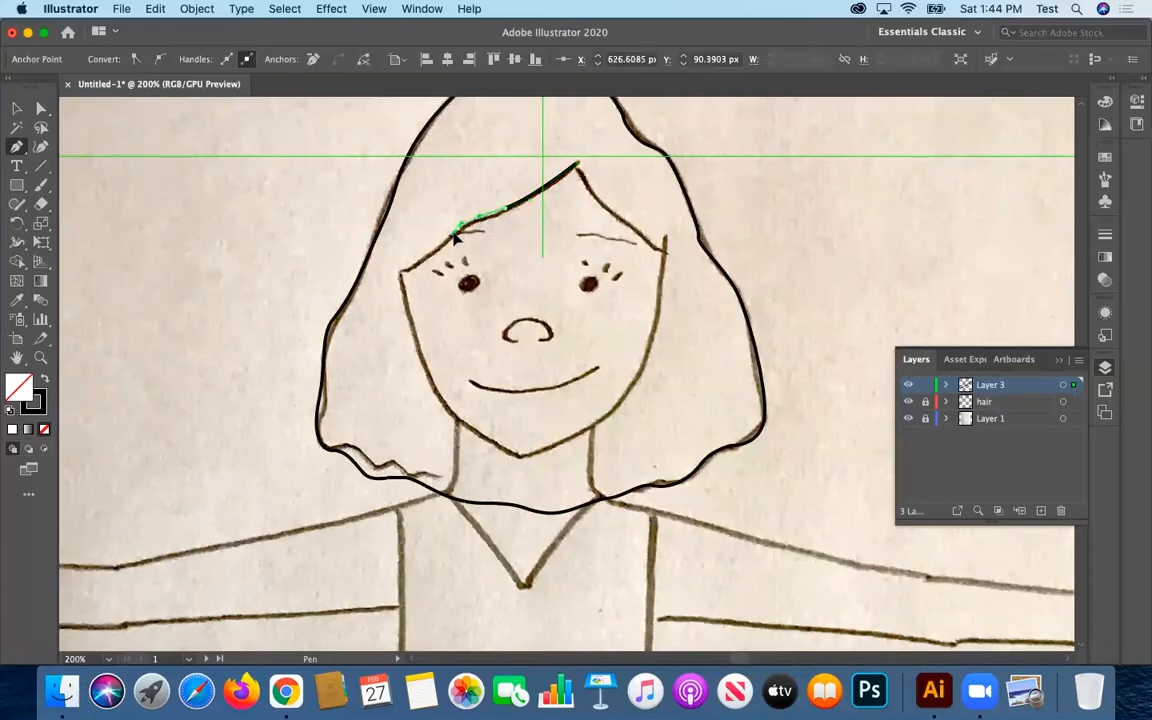
{"action": "left_click", "coordinate": [387, 281]}
{"action": "left_click_drag", "start_coordinate": [380, 283], "coordinate": [381, 282]}
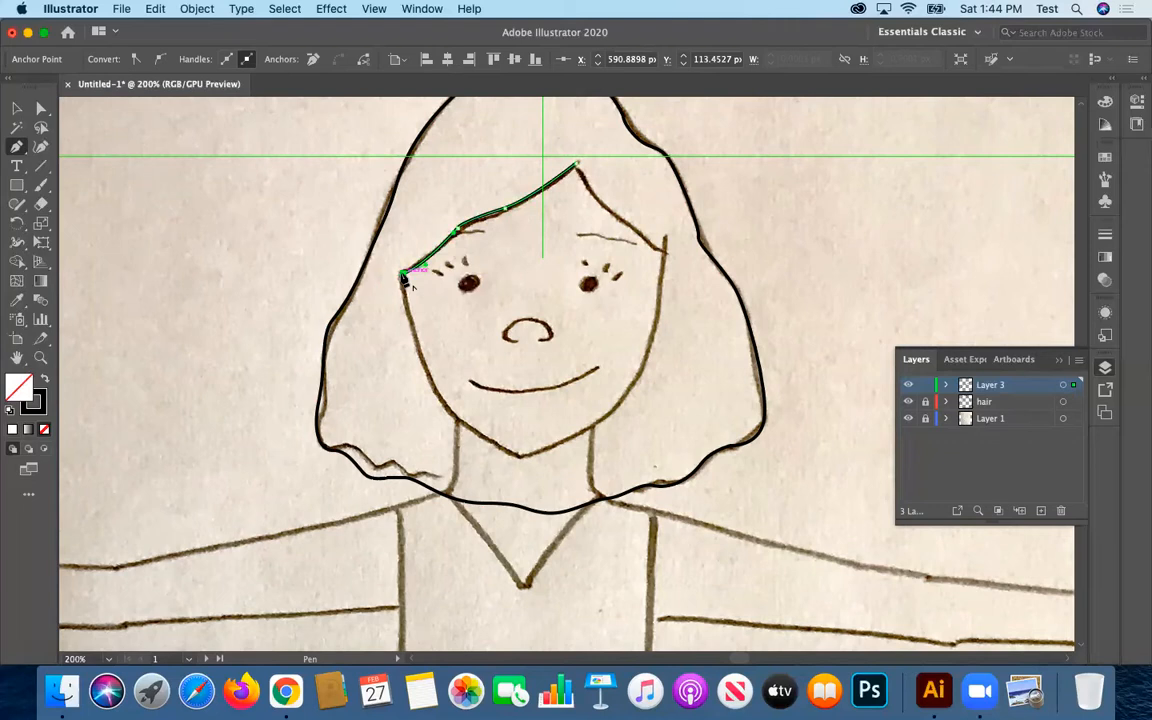
- Continue the face path around the chin and up to the right temple, closing it at the hair parting
{"action": "left_click_drag", "start_coordinate": [436, 397], "coordinate": [632, 399]}
{"action": "left_click", "coordinate": [658, 328]}
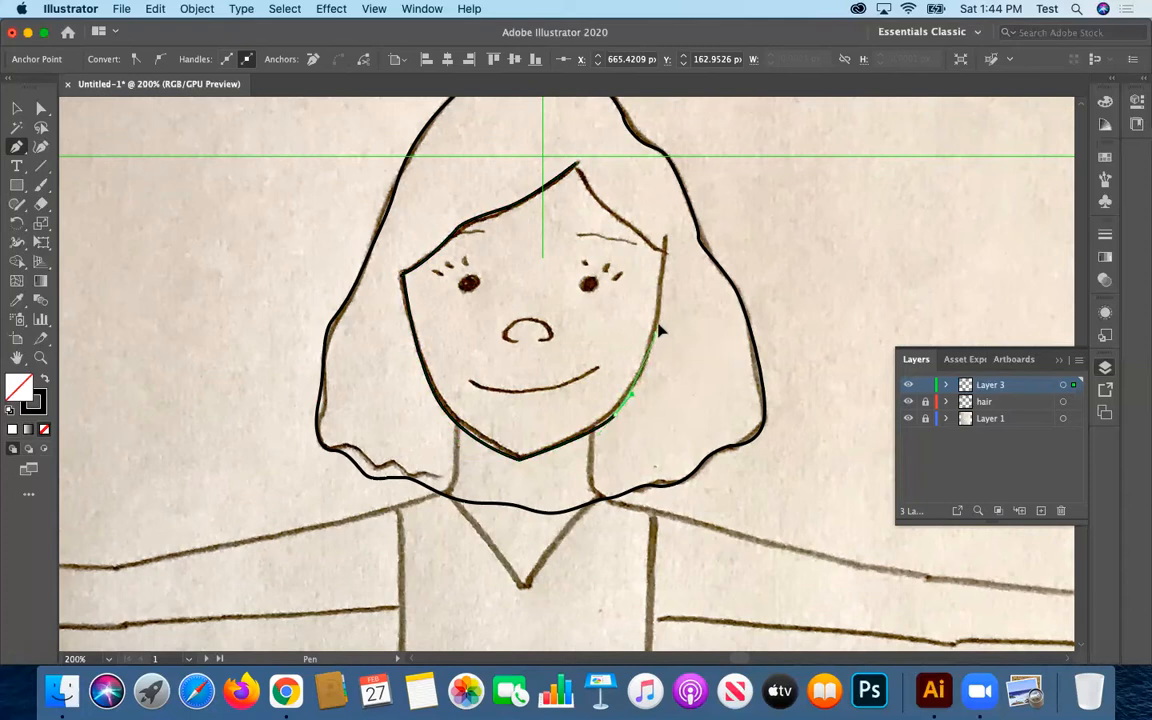
{"action": "left_click_drag", "start_coordinate": [663, 311], "coordinate": [673, 265]}
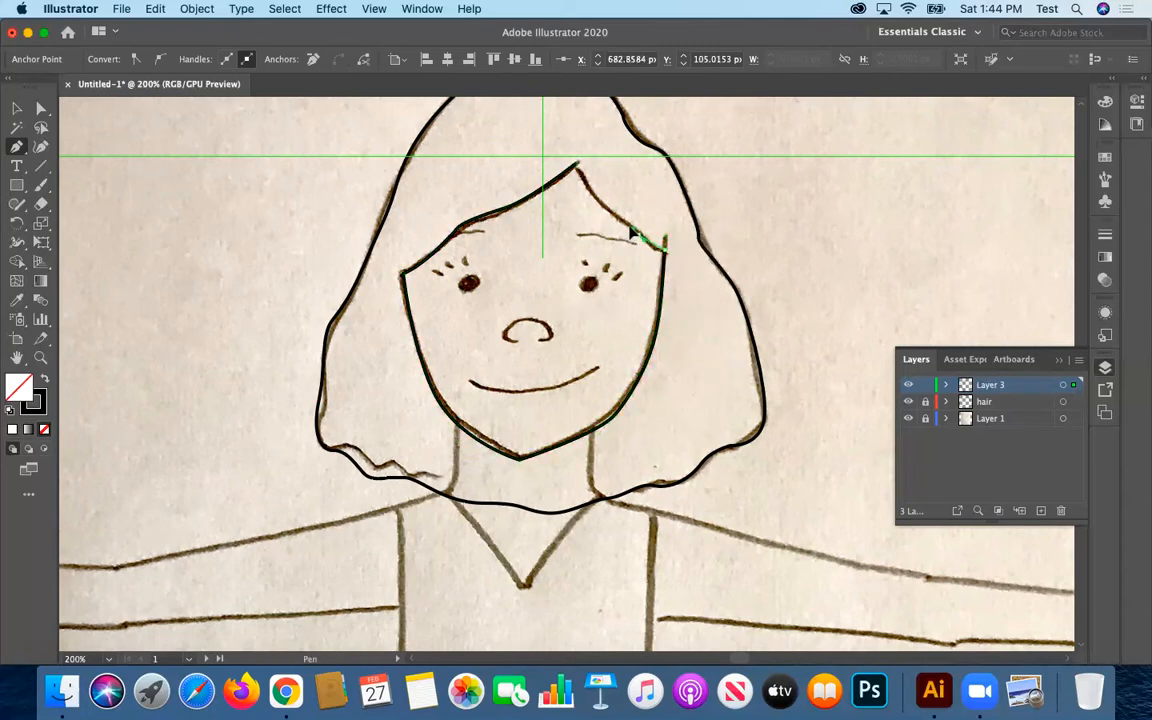
{"action": "left_click", "coordinate": [632, 225]}
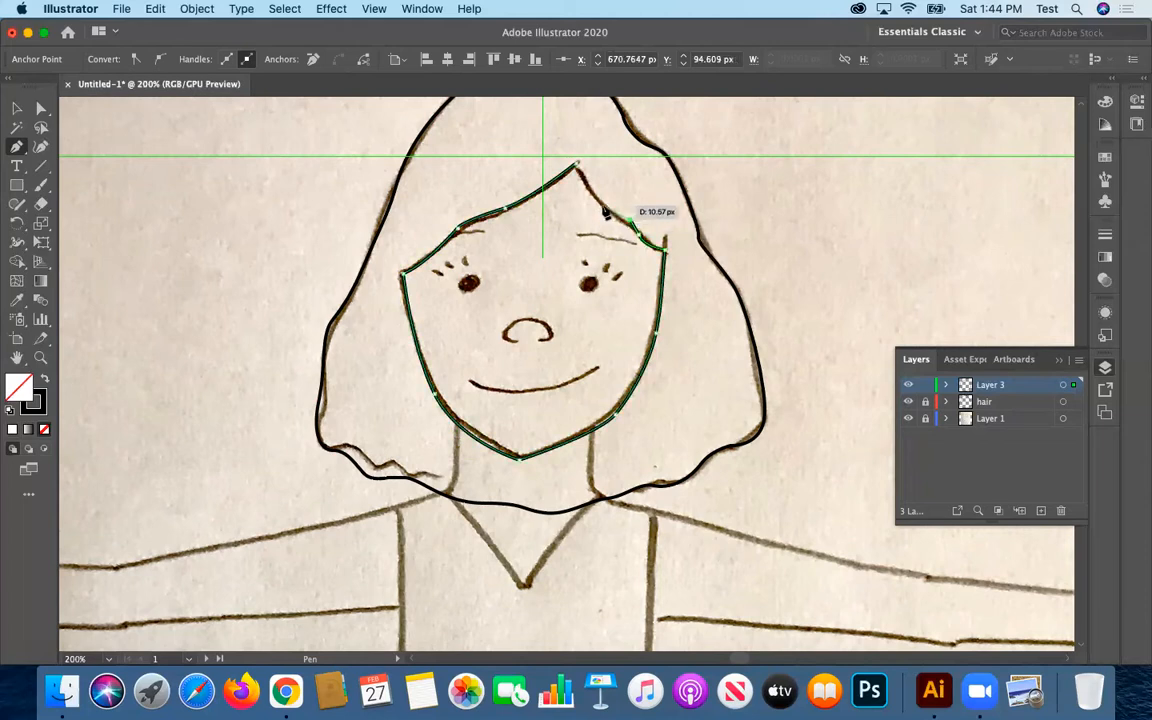
{"action": "left_click_drag", "start_coordinate": [626, 247], "coordinate": [571, 149]}
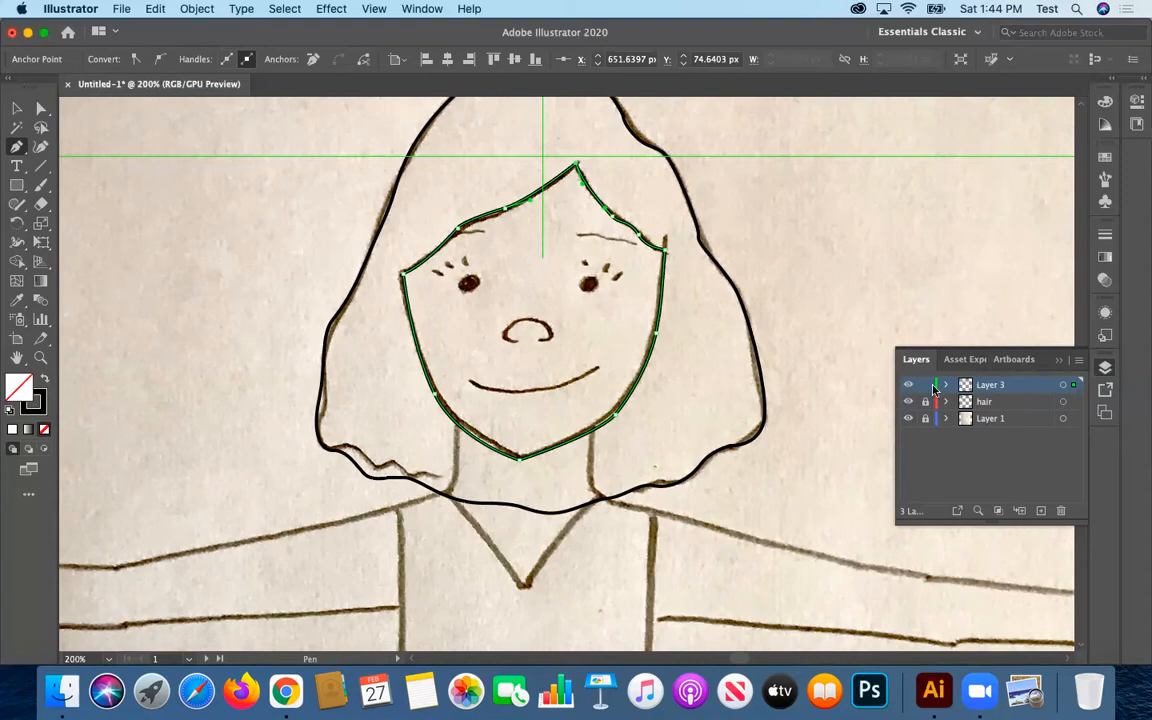
- Rename the layer holding the face outline as face
{"action": "double_click", "coordinate": [987, 386]}
{"action": "type", "text": "face"}
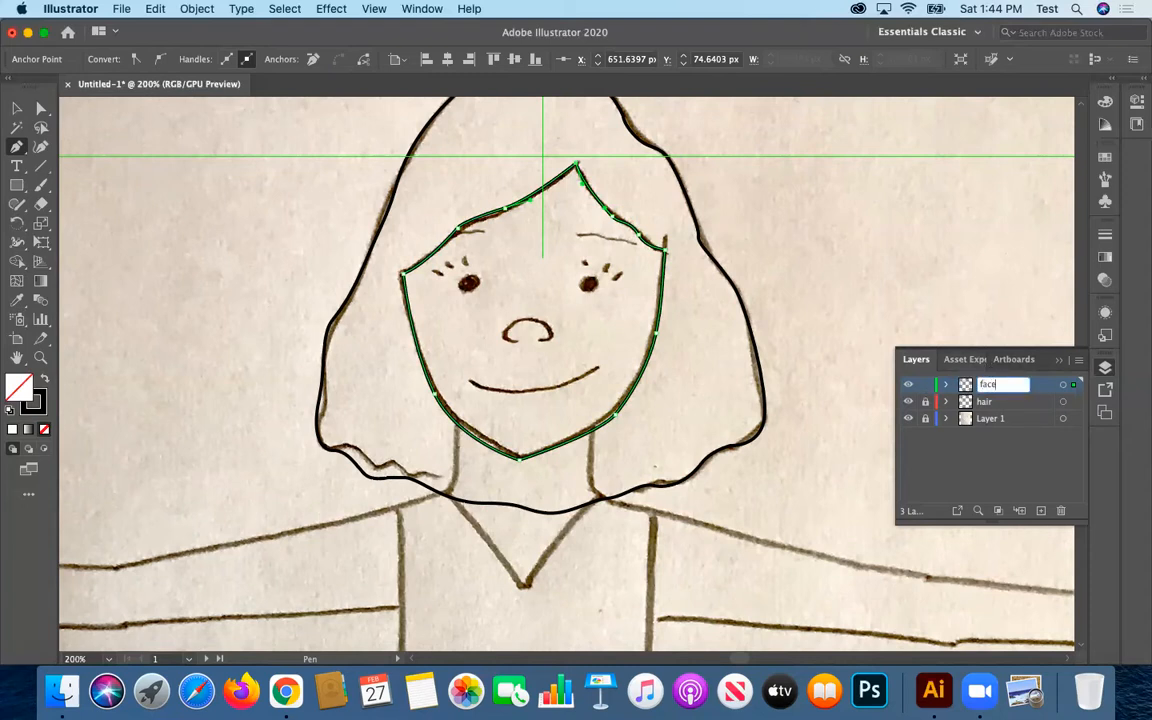
{"action": "key", "text": "Return"}
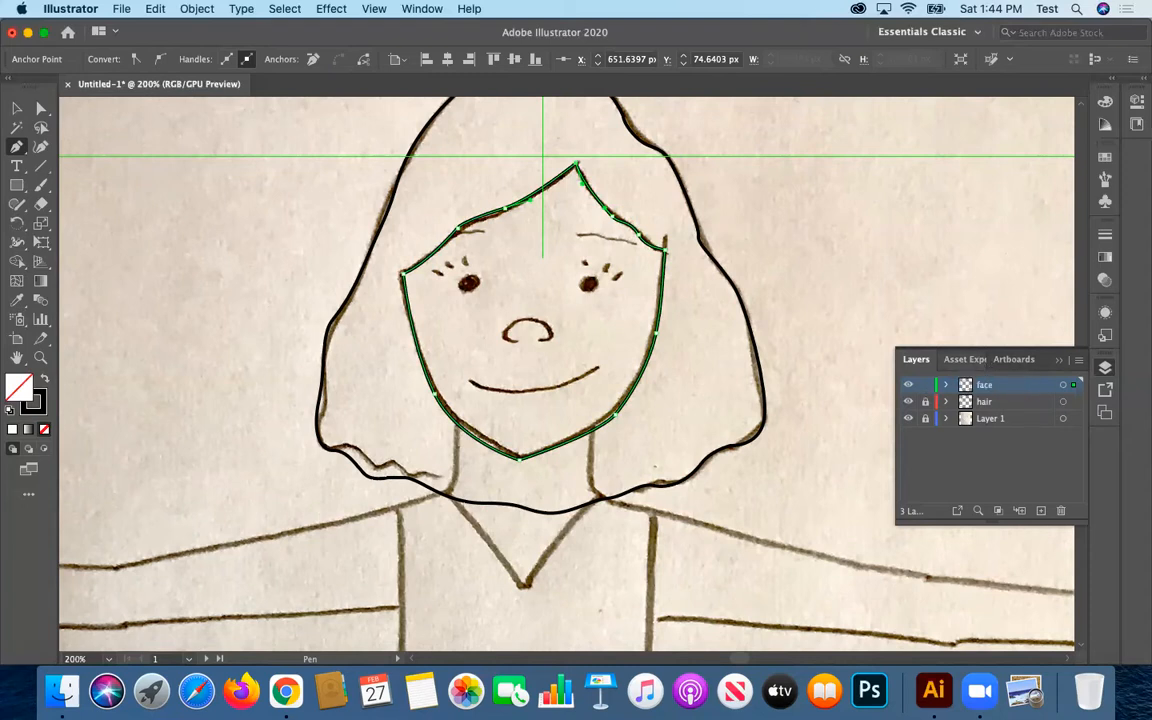
- Add a new layer named neck above the face layer and lock the face layer
{"action": "scroll", "coordinate": [737, 570], "scroll_direction": "down", "scroll_amount": 2}
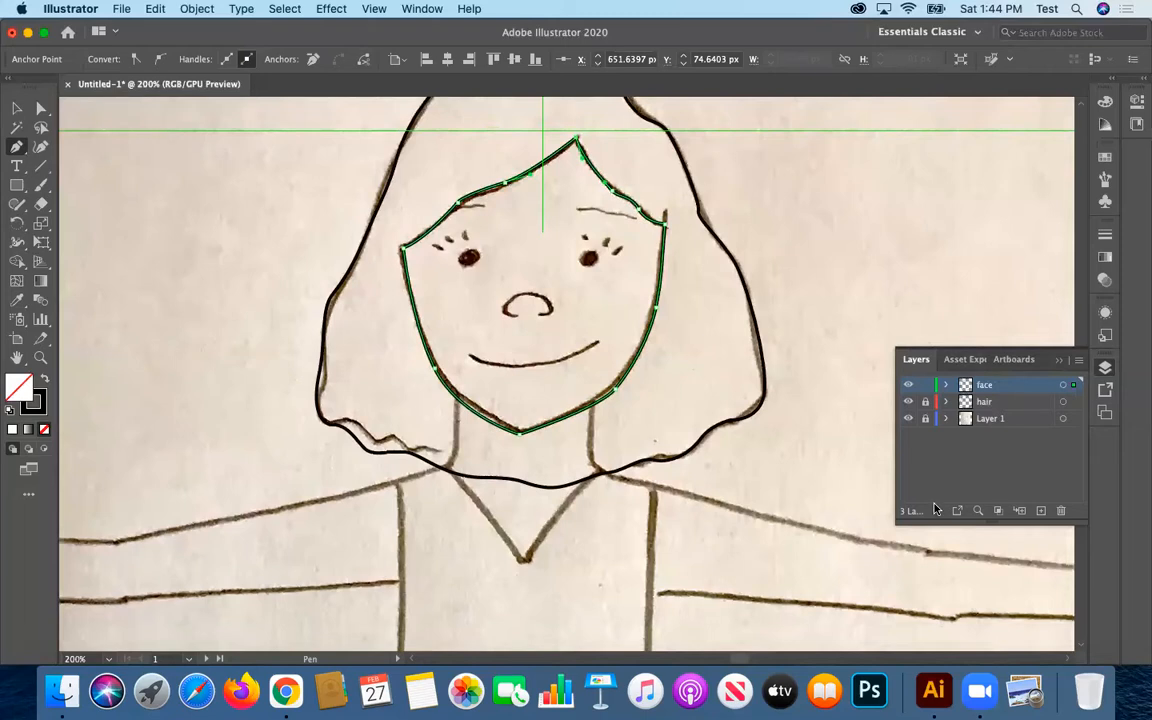
{"action": "left_click", "coordinate": [1041, 511]}
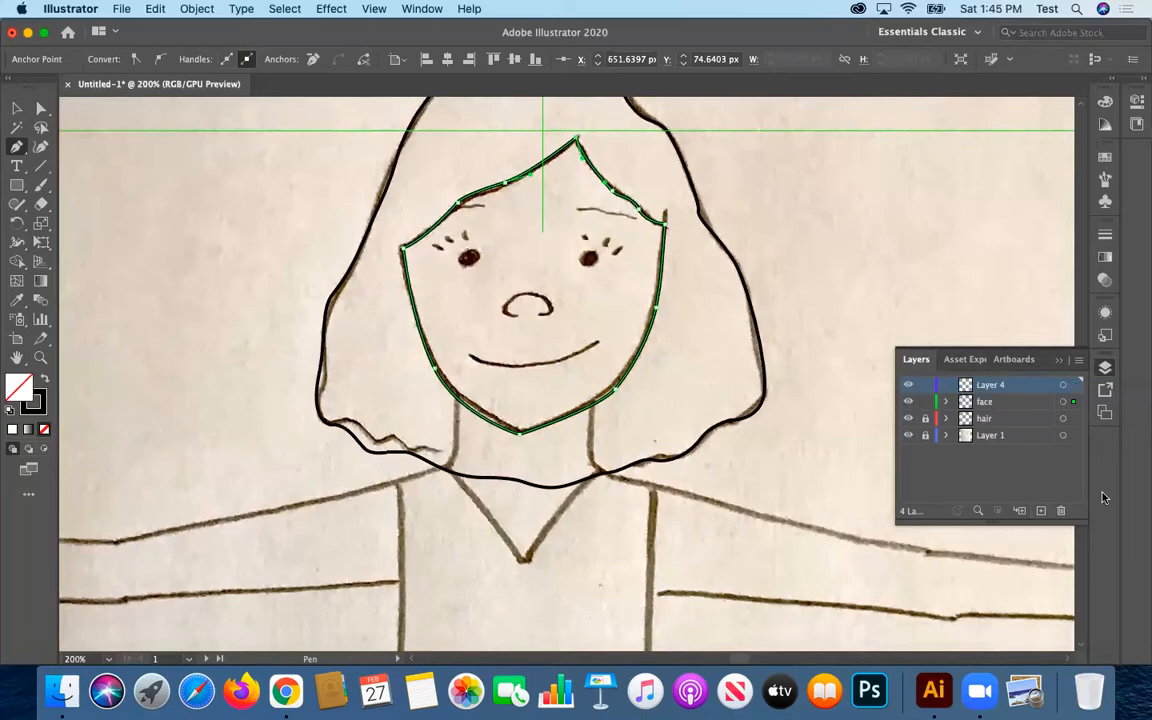
{"action": "double_click", "coordinate": [982, 388]}
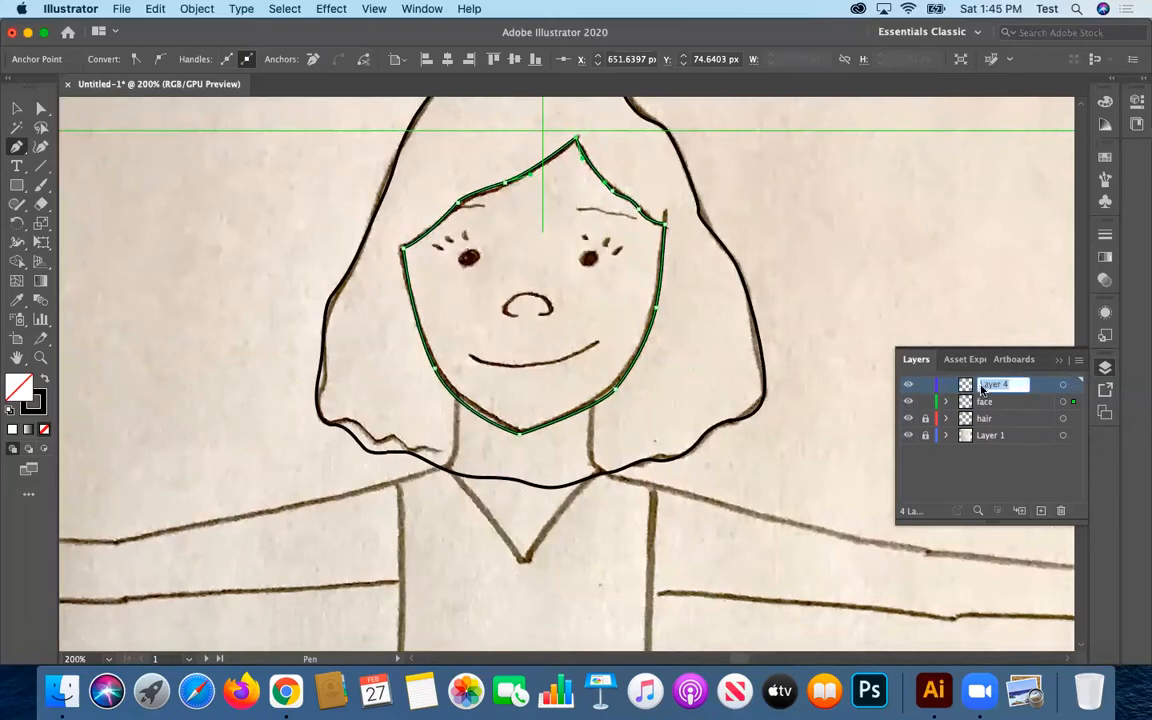
{"action": "type", "text": "neck"}
{"action": "key", "text": "Return"}
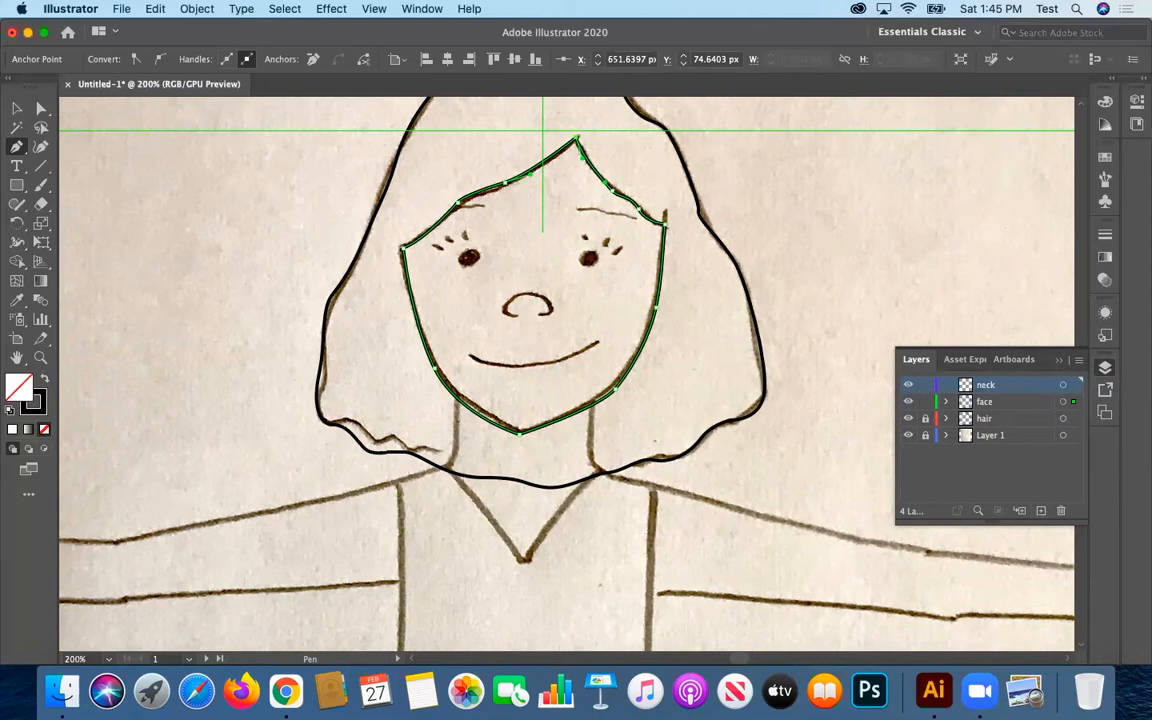
{"action": "left_click", "coordinate": [925, 401]}
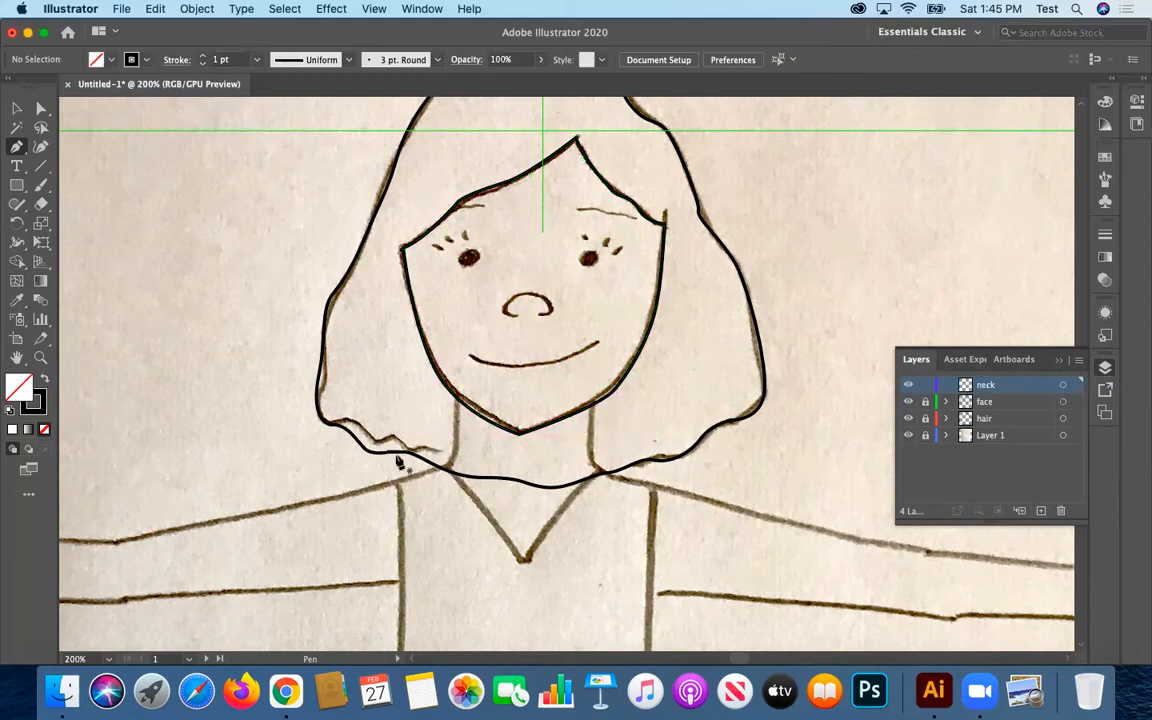
- Trace the right side of the neck from the jaw and carry the path in a rounded curve below the V-neckline to the left shoulder
{"action": "left_click", "coordinate": [592, 401]}
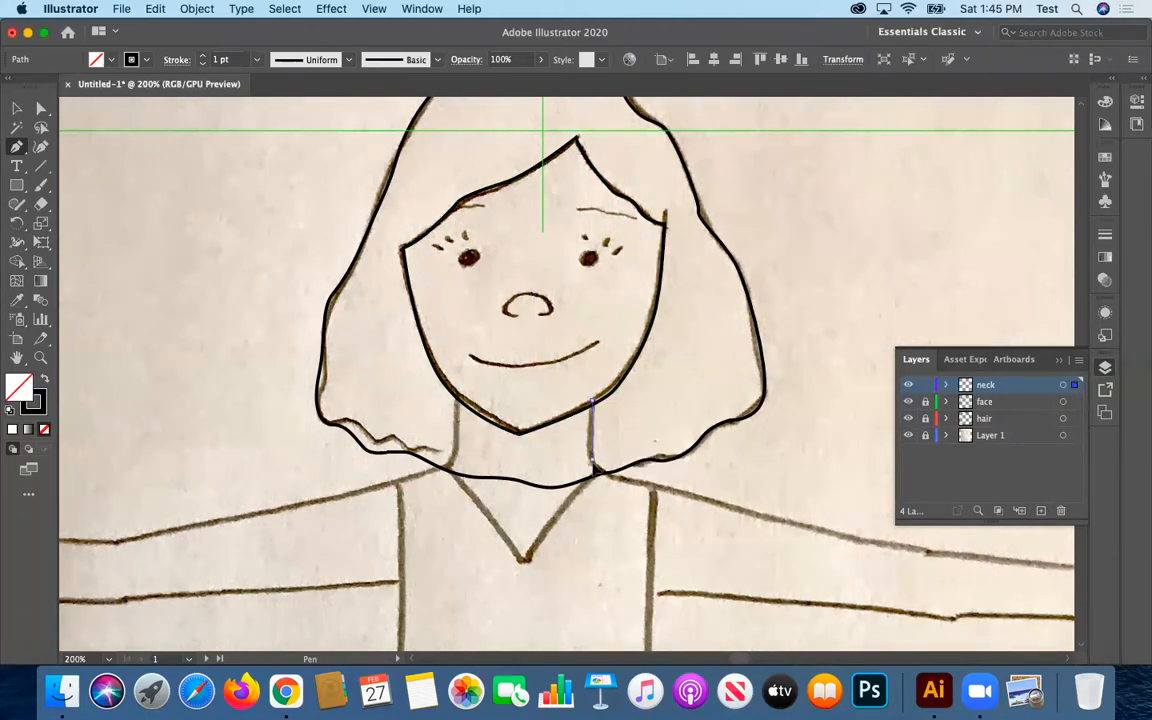
{"action": "left_click_drag", "start_coordinate": [600, 477], "coordinate": [590, 572]}
{"action": "left_click_drag", "start_coordinate": [500, 607], "coordinate": [455, 456]}
{"action": "left_click", "coordinate": [437, 466]}
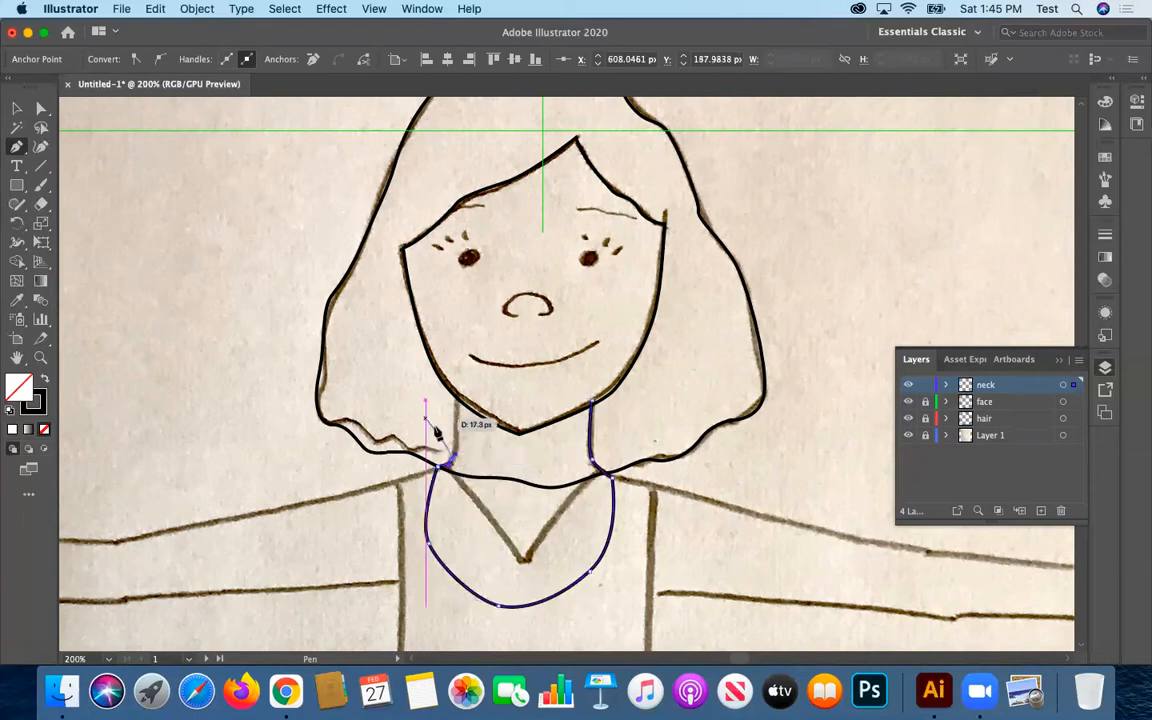
- Trace the left side of the neck up to the jaw and close the path with a curve overlapping the lower face
{"action": "left_click", "coordinate": [452, 460]}
{"action": "left_click", "coordinate": [457, 399]}
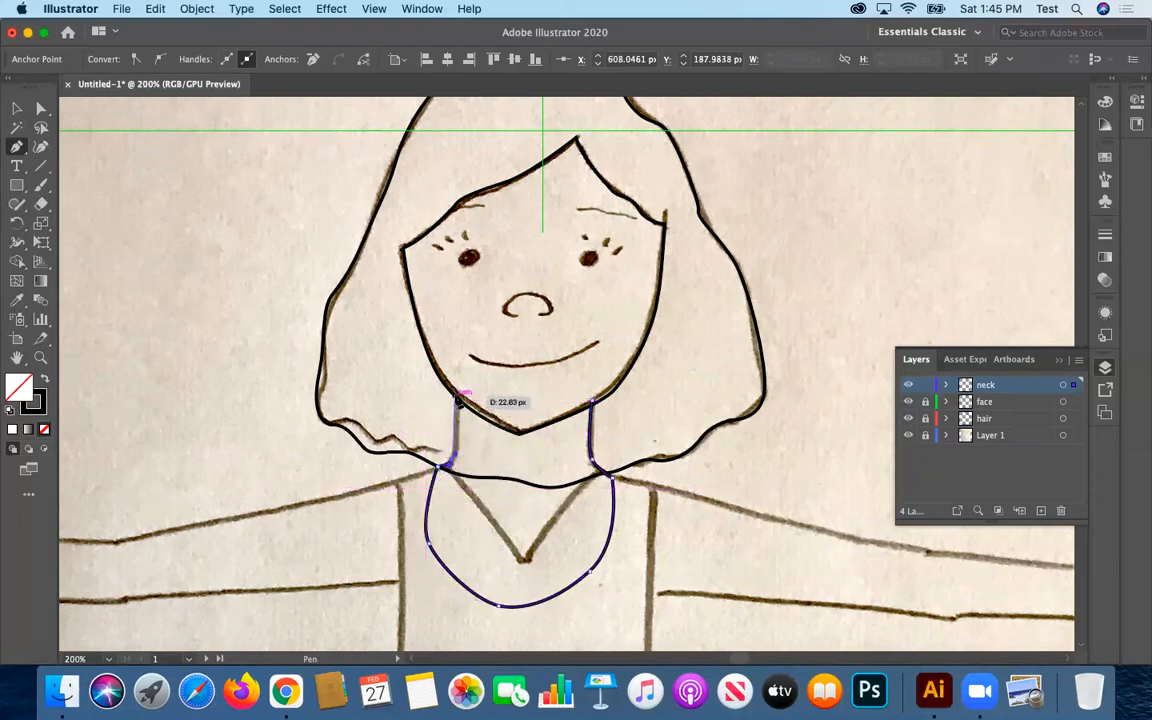
{"action": "left_click_drag", "start_coordinate": [519, 328], "coordinate": [565, 333]}
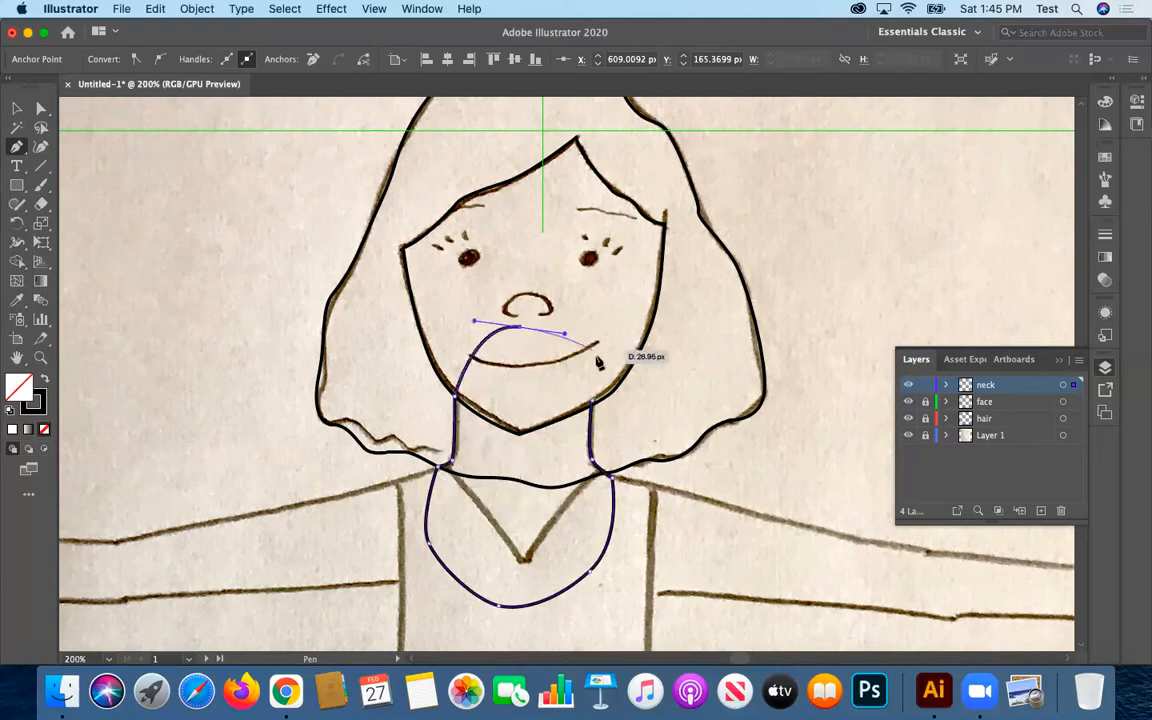
{"action": "left_click", "coordinate": [589, 450]}
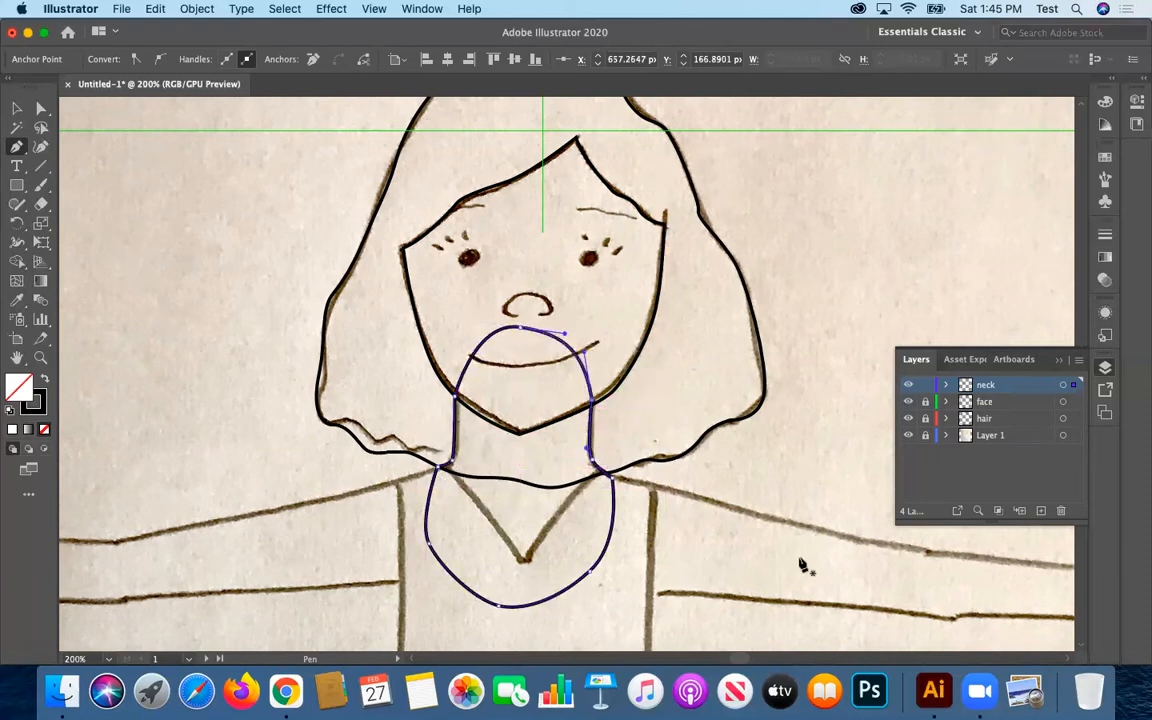
{"action": "scroll", "coordinate": [553, 463], "scroll_direction": "down", "scroll_amount": 5}
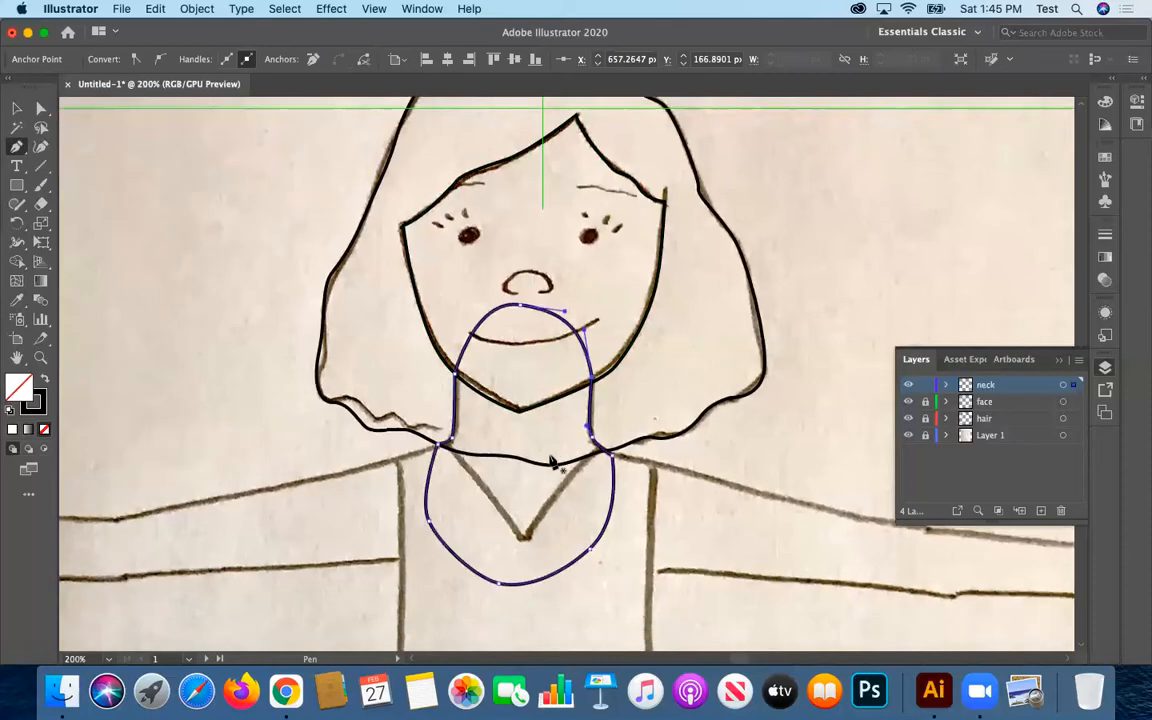
{"action": "scroll", "coordinate": [553, 463], "scroll_direction": "up", "scroll_amount": 2}
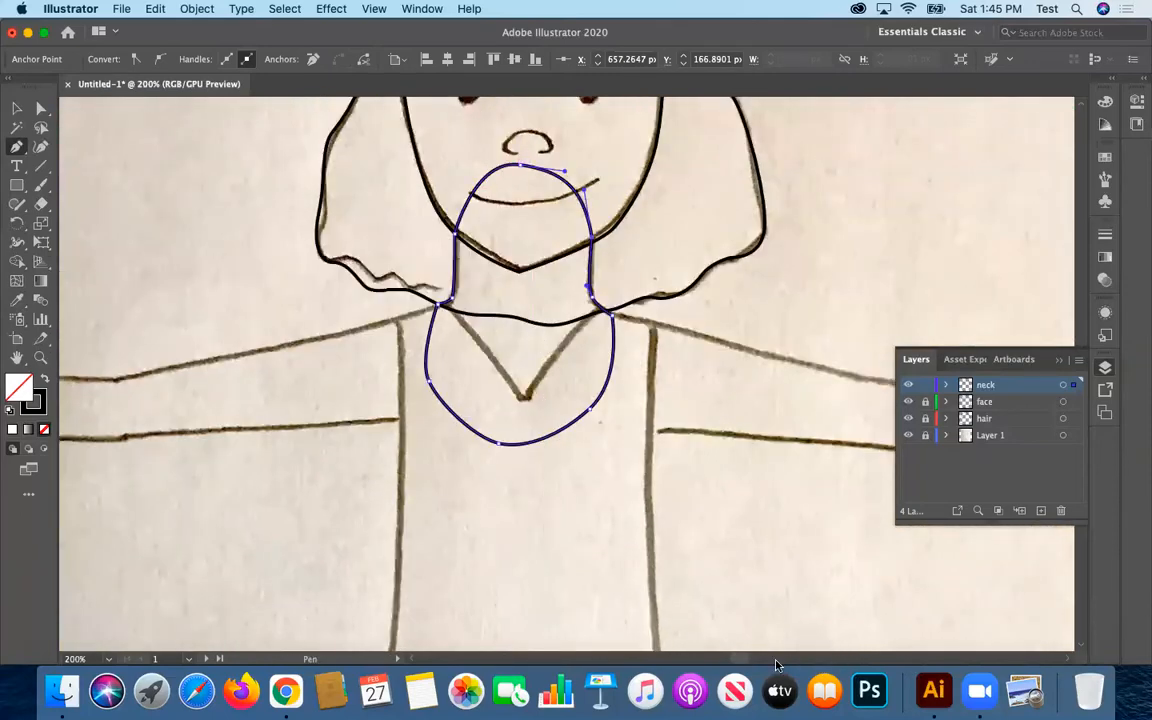
{"action": "mouse_move", "coordinate": [738, 661]}
{"action": "left_mouse_down"}
{"action": "mouse_move", "coordinate": [723, 658]}
{"action": "mouse_move", "coordinate": [735, 658]}
{"action": "left_mouse_up"}
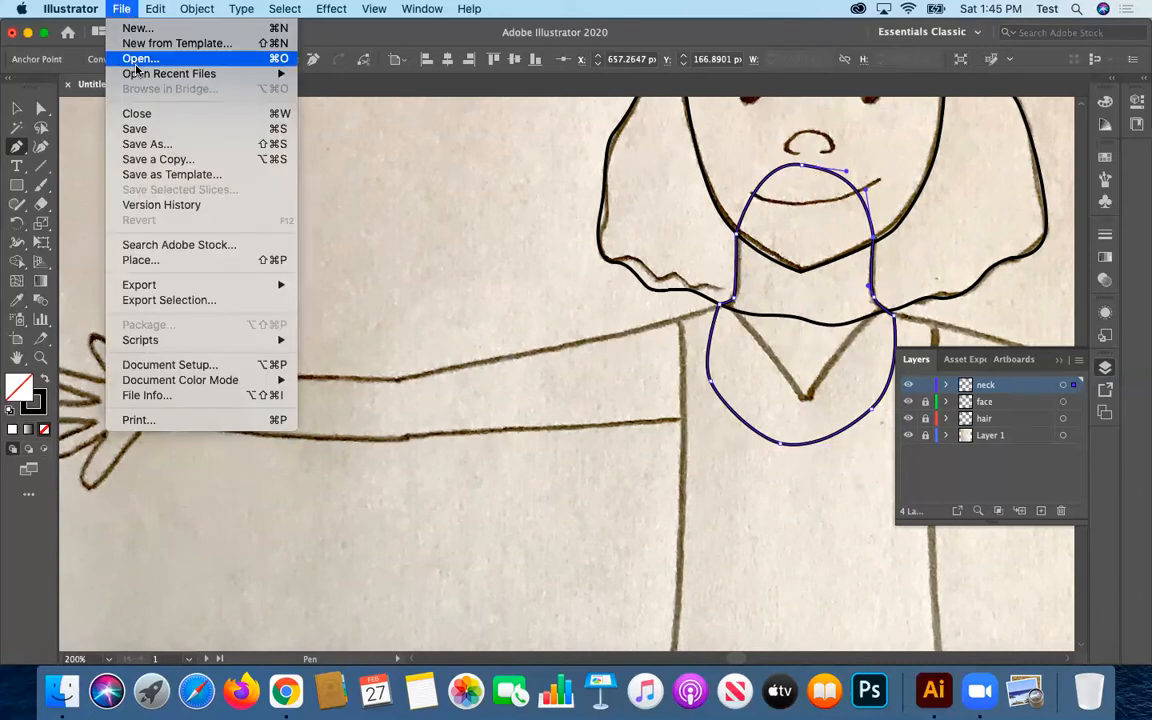
- Open the recent file violet.ai and look over the traced figure from head to feet
{"action": "mouse_move", "coordinate": [139, 74]}
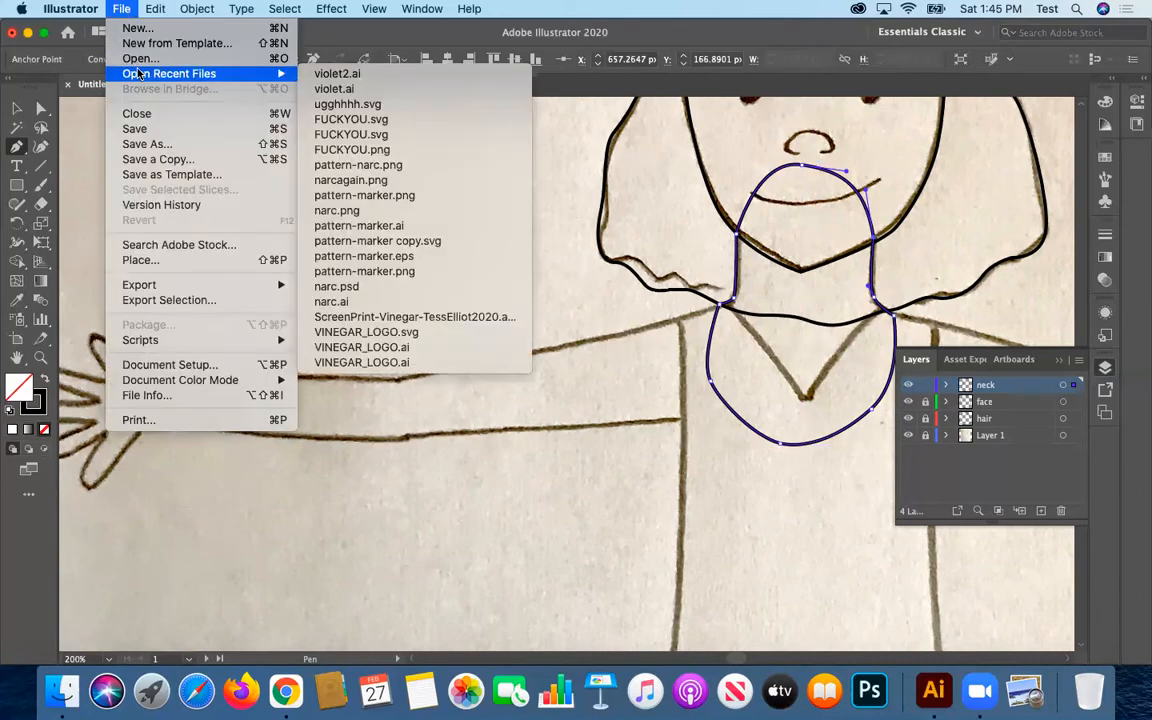
{"action": "left_click", "coordinate": [335, 89]}
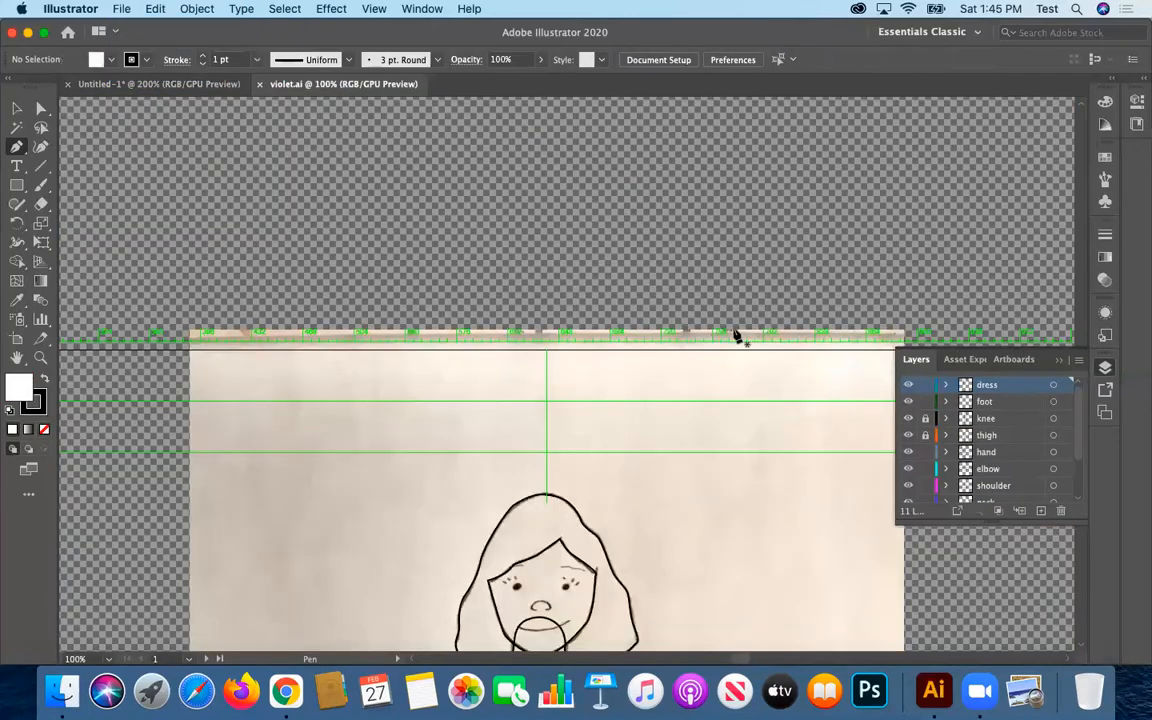
{"action": "scroll", "coordinate": [738, 334], "scroll_direction": "down", "scroll_amount": 5}
{"action": "scroll", "coordinate": [722, 352], "scroll_direction": "down", "scroll_amount": 5}
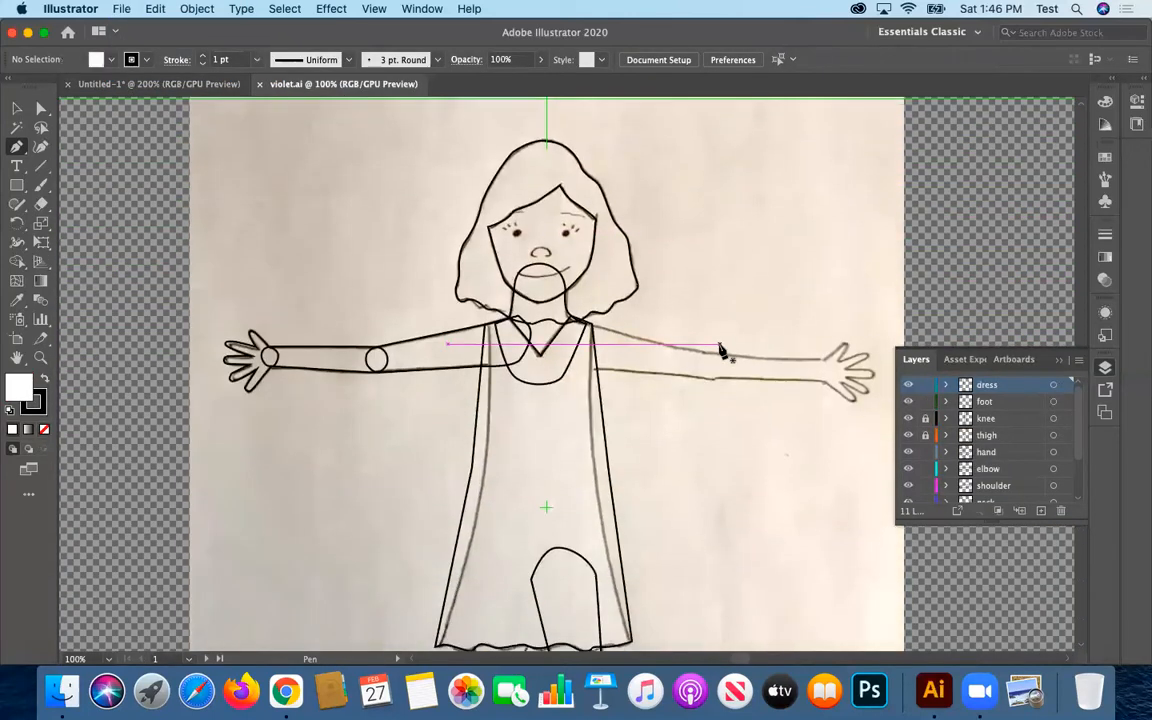
{"action": "scroll", "coordinate": [728, 354], "scroll_direction": "down", "scroll_amount": 8}
{"action": "scroll", "coordinate": [730, 355], "scroll_direction": "up", "scroll_amount": 6}
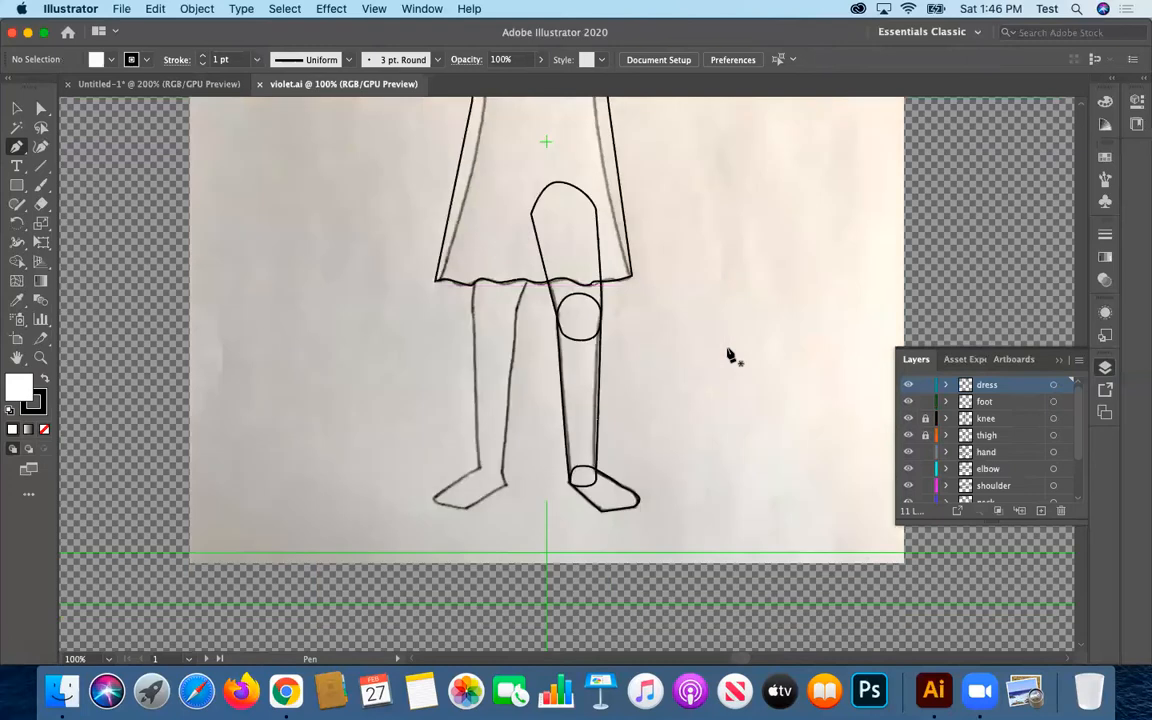
{"action": "scroll", "coordinate": [729, 354], "scroll_direction": "up", "scroll_amount": 4}
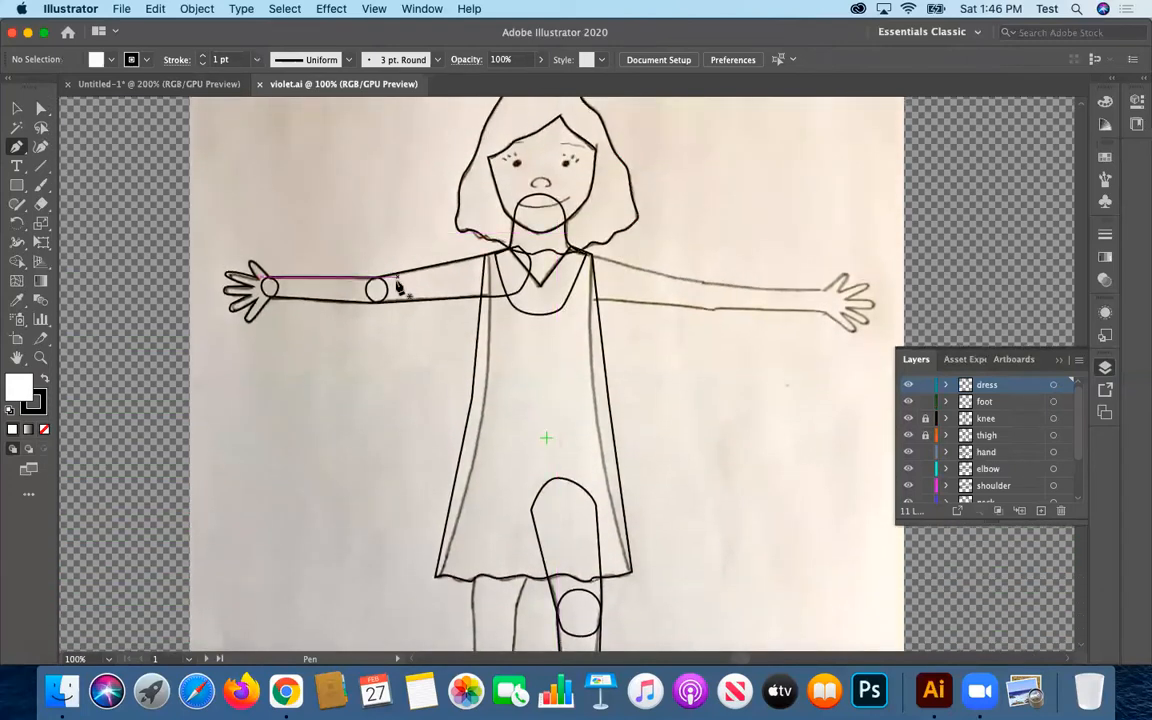
- Unlock the knee and thigh layers
{"action": "left_click", "coordinate": [18, 110]}
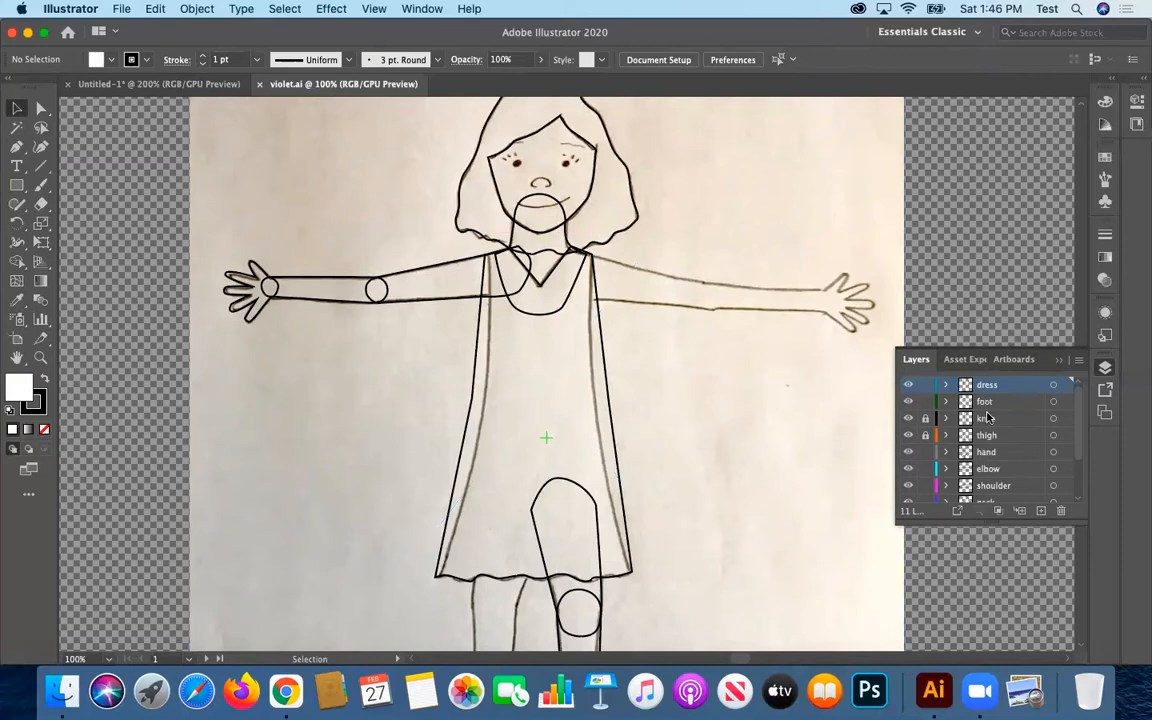
{"action": "scroll", "coordinate": [930, 435], "scroll_direction": "down", "scroll_amount": 3}
{"action": "scroll", "coordinate": [998, 452], "scroll_direction": "up", "scroll_amount": 3}
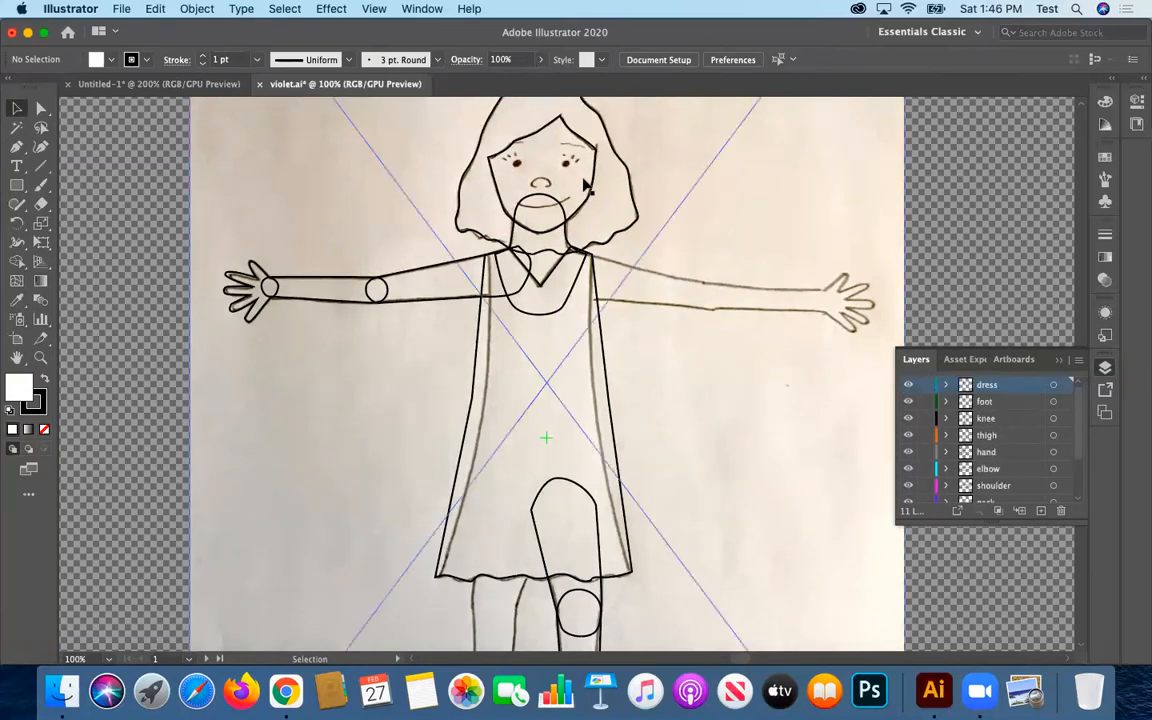
- Examine how the thigh, knee and foot shapes overlap one another and the dress hem
{"action": "scroll", "coordinate": [1000, 450], "scroll_direction": "down", "scroll_amount": 3}
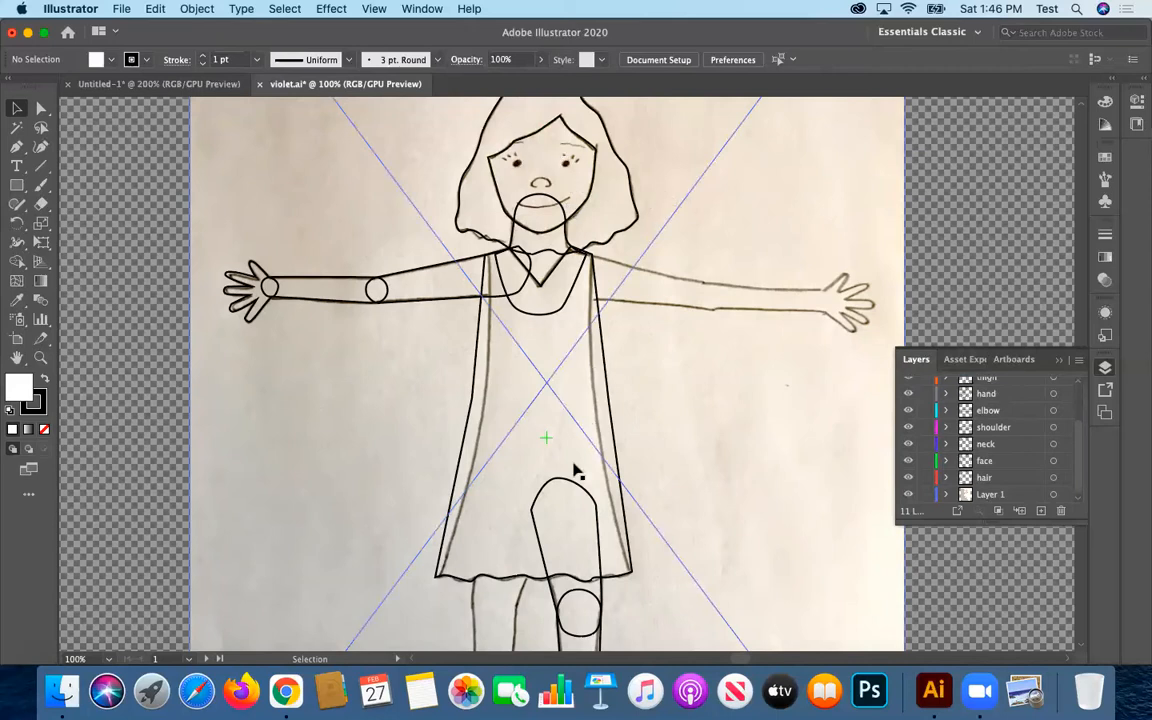
{"action": "scroll", "coordinate": [576, 470], "scroll_direction": "down", "scroll_amount": 5}
{"action": "scroll", "coordinate": [578, 428], "scroll_direction": "down", "scroll_amount": 8}
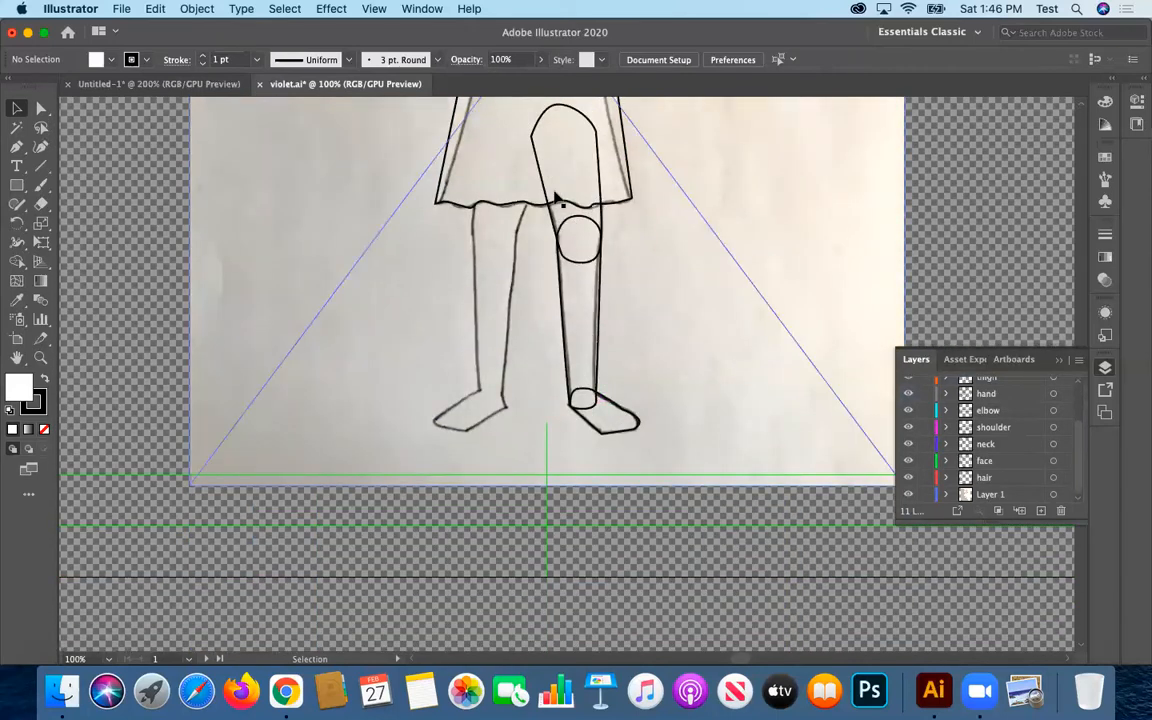
{"action": "scroll", "coordinate": [555, 195], "scroll_direction": "up", "scroll_amount": 8}
{"action": "scroll", "coordinate": [555, 197], "scroll_direction": "up", "scroll_amount": 1}
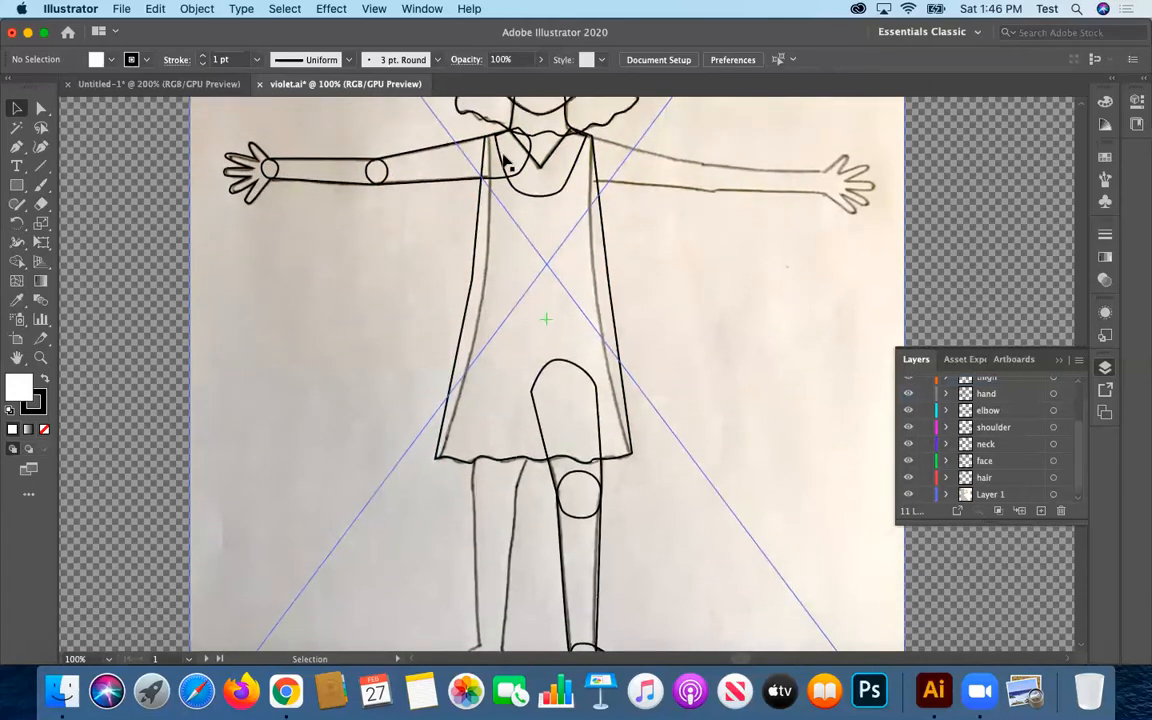
{"action": "scroll", "coordinate": [530, 220], "scroll_direction": "up", "scroll_amount": 2}
- Examine up close how the neck, shoulder, elbow and hand shapes overlap at the joints, finishing with the whole figure in view
{"action": "left_click", "coordinate": [40, 357]}
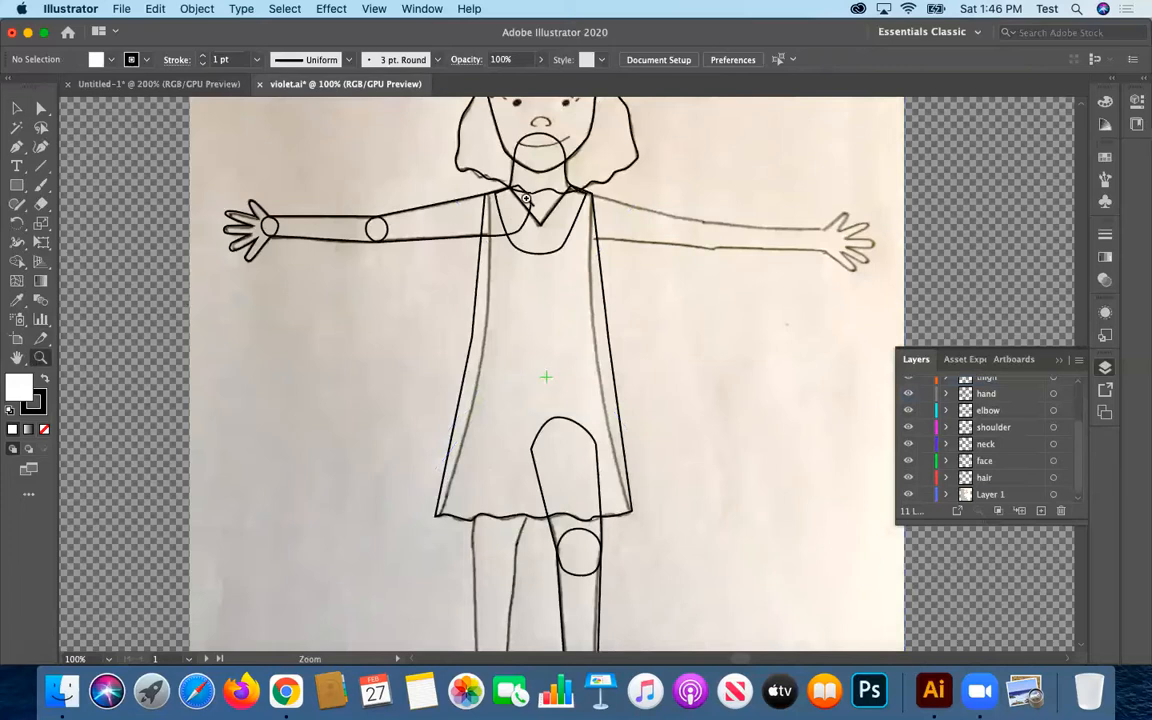
{"action": "left_click", "coordinate": [526, 198]}
{"action": "left_click", "coordinate": [524, 328]}
{"action": "left_click", "coordinate": [563, 371]}
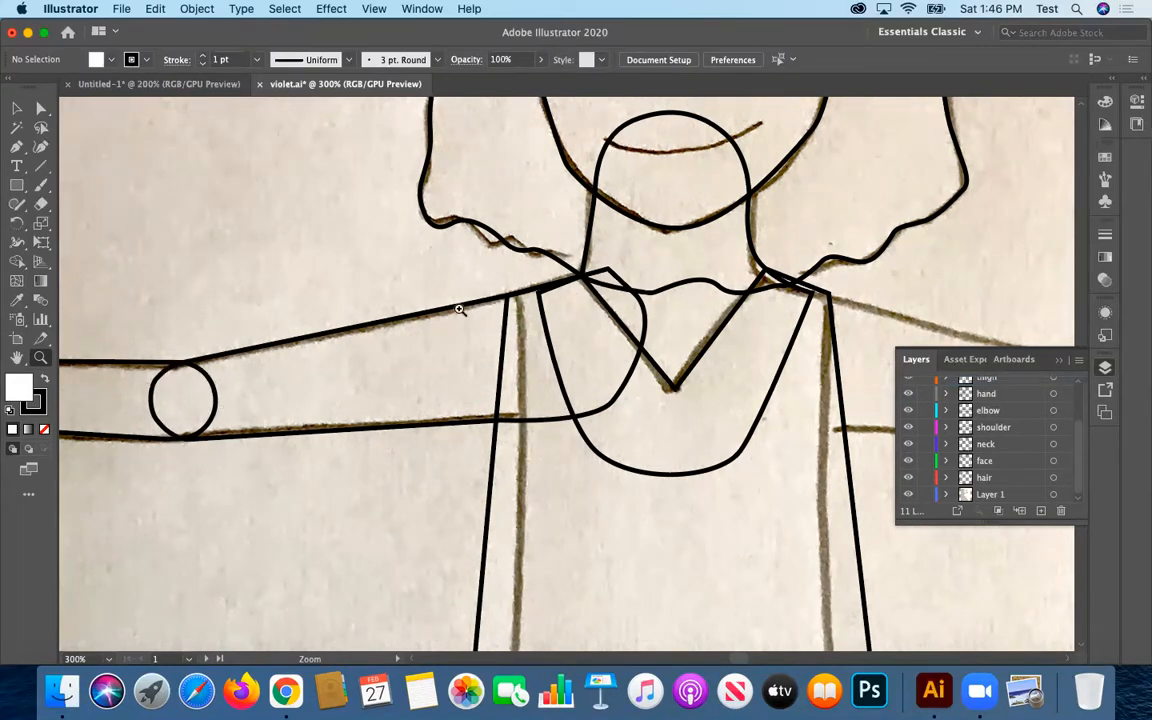
{"action": "scroll", "coordinate": [729, 661], "scroll_direction": "left", "scroll_amount": 10}
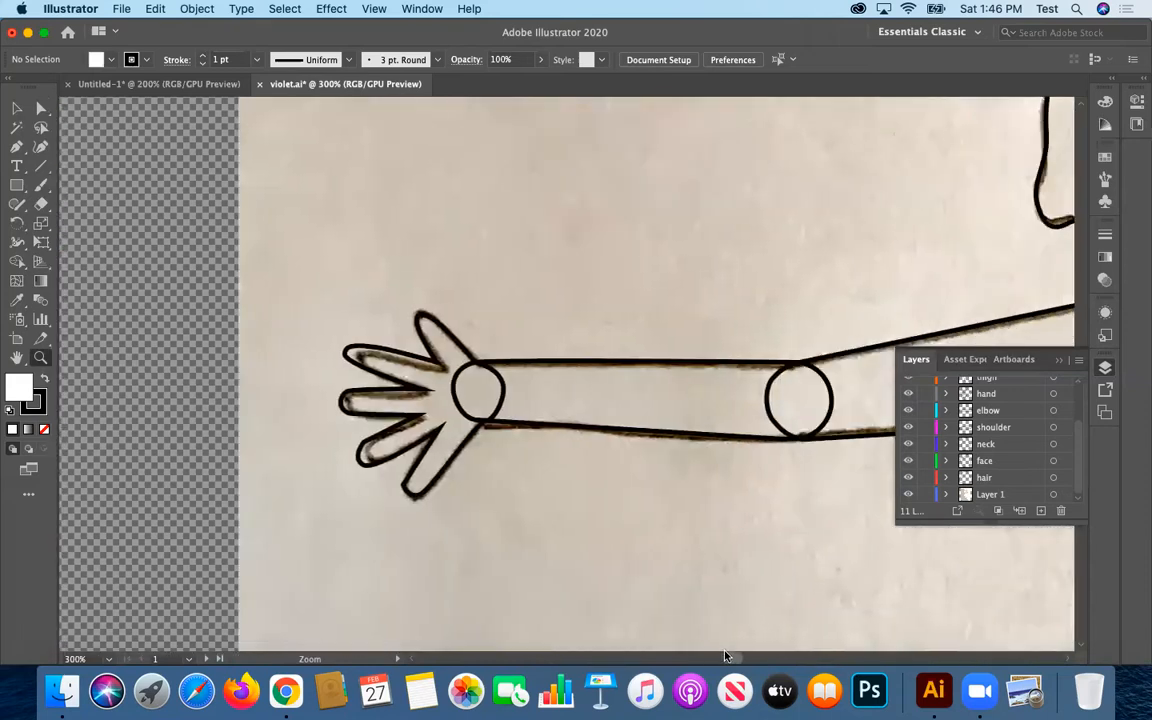
{"action": "scroll", "coordinate": [727, 655], "scroll_direction": "right", "scroll_amount": 10}
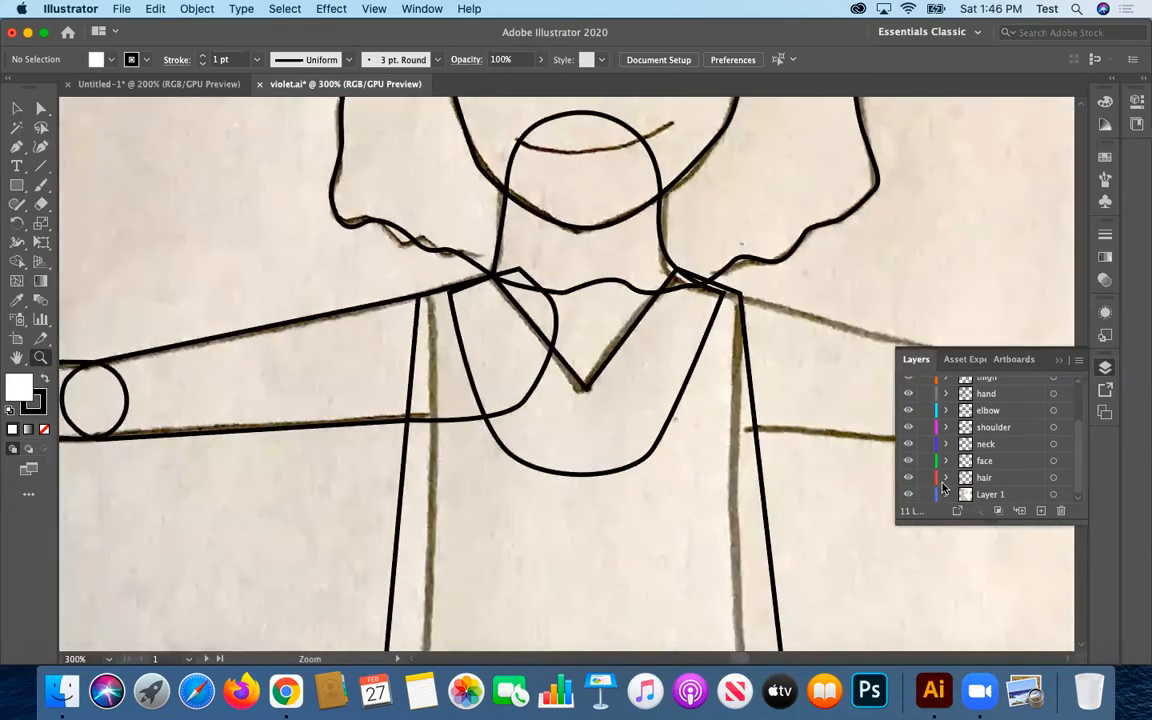
{"action": "scroll", "coordinate": [633, 419], "scroll_direction": "down", "scroll_amount": 2}
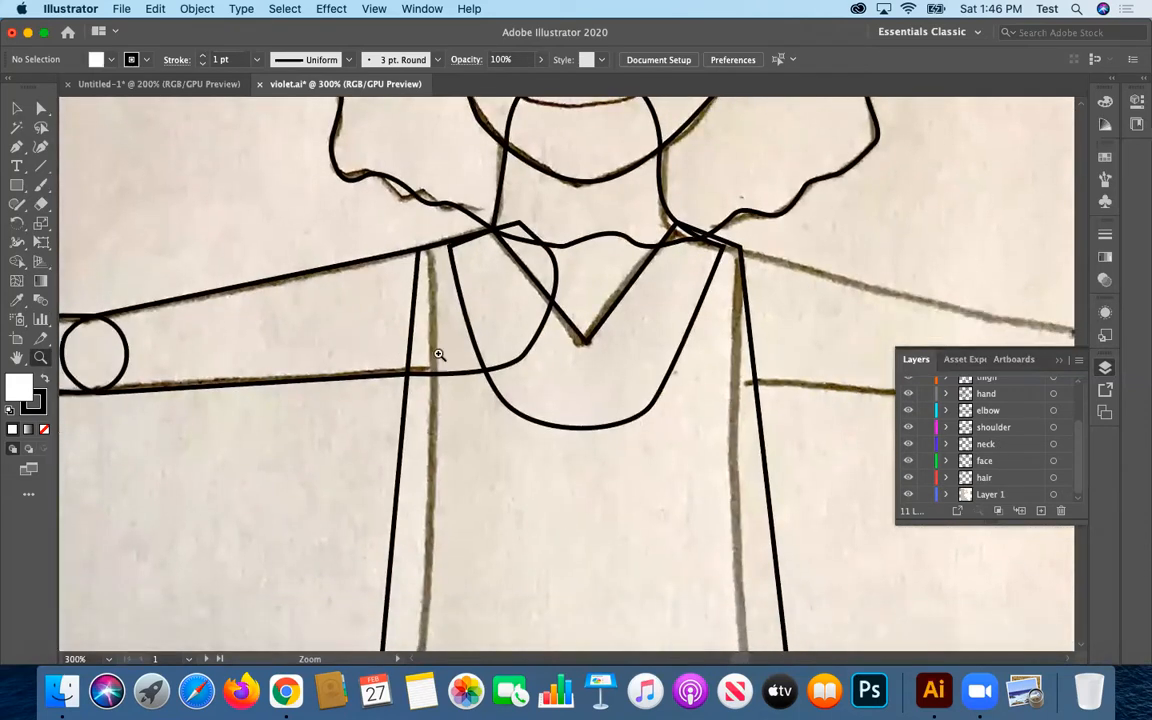
{"action": "left_click", "coordinate": [594, 386], "text": "alt"}
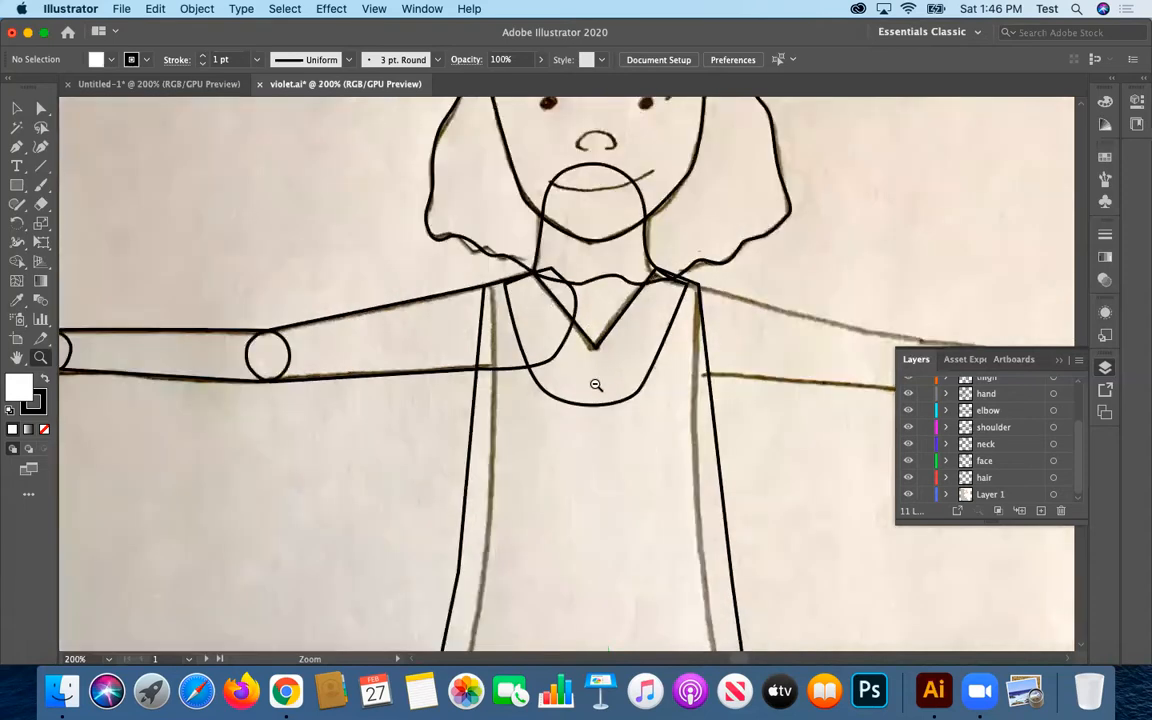
{"action": "left_click", "coordinate": [595, 384], "text": "alt"}
{"action": "left_click", "coordinate": [571, 399], "text": "alt"}
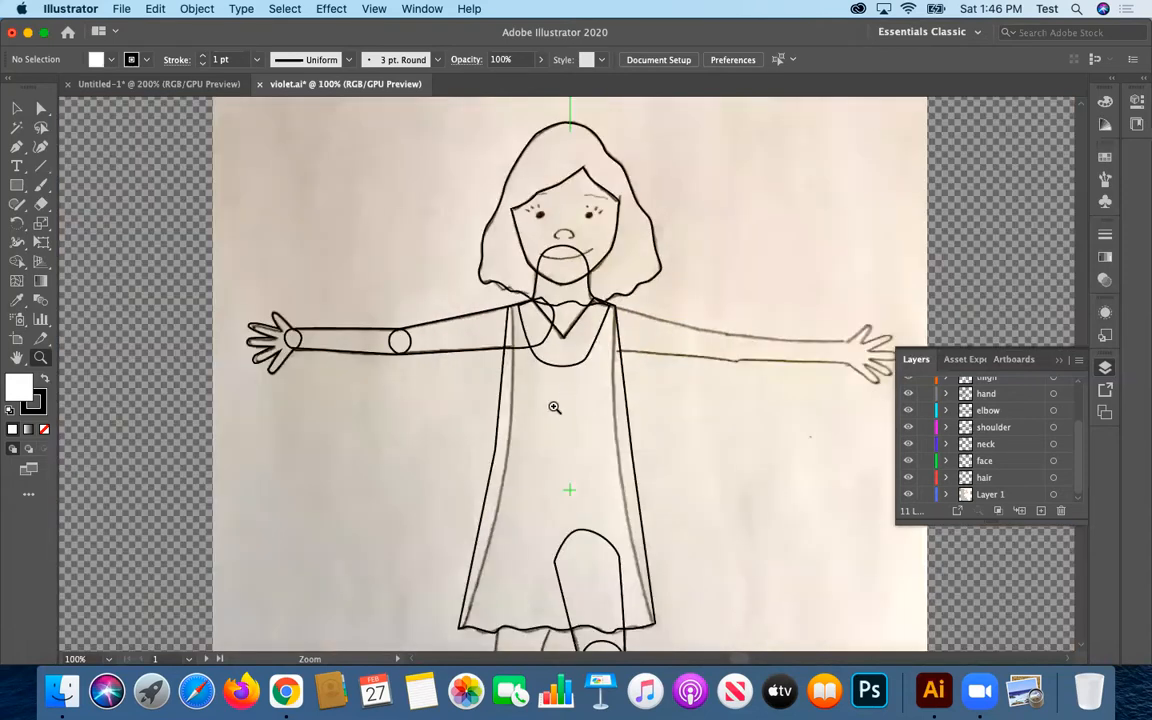
{"action": "left_click", "coordinate": [583, 413], "text": "alt"}
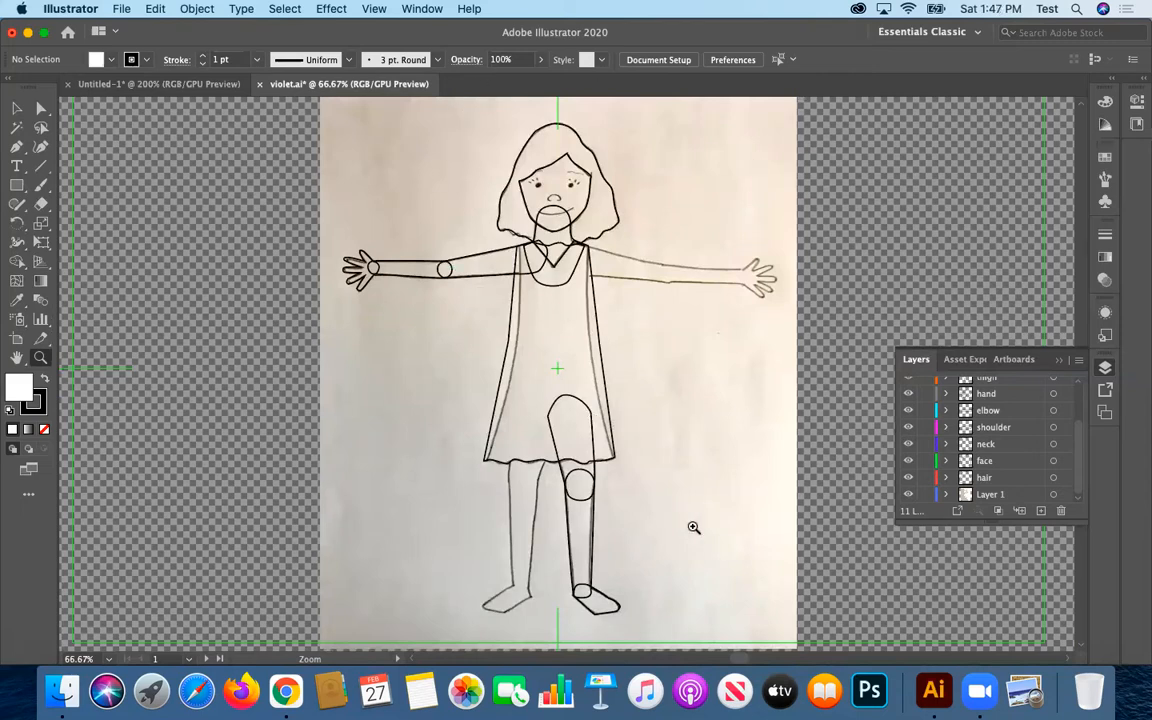
- Lock Layer 1 with the scanned drawing and fill the dress shape with bright magenta
{"action": "left_click", "coordinate": [15, 108]}
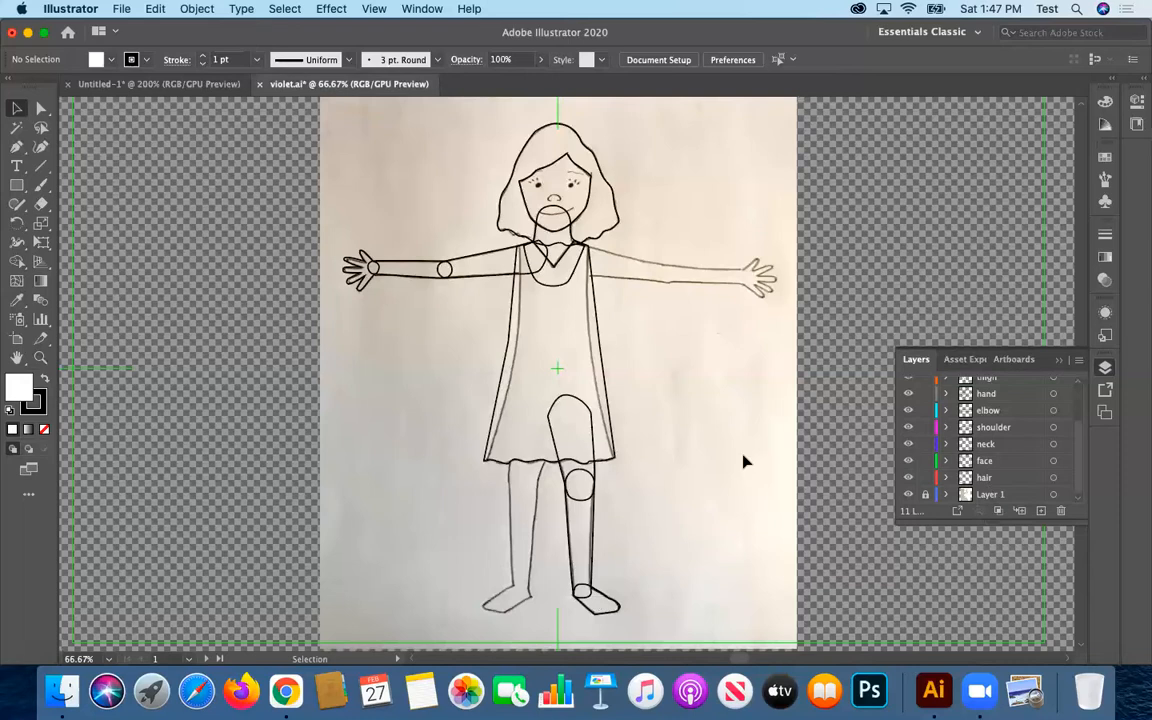
{"action": "left_click", "coordinate": [610, 392]}
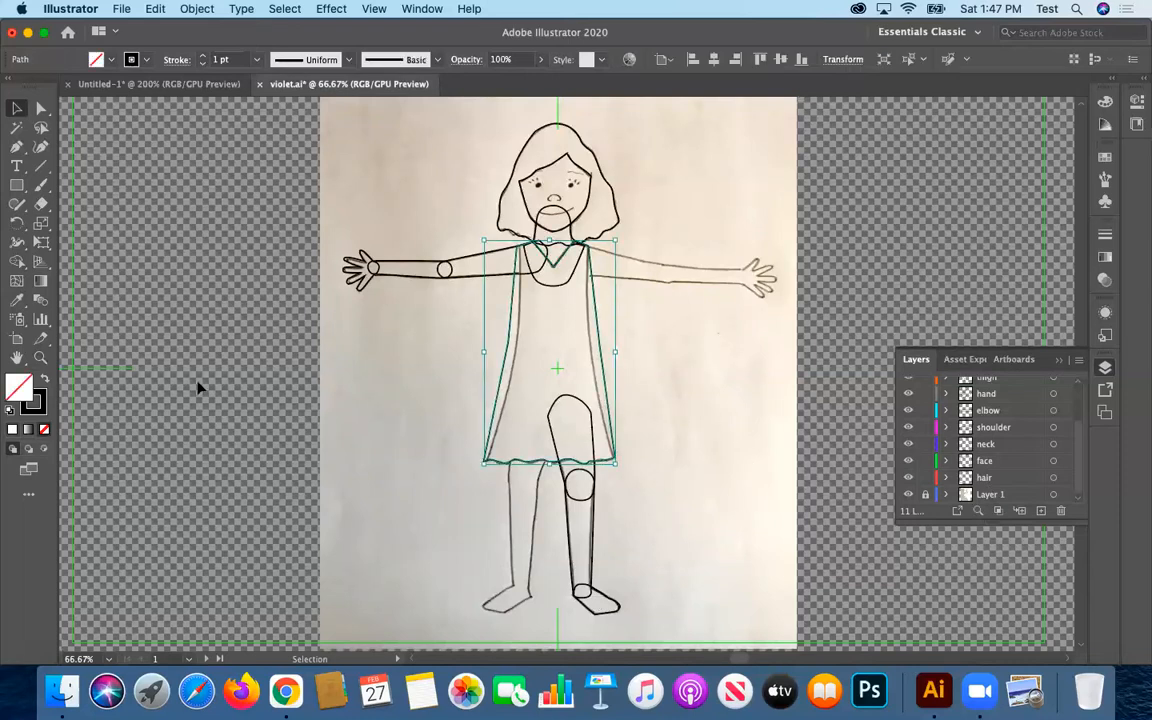
{"action": "double_click", "coordinate": [19, 388]}
{"action": "left_click", "coordinate": [591, 284]}
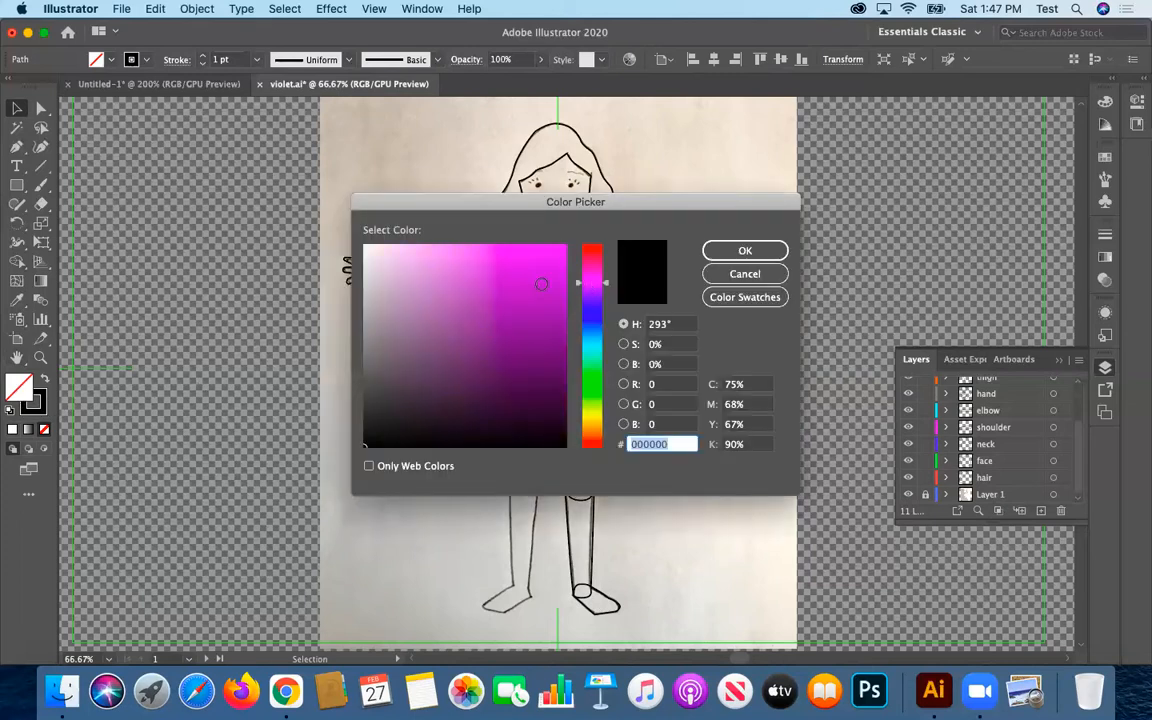
{"action": "left_click", "coordinate": [565, 250]}
{"action": "left_click", "coordinate": [737, 255]}
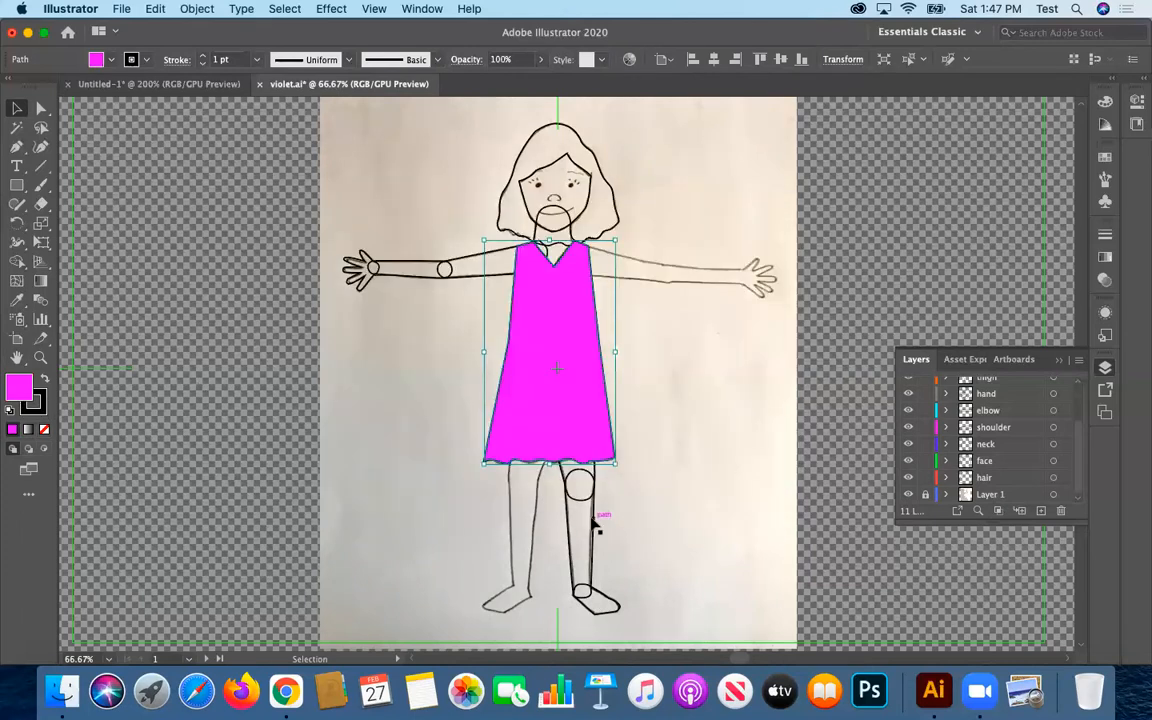
- Fill the hair shape on the hair layer with dark brown
{"action": "left_click", "coordinate": [1007, 484]}
{"action": "left_click", "coordinate": [617, 190]}
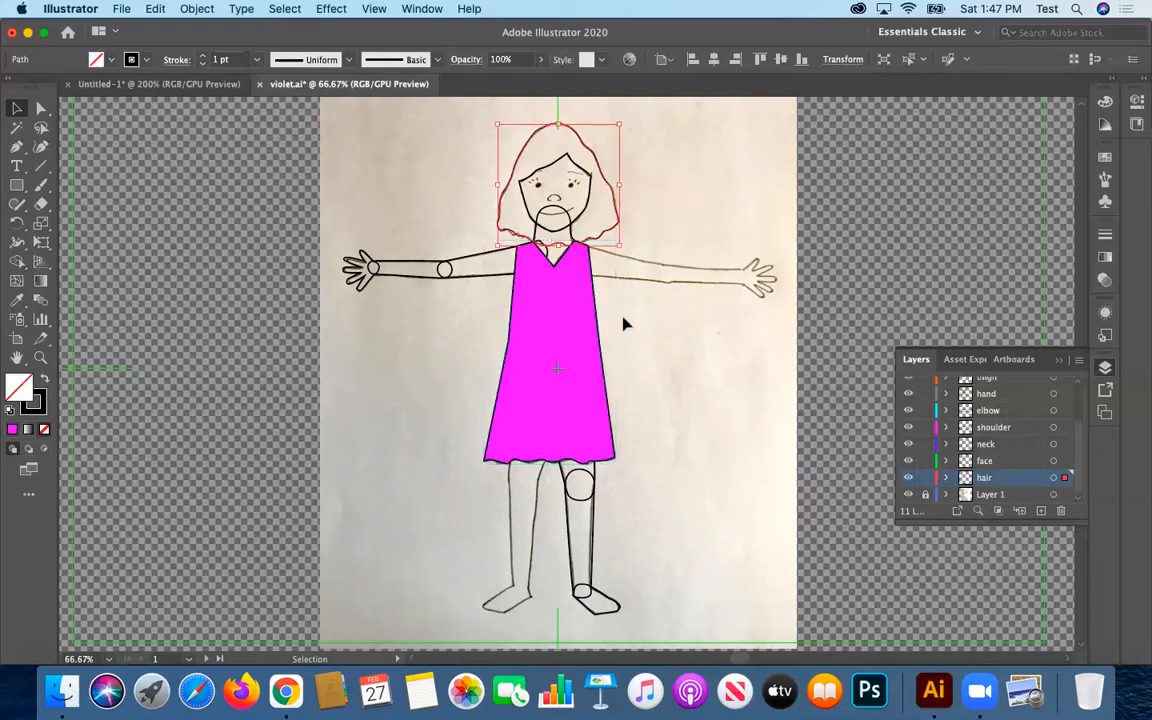
{"action": "double_click", "coordinate": [20, 386]}
{"action": "left_click", "coordinate": [488, 355]}
{"action": "left_click", "coordinate": [571, 393]}
{"action": "left_click_drag", "start_coordinate": [571, 393], "coordinate": [577, 432]}
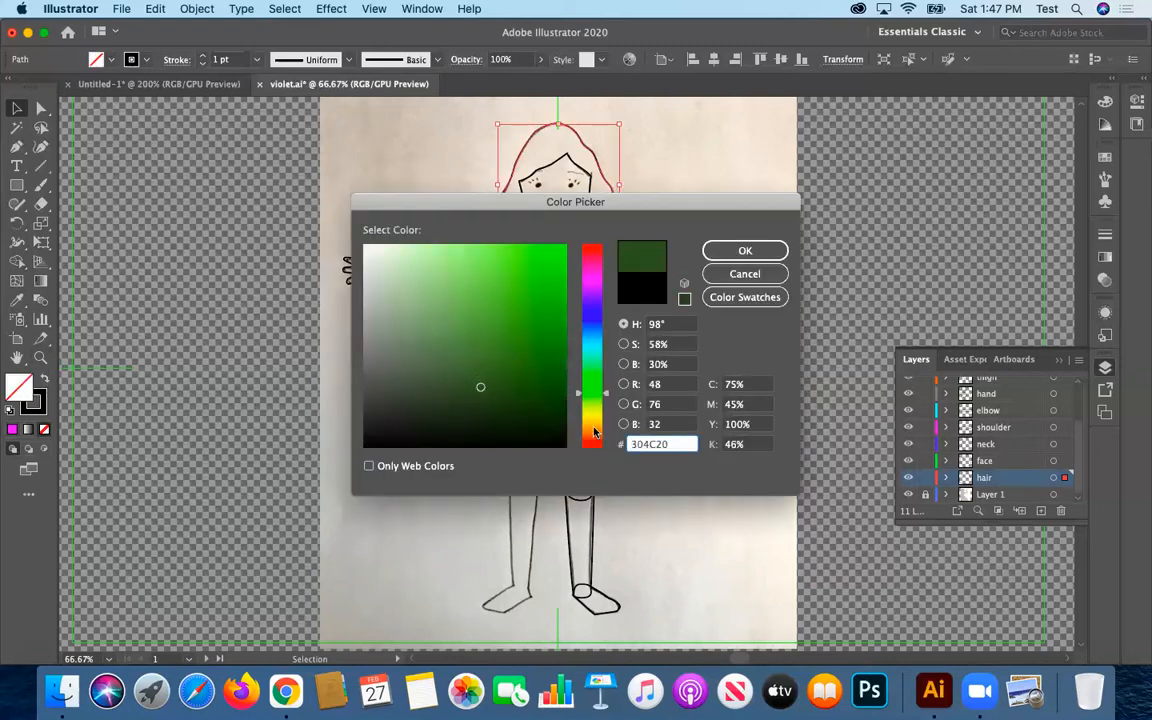
{"action": "left_click", "coordinate": [765, 250]}
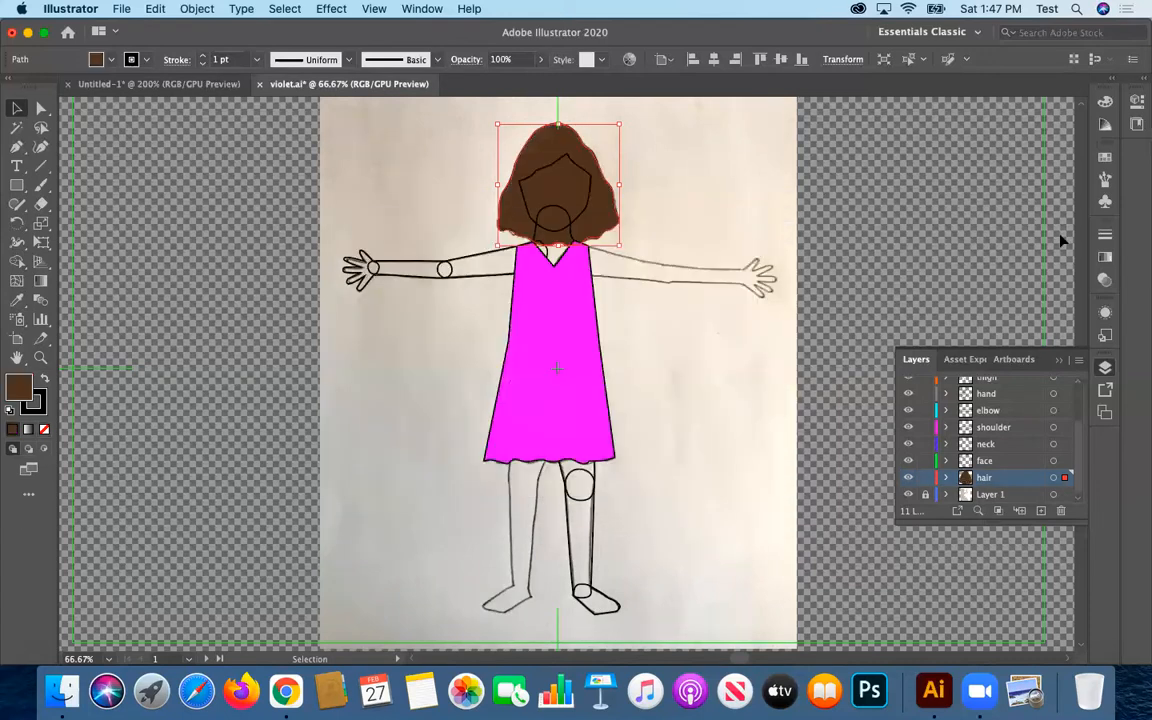
{"action": "left_click", "coordinate": [984, 460]}
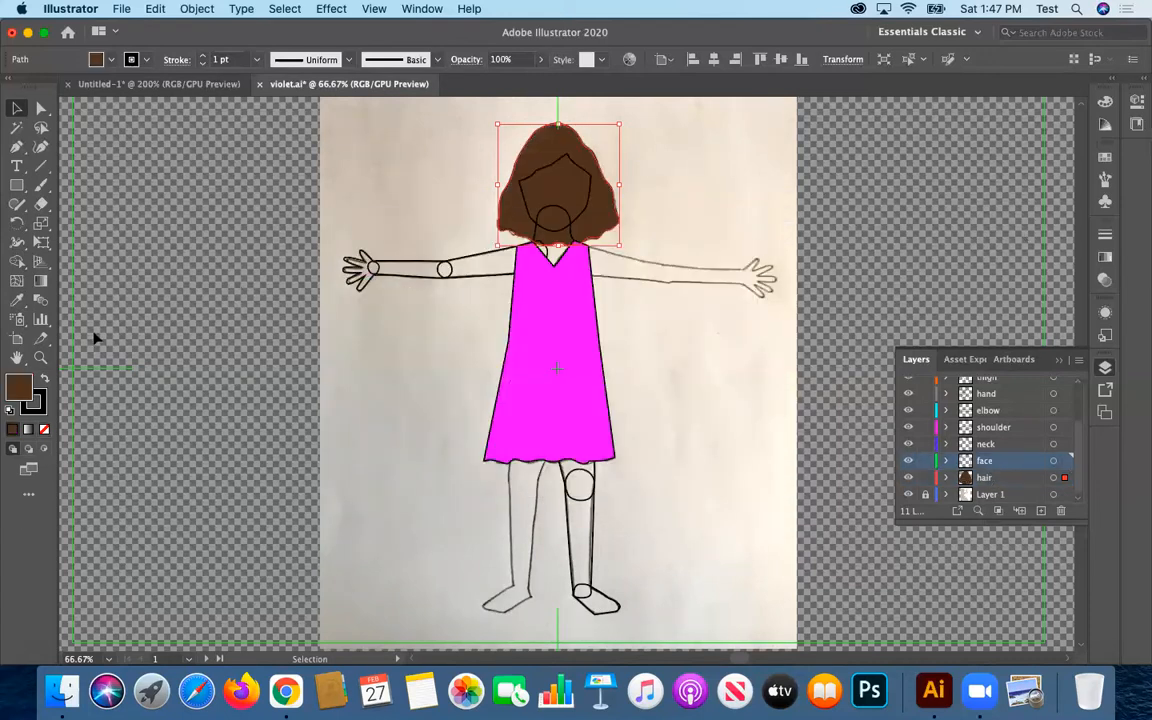
{"action": "double_click", "coordinate": [22, 388]}
{"action": "left_click_drag", "start_coordinate": [404, 285], "coordinate": [409, 272]}
{"action": "left_click", "coordinate": [784, 251]}
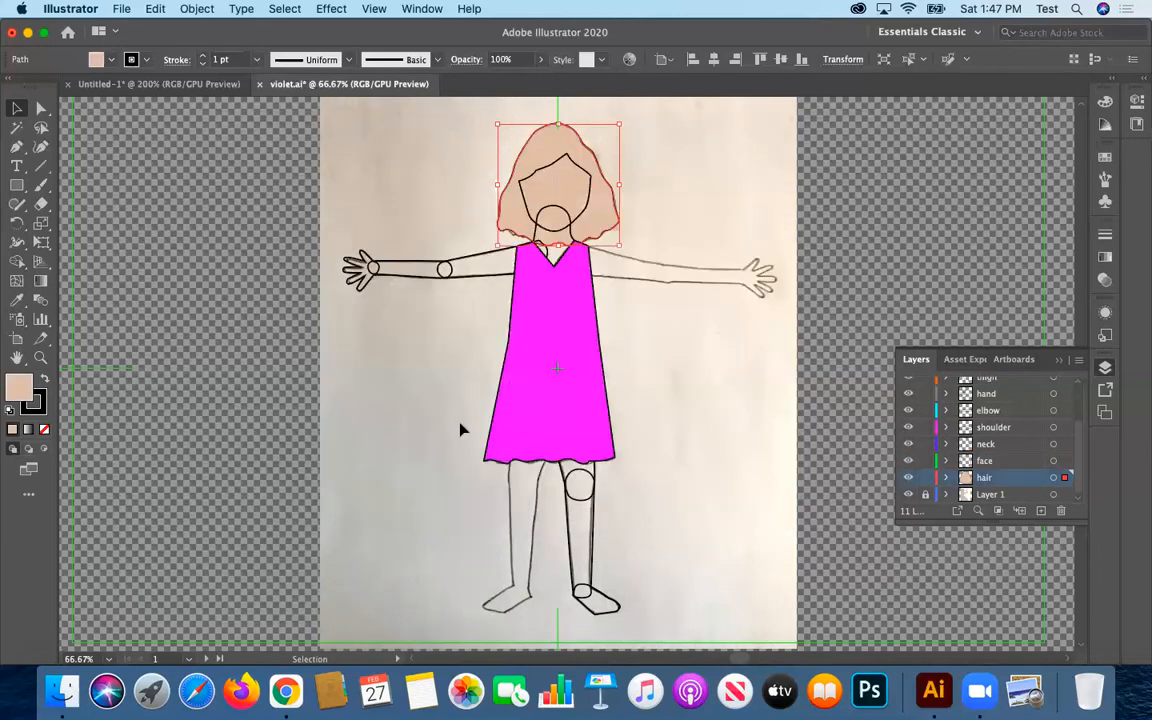
{"action": "key", "text": "super+z"}
- Fill the face shape with a light peach skin tone
{"action": "key", "text": "v"}
{"action": "left_click", "coordinate": [522, 188]}
{"action": "double_click", "coordinate": [22, 392]}
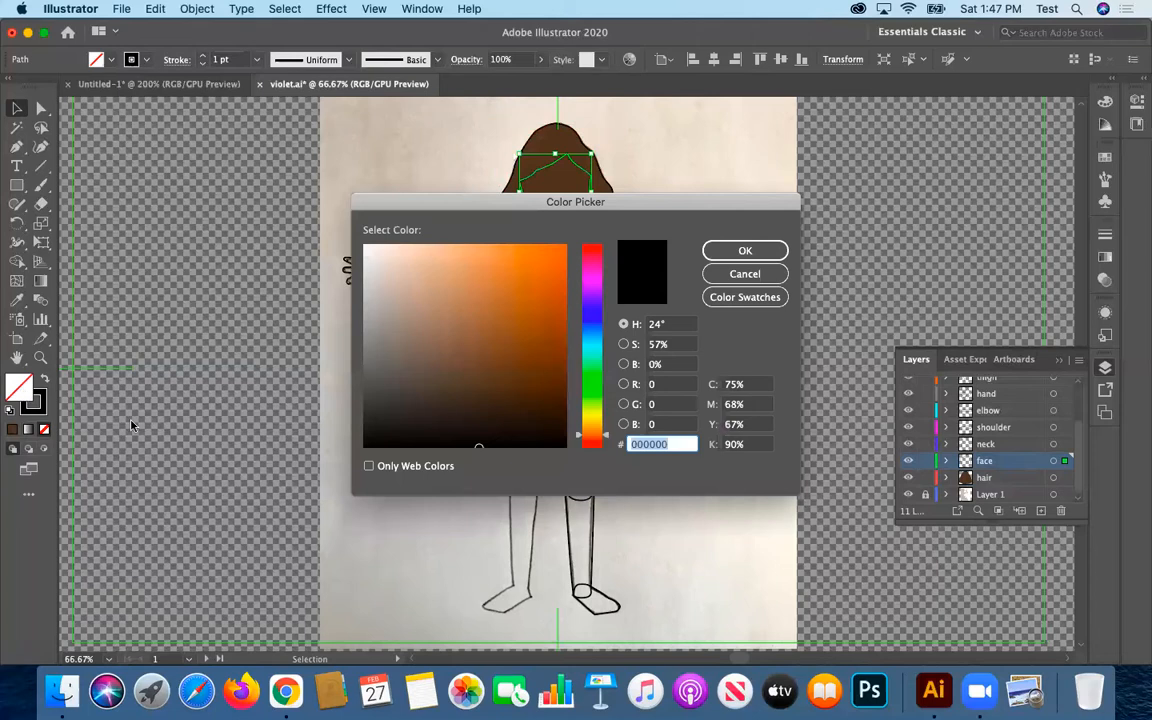
{"action": "mouse_move", "coordinate": [410, 268]}
{"action": "left_mouse_down"}
{"action": "mouse_move", "coordinate": [404, 249]}
{"action": "mouse_move", "coordinate": [403, 260]}
{"action": "left_mouse_up"}
{"action": "left_click", "coordinate": [740, 251]}
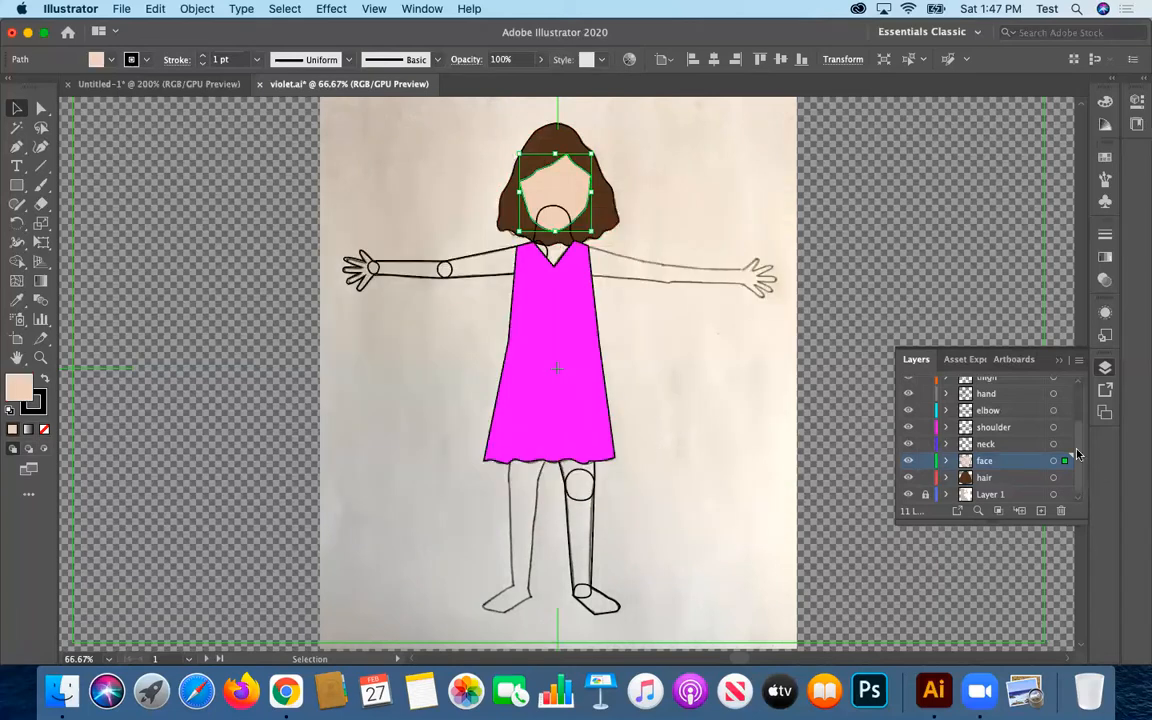
- Fill the neck shape on the neck layer with the same peach skin tone as the face
{"action": "left_click", "coordinate": [1003, 447]}
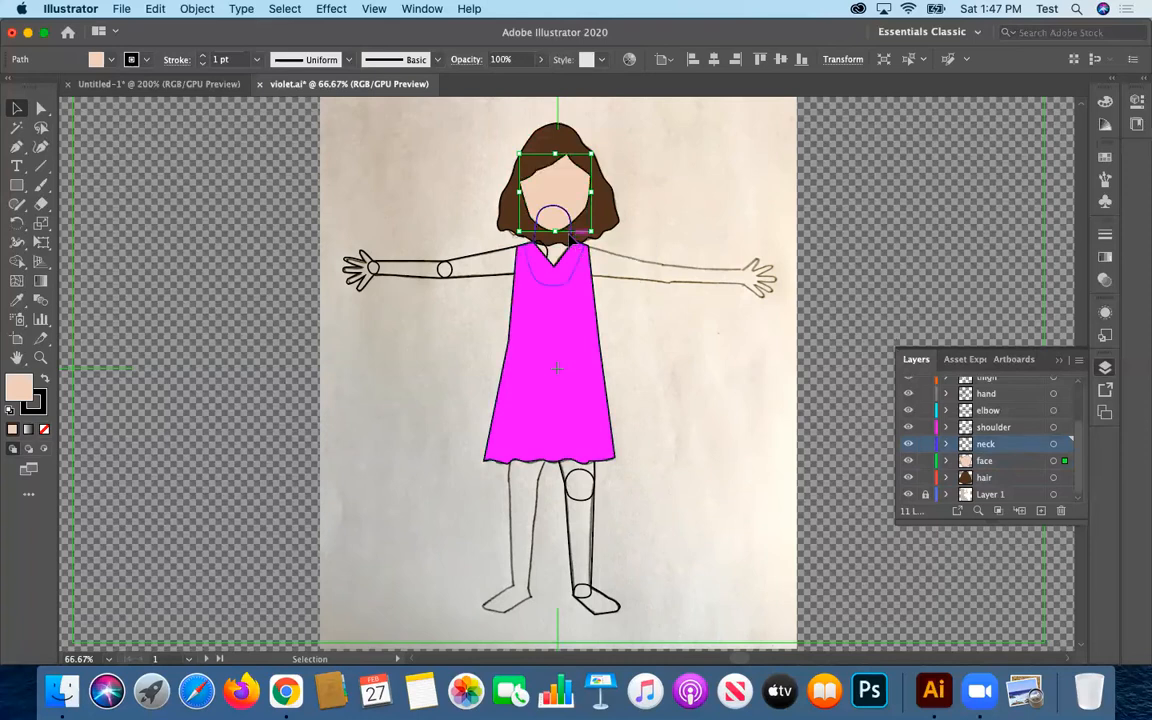
{"action": "left_click", "coordinate": [541, 218]}
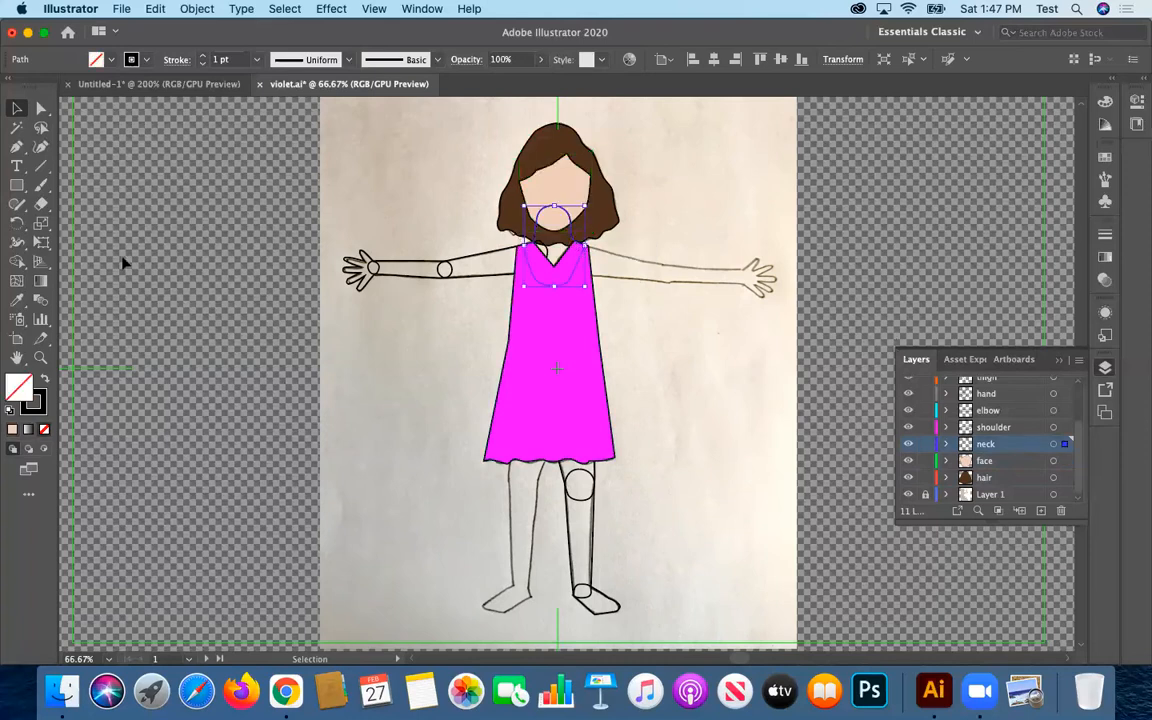
{"action": "left_click", "coordinate": [13, 430]}
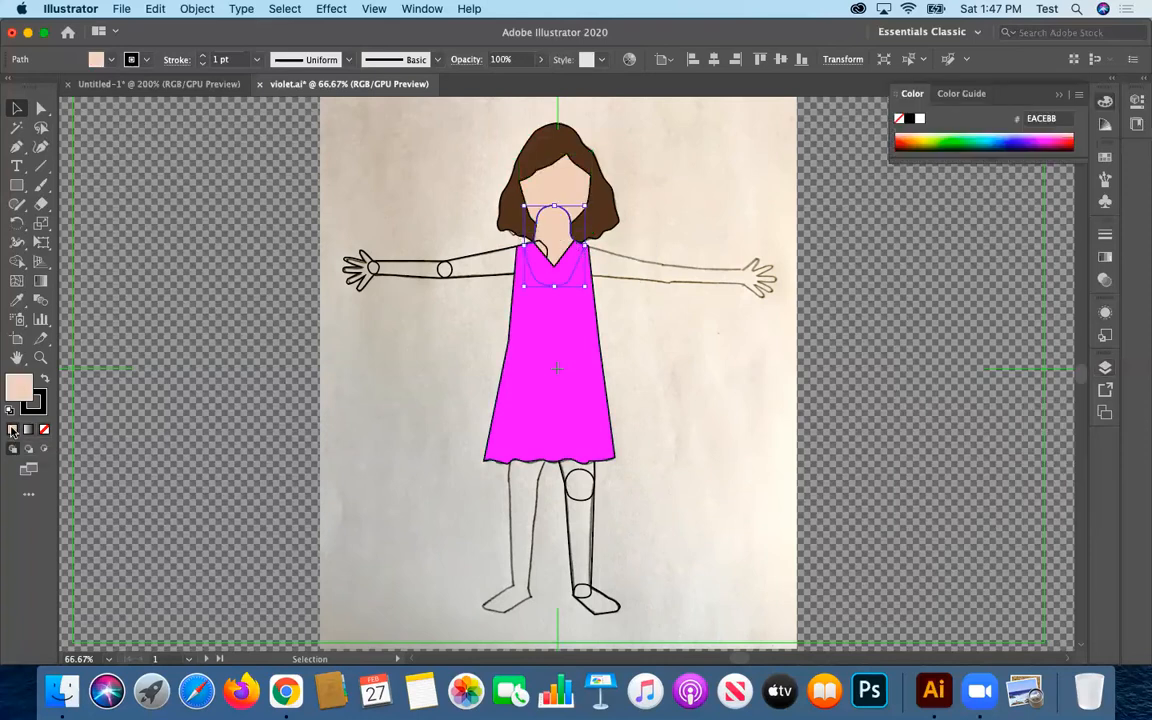
- Fill the upper-arm shape on the shoulder layer with the last used peach skin tone
{"action": "left_click", "coordinate": [484, 262]}
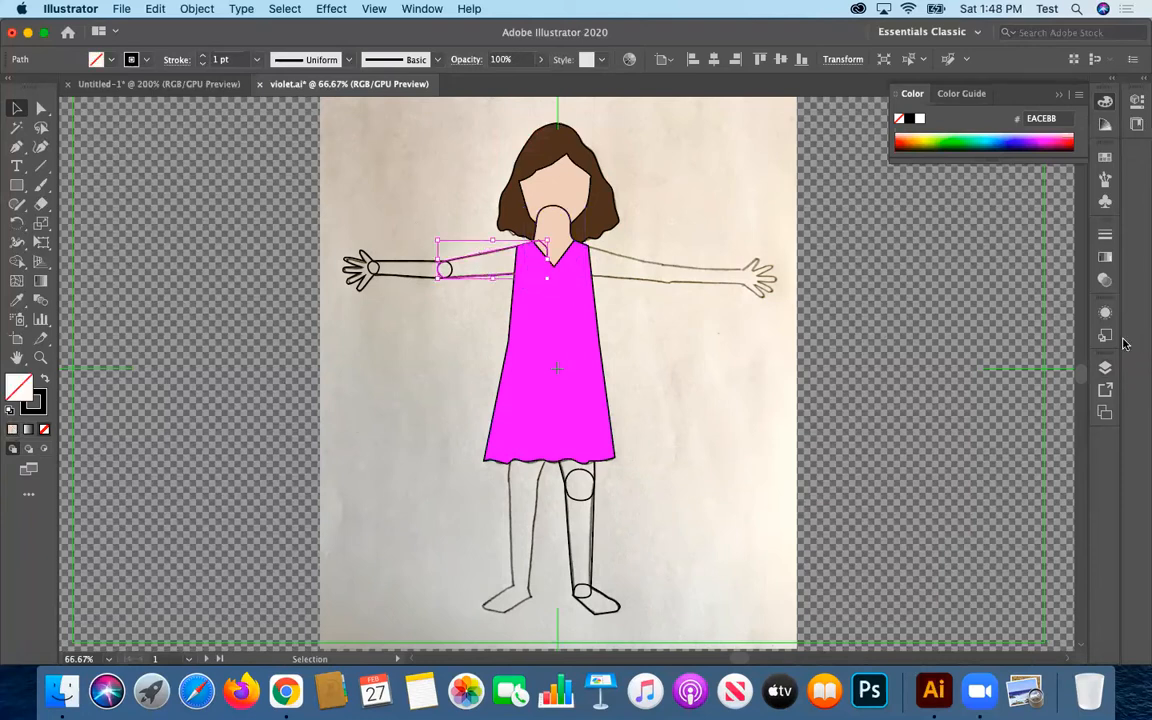
{"action": "left_click", "coordinate": [1106, 369]}
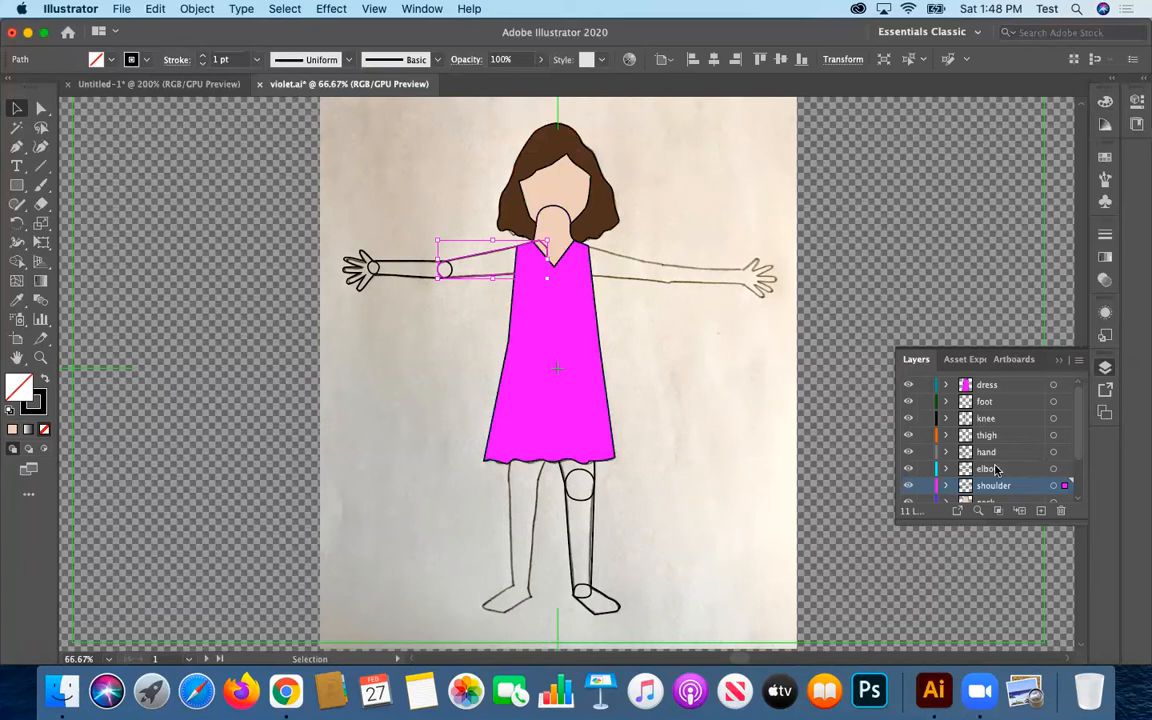
{"action": "left_click", "coordinate": [13, 430]}
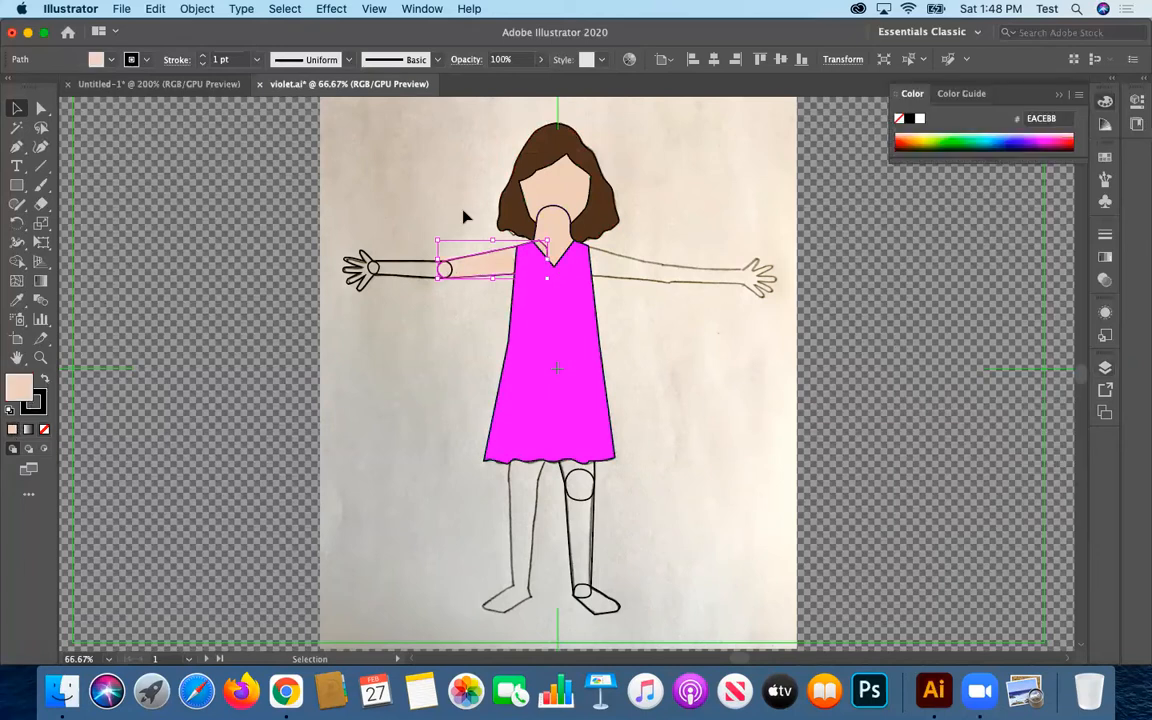
- Fill the hand, forearm, thigh, lower-leg and foot shapes with the last used peach skin tone
{"action": "left_click", "coordinate": [365, 262]}
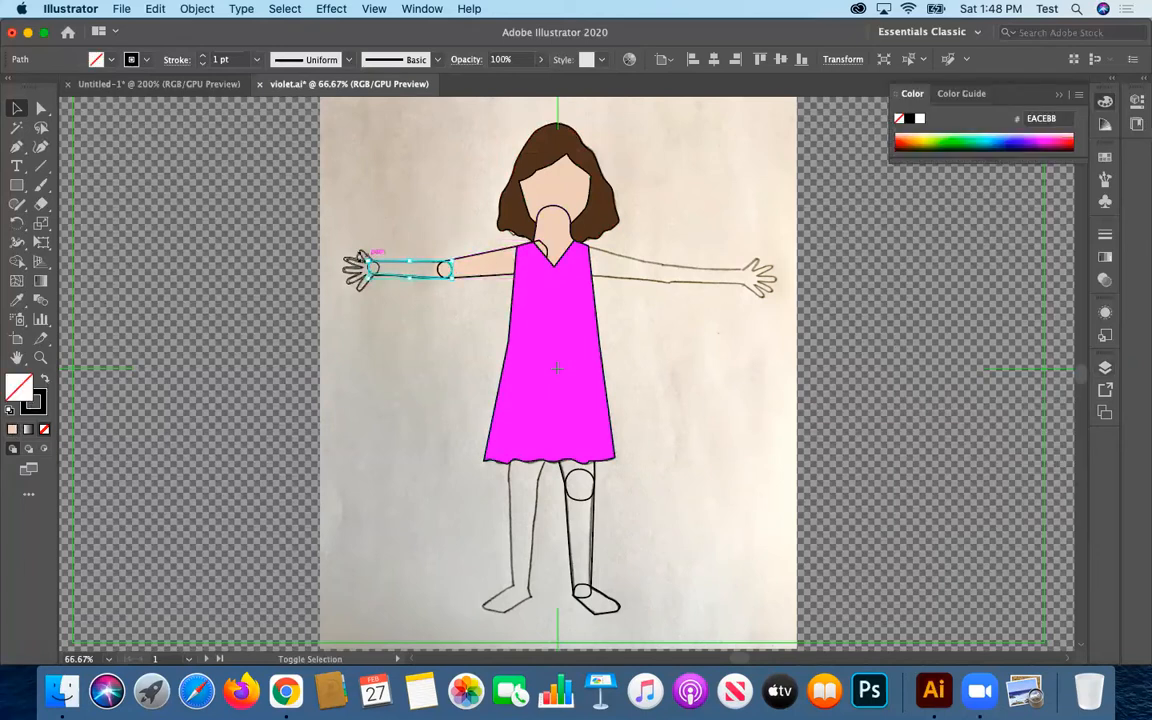
{"action": "left_click", "coordinate": [586, 481], "text": "shift"}
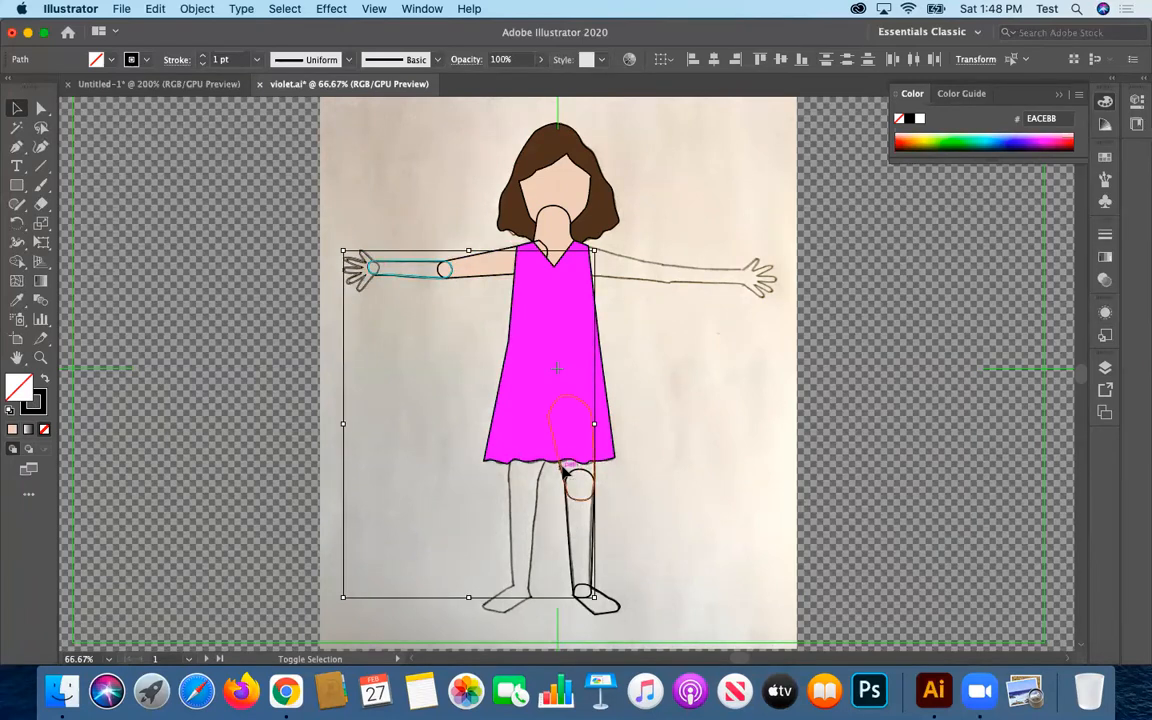
{"action": "left_click", "coordinate": [606, 605], "text": "shift"}
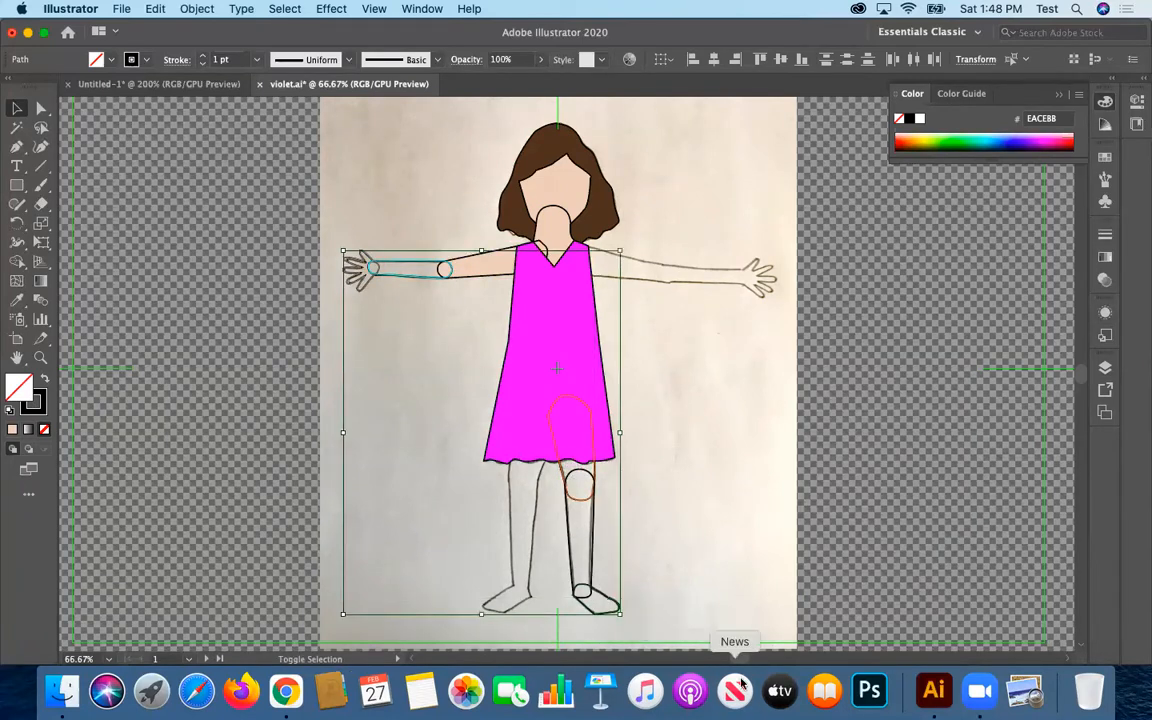
{"action": "left_click", "coordinate": [12, 429]}
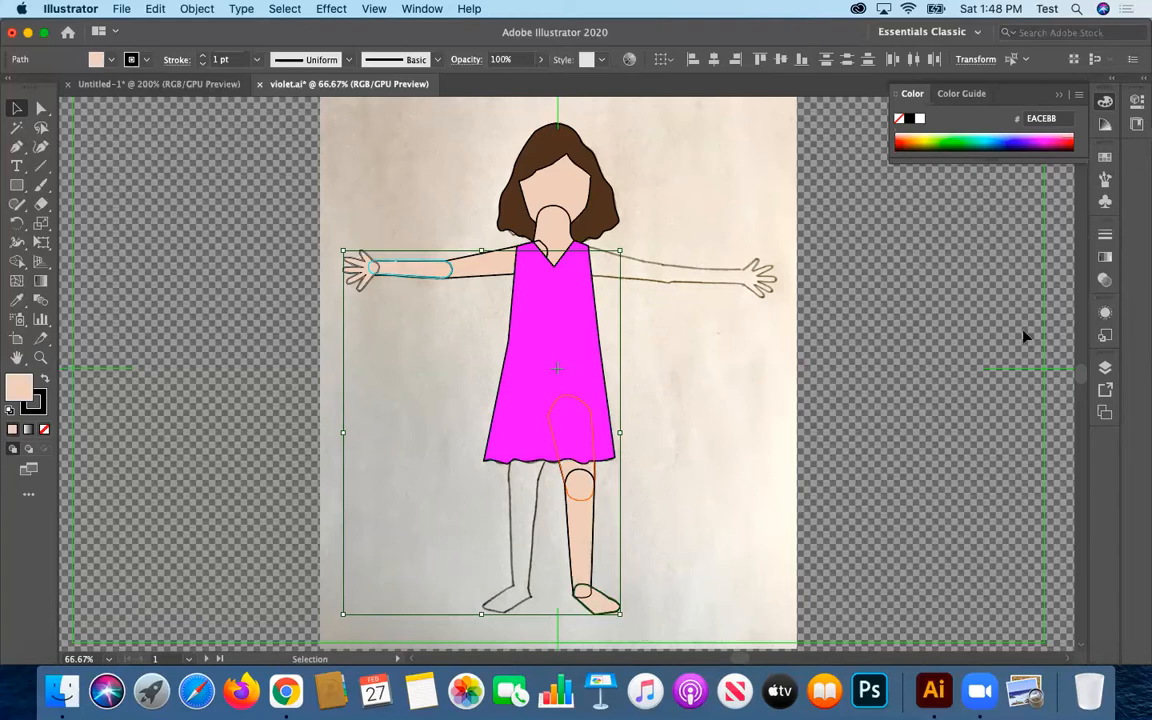
- Reorder the layers so the neck layer sits directly below the face layer
{"action": "left_click", "coordinate": [1105, 367]}
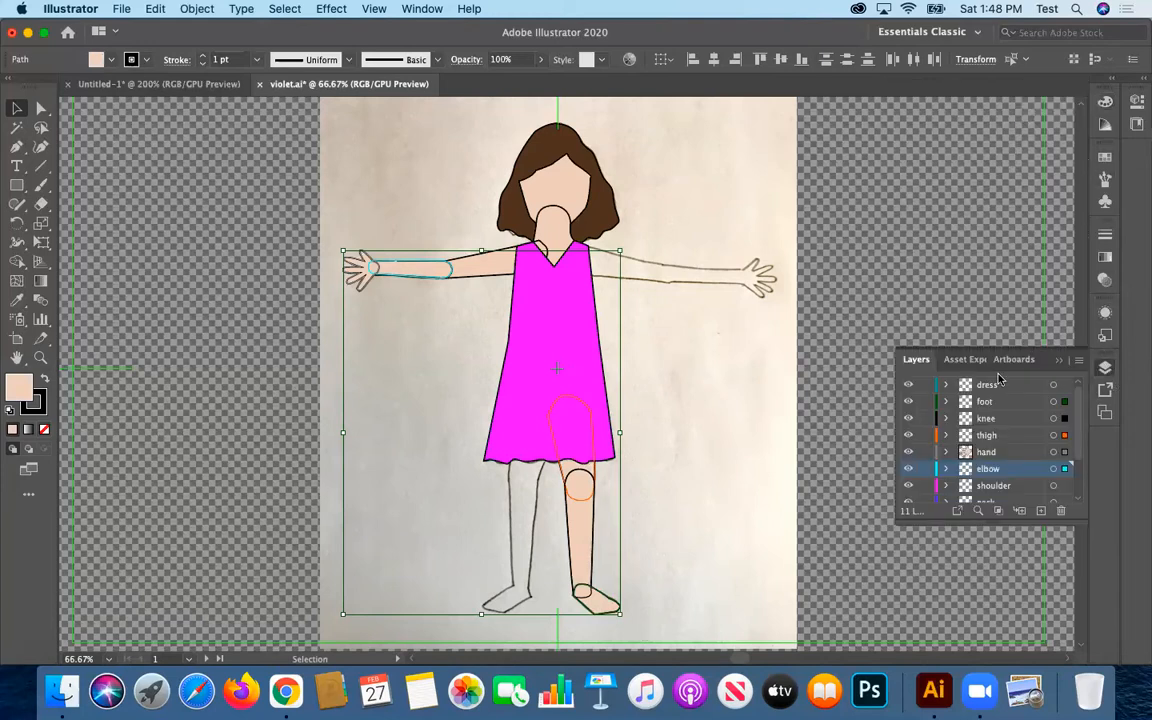
{"action": "scroll", "coordinate": [997, 440], "scroll_direction": "down", "scroll_amount": 1}
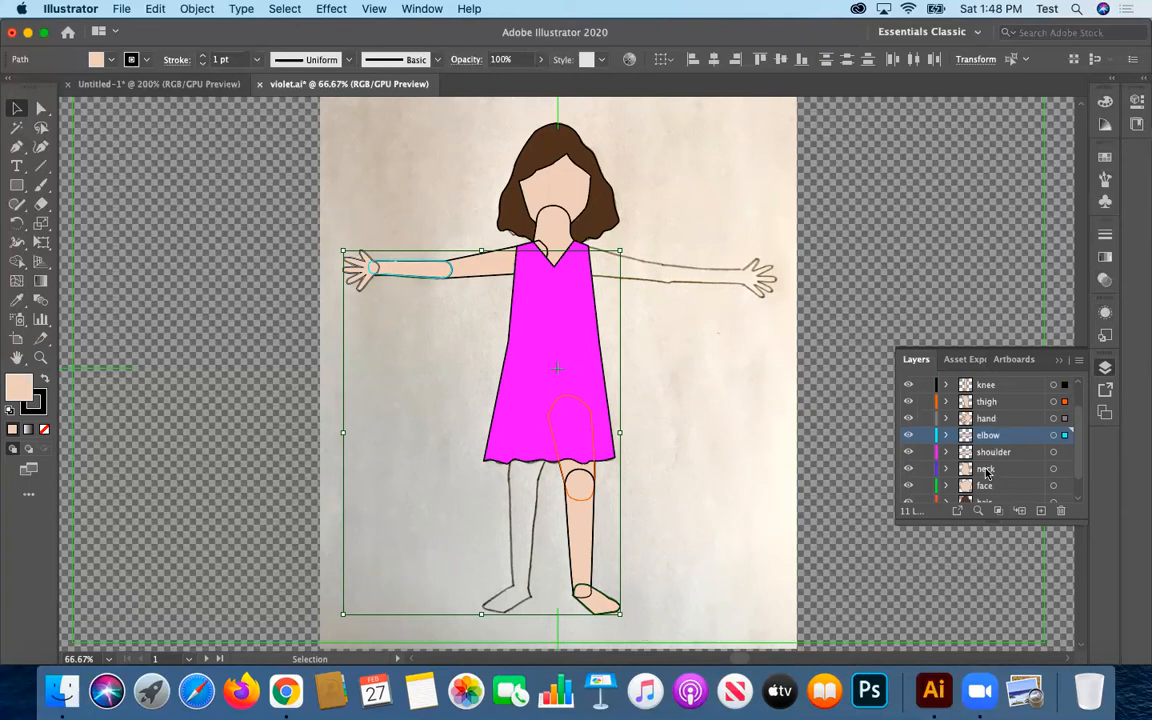
{"action": "scroll", "coordinate": [987, 473], "scroll_direction": "down", "scroll_amount": 1}
{"action": "left_click_drag", "start_coordinate": [983, 455], "coordinate": [981, 477]}
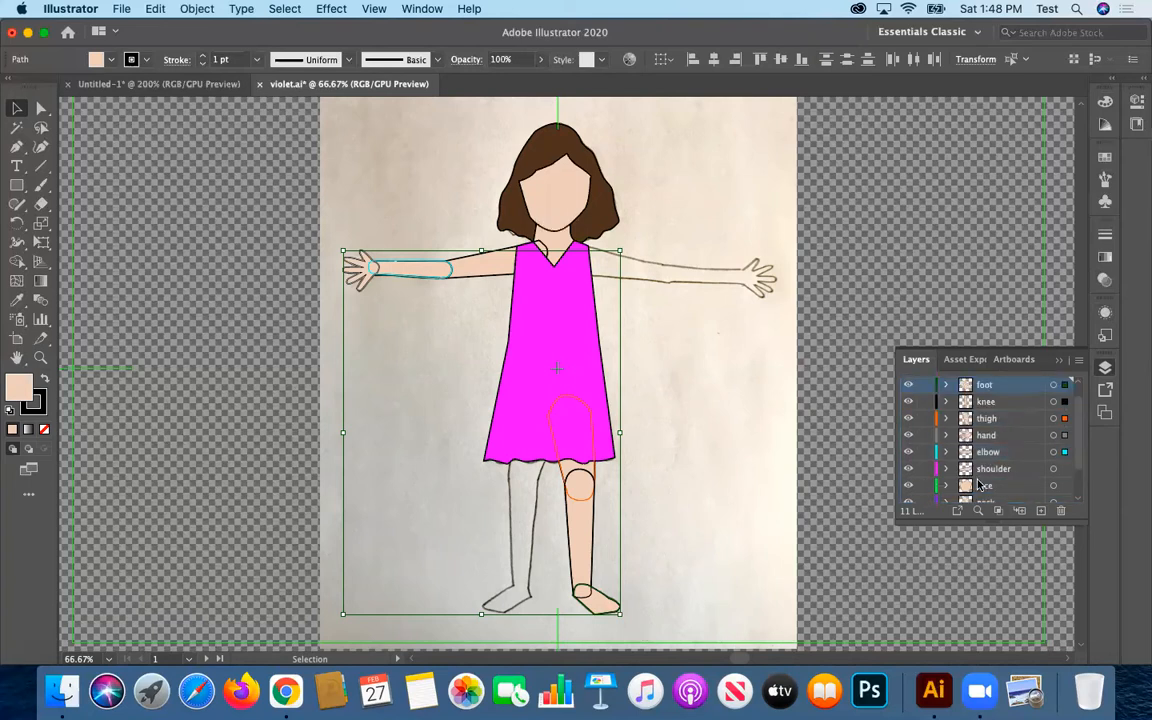
- Move the shoulder layer below the neck layer and above the hair layer, and clear the artwork selection
{"action": "scroll", "coordinate": [1013, 450], "scroll_direction": "down", "scroll_amount": 3}
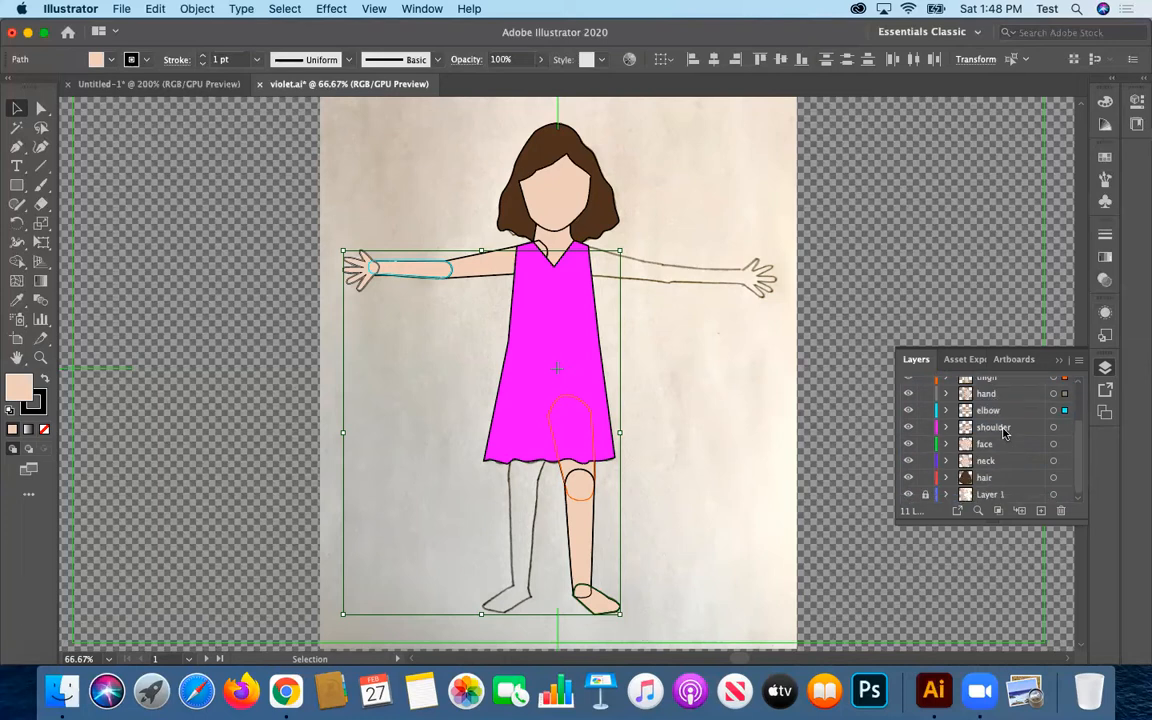
{"action": "left_click_drag", "start_coordinate": [1003, 430], "coordinate": [998, 473]}
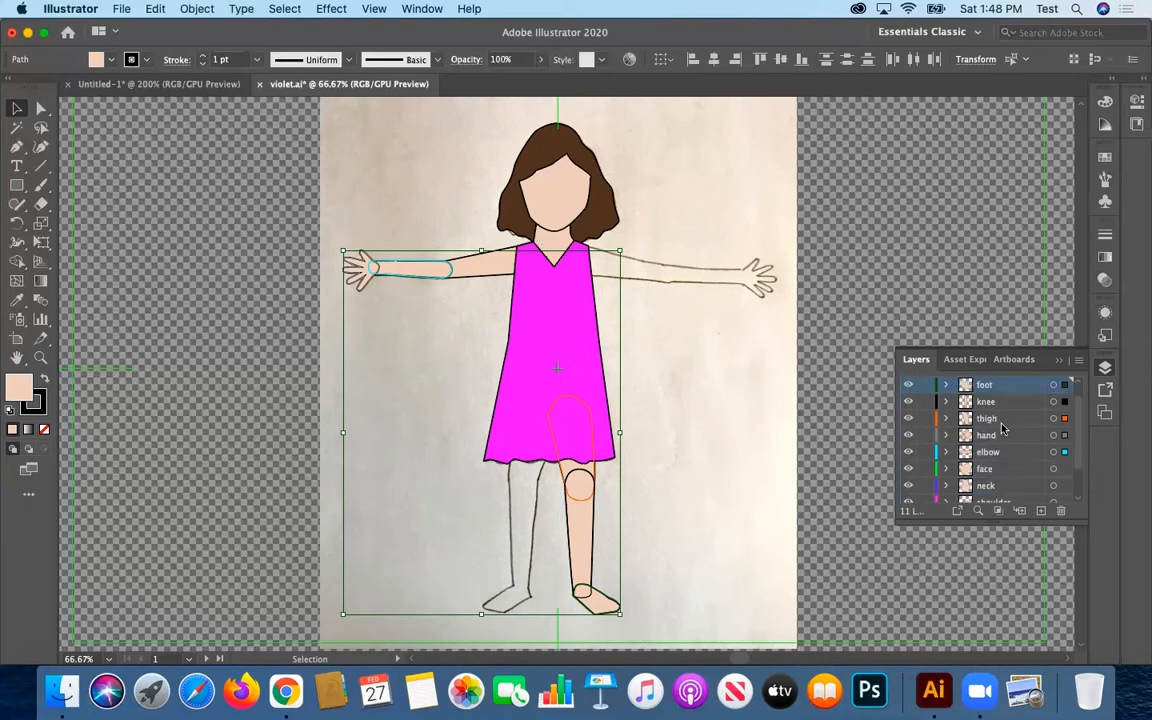
{"action": "left_click_drag", "start_coordinate": [995, 454], "coordinate": [1020, 424]}
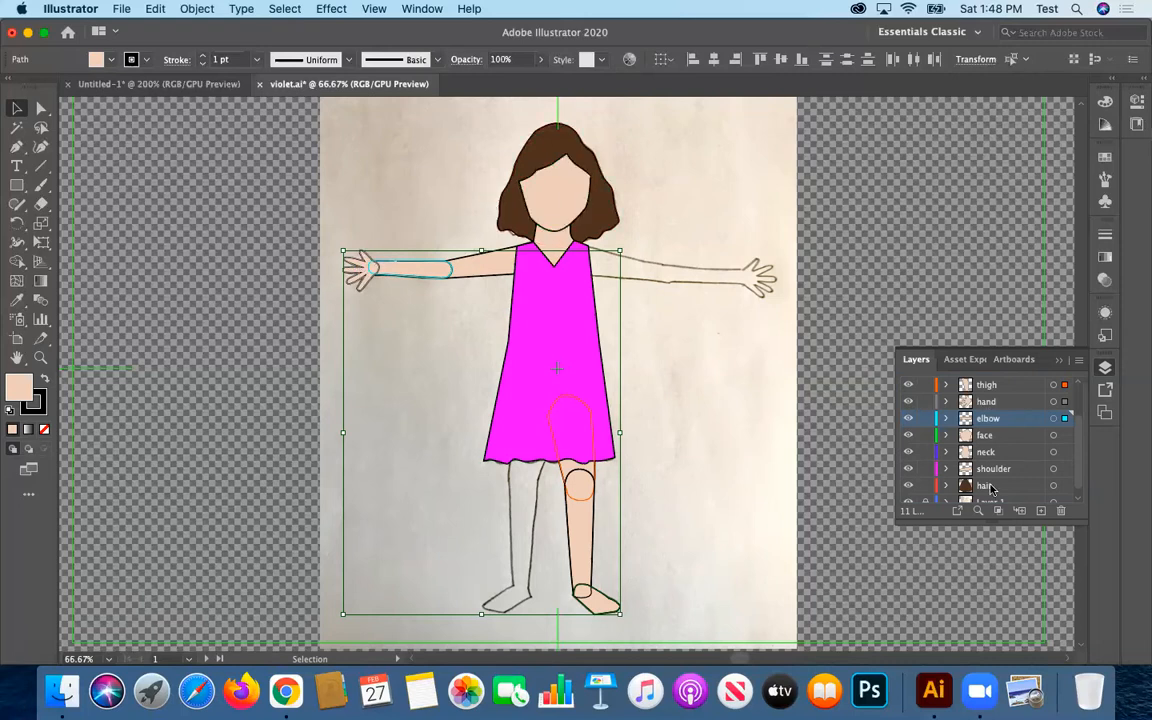
{"action": "scroll", "coordinate": [1000, 469], "scroll_direction": "up", "scroll_amount": 1}
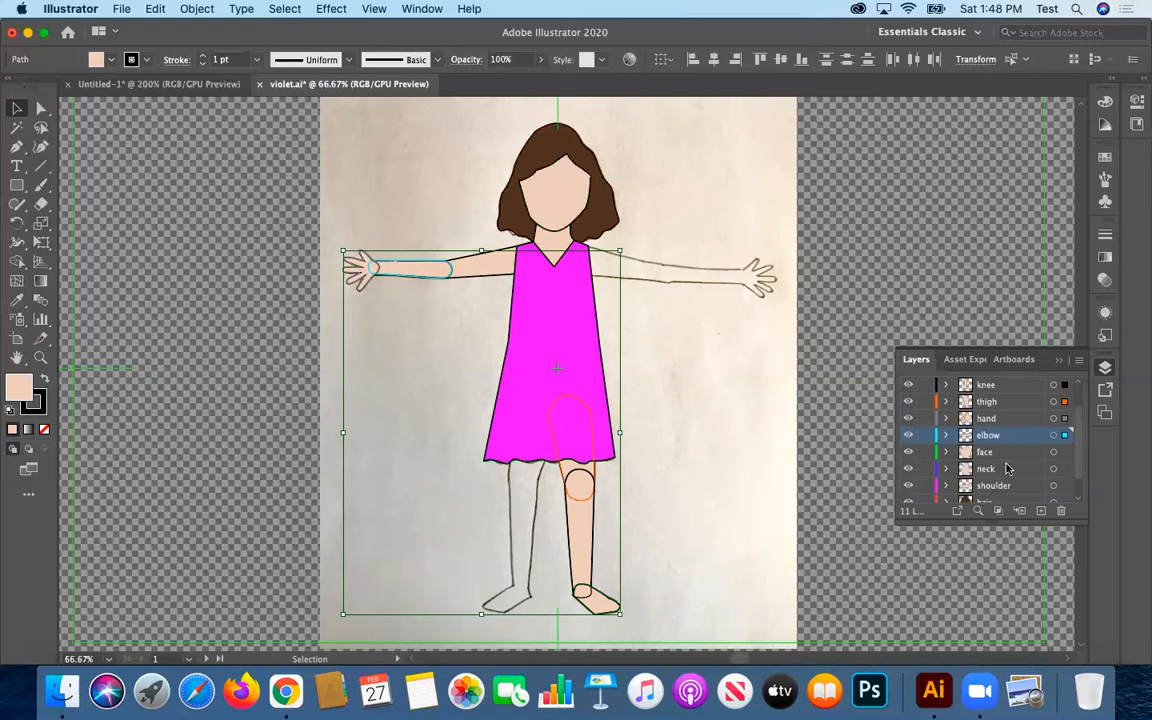
{"action": "left_click", "coordinate": [987, 419]}
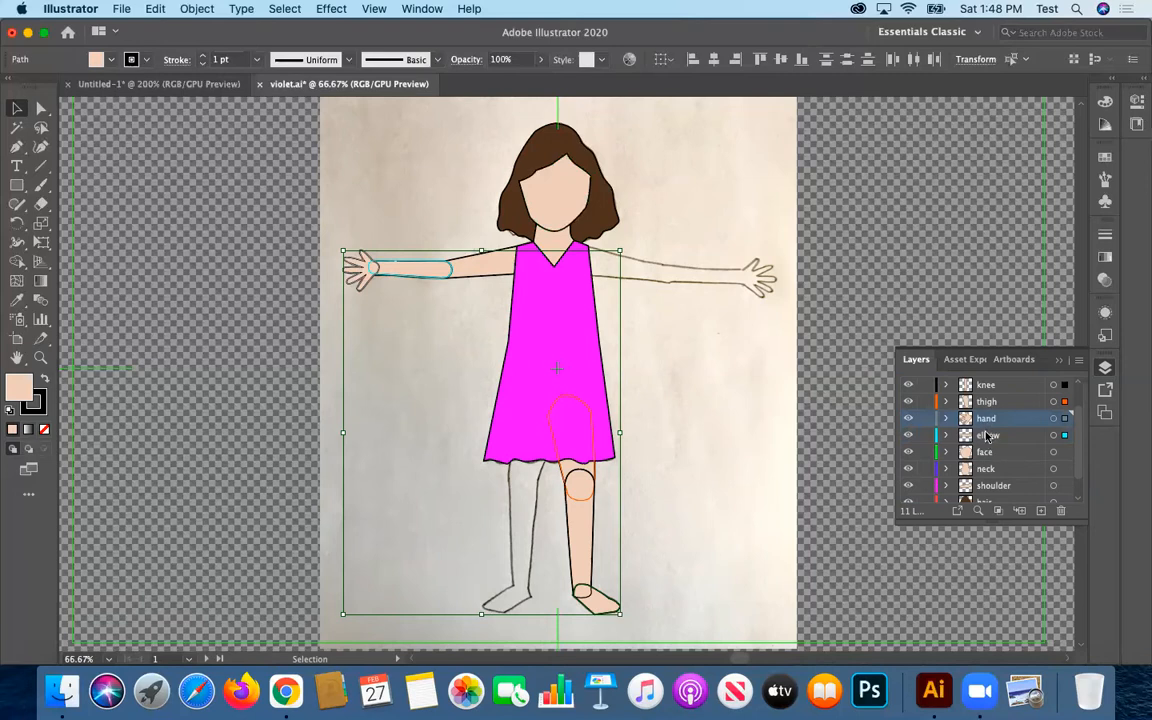
{"action": "scroll", "coordinate": [986, 415], "scroll_direction": "up", "scroll_amount": 1}
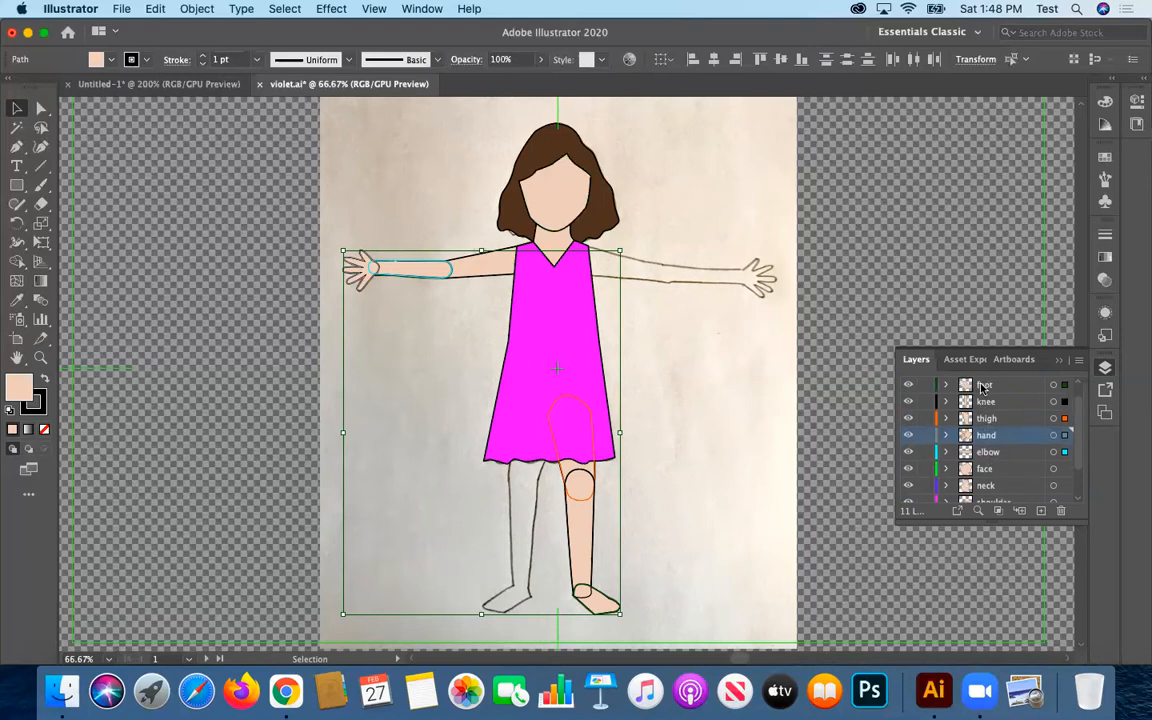
{"action": "left_click", "coordinate": [840, 580]}
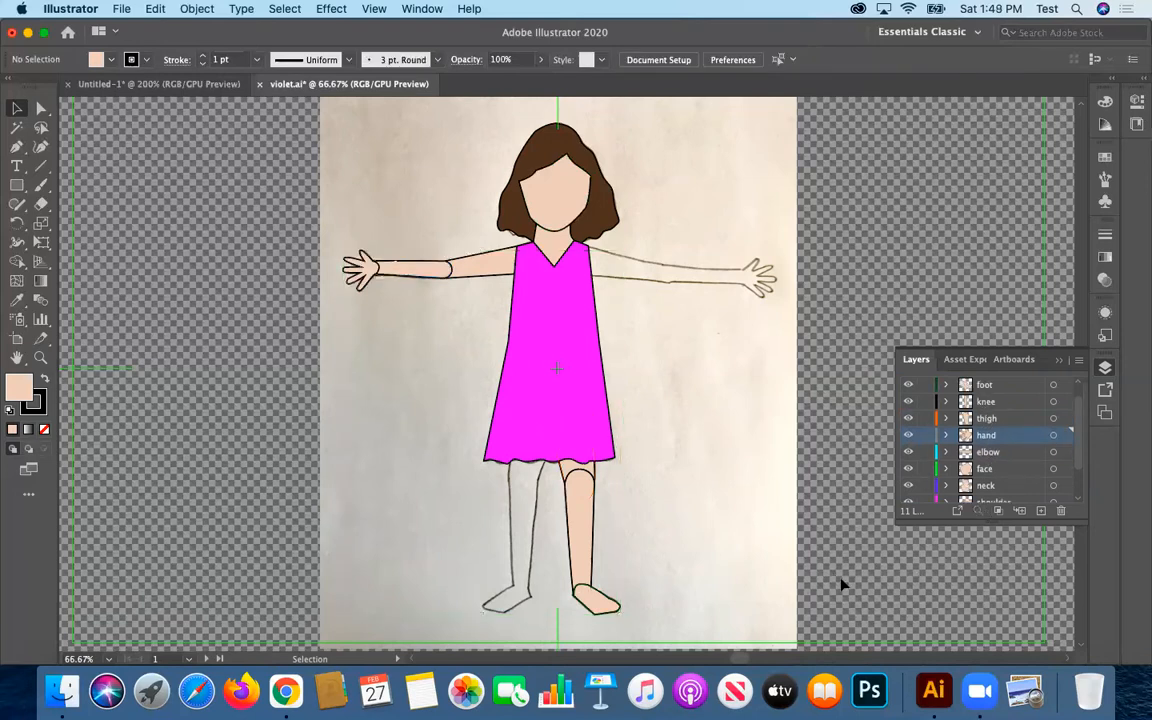
- Remove the black stroke from the hair, face, neck, dress, arm, hand and leg shapes together
{"action": "left_click", "coordinate": [447, 280]}
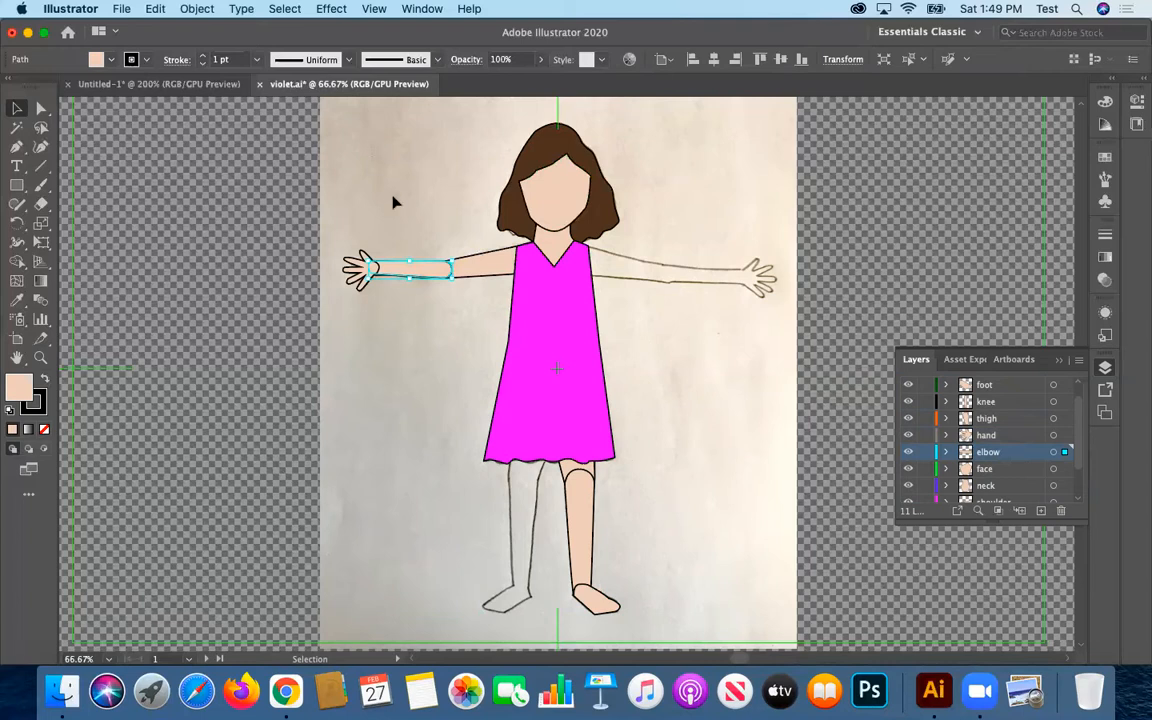
{"action": "key", "text": "super+a"}
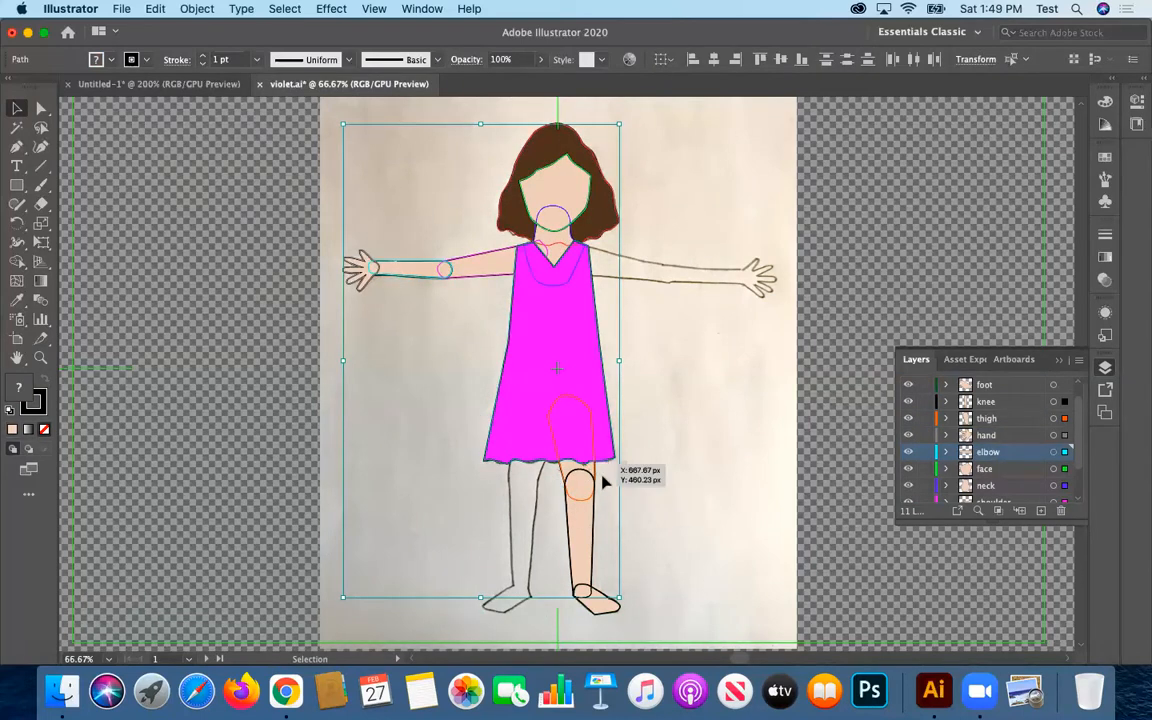
{"action": "left_click", "coordinate": [40, 406]}
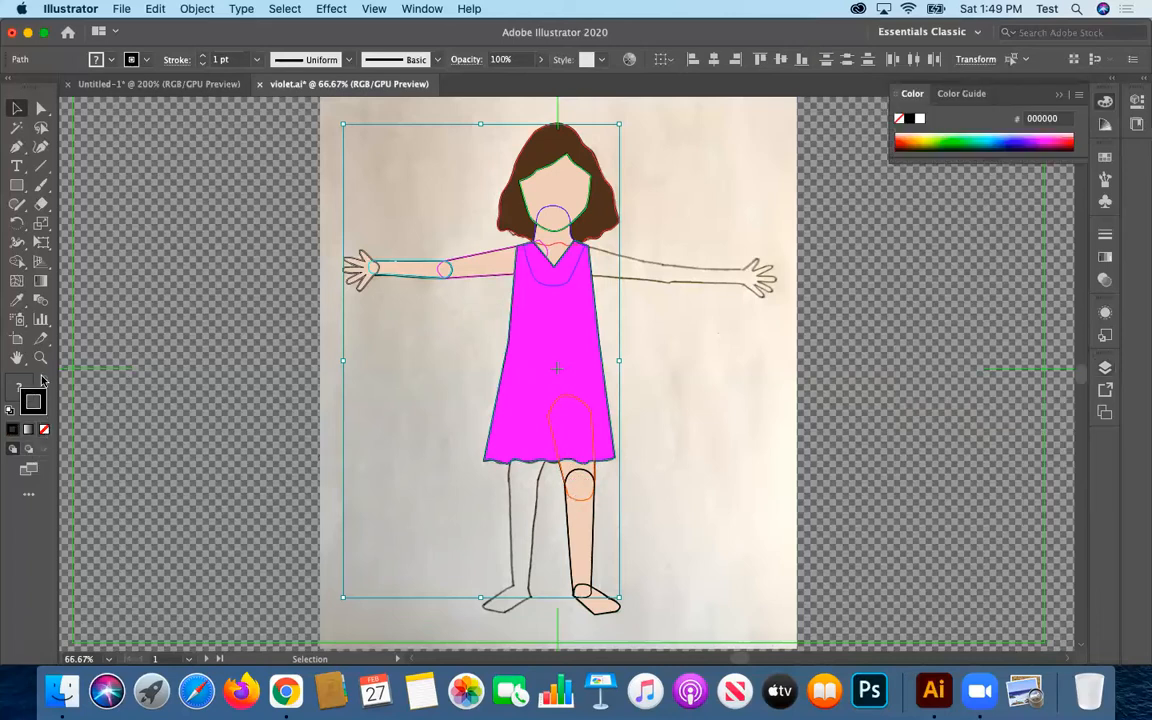
{"action": "left_click", "coordinate": [44, 430]}
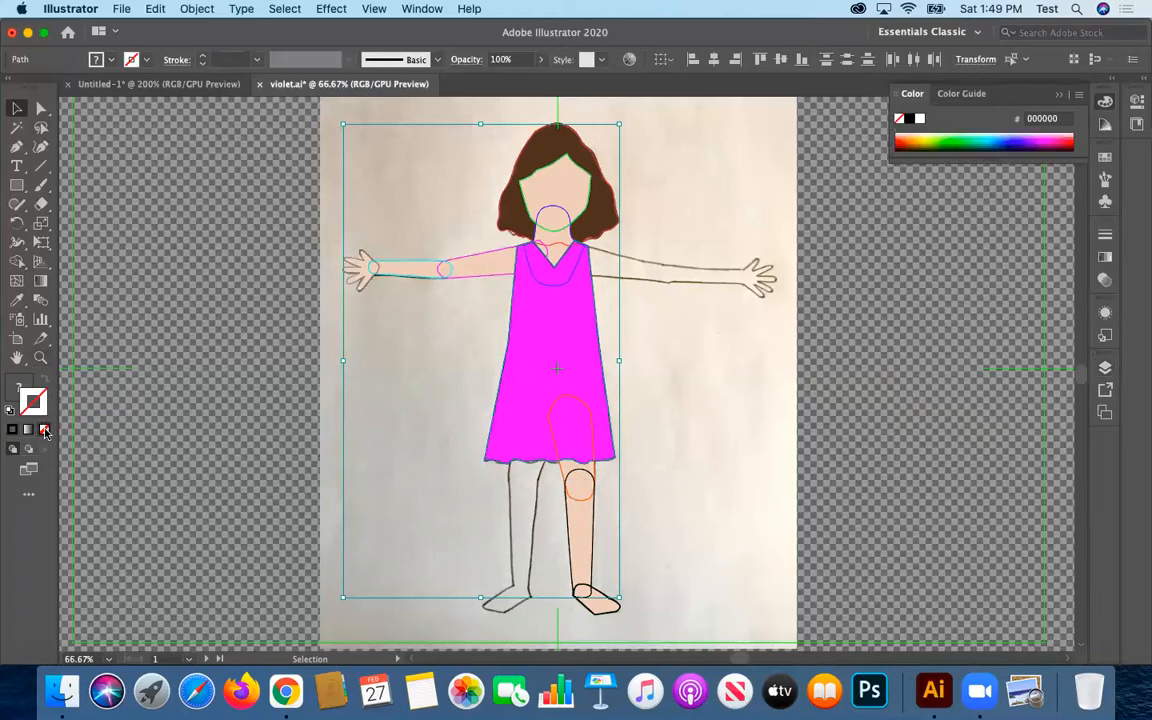
{"action": "left_click", "coordinate": [420, 366]}
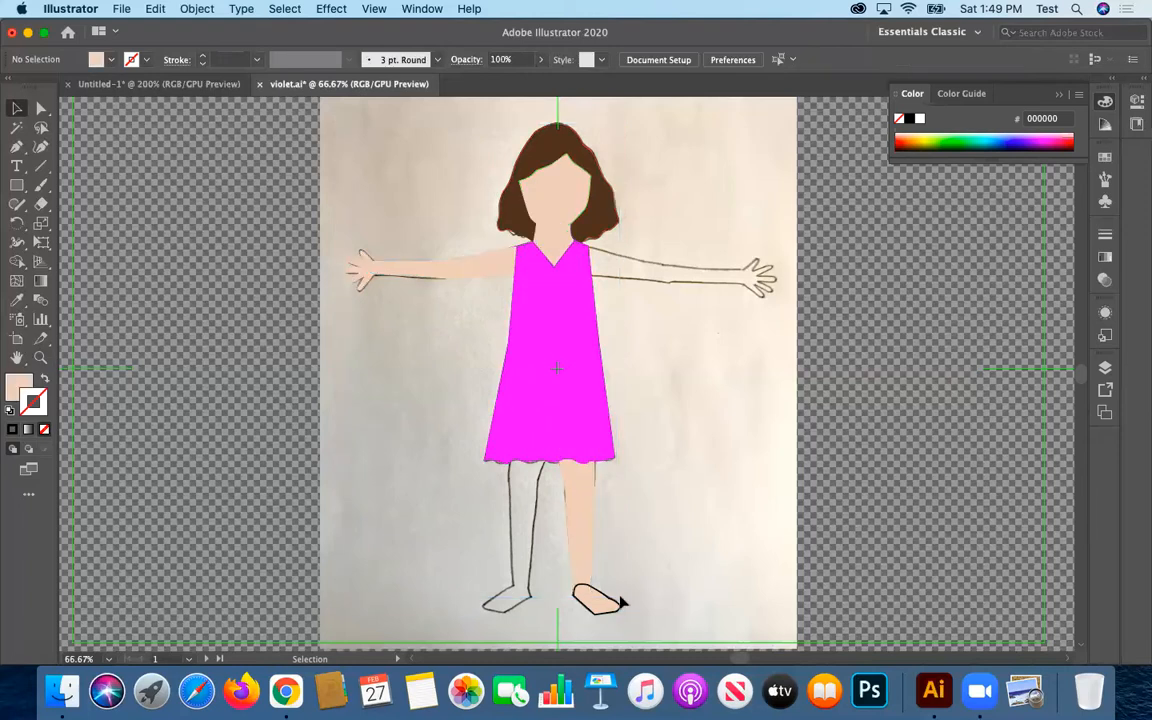
- Remove the black stroke from the foot shape as well
{"action": "left_click", "coordinate": [570, 588]}
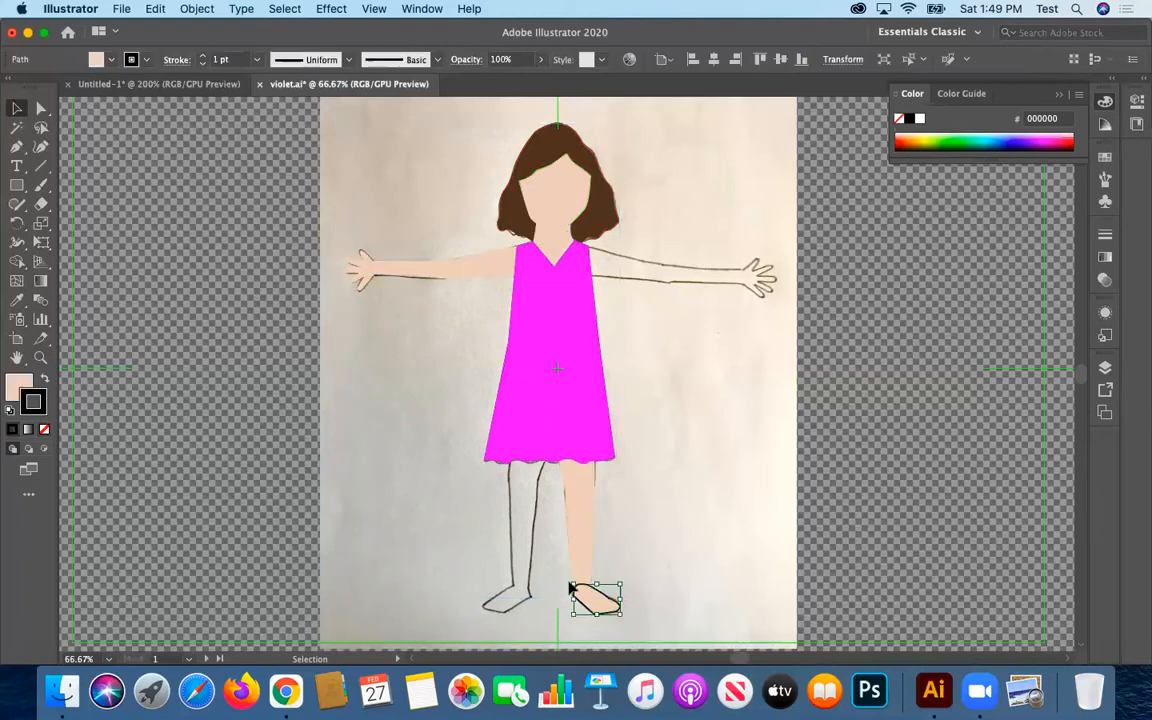
{"action": "left_click", "coordinate": [45, 432]}
{"action": "left_click", "coordinate": [311, 494]}
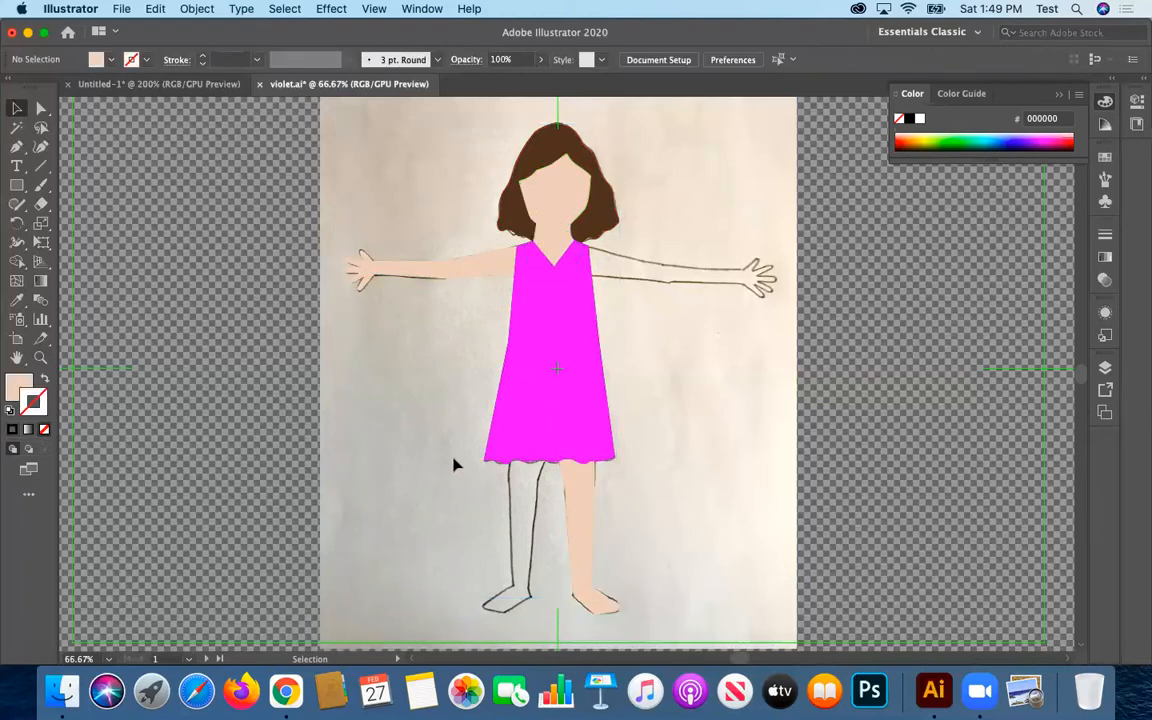
- Change the neck shape's fill to the darker skin tone C1A999 and deselect it
{"action": "left_click", "coordinate": [543, 240]}
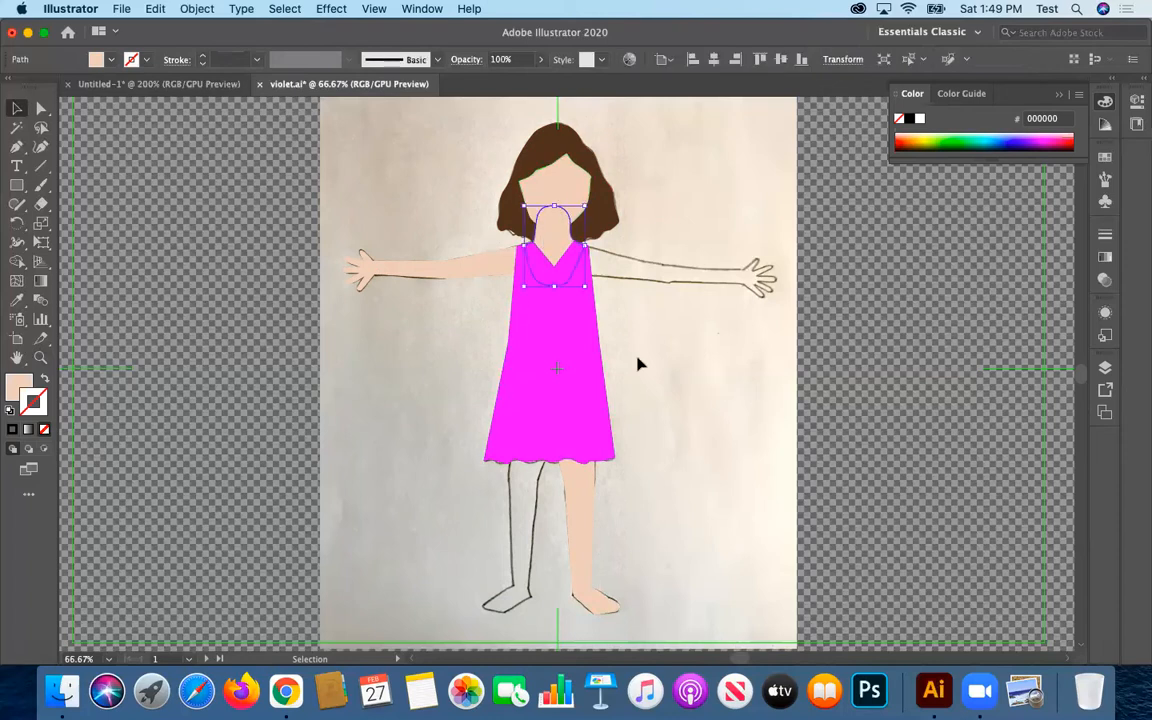
{"action": "left_click", "coordinate": [13, 383]}
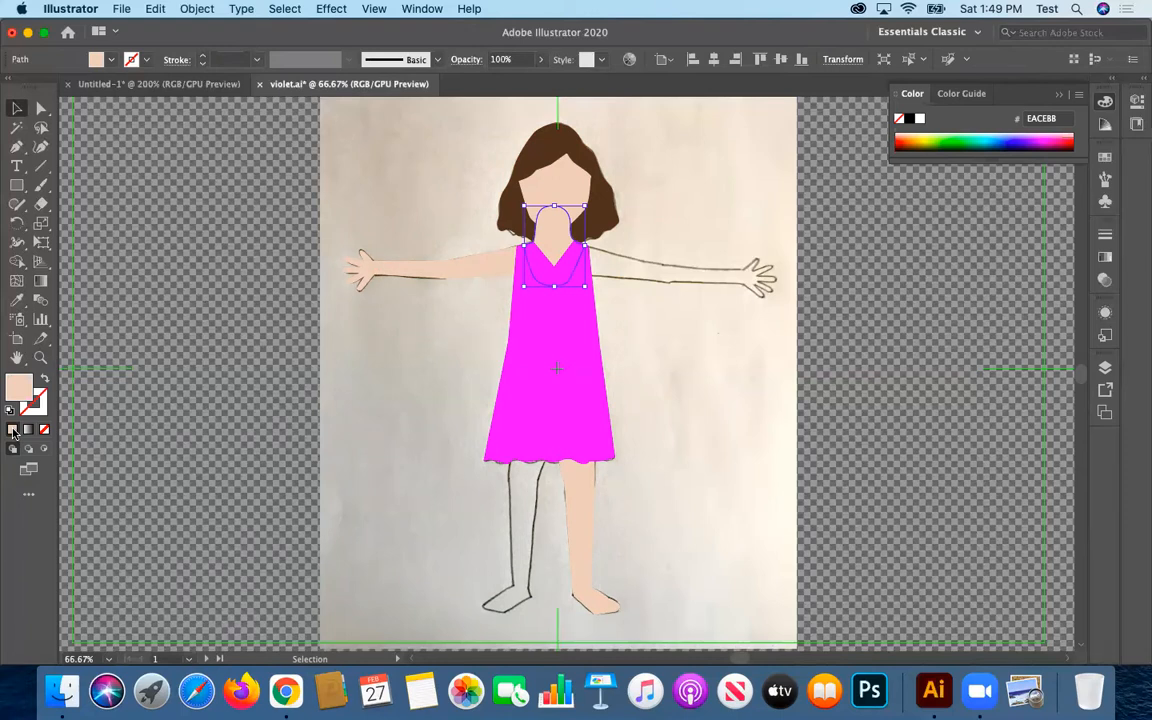
{"action": "double_click", "coordinate": [12, 390]}
{"action": "left_click", "coordinate": [405, 293]}
{"action": "left_click", "coordinate": [745, 251]}
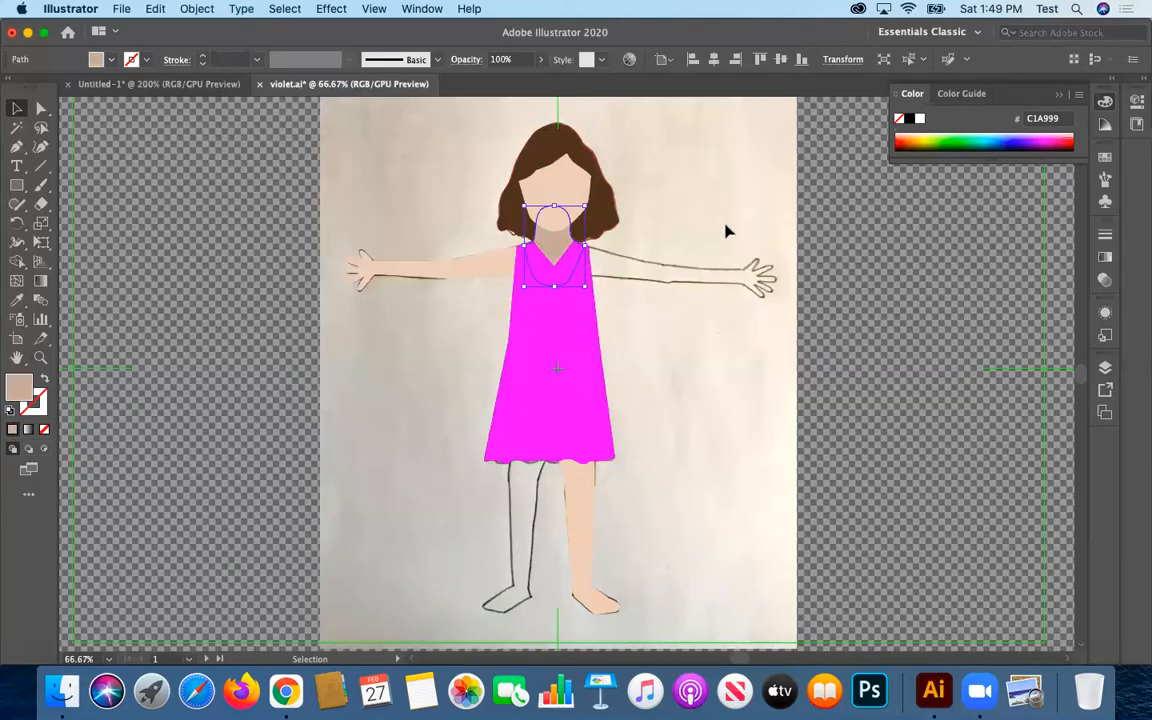
{"action": "key", "text": "super+shift+a"}
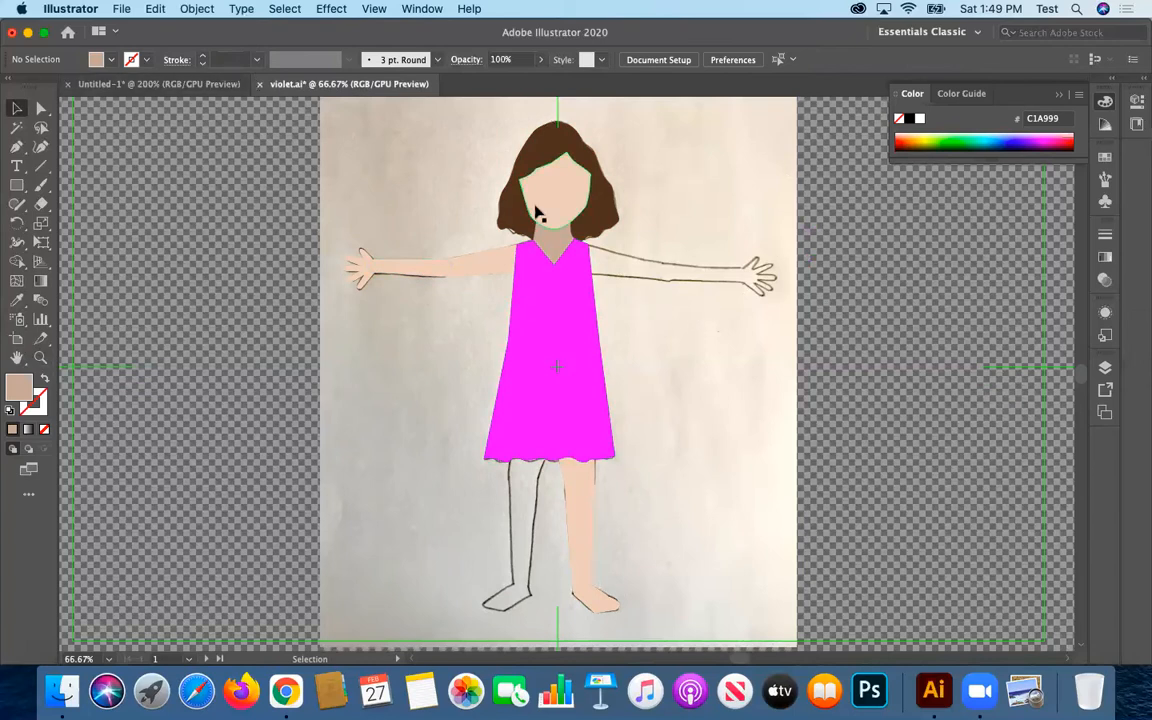
- Open the recent file violet2.ai and display its layers
{"action": "left_click", "coordinate": [117, 9]}
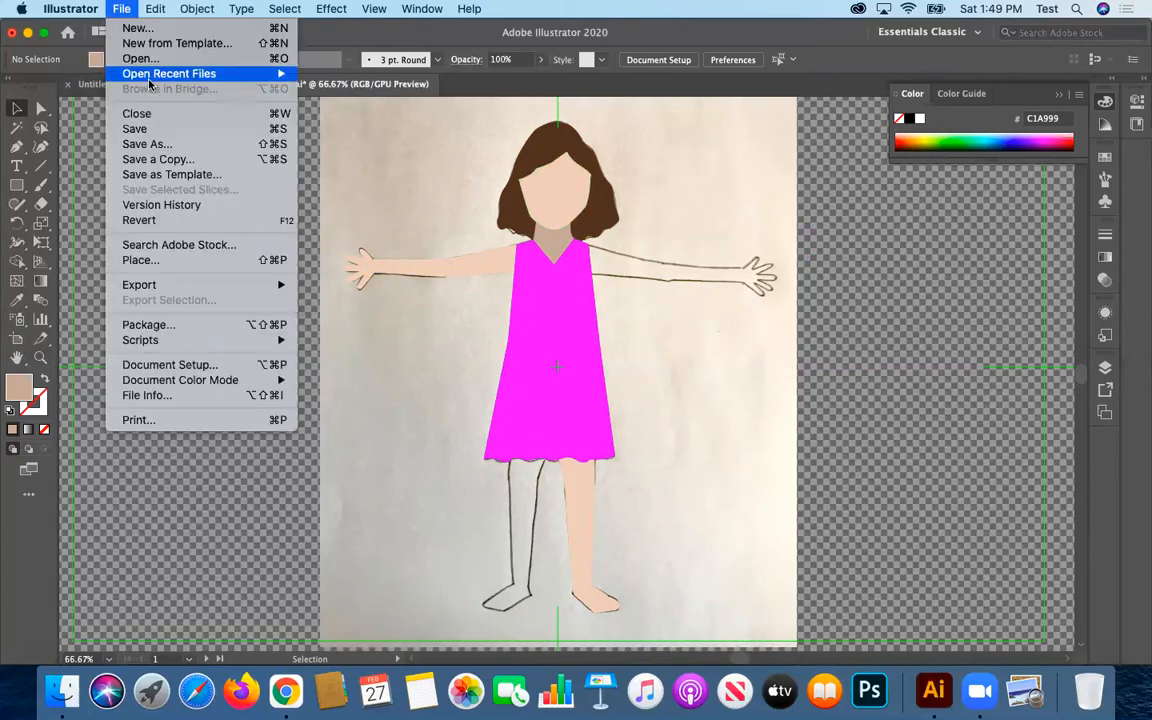
{"action": "mouse_move", "coordinate": [255, 73]}
{"action": "left_click", "coordinate": [316, 89]}
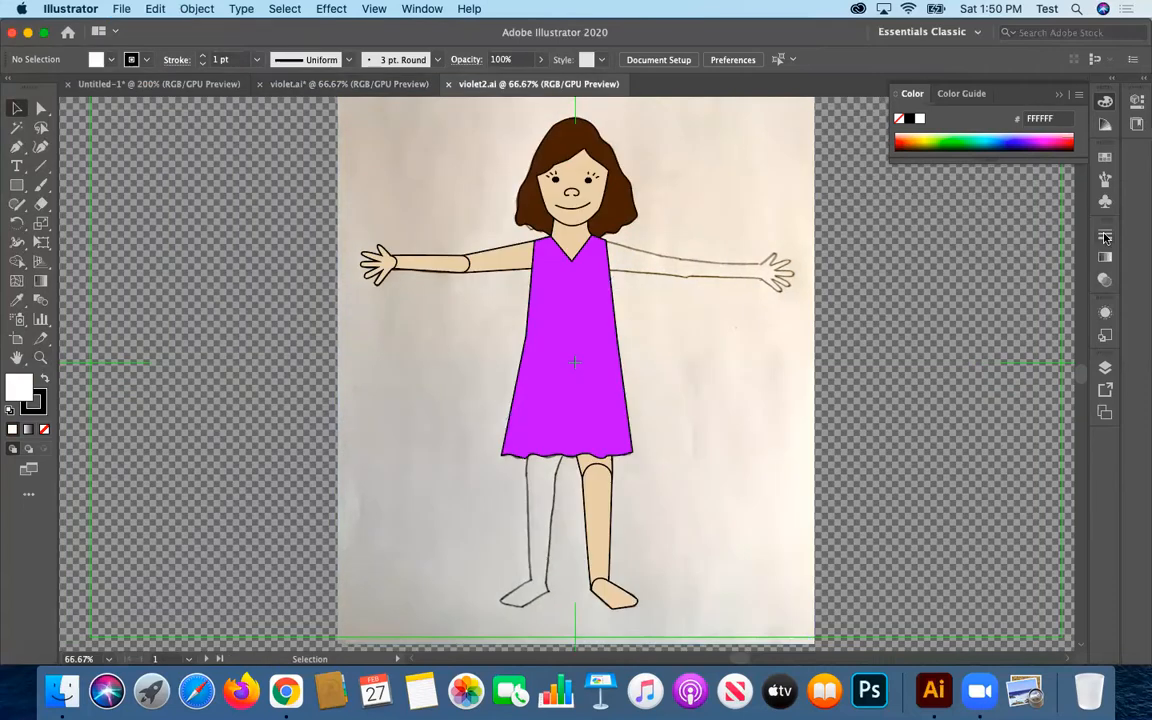
{"action": "left_click", "coordinate": [1106, 367]}
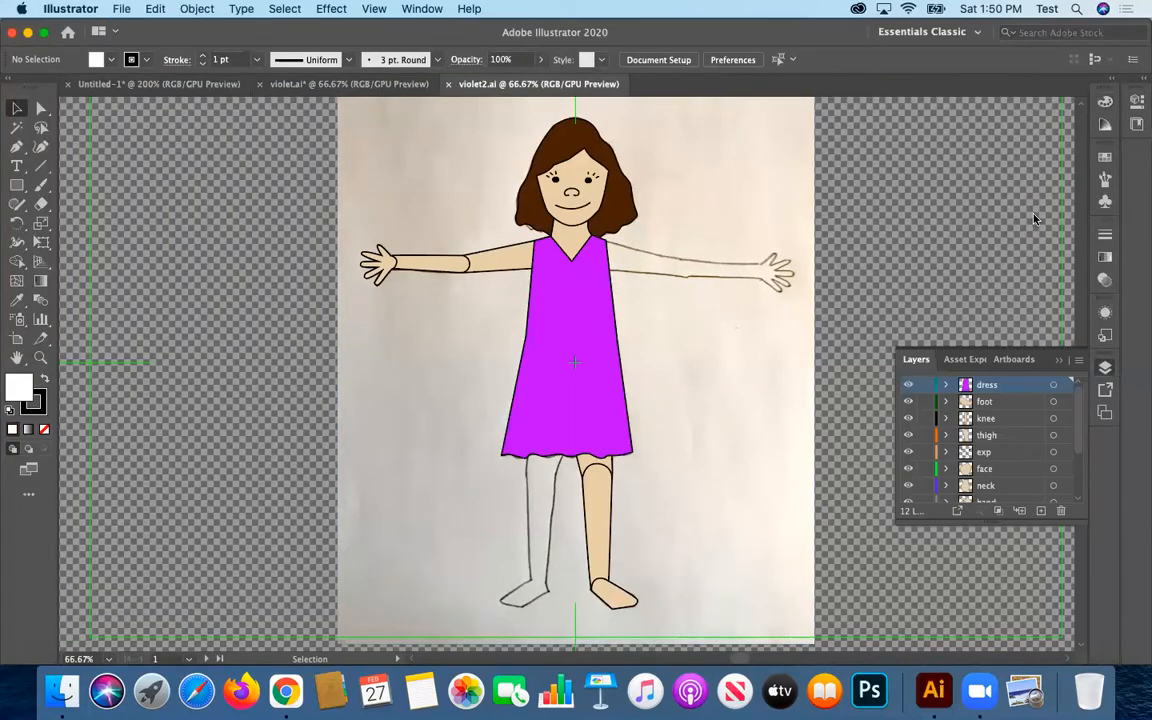
- Remove the black stroke from the hair, face, dress, upper arm, forearm, hand, thigh and foot shapes together
{"action": "left_click", "coordinate": [545, 185]}
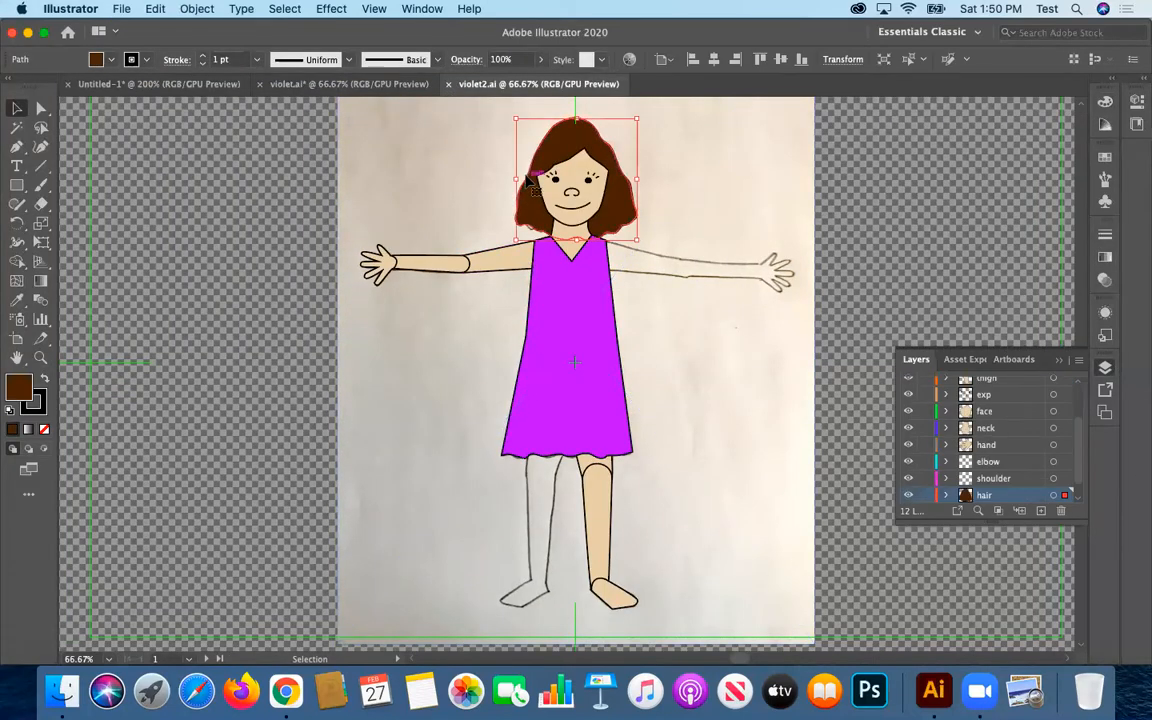
{"action": "left_click", "coordinate": [578, 170]}
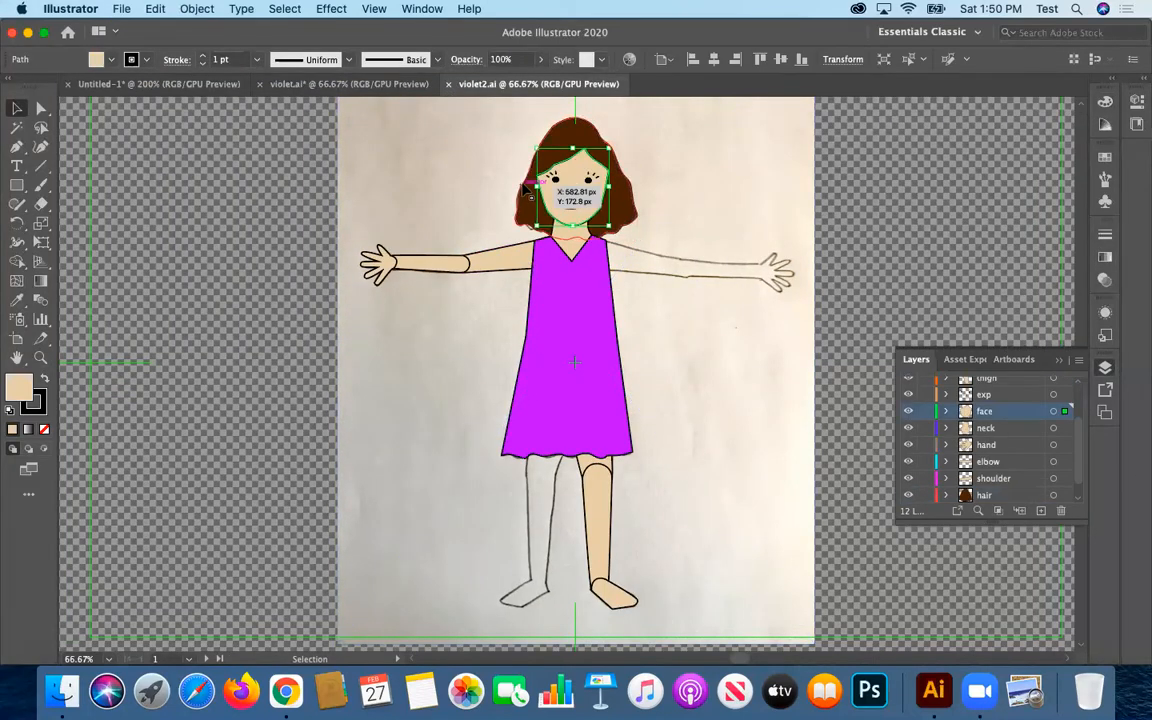
{"action": "left_click", "coordinate": [530, 180], "text": "shift"}
{"action": "left_click", "coordinate": [545, 275], "text": "shift"}
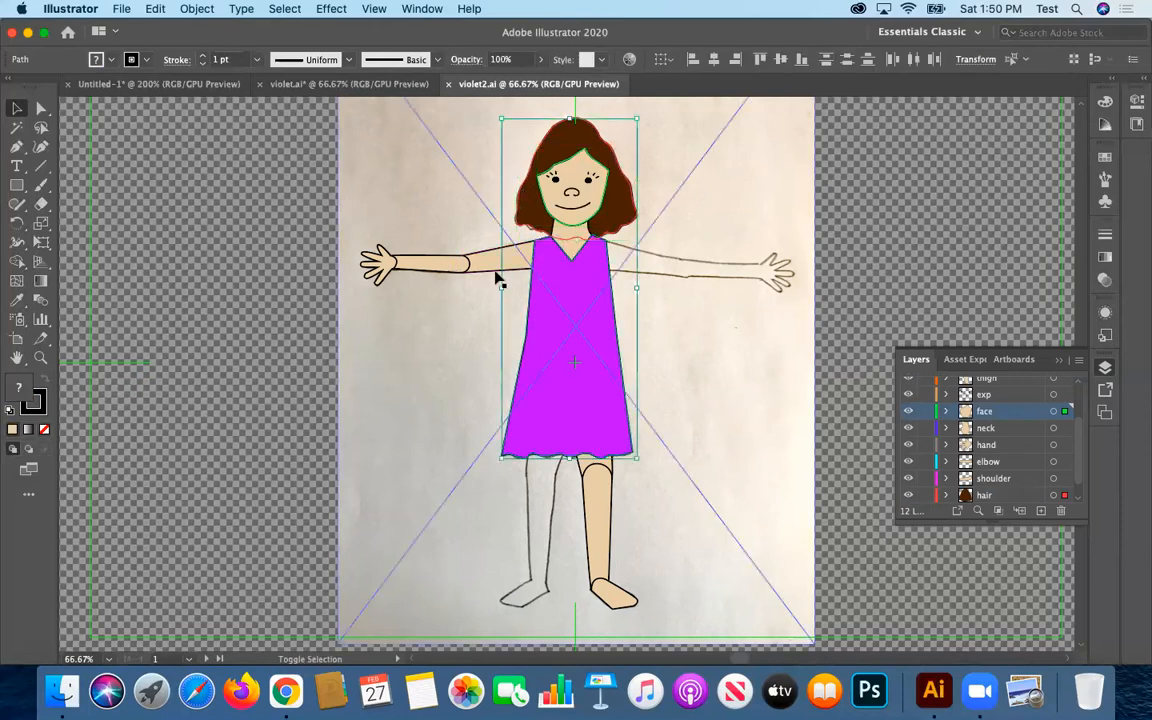
{"action": "left_click", "coordinate": [463, 271], "text": "shift"}
{"action": "left_click", "coordinate": [438, 271], "text": "shift"}
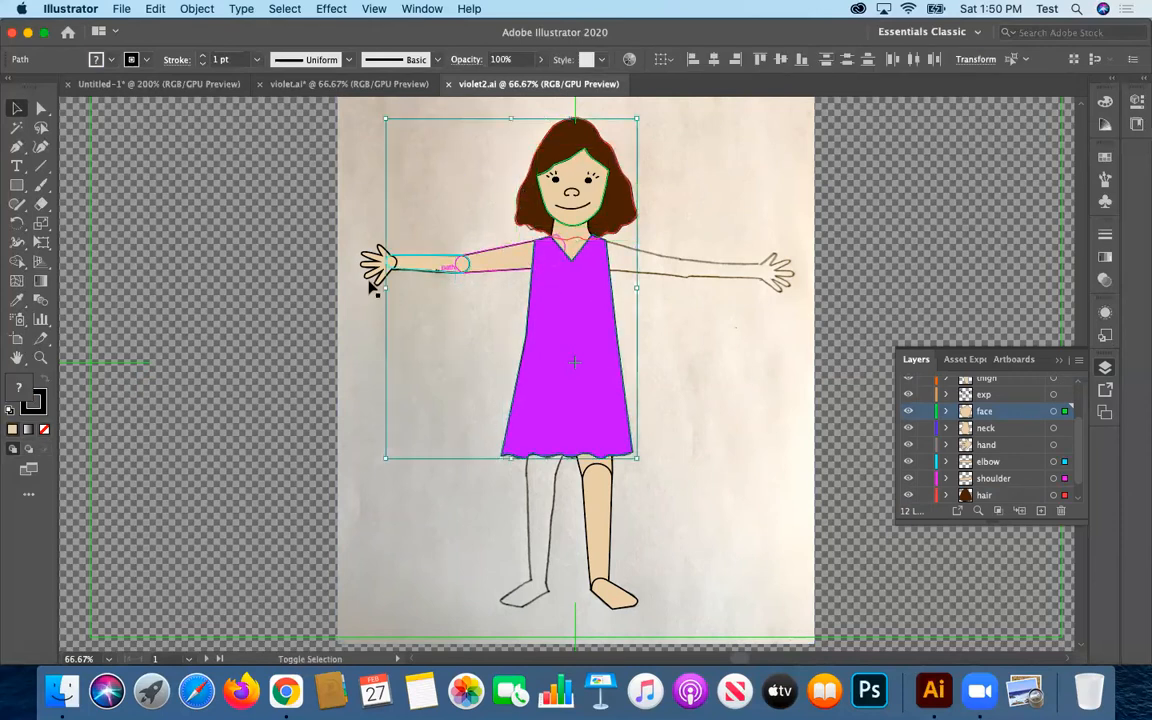
{"action": "left_click", "coordinate": [379, 262], "text": "shift"}
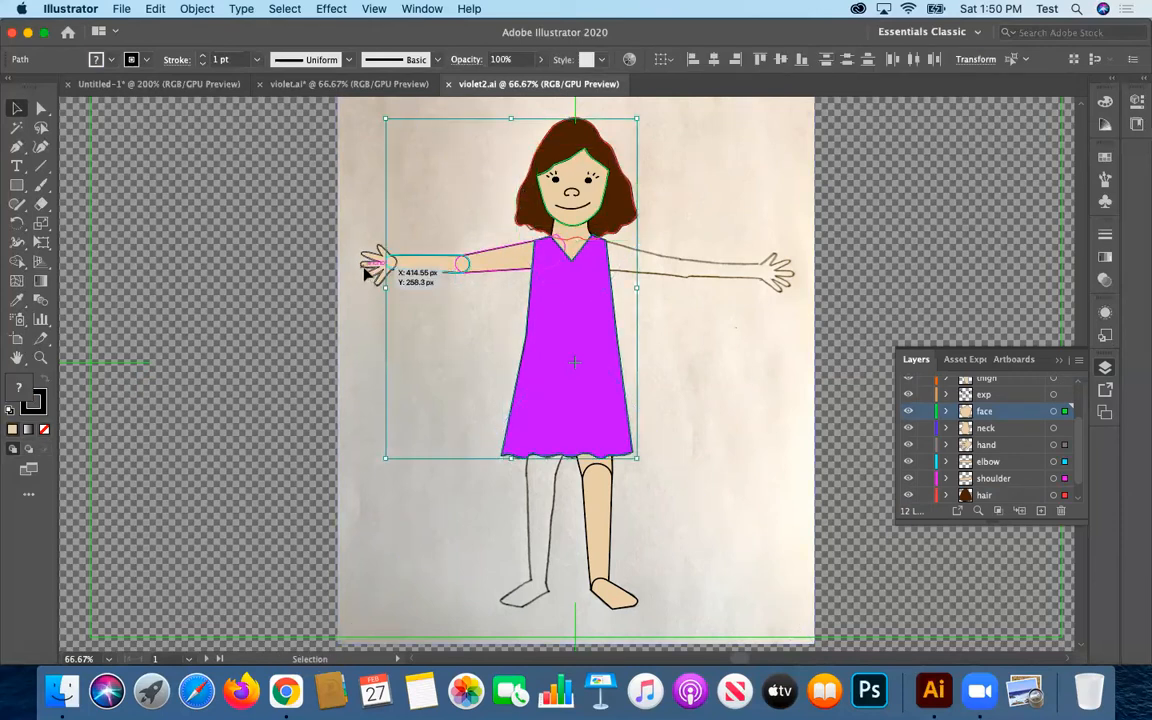
{"action": "left_click", "coordinate": [580, 471], "text": "shift"}
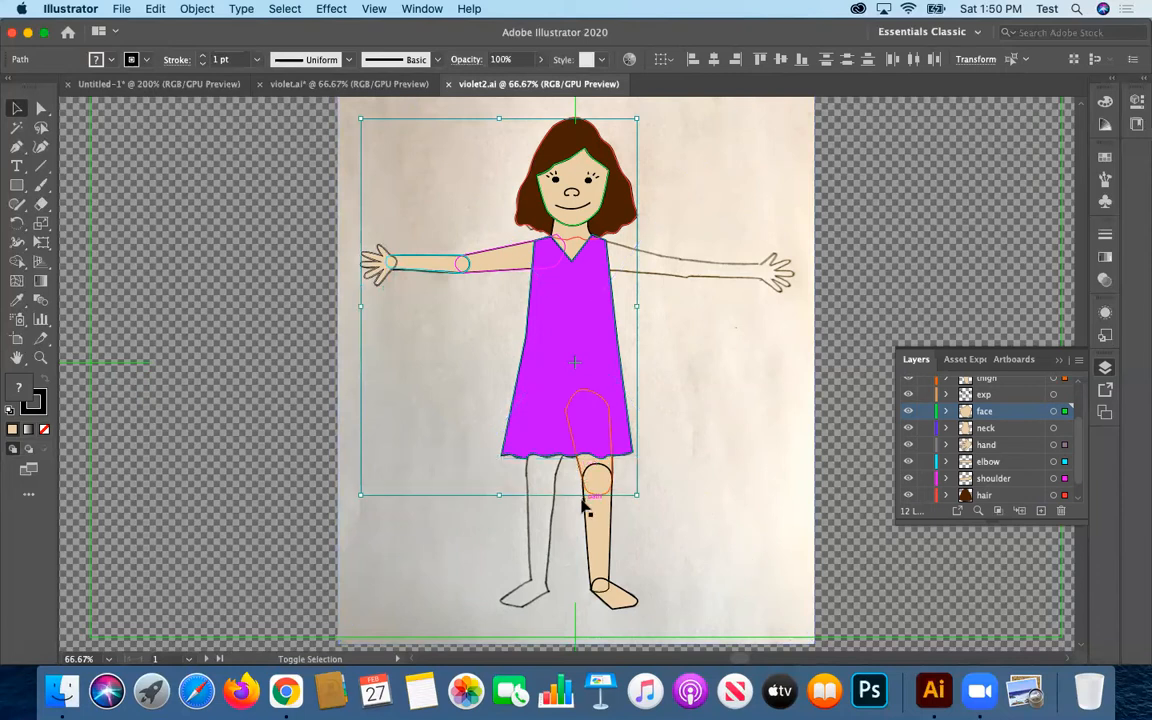
{"action": "left_click", "coordinate": [609, 605], "text": "shift"}
{"action": "left_click", "coordinate": [598, 588], "text": "shift"}
{"action": "left_click", "coordinate": [598, 590], "text": "shift"}
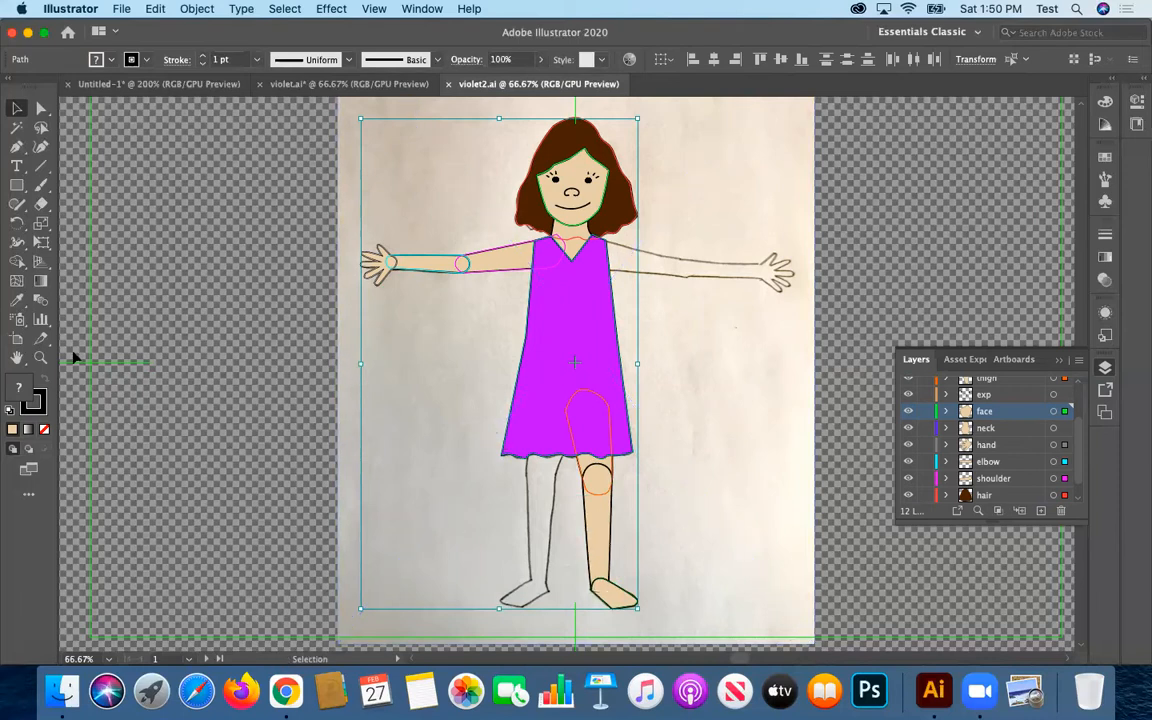
{"action": "left_click", "coordinate": [40, 403]}
{"action": "left_click", "coordinate": [44, 429]}
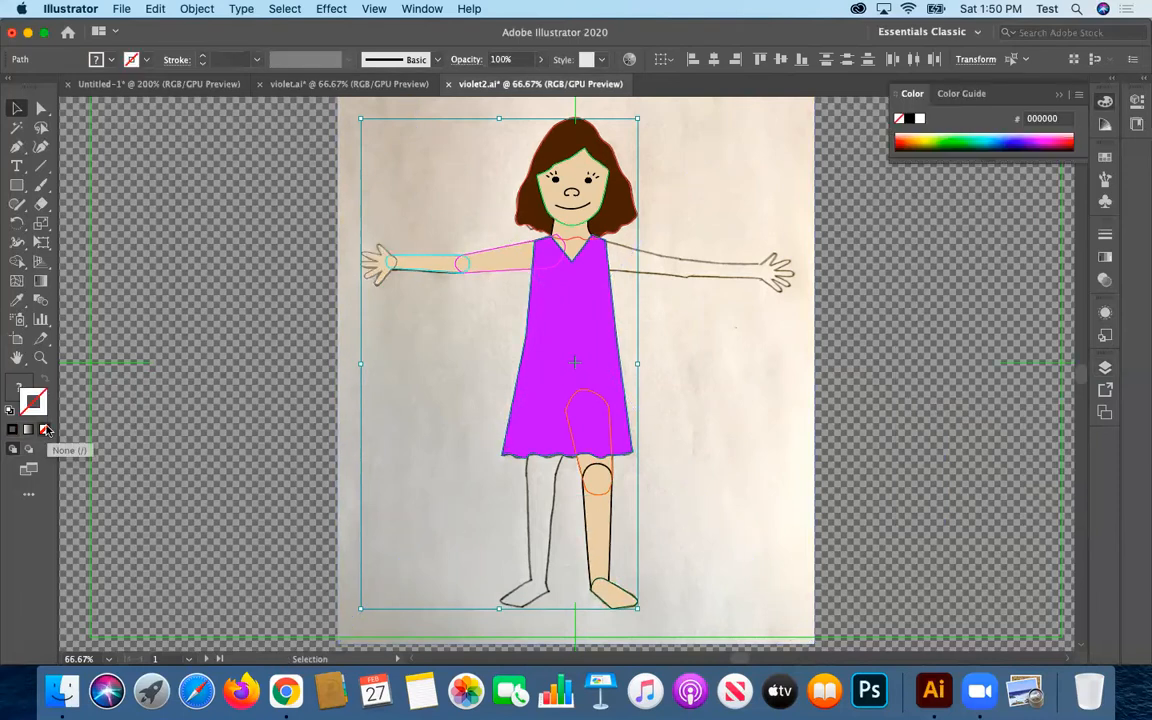
- Remove the black stroke from the lower leg shape as well
{"action": "left_click", "coordinate": [605, 540]}
{"action": "left_click", "coordinate": [44, 429]}
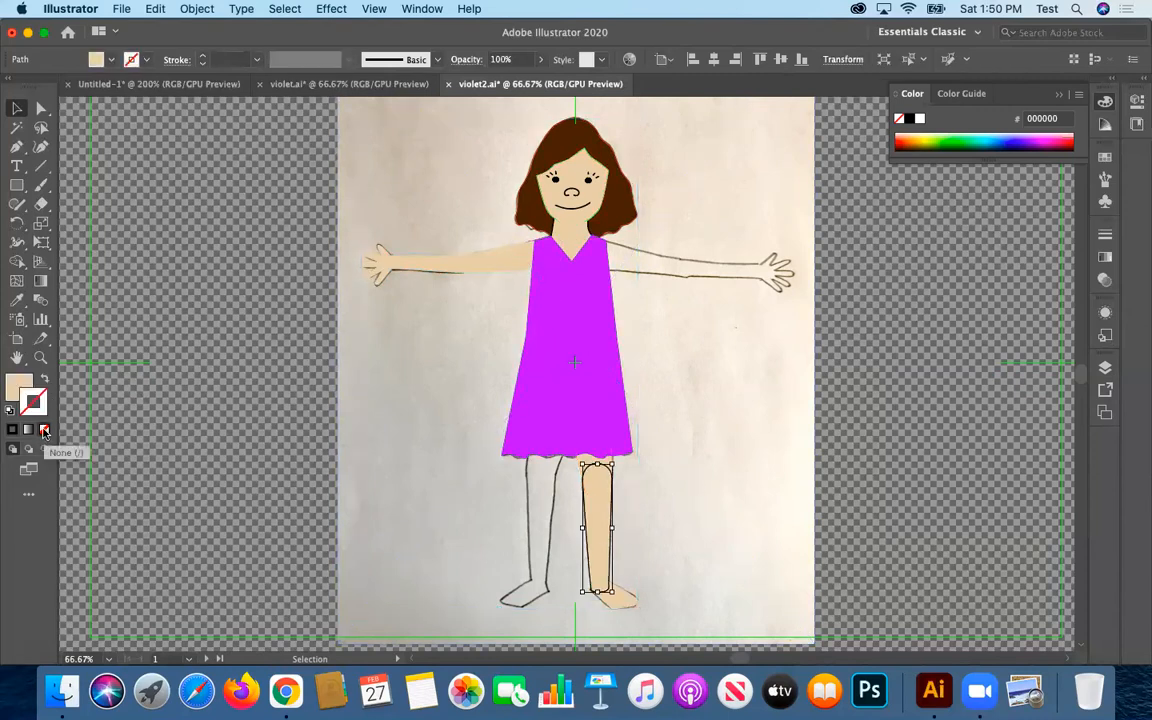
{"action": "left_click", "coordinate": [458, 483]}
- Change the neck shape's fill to the darker skin tone C6B297 and deselect it
{"action": "left_click", "coordinate": [470, 264]}
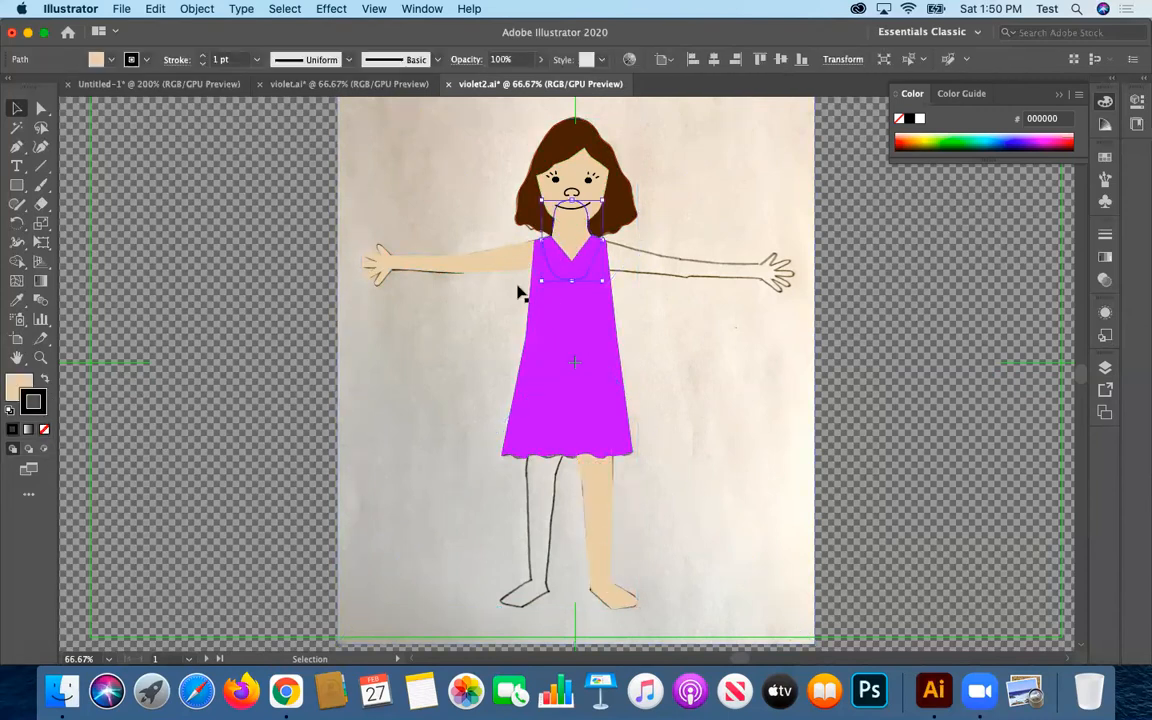
{"action": "double_click", "coordinate": [17, 388]}
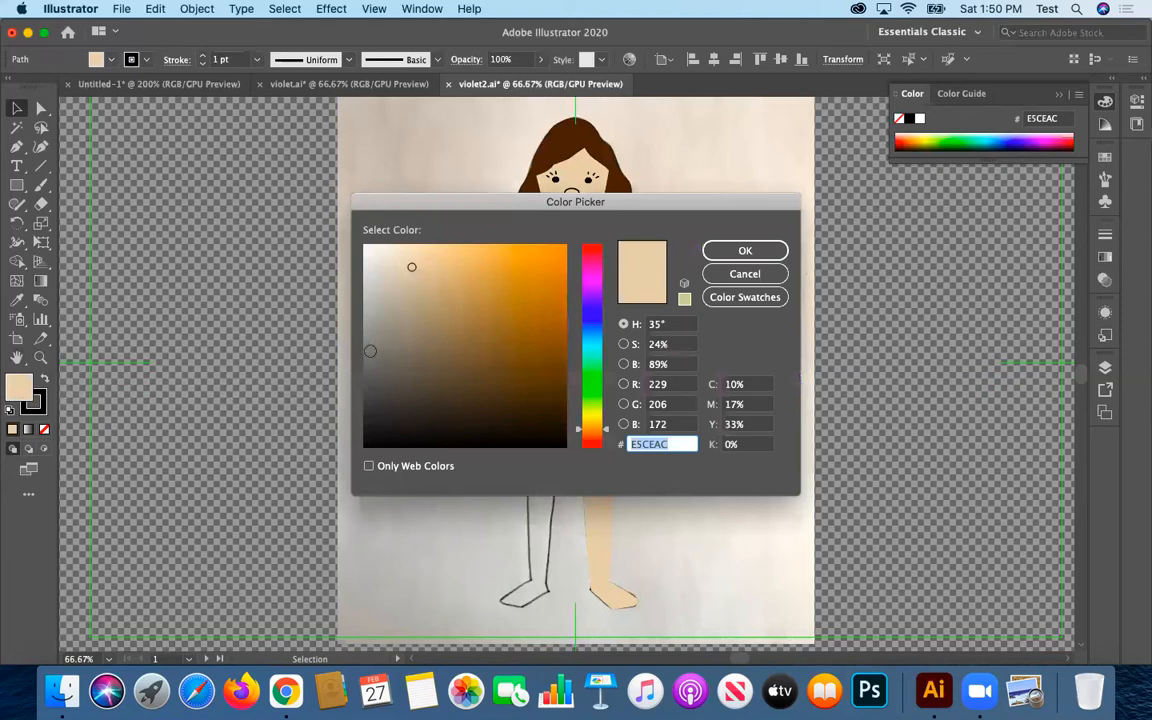
{"action": "left_click", "coordinate": [411, 289]}
{"action": "left_click", "coordinate": [744, 252]}
{"action": "left_click", "coordinate": [725, 452]}
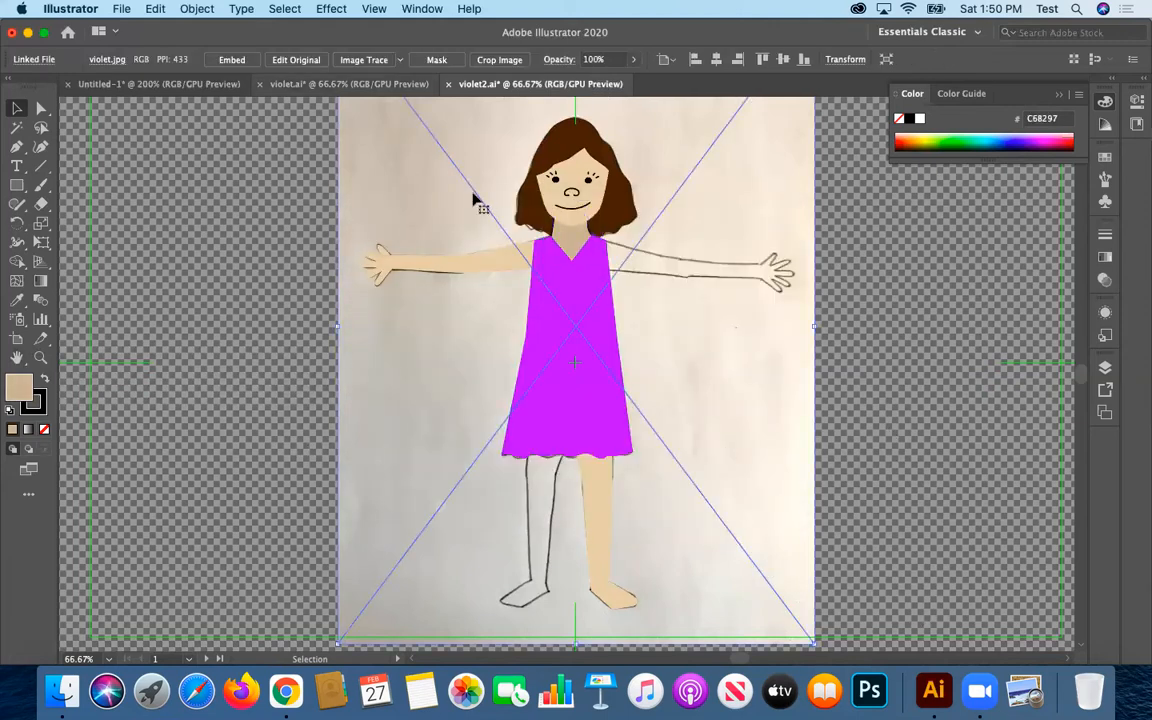
- Display the layers and save the document as violet3.ai in the Character_Demo folder with the default Illustrator 2020 options
{"action": "left_click", "coordinate": [1105, 368]}
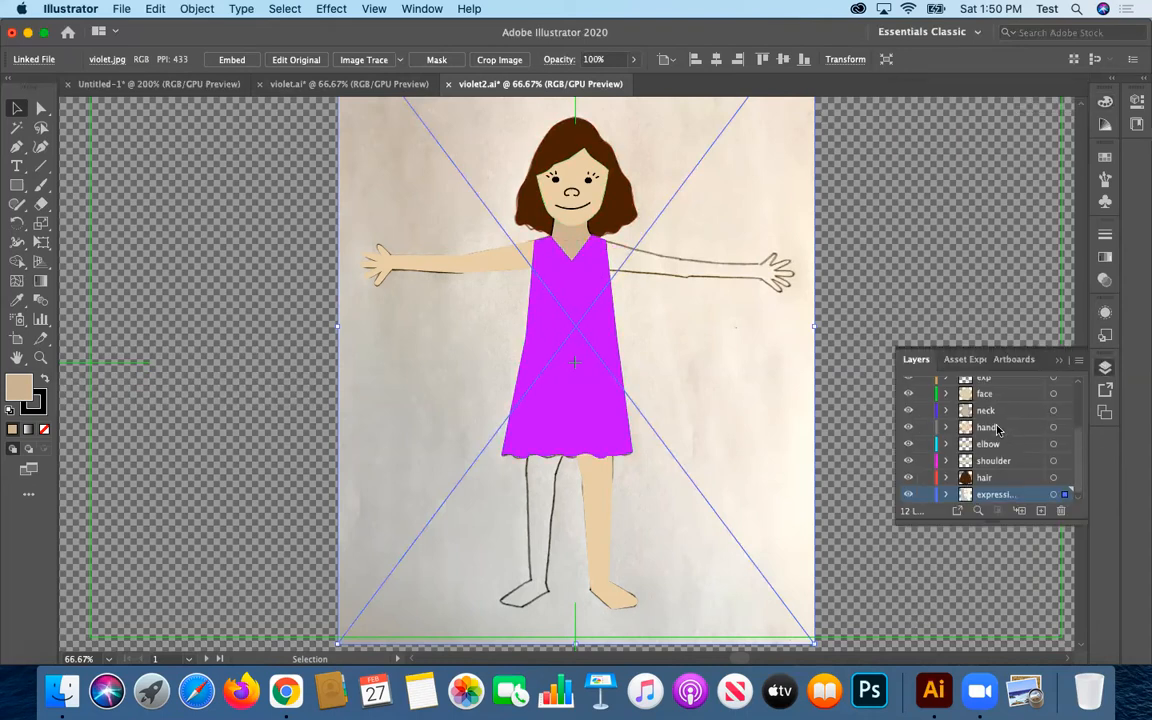
{"action": "scroll", "coordinate": [997, 429], "scroll_direction": "up", "scroll_amount": 3}
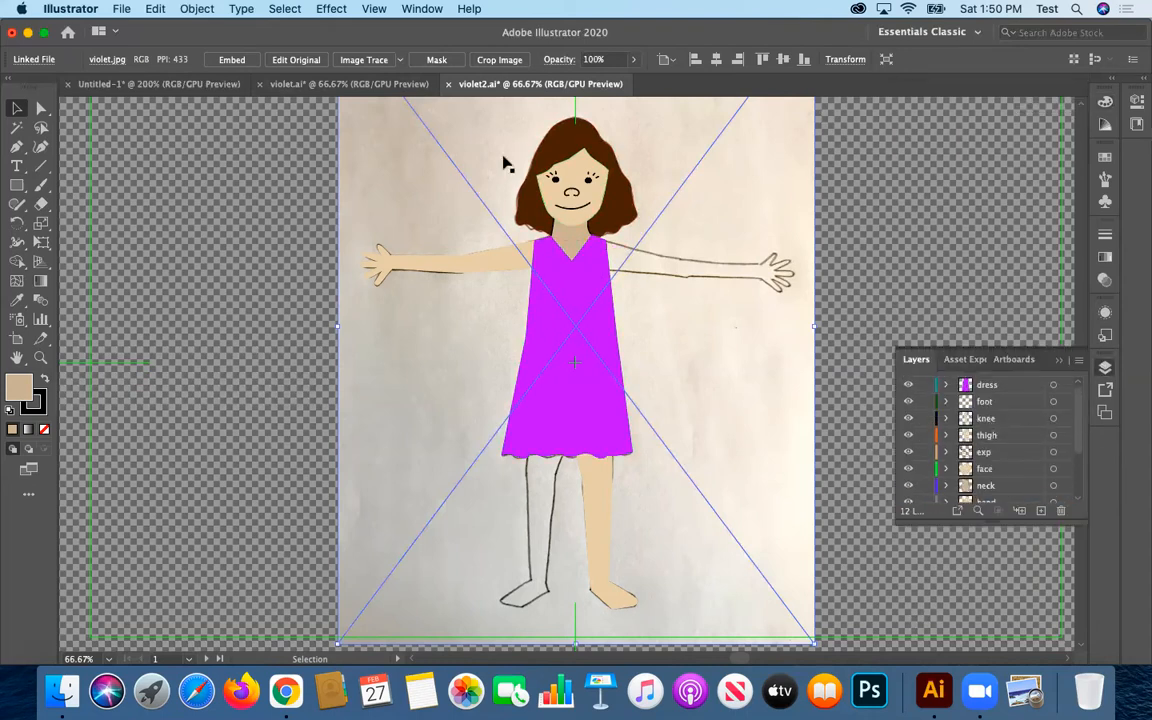
{"action": "left_click", "coordinate": [120, 8]}
{"action": "left_click", "coordinate": [137, 145]}
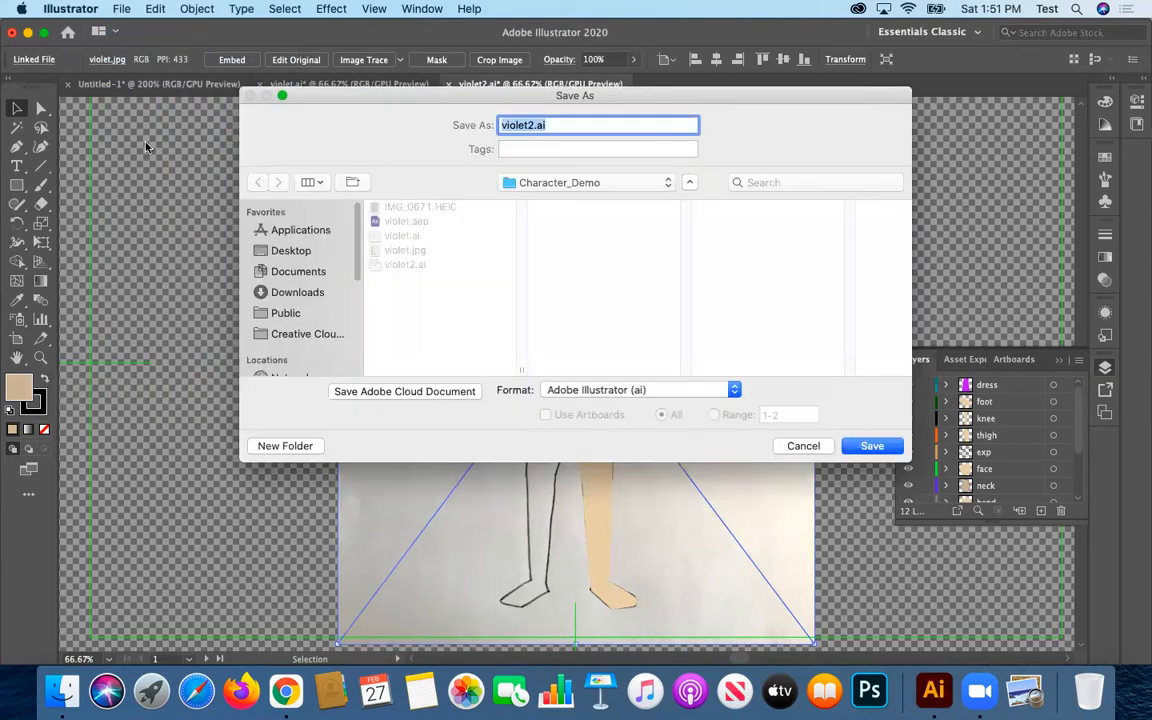
{"action": "left_click", "coordinate": [532, 125]}
{"action": "key", "text": "BackSpace"}
{"action": "type", "text": "3"}
{"action": "left_click", "coordinate": [862, 451]}
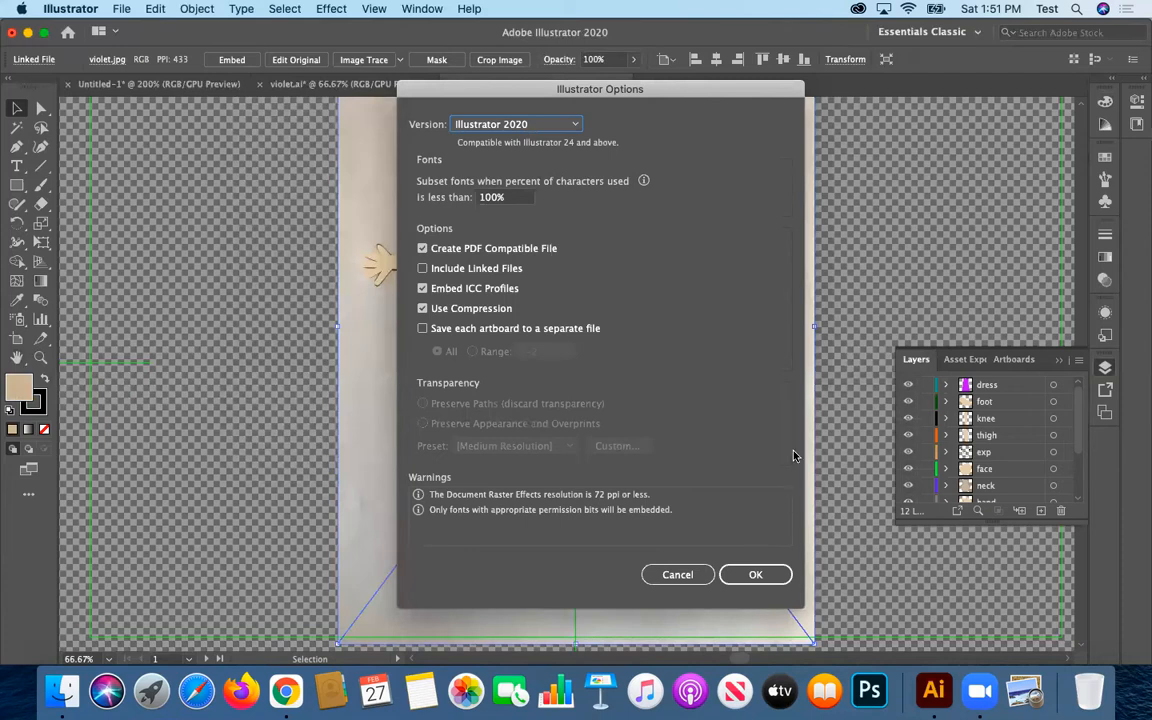
{"action": "left_click", "coordinate": [755, 578]}
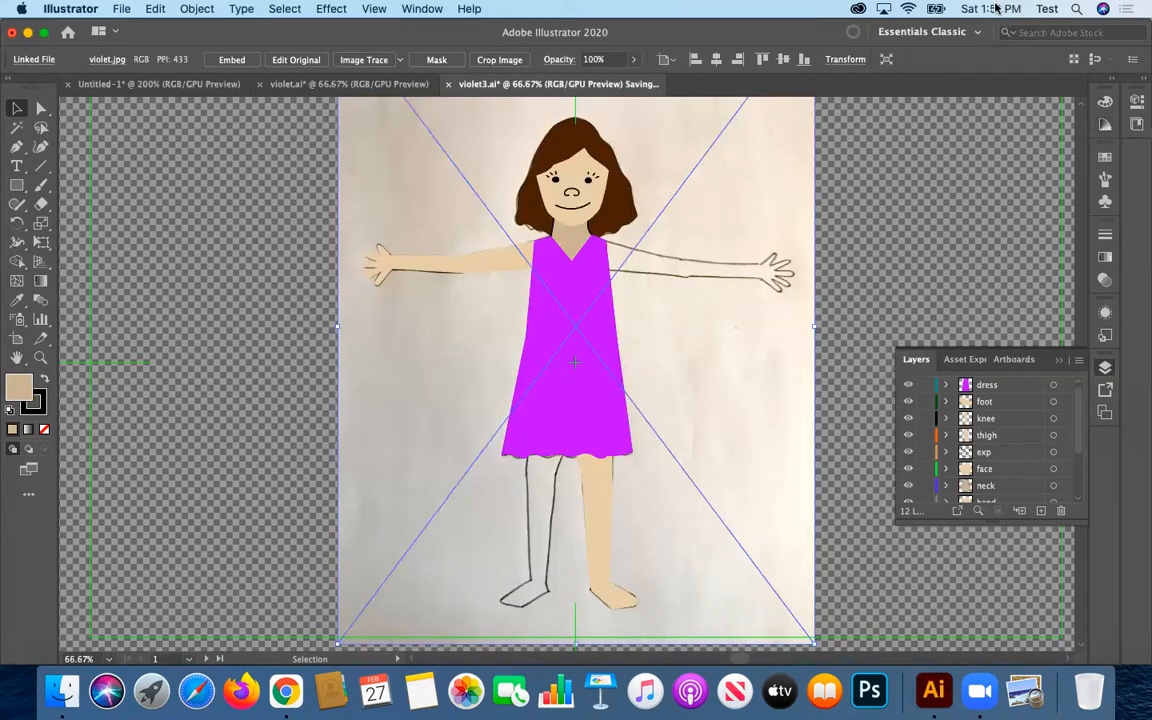
- Launch After Effects from Creative Cloud, dismiss the disk cache warning and close the Home window
{"action": "left_click", "coordinate": [861, 8]}
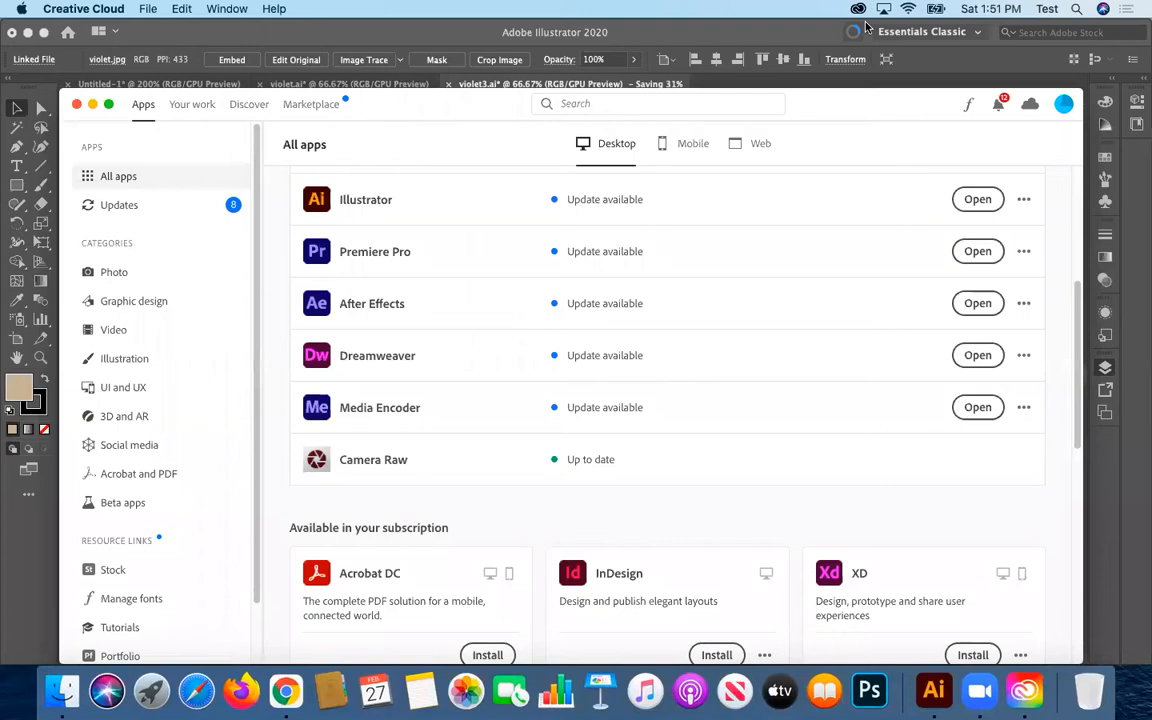
{"action": "left_click", "coordinate": [990, 305]}
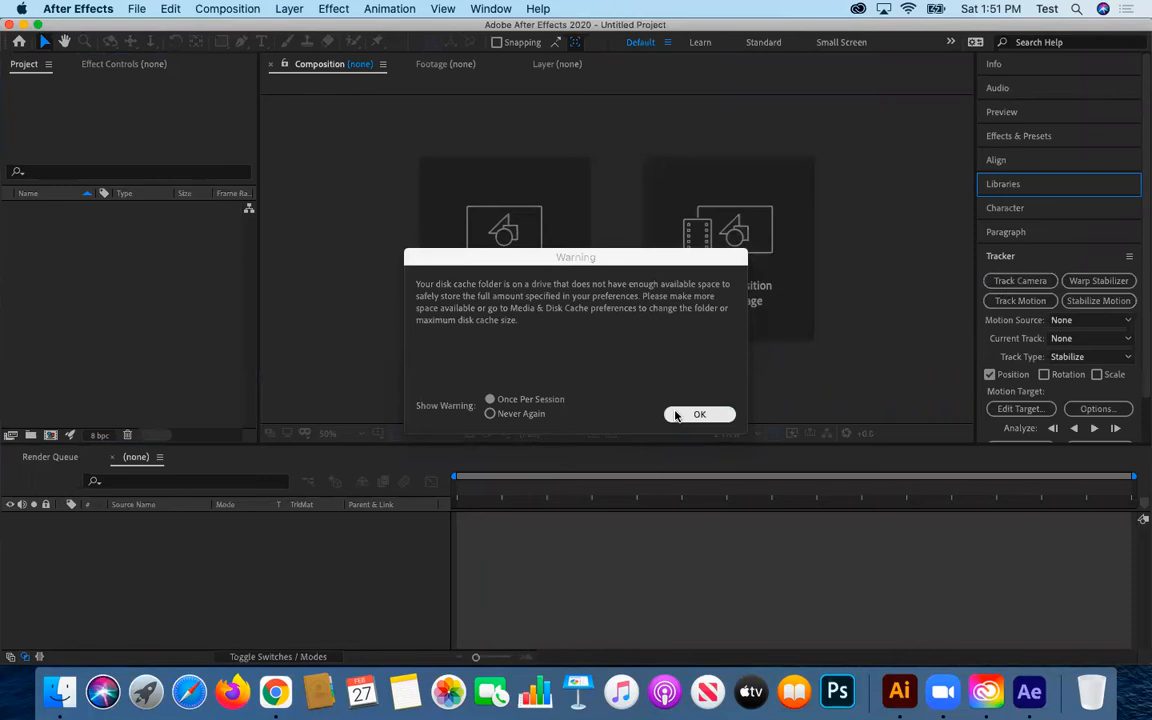
{"action": "left_click", "coordinate": [699, 414]}
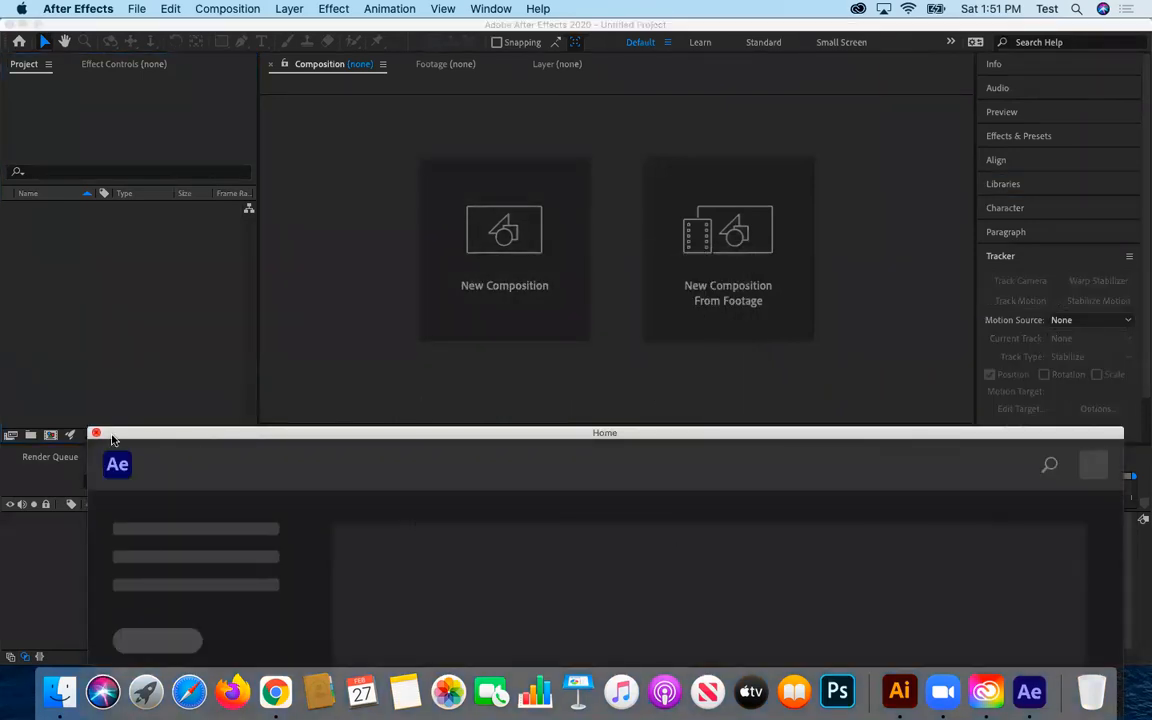
{"action": "left_click", "coordinate": [96, 435]}
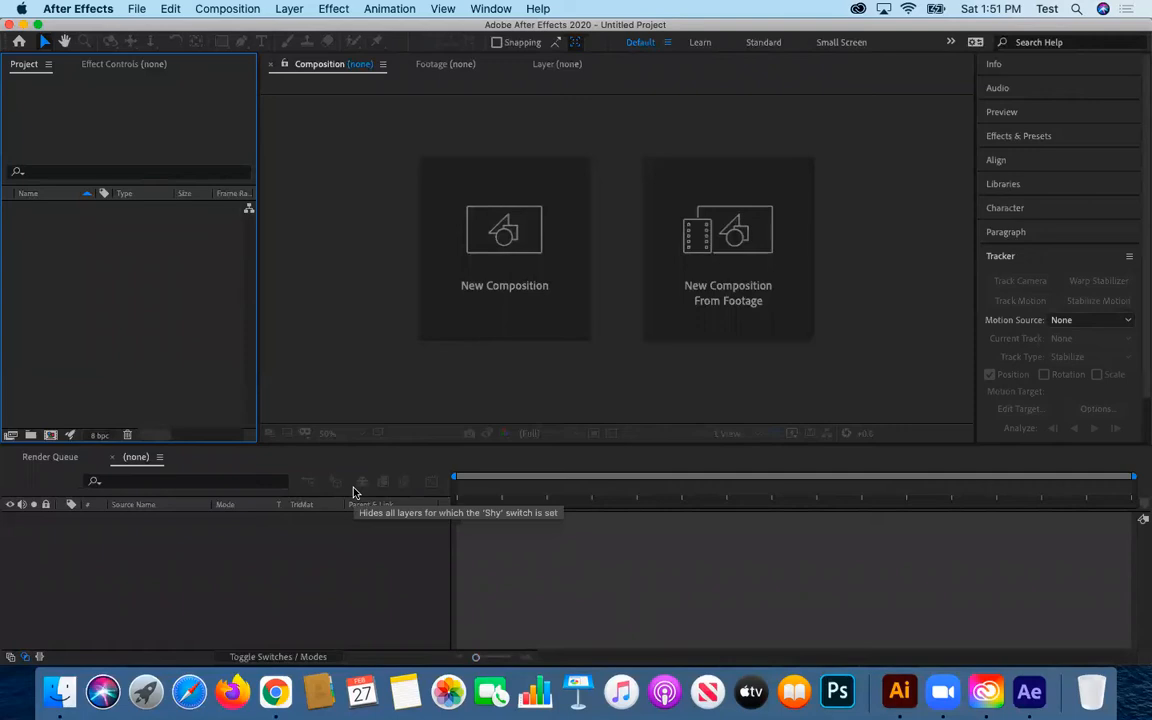
{"action": "double_click", "coordinate": [96, 301]}
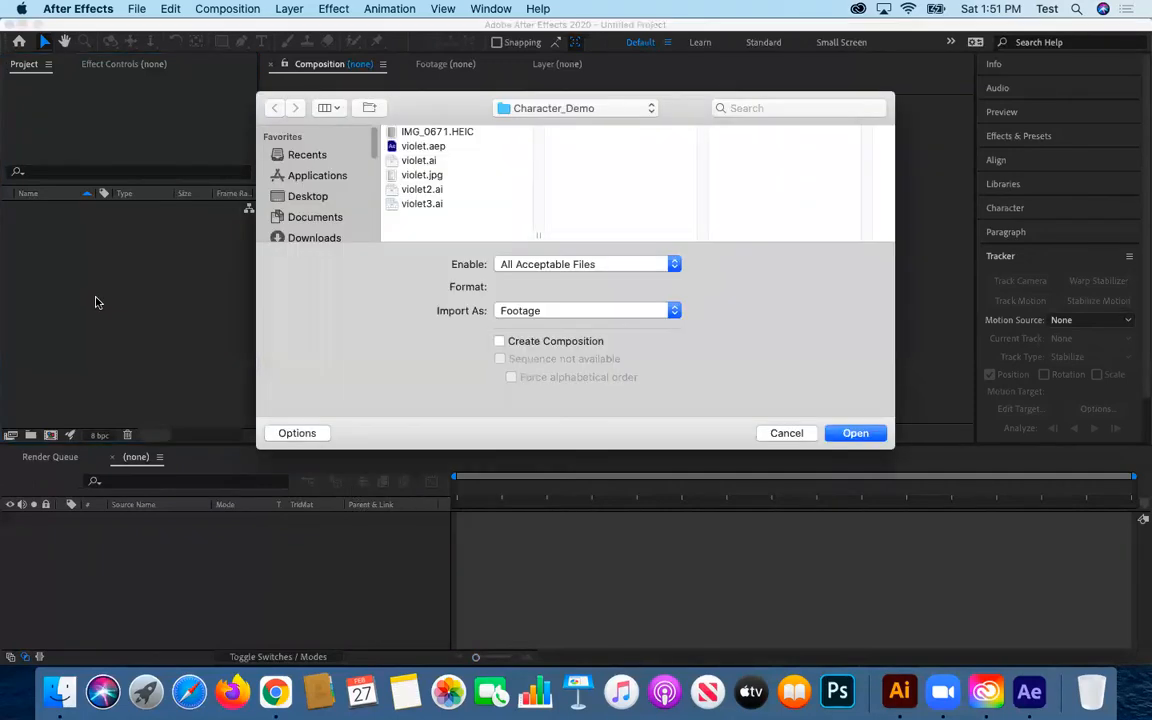
{"action": "left_click", "coordinate": [425, 204]}
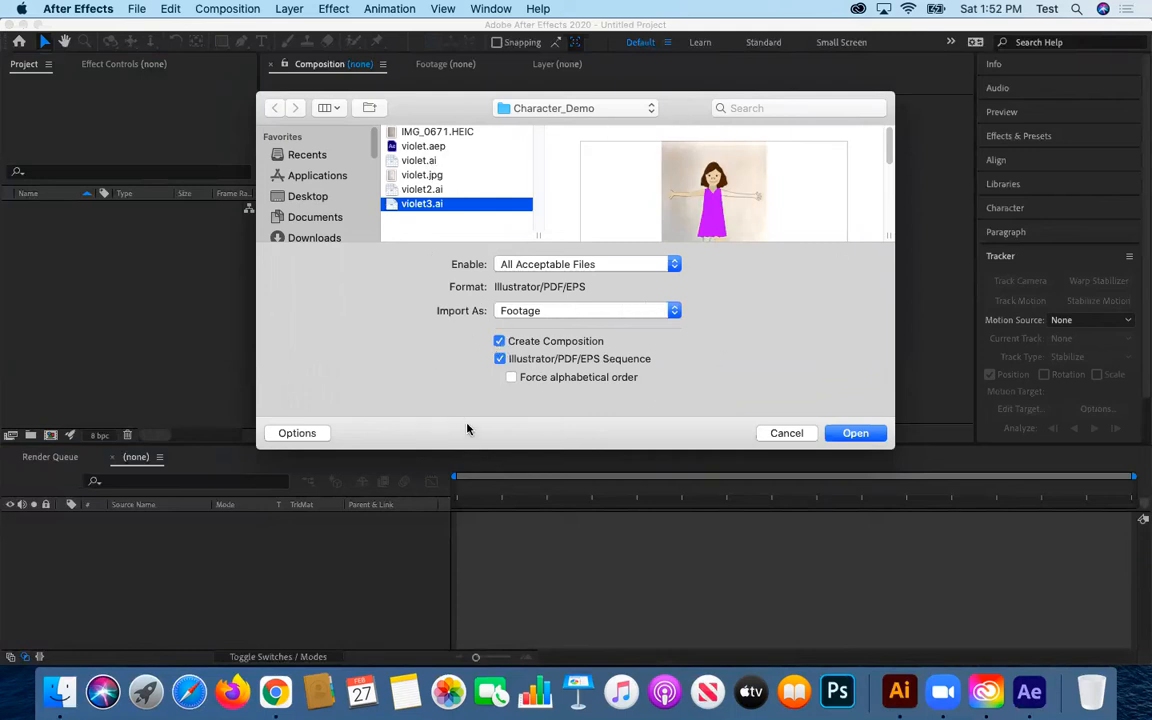
{"action": "key", "text": "Return"}
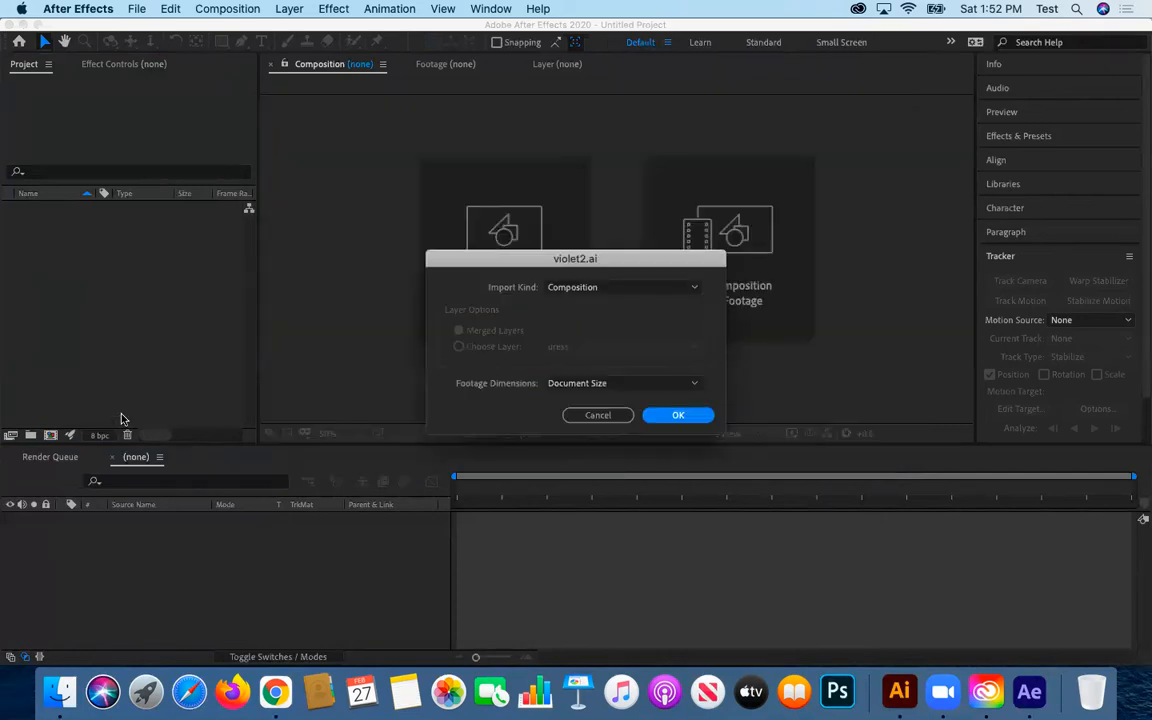
{"action": "left_click", "coordinate": [600, 288]}
{"action": "left_click", "coordinate": [575, 304]}
{"action": "left_click", "coordinate": [594, 288]}
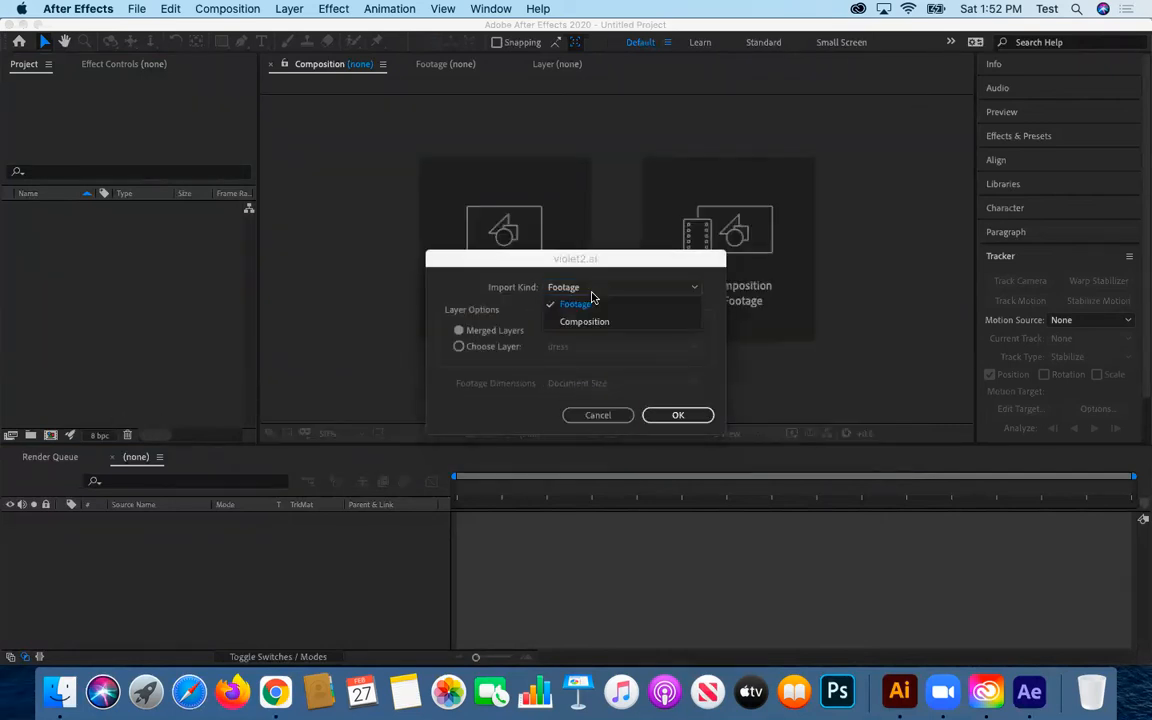
{"action": "left_click", "coordinate": [590, 322]}
{"action": "left_click", "coordinate": [663, 385]}
{"action": "left_click", "coordinate": [663, 386]}
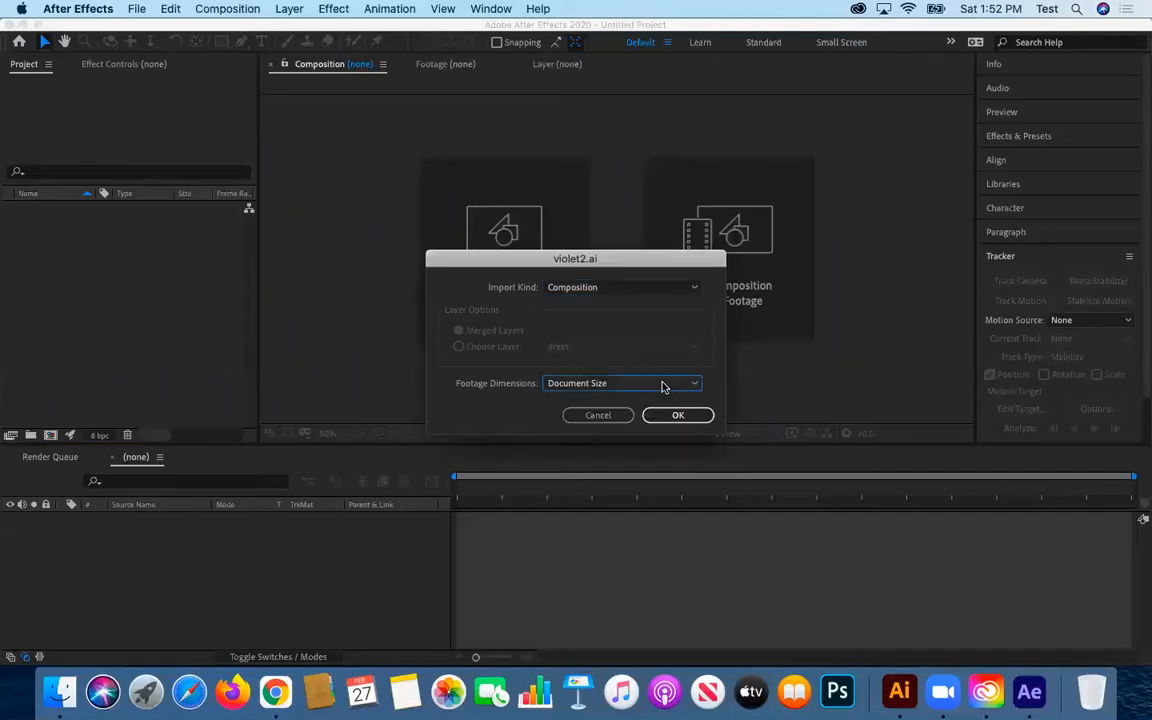
{"action": "left_click", "coordinate": [605, 420]}
{"action": "left_click", "coordinate": [136, 8]}
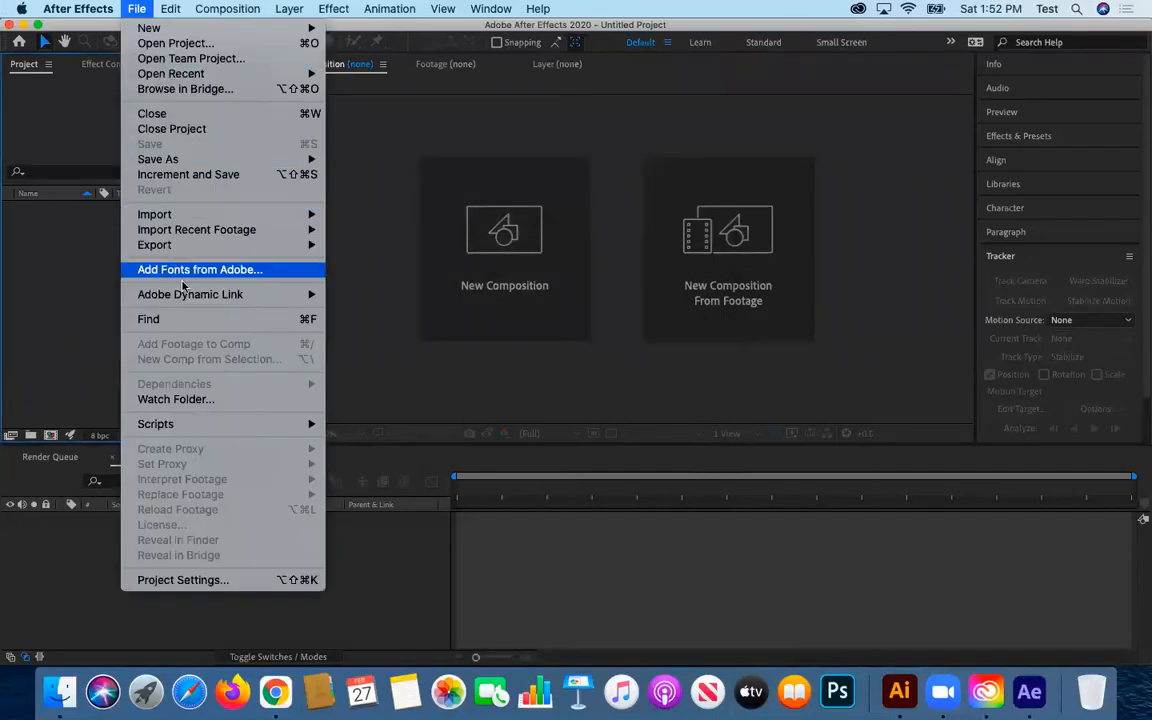
{"action": "left_click", "coordinate": [114, 286]}
- Import violet3.ai as Composition - Retain Layer Sizes and check the contents of the imported layers folder
{"action": "double_click", "coordinate": [114, 286]}
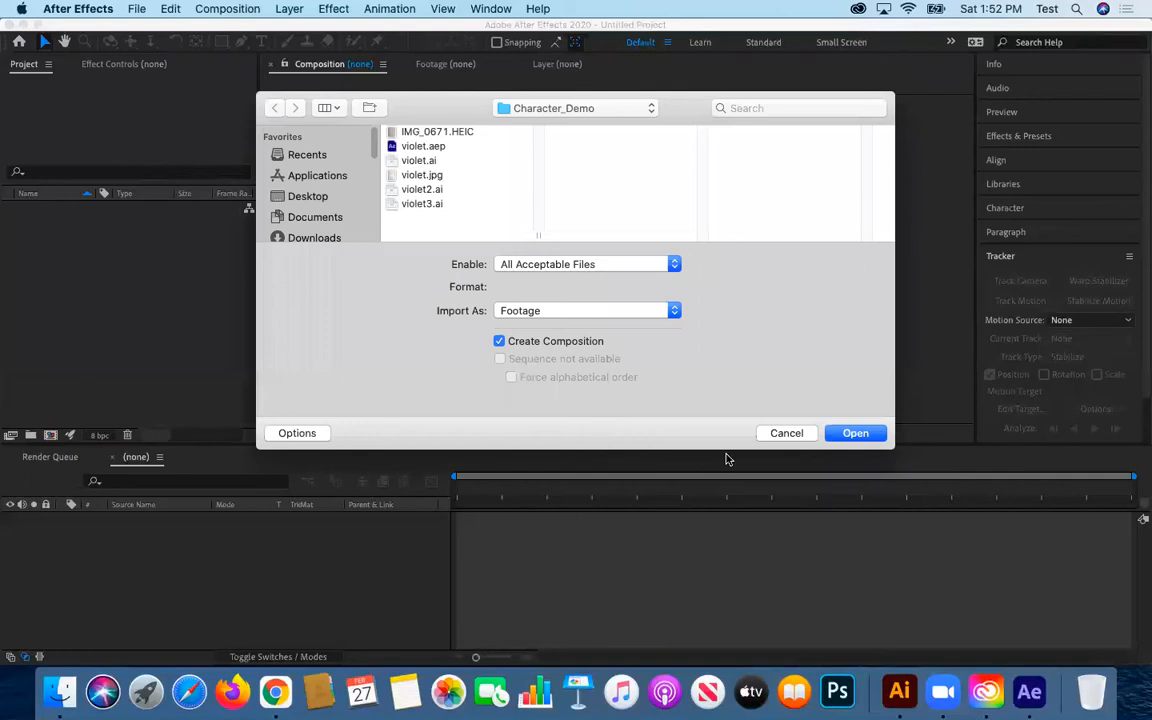
{"action": "left_click", "coordinate": [589, 311]}
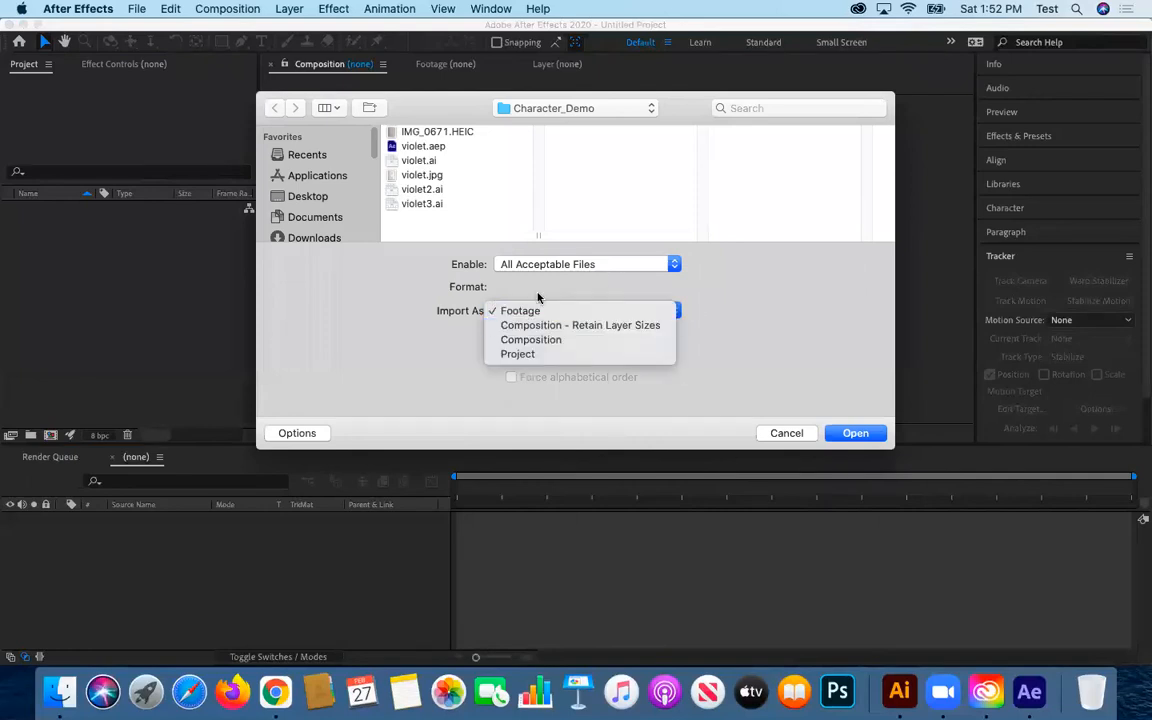
{"action": "left_click", "coordinate": [395, 304]}
{"action": "left_click", "coordinate": [422, 204]}
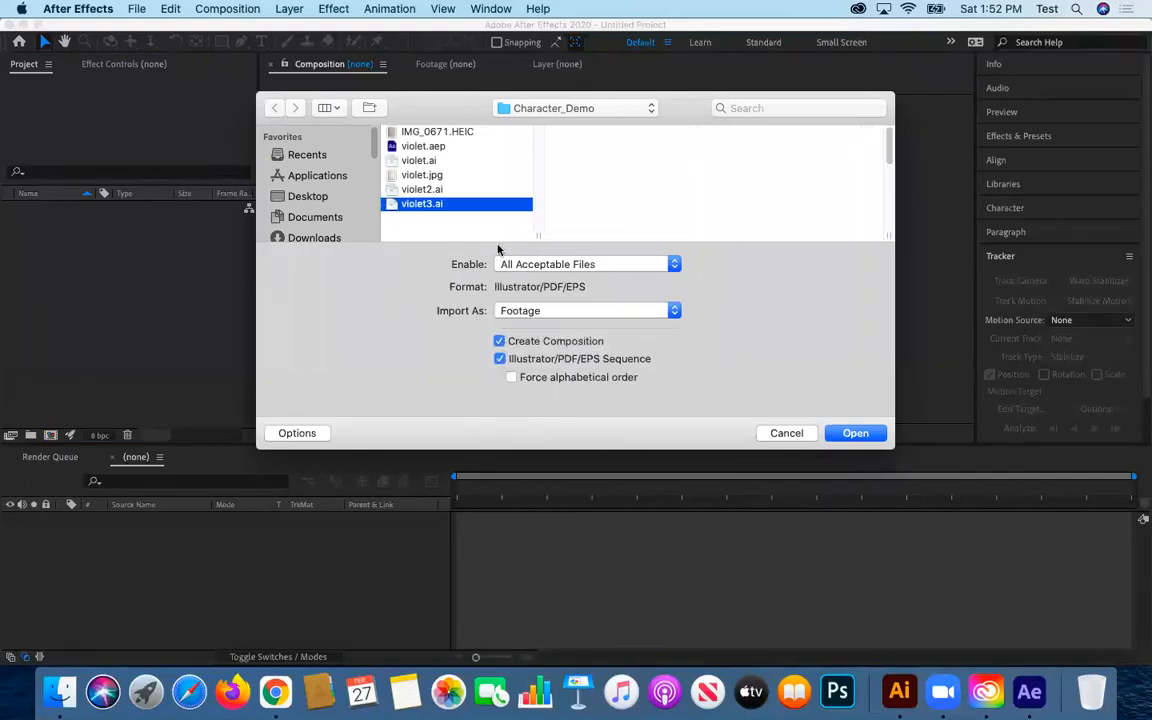
{"action": "left_click", "coordinate": [586, 310]}
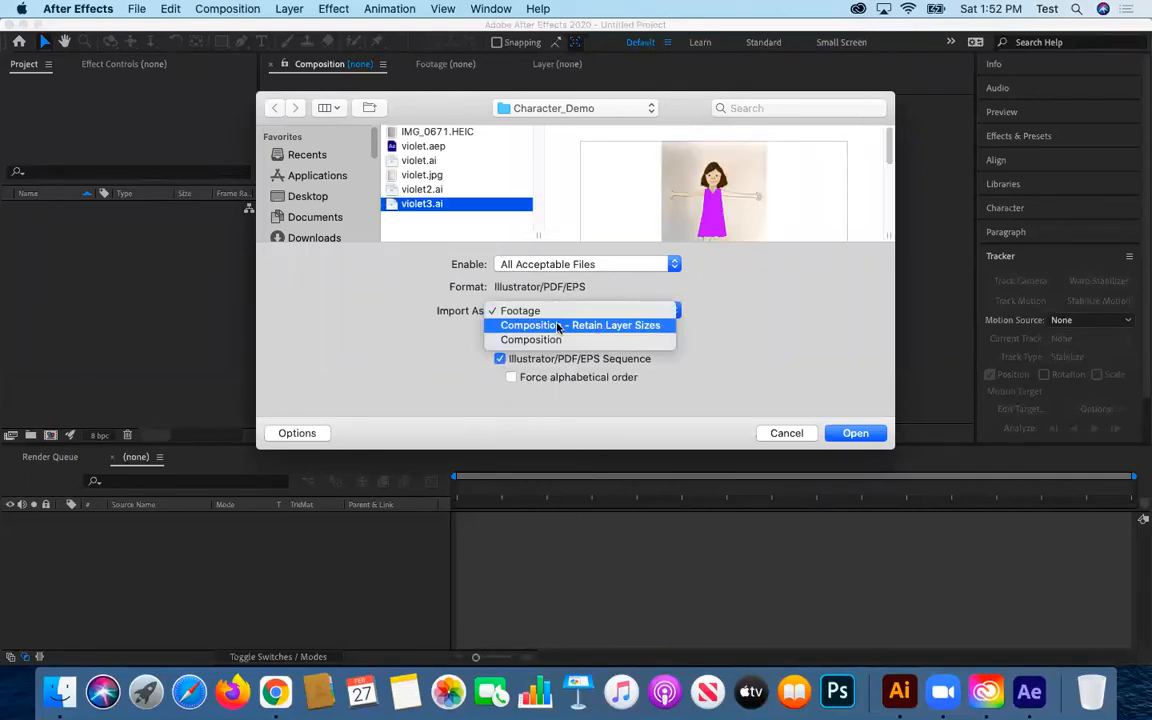
{"action": "left_click", "coordinate": [620, 325]}
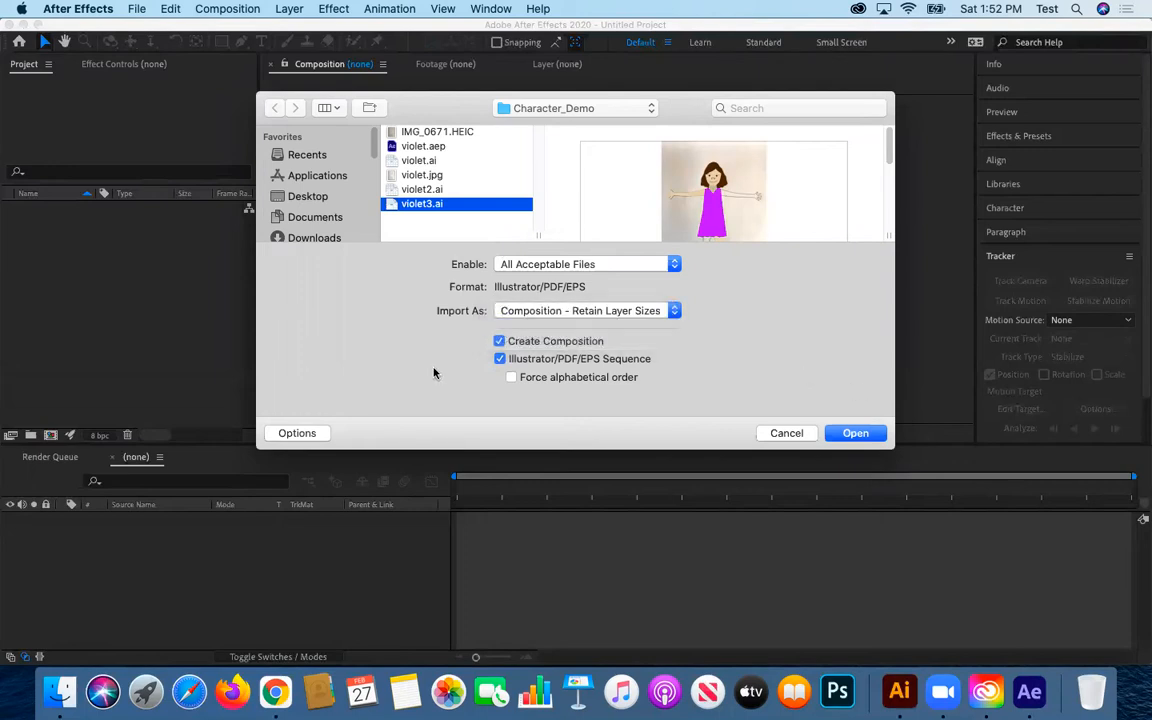
{"action": "left_click", "coordinate": [856, 433]}
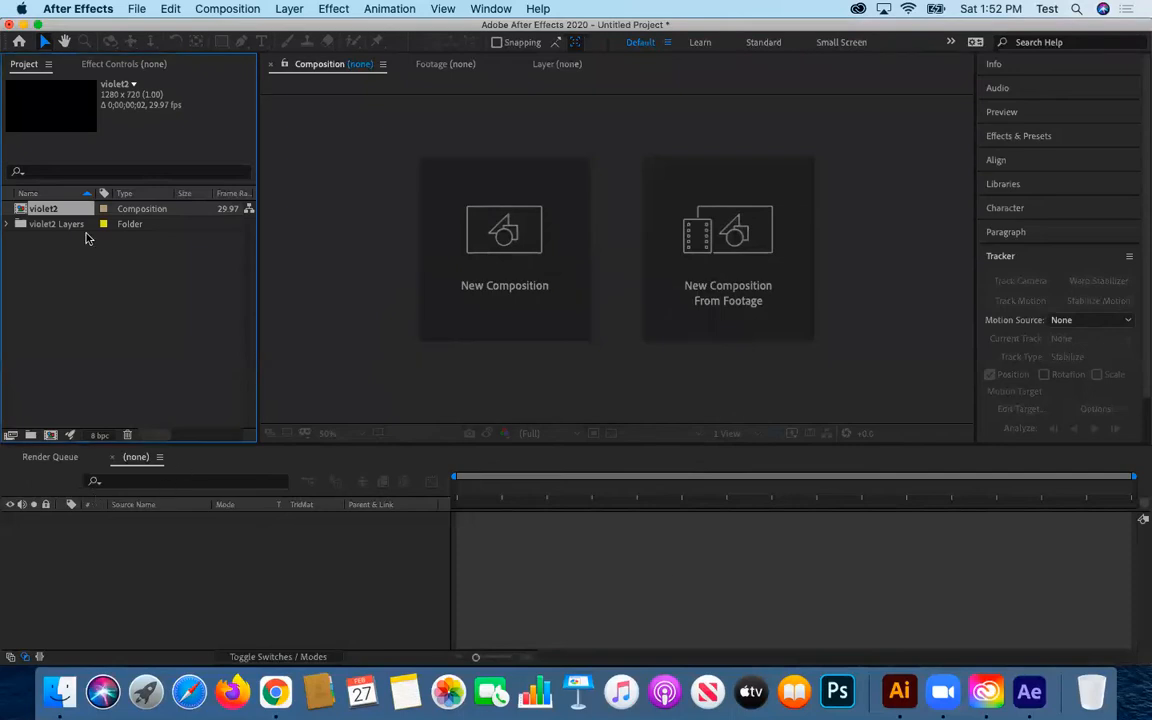
{"action": "left_click", "coordinate": [6, 225]}
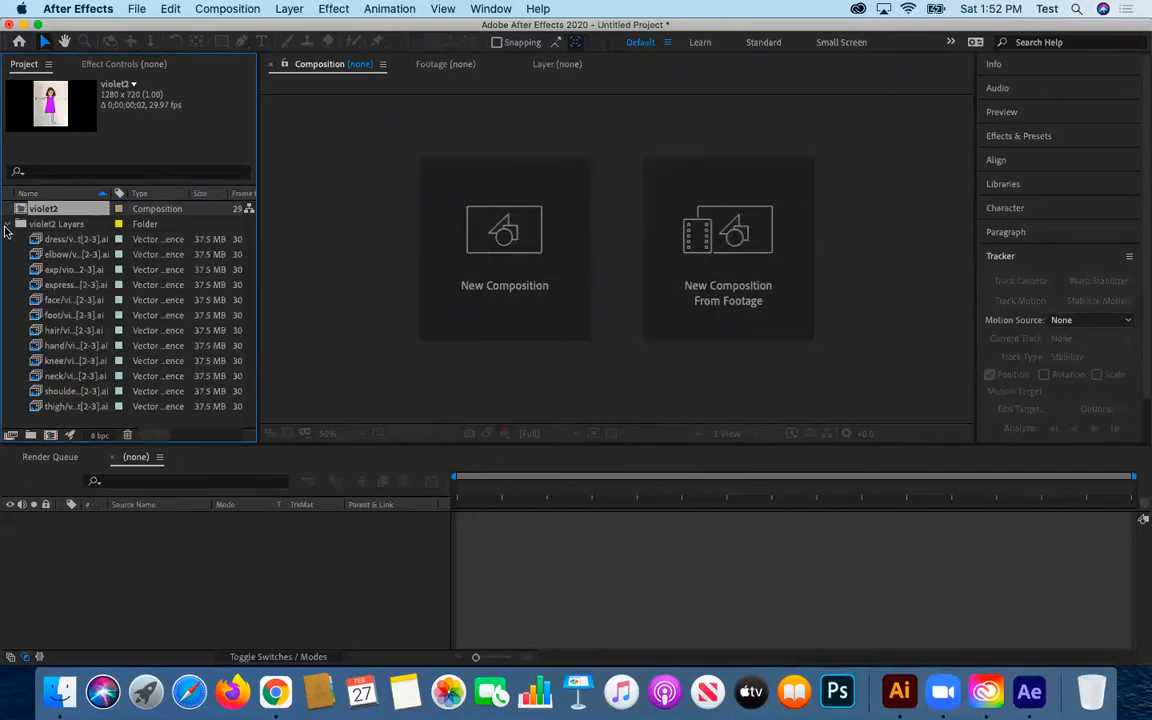
{"action": "left_click", "coordinate": [6, 225]}
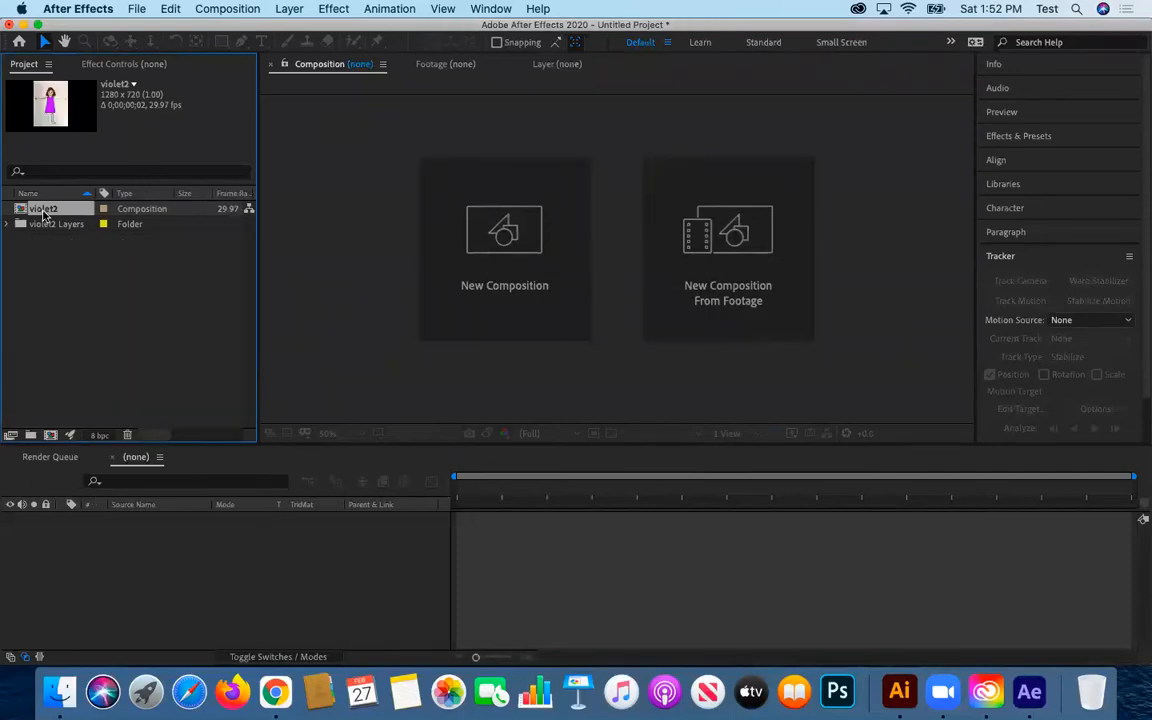
- Open the violet2 composition and view its dress layer on its own
{"action": "double_click", "coordinate": [43, 210]}
{"action": "left_click", "coordinate": [133, 521]}
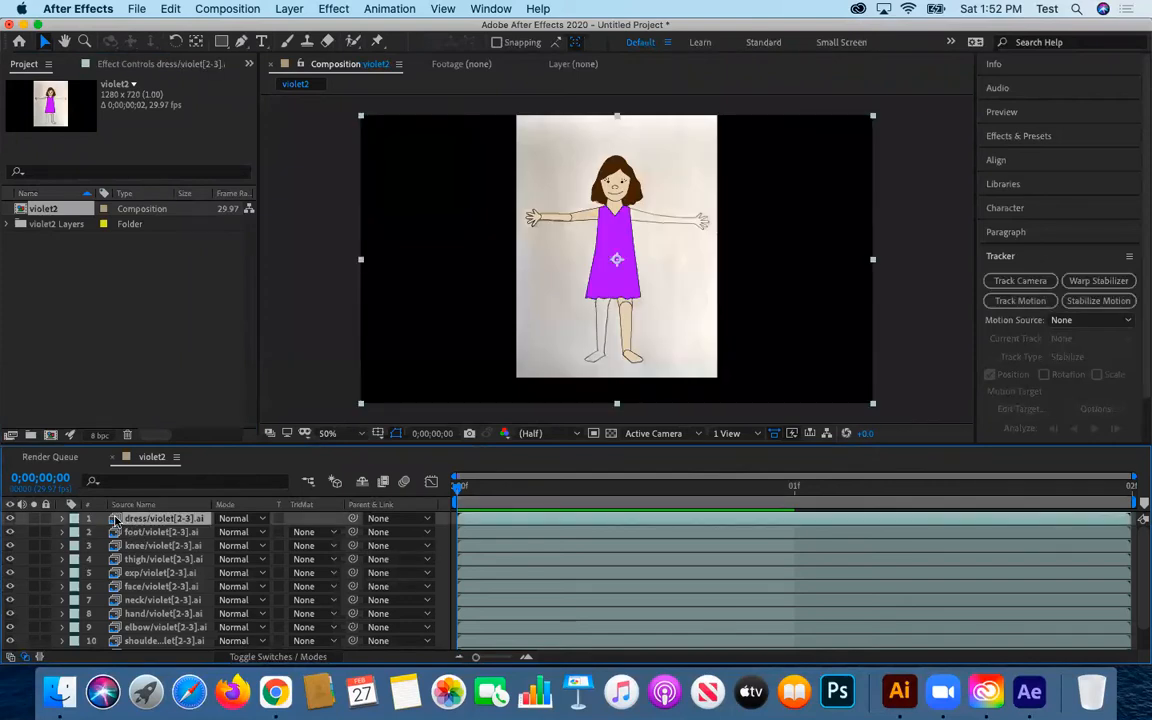
{"action": "double_click", "coordinate": [116, 521]}
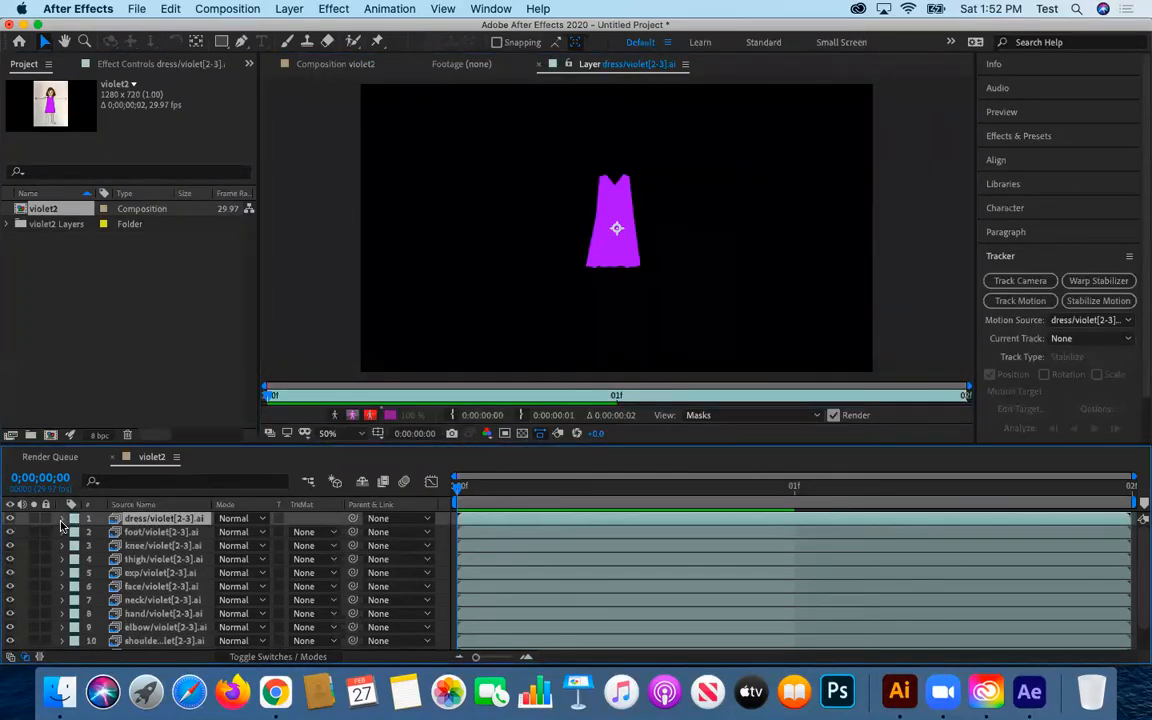
- Select all layers in the violet2 composition and create shapes from the vector layers
{"action": "scroll", "coordinate": [136, 515], "scroll_direction": "down", "scroll_amount": 2}
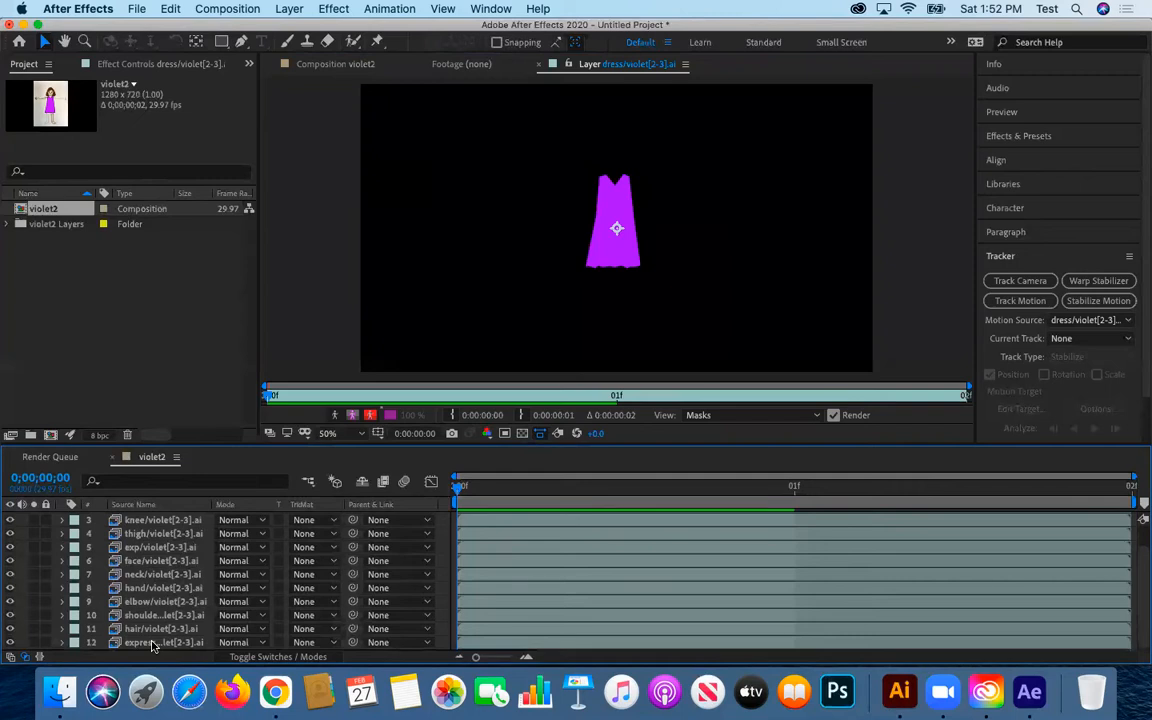
{"action": "key", "text": "super+a"}
{"action": "scroll", "coordinate": [143, 549], "scroll_direction": "up", "scroll_amount": 2}
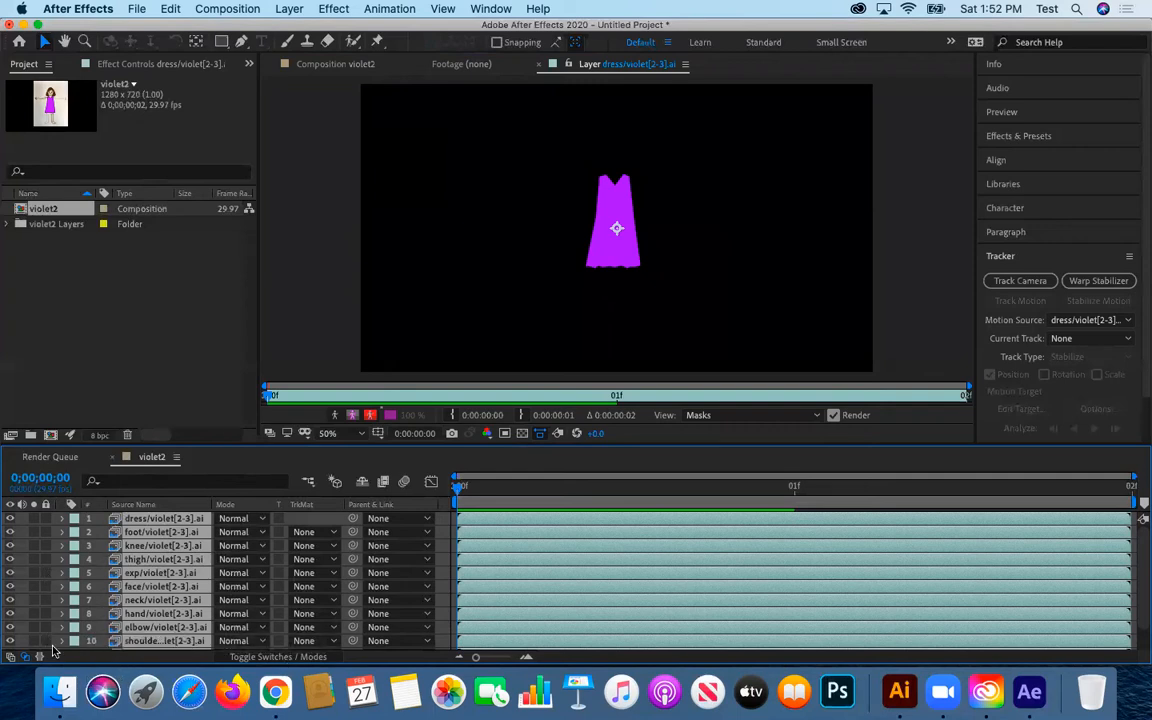
{"action": "left_click", "coordinate": [301, 8]}
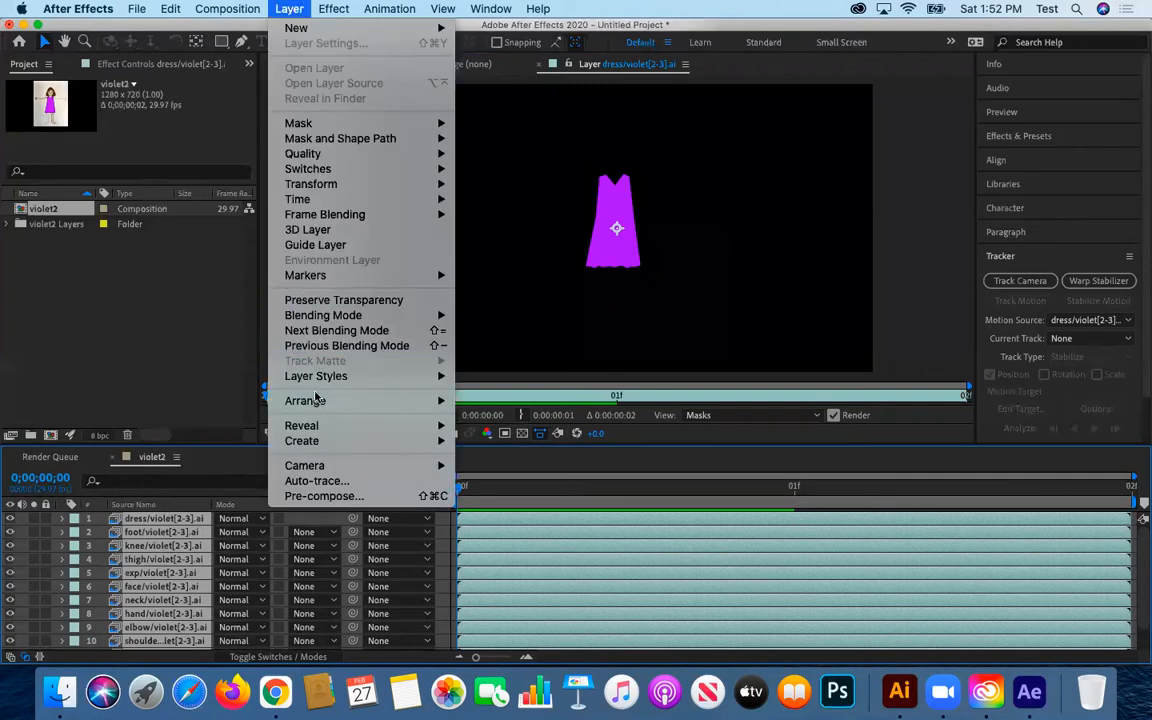
{"action": "mouse_move", "coordinate": [340, 444]}
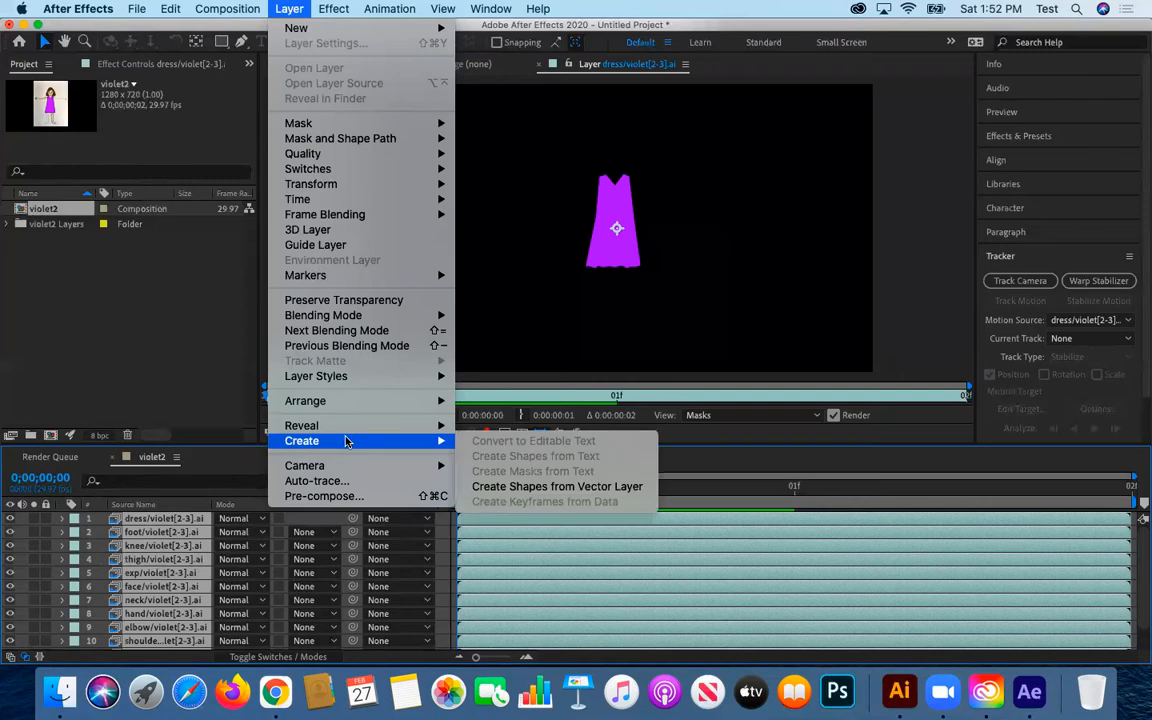
{"action": "left_click", "coordinate": [490, 489]}
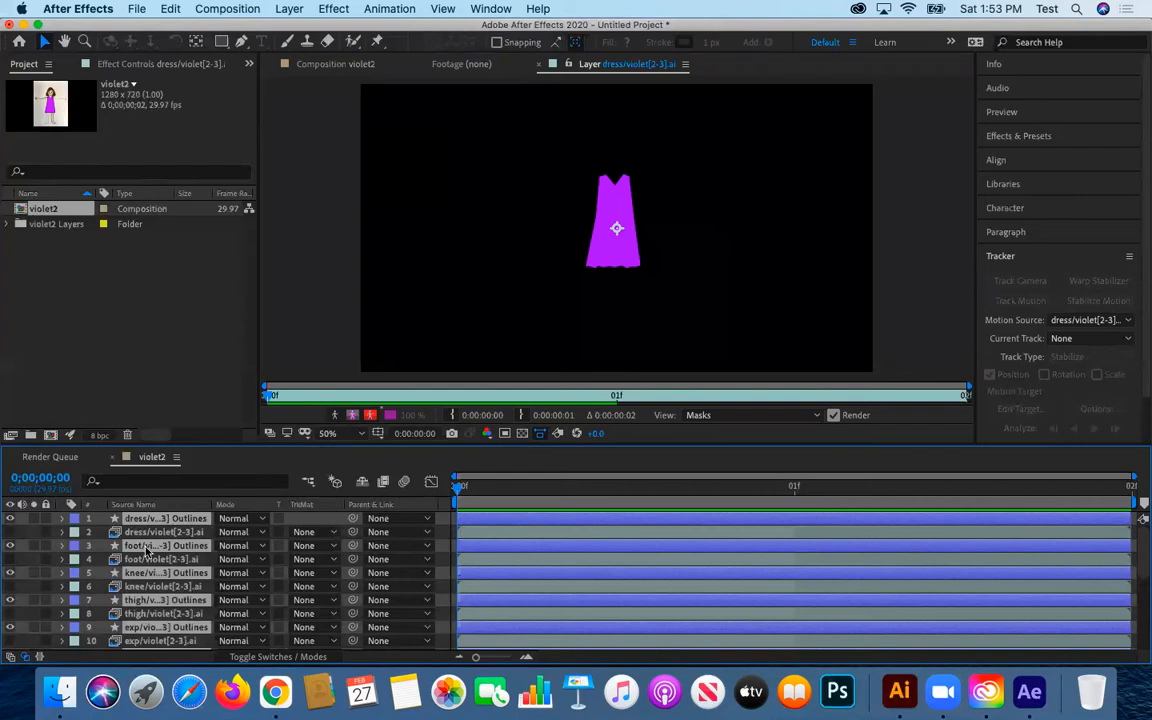
- Delete each original Illustrator layer from the violet2 timeline, from dress through expression1, keeping only the Outlines shape layers
{"action": "left_click", "coordinate": [153, 534]}
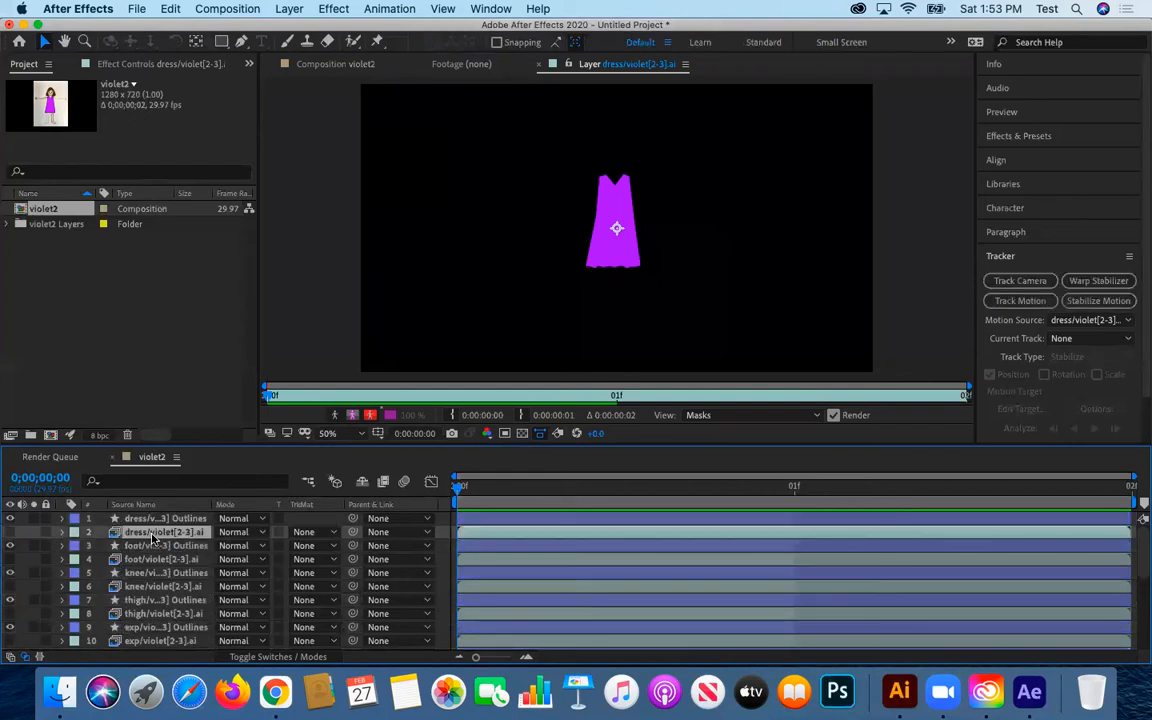
{"action": "key", "text": "Delete"}
{"action": "left_click", "coordinate": [148, 546]}
{"action": "key", "text": "Delete"}
{"action": "left_click", "coordinate": [143, 561]}
{"action": "key", "text": "Delete"}
{"action": "left_click", "coordinate": [135, 574]}
{"action": "key", "text": "Delete"}
{"action": "left_click", "coordinate": [133, 588]}
{"action": "key", "text": "Delete"}
{"action": "left_click", "coordinate": [133, 600]}
{"action": "key", "text": "Delete"}
{"action": "left_click", "coordinate": [133, 615]}
{"action": "key", "text": "Delete"}
{"action": "left_click", "coordinate": [133, 615]}
{"action": "key", "text": "Delete"}
{"action": "left_click", "coordinate": [137, 614]}
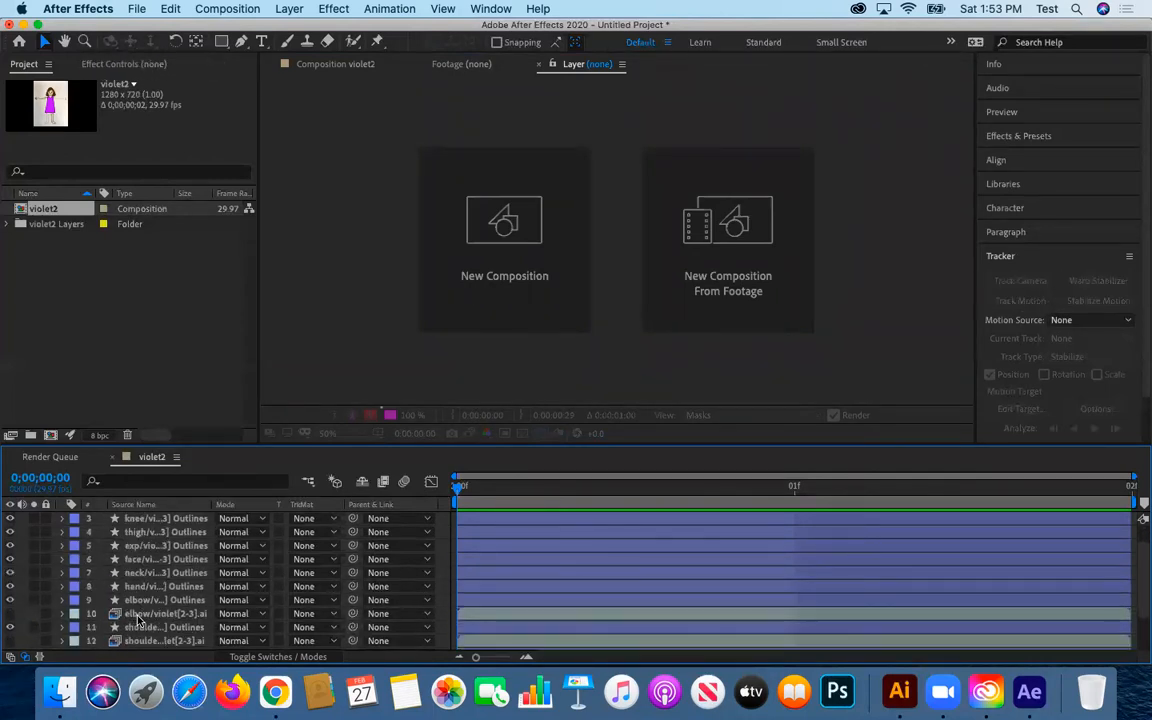
{"action": "key", "text": "Delete"}
{"action": "left_click", "coordinate": [139, 627]}
{"action": "key", "text": "Delete"}
{"action": "scroll", "coordinate": [141, 636], "scroll_direction": "down", "scroll_amount": 1}
{"action": "left_click", "coordinate": [143, 643]}
{"action": "key", "text": "Delete"}
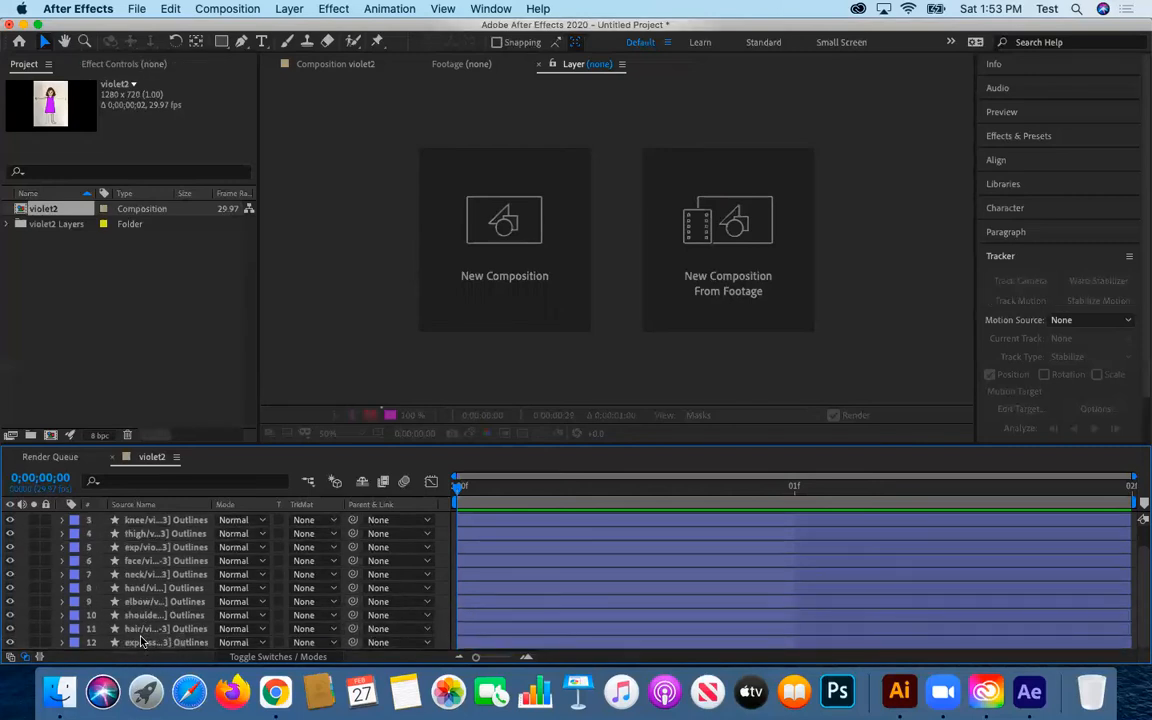
- Return to the violet2 composition view, toggle the expression1 Outlines layer's visibility to check it, and delete that layer
{"action": "left_click", "coordinate": [140, 644]}
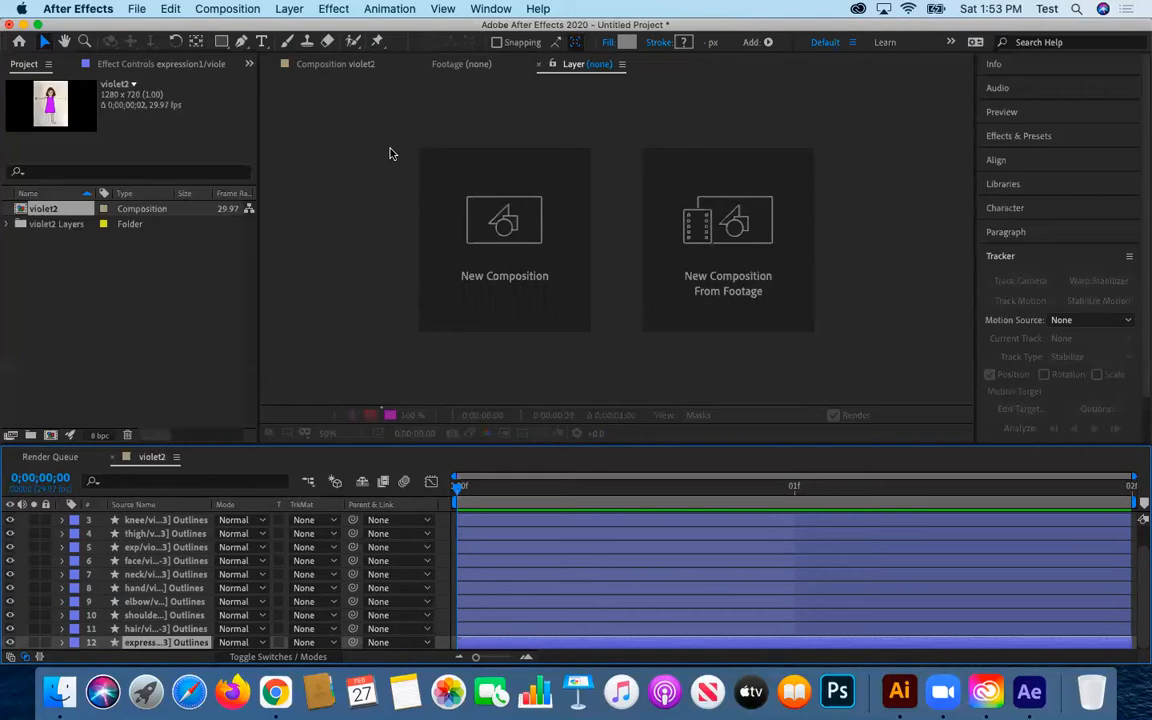
{"action": "left_click", "coordinate": [335, 64]}
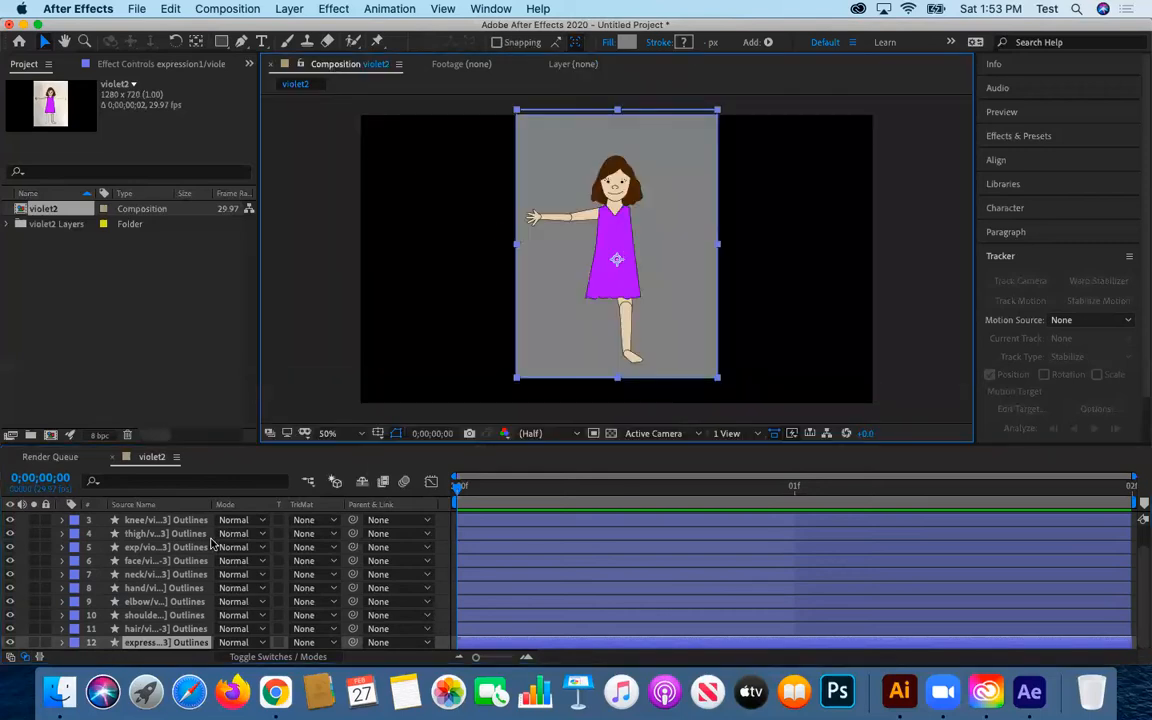
{"action": "left_click", "coordinate": [10, 644]}
{"action": "left_click", "coordinate": [10, 644]}
{"action": "left_click", "coordinate": [10, 644]}
{"action": "left_click", "coordinate": [10, 644]}
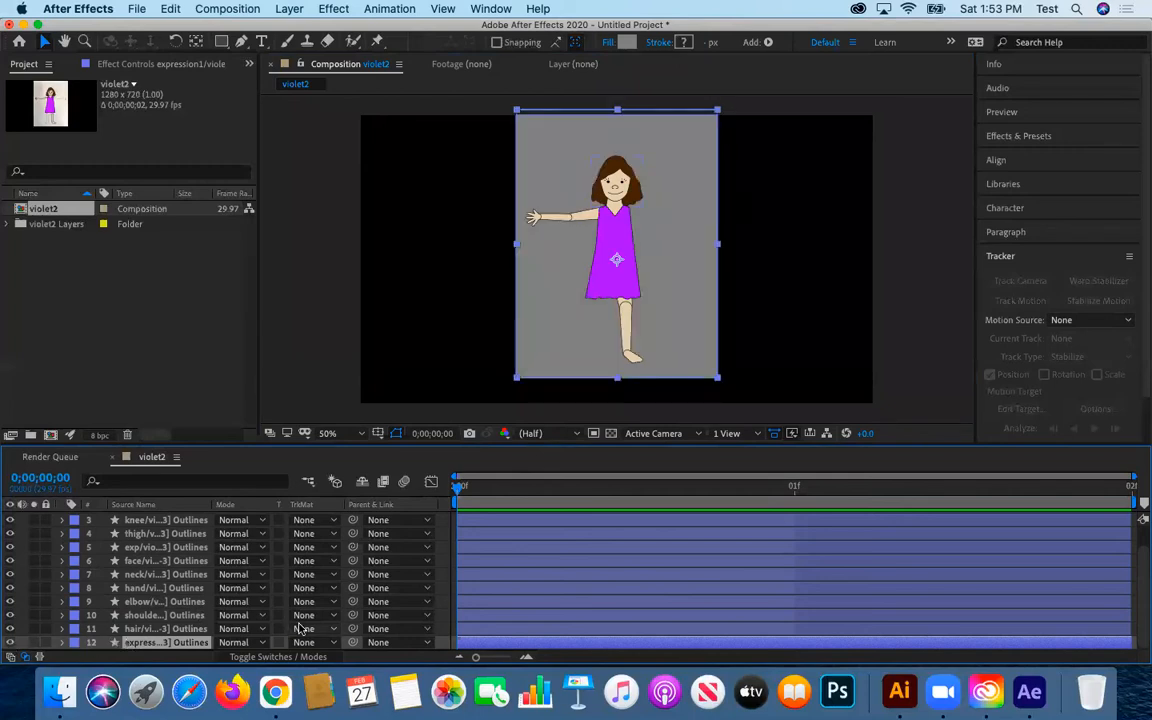
{"action": "key", "text": "Delete"}
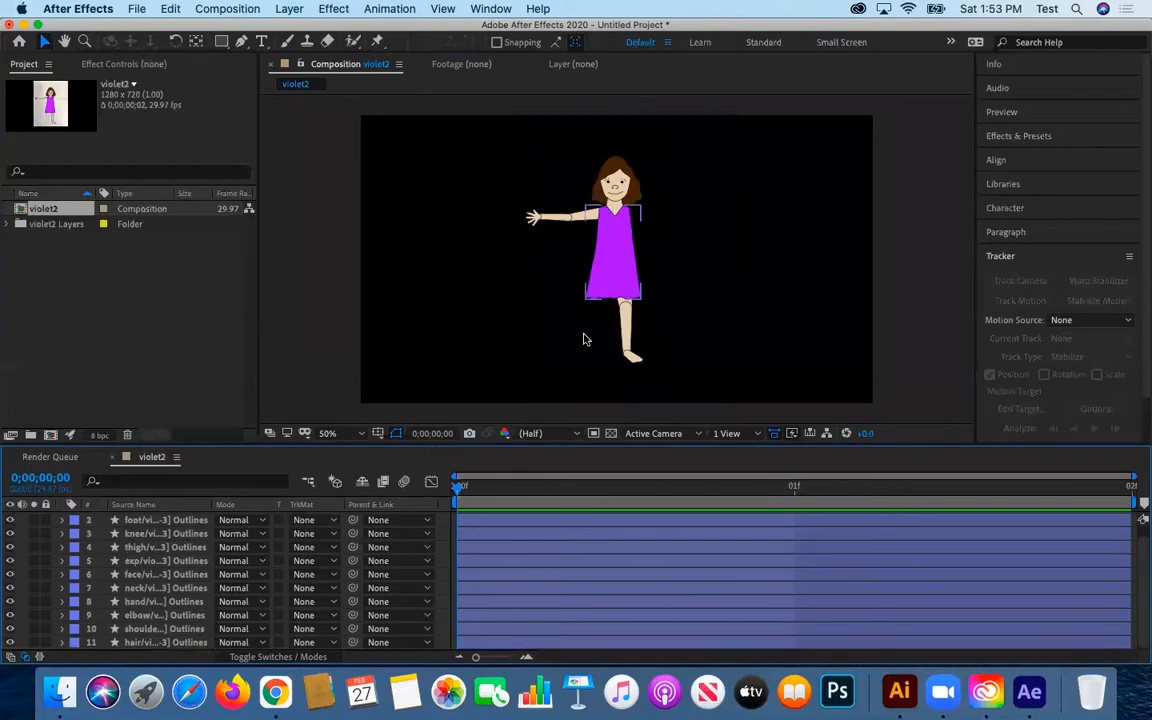
- Select all the Outlines layers in the timeline from dress through hair
{"action": "key", "text": "slash"}
{"action": "scroll", "coordinate": [624, 304], "scroll_direction": "down", "scroll_amount": 1}
{"action": "scroll", "coordinate": [619, 314], "scroll_direction": "up", "scroll_amount": 1}
{"action": "scroll", "coordinate": [645, 116], "scroll_direction": "down", "scroll_amount": 1}
{"action": "left_click", "coordinate": [162, 521]}
{"action": "scroll", "coordinate": [165, 527], "scroll_direction": "up", "scroll_amount": 1}
{"action": "left_click", "coordinate": [162, 519]}
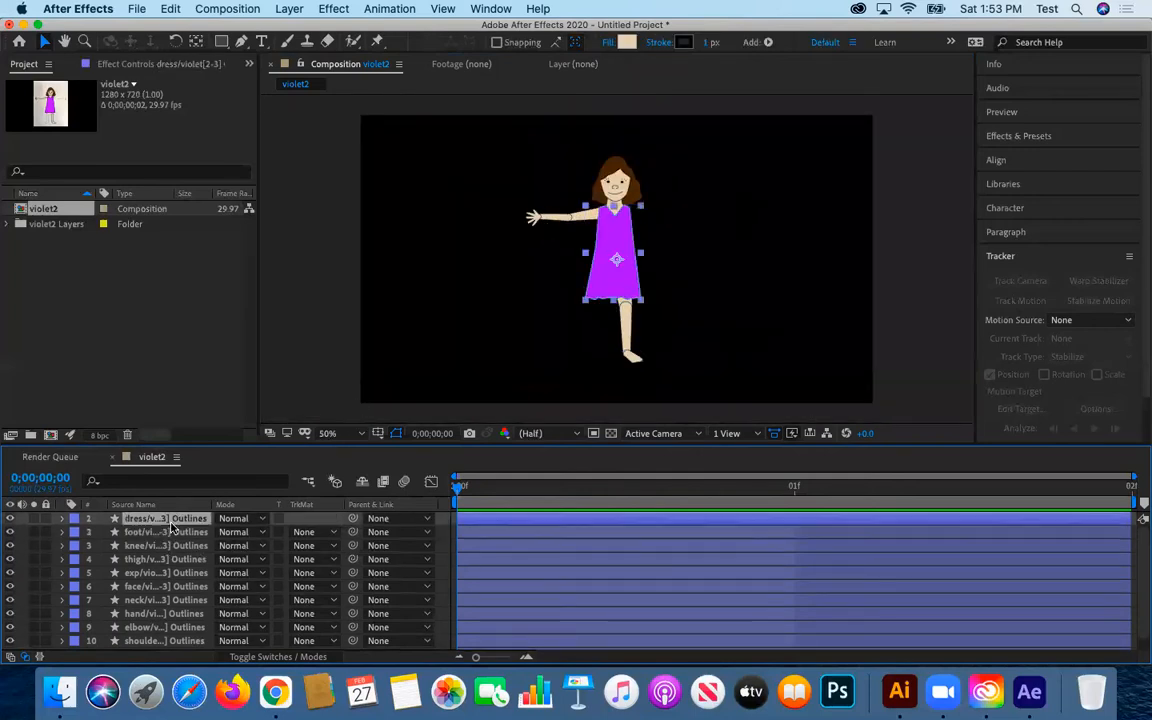
{"action": "scroll", "coordinate": [160, 538], "scroll_direction": "down", "scroll_amount": 1}
{"action": "left_click", "coordinate": [172, 643], "text": "shift"}
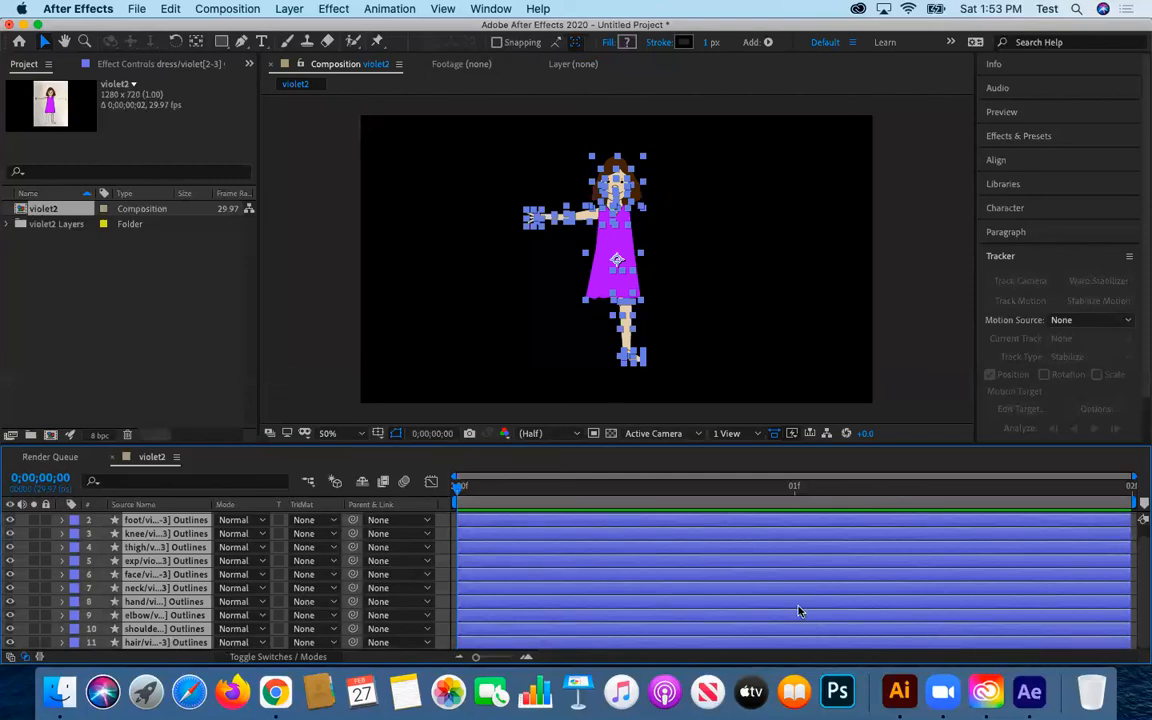
{"action": "left_click", "coordinate": [660, 42]}
{"action": "left_click", "coordinate": [492, 307]}
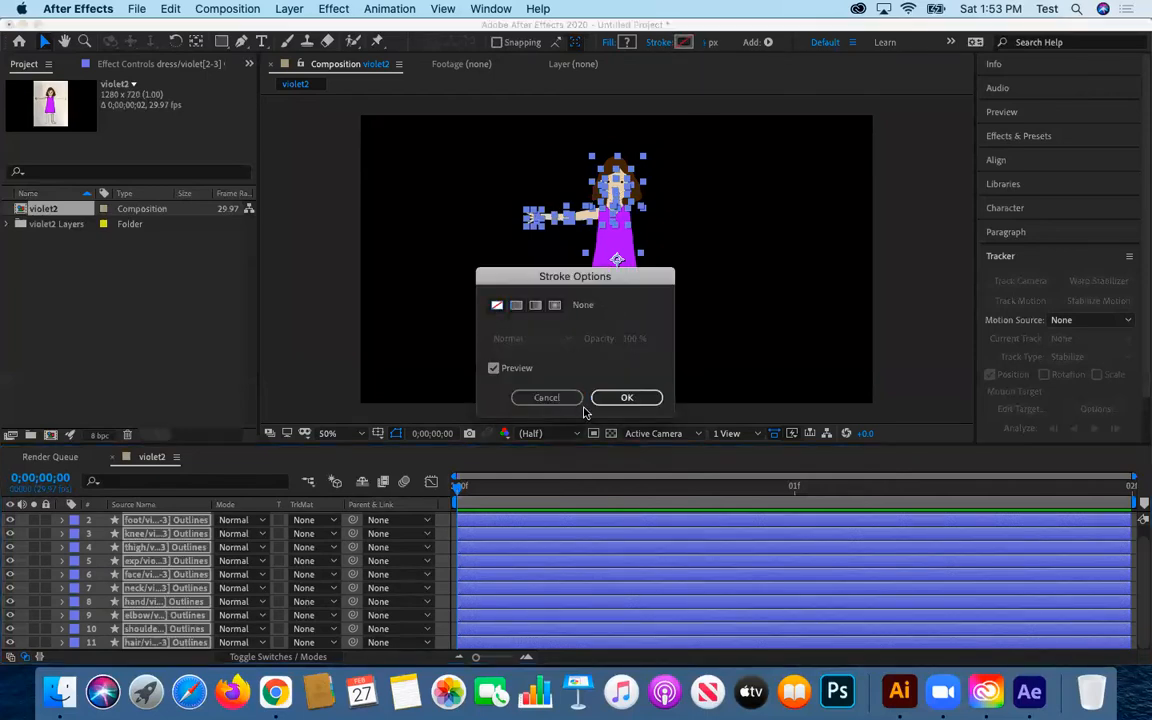
{"action": "left_click", "coordinate": [547, 399]}
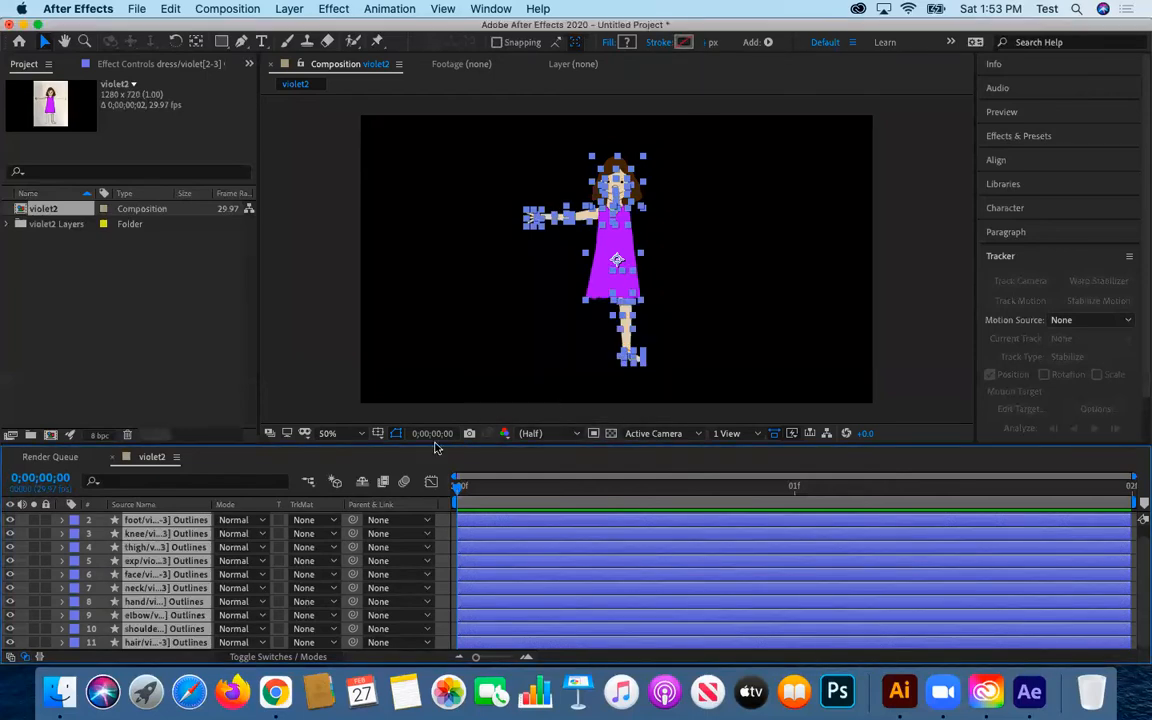
- Exclude the exp Outlines layer from the selection, set the remaining shape layers' stroke to None and deselect them
{"action": "left_click", "coordinate": [170, 563], "text": "super"}
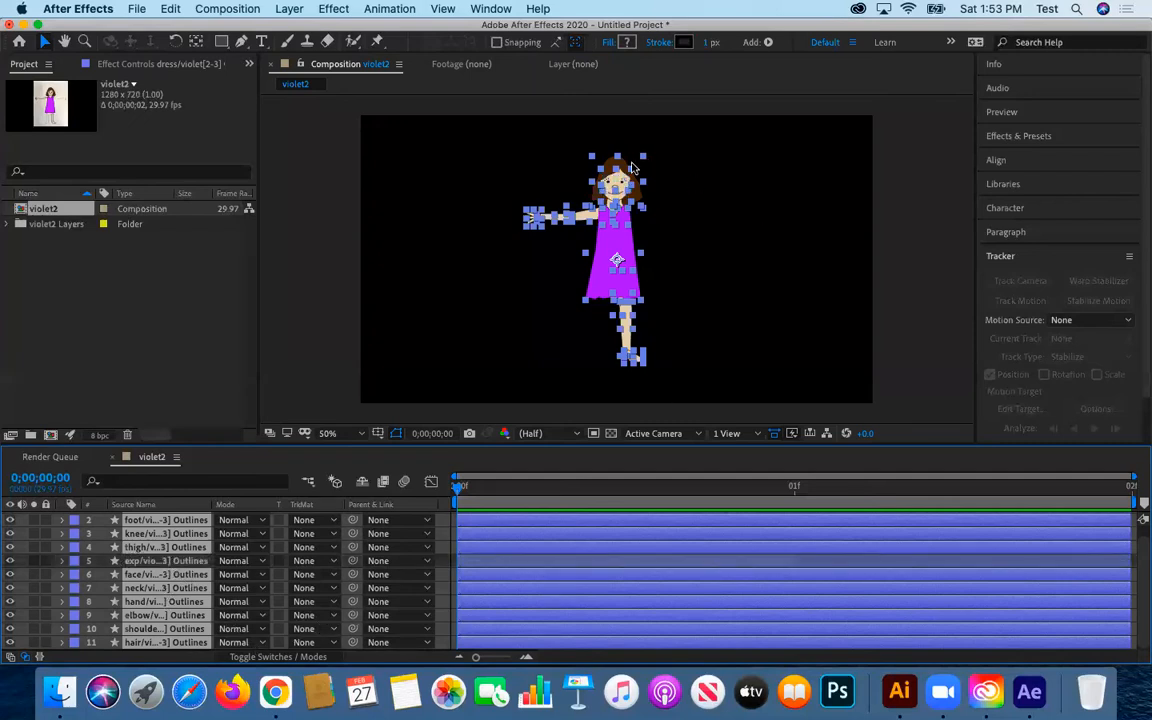
{"action": "left_click", "coordinate": [657, 42]}
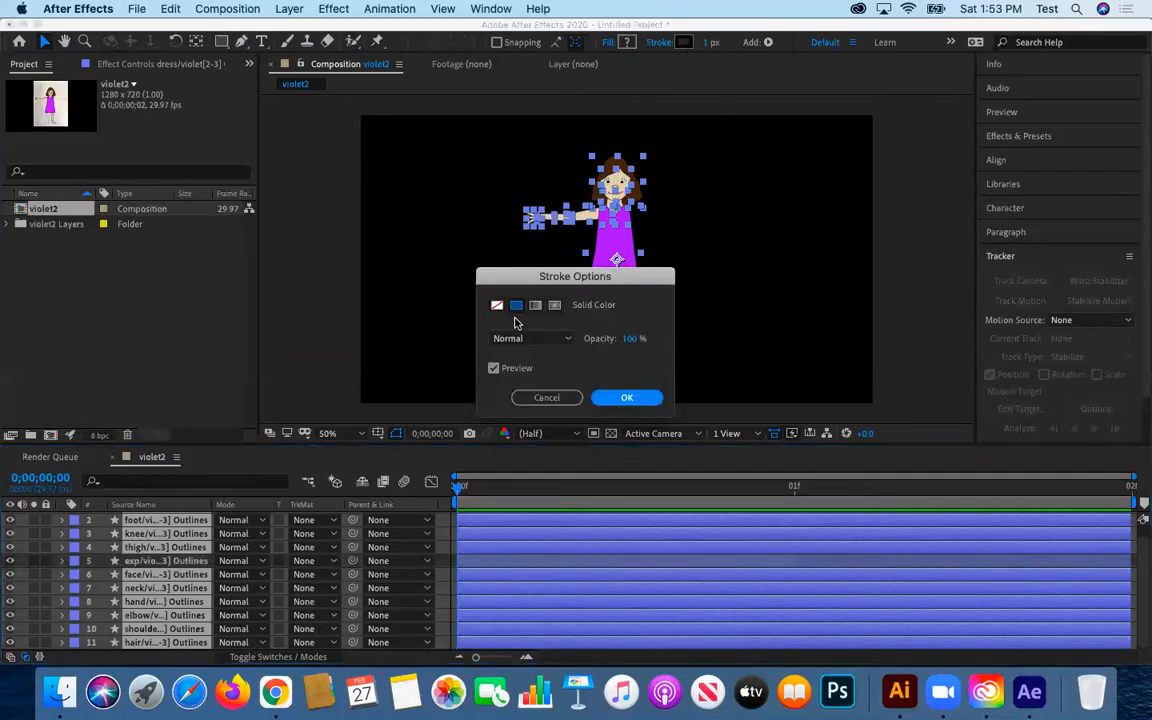
{"action": "left_click", "coordinate": [494, 305]}
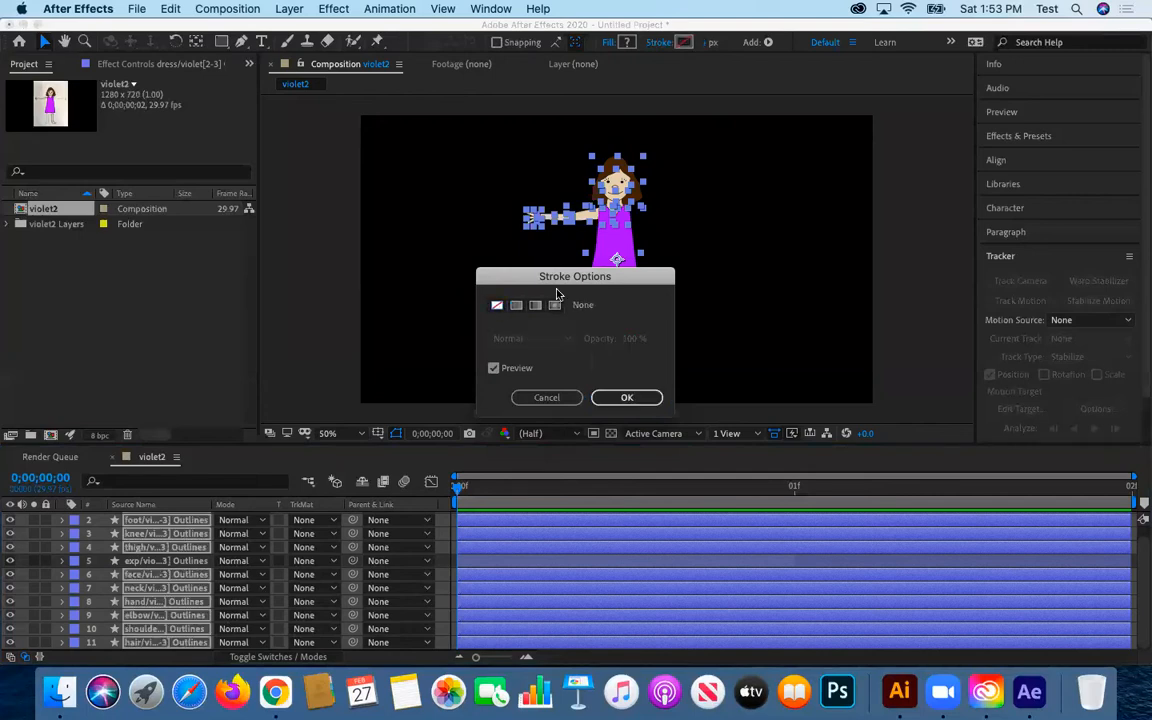
{"action": "left_click", "coordinate": [624, 397]}
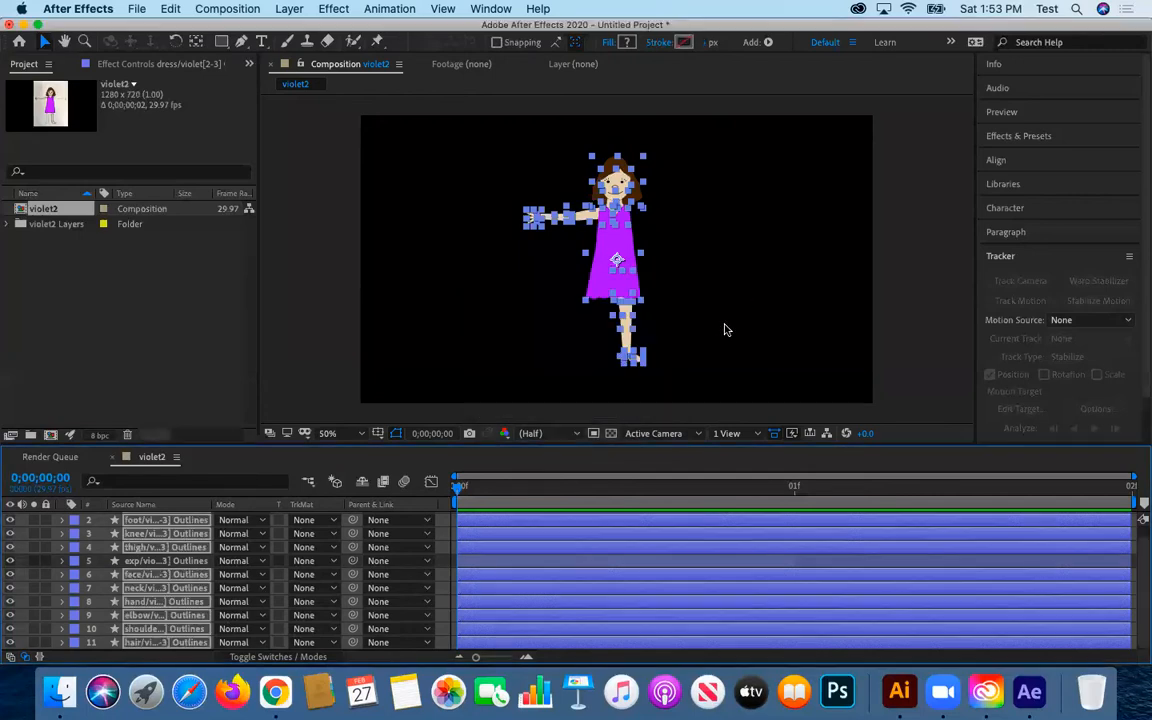
{"action": "left_click", "coordinate": [725, 327]}
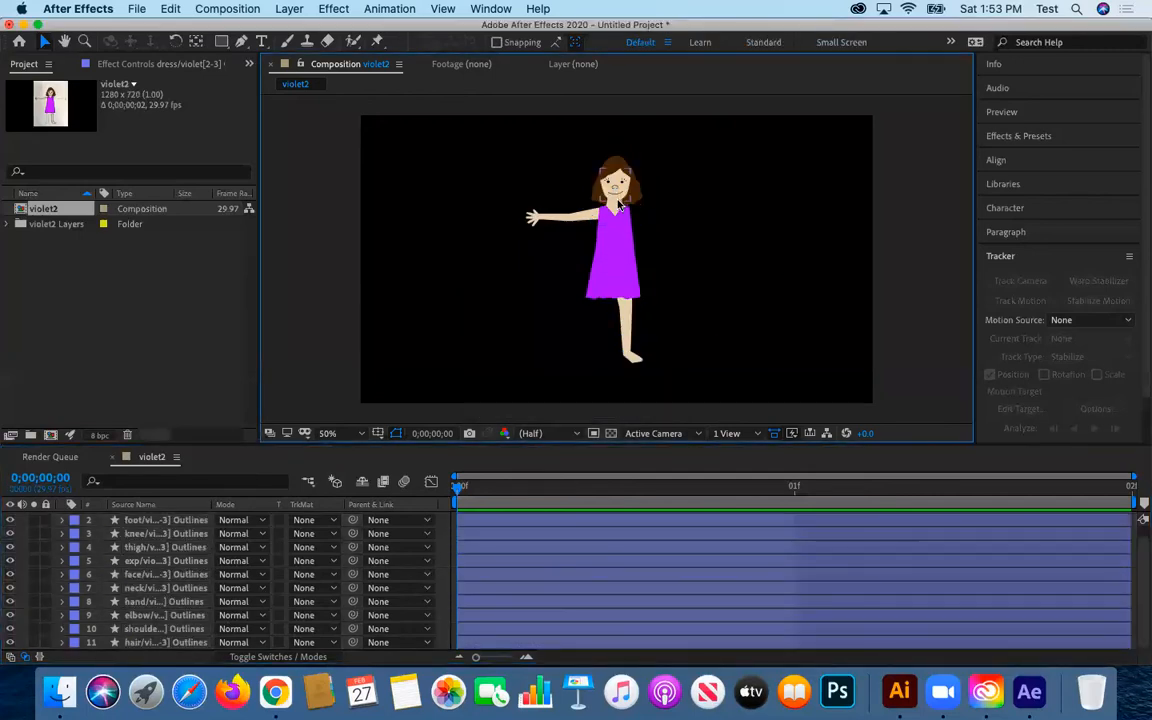
- Adjust the neck Outlines layer's fill to a skin tone and deselect the layer
{"action": "scroll", "coordinate": [108, 551], "scroll_direction": "up", "scroll_amount": 1}
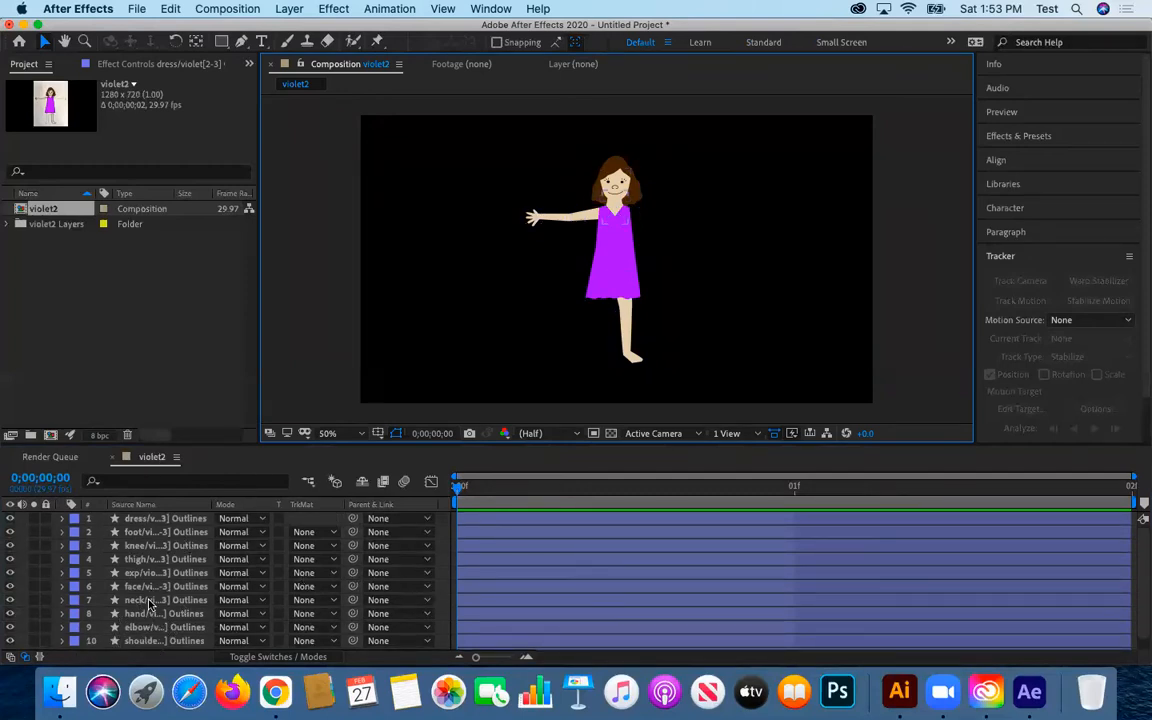
{"action": "left_click", "coordinate": [148, 602]}
{"action": "left_click", "coordinate": [626, 42]}
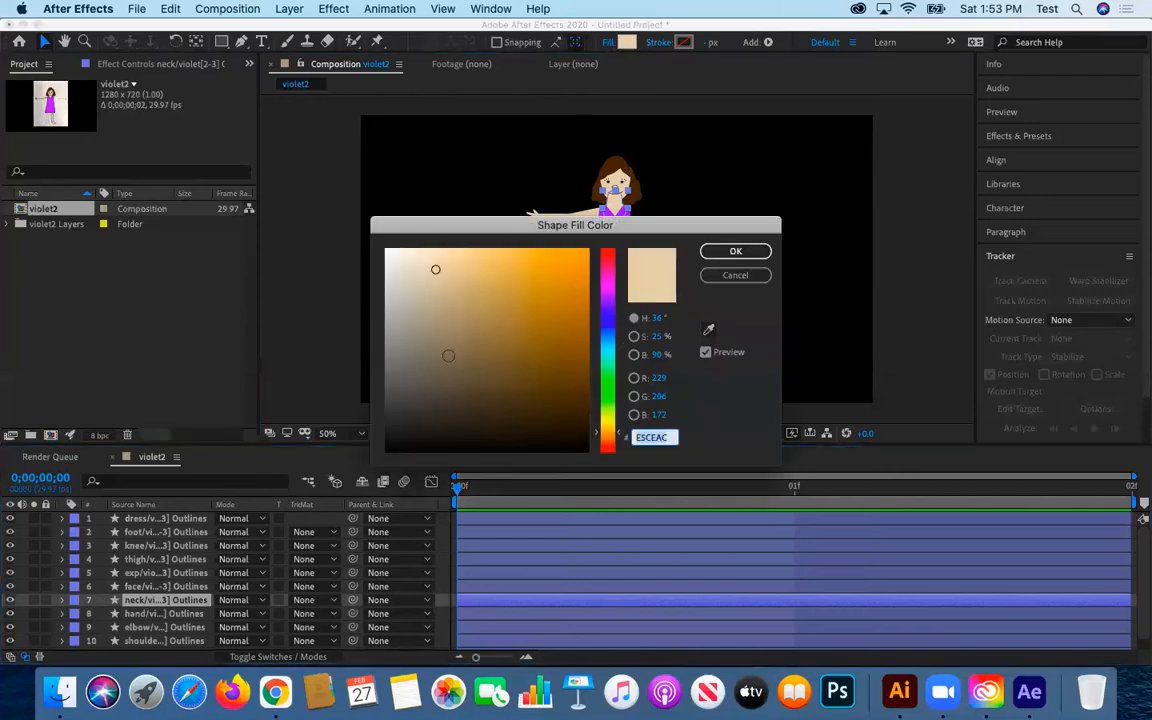
{"action": "left_click", "coordinate": [736, 251]}
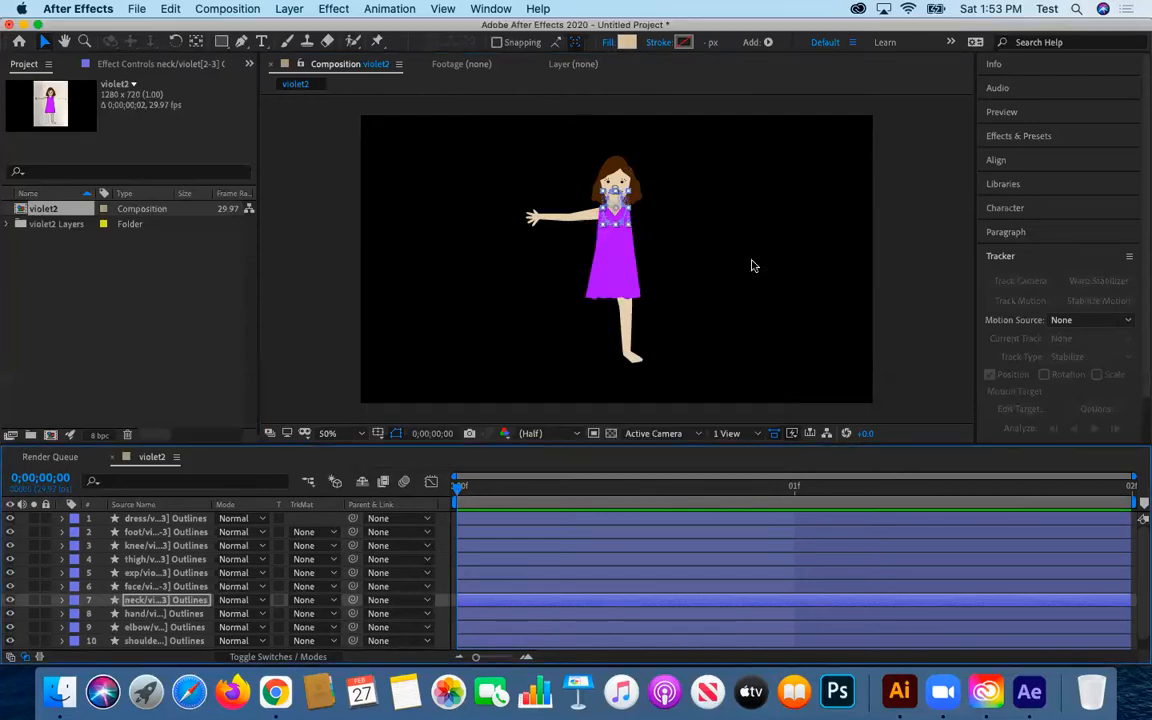
{"action": "left_click", "coordinate": [753, 266]}
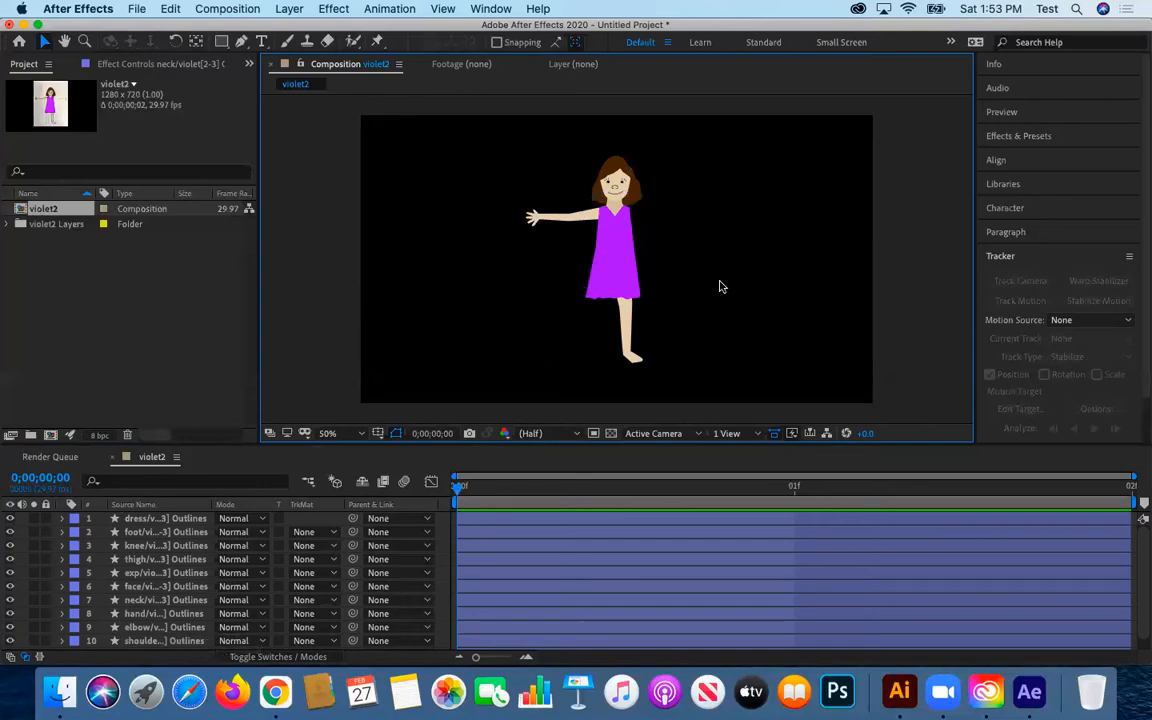
{"action": "left_click", "coordinate": [84, 41]}
{"action": "left_click", "coordinate": [597, 191]}
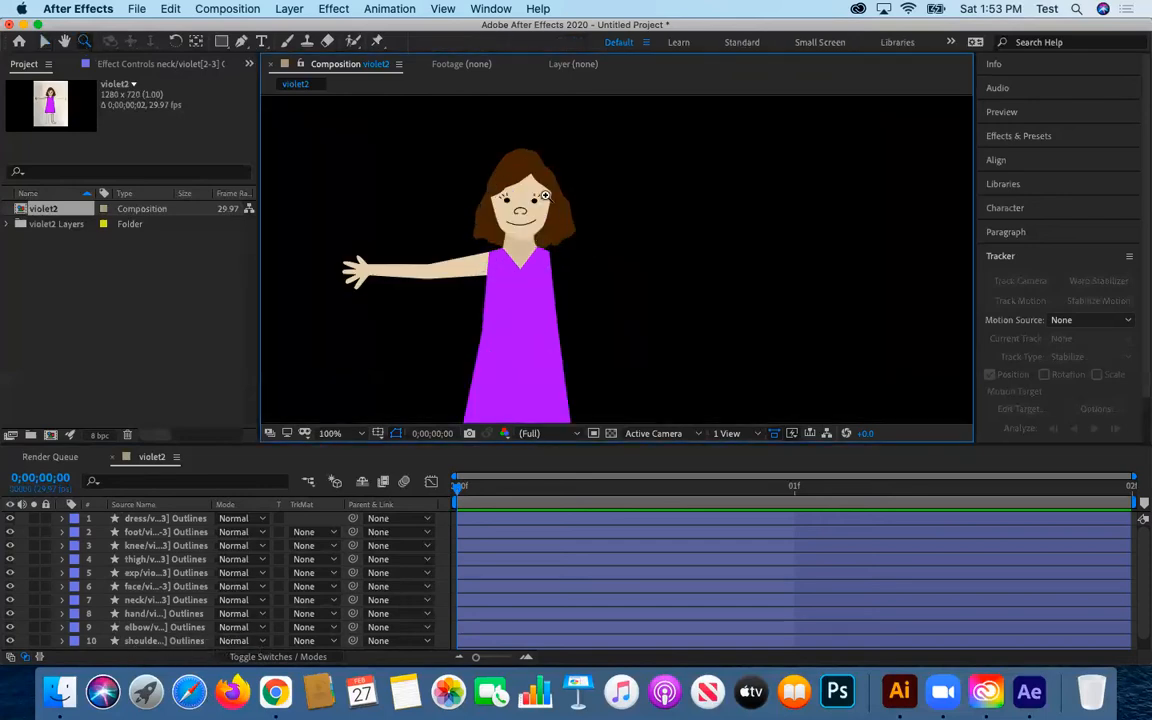
{"action": "left_click", "coordinate": [447, 208]}
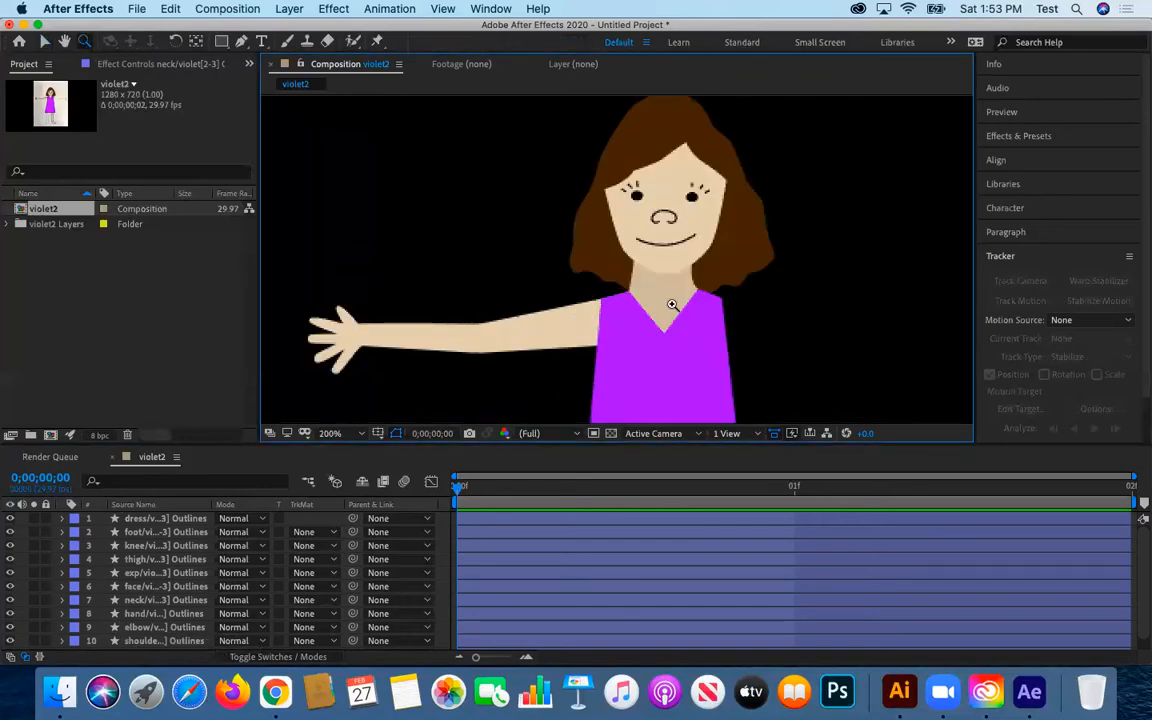
{"action": "right_click", "coordinate": [729, 277]}
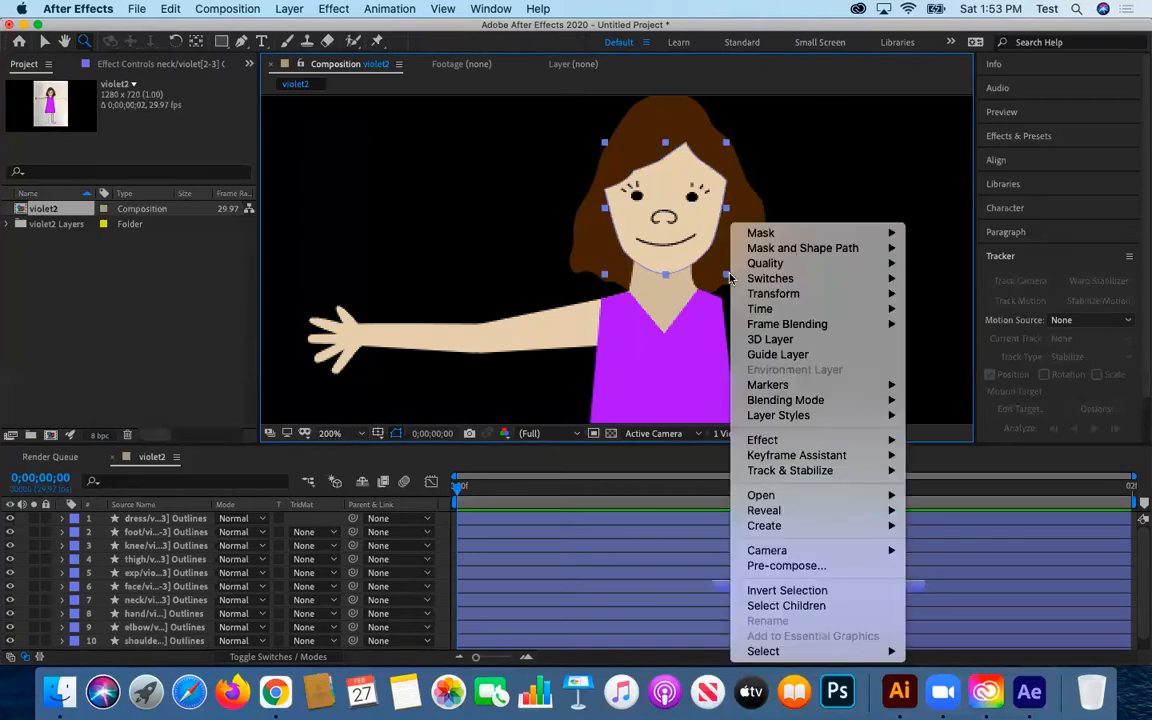
{"action": "left_click", "coordinate": [541, 279]}
{"action": "left_click", "coordinate": [703, 289], "text": "alt"}
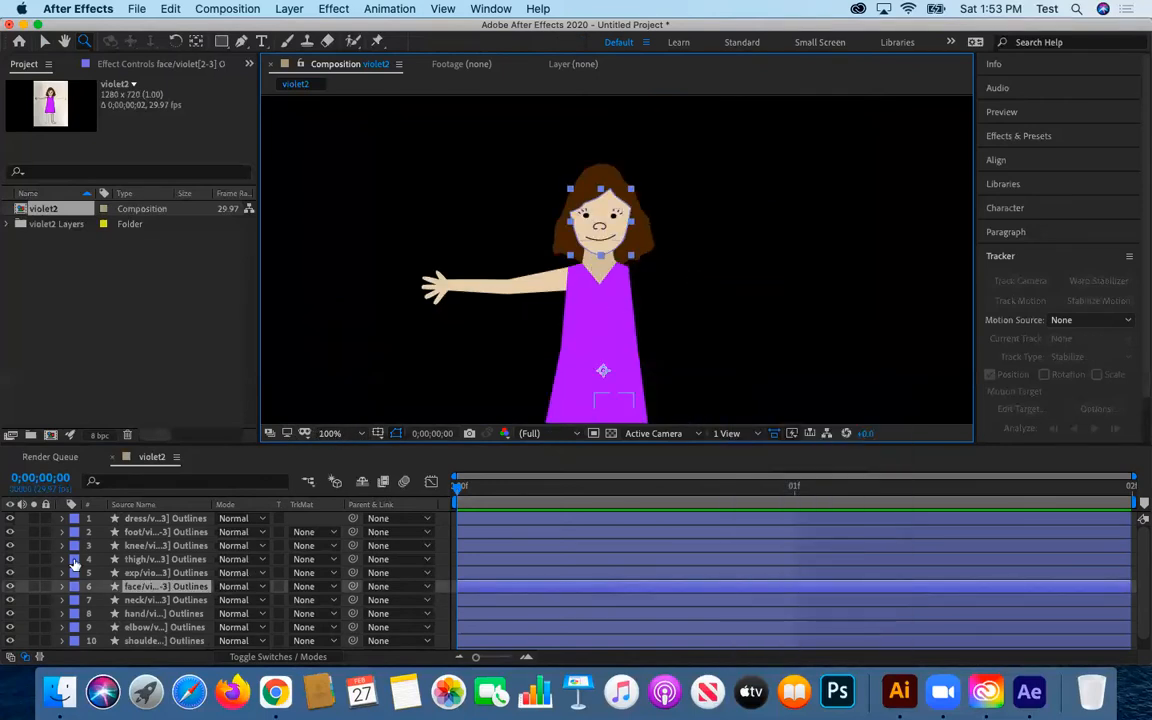
{"action": "left_click", "coordinate": [45, 41]}
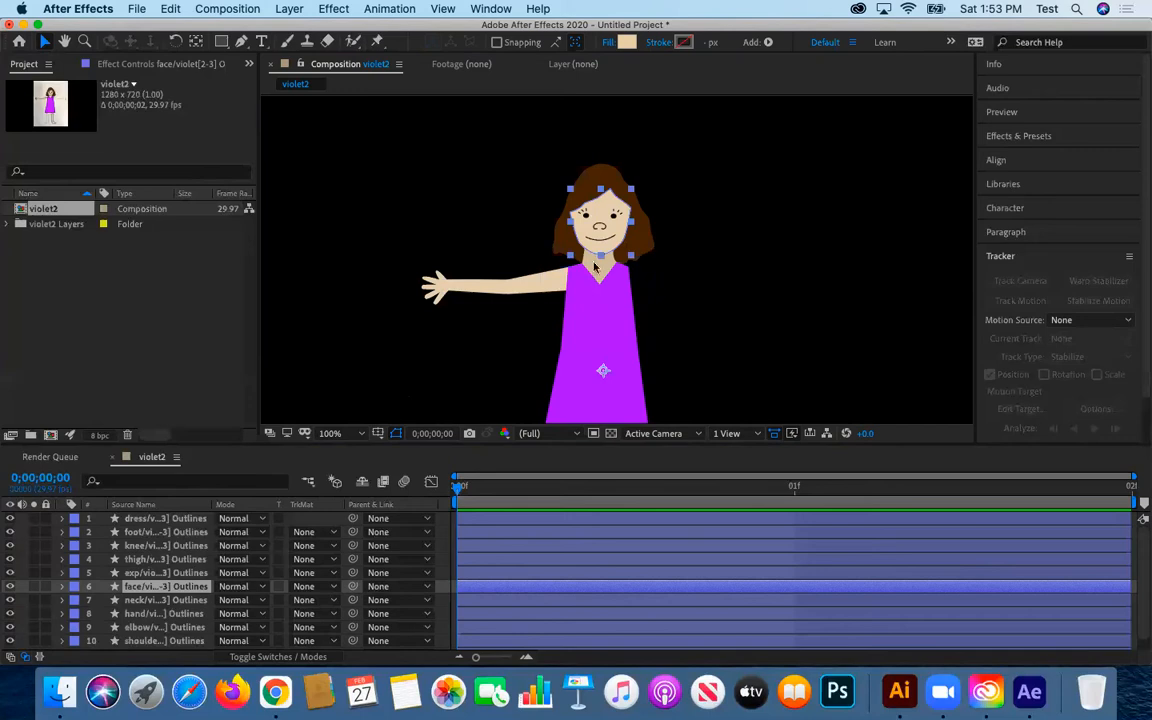
{"action": "left_click", "coordinate": [183, 588]}
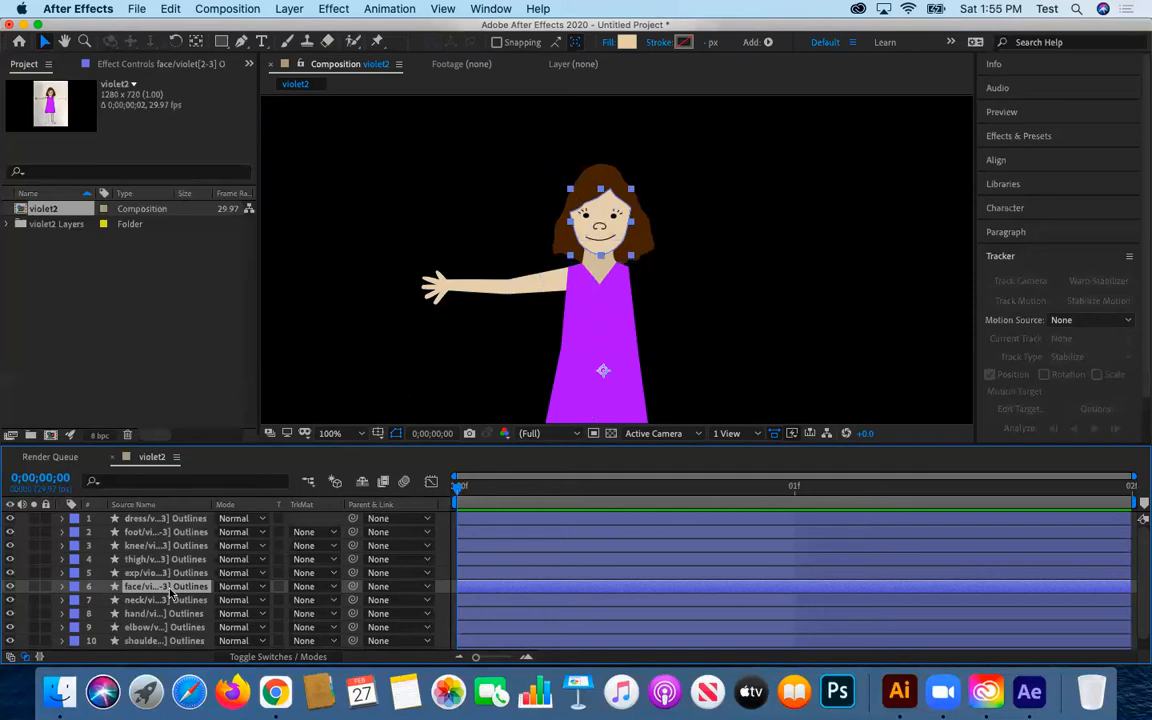
{"action": "key", "text": "r"}
{"action": "key", "text": "r"}
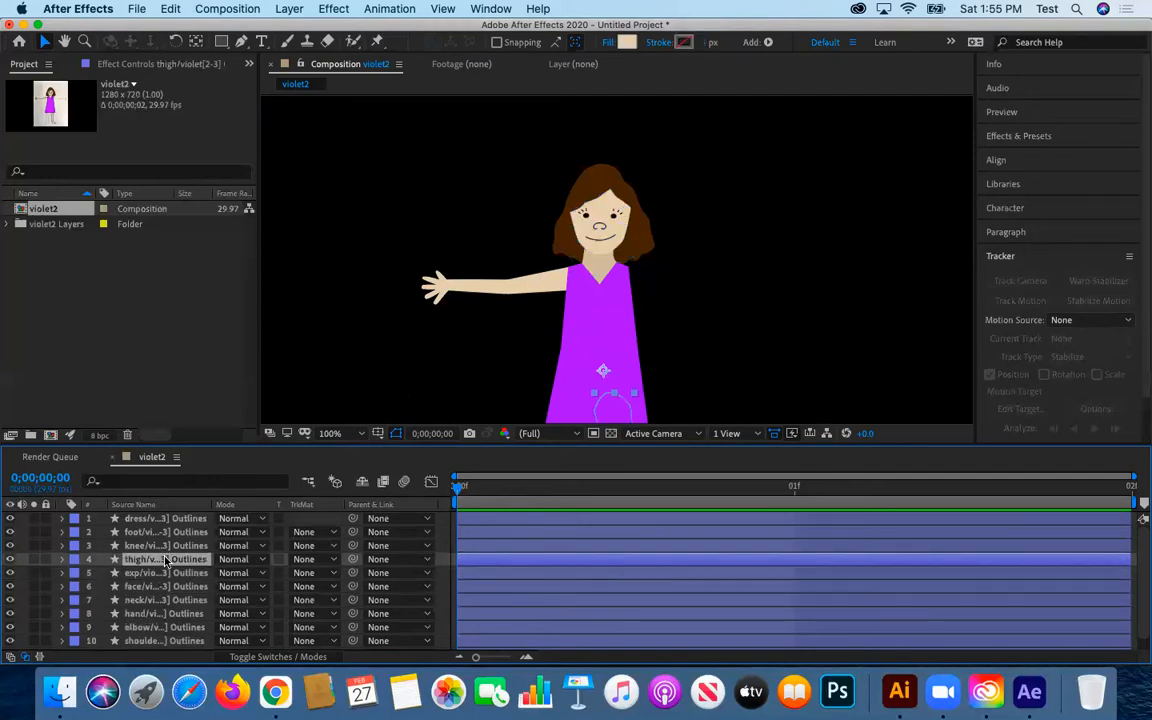
{"action": "left_click", "coordinate": [168, 561]}
{"action": "left_click", "coordinate": [150, 546]}
{"action": "key", "text": "r"}
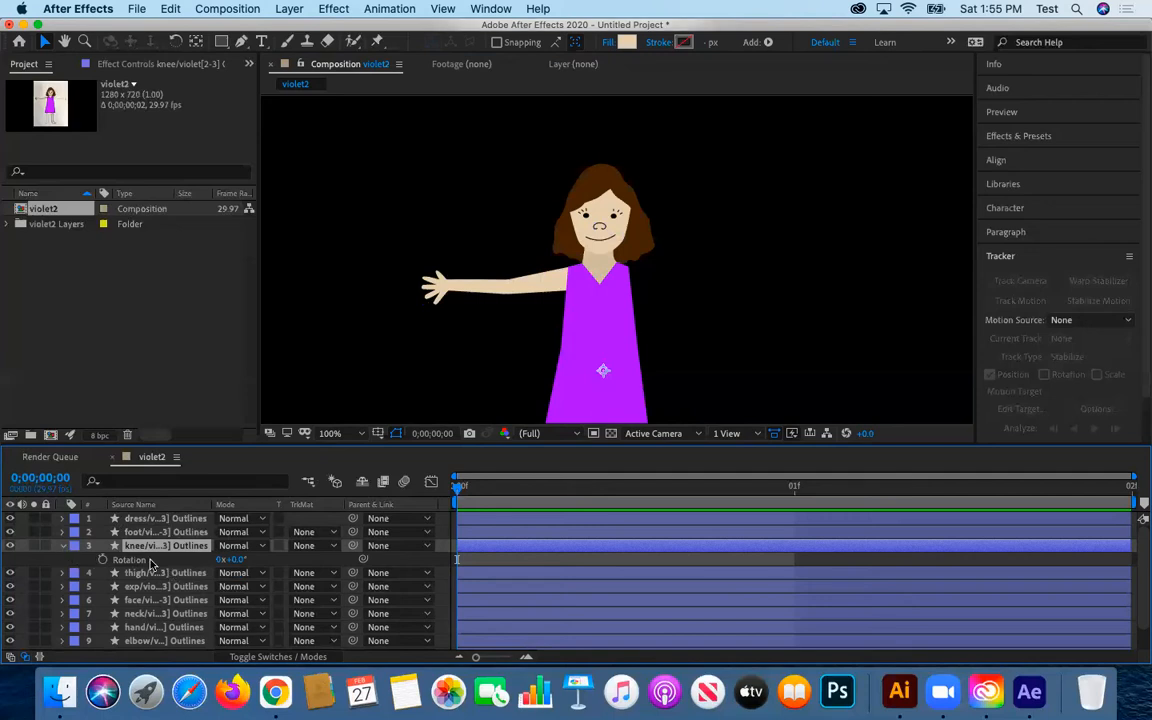
{"action": "key", "text": "r"}
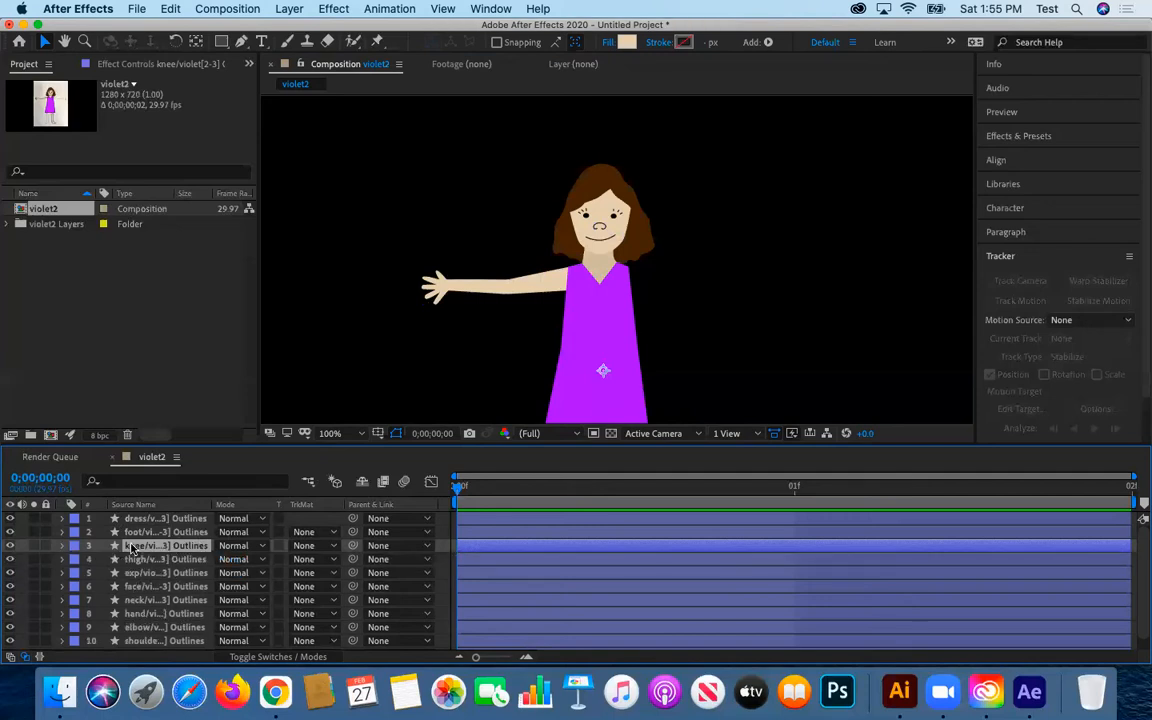
- Reveal the face layer's Rotation property, try a 12° rotation about the current anchor point and undo it
{"action": "left_click", "coordinate": [155, 587]}
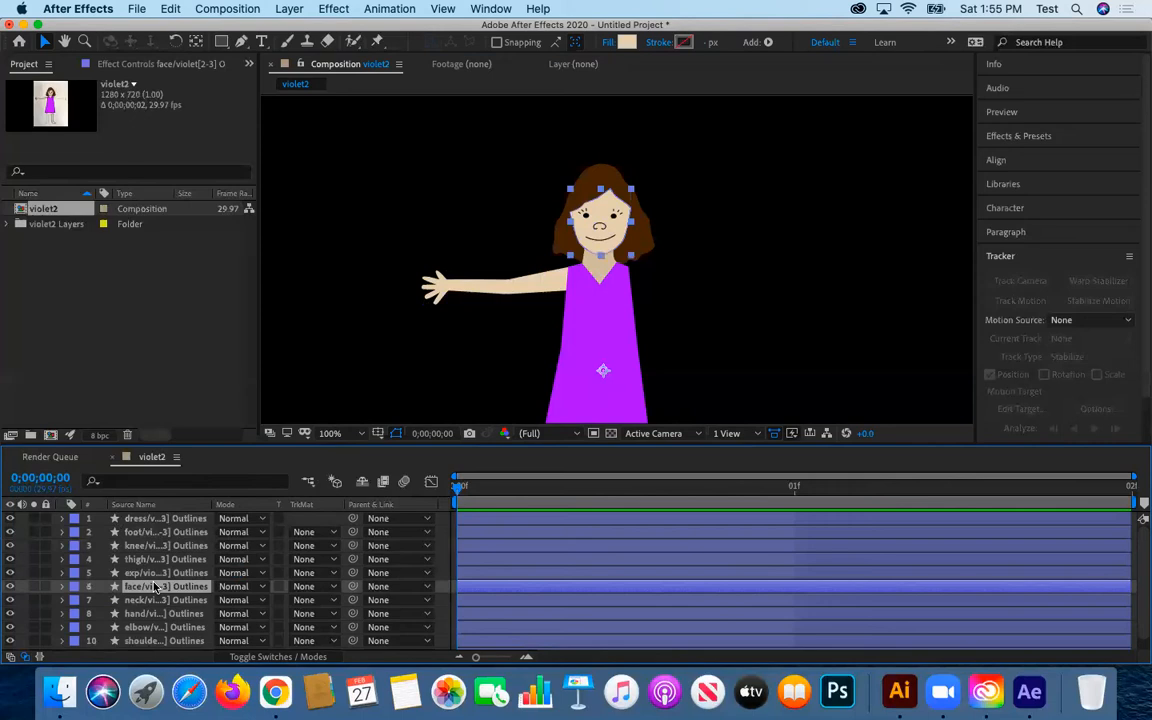
{"action": "key", "text": "r"}
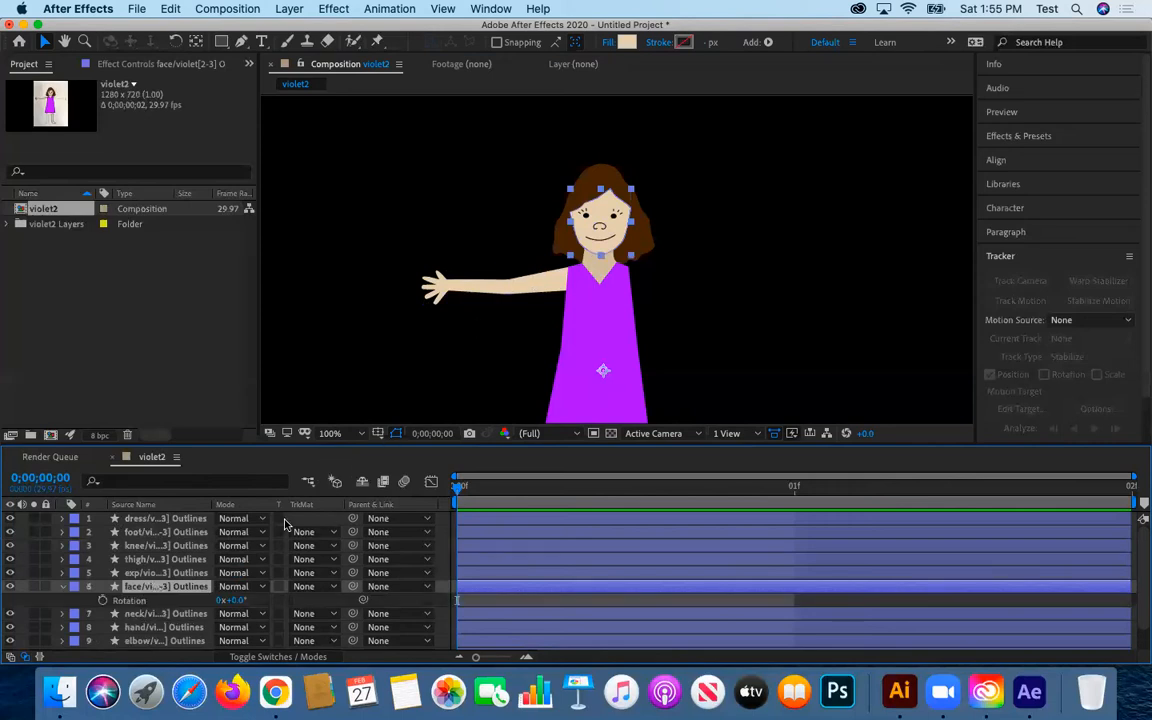
{"action": "mouse_move", "coordinate": [233, 600]}
{"action": "left_mouse_down"}
{"action": "mouse_move", "coordinate": [247, 600]}
{"action": "mouse_move", "coordinate": [200, 600]}
{"action": "mouse_move", "coordinate": [272, 604]}
{"action": "mouse_move", "coordinate": [248, 604]}
{"action": "left_mouse_up"}
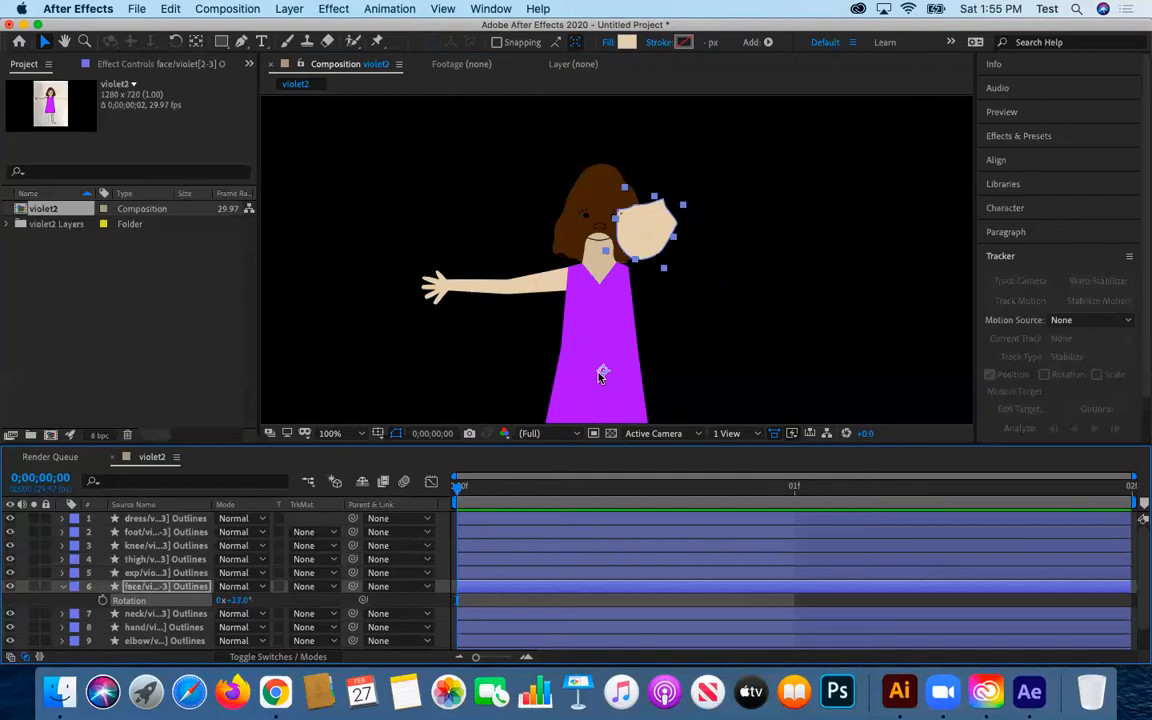
{"action": "key", "text": "super+z"}
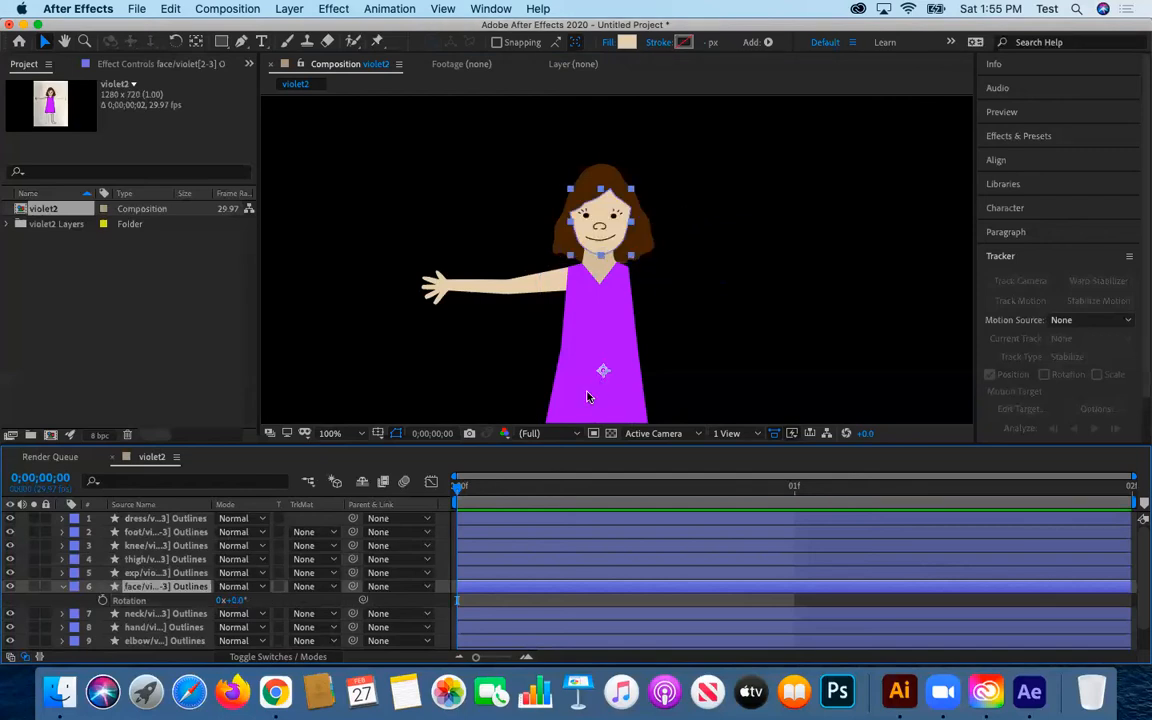
- Move the face layer's anchor point to the chin with the Pan Behind tool and test the rotation about it
{"action": "left_click", "coordinate": [197, 42]}
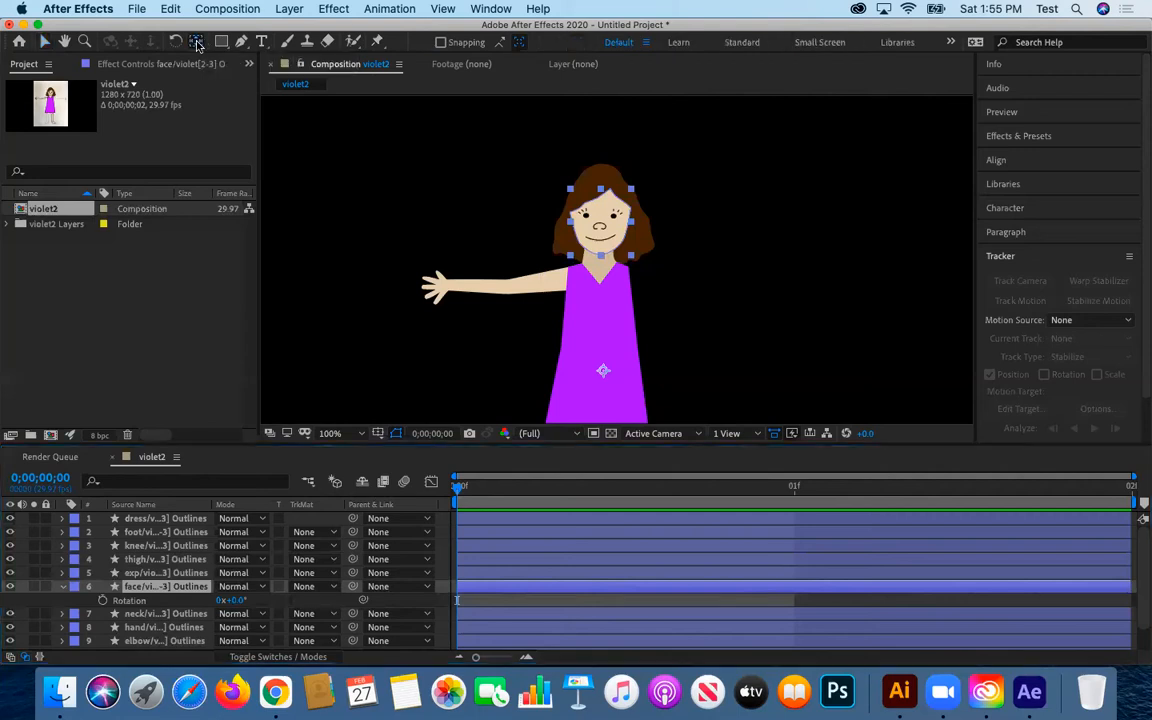
{"action": "left_click_drag", "start_coordinate": [609, 380], "coordinate": [599, 246]}
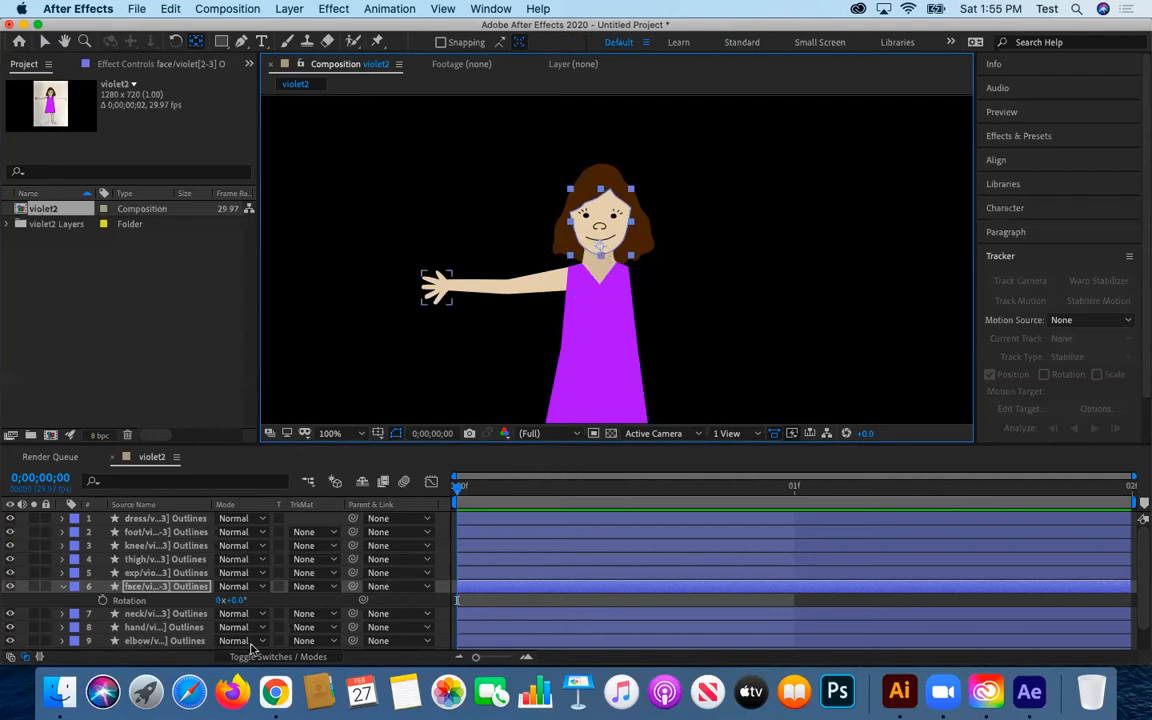
{"action": "left_click_drag", "start_coordinate": [234, 600], "coordinate": [219, 587]}
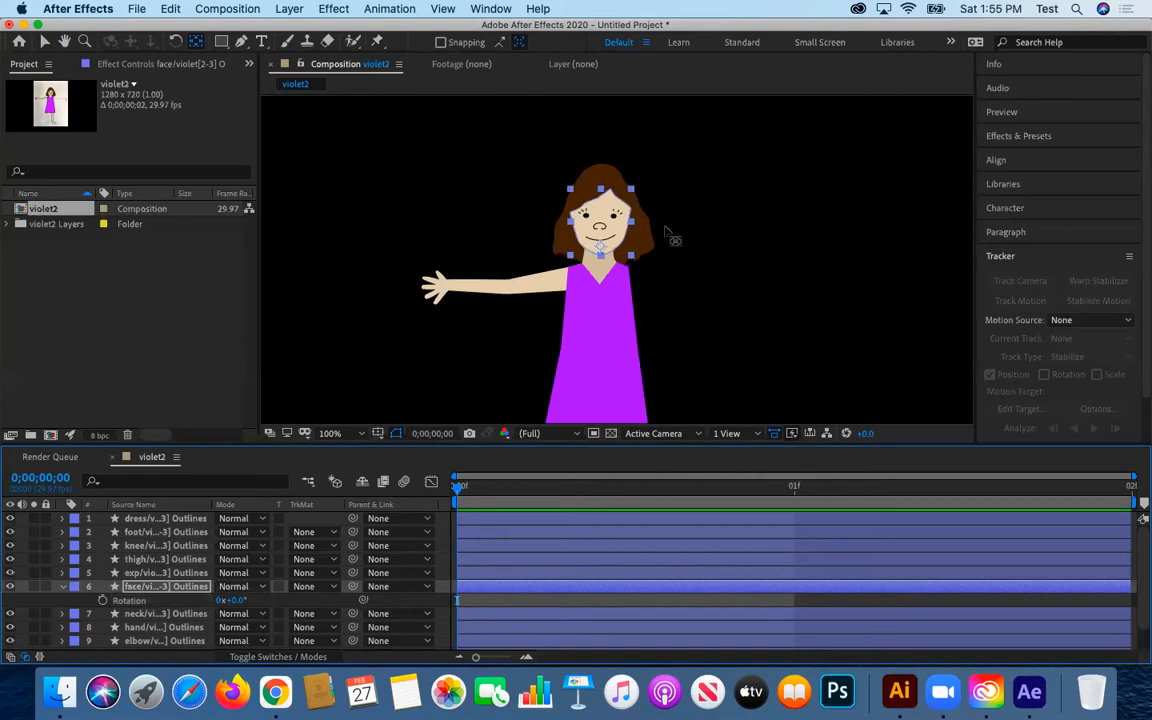
- Move the neck layer's anchor point to the base of the neck and the shoulder layer's anchor point to the shoulder joint
{"action": "left_click", "coordinate": [167, 614]}
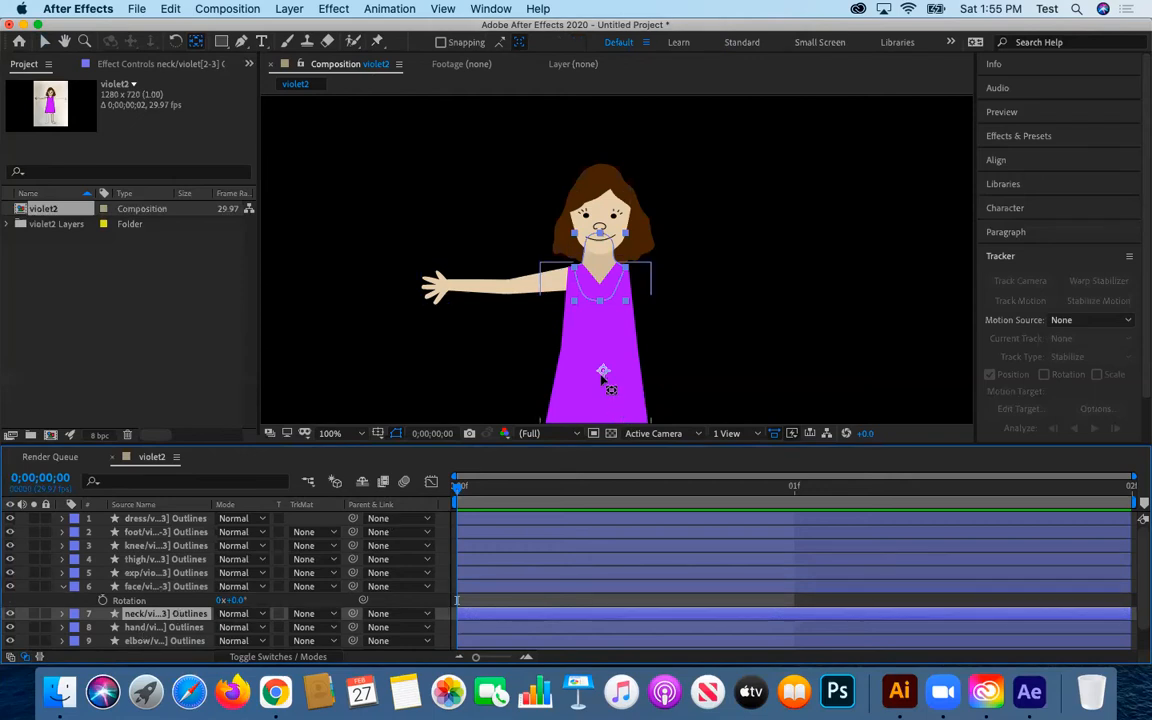
{"action": "left_click_drag", "start_coordinate": [603, 372], "coordinate": [607, 319]}
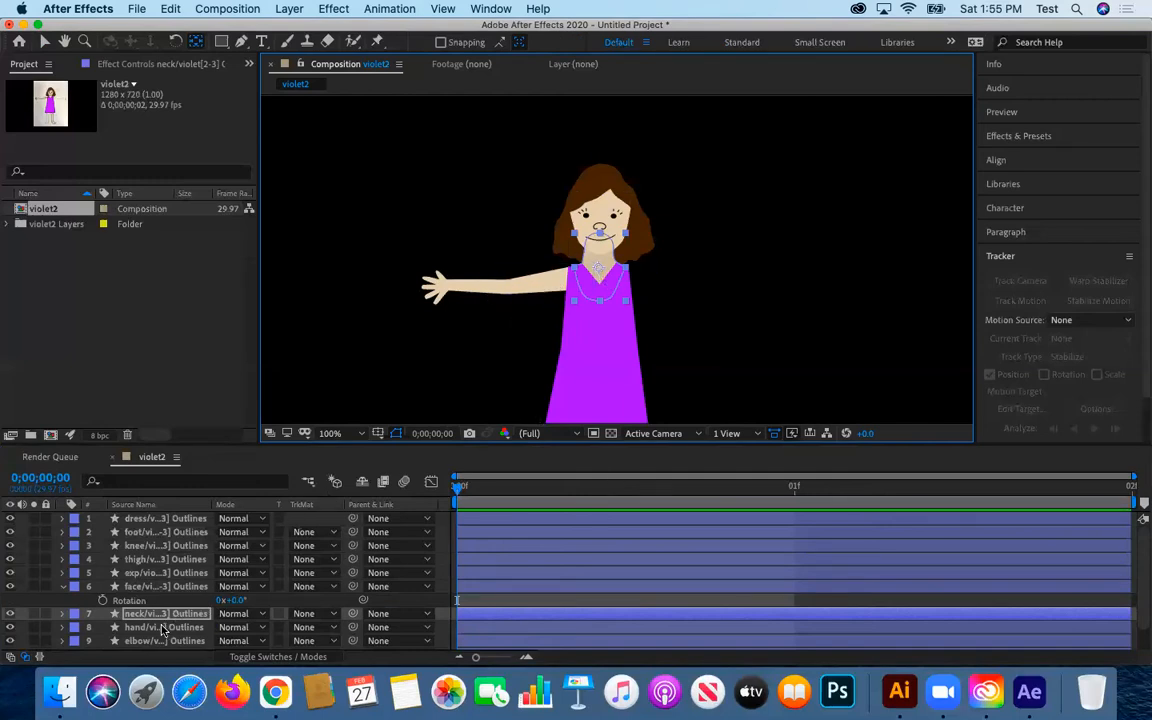
{"action": "scroll", "coordinate": [175, 622], "scroll_direction": "down", "scroll_amount": 2}
{"action": "left_click", "coordinate": [165, 629]}
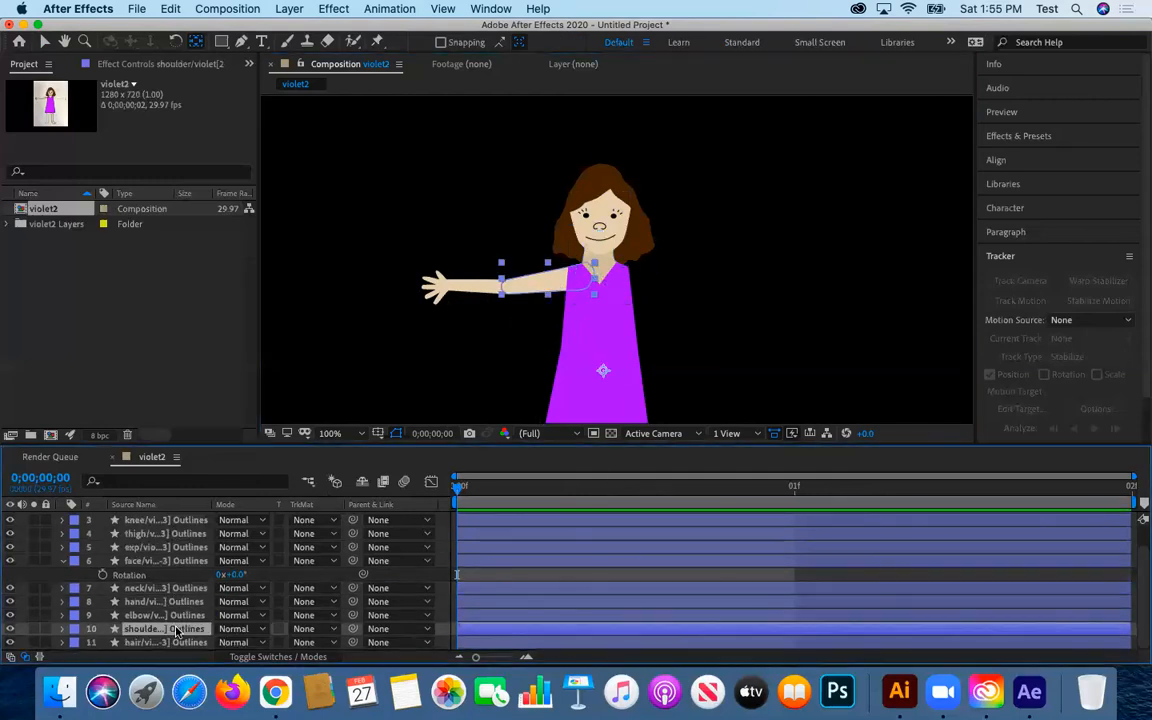
{"action": "left_click", "coordinate": [590, 375]}
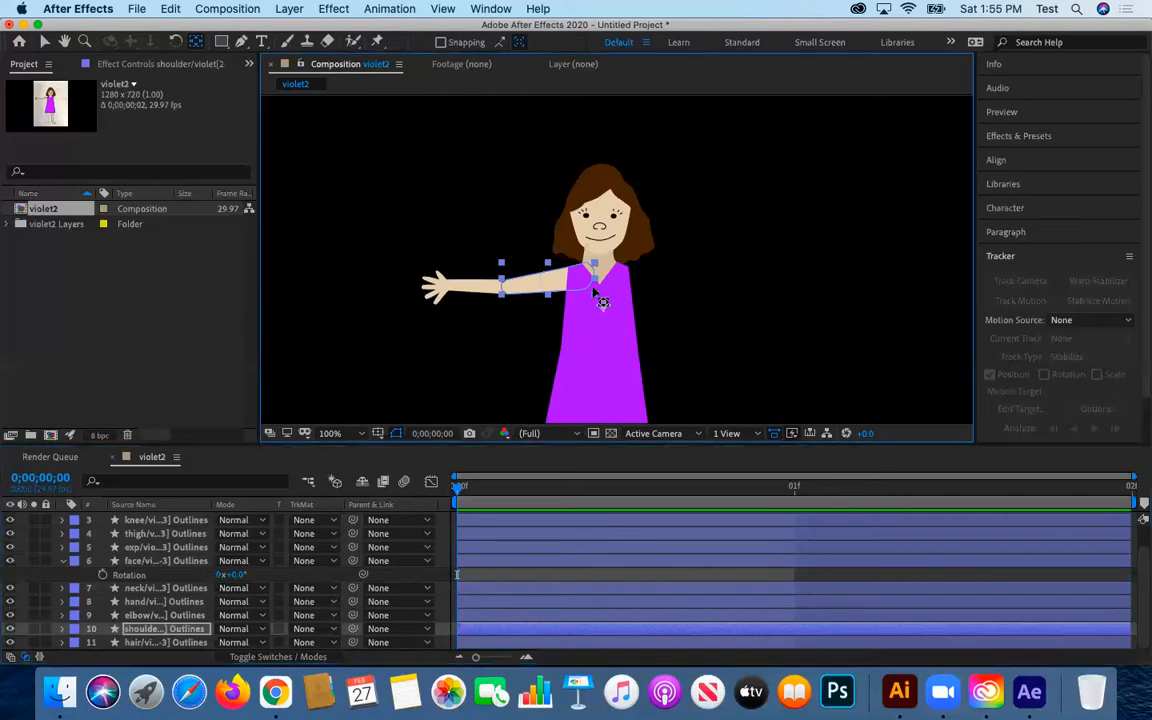
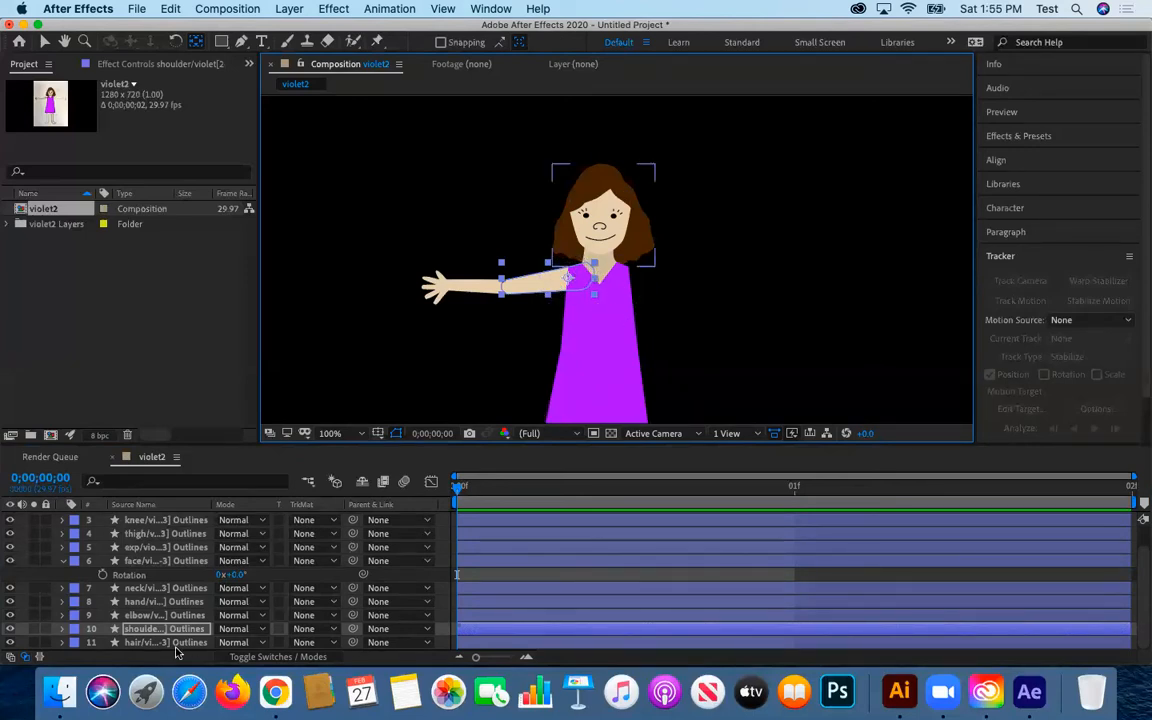
- Move the elbow layer's anchor point to the elbow joint and the hand layer's anchor point to the wrist
{"action": "left_click", "coordinate": [175, 615]}
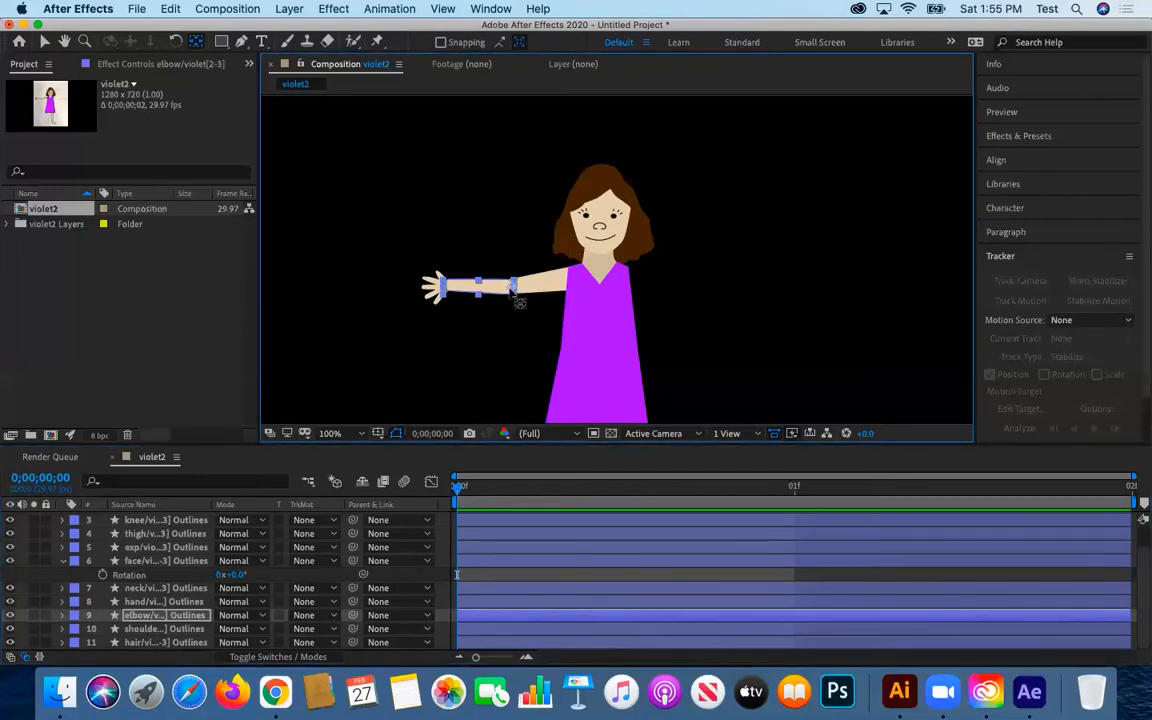
{"action": "left_click", "coordinate": [438, 288]}
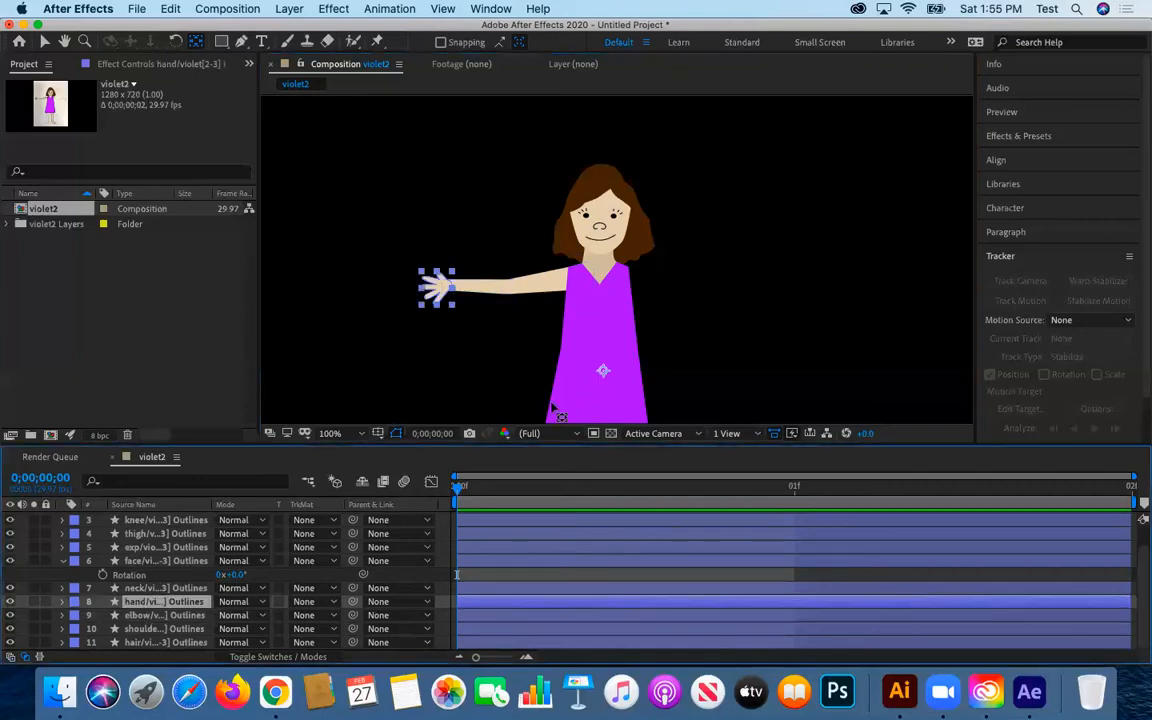
{"action": "left_click_drag", "start_coordinate": [603, 371], "coordinate": [448, 281]}
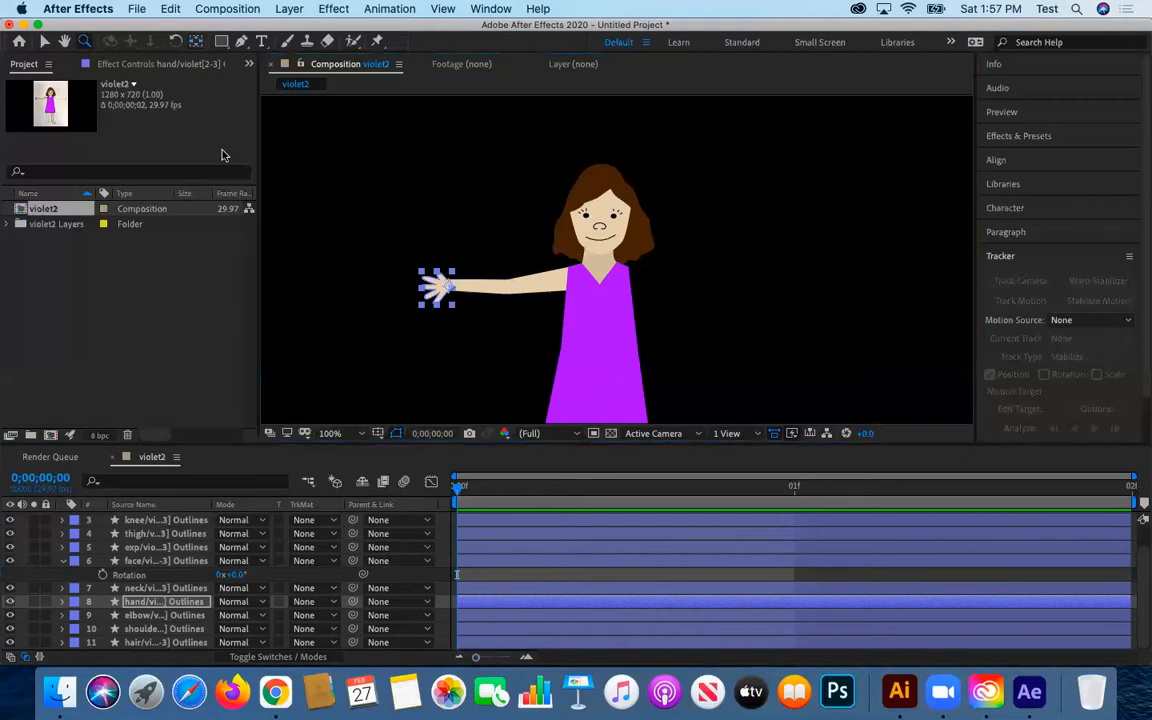
- Examine up close where the hand layer's anchor point sits at the wrist
{"action": "left_click", "coordinate": [452, 290]}
{"action": "left_click", "coordinate": [562, 244]}
{"action": "left_click", "coordinate": [684, 259]}
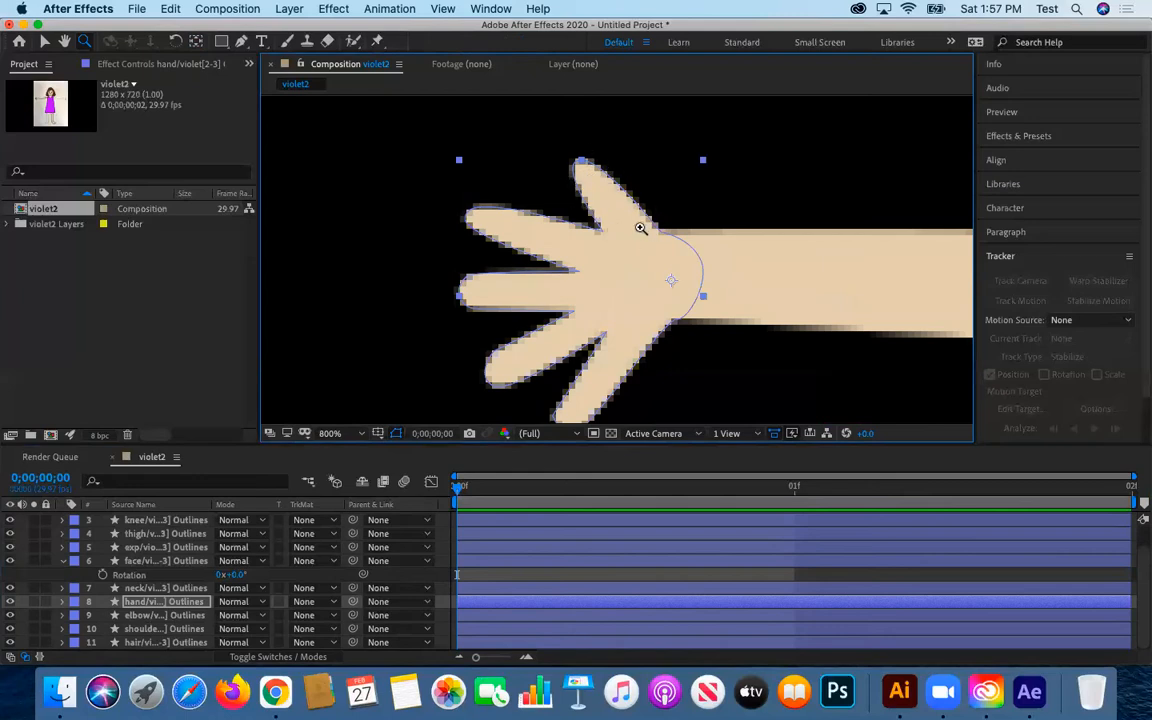
{"action": "left_click", "coordinate": [660, 320], "text": "alt"}
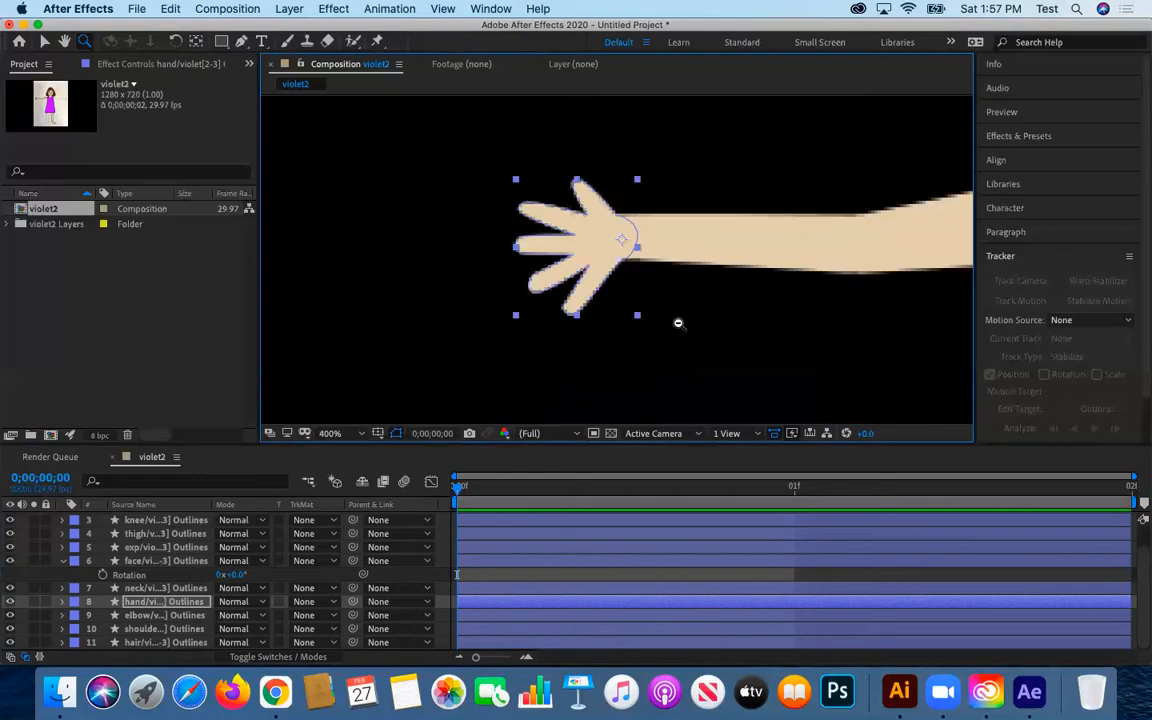
{"action": "left_click", "coordinate": [724, 252], "text": "alt"}
{"action": "left_click", "coordinate": [660, 230], "text": "alt"}
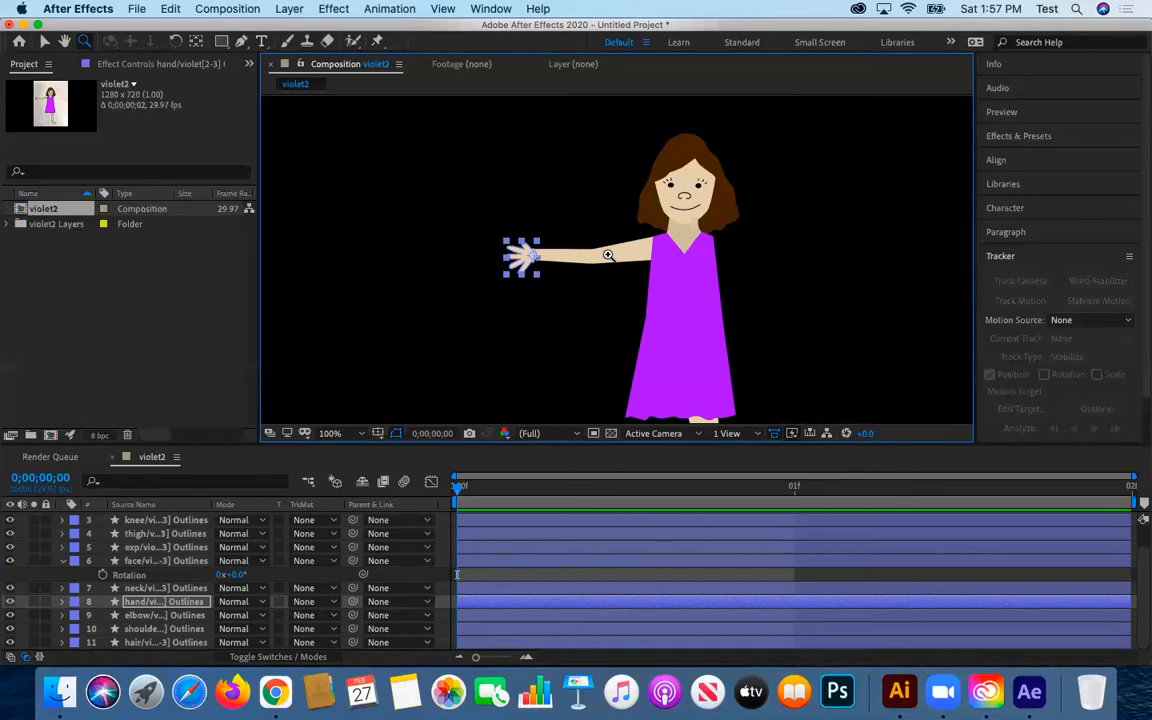
{"action": "scroll", "coordinate": [692, 341], "scroll_direction": "down", "scroll_amount": 1}
{"action": "scroll", "coordinate": [694, 343], "scroll_direction": "up", "scroll_amount": 1}
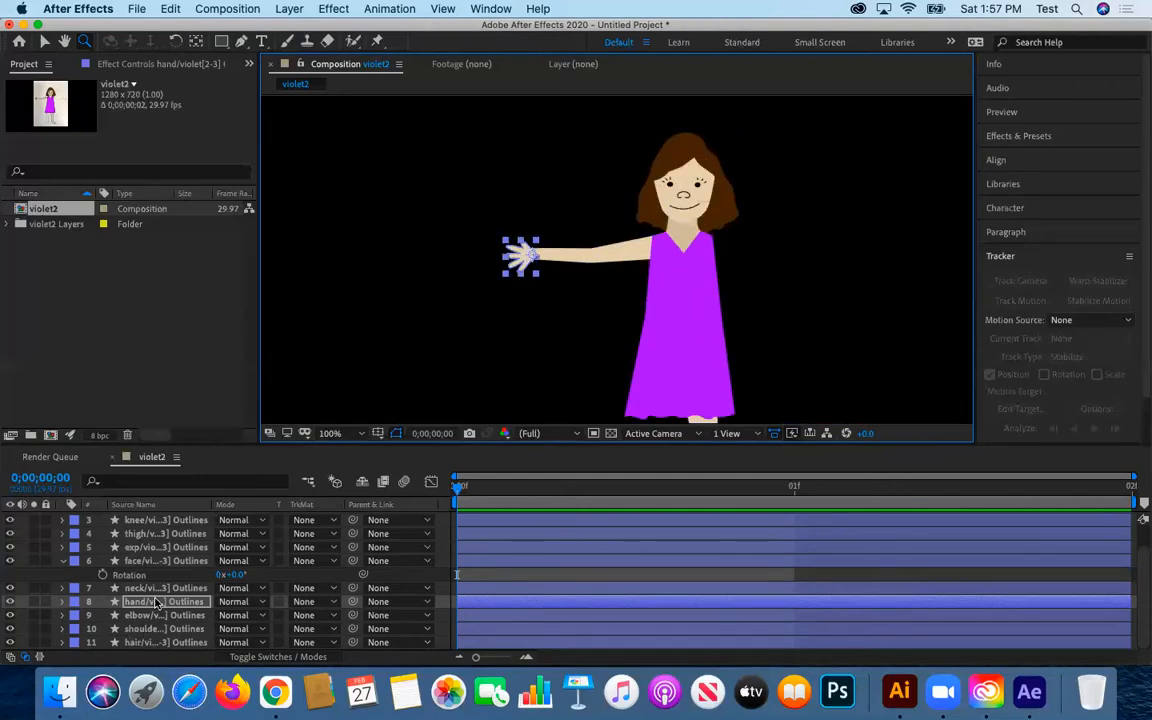
- Check the anchor points of the hair, shoulder, elbow, hand, neck, face and expression layers one after another
{"action": "left_click", "coordinate": [175, 642]}
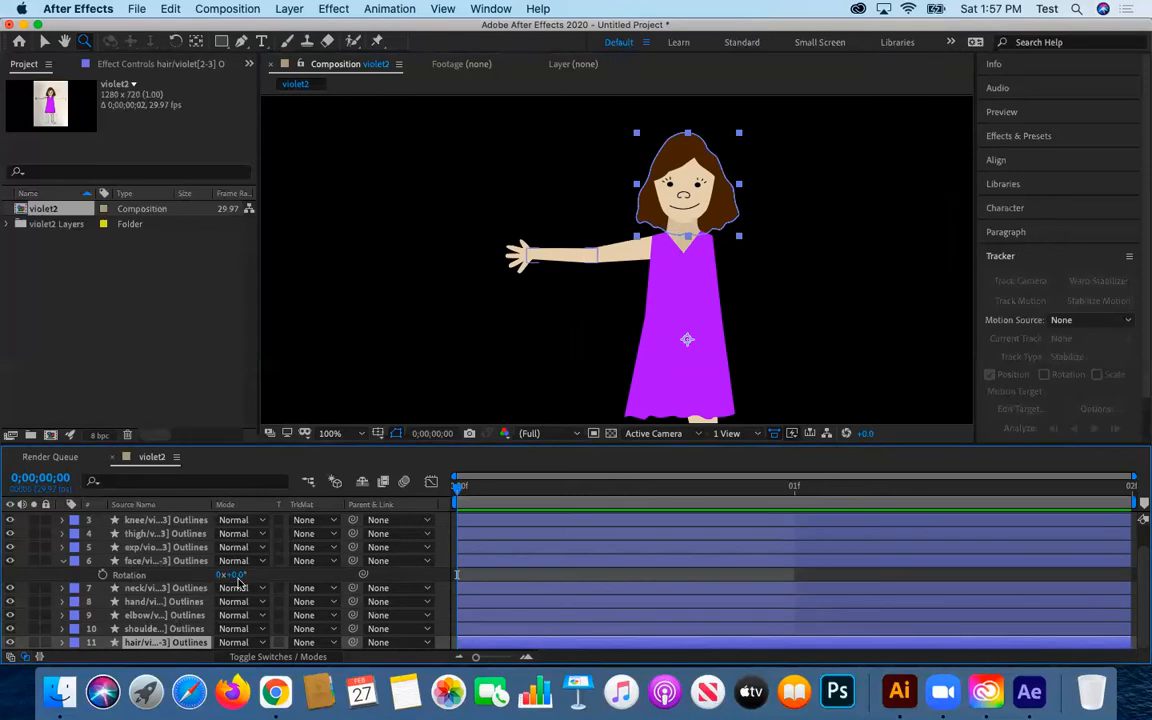
{"action": "left_click", "coordinate": [168, 630]}
{"action": "left_click", "coordinate": [175, 616]}
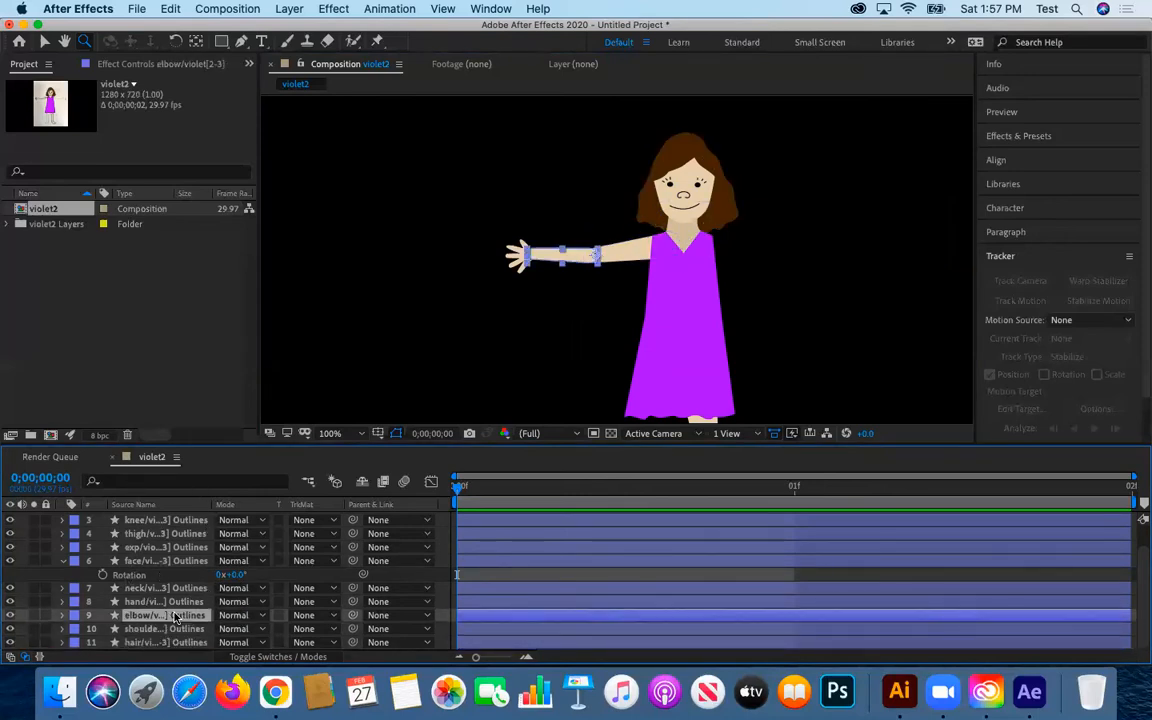
{"action": "left_click", "coordinate": [178, 602]}
{"action": "left_click", "coordinate": [180, 590]}
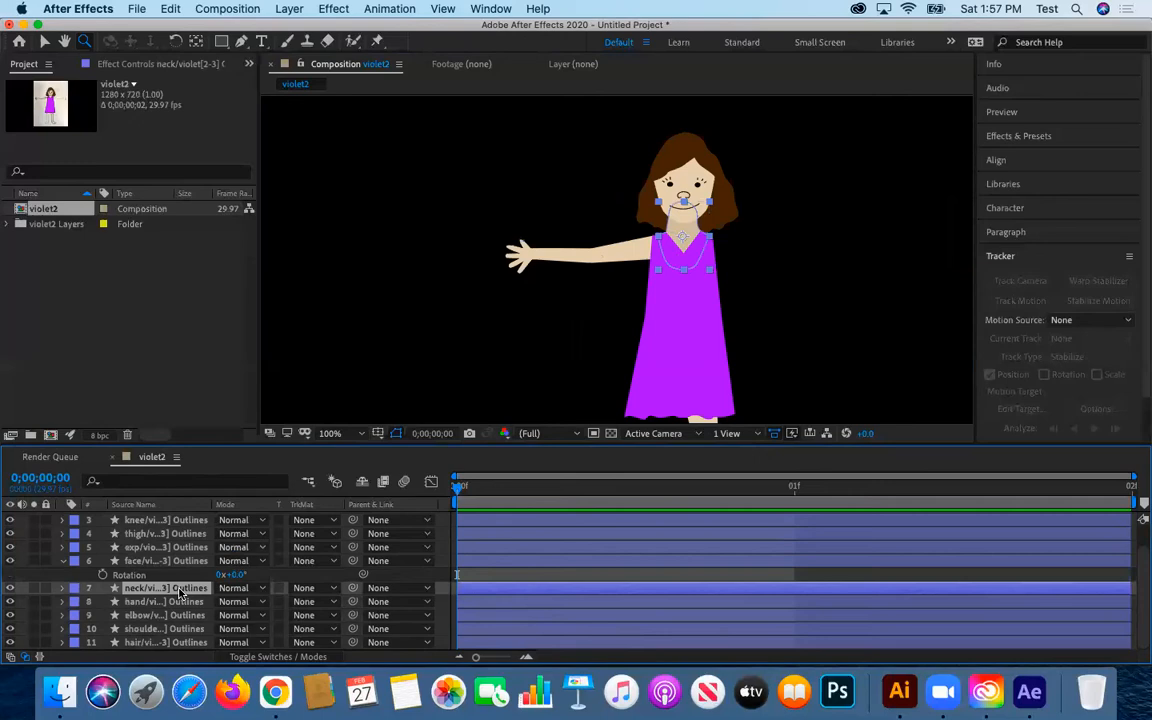
{"action": "left_click", "coordinate": [180, 561]}
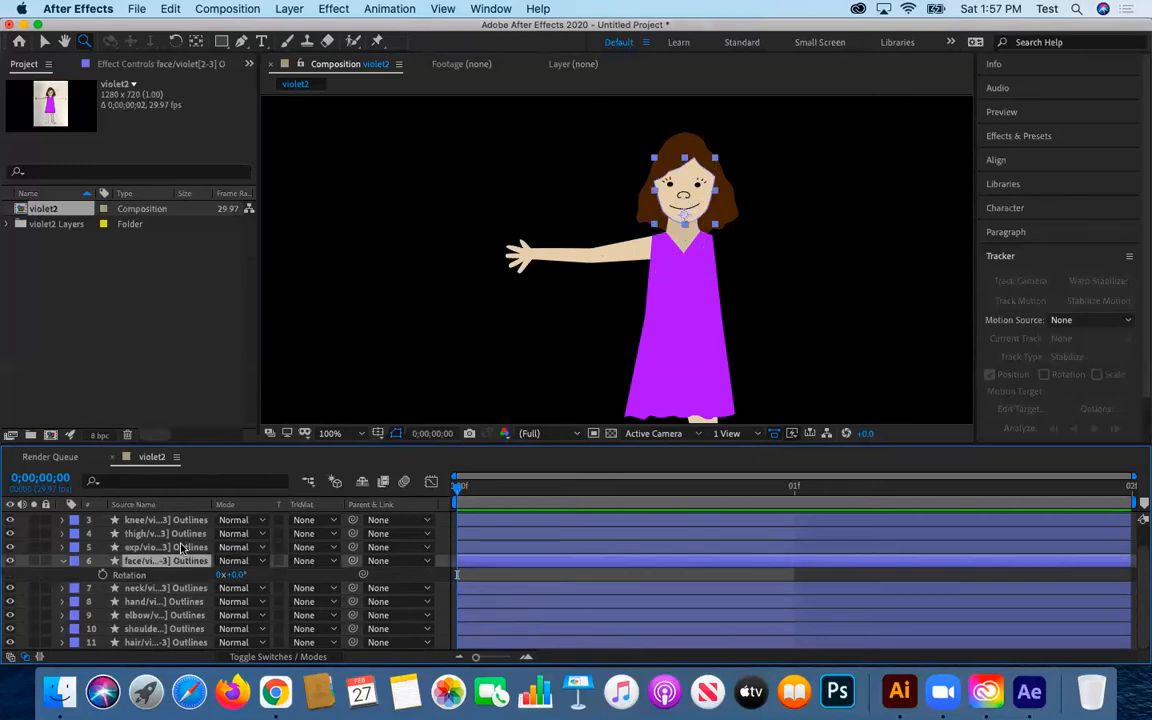
{"action": "left_click", "coordinate": [183, 548]}
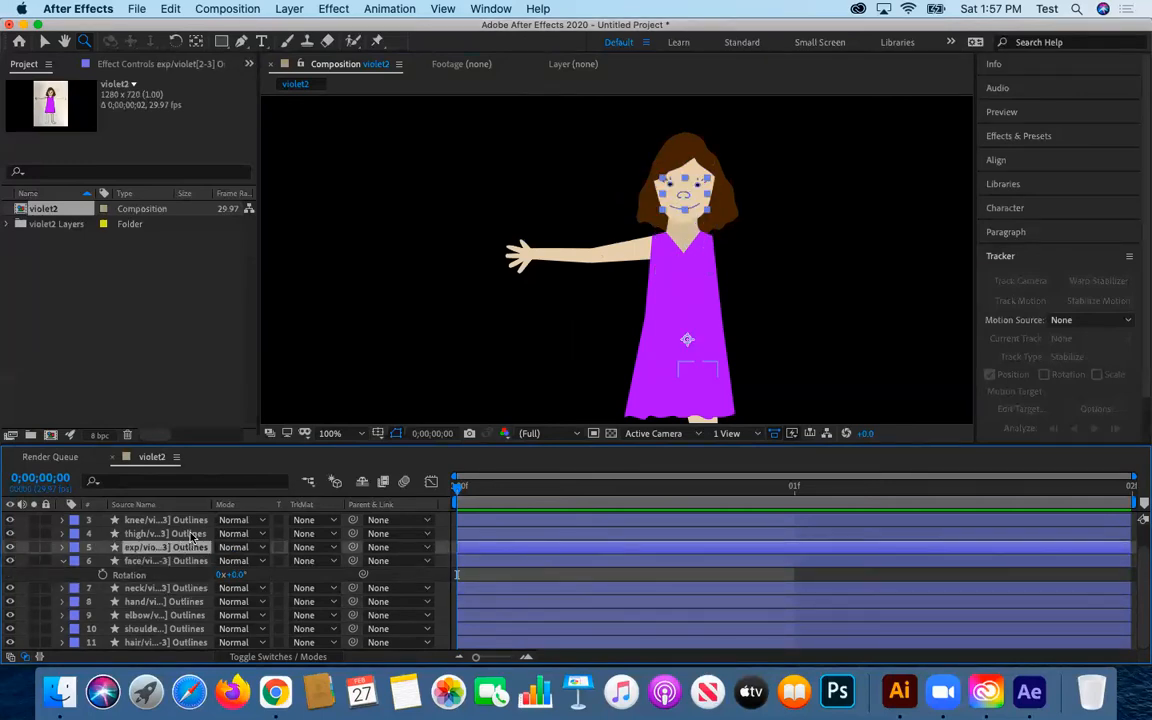
- Move the thigh layer's anchor point to the top of the thigh, under the dress
{"action": "left_click", "coordinate": [193, 537]}
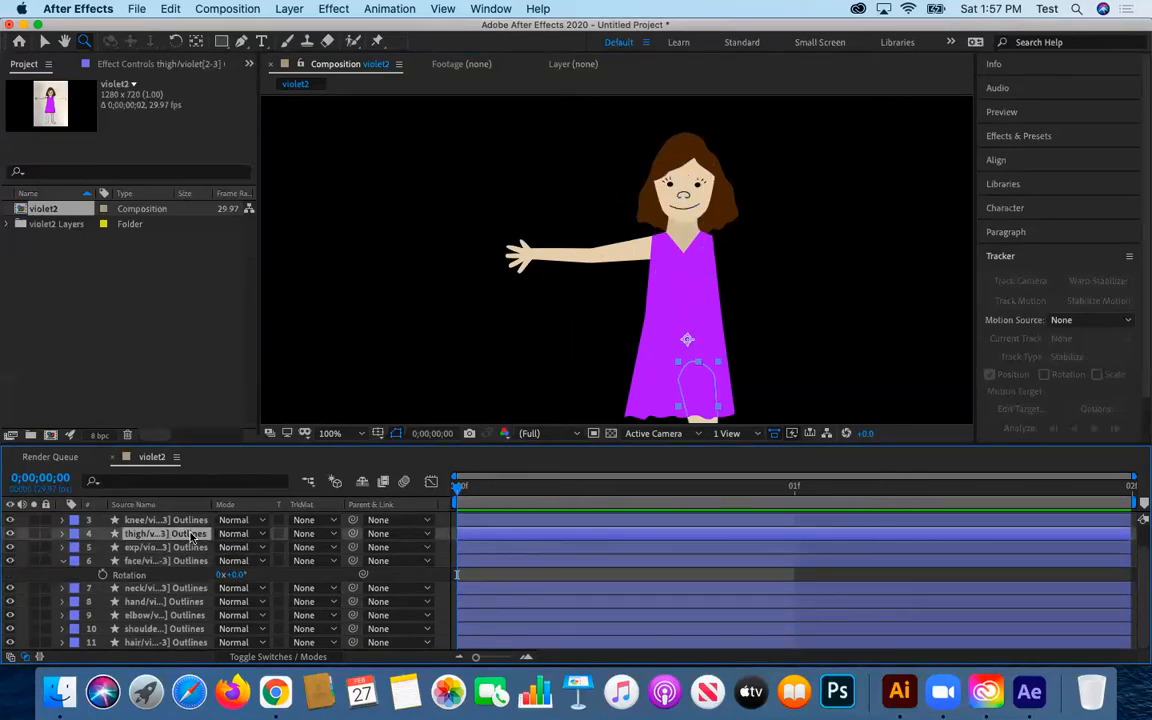
{"action": "left_click", "coordinate": [197, 42]}
{"action": "left_click_drag", "start_coordinate": [687, 340], "coordinate": [700, 384]}
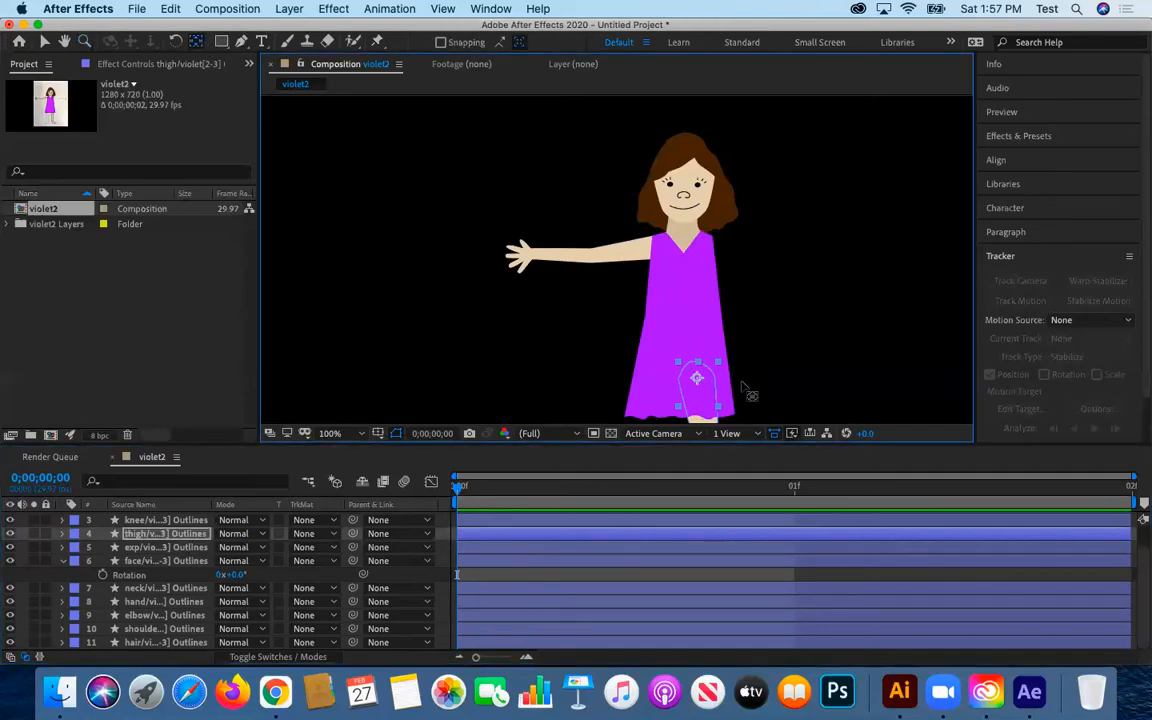
- Move the knee layer's anchor point to the knee joint near the upper end of the lower leg
{"action": "scroll", "coordinate": [681, 334], "scroll_direction": "down", "scroll_amount": 3}
{"action": "scroll", "coordinate": [661, 393], "scroll_direction": "up", "scroll_amount": 1}
{"action": "left_click", "coordinate": [65, 44]}
{"action": "scroll", "coordinate": [575, 245], "scroll_direction": "up", "scroll_amount": 2}
{"action": "left_click_drag", "start_coordinate": [563, 225], "coordinate": [568, 241]}
{"action": "scroll", "coordinate": [568, 241], "scroll_direction": "up", "scroll_amount": 1}
{"action": "left_click_drag", "start_coordinate": [584, 297], "coordinate": [607, 274]}
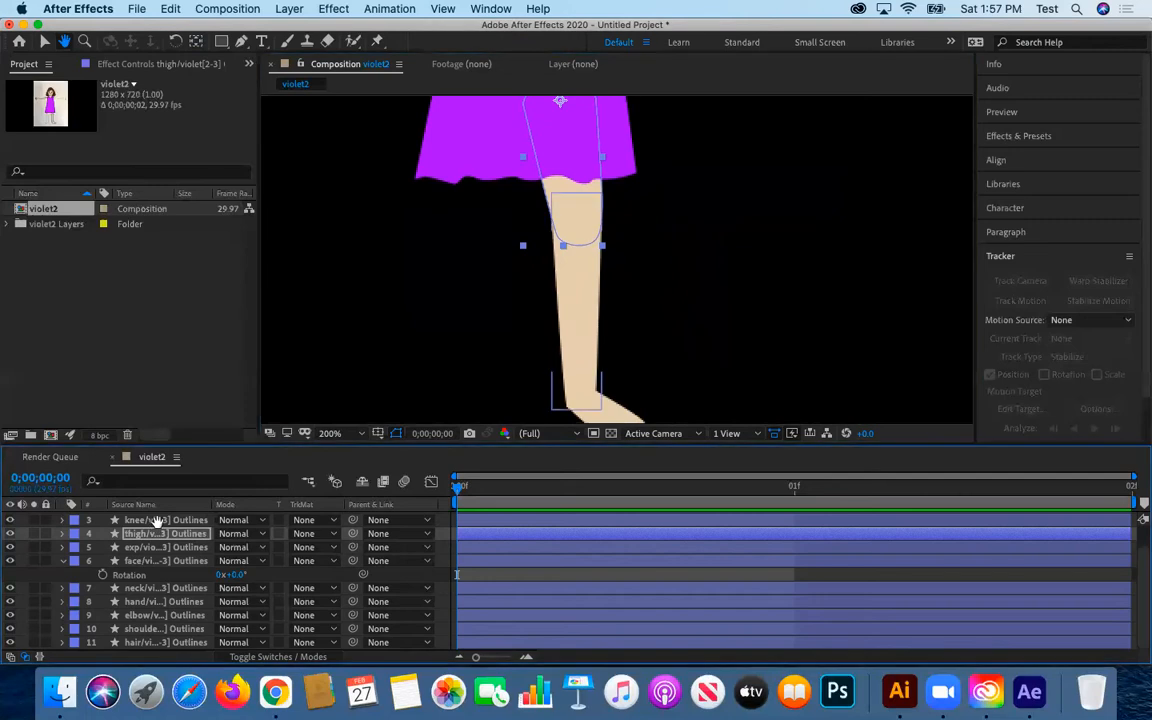
{"action": "left_click", "coordinate": [44, 40]}
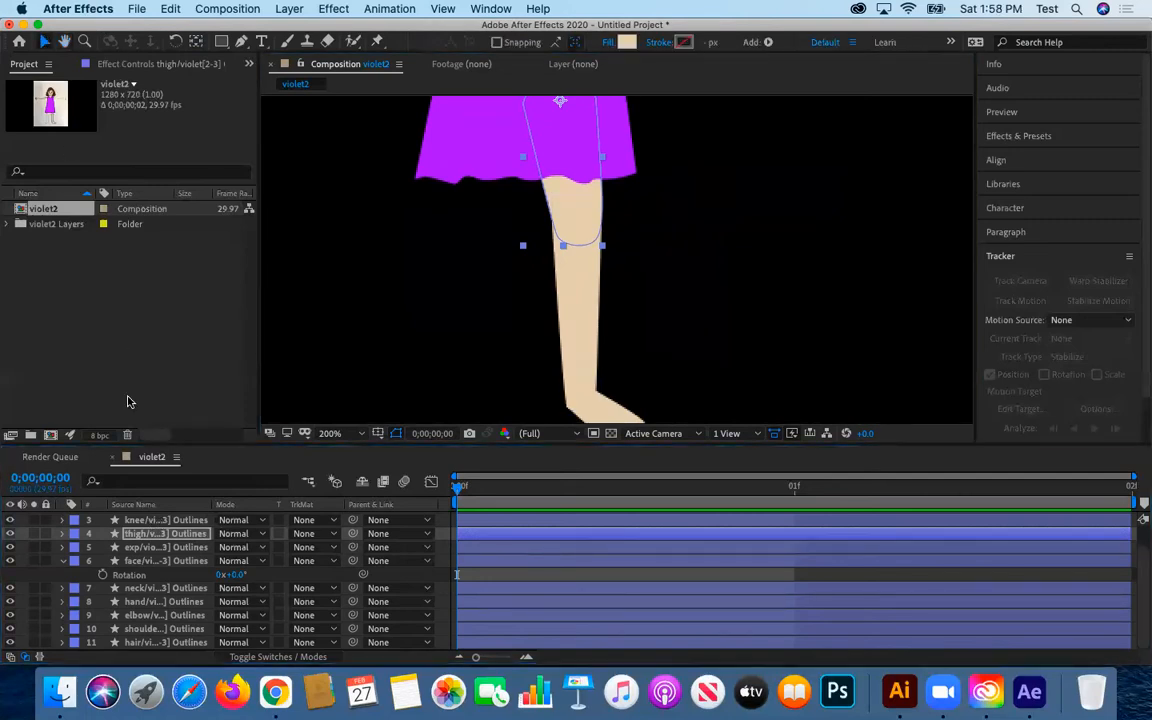
{"action": "left_click", "coordinate": [196, 519]}
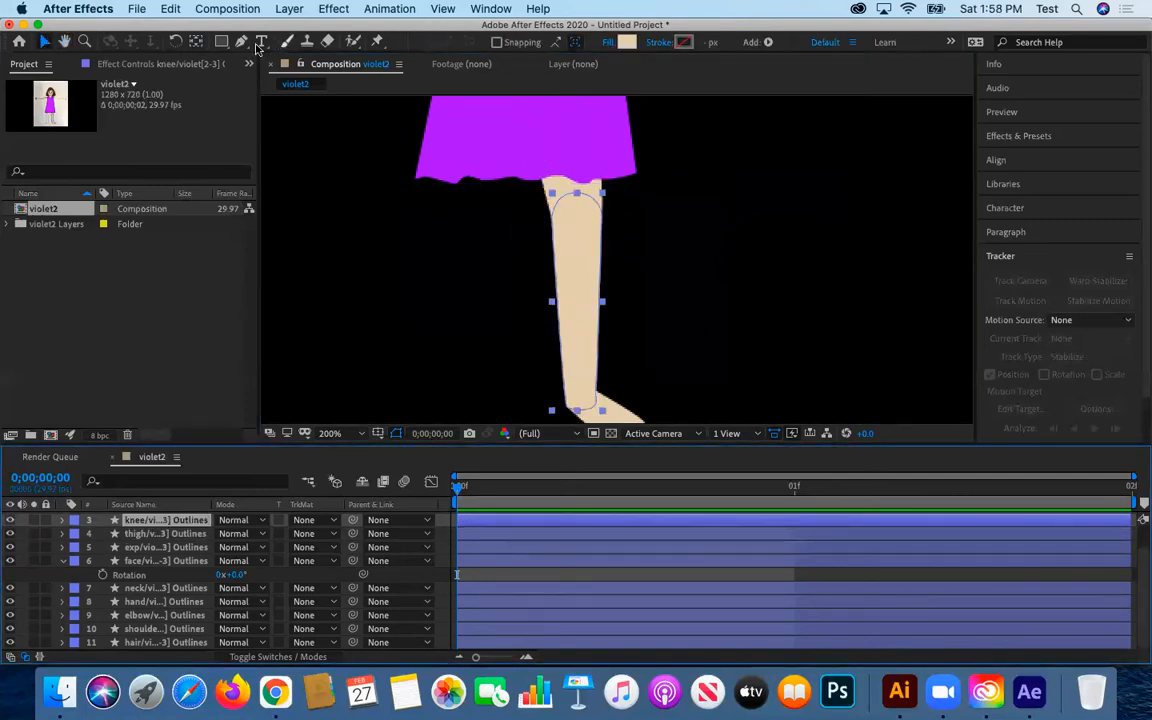
{"action": "left_click", "coordinate": [195, 42]}
{"action": "key", "text": "comma"}
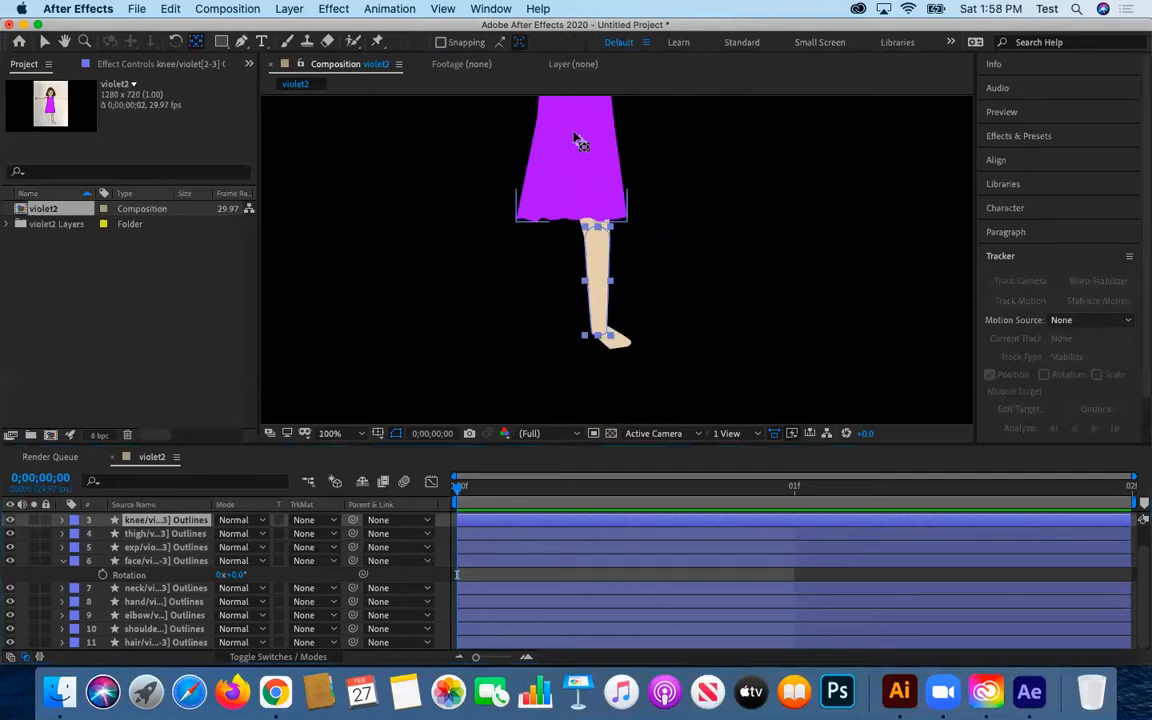
{"action": "left_click_drag", "start_coordinate": [589, 228], "coordinate": [596, 238]}
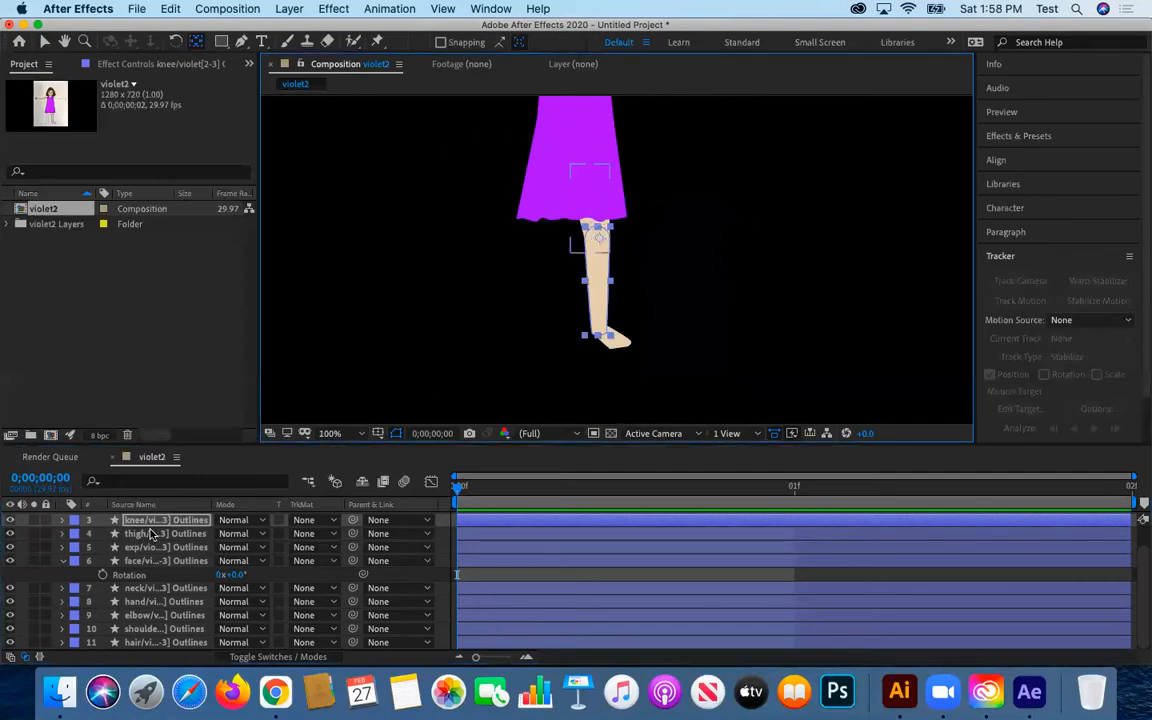
- Move the foot layer's anchor point to the ankle
{"action": "key", "text": "super+Up"}
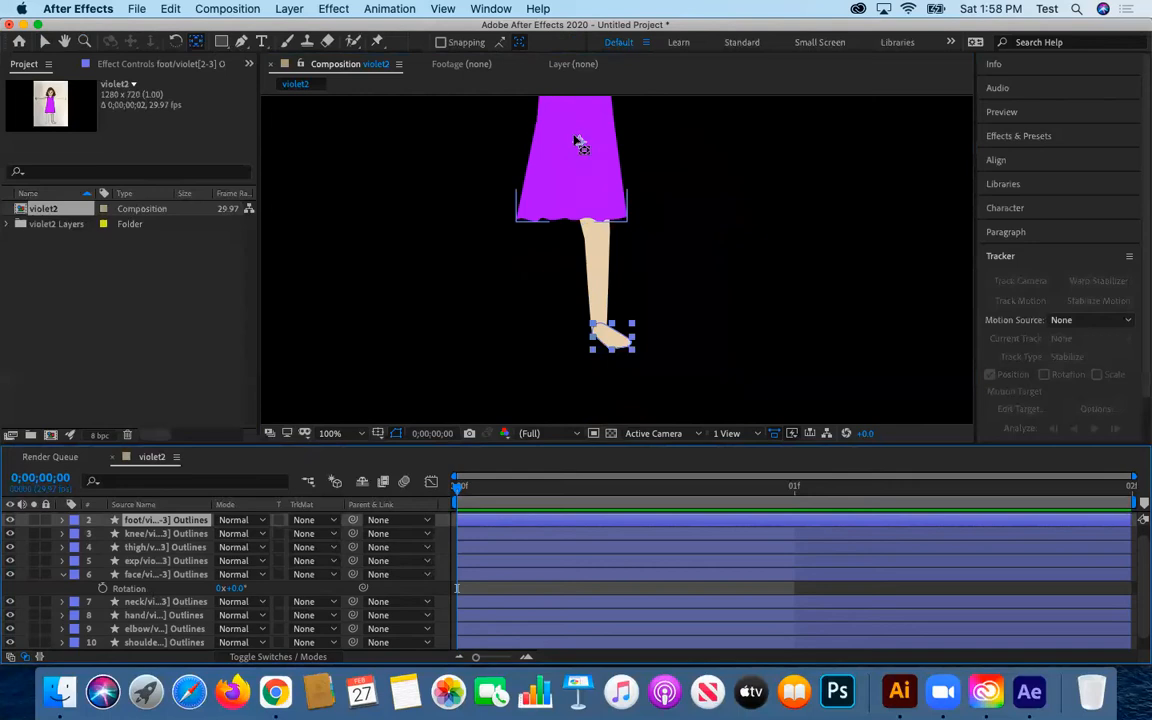
{"action": "mouse_move", "coordinate": [578, 150]}
{"action": "left_mouse_down"}
{"action": "mouse_move", "coordinate": [618, 333]}
{"action": "mouse_move", "coordinate": [606, 335]}
{"action": "left_mouse_up"}
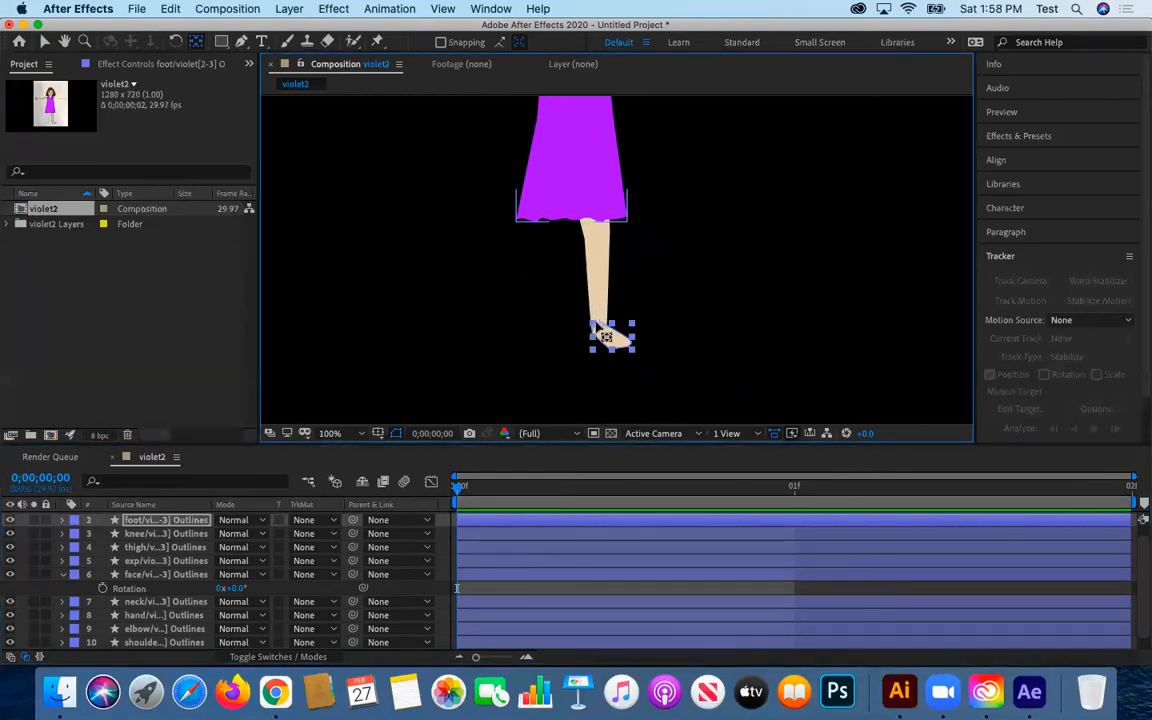
{"action": "key", "text": "comma"}
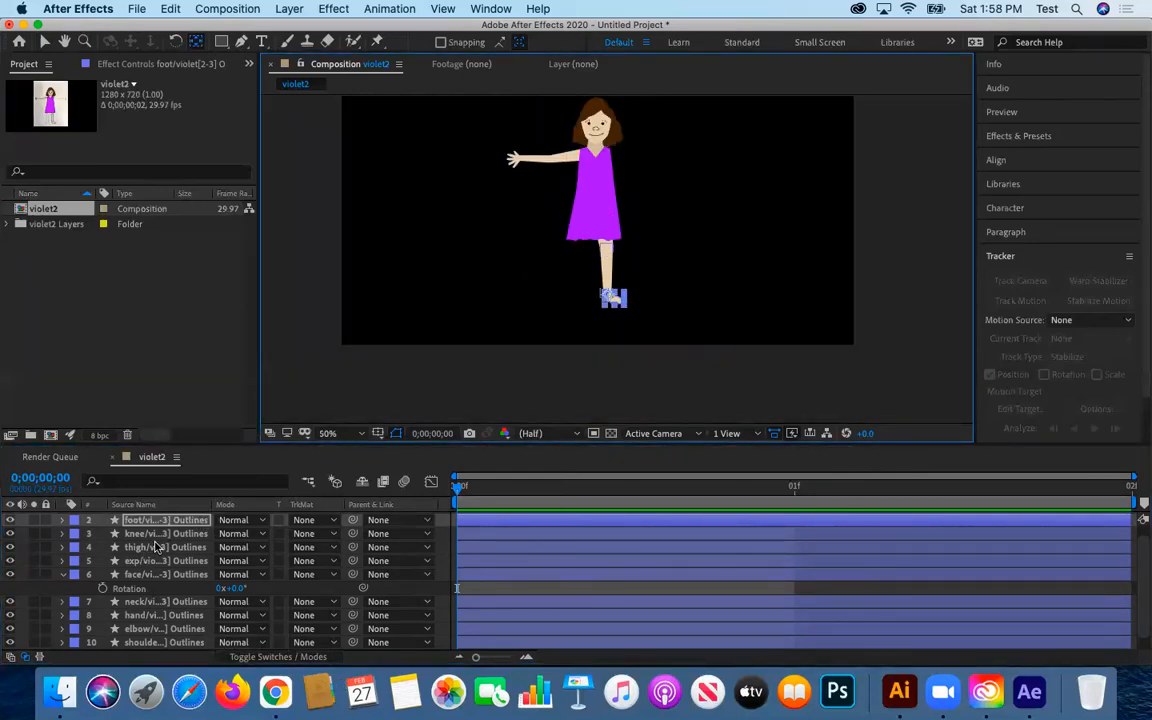
- Duplicate the foot, knee and thigh layers, undo the duplication and clear the layer selection
{"action": "scroll", "coordinate": [154, 557], "scroll_direction": "down", "scroll_amount": 1}
{"action": "scroll", "coordinate": [158, 556], "scroll_direction": "up", "scroll_amount": 2}
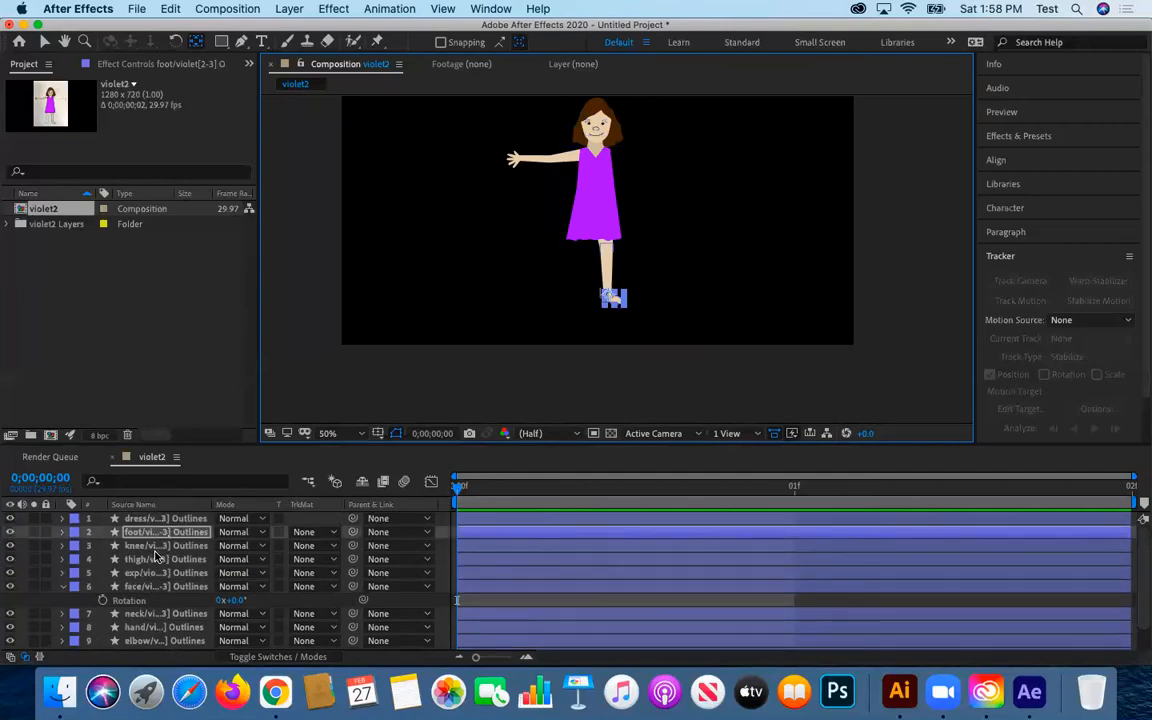
{"action": "left_click", "coordinate": [143, 563], "text": "shift"}
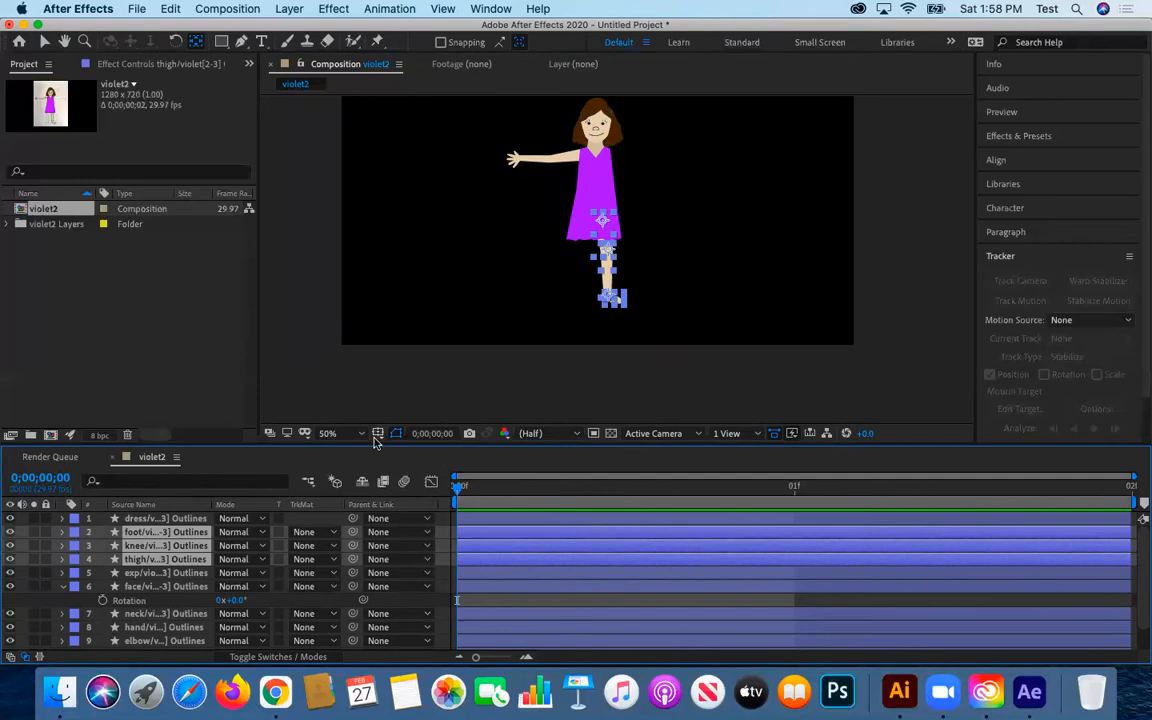
{"action": "key", "text": "ctrl+d"}
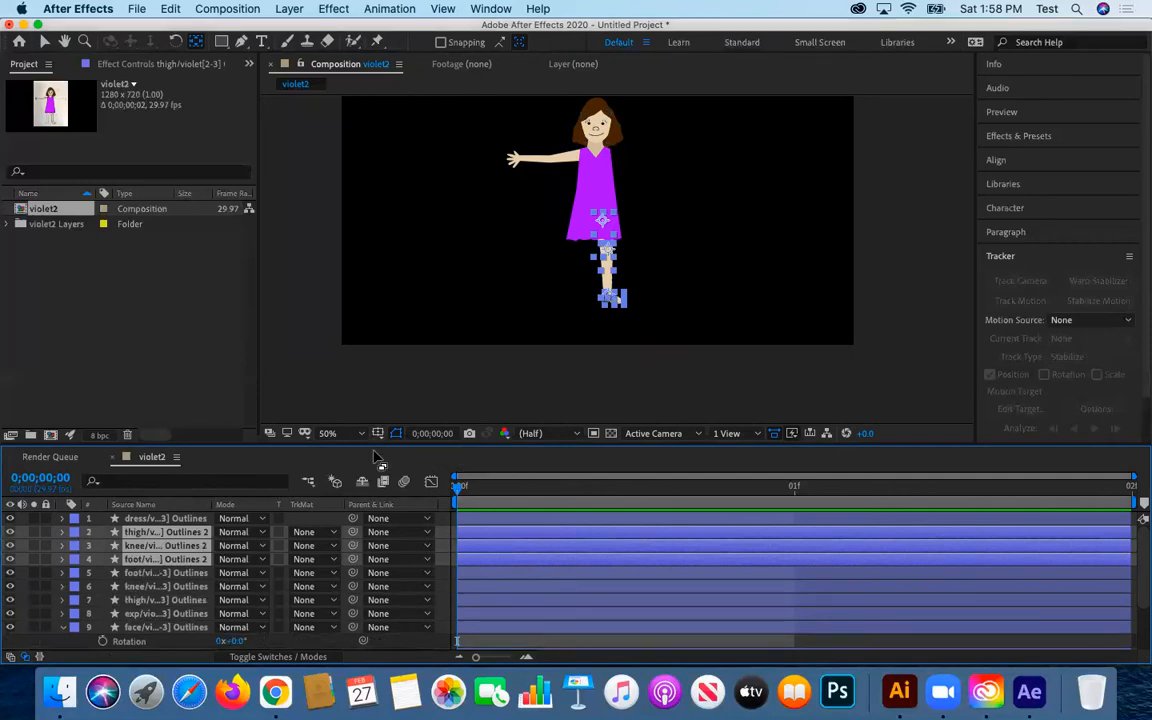
{"action": "key", "text": "super+z"}
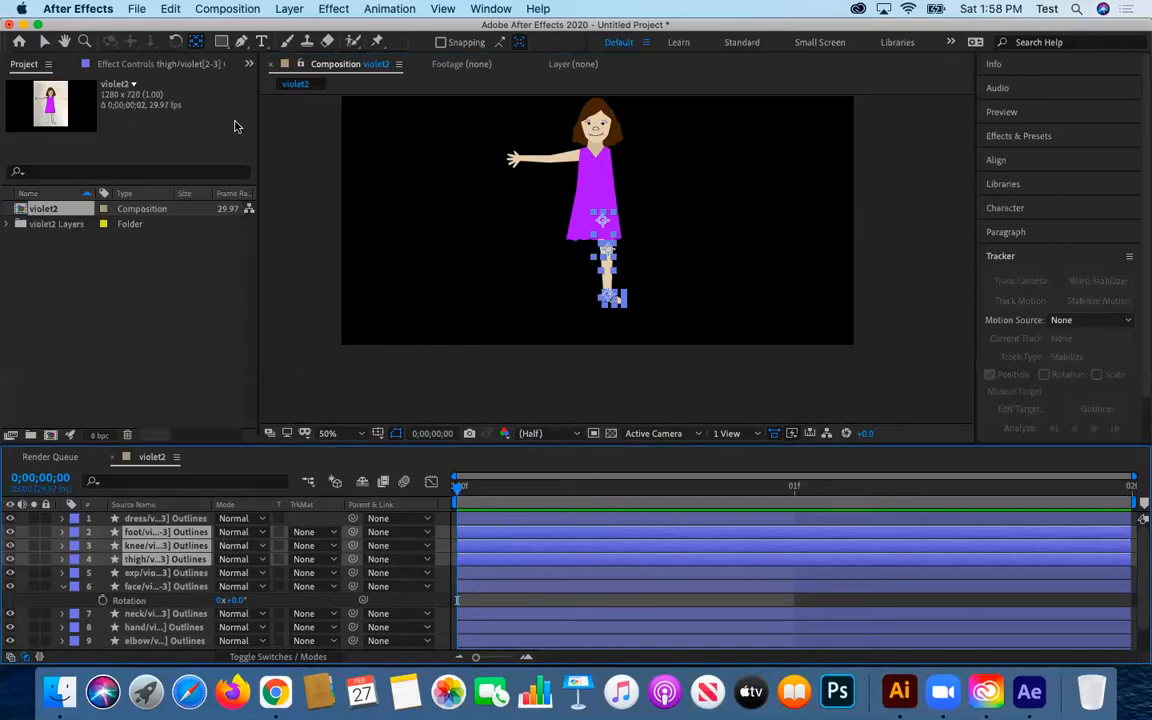
{"action": "left_click", "coordinate": [43, 42]}
{"action": "left_click", "coordinate": [593, 401]}
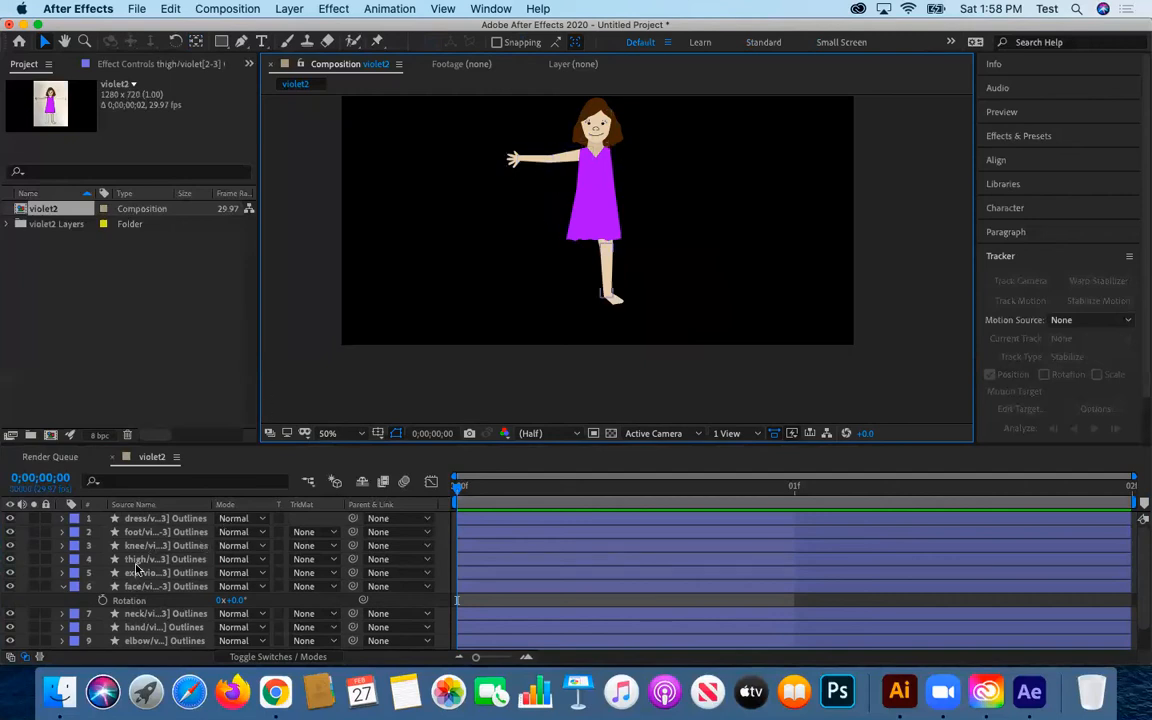
- Test the face layer's rotation around its anchor point and restore it to 0°
{"action": "scroll", "coordinate": [152, 603], "scroll_direction": "down", "scroll_amount": 1}
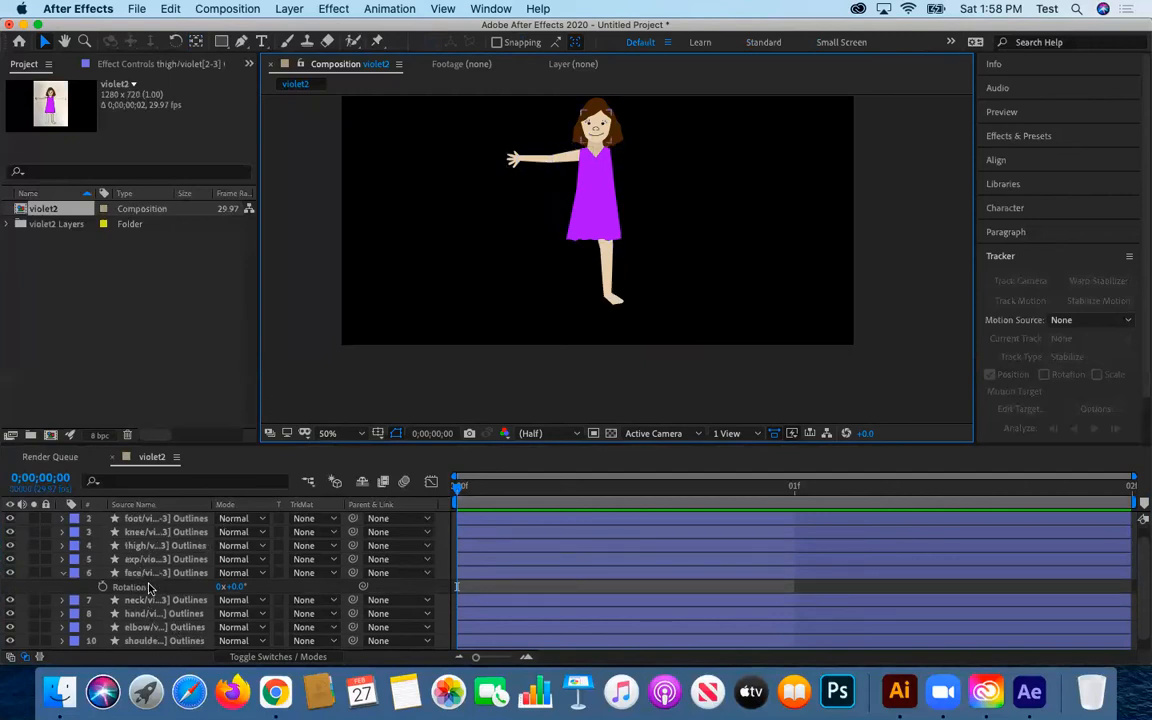
{"action": "mouse_move", "coordinate": [237, 587]}
{"action": "left_mouse_down"}
{"action": "mouse_move", "coordinate": [248, 583]}
{"action": "mouse_move", "coordinate": [222, 574]}
{"action": "left_mouse_up"}
{"action": "mouse_move", "coordinate": [215, 528]}
{"action": "left_mouse_down"}
{"action": "mouse_move", "coordinate": [184, 516]}
{"action": "mouse_move", "coordinate": [241, 526]}
{"action": "mouse_move", "coordinate": [171, 520]}
{"action": "mouse_move", "coordinate": [240, 524]}
{"action": "mouse_move", "coordinate": [214, 526]}
{"action": "left_mouse_up"}
{"action": "left_click_drag", "start_coordinate": [228, 583], "coordinate": [240, 583]}
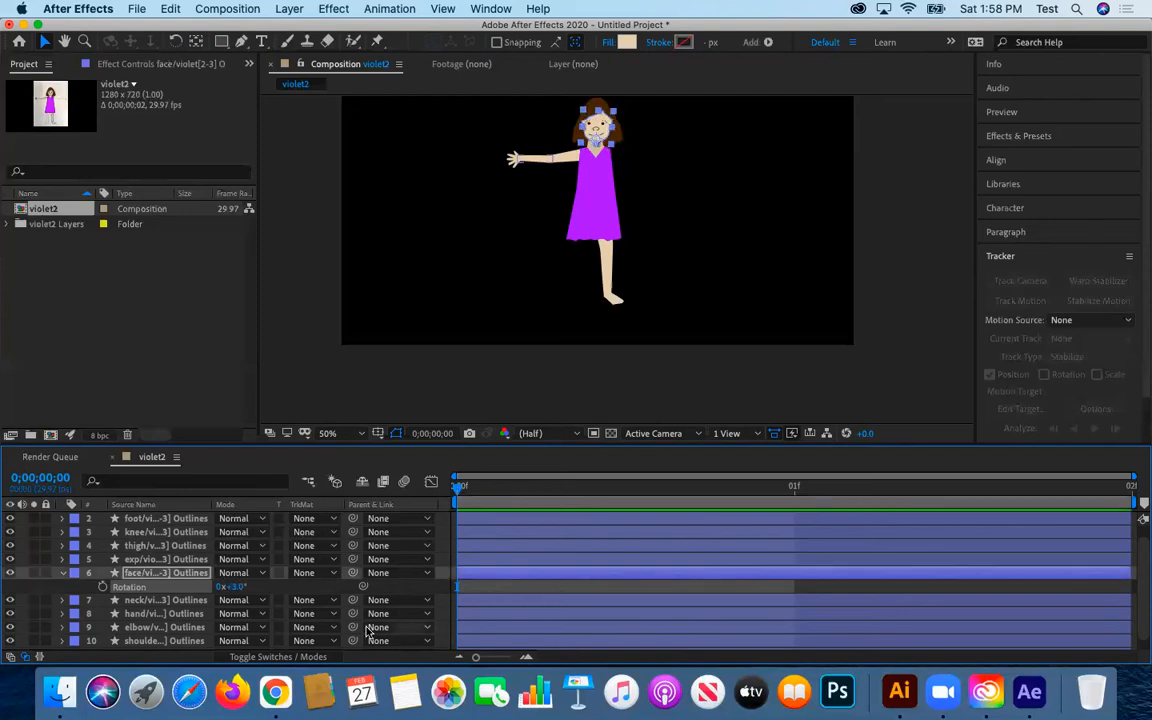
{"action": "left_click", "coordinate": [369, 630]}
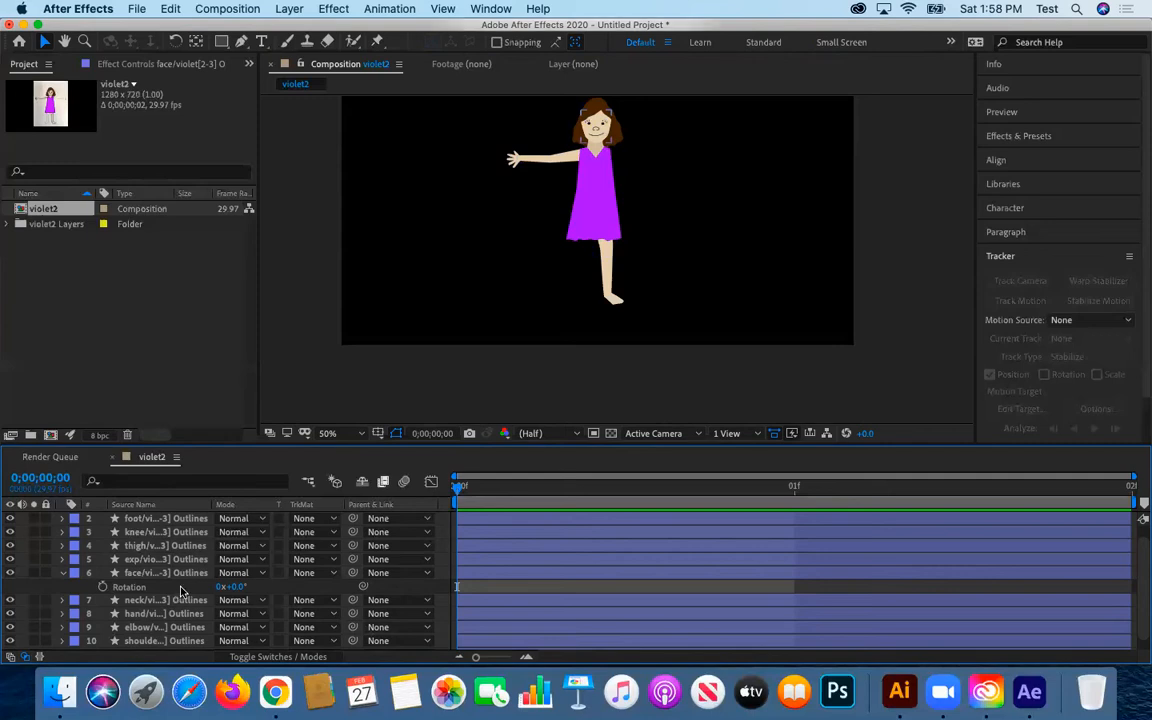
- Hide the face layer's Rotation property in the timeline
{"action": "key", "text": "r"}
{"action": "key", "text": "r"}
{"action": "scroll", "coordinate": [255, 585], "scroll_direction": "down", "scroll_amount": 1}
{"action": "scroll", "coordinate": [256, 580], "scroll_direction": "up", "scroll_amount": 1}
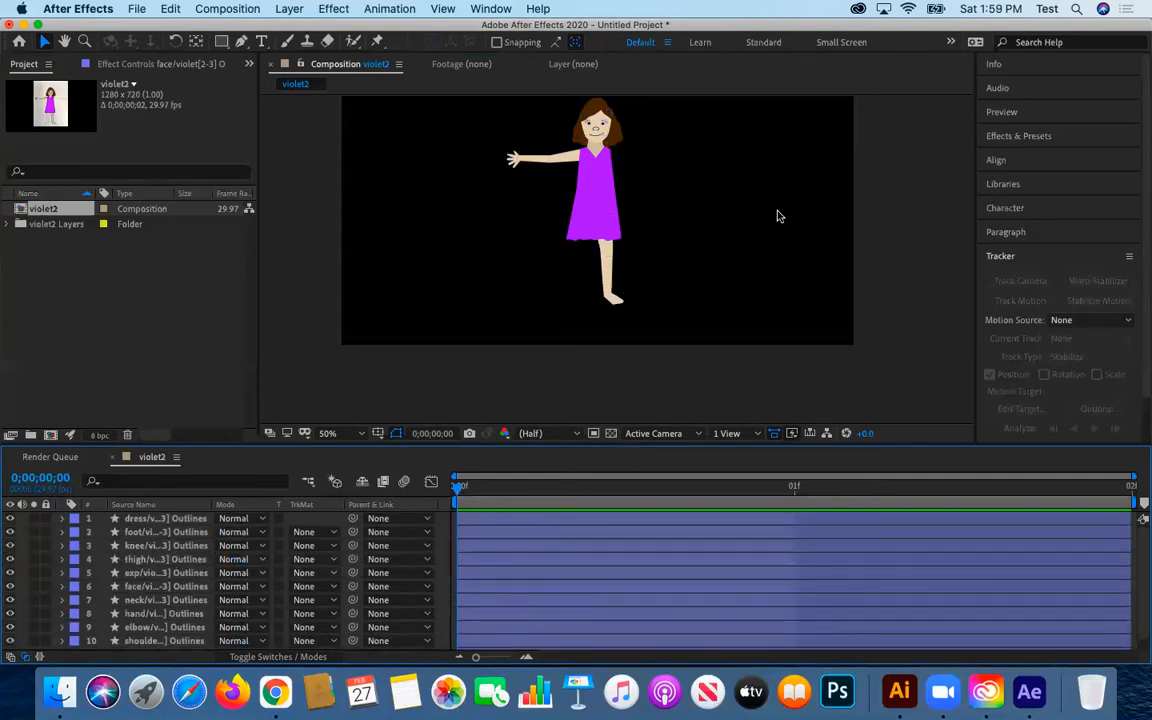
{"action": "key", "text": "period"}
{"action": "key", "text": "comma"}
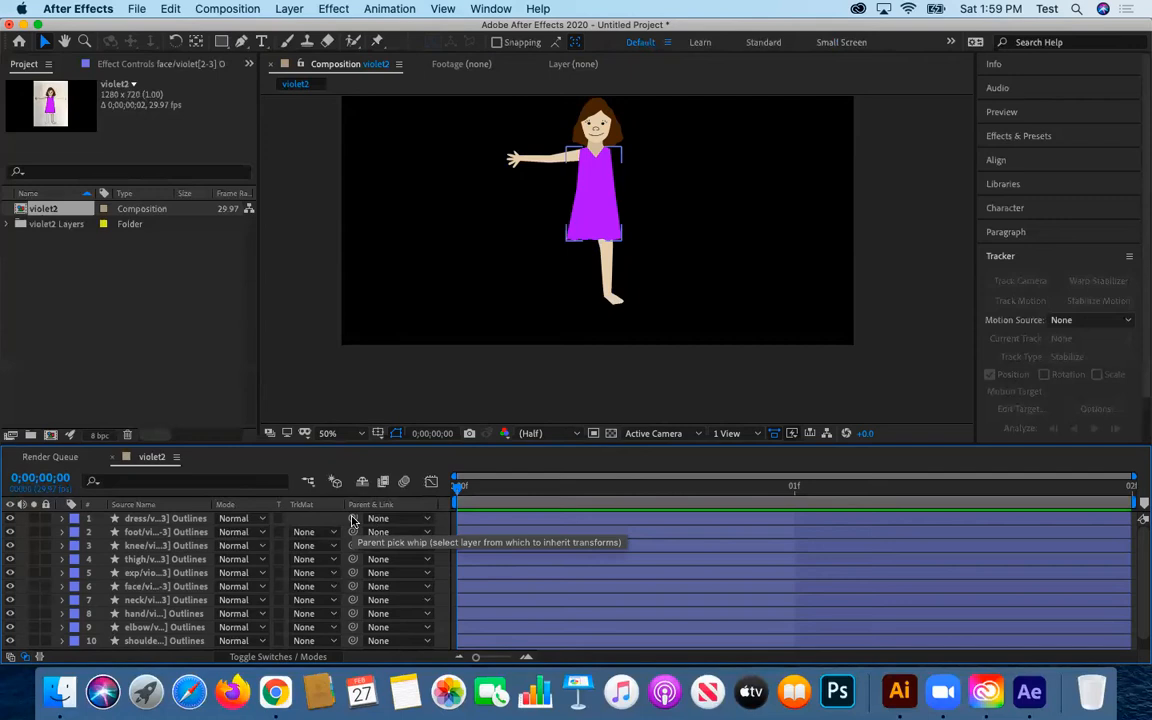
- Parent the hair layer to the face layer and the shoulder layer to the neck layer
{"action": "scroll", "coordinate": [155, 600], "scroll_direction": "down", "scroll_amount": 1}
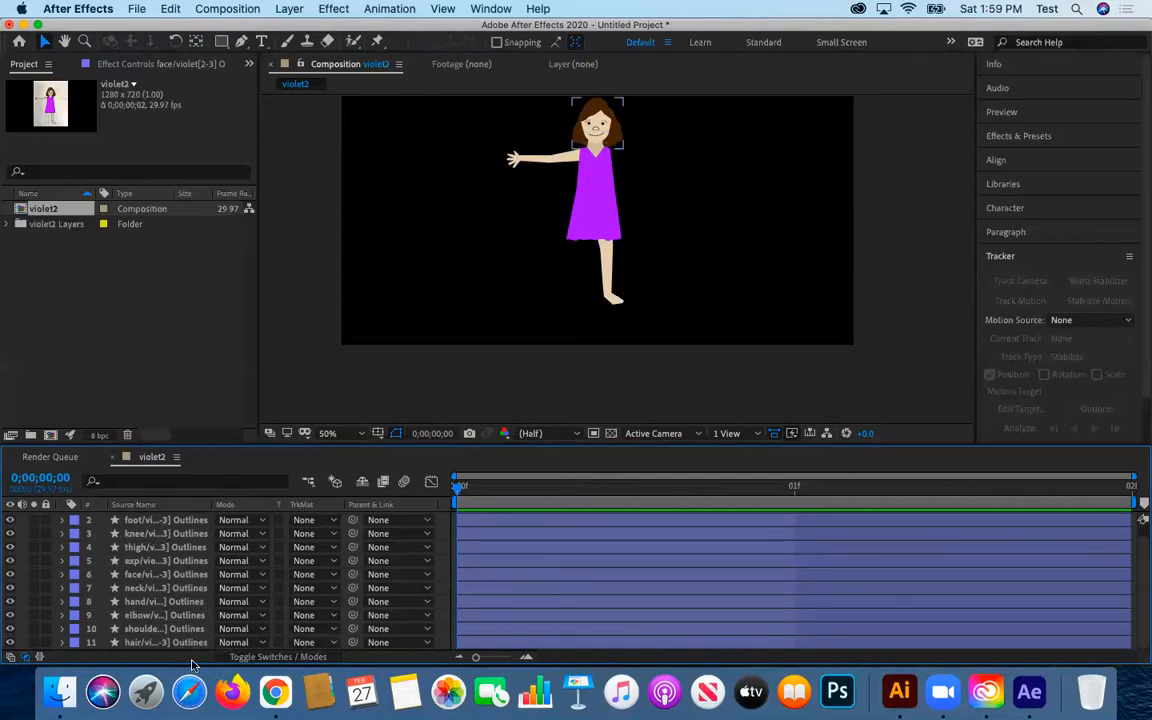
{"action": "left_click", "coordinate": [185, 642]}
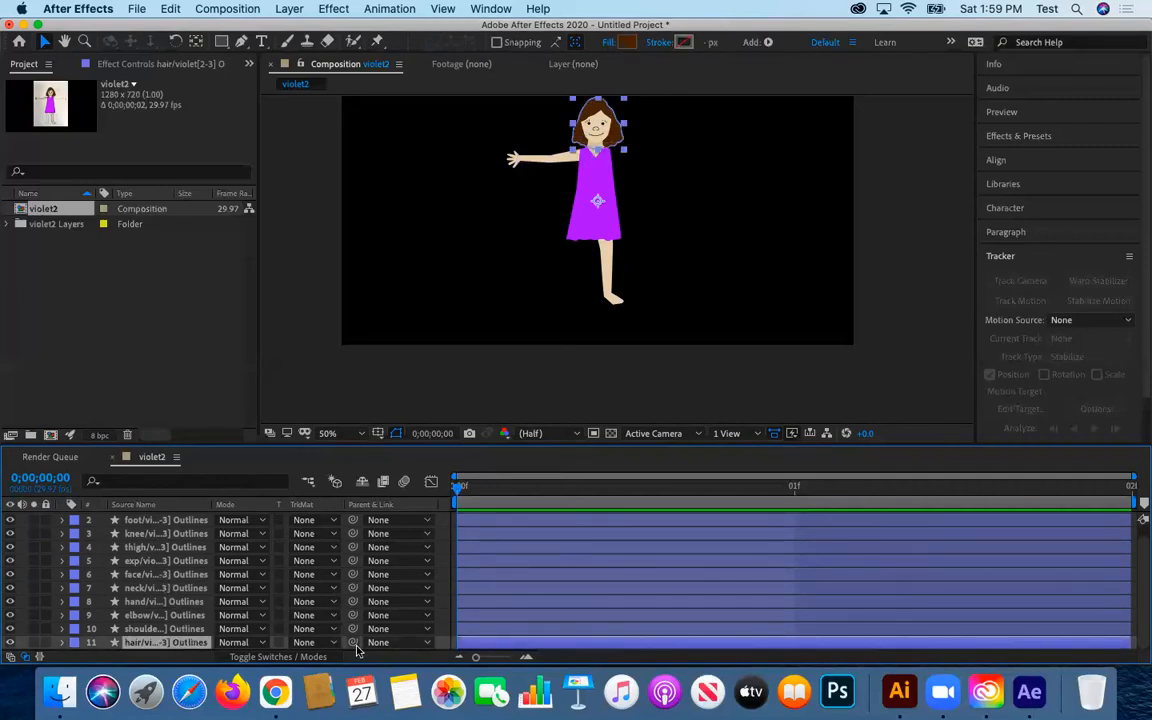
{"action": "left_click_drag", "start_coordinate": [356, 647], "coordinate": [190, 580]}
{"action": "left_click_drag", "start_coordinate": [192, 580], "coordinate": [188, 579]}
{"action": "left_click_drag", "start_coordinate": [142, 629], "coordinate": [172, 629]}
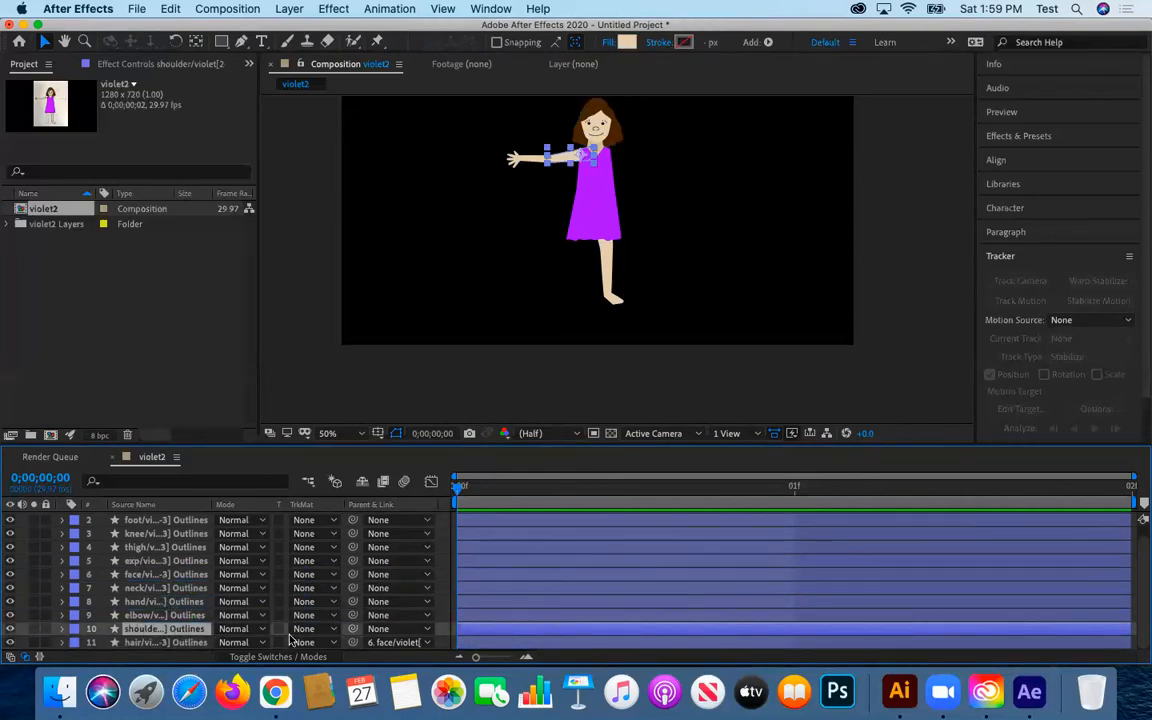
{"action": "left_click_drag", "start_coordinate": [352, 629], "coordinate": [170, 588]}
- Parent the elbow layer to the shoulder layer and the hand layer to the elbow layer
{"action": "left_click", "coordinate": [180, 617]}
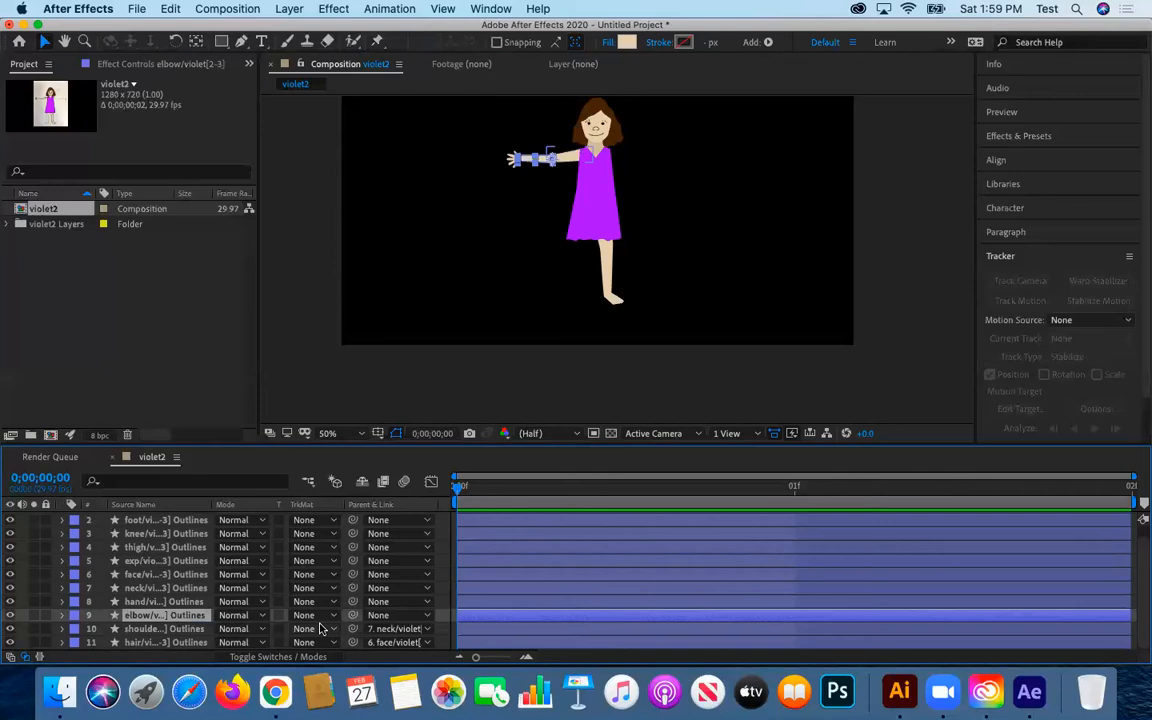
{"action": "left_click_drag", "start_coordinate": [352, 615], "coordinate": [187, 630]}
{"action": "left_click", "coordinate": [187, 630]}
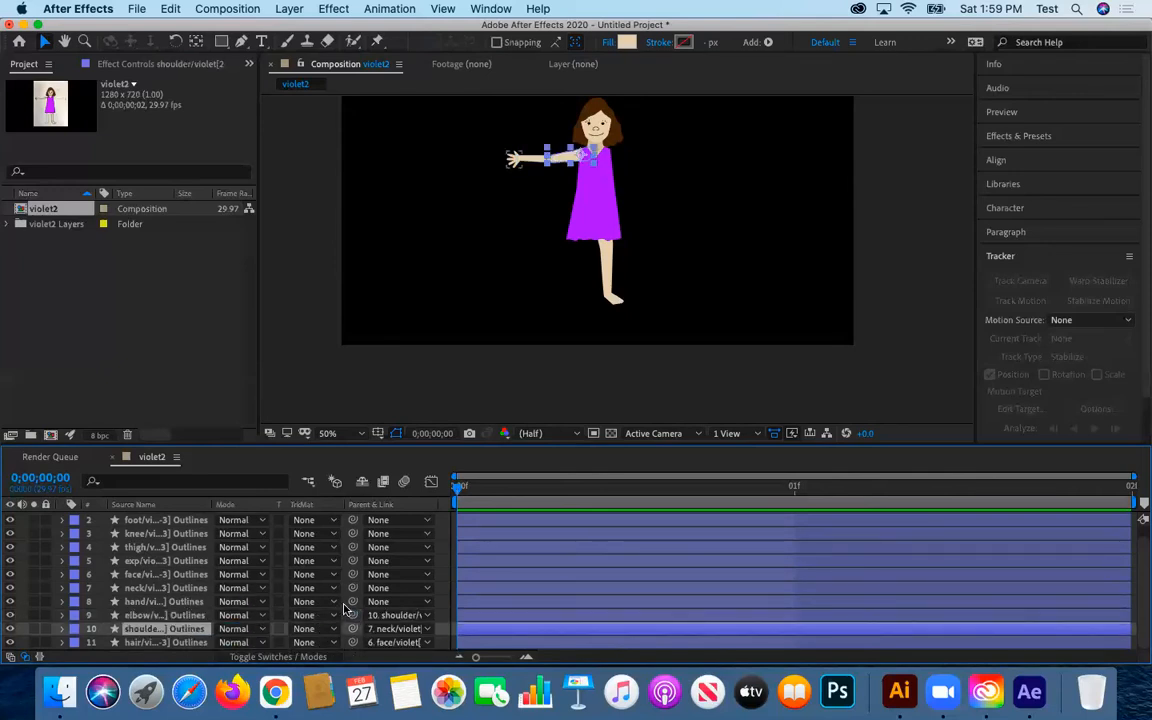
{"action": "left_click_drag", "start_coordinate": [352, 601], "coordinate": [190, 616]}
- Test the linked arm by rotating the shoulder layer, and reset its rotation to 0°
{"action": "key", "text": "r"}
{"action": "left_click_drag", "start_coordinate": [231, 643], "coordinate": [252, 660]}
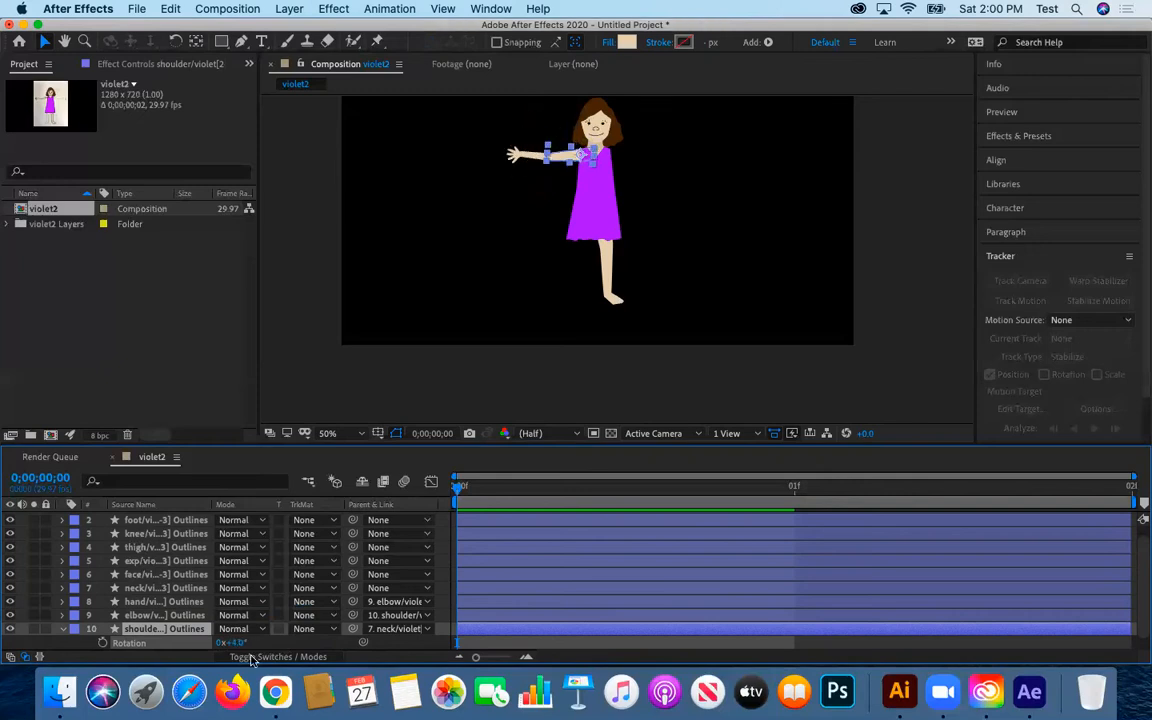
{"action": "left_click", "coordinate": [236, 643]}
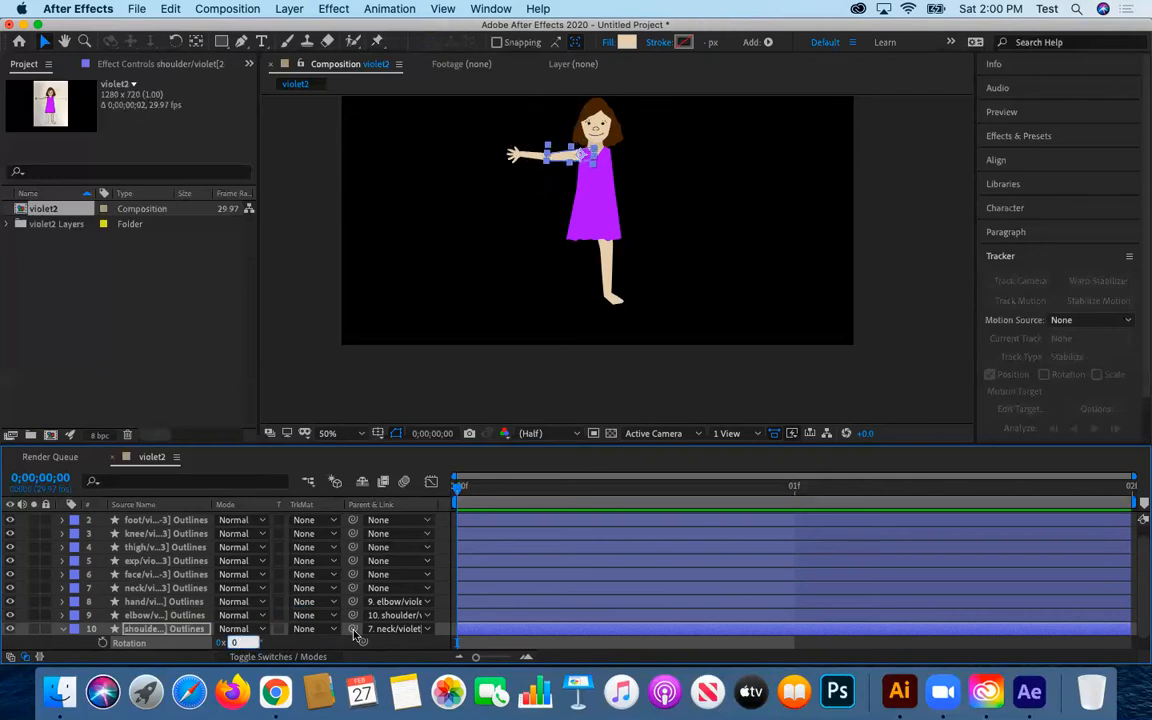
{"action": "key", "text": "Return"}
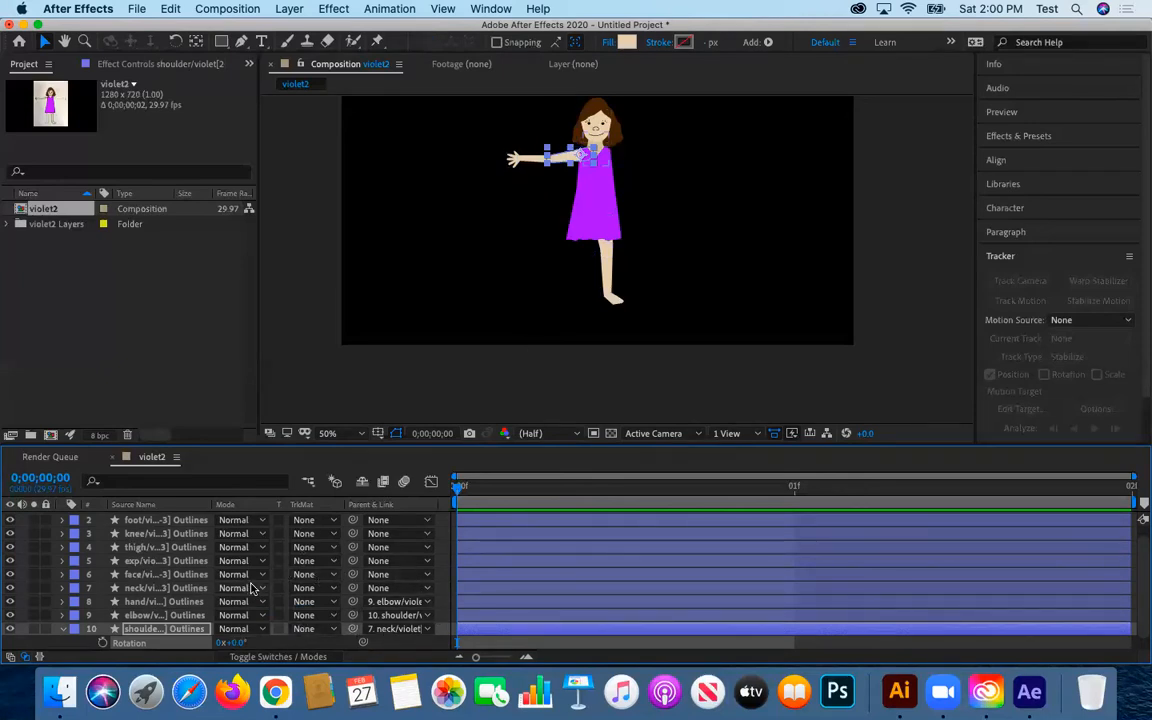
- Parent the neck layer to the dress, the face layer to the neck and the expression layer to the face
{"action": "left_click_drag", "start_coordinate": [351, 588], "coordinate": [181, 519]}
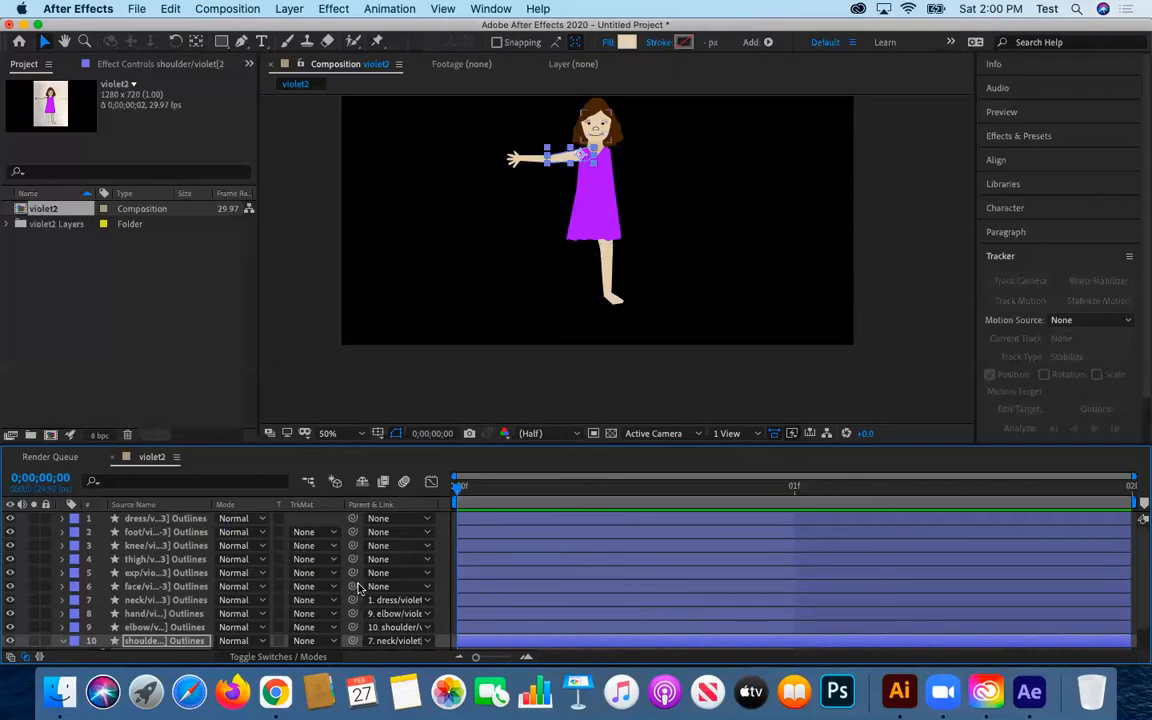
{"action": "left_click_drag", "start_coordinate": [351, 590], "coordinate": [196, 604]}
{"action": "left_click", "coordinate": [187, 576]}
{"action": "left_click_drag", "start_coordinate": [351, 576], "coordinate": [192, 590]}
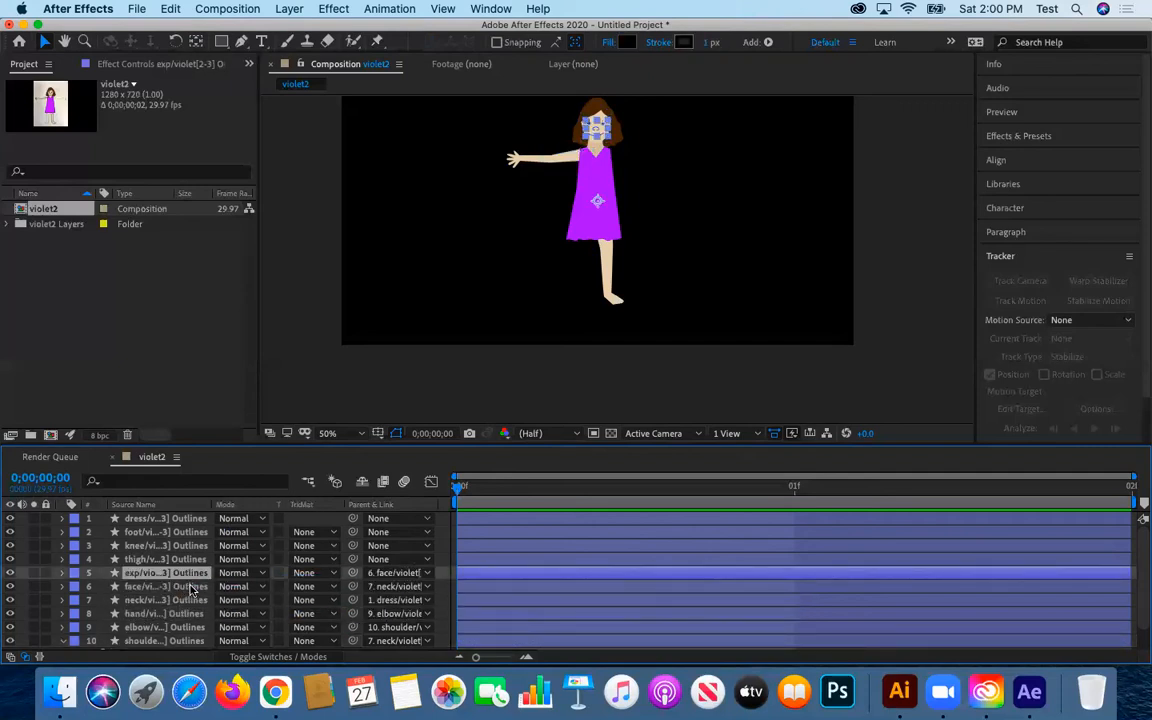
- Parent the thigh layer to the dress, the knee layer to the thigh and the foot layer to the knee
{"action": "left_click_drag", "start_coordinate": [352, 560], "coordinate": [190, 520]}
{"action": "left_click_drag", "start_coordinate": [352, 545], "coordinate": [226, 559]}
{"action": "left_click_drag", "start_coordinate": [352, 532], "coordinate": [172, 547]}
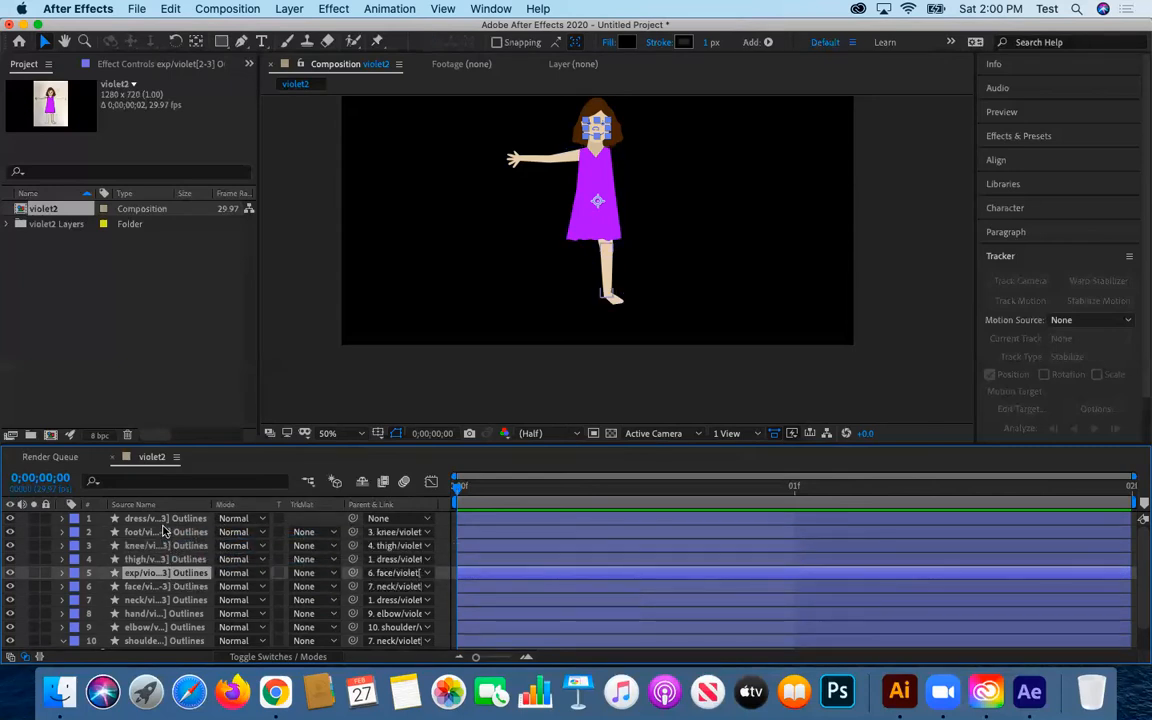
- Test the full hierarchy by rotating the dress layer, and undo the rotation
{"action": "left_click", "coordinate": [165, 519]}
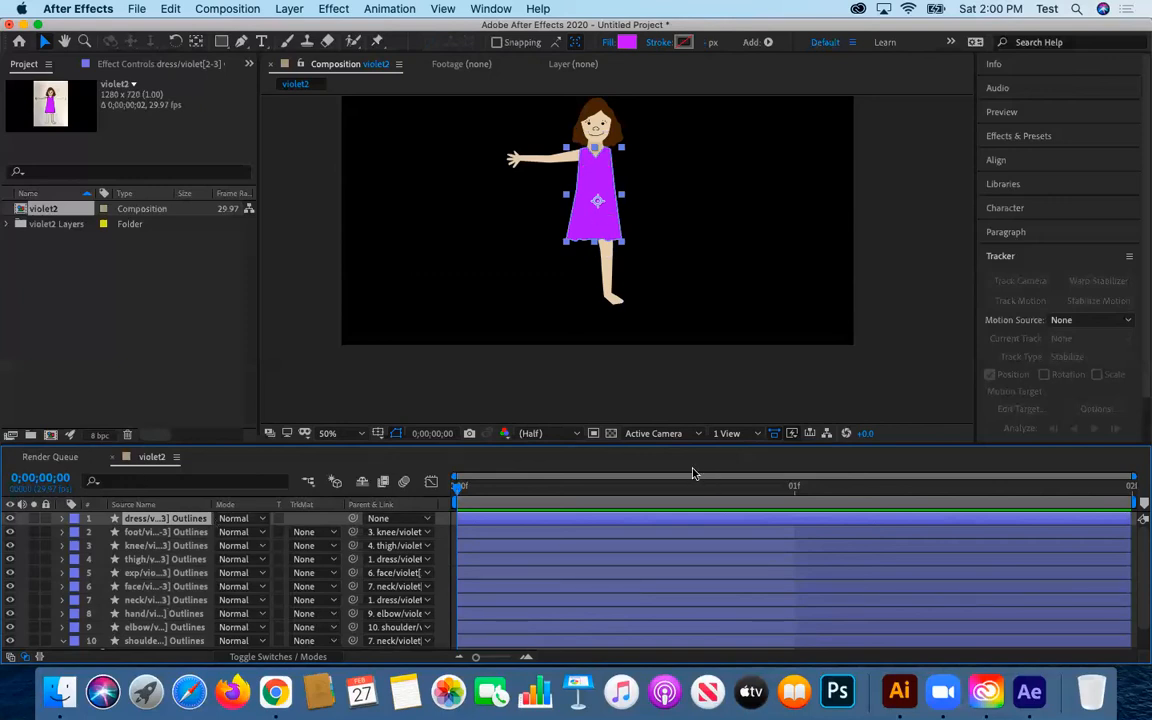
{"action": "key", "text": "r"}
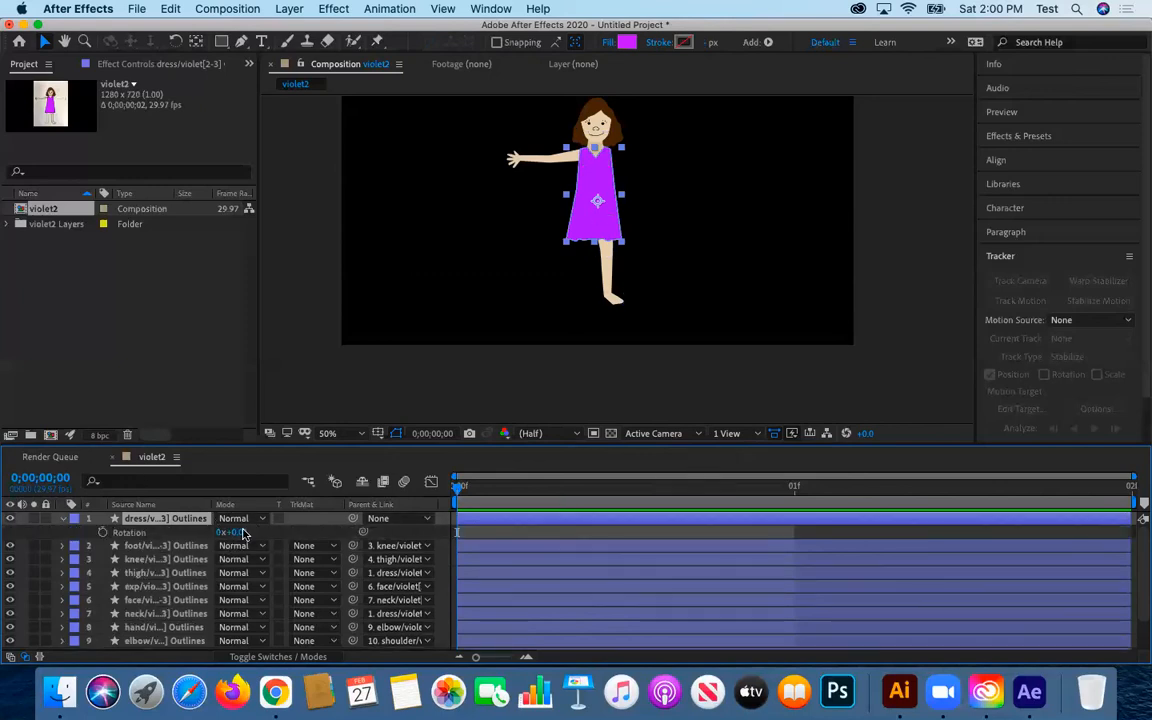
{"action": "mouse_move", "coordinate": [240, 535]}
{"action": "left_mouse_down"}
{"action": "mouse_move", "coordinate": [205, 535]}
{"action": "mouse_move", "coordinate": [256, 529]}
{"action": "mouse_move", "coordinate": [239, 523]}
{"action": "left_mouse_up"}
{"action": "key", "text": "super+z"}
- Move the whole character down by setting the dress layer's position to 640, 423
{"action": "key", "text": "p"}
{"action": "left_click_drag", "start_coordinate": [255, 535], "coordinate": [286, 550]}
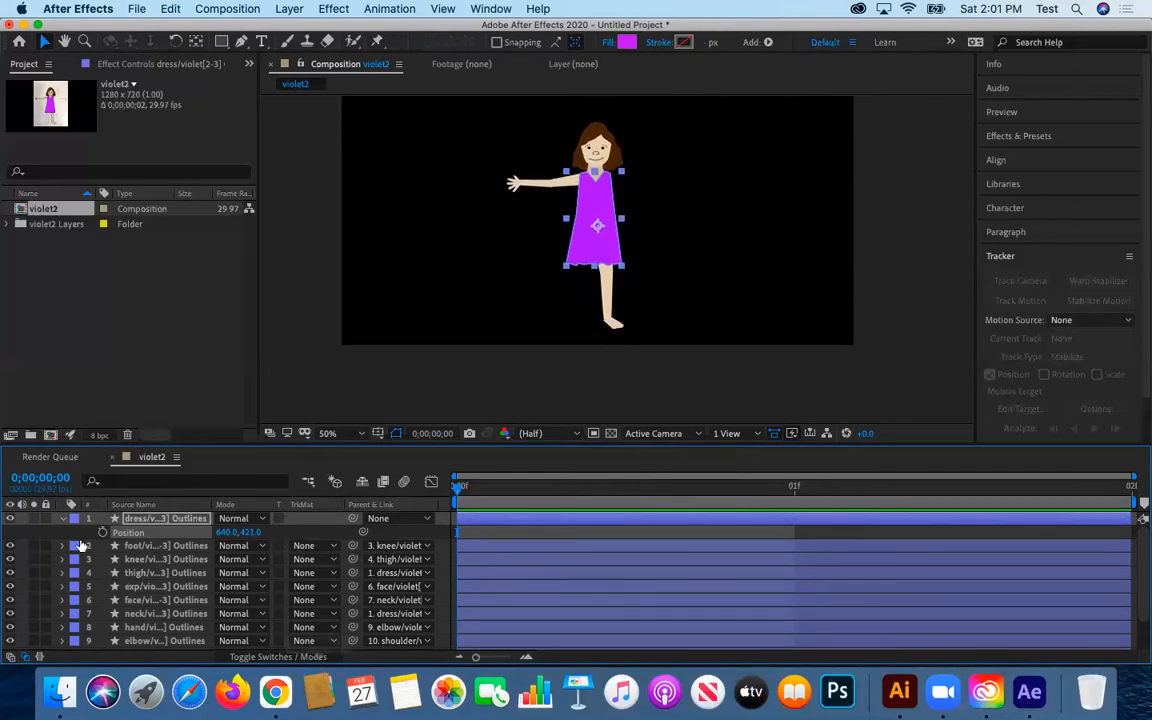
{"action": "key", "text": "p"}
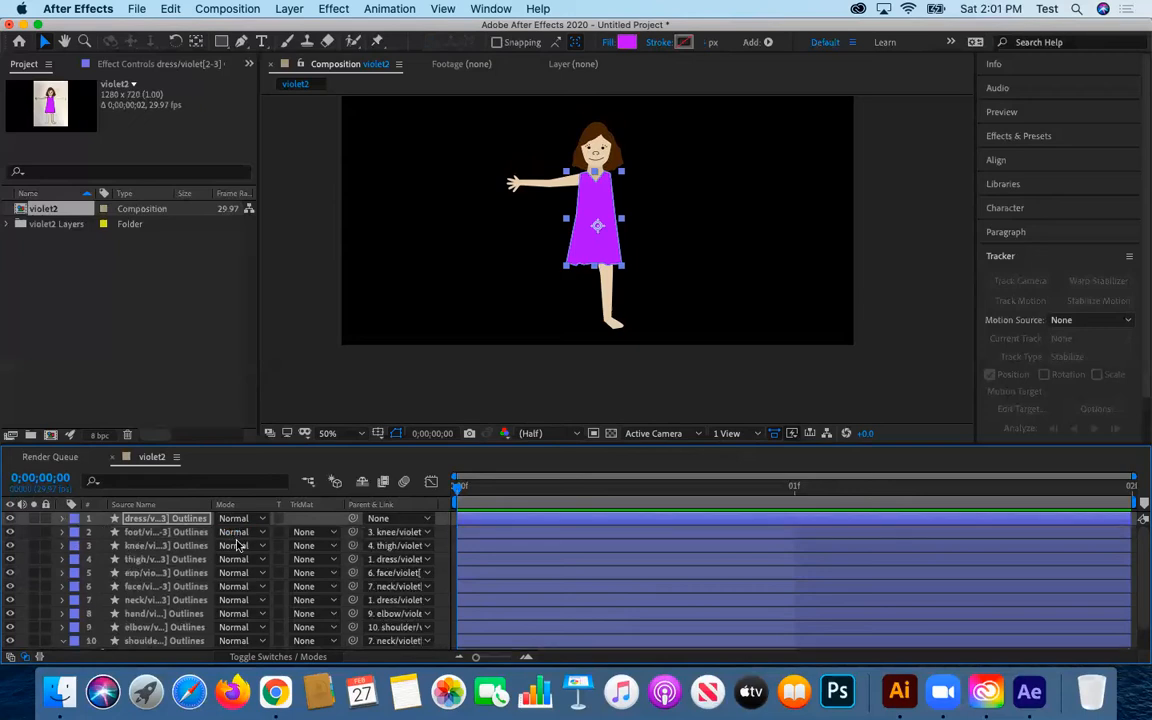
- Duplicate the foot, knee and thigh layers and flip all three copies horizontally
{"action": "left_click", "coordinate": [146, 533]}
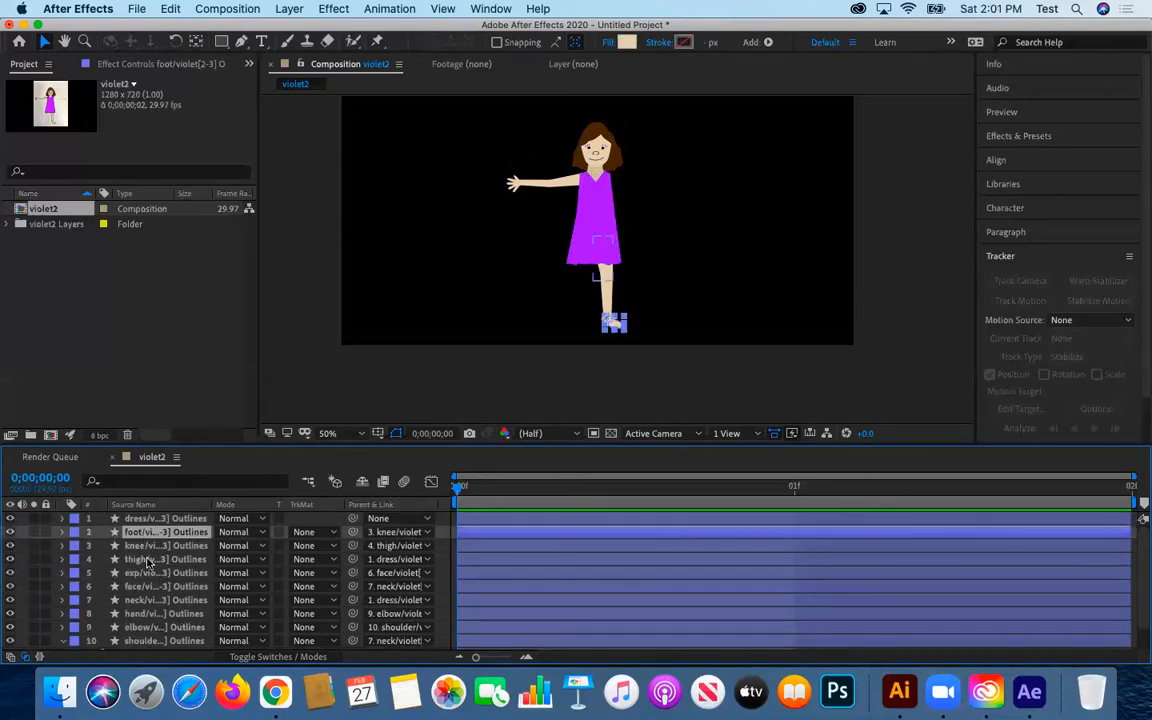
{"action": "left_click", "coordinate": [146, 560], "text": "shift"}
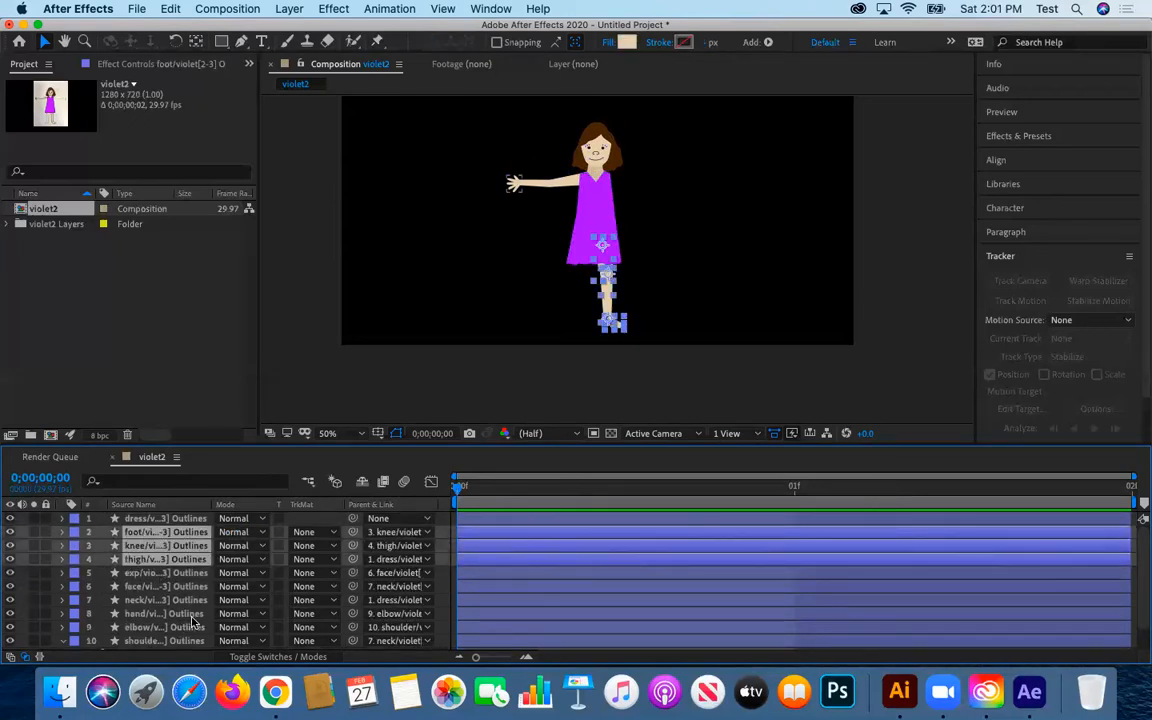
{"action": "key", "text": "super+d"}
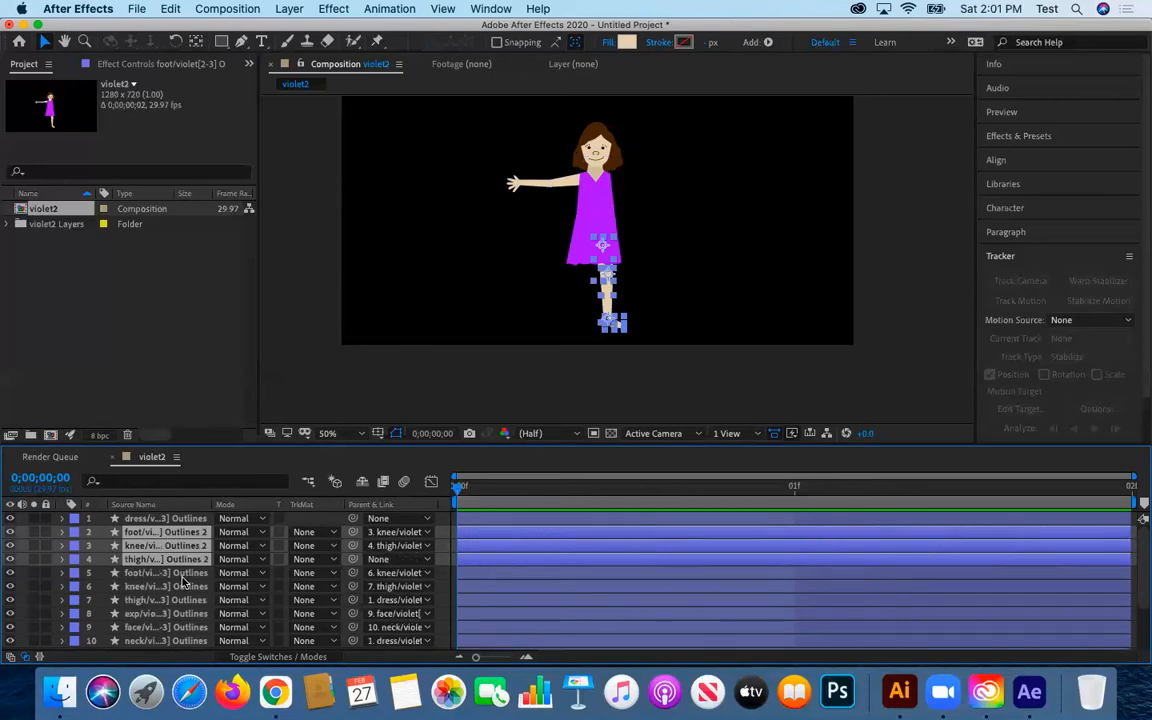
{"action": "left_click", "coordinate": [186, 561]}
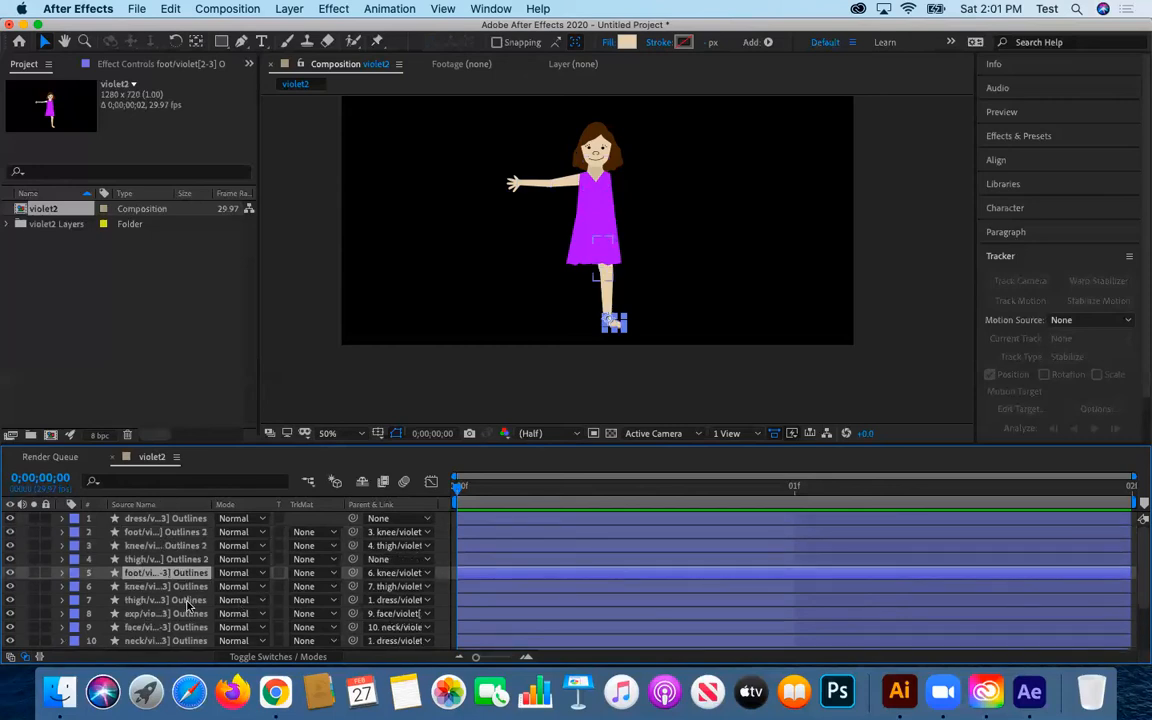
{"action": "left_click", "coordinate": [182, 534], "text": "shift"}
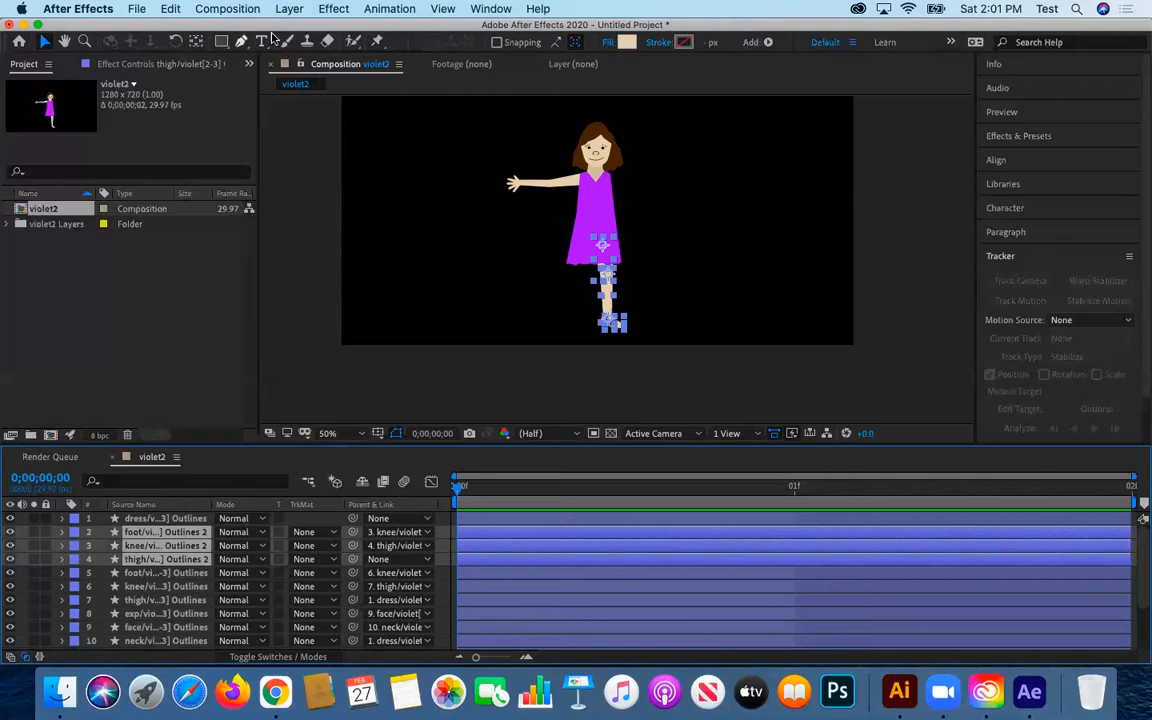
{"action": "left_click", "coordinate": [298, 10]}
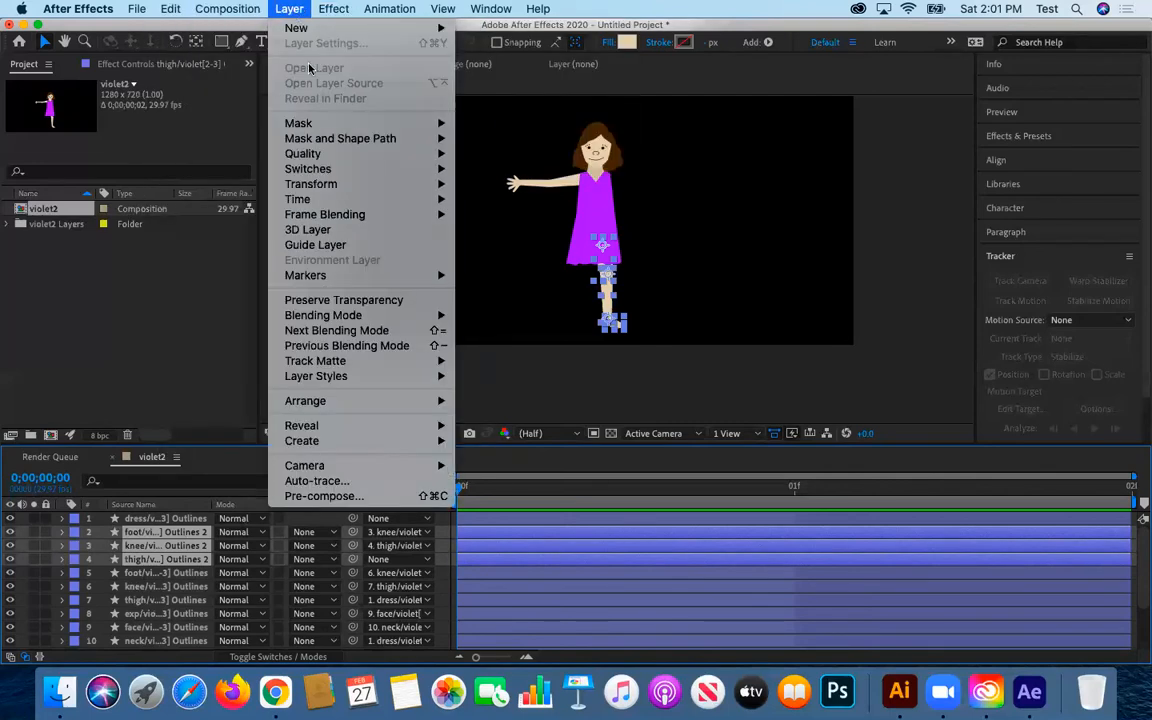
{"action": "mouse_move", "coordinate": [322, 185]}
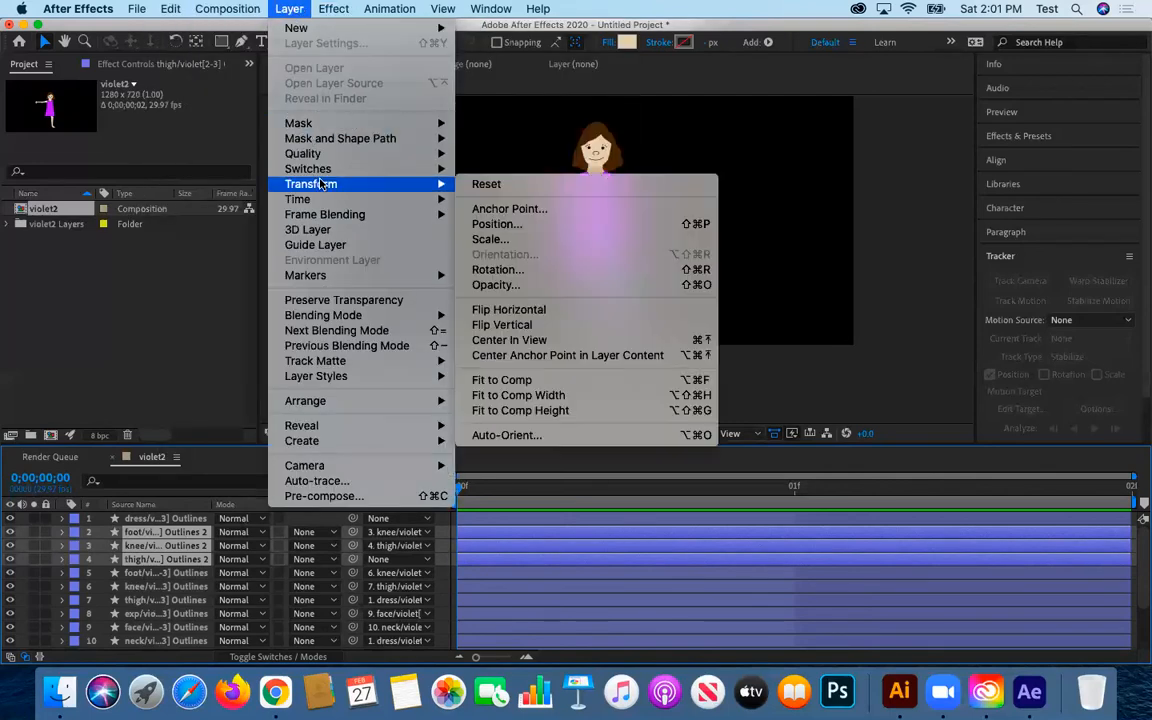
{"action": "left_click", "coordinate": [578, 310]}
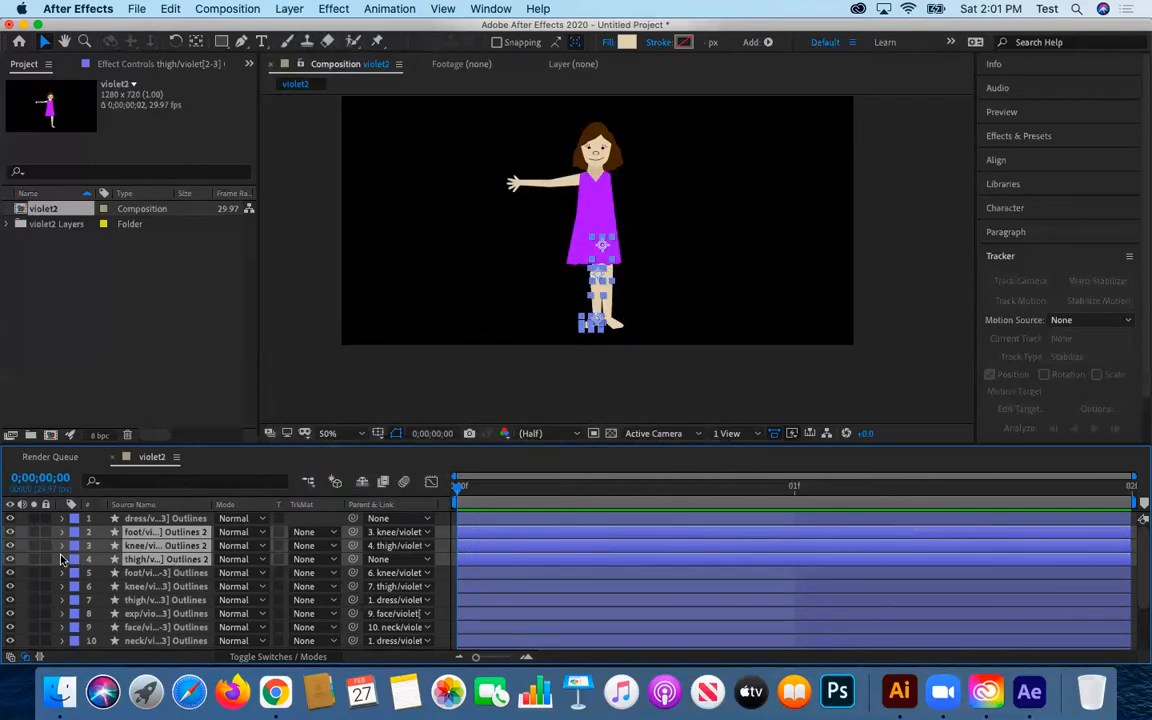
- Shift the copied leg sideways by setting the duplicated thigh layer's position to 610, 469
{"action": "left_click", "coordinate": [192, 588]}
{"action": "left_click", "coordinate": [194, 560]}
{"action": "key", "text": "p"}
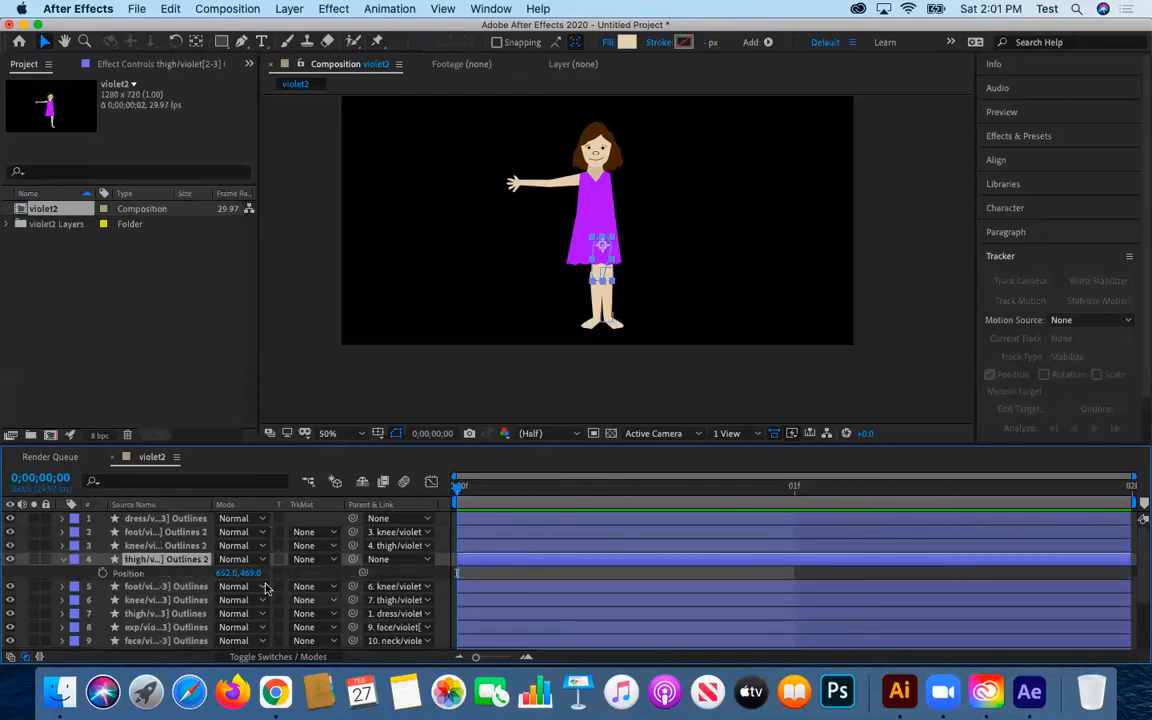
{"action": "left_click_drag", "start_coordinate": [221, 572], "coordinate": [175, 563]}
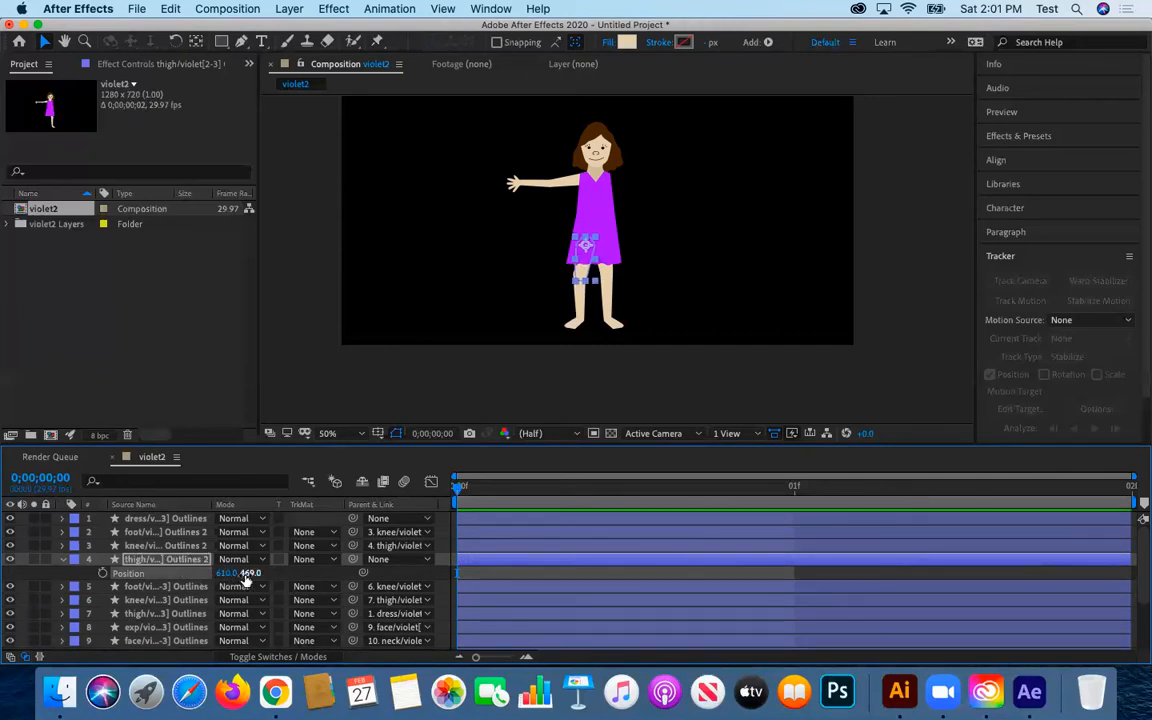
{"action": "left_click_drag", "start_coordinate": [238, 573], "coordinate": [236, 572]}
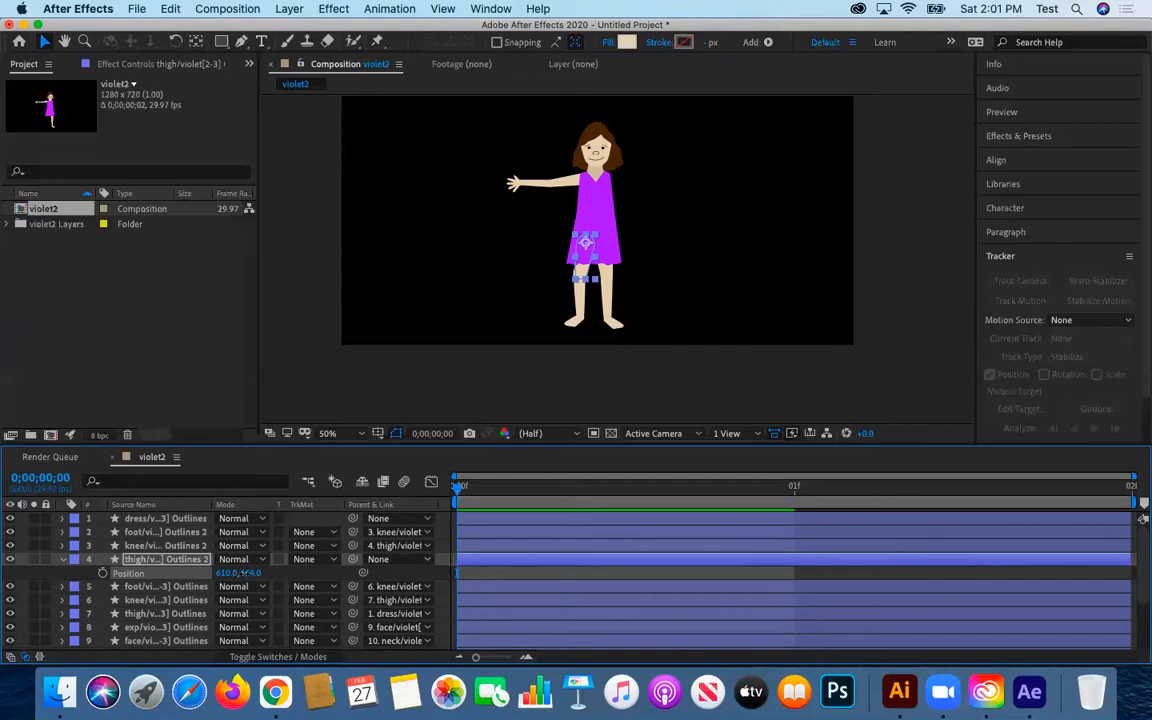
{"action": "left_click", "coordinate": [689, 342]}
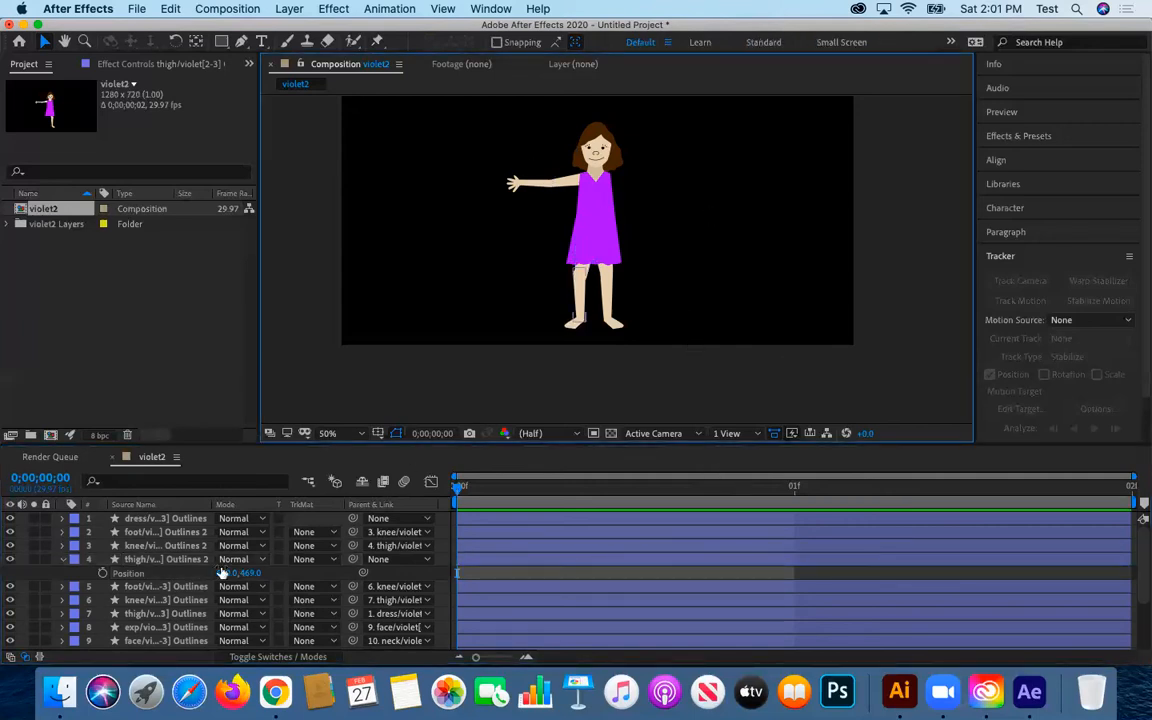
- Duplicate the shoulder, elbow and hand layers to make a second arm
{"action": "scroll", "coordinate": [171, 600], "scroll_direction": "down", "scroll_amount": 5}
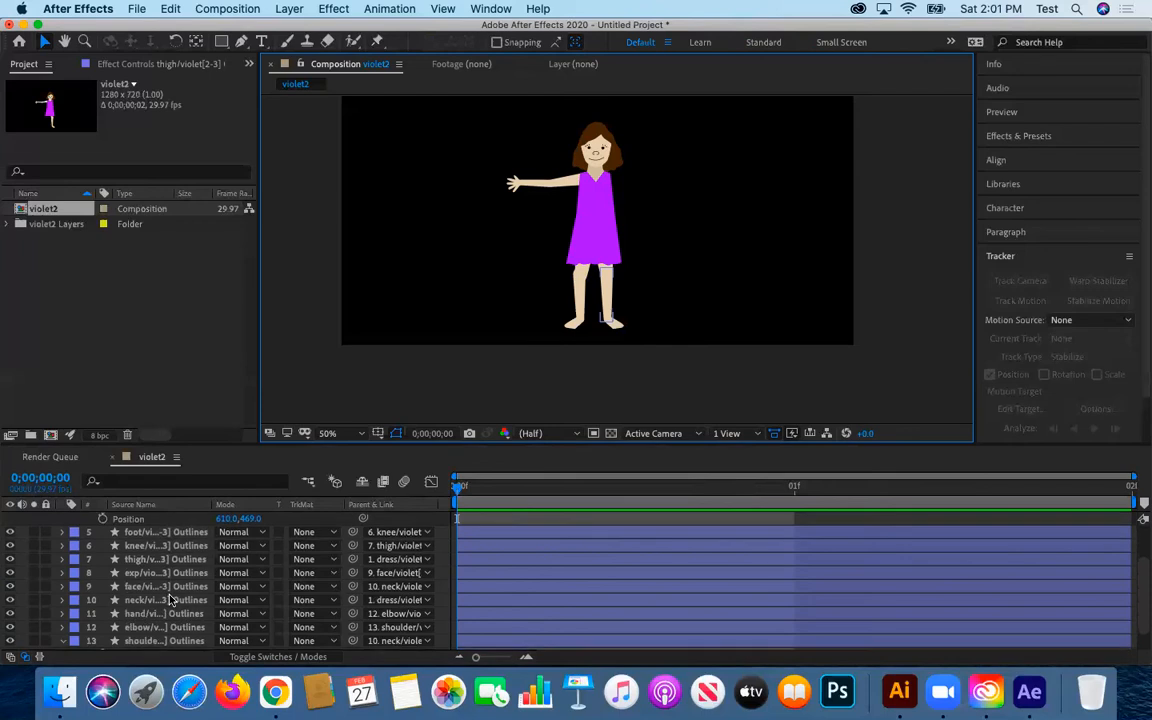
{"action": "left_click", "coordinate": [169, 629]}
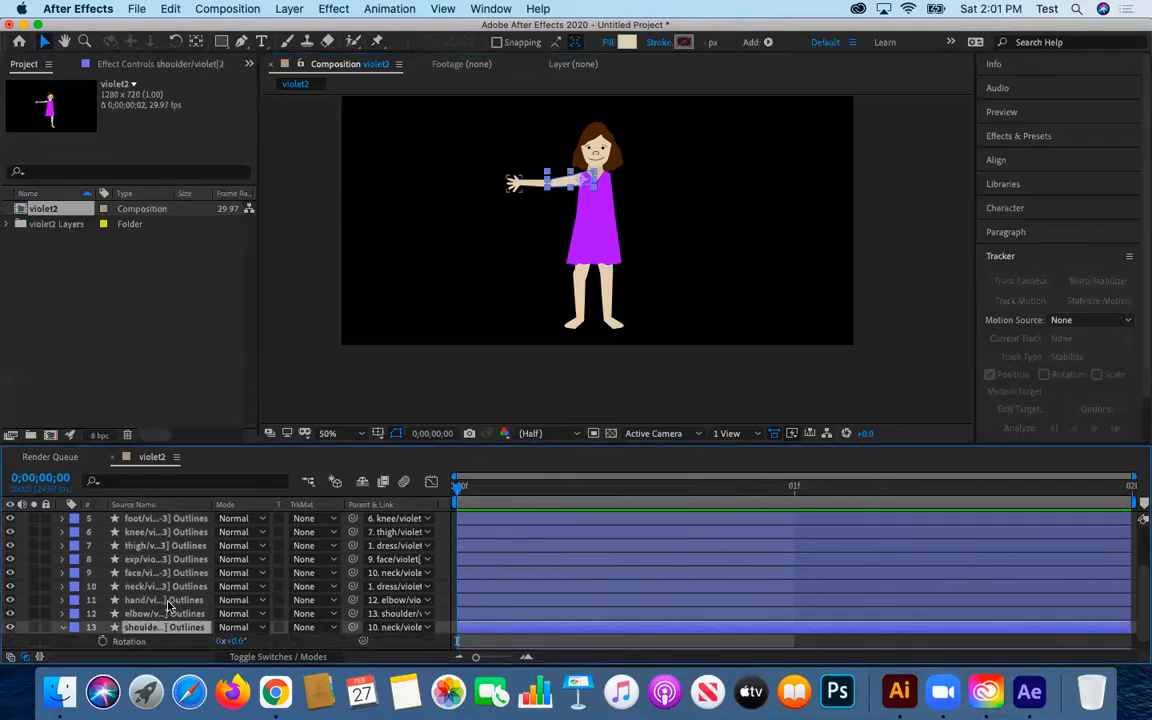
{"action": "left_click", "coordinate": [165, 613], "text": "shift"}
{"action": "left_click", "coordinate": [165, 600], "text": "shift"}
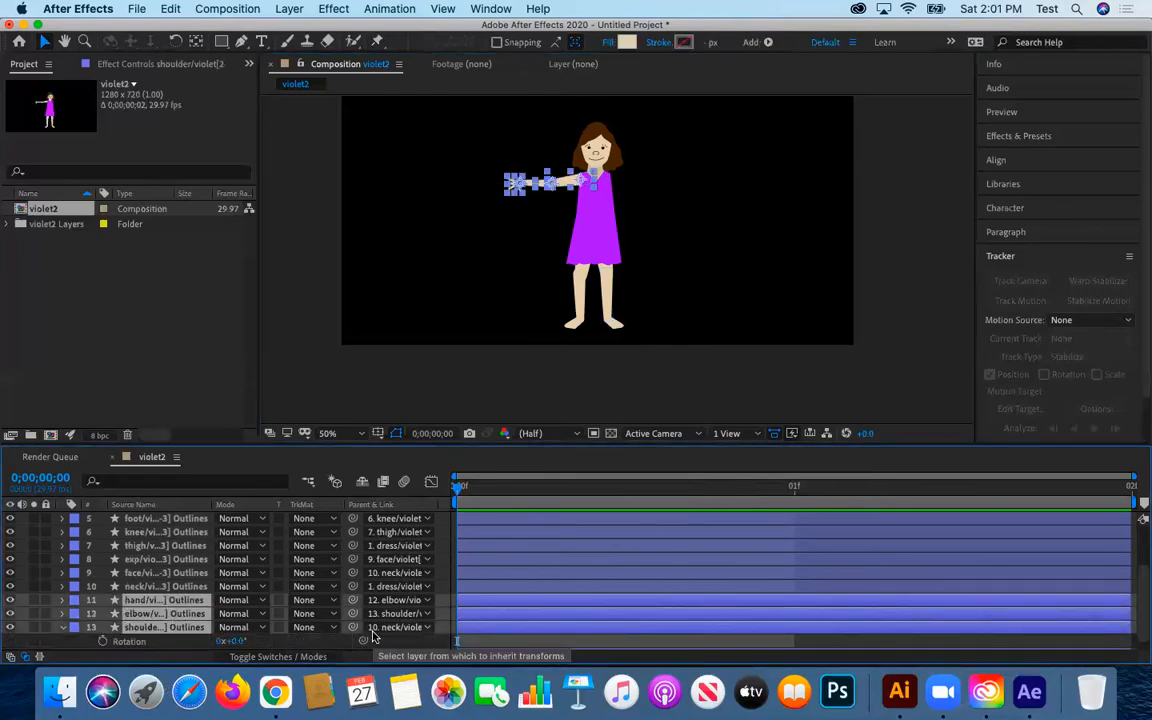
{"action": "key", "text": "super+v"}
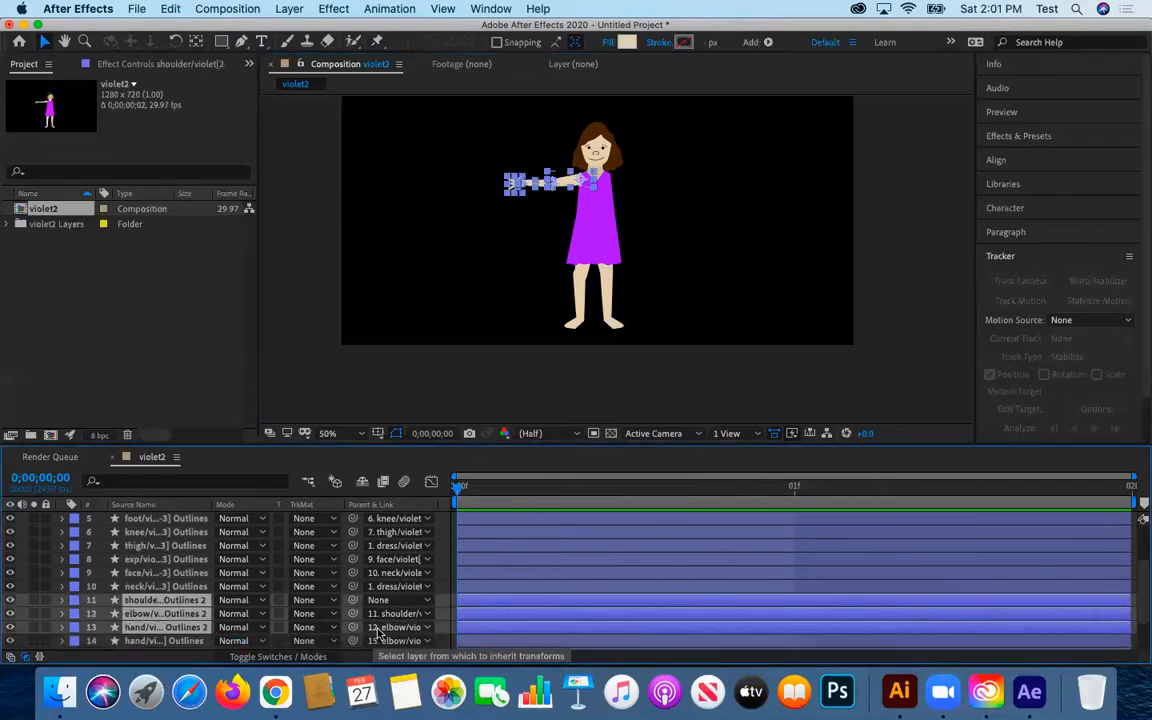
- Try to flip the duplicated shoulder, elbow and hand layers horizontally all together
{"action": "left_click", "coordinate": [243, 9]}
{"action": "mouse_move", "coordinate": [300, 9]}
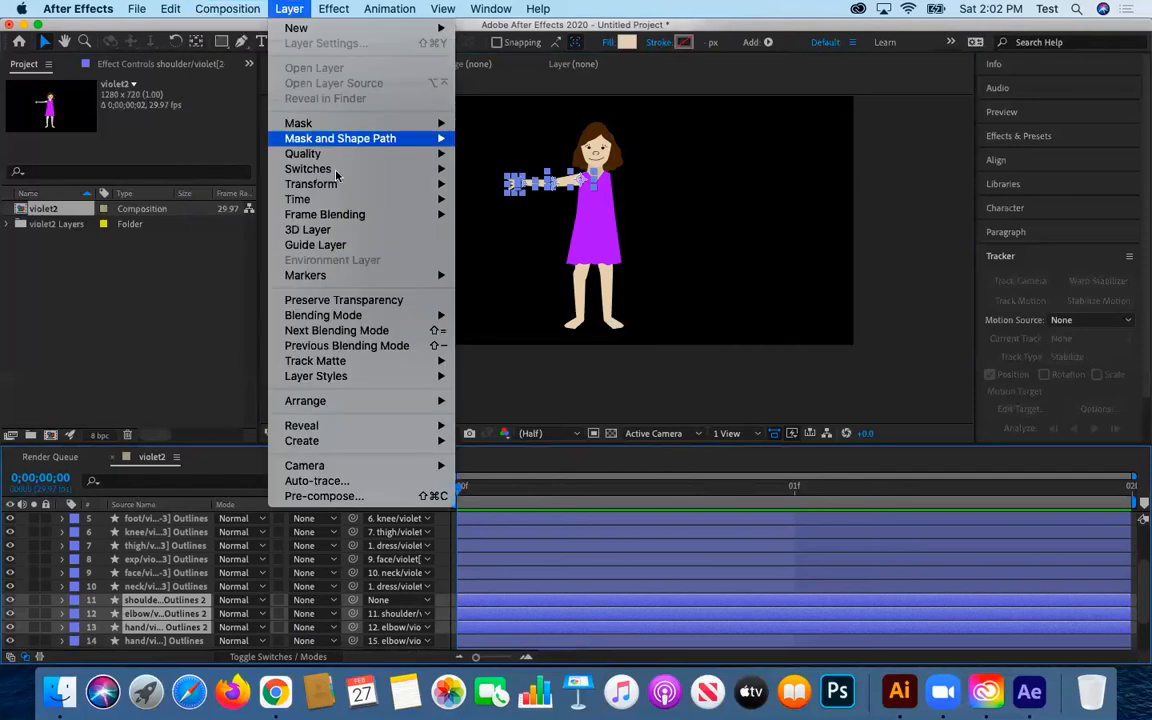
{"action": "mouse_move", "coordinate": [440, 184]}
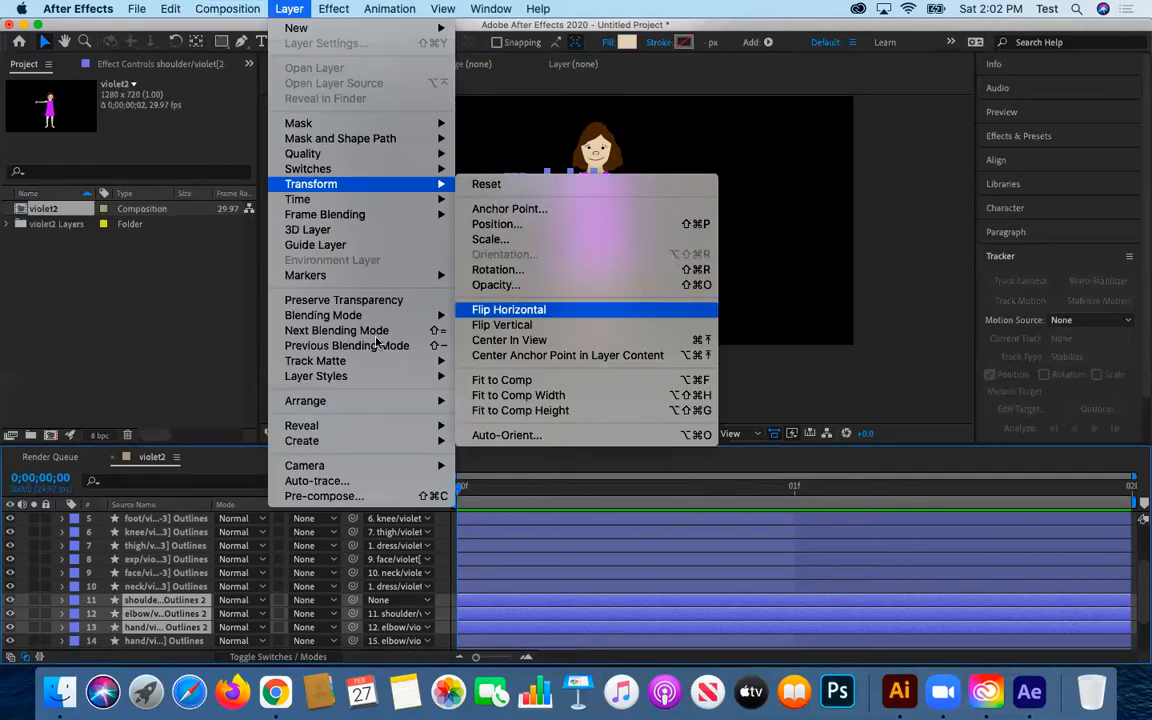
{"action": "left_click", "coordinate": [509, 310]}
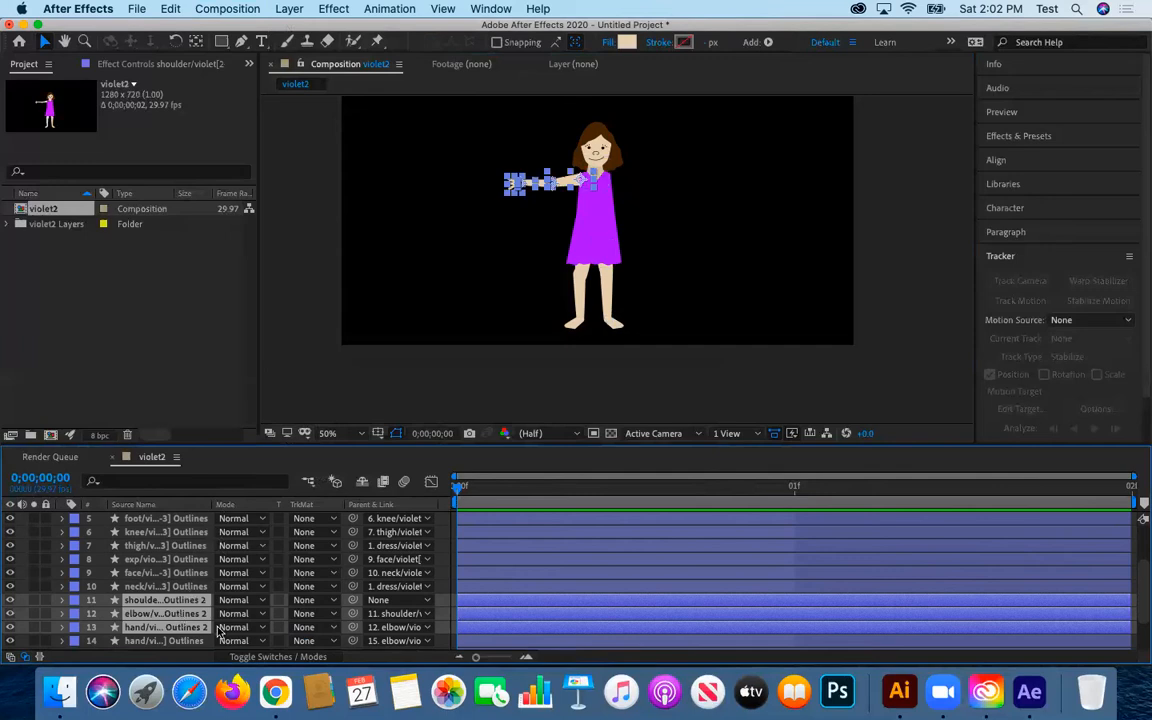
{"action": "key", "text": "super+z"}
{"action": "key", "text": "super+shift+z"}
- Flip only the duplicated shoulder layer horizontally and set its position to 679, 305
{"action": "left_click", "coordinate": [171, 602]}
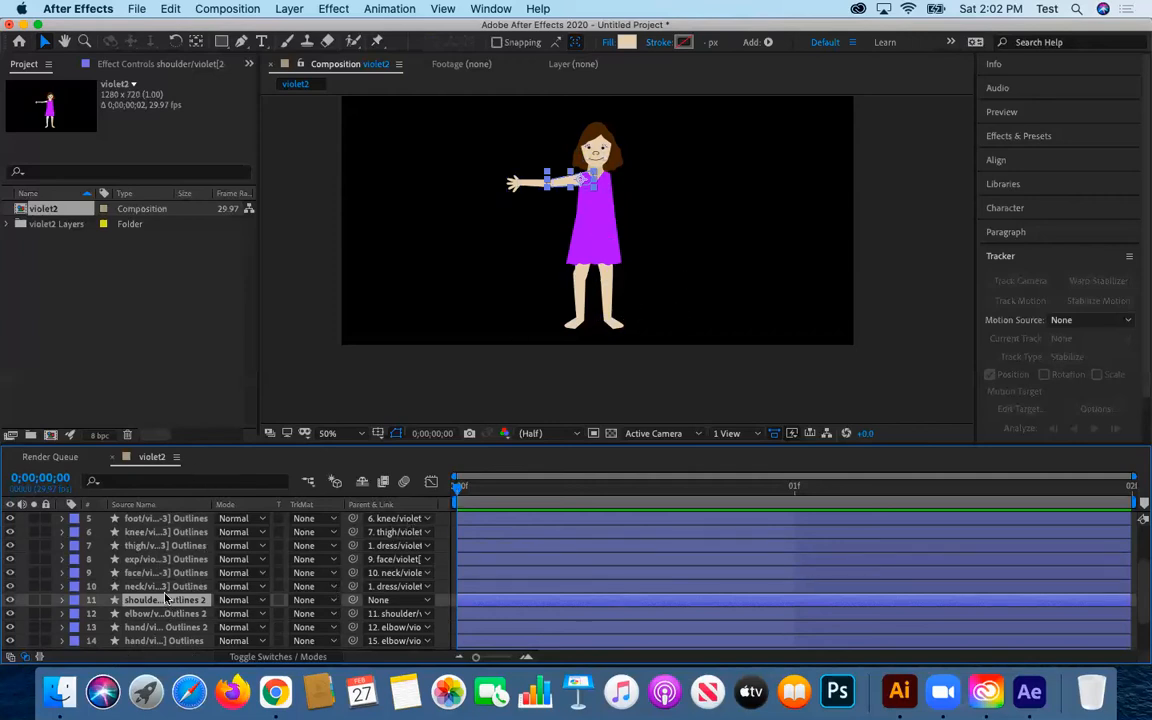
{"action": "left_click", "coordinate": [289, 8]}
{"action": "mouse_move", "coordinate": [332, 188]}
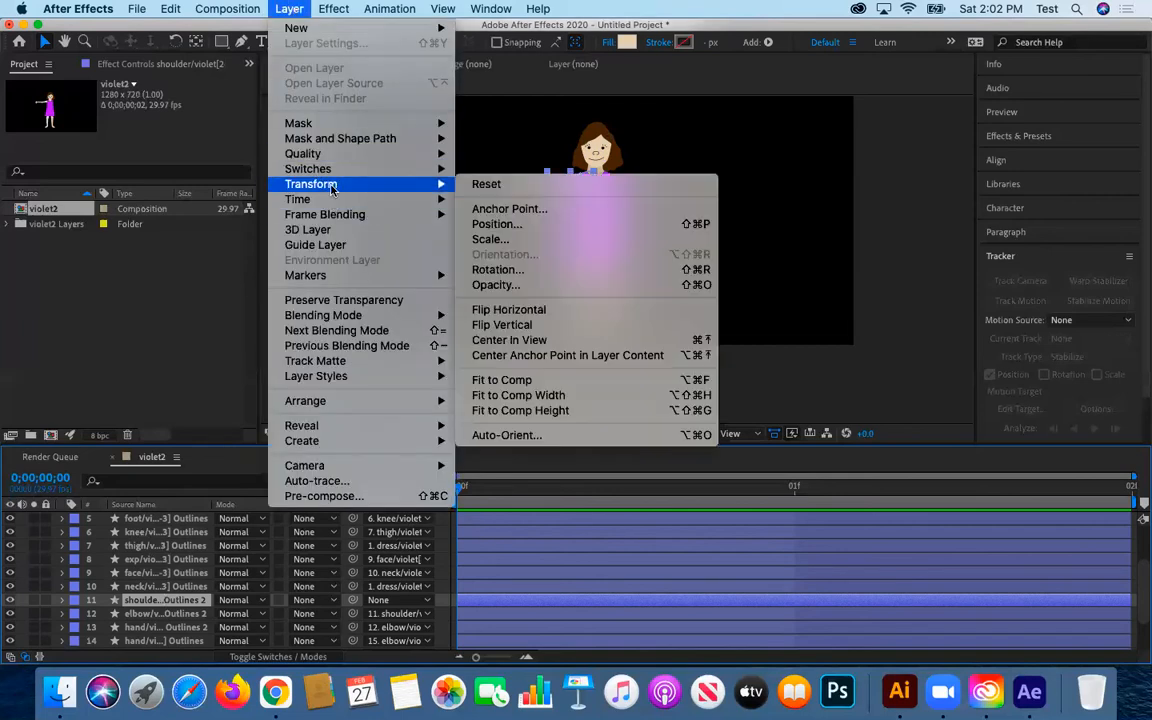
{"action": "left_click", "coordinate": [510, 309]}
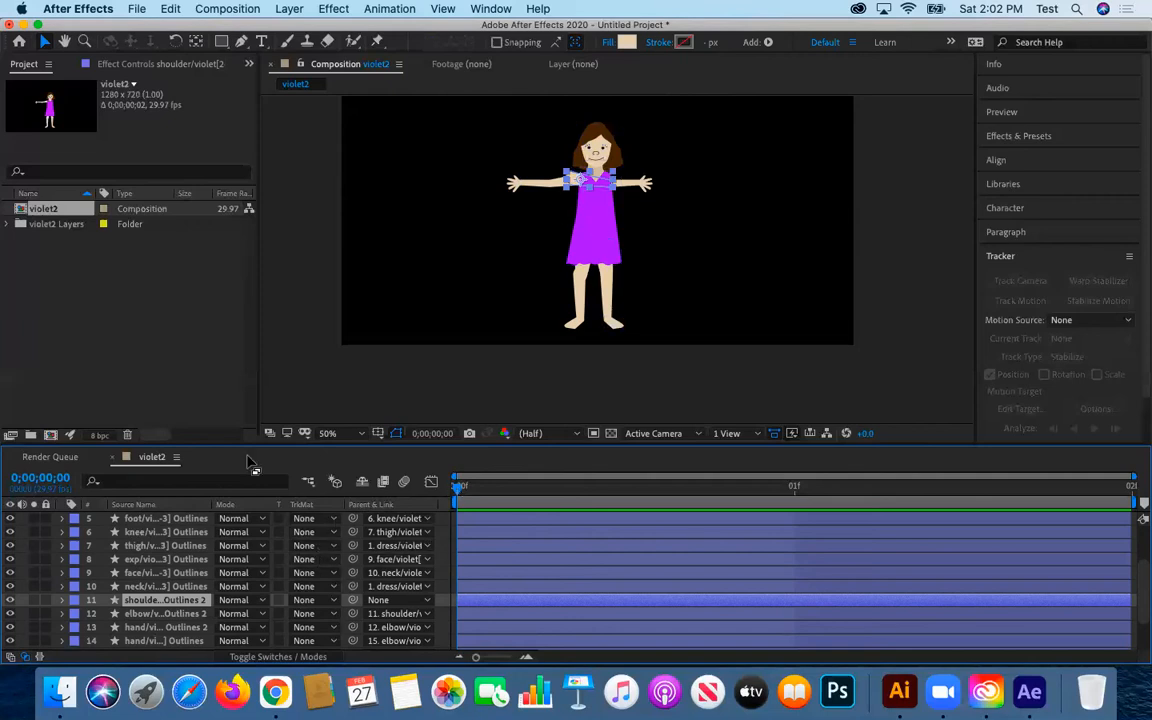
{"action": "key", "text": "p"}
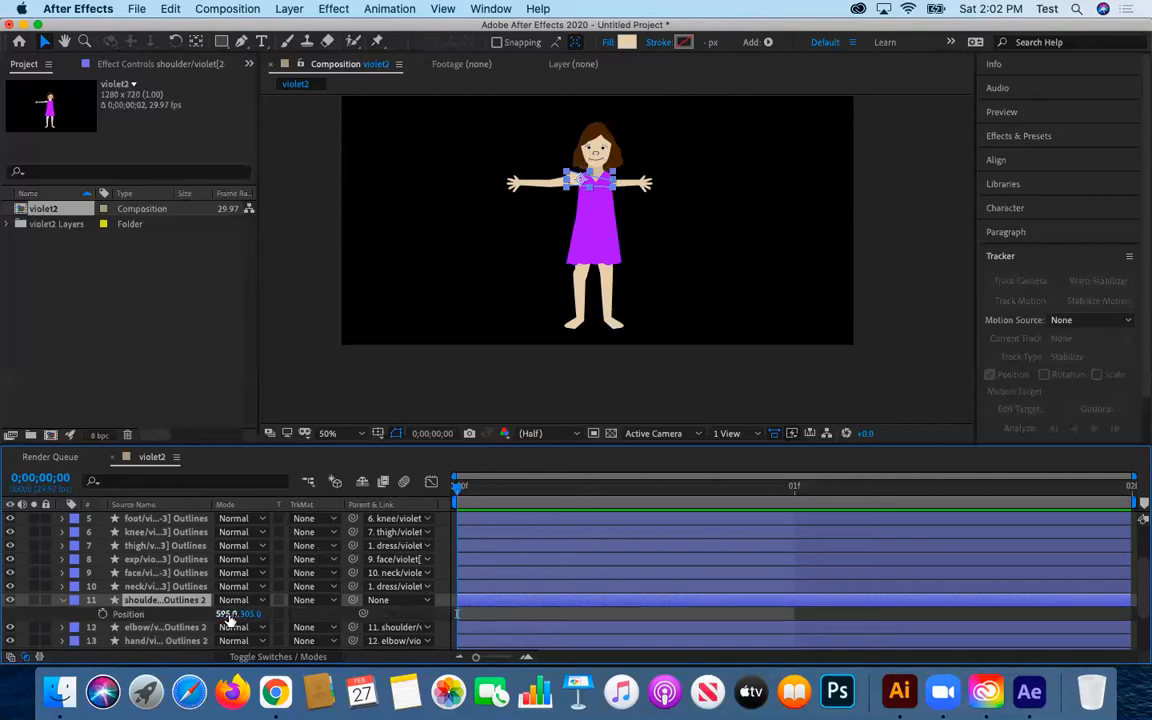
{"action": "left_click_drag", "start_coordinate": [220, 613], "coordinate": [292, 611]}
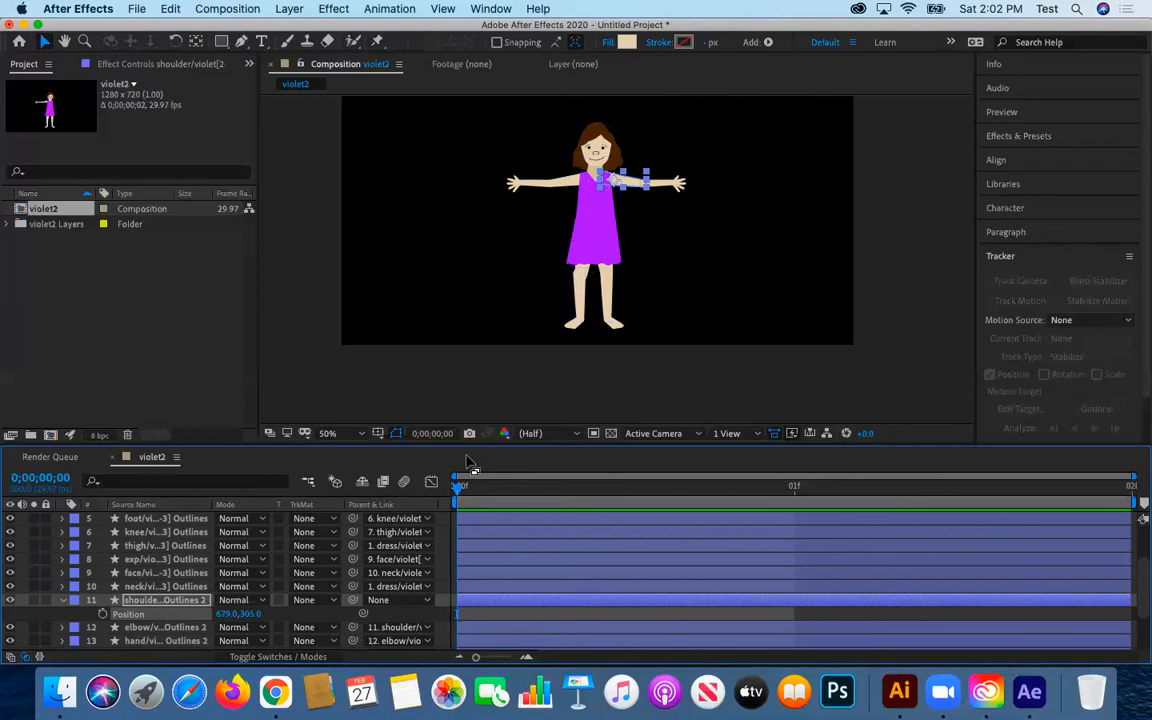
- Delete the duplicated foot, knee and thigh layers
{"action": "scroll", "coordinate": [167, 548], "scroll_direction": "up", "scroll_amount": 5}
{"action": "left_click", "coordinate": [180, 533]}
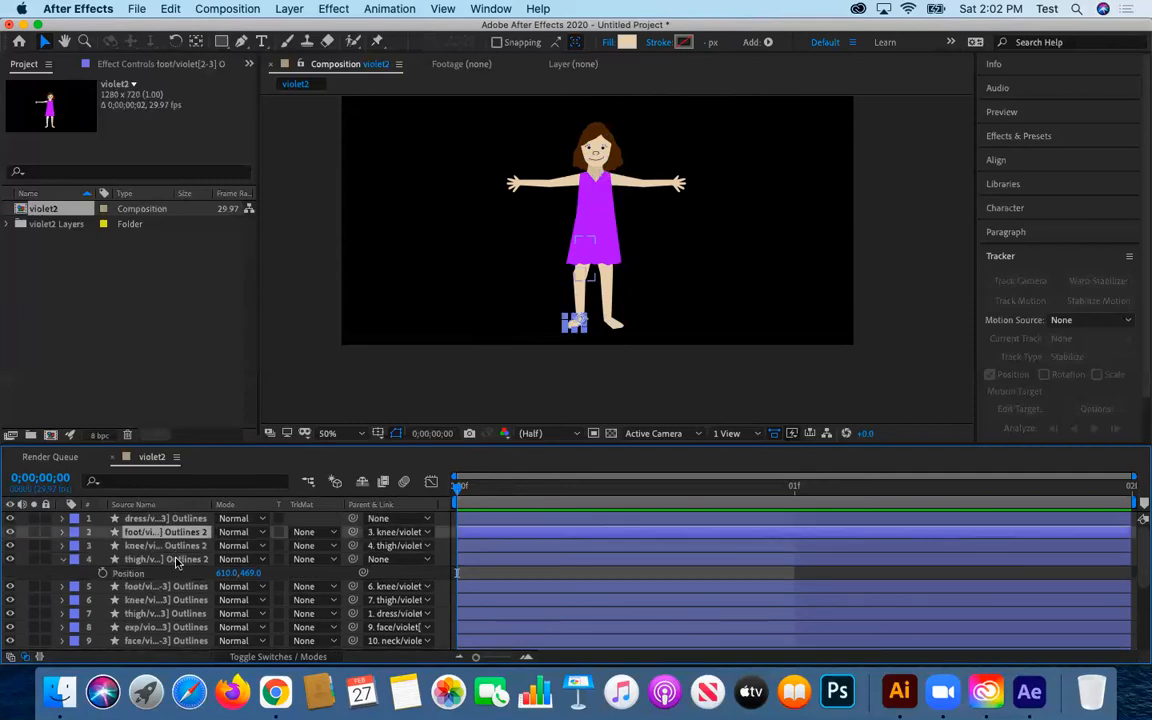
{"action": "left_click", "coordinate": [176, 560], "text": "shift"}
{"action": "key", "text": "Delete"}
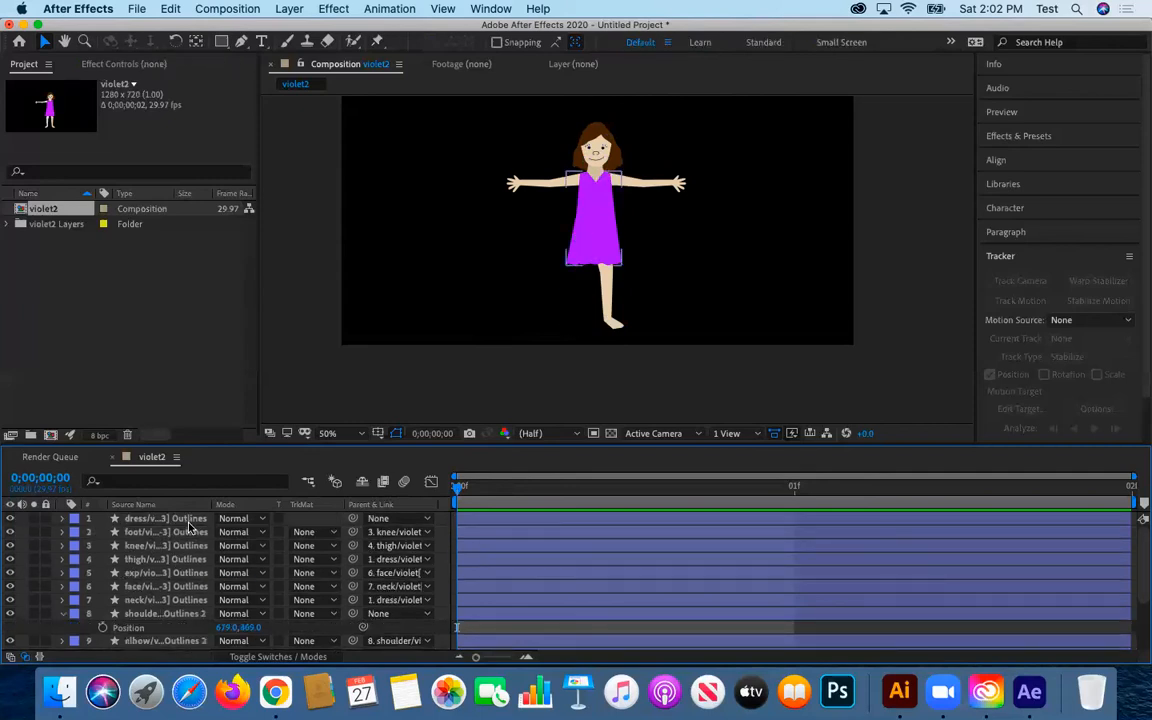
- Duplicate the original foot, knee and thigh layers again for the second leg
{"action": "left_click", "coordinate": [182, 557]}
{"action": "left_click", "coordinate": [180, 532], "text": "shift"}
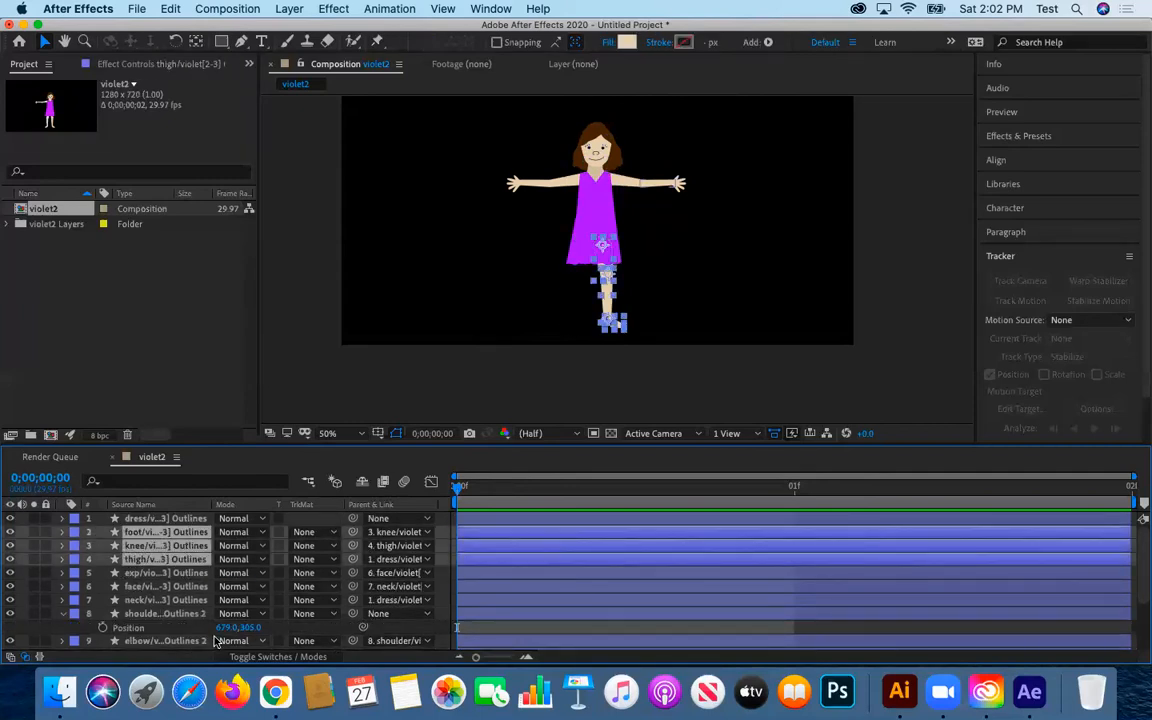
{"action": "key", "text": "super+d"}
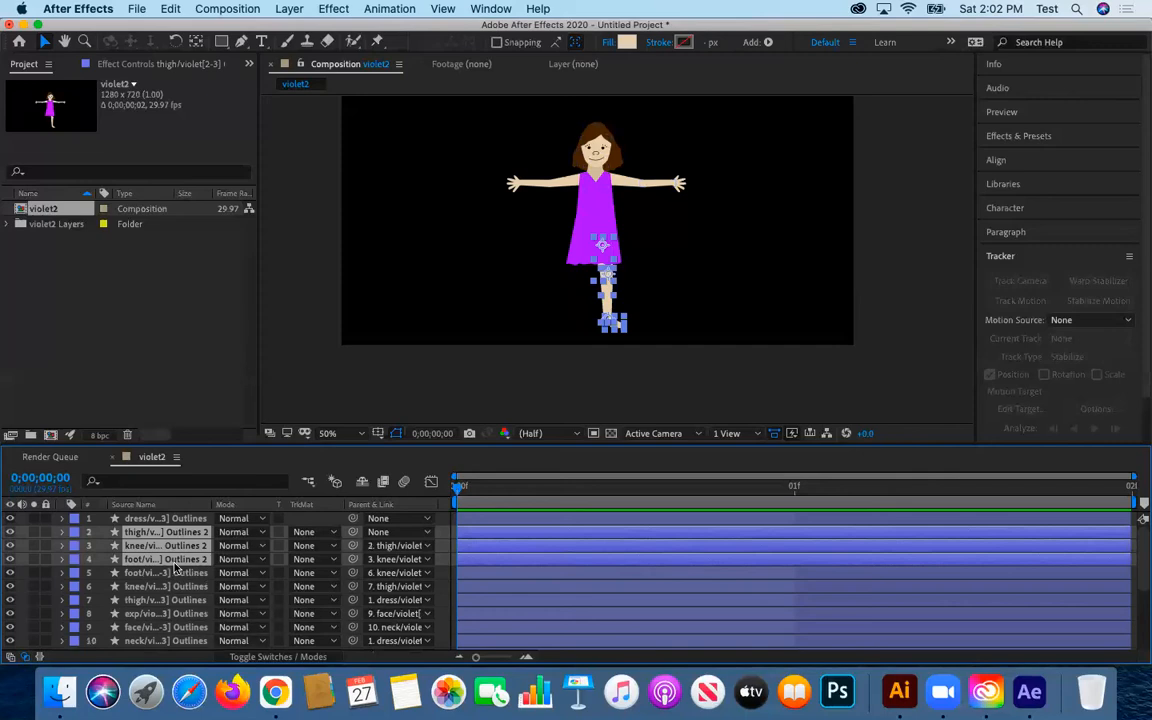
- Reorder the duplicated leg layers below the dress as foot, knee and thigh, and select the thigh copy
{"action": "left_click", "coordinate": [178, 559]}
{"action": "left_click", "coordinate": [183, 534]}
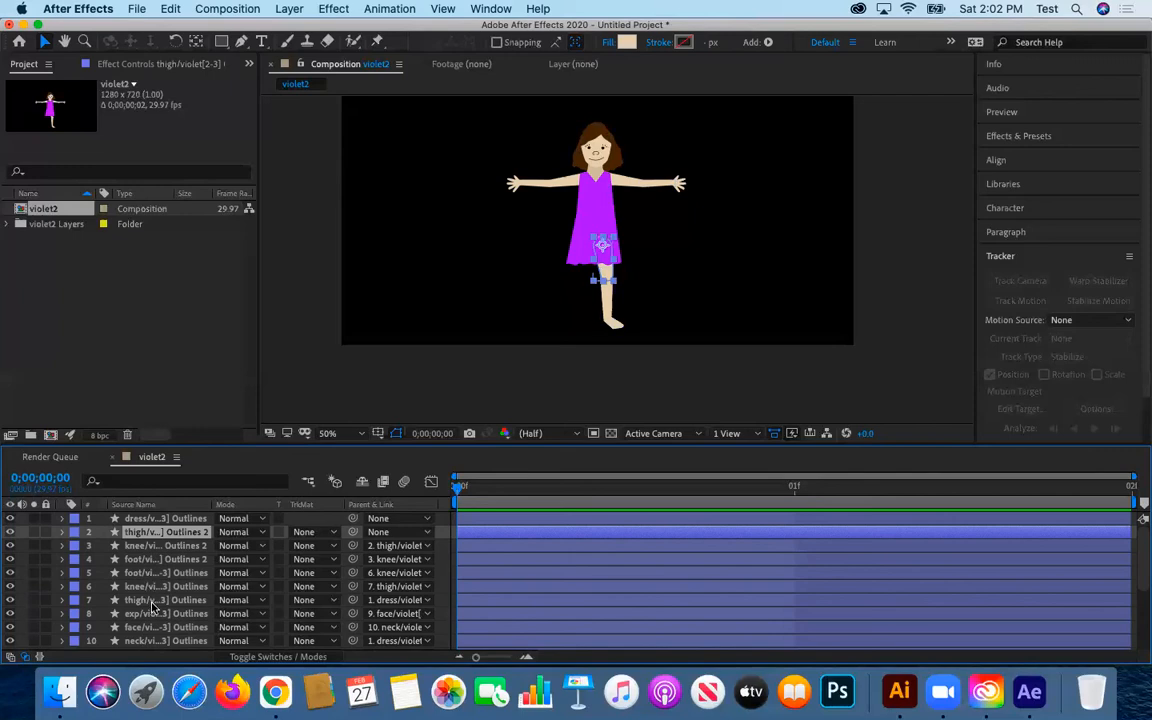
{"action": "left_click", "coordinate": [137, 547]}
{"action": "left_click_drag", "start_coordinate": [137, 547], "coordinate": [185, 524]}
{"action": "left_click", "coordinate": [140, 557]}
{"action": "scroll", "coordinate": [150, 600], "scroll_direction": "down", "scroll_amount": 5}
{"action": "scroll", "coordinate": [155, 598], "scroll_direction": "up", "scroll_amount": 5}
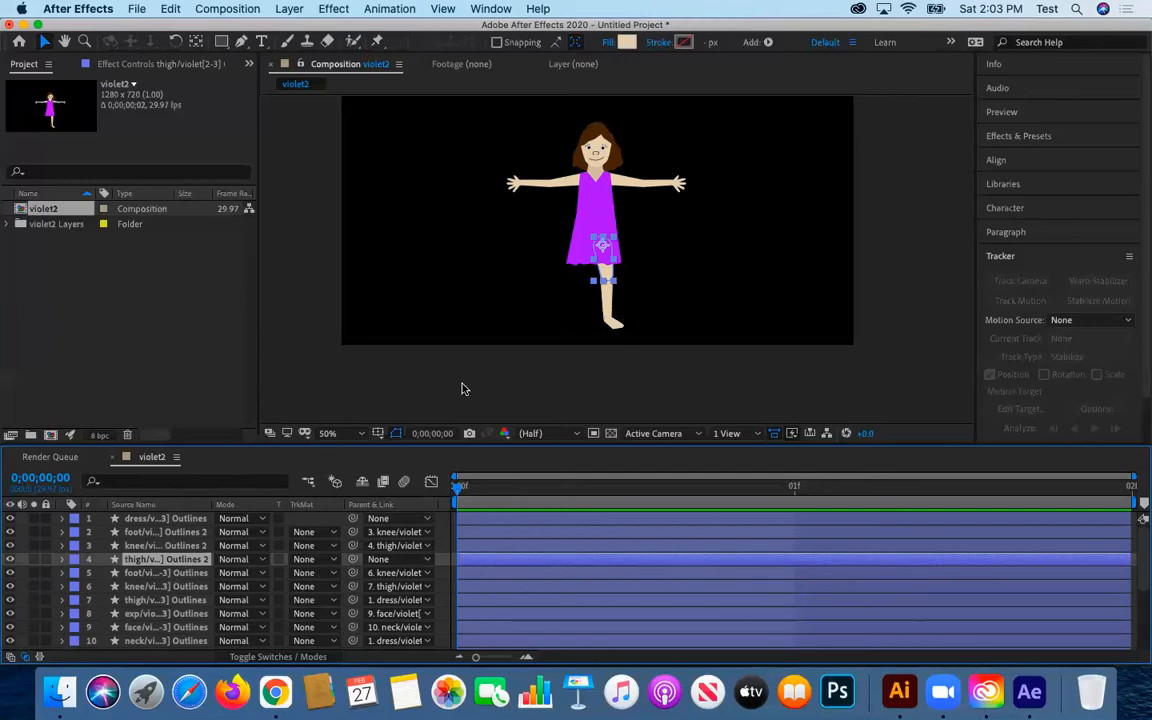
- Flip the duplicated thigh layer horizontally to mirror the second leg
{"action": "left_click", "coordinate": [289, 8]}
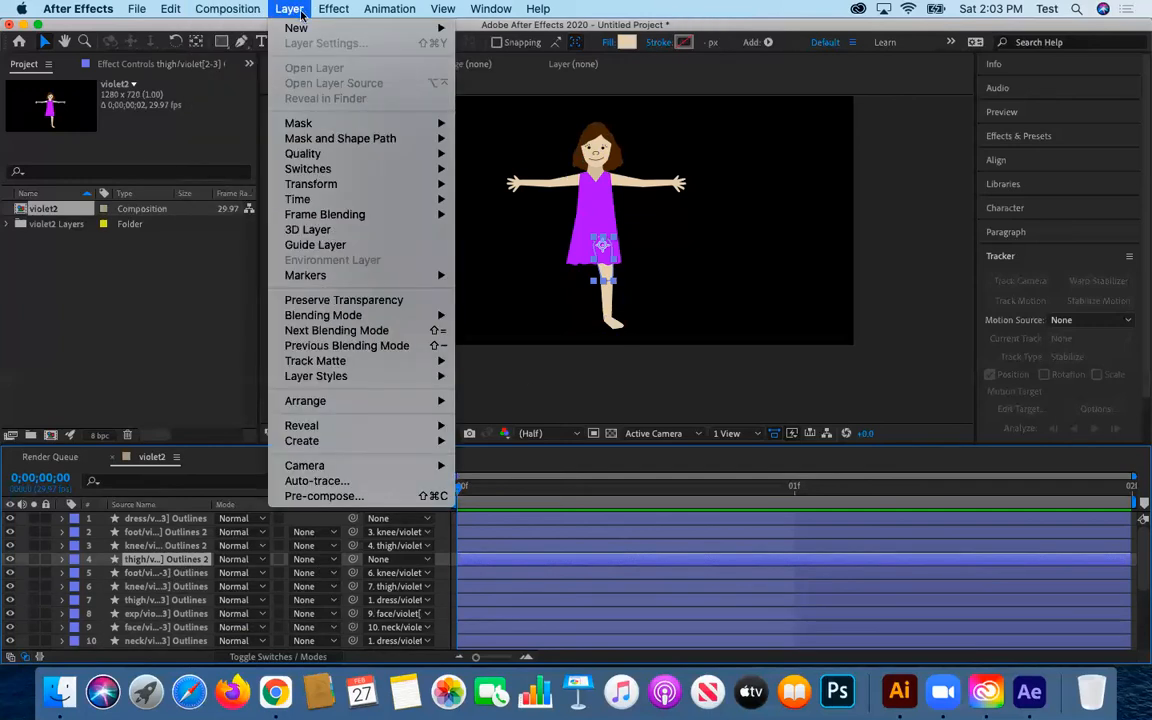
{"action": "mouse_move", "coordinate": [327, 186]}
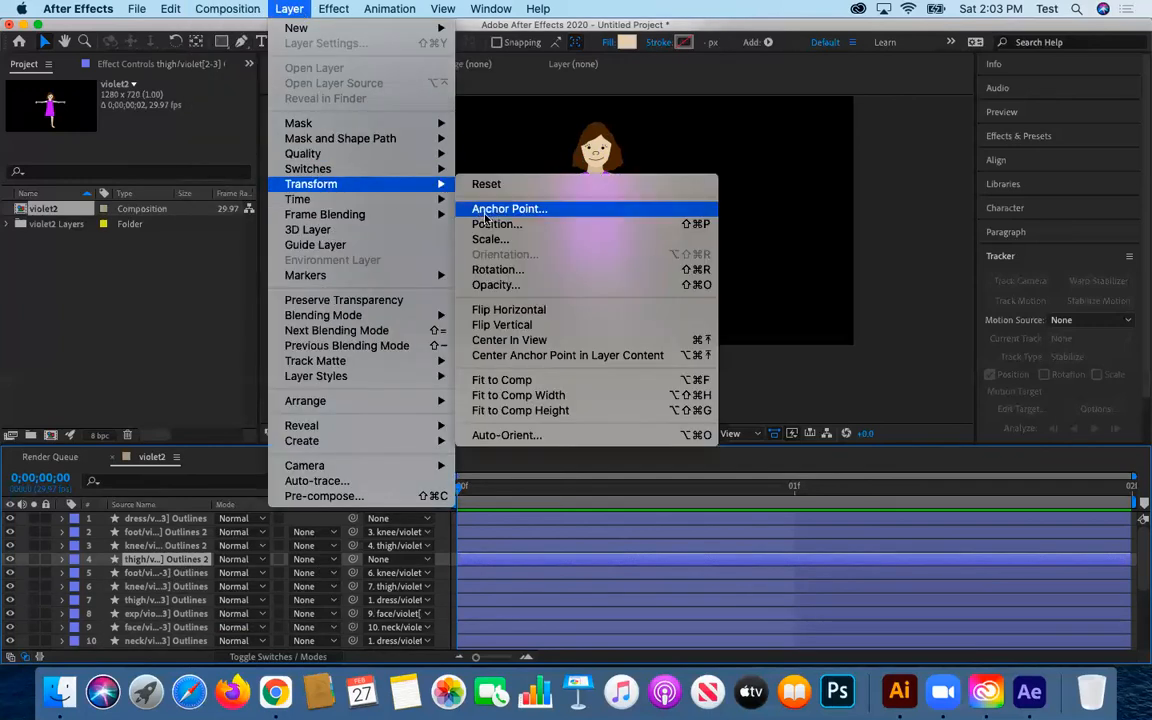
{"action": "left_click", "coordinate": [533, 313]}
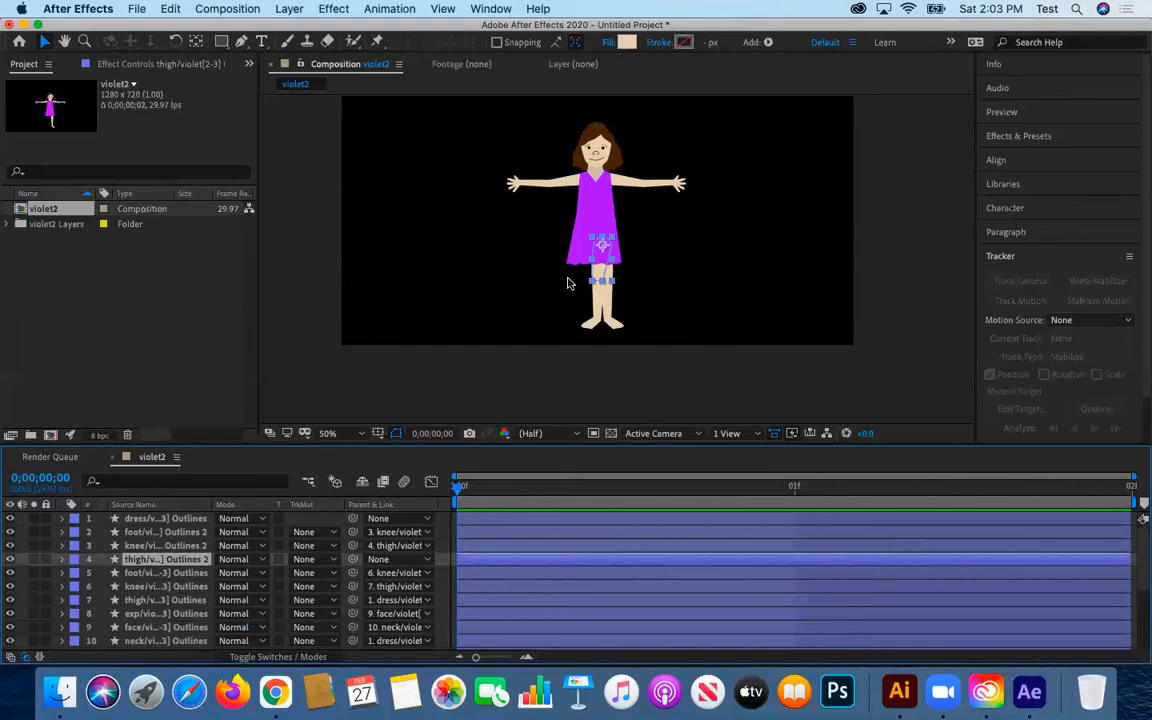
- Set the duplicated thigh layer's position to 610, 469 and deselect it
{"action": "left_click", "coordinate": [62, 559]}
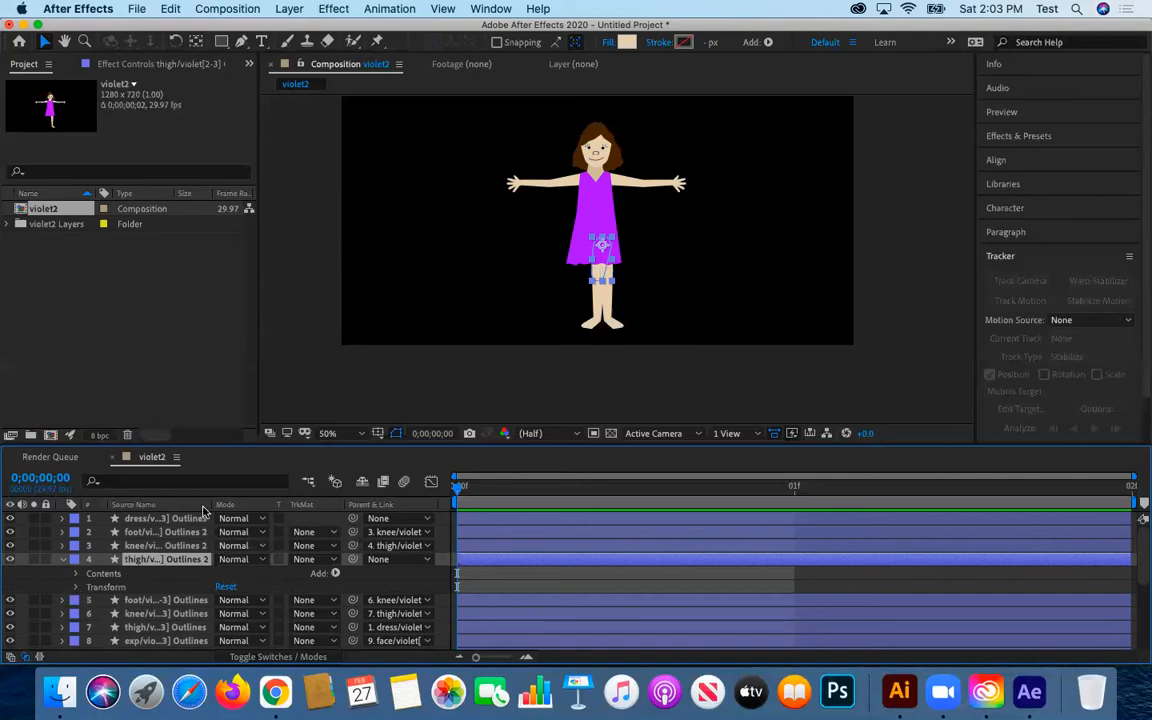
{"action": "key", "text": "p"}
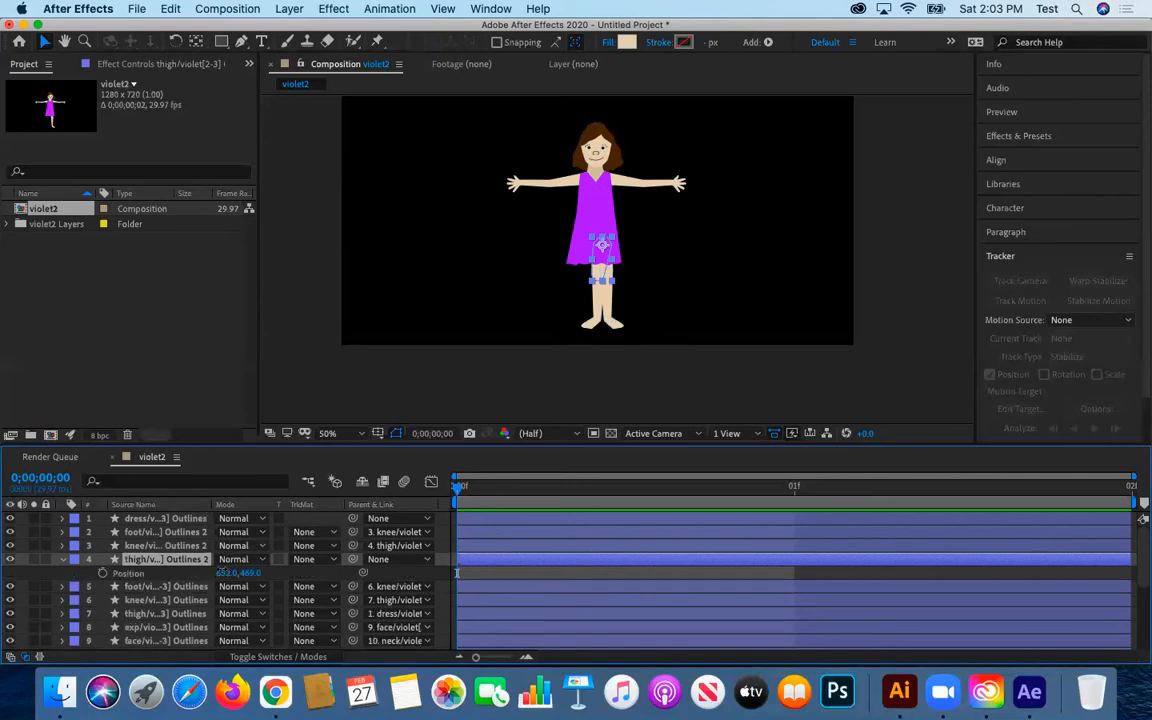
{"action": "key", "text": "Left"}
{"action": "key", "text": "Left"}
{"action": "key", "text": "Left"}
{"action": "key", "text": "Left"}
{"action": "key", "text": "Left"}
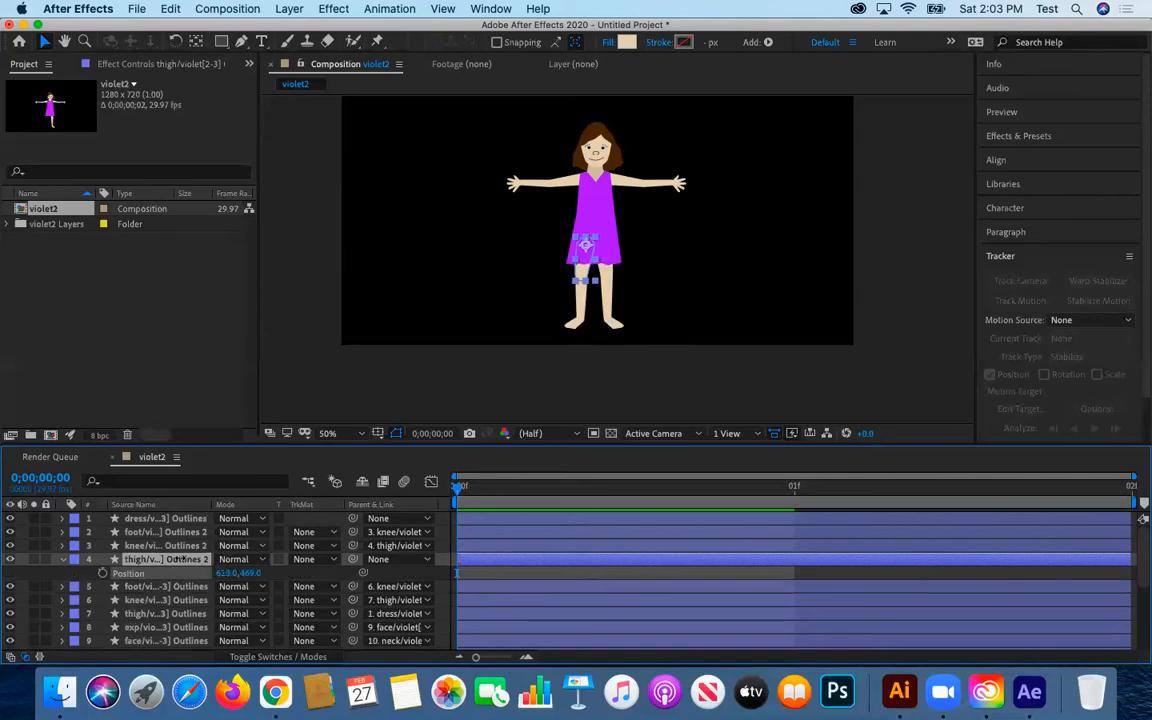
{"action": "left_click", "coordinate": [666, 350]}
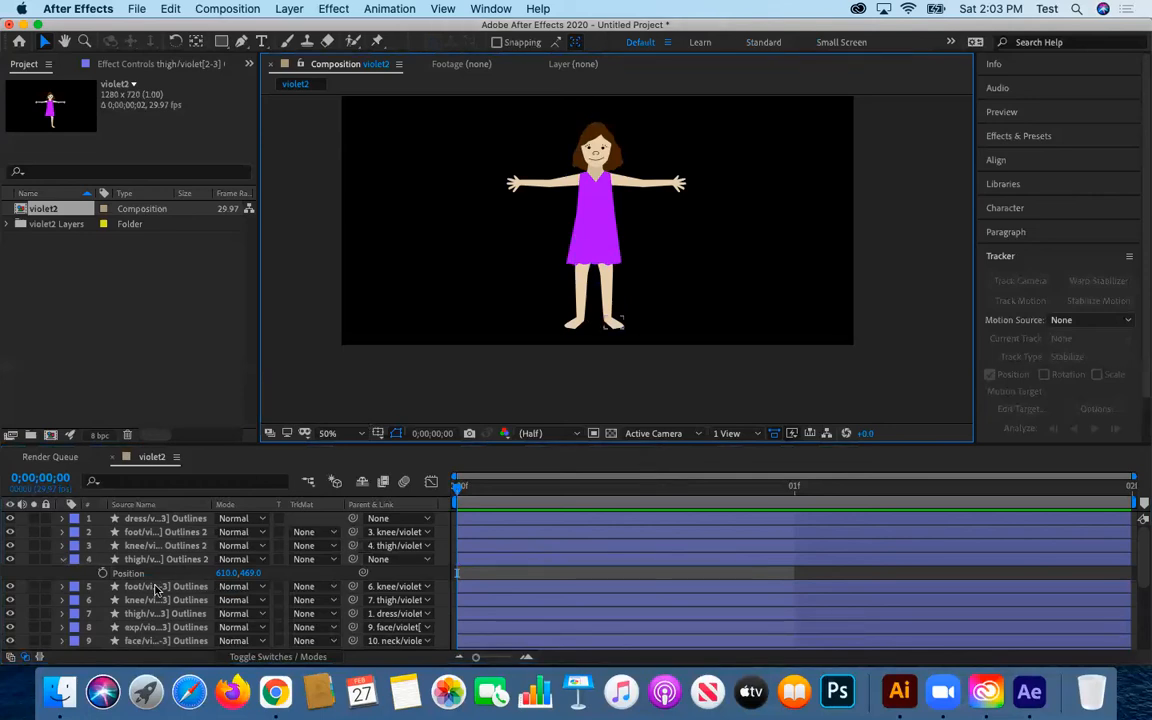
- Set the duplicated shoulder layer's position to 675, 305, check the figure up close, and collapse the layer's properties
{"action": "scroll", "coordinate": [155, 589], "scroll_direction": "down", "scroll_amount": 2}
{"action": "left_click", "coordinate": [158, 642]}
{"action": "key", "text": "p"}
{"action": "scroll", "coordinate": [162, 635], "scroll_direction": "down", "scroll_amount": 3}
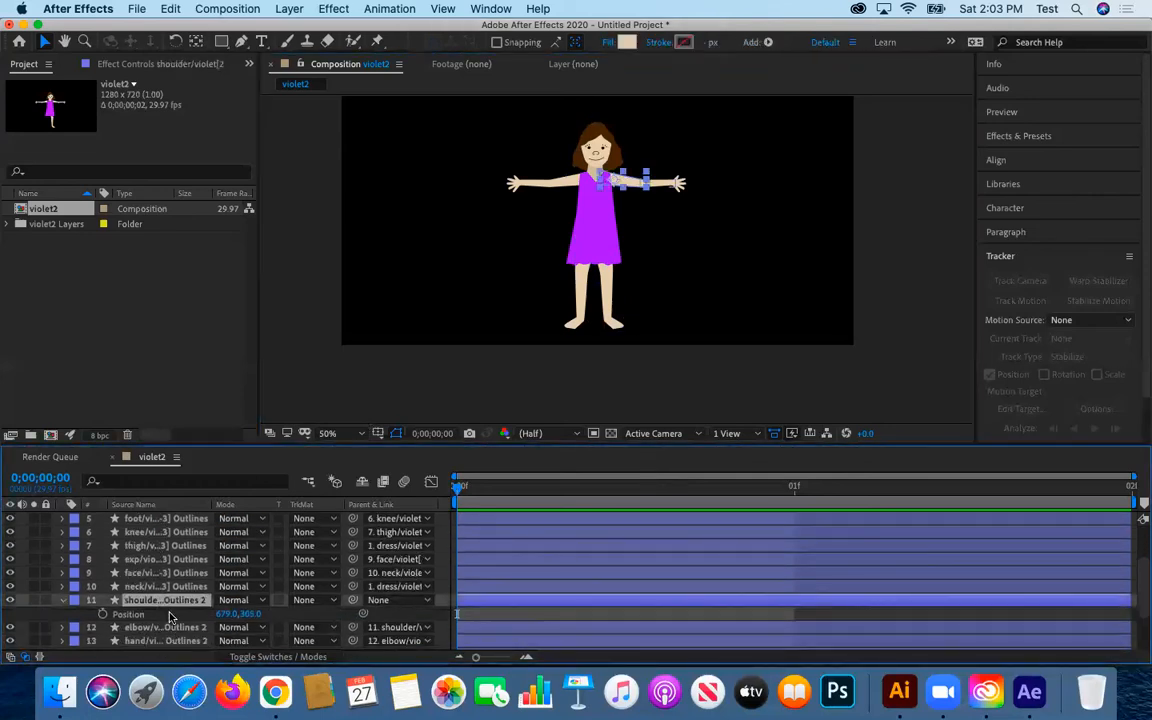
{"action": "left_click_drag", "start_coordinate": [229, 614], "coordinate": [224, 612]}
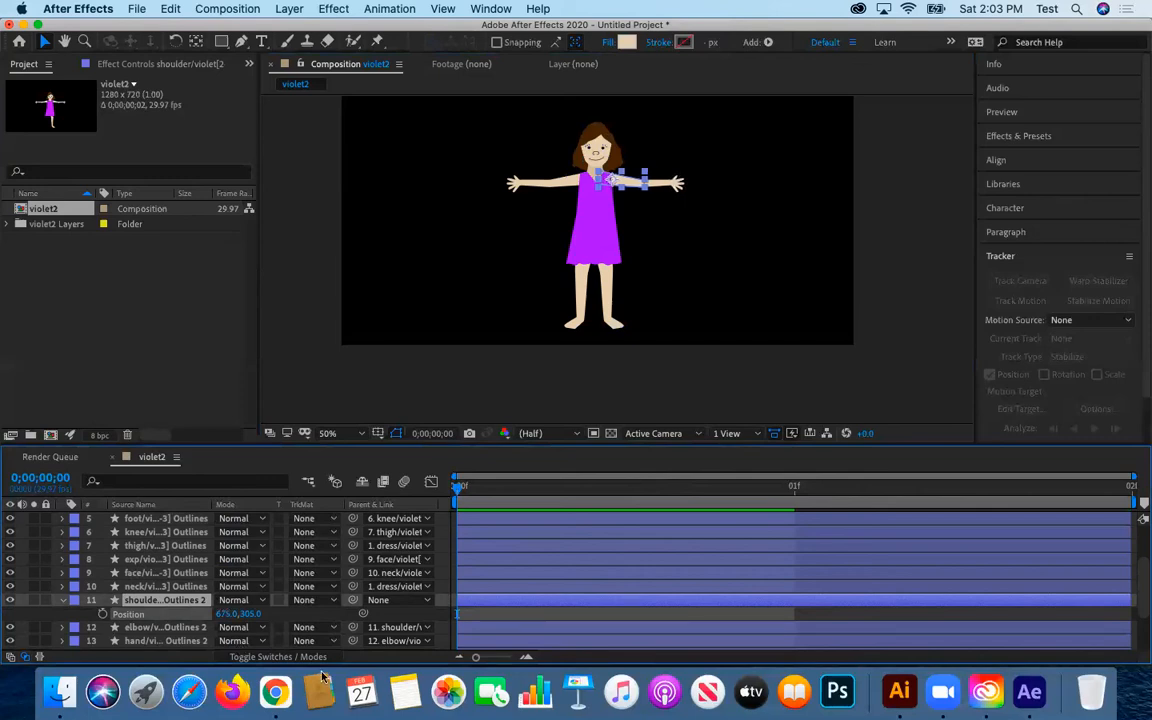
{"action": "scroll", "coordinate": [598, 276], "scroll_direction": "up", "scroll_amount": 2}
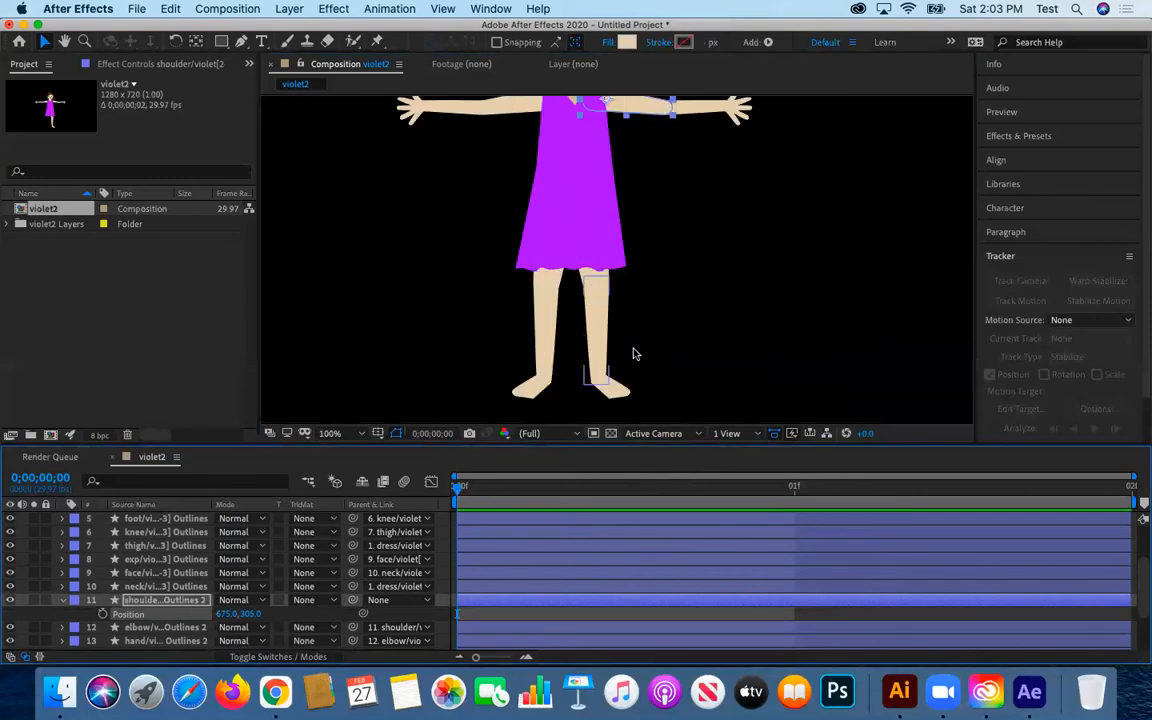
{"action": "scroll", "coordinate": [694, 339], "scroll_direction": "down", "scroll_amount": 2}
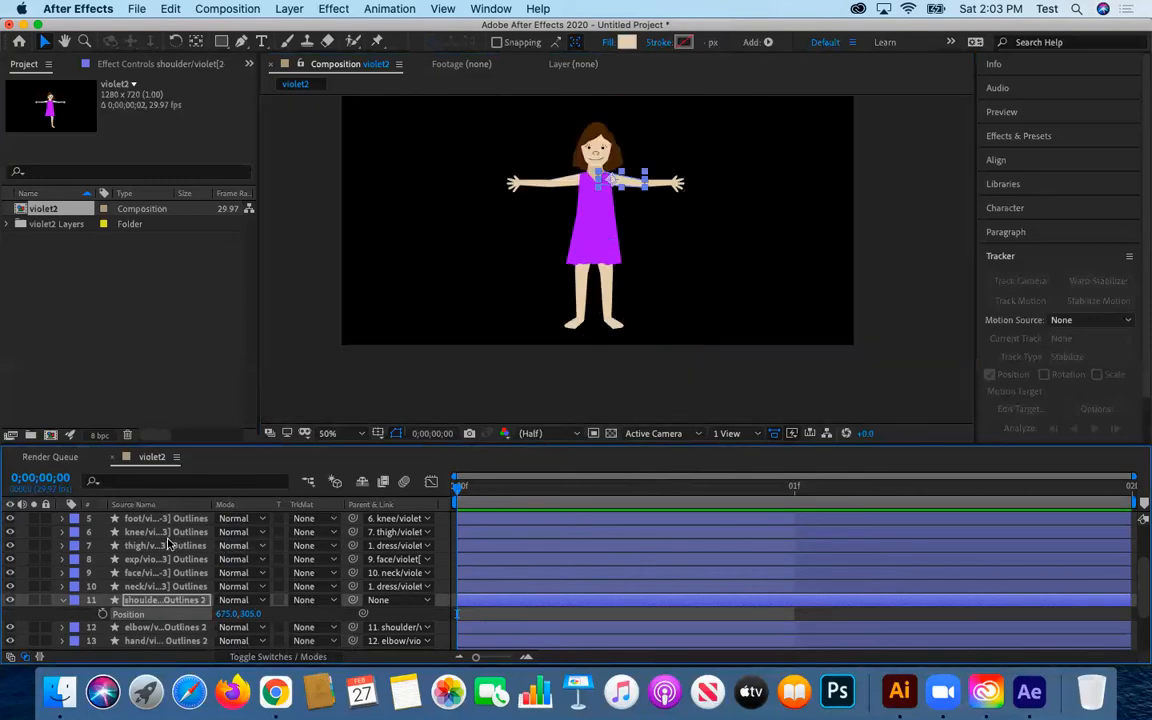
{"action": "key", "text": "p"}
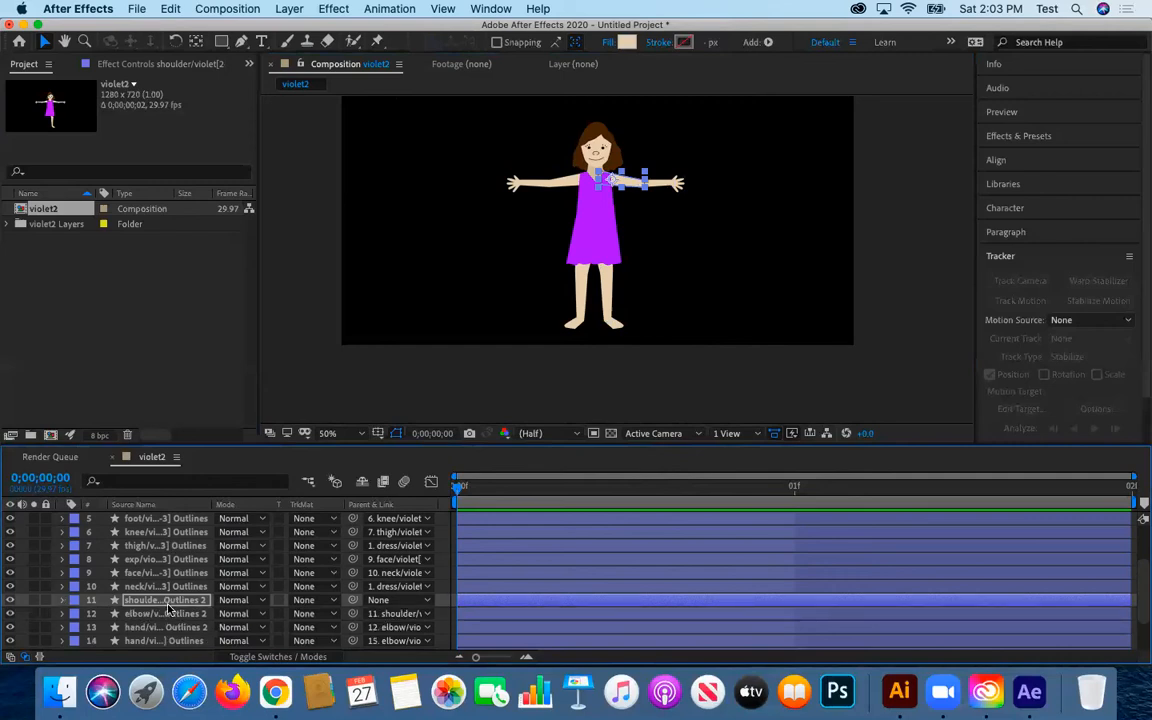
- Rename the hair outlines layer as hair
{"action": "scroll", "coordinate": [171, 612], "scroll_direction": "down", "scroll_amount": 4}
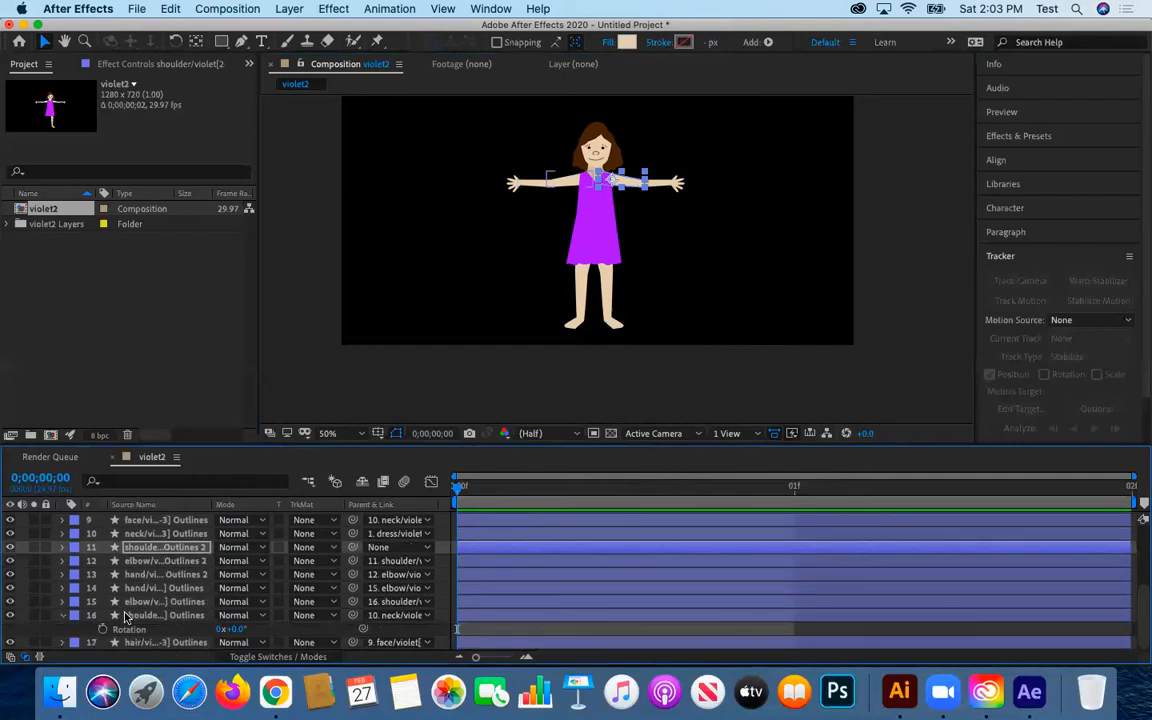
{"action": "left_click", "coordinate": [128, 615]}
{"action": "left_click", "coordinate": [145, 644]}
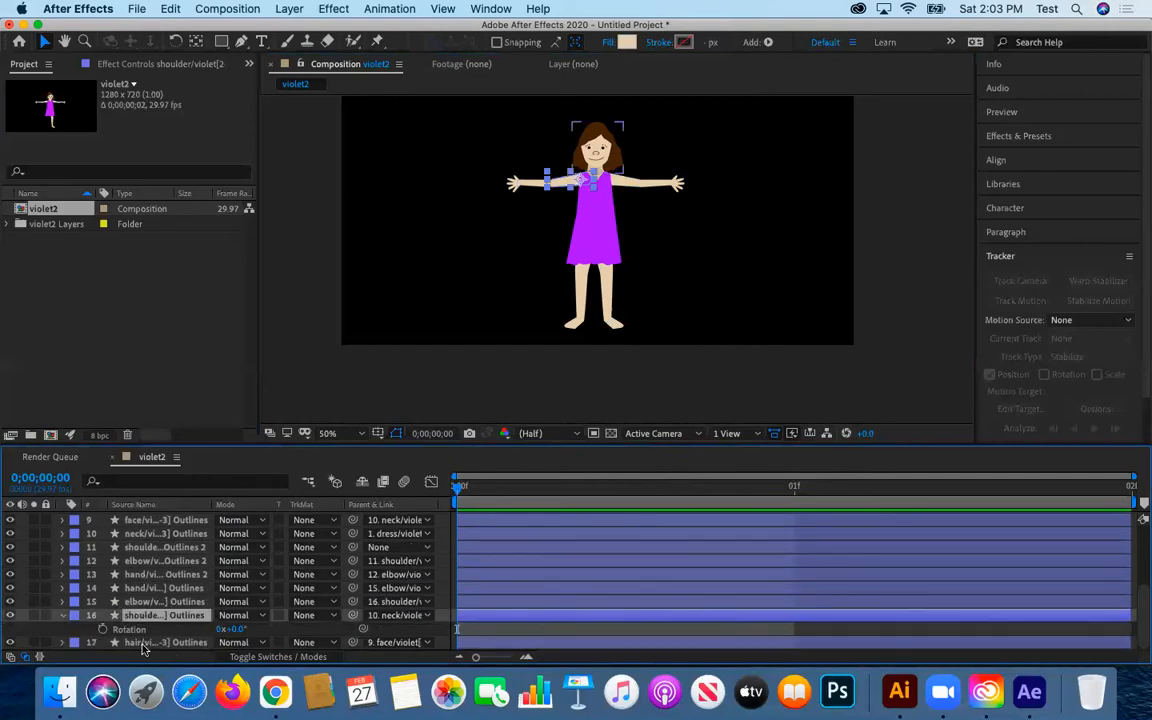
{"action": "right_click", "coordinate": [142, 648]}
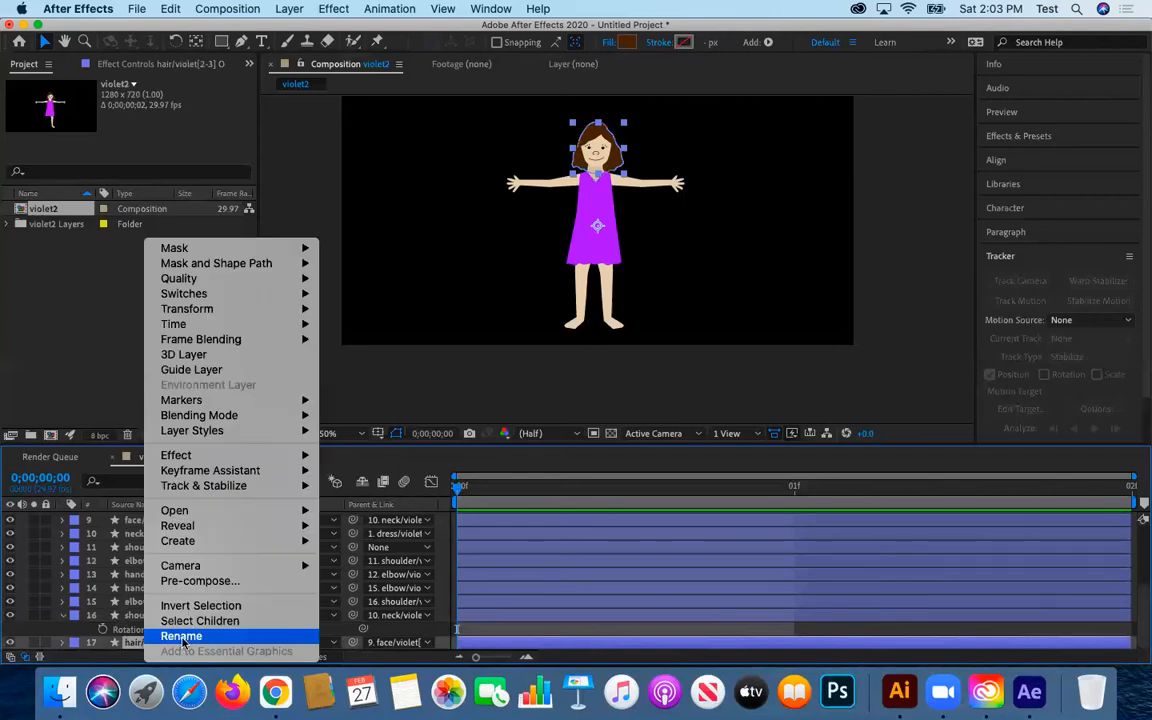
{"action": "left_click", "coordinate": [192, 636]}
{"action": "type", "text": "hair"}
{"action": "key", "text": "Return"}
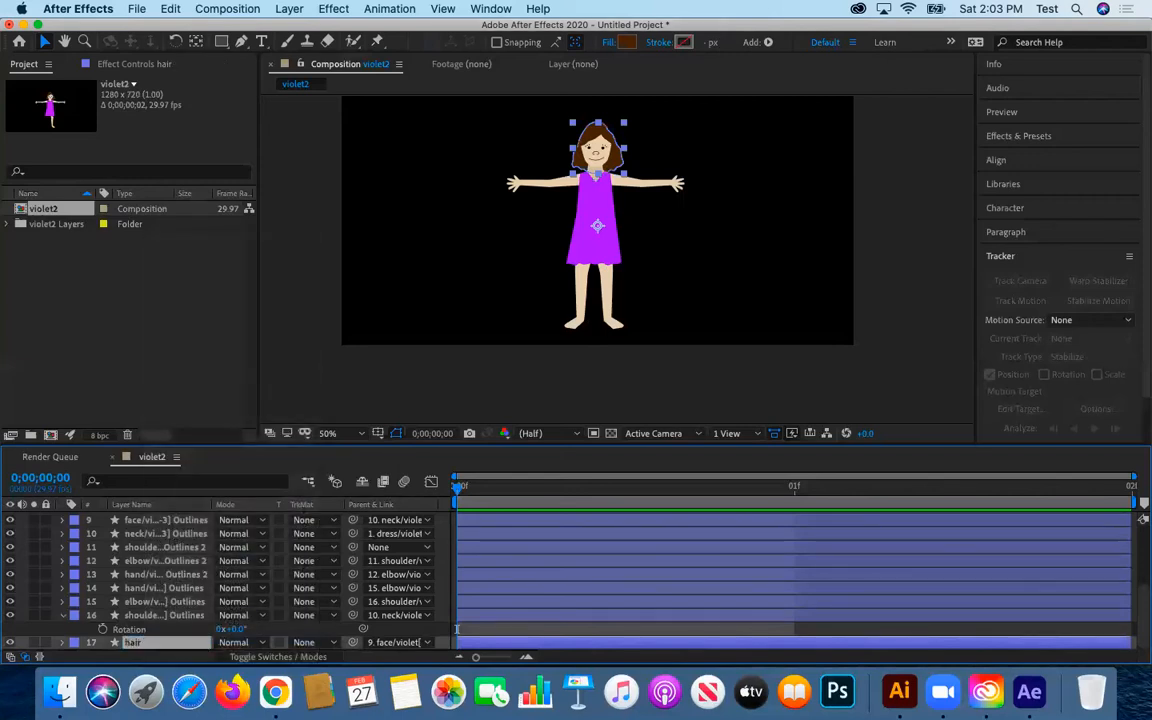
- Collapse the original shoulder layer's rotation property and rename the layer as R_shoulder
{"action": "left_click", "coordinate": [155, 617]}
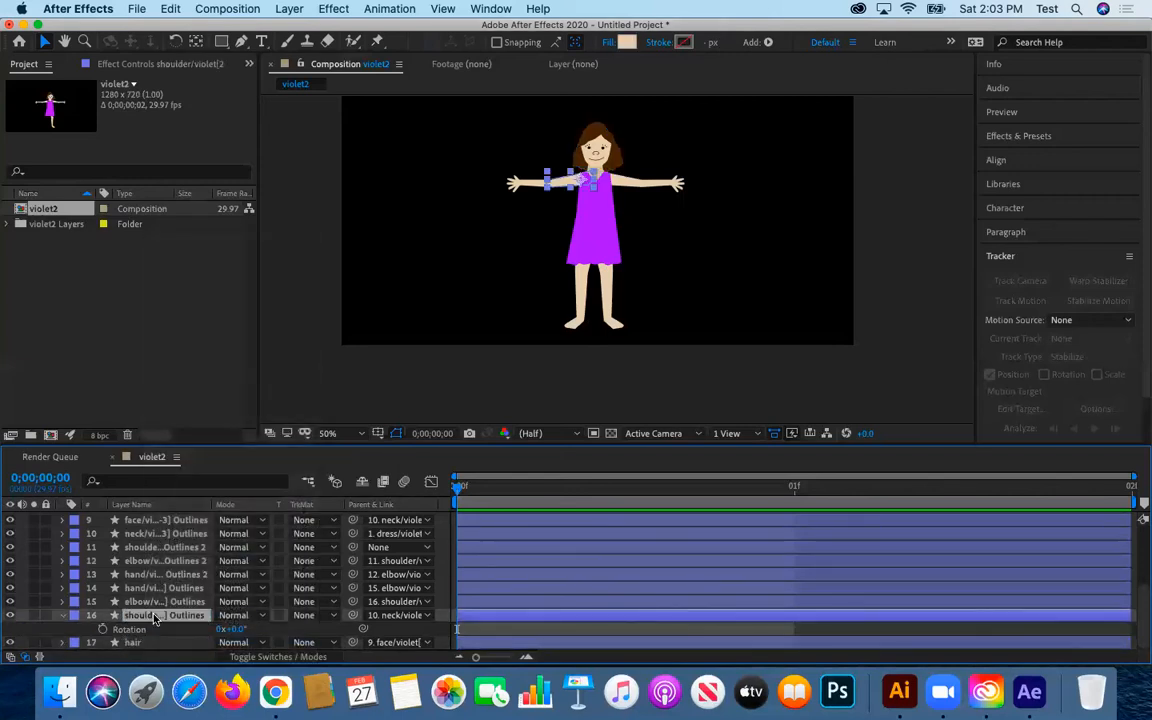
{"action": "key", "text": "r"}
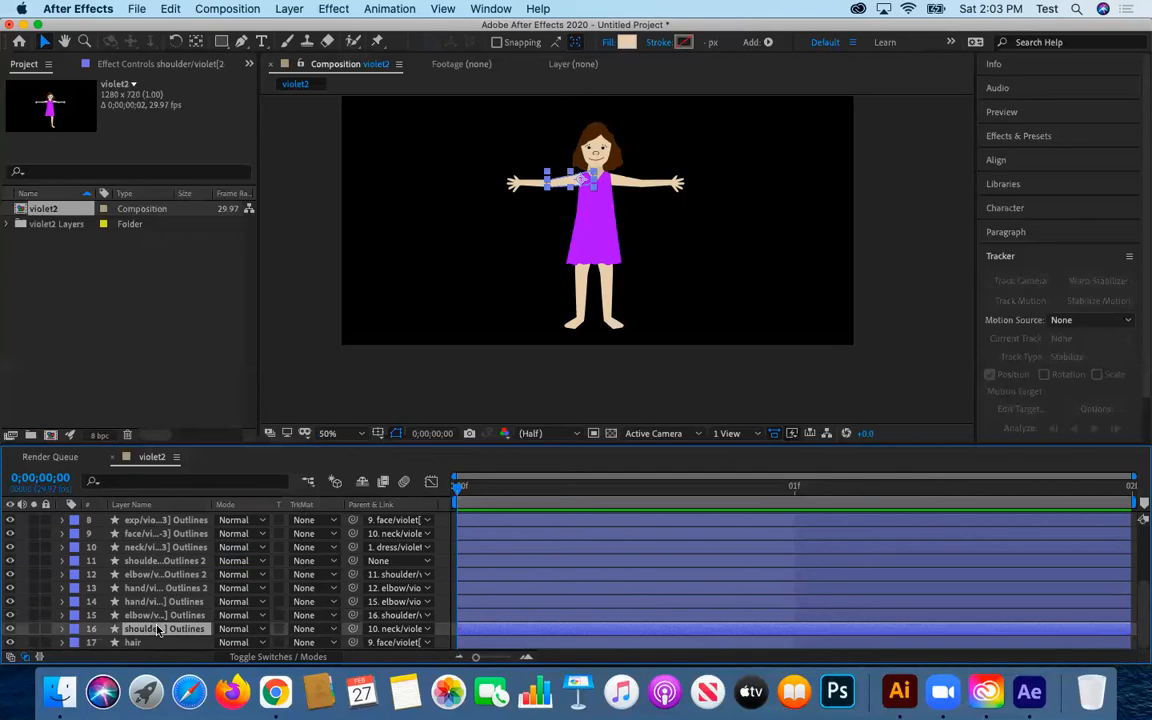
{"action": "right_click", "coordinate": [157, 629]}
{"action": "left_click", "coordinate": [176, 636]}
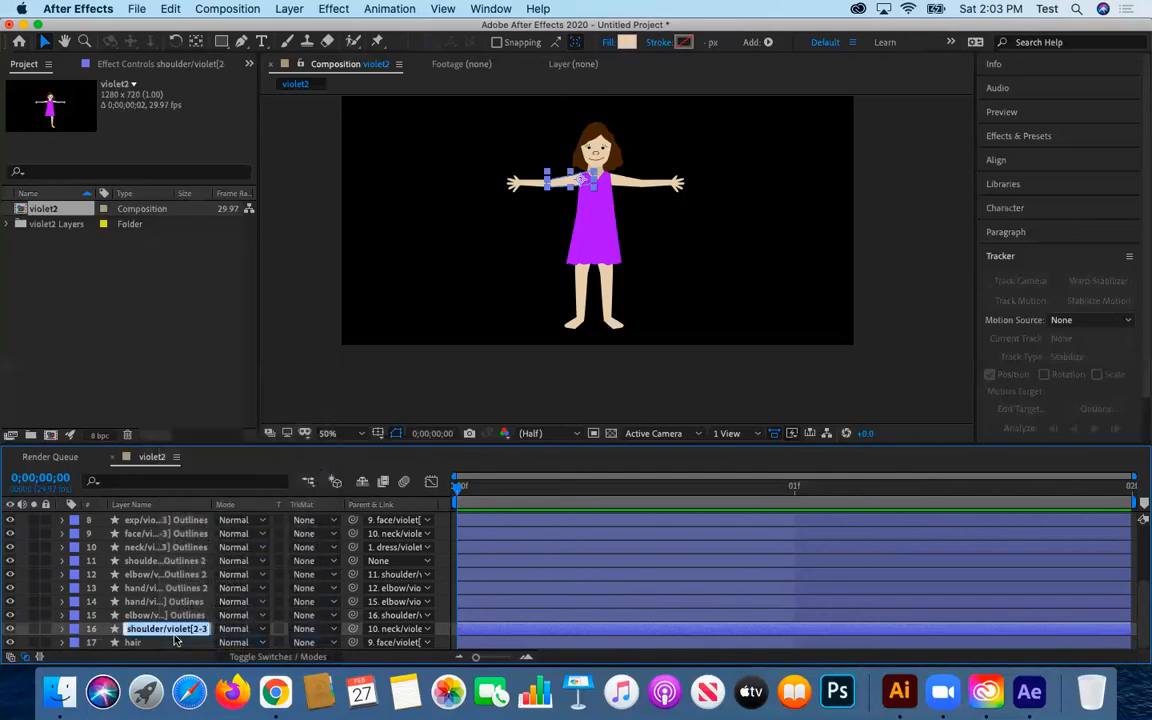
{"action": "type", "text": "R"}
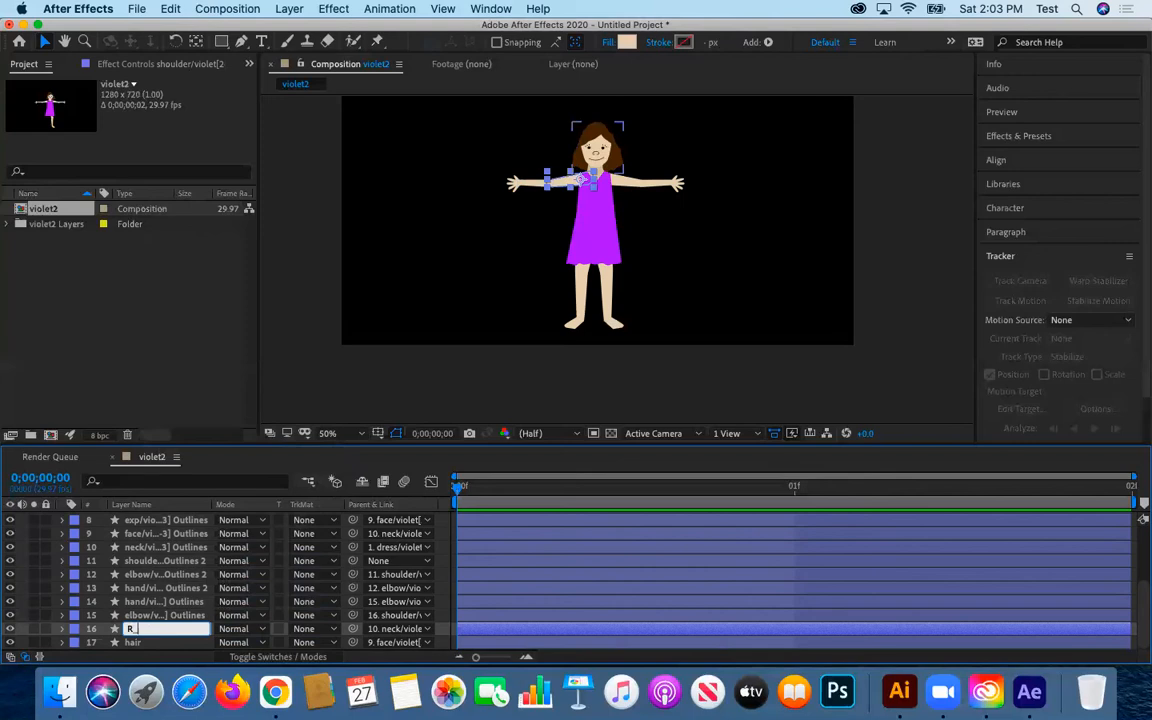
{"action": "type", "text": "_shou"}
{"action": "key", "text": "Return"}
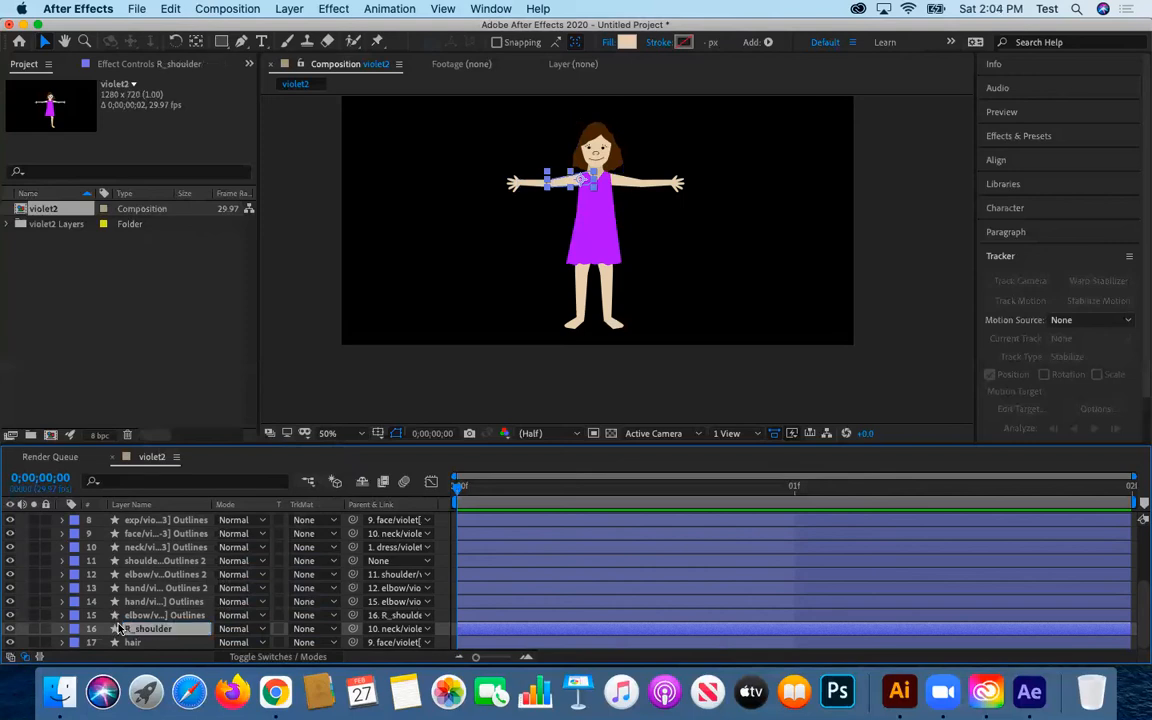
- Rename the original elbow layer as R_elbow
{"action": "left_click", "coordinate": [128, 616]}
{"action": "right_click", "coordinate": [128, 616]}
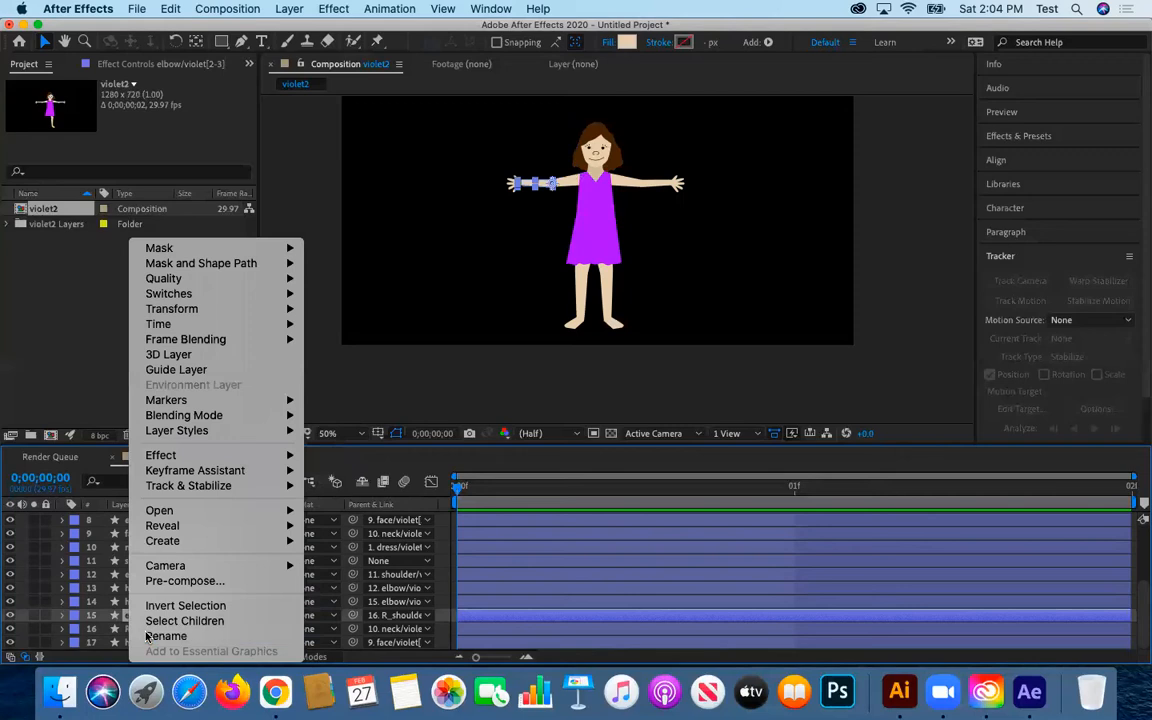
{"action": "left_click", "coordinate": [146, 636]}
{"action": "type", "text": "R_"}
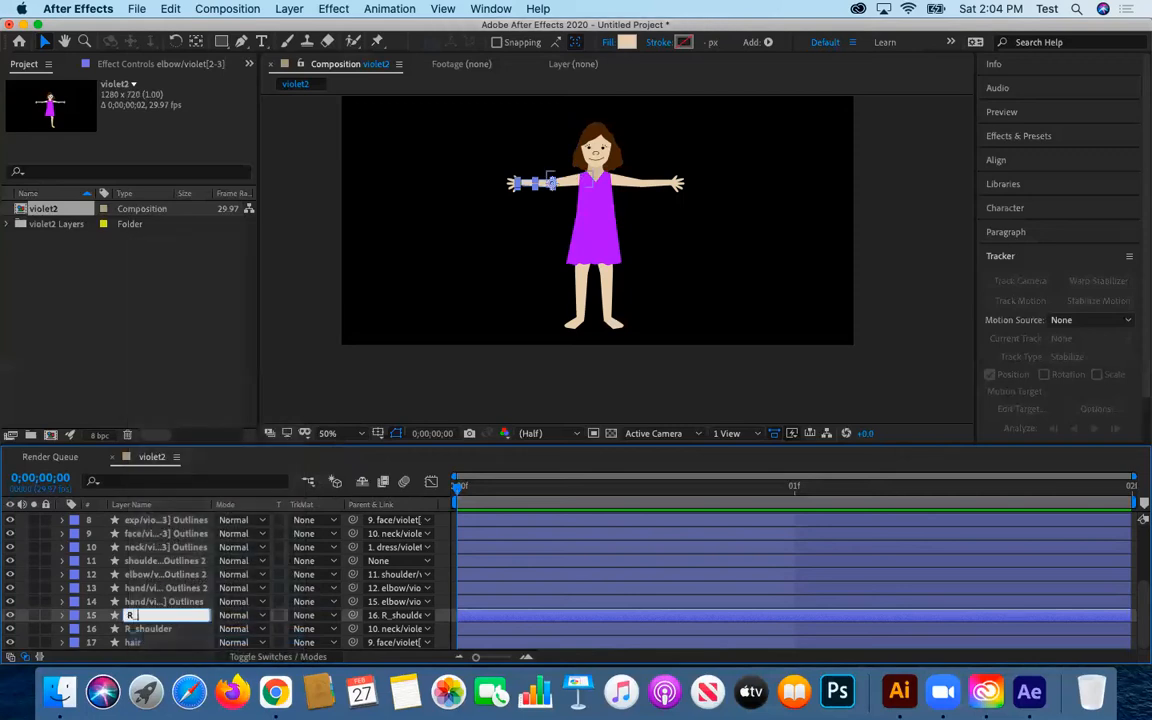
{"action": "type", "text": "elbow"}
{"action": "key", "text": "Return"}
- Rename the original hand layer as R_hand
{"action": "left_click", "coordinate": [145, 603]}
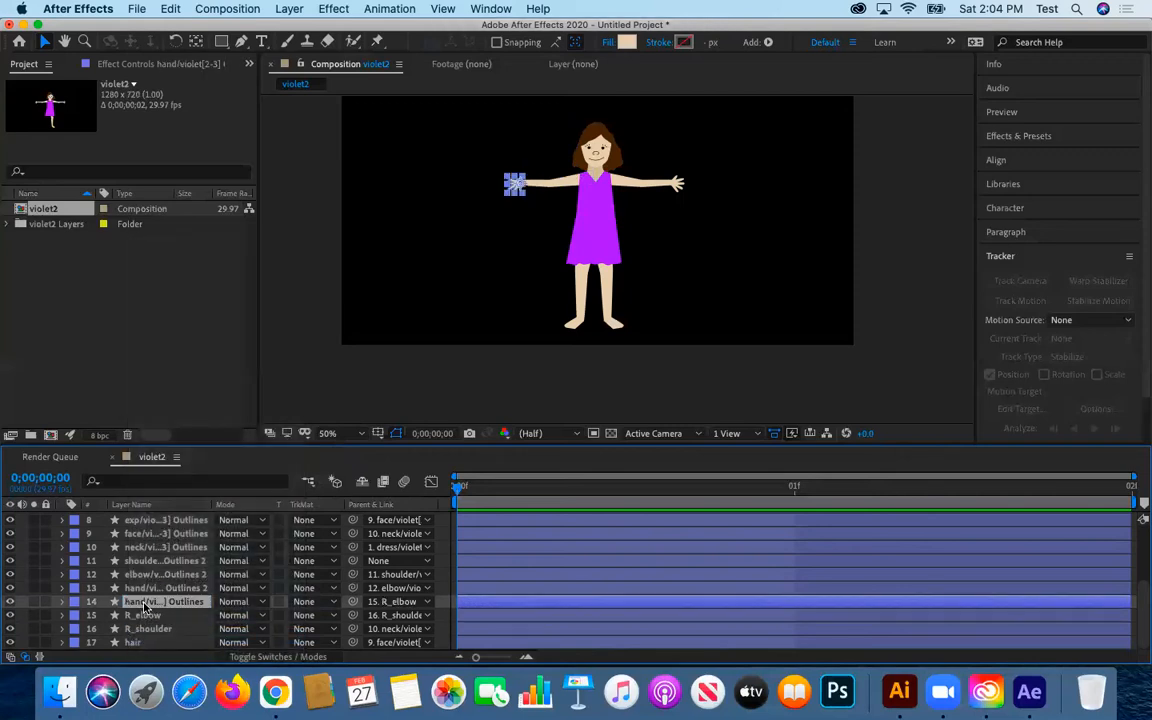
{"action": "right_click", "coordinate": [145, 607]}
{"action": "left_click", "coordinate": [172, 636]}
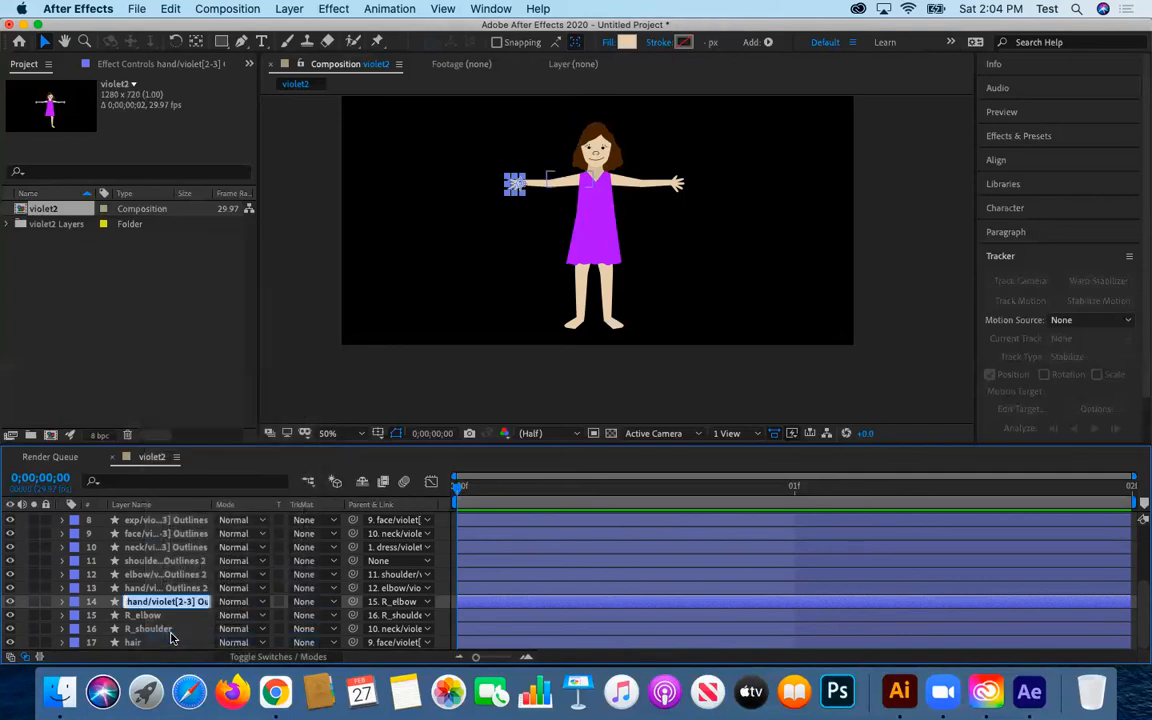
{"action": "type", "text": "R_hand"}
{"action": "key", "text": "Return"}
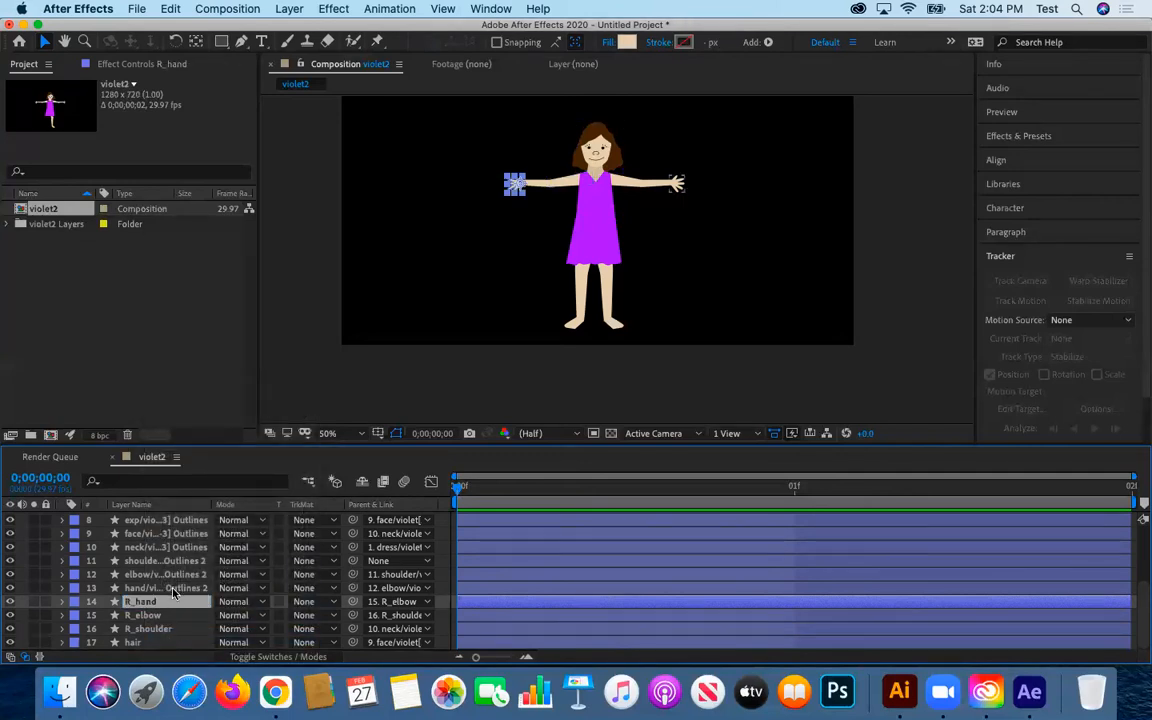
- Reorder the duplicated arm layers as hand, elbow and shoulder, and rename the shoulder copy as L_shoulder
{"action": "left_click", "coordinate": [172, 592]}
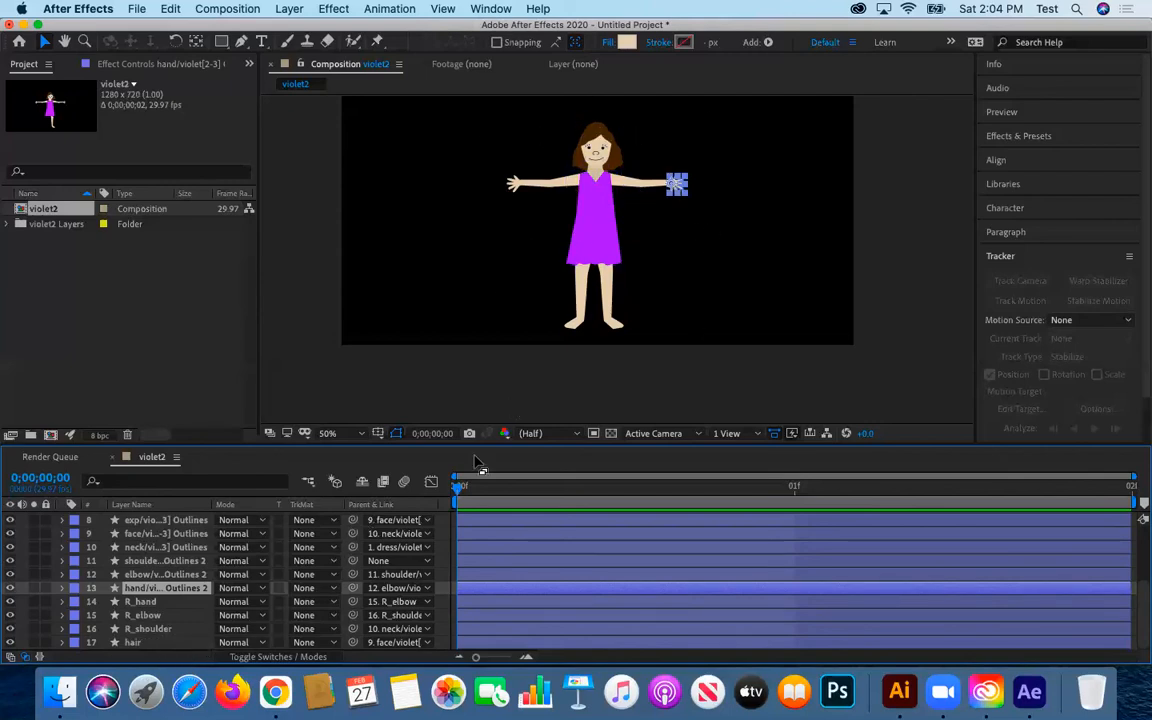
{"action": "mouse_move", "coordinate": [140, 590]}
{"action": "left_mouse_down"}
{"action": "mouse_move", "coordinate": [142, 563]}
{"action": "mouse_move", "coordinate": [149, 586]}
{"action": "mouse_move", "coordinate": [146, 573]}
{"action": "left_mouse_up"}
{"action": "left_click", "coordinate": [146, 590]}
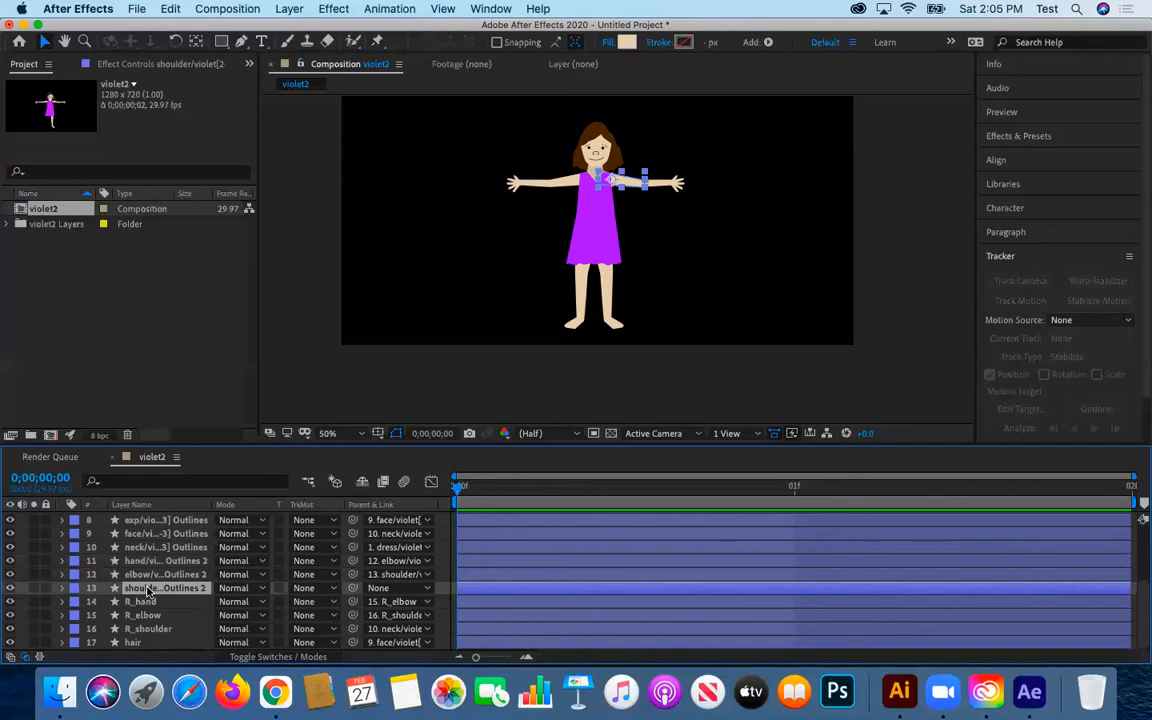
{"action": "right_click", "coordinate": [146, 590]}
{"action": "left_click", "coordinate": [185, 633]}
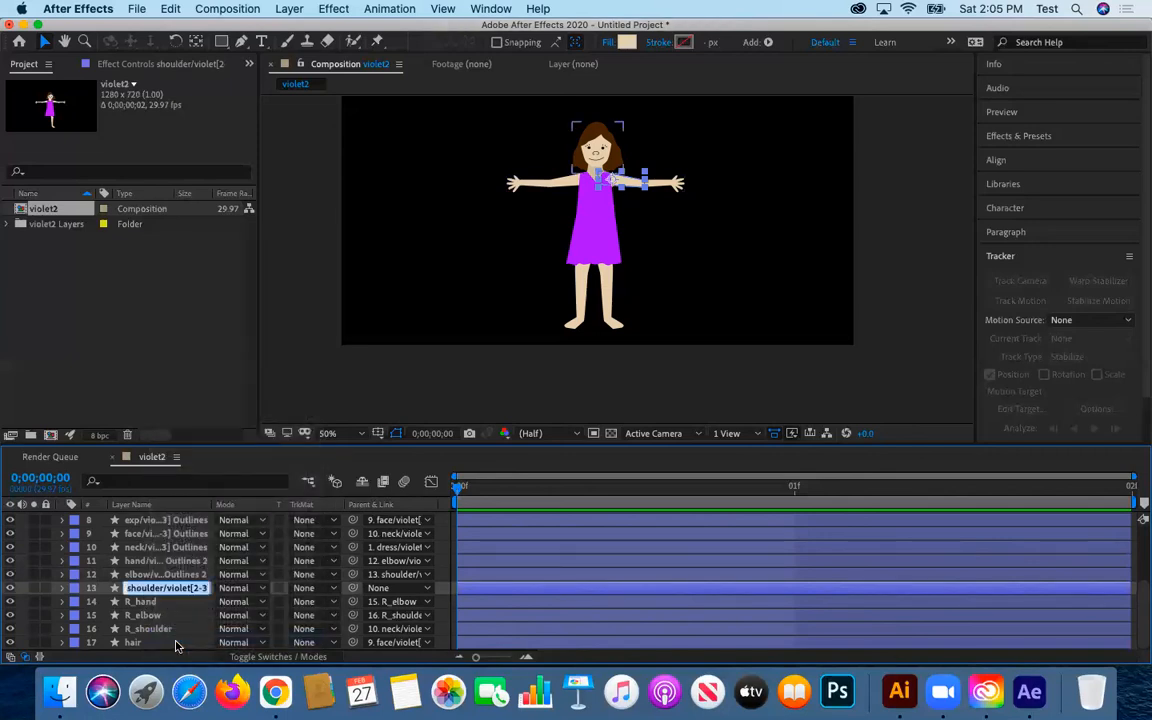
{"action": "type", "text": "L_sh"}
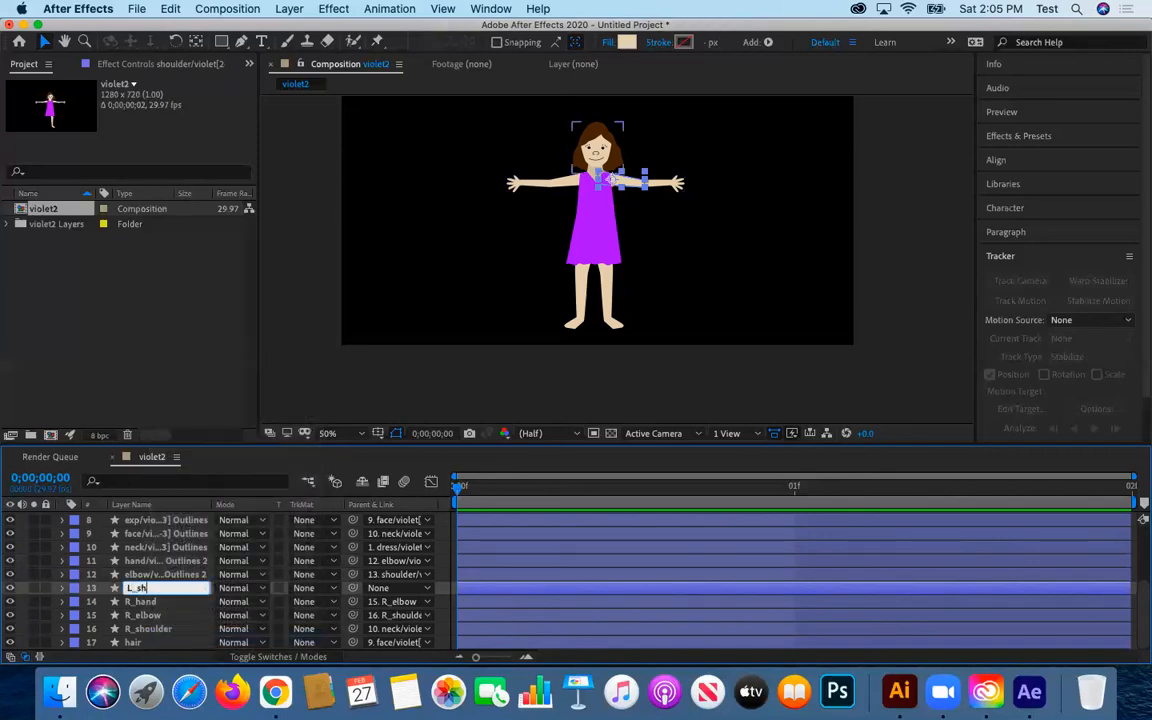
{"action": "type", "text": "oulder"}
{"action": "key", "text": "Return"}
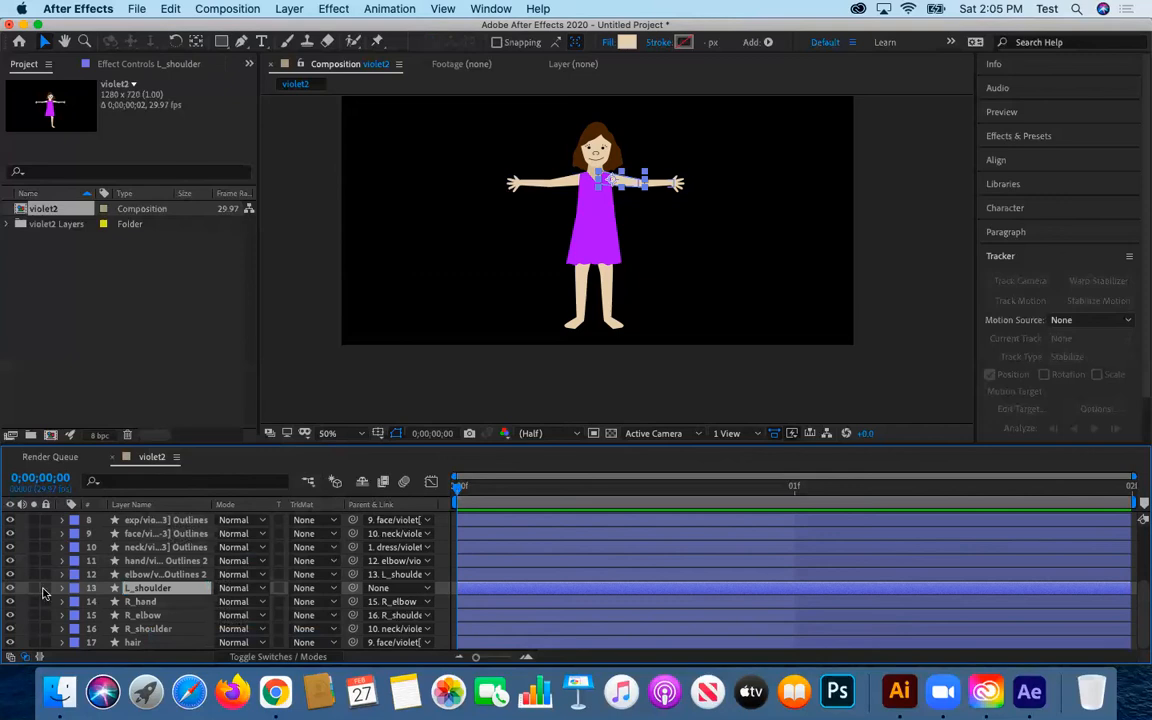
- Rename the duplicated elbow layer as L_elbow
{"action": "right_click", "coordinate": [190, 575]}
{"action": "left_click", "coordinate": [216, 636]}
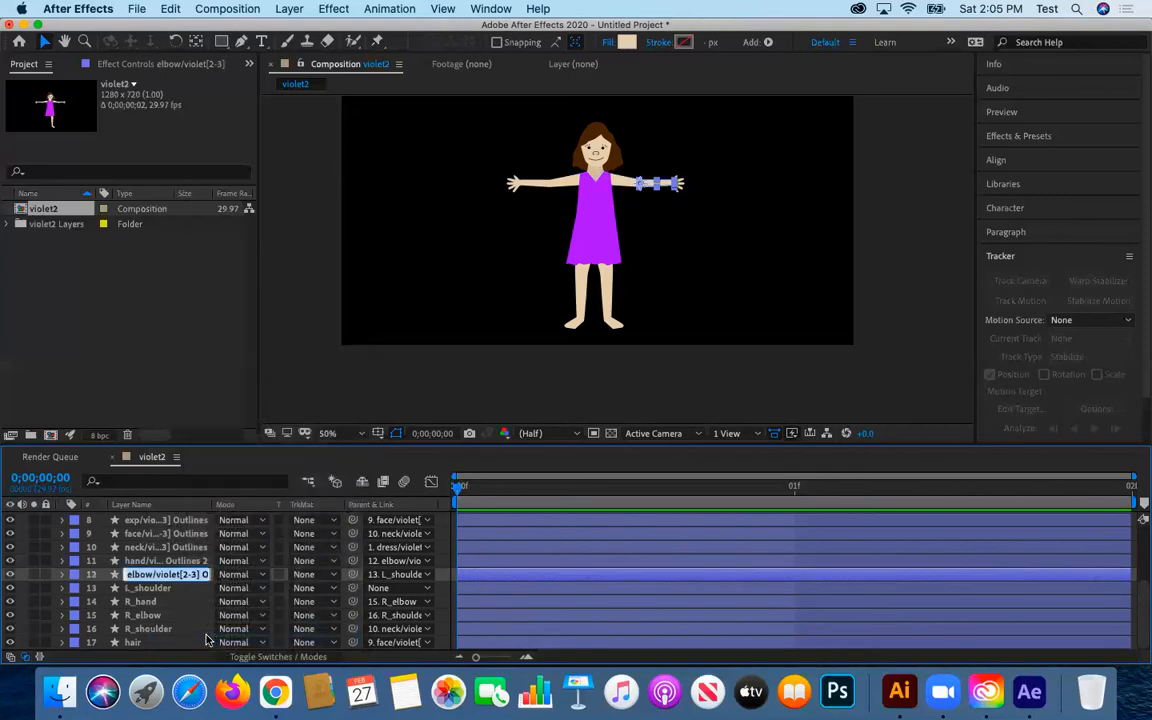
{"action": "type", "text": "L_"}
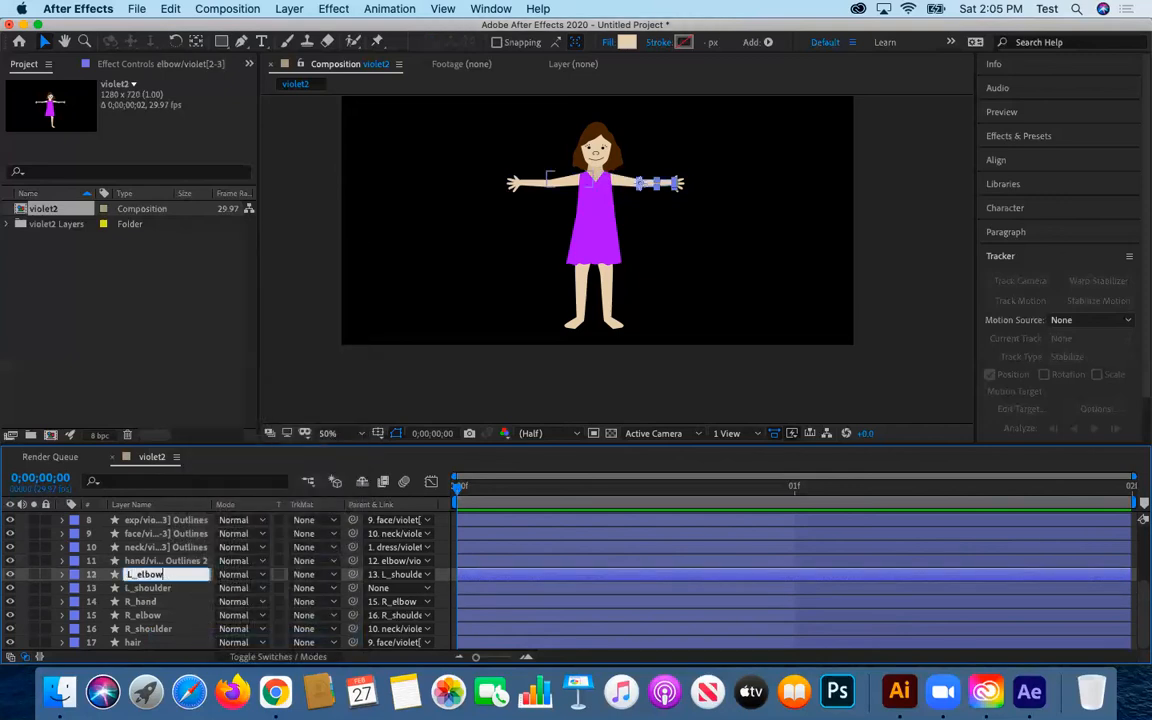
{"action": "type", "text": "elbow"}
{"action": "key", "text": "Return"}
- Rename the duplicated hand layer as L_hand
{"action": "left_click", "coordinate": [137, 561]}
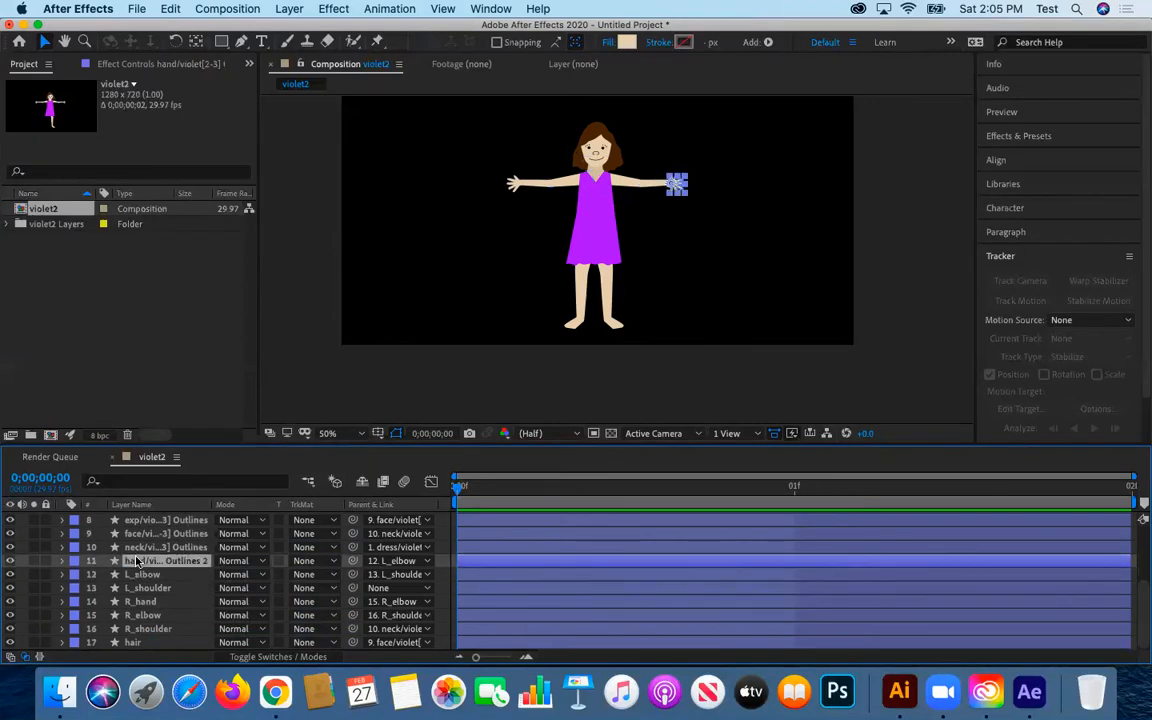
{"action": "right_click", "coordinate": [137, 561]}
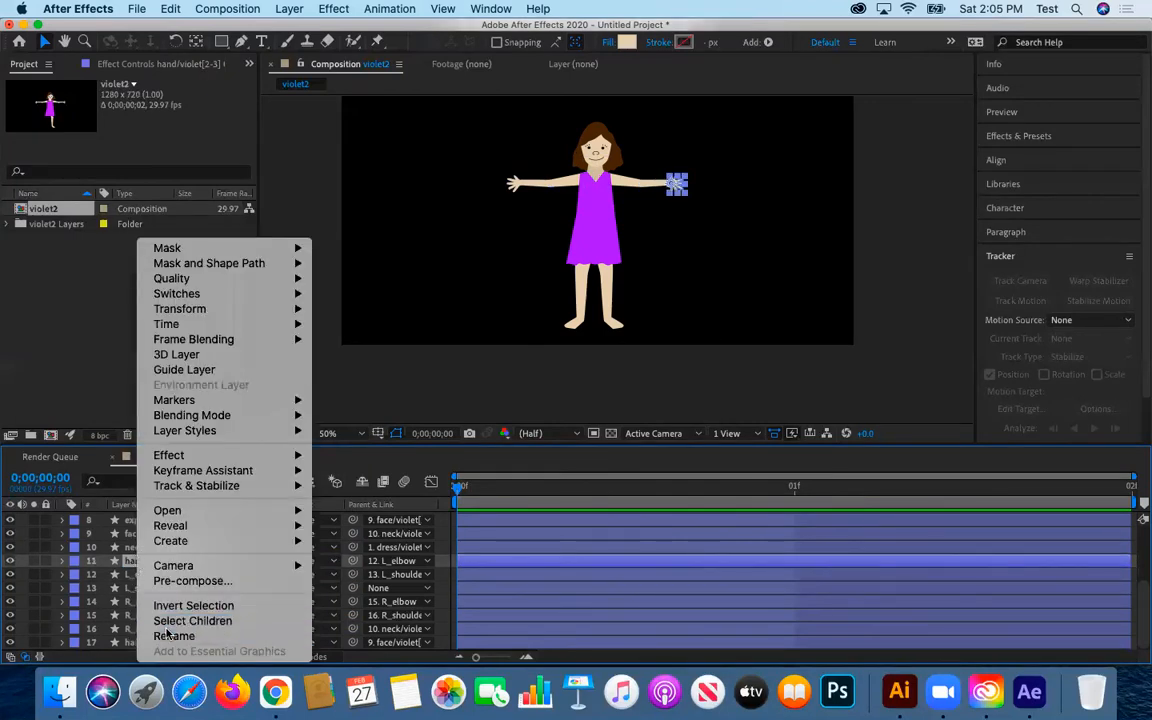
{"action": "left_click", "coordinate": [170, 636]}
{"action": "type", "text": "L"}
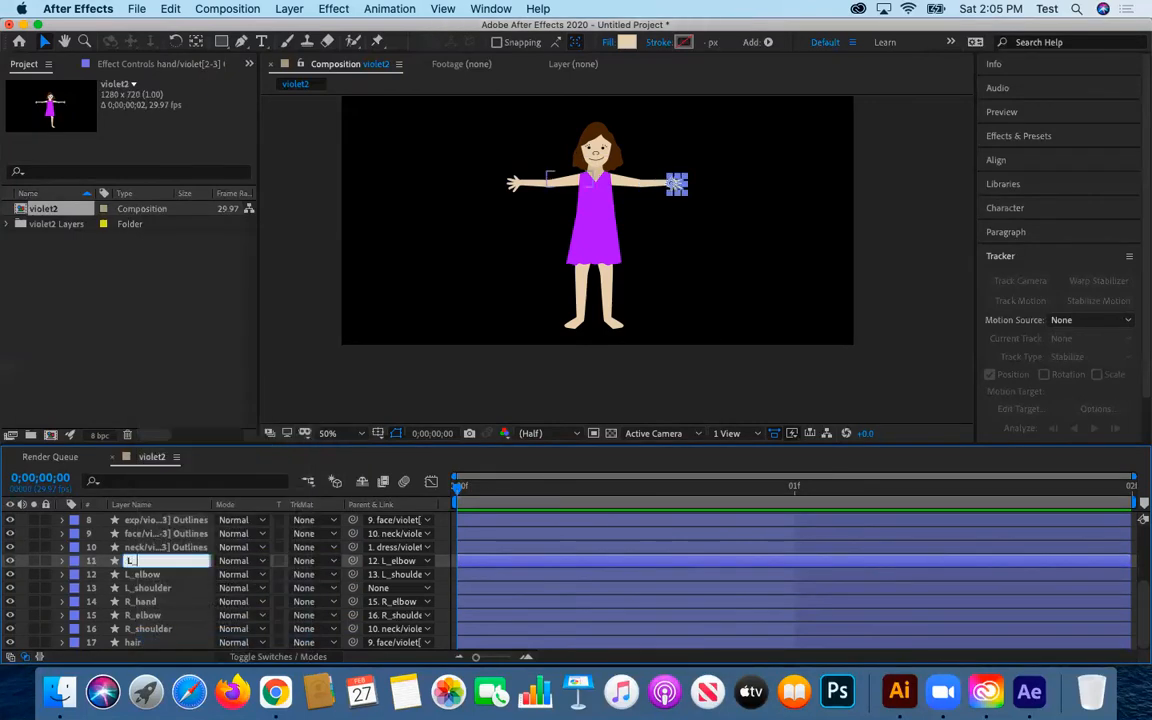
{"action": "type", "text": "_hand"}
{"action": "key", "text": "Return"}
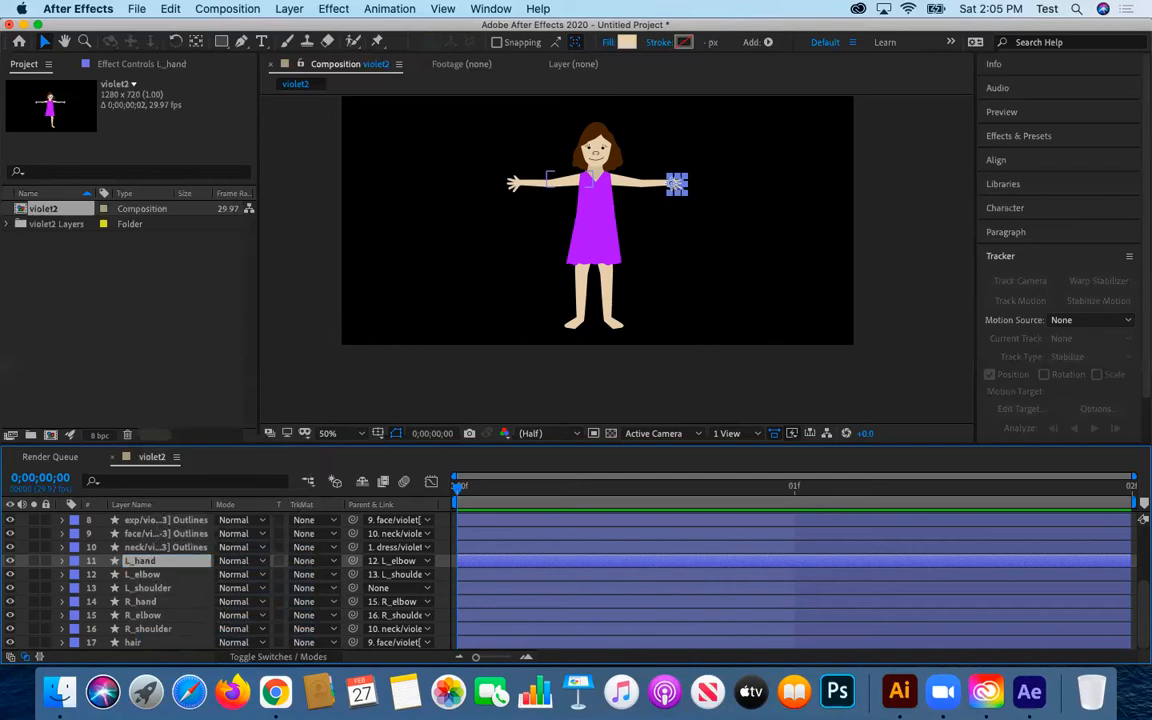
- Shorten the neck outlines layer's name to neck
{"action": "left_click", "coordinate": [177, 549]}
{"action": "right_click", "coordinate": [177, 553]}
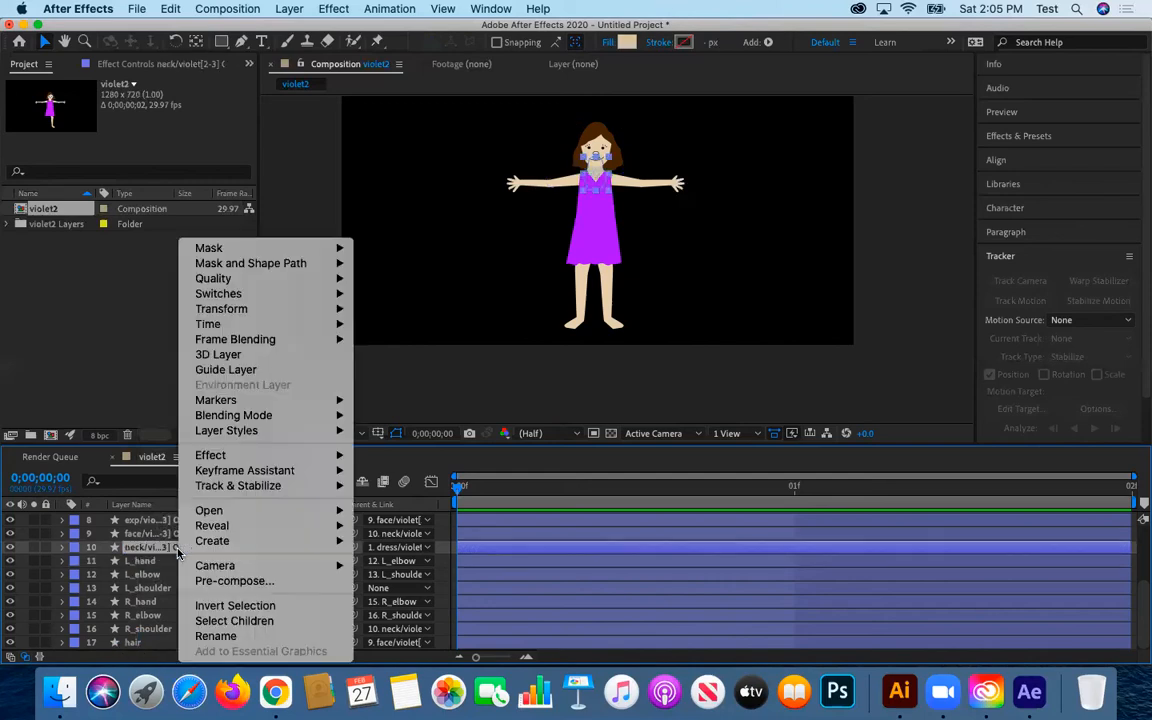
{"action": "left_click", "coordinate": [214, 636]}
{"action": "type", "text": "neck"}
{"action": "key", "text": "Return"}
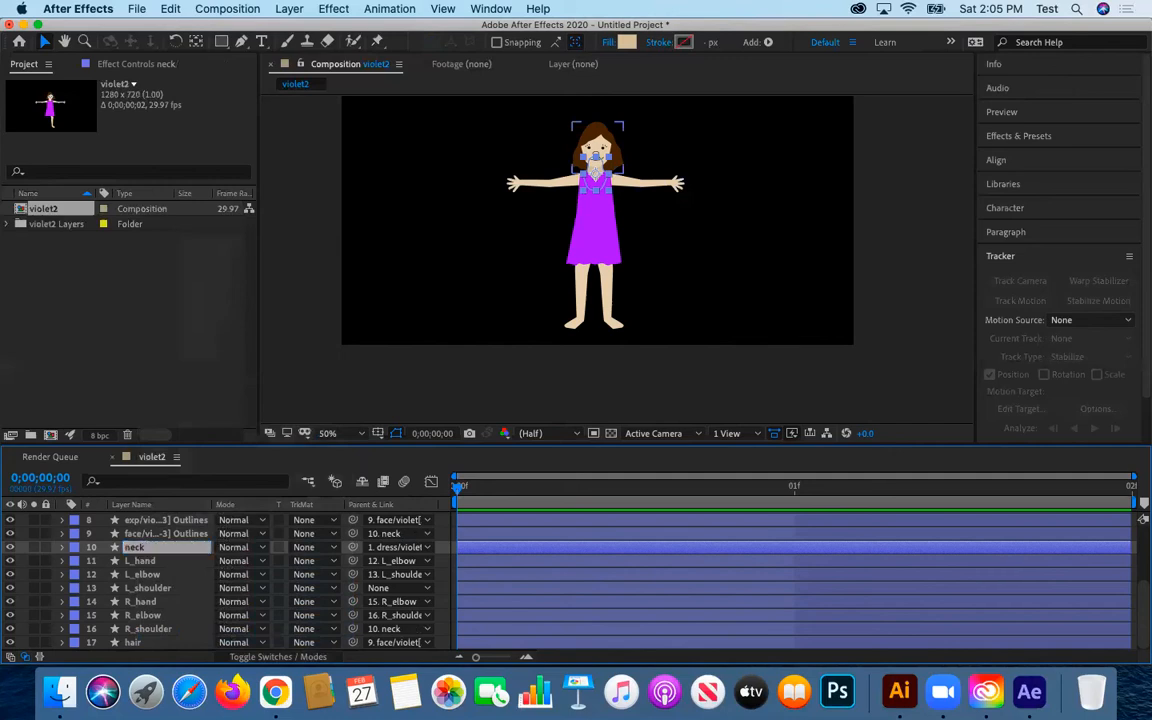
- Shorten the face outlines layer's name to face
{"action": "left_click", "coordinate": [177, 537]}
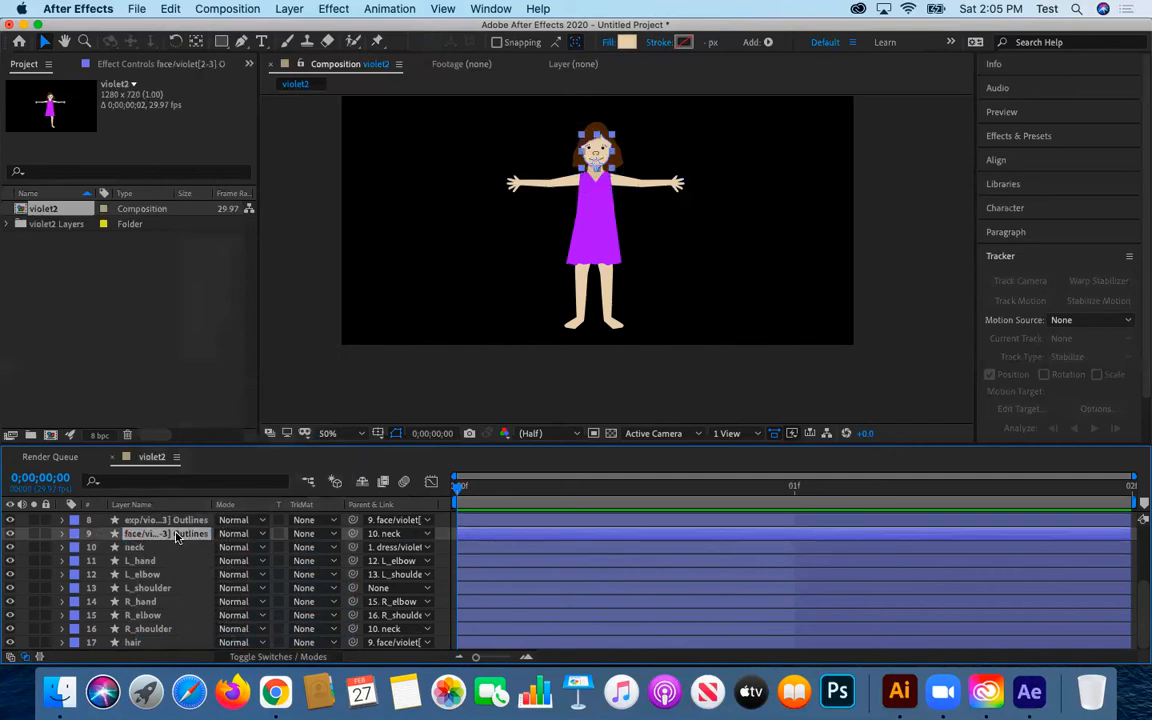
{"action": "right_click", "coordinate": [177, 537]}
{"action": "left_click", "coordinate": [200, 638]}
{"action": "type", "text": "fac"}
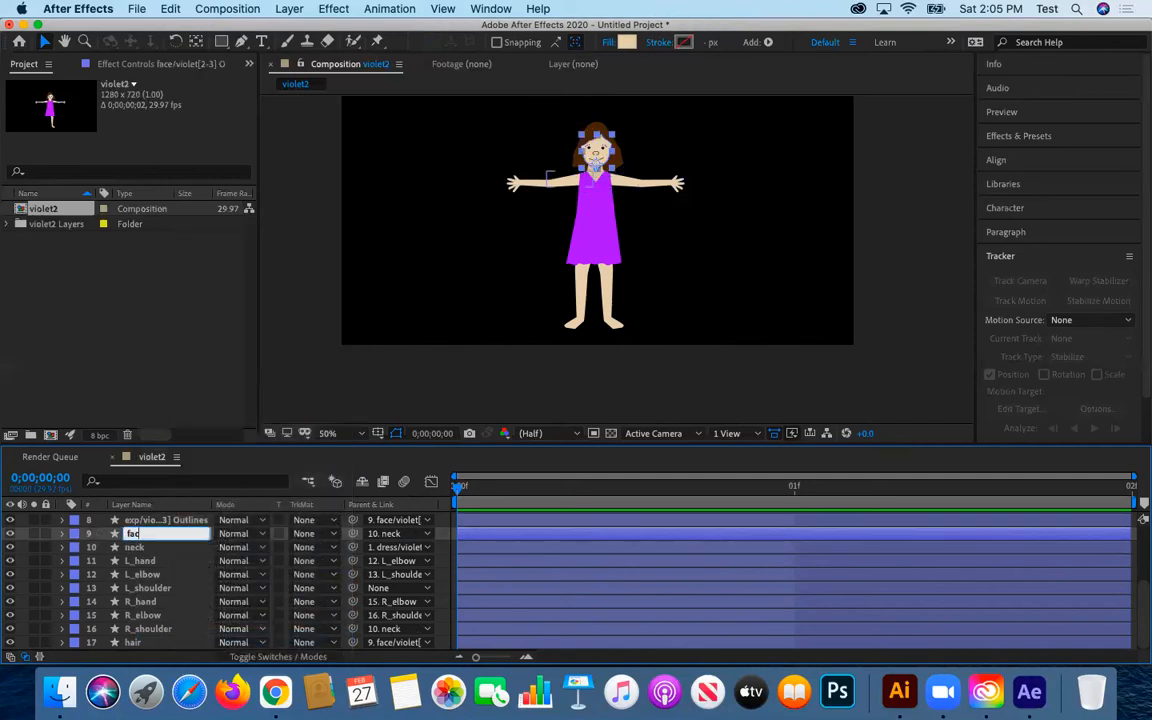
{"action": "type", "text": "e"}
{"action": "key", "text": "Return"}
- Rename the facial expression layer as exp_1
{"action": "scroll", "coordinate": [162, 538], "scroll_direction": "up", "scroll_amount": 1}
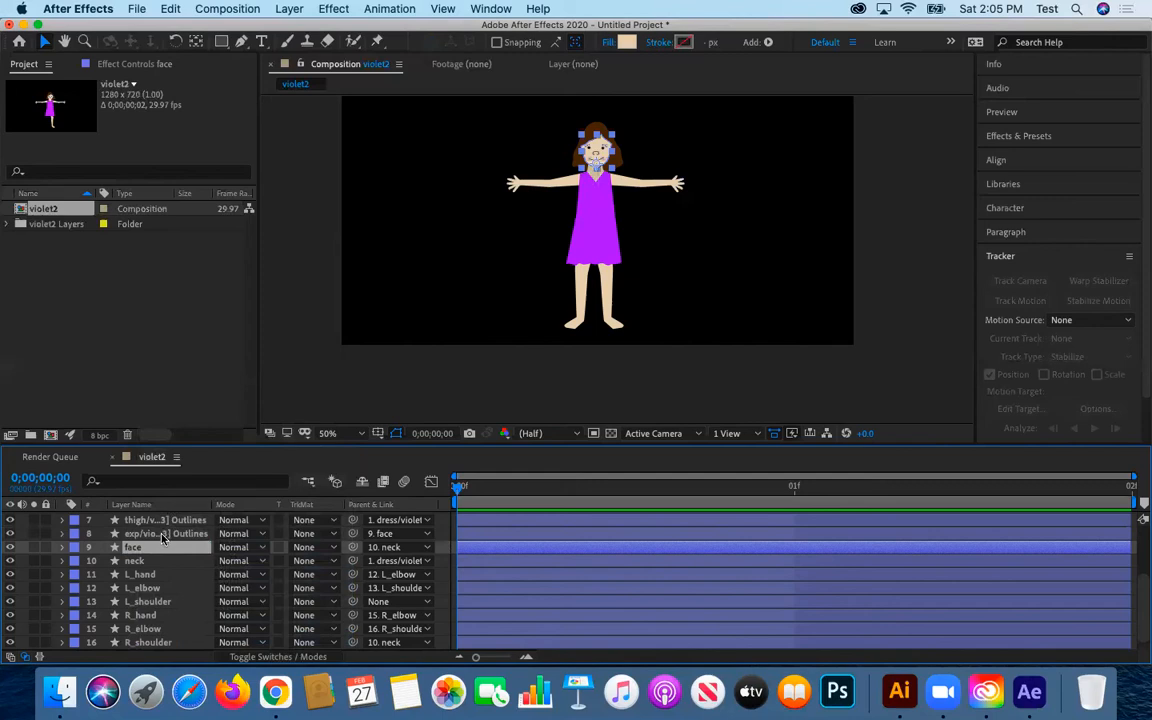
{"action": "left_click", "coordinate": [162, 535]}
{"action": "right_click", "coordinate": [162, 535]}
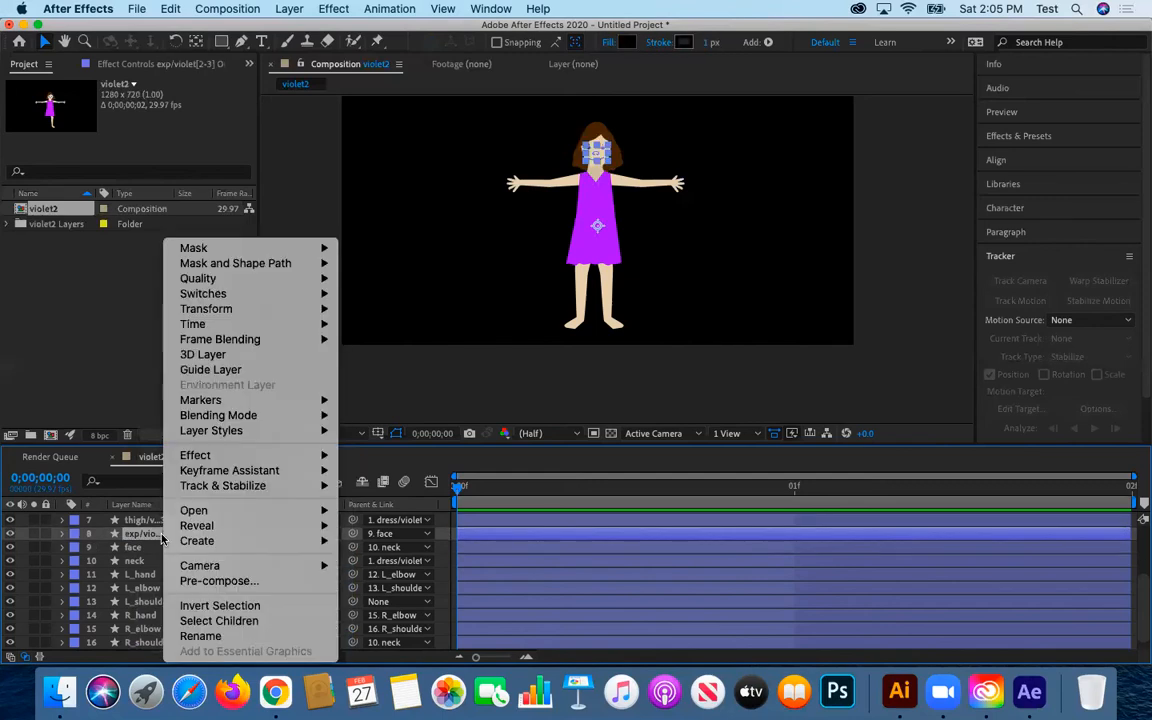
{"action": "left_click", "coordinate": [200, 636]}
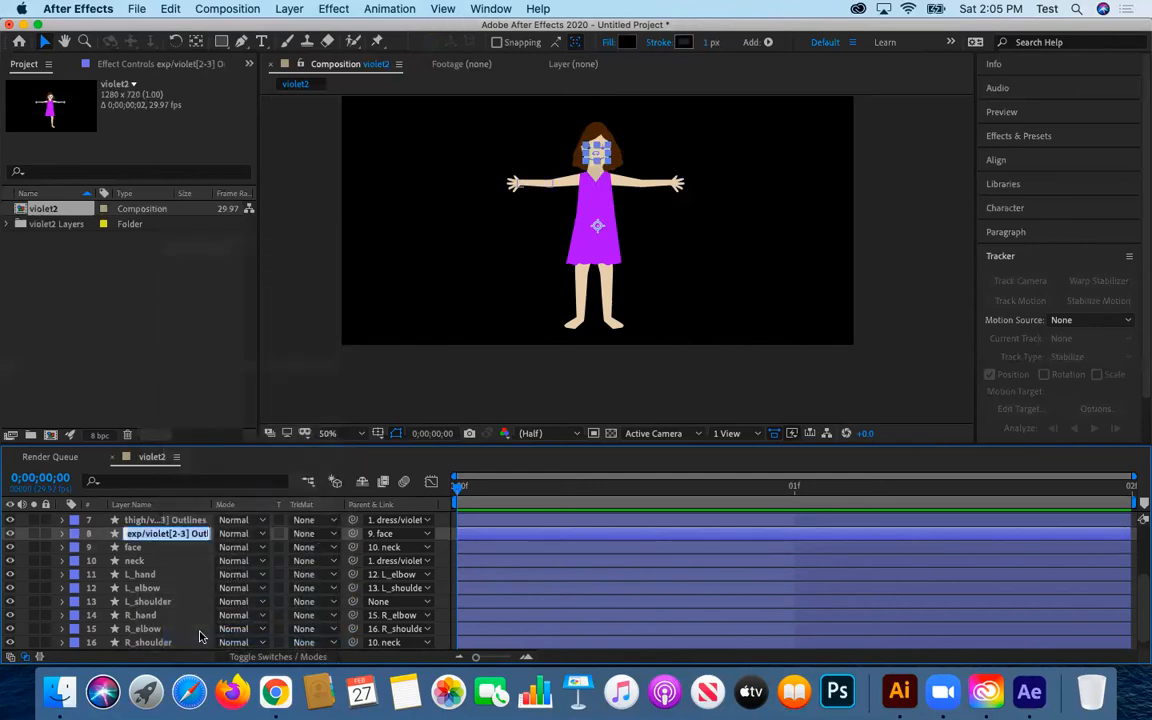
{"action": "type", "text": "exp_1"}
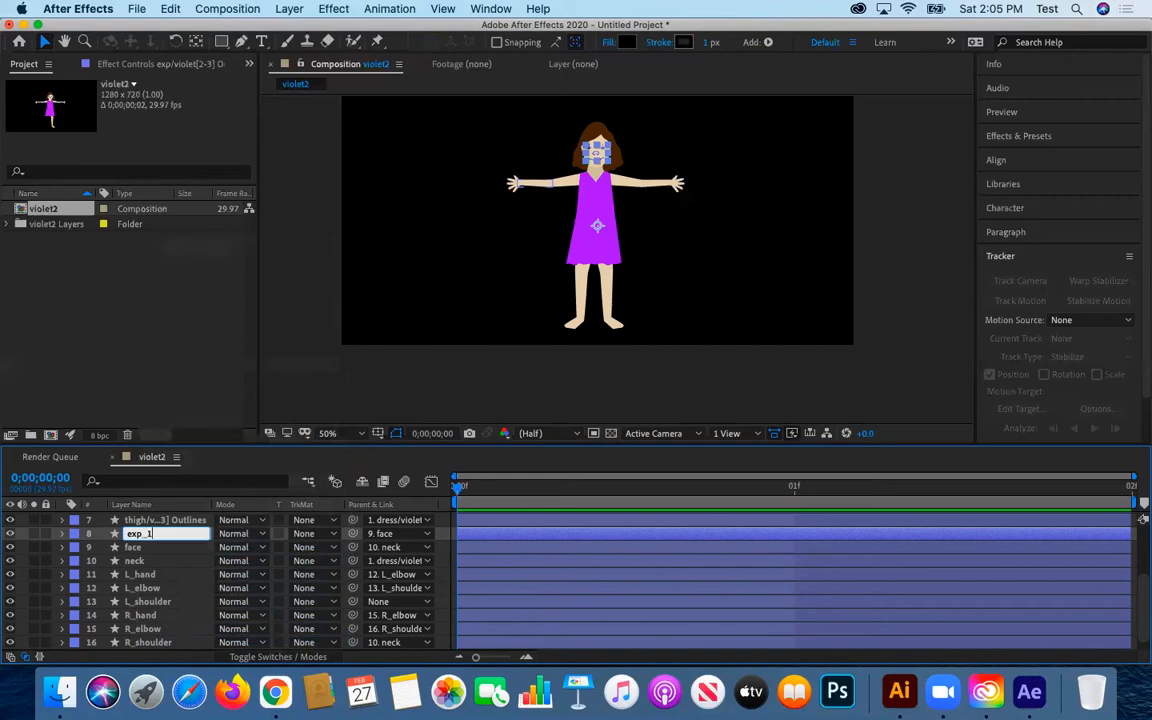
{"action": "key", "text": "Return"}
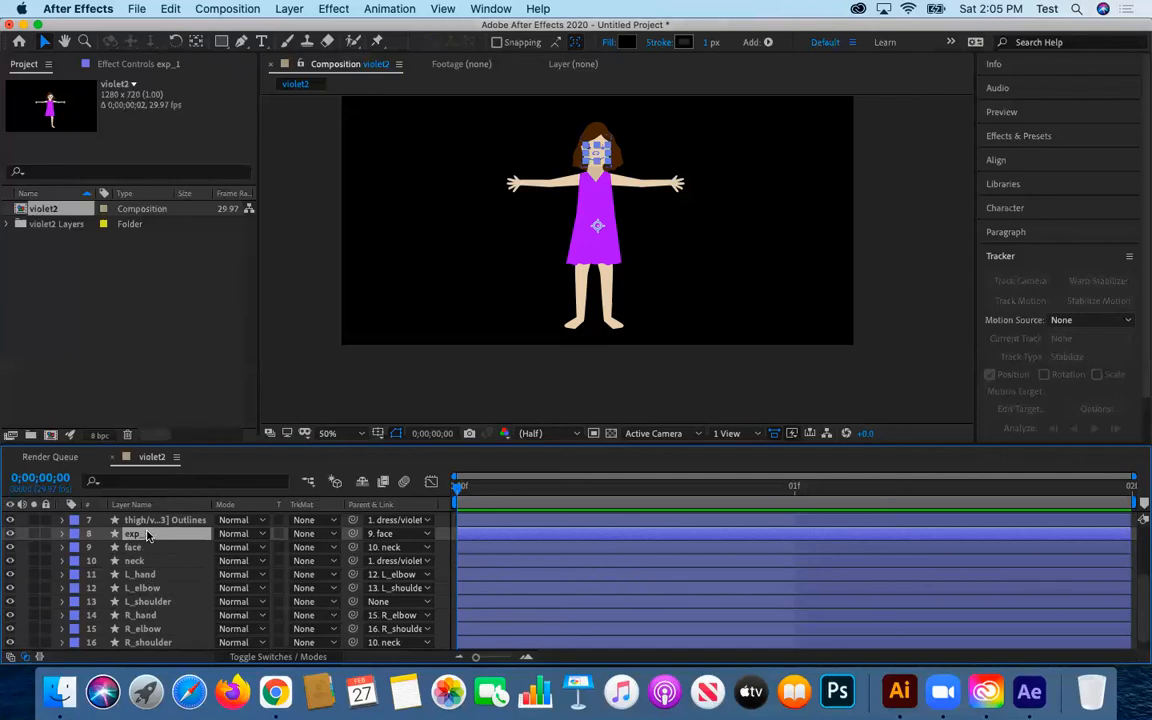
{"action": "type", "text": "_1"}
- Examine the shape groups inside the exp_1 layer, selecting Group 1 to Group 4 in turn, and collapse the layer
{"action": "left_click", "coordinate": [150, 520]}
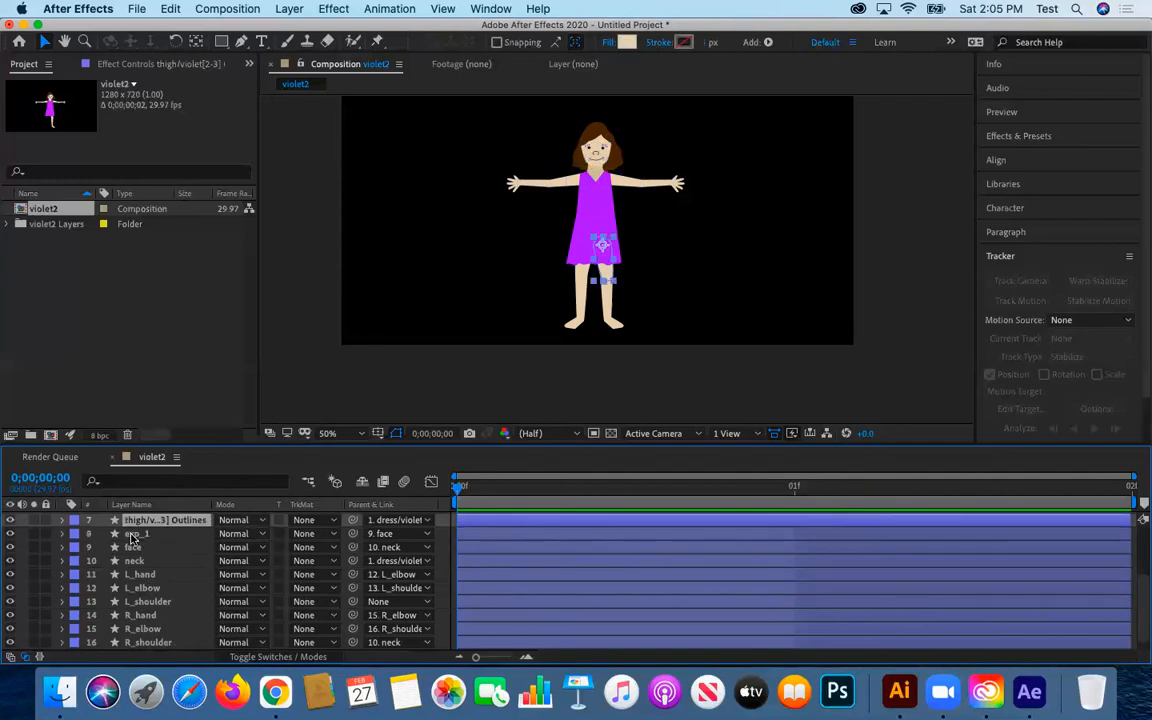
{"action": "left_click", "coordinate": [62, 533]}
{"action": "left_click", "coordinate": [75, 548]}
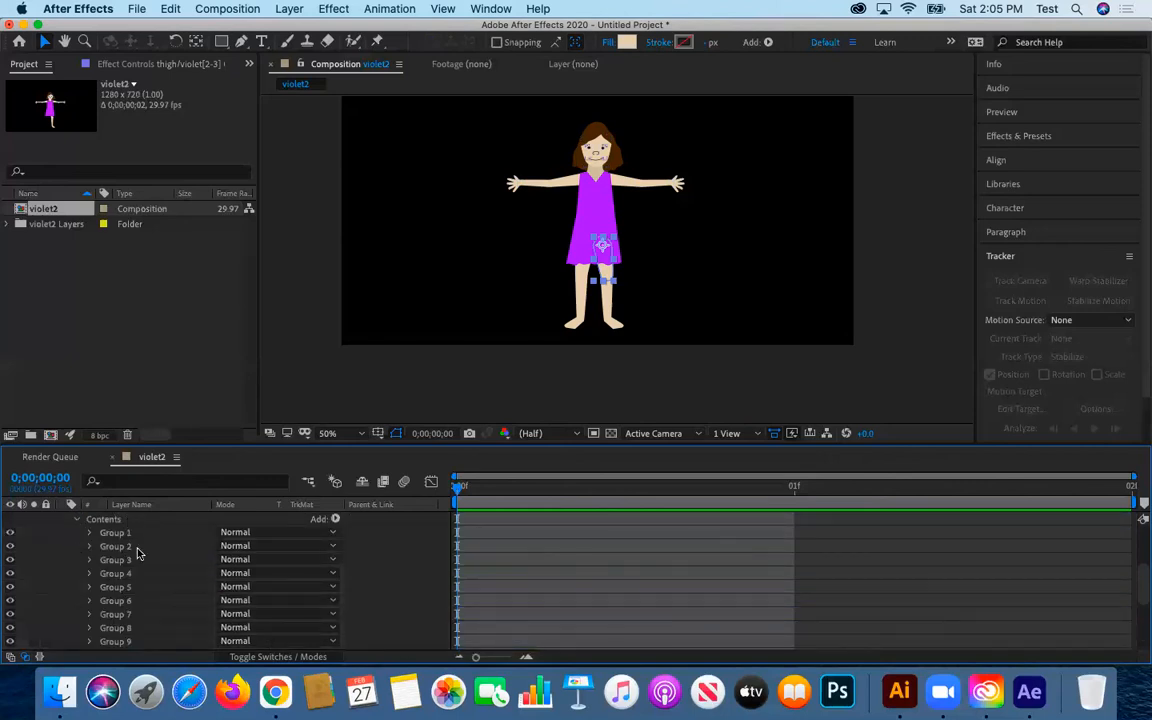
{"action": "left_click", "coordinate": [115, 533]}
{"action": "left_click", "coordinate": [116, 546]}
{"action": "left_click", "coordinate": [116, 559]}
{"action": "left_click", "coordinate": [116, 573]}
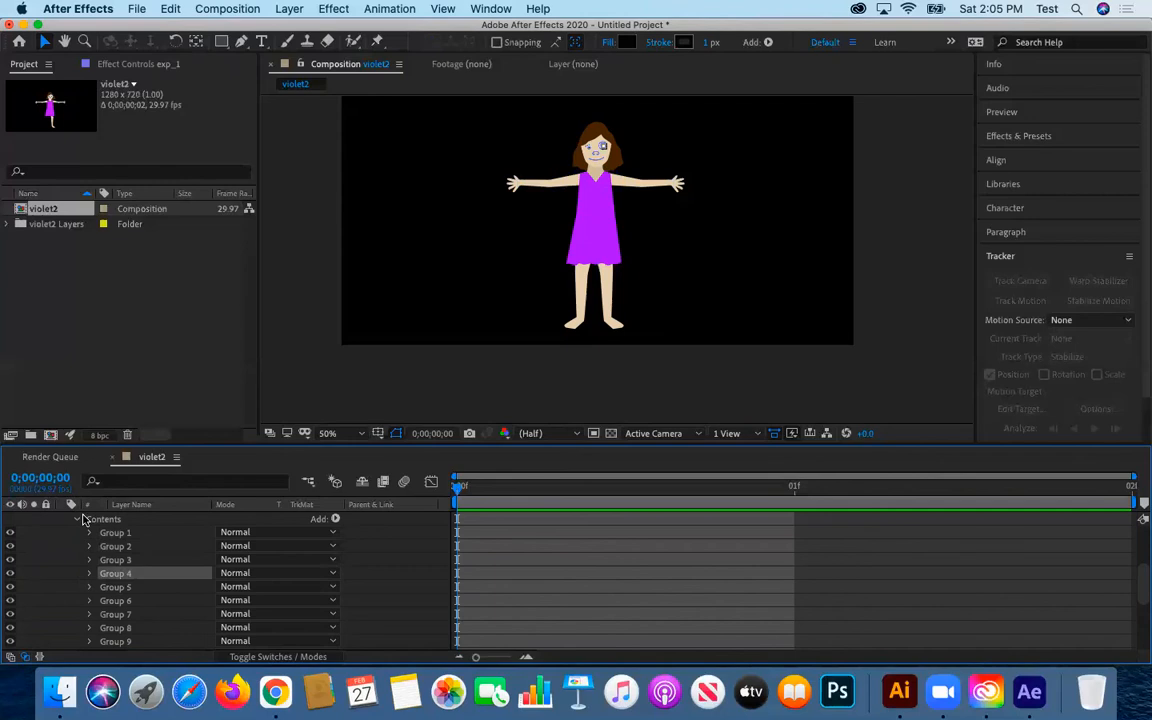
{"action": "scroll", "coordinate": [86, 522], "scroll_direction": "up", "scroll_amount": 2}
{"action": "scroll", "coordinate": [148, 590], "scroll_direction": "down", "scroll_amount": 5}
{"action": "scroll", "coordinate": [146, 590], "scroll_direction": "up", "scroll_amount": 5}
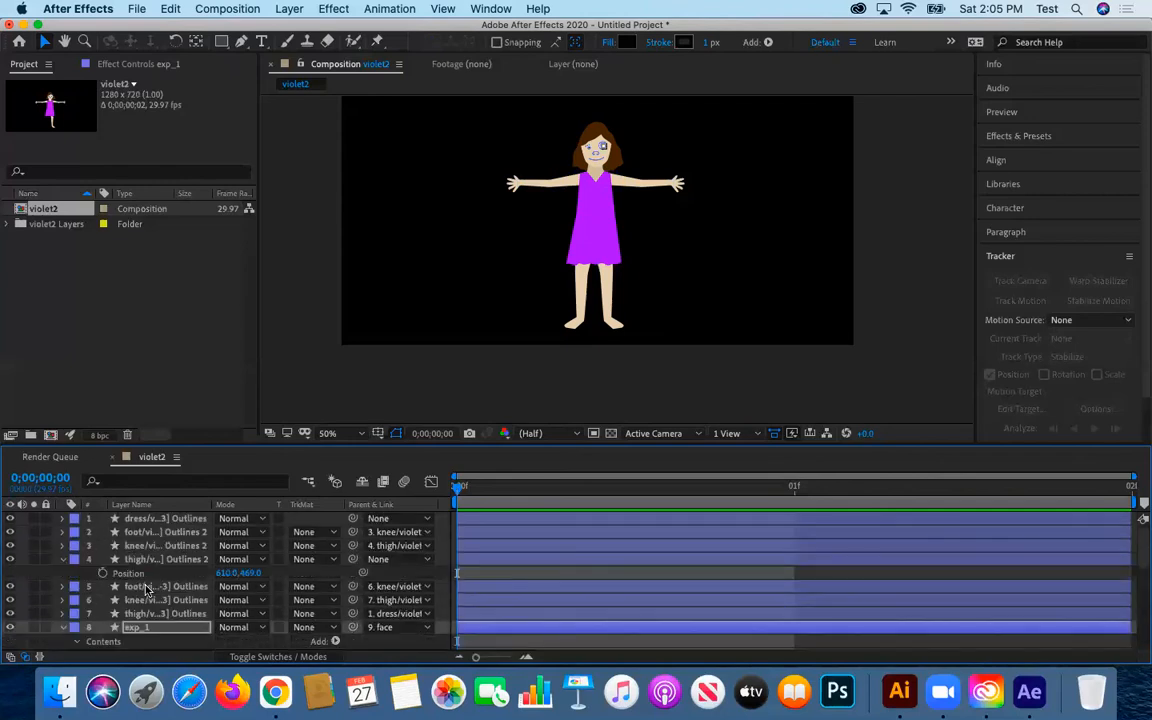
{"action": "left_click", "coordinate": [60, 574]}
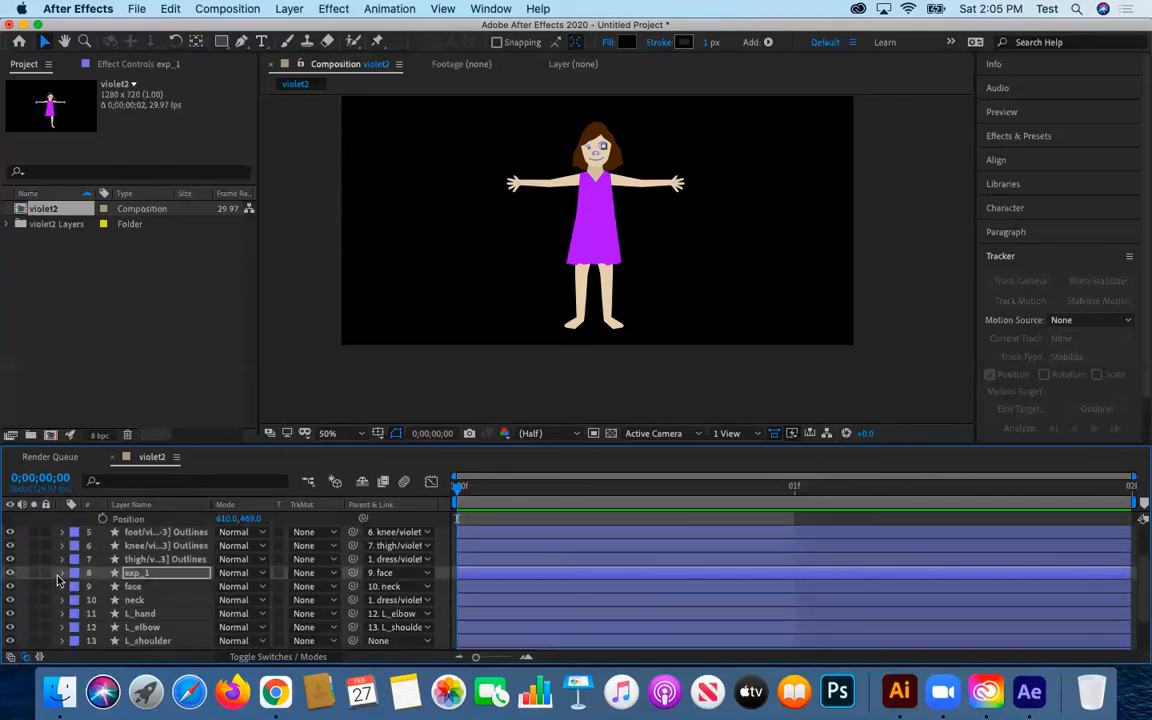
- Rename the original thigh layer as L_thigh
{"action": "left_click", "coordinate": [160, 559]}
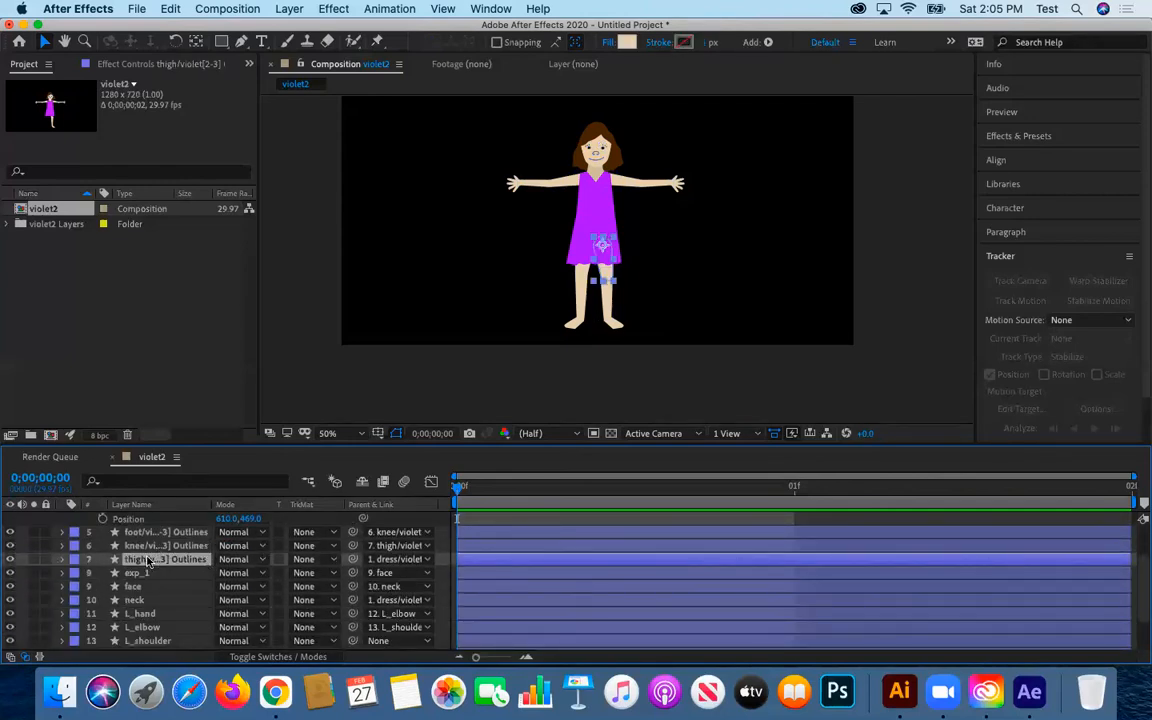
{"action": "right_click", "coordinate": [144, 567]}
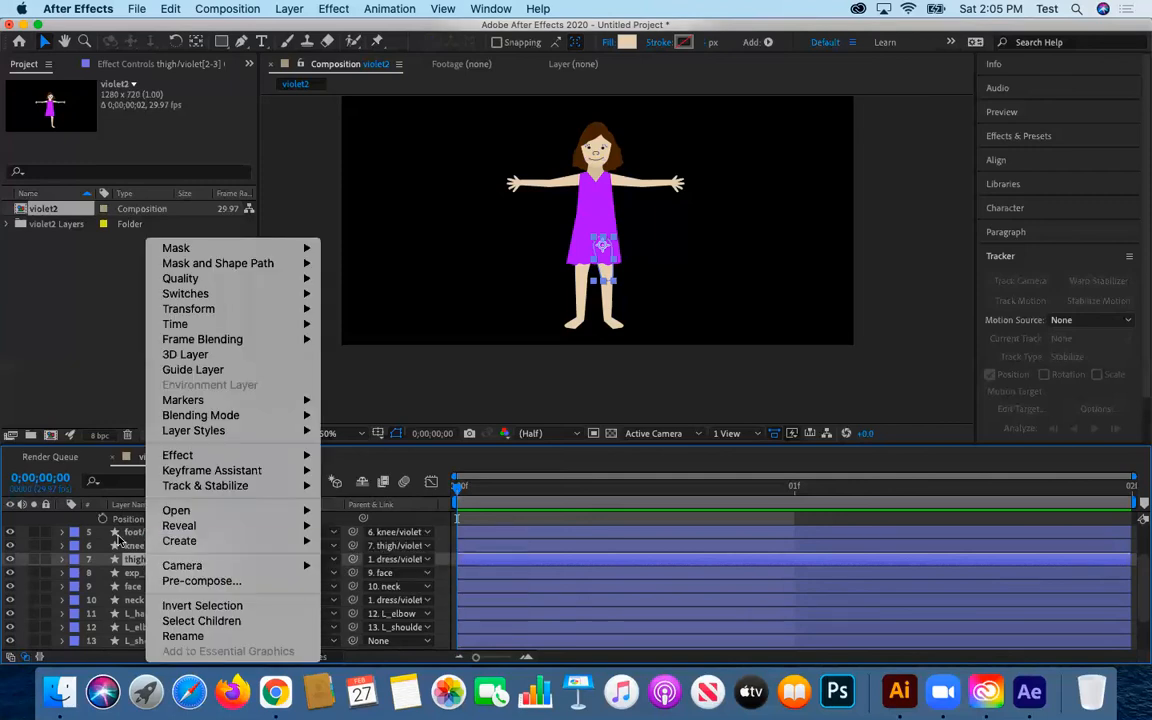
{"action": "left_click", "coordinate": [185, 636]}
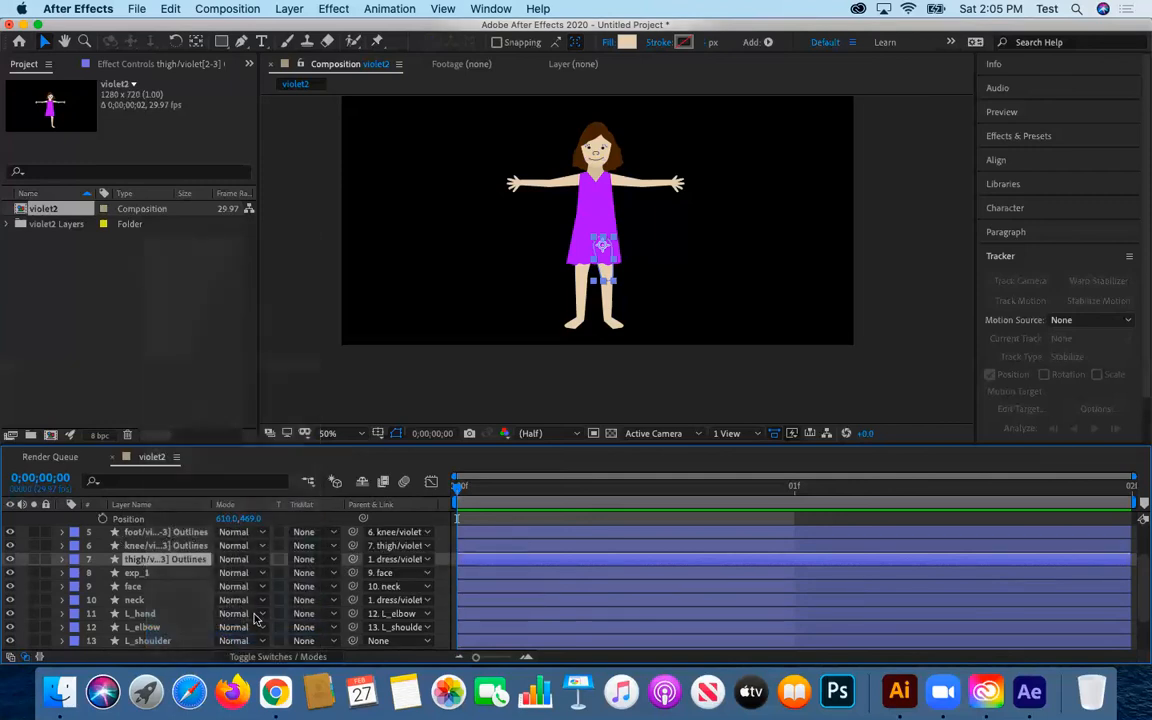
{"action": "type", "text": "L_thigh"}
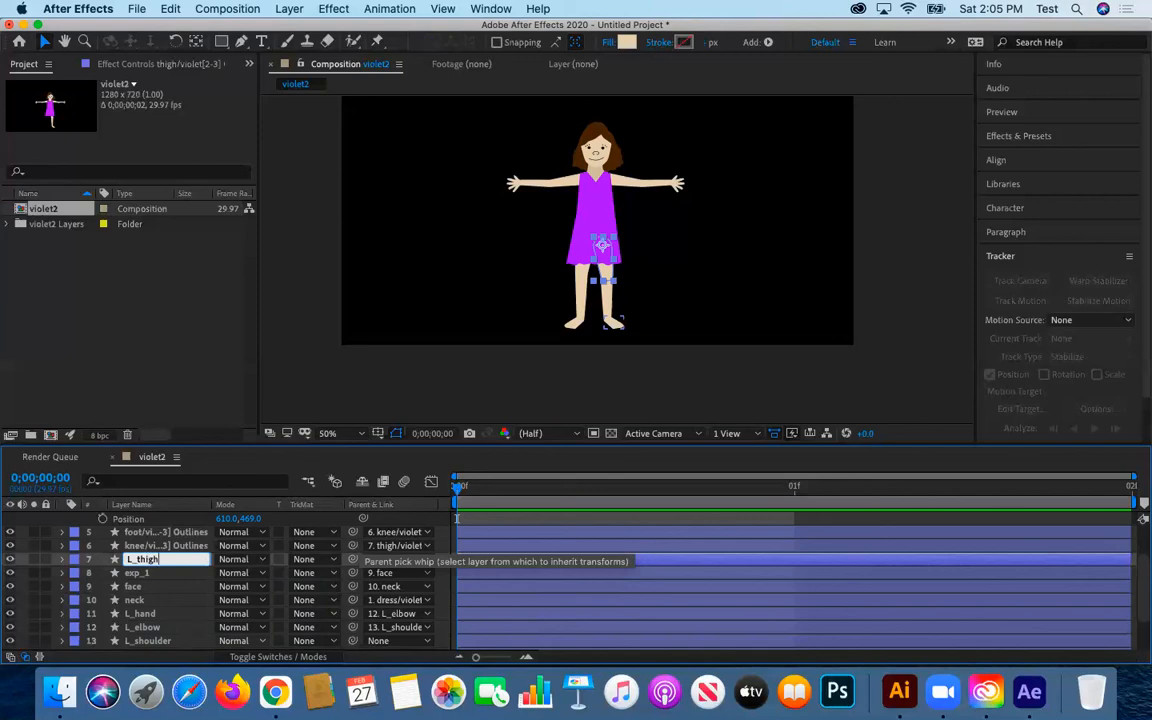
{"action": "key", "text": "Return"}
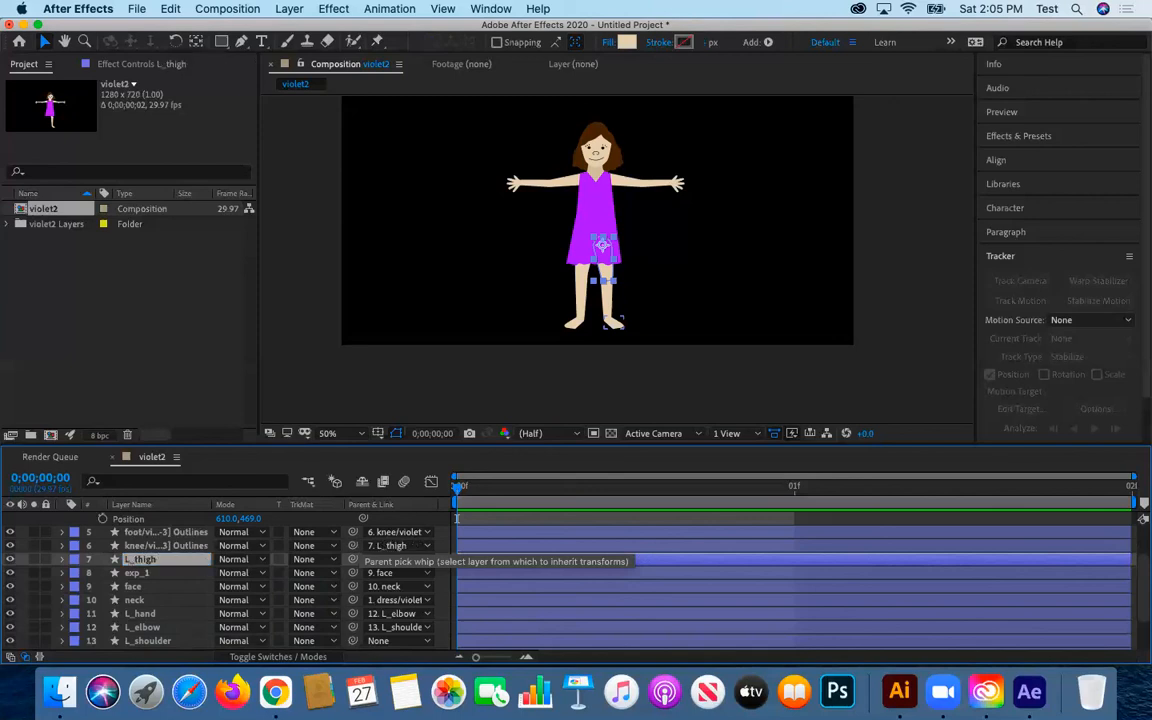
- Rename the original knee layer as L_knee
{"action": "left_click", "coordinate": [175, 546]}
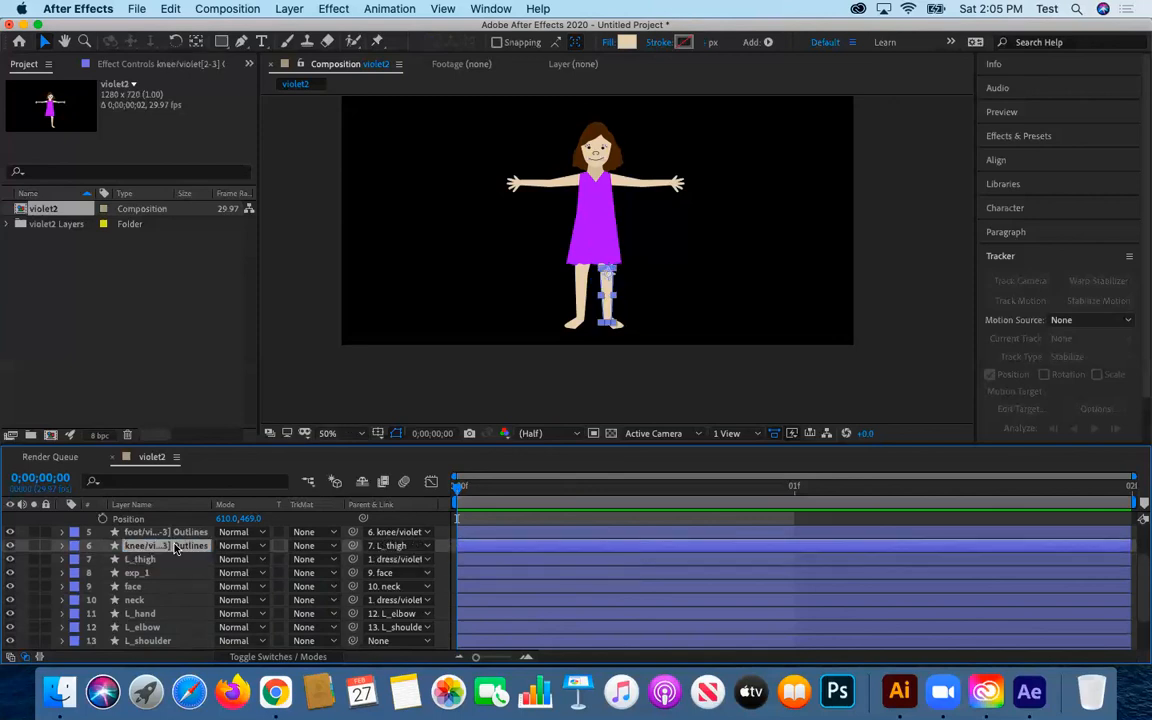
{"action": "right_click", "coordinate": [175, 548]}
{"action": "left_click", "coordinate": [217, 636]}
{"action": "type", "text": "L_knee"}
{"action": "key", "text": "Return"}
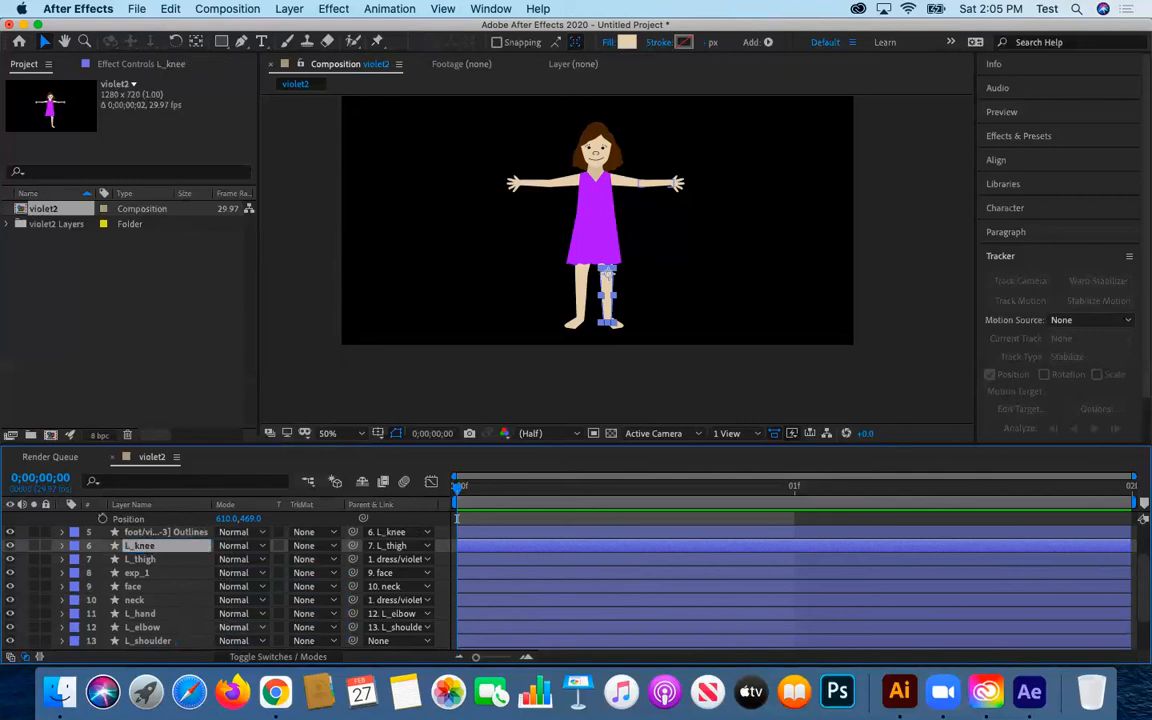
- Rename the original foot layer as L_foot
{"action": "right_click", "coordinate": [172, 532]}
{"action": "left_click", "coordinate": [218, 636]}
{"action": "type", "text": "L_foot"}
{"action": "key", "text": "Return"}
- Rename the duplicated thigh layer as R_thigh
{"action": "scroll", "coordinate": [130, 560], "scroll_direction": "up", "scroll_amount": 3}
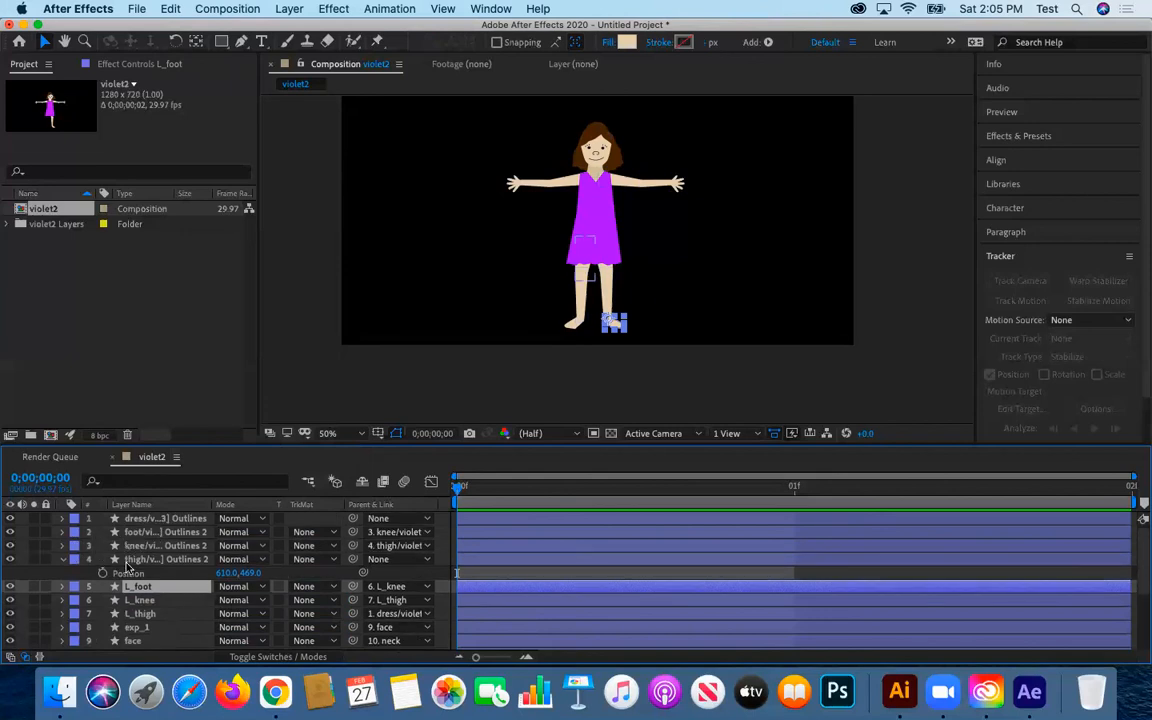
{"action": "left_click", "coordinate": [140, 559]}
{"action": "right_click", "coordinate": [140, 559]}
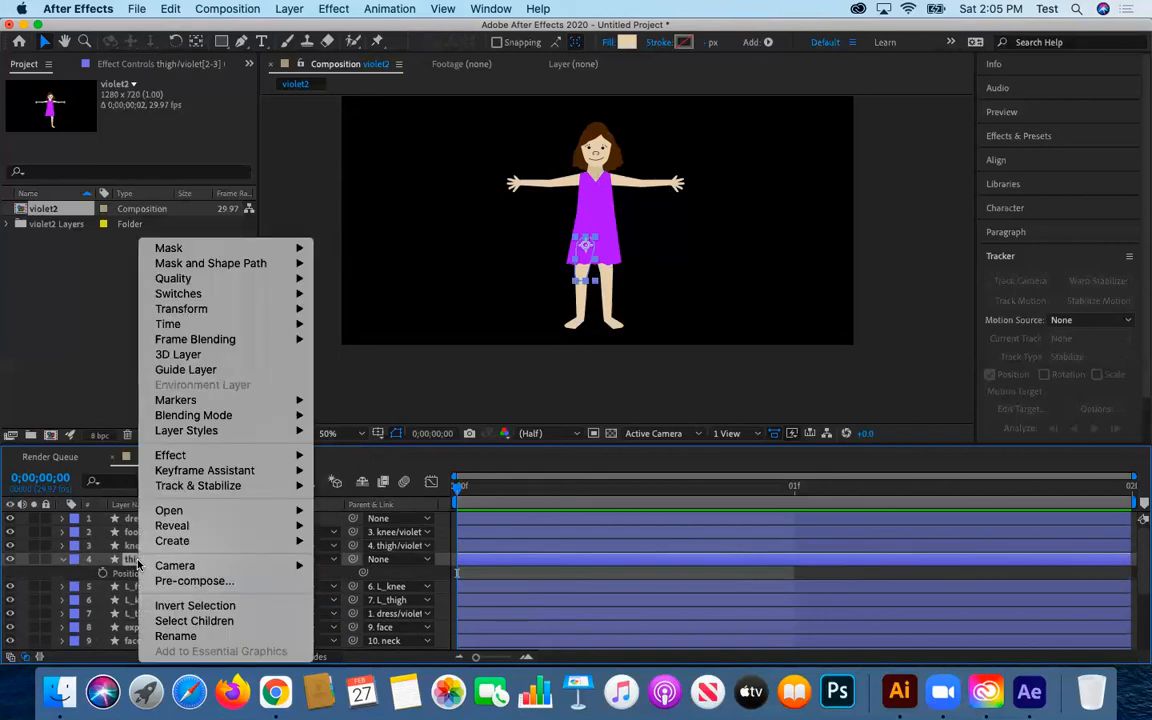
{"action": "left_click", "coordinate": [172, 637]}
{"action": "type", "text": "R"}
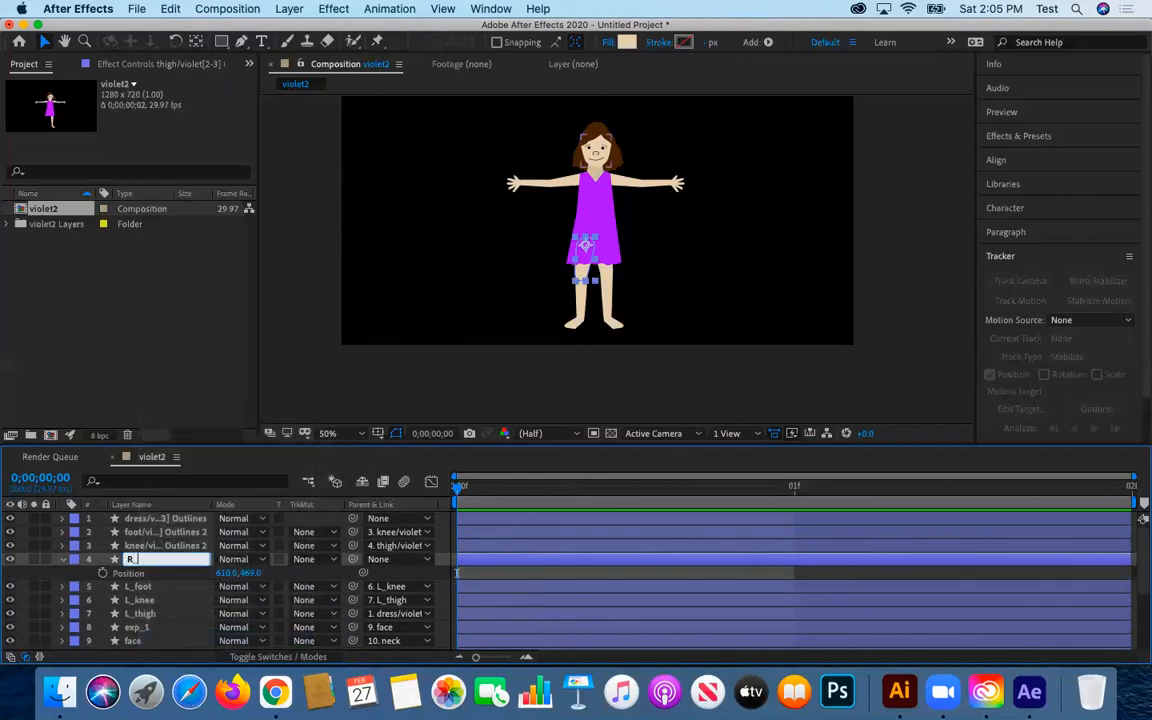
{"action": "type", "text": "_thigh"}
{"action": "key", "text": "Return"}
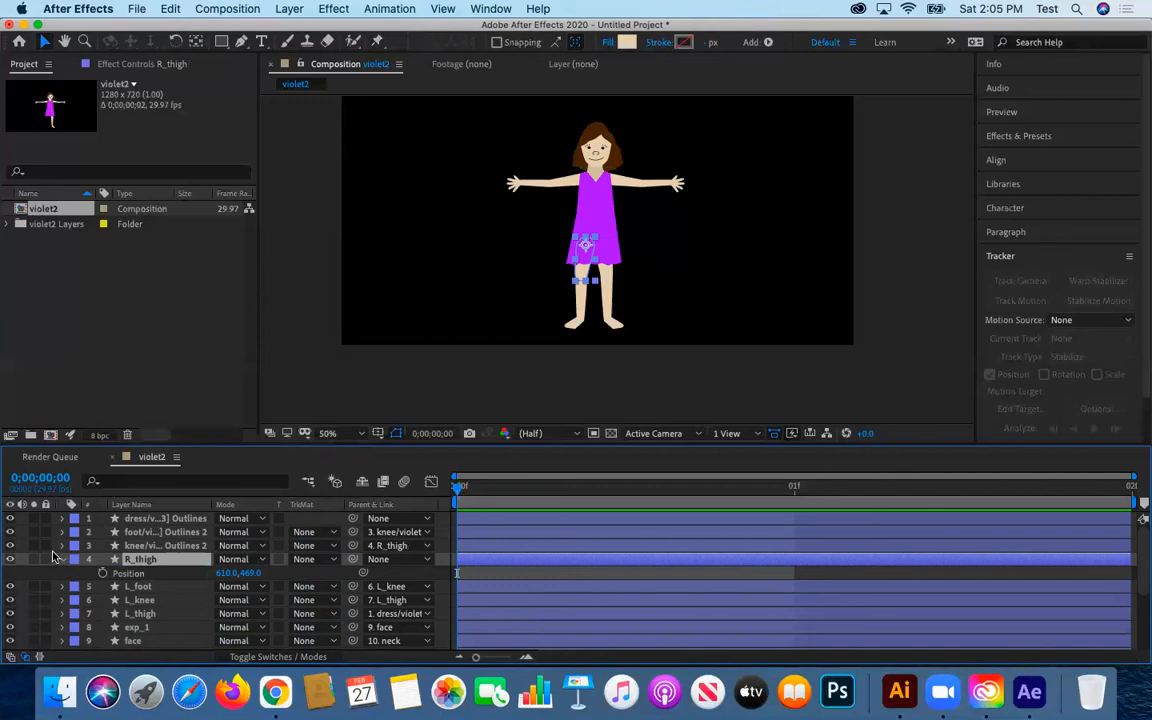
- Rename the duplicated knee layer as R_knee
{"action": "left_click", "coordinate": [145, 545]}
{"action": "right_click", "coordinate": [155, 545]}
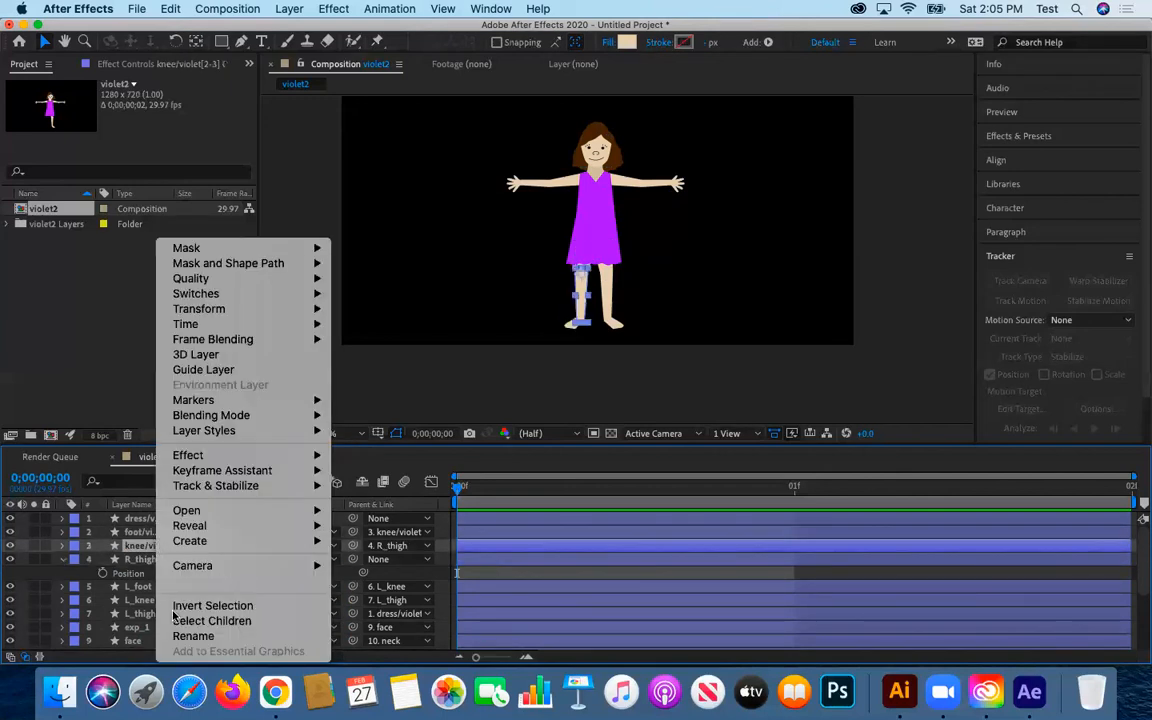
{"action": "left_click", "coordinate": [186, 637]}
{"action": "type", "text": "R_knee"}
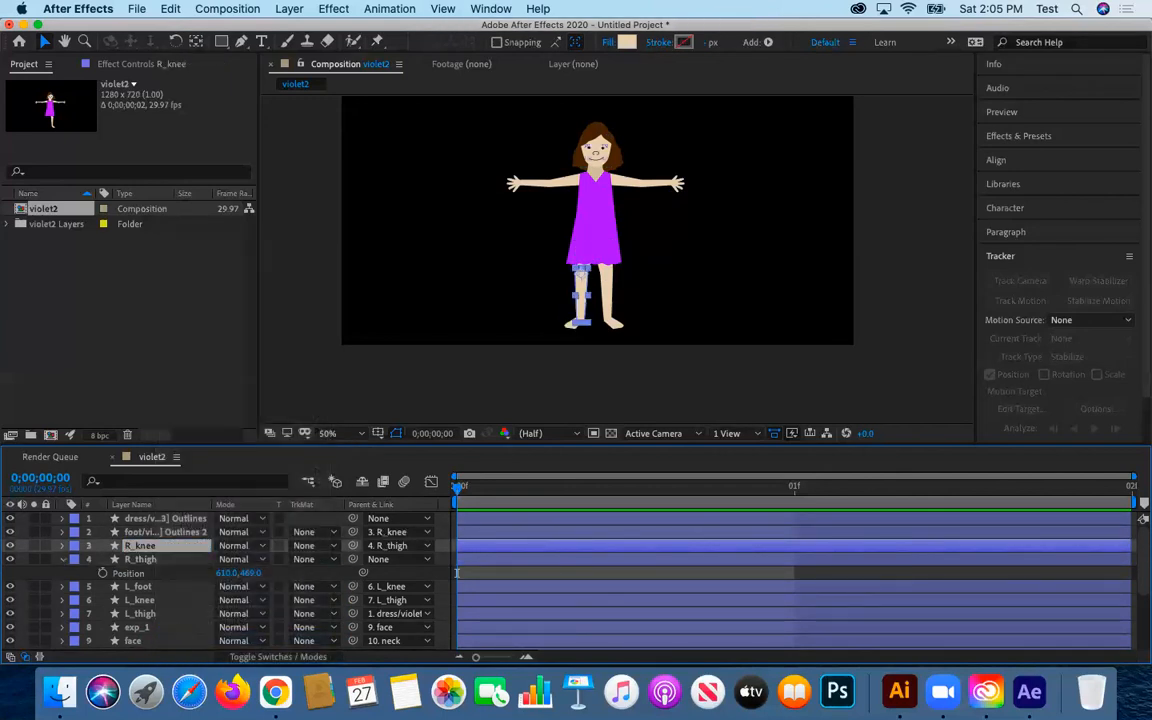
- Rename the duplicated foot layer as R_foot
{"action": "left_click", "coordinate": [155, 533]}
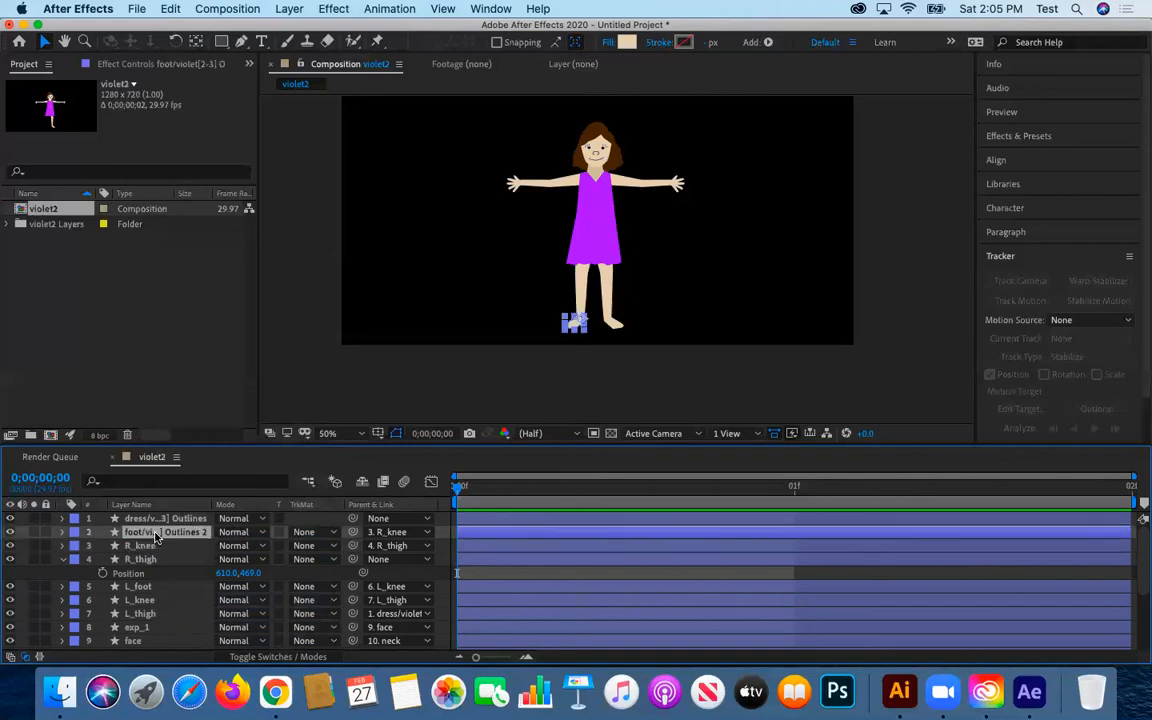
{"action": "right_click", "coordinate": [190, 625]}
{"action": "left_click", "coordinate": [223, 637]}
{"action": "type", "text": "R_foot"}
{"action": "key", "text": "Return"}
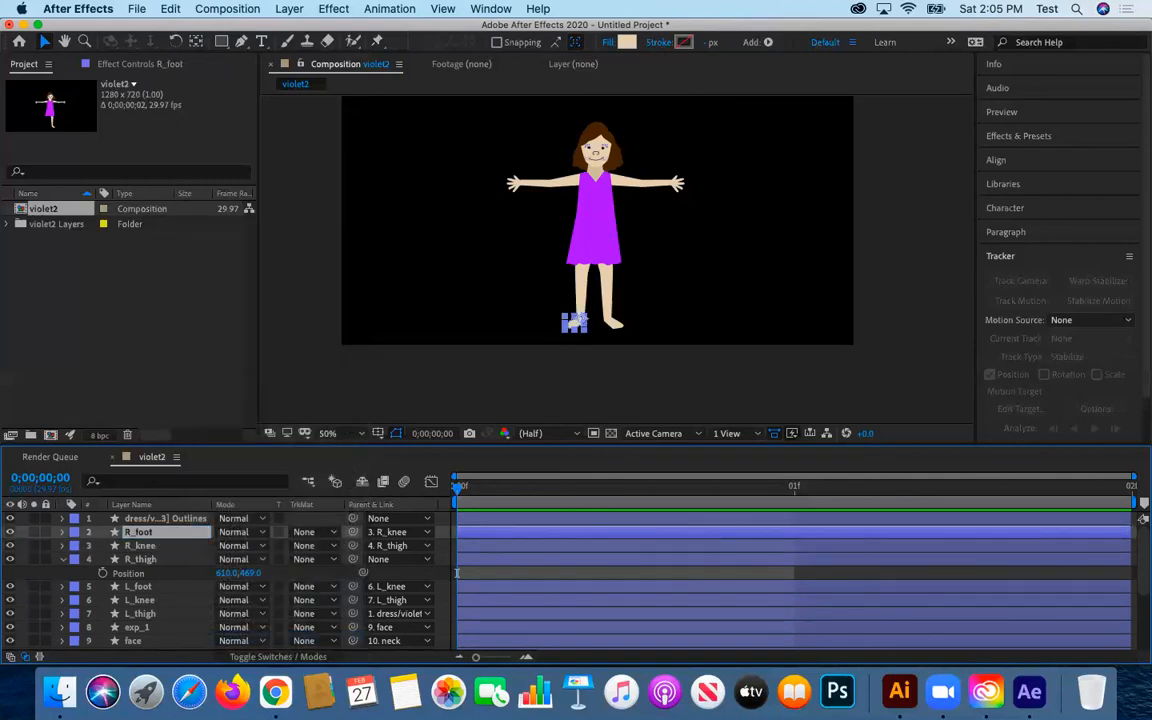
- Rename the dress outlines layer as dress
{"action": "left_click", "coordinate": [170, 519]}
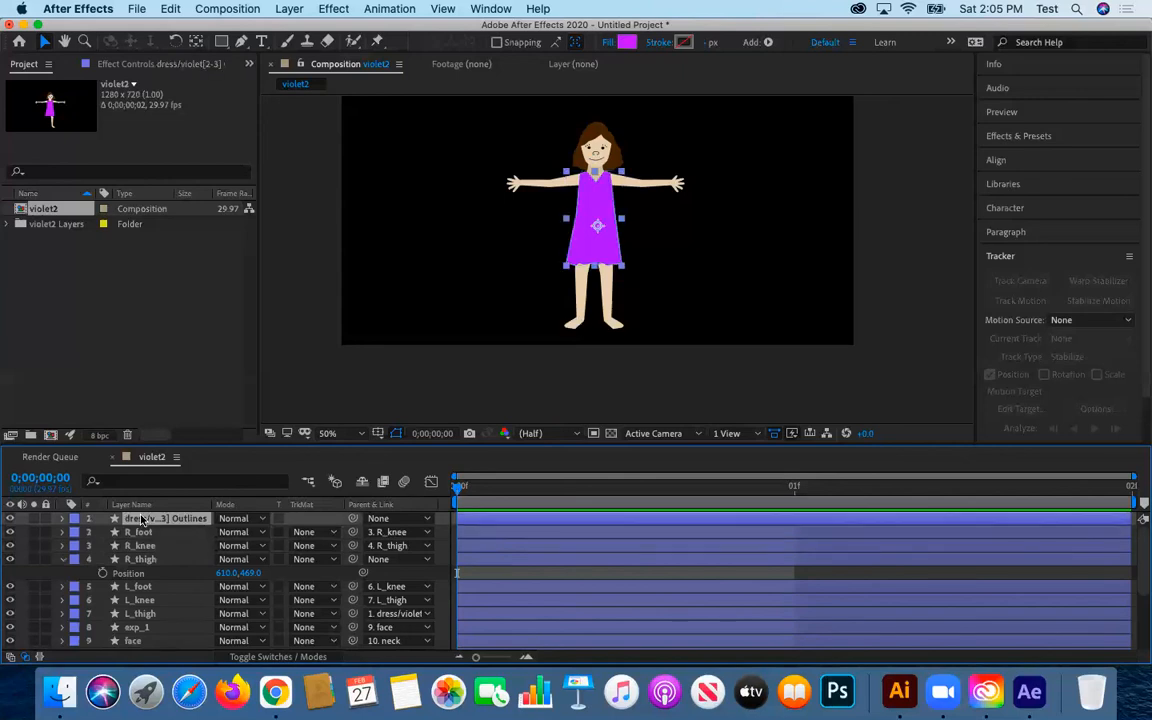
{"action": "right_click", "coordinate": [176, 521]}
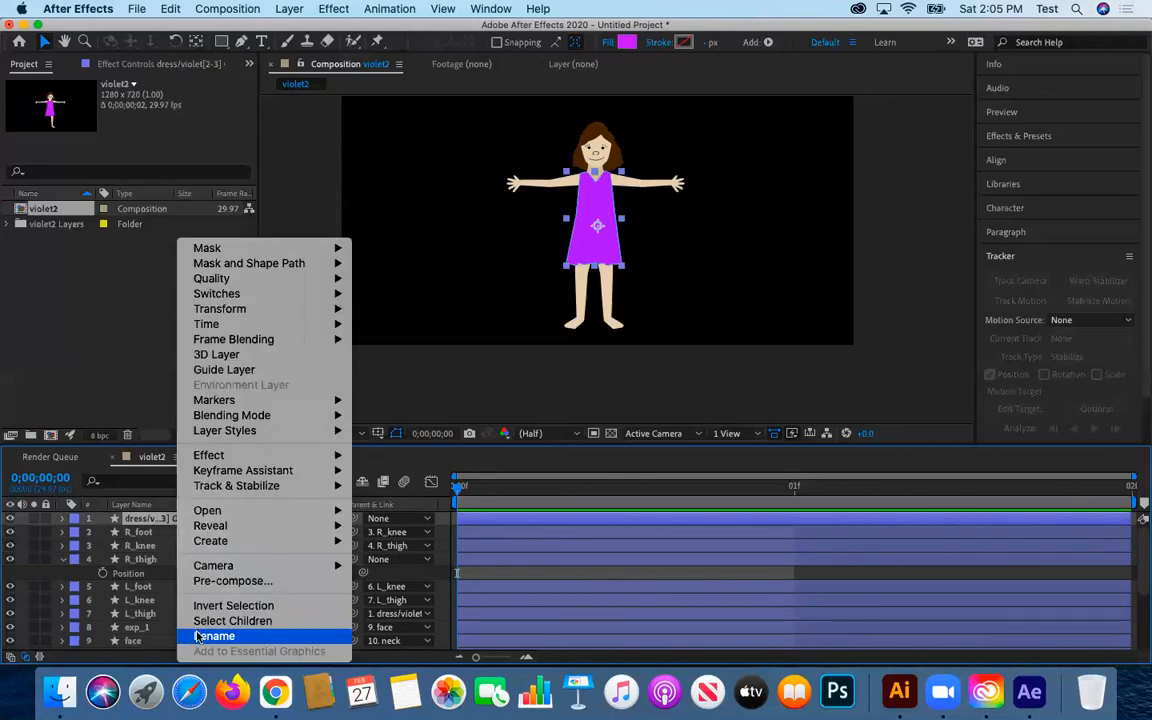
{"action": "left_click", "coordinate": [205, 633]}
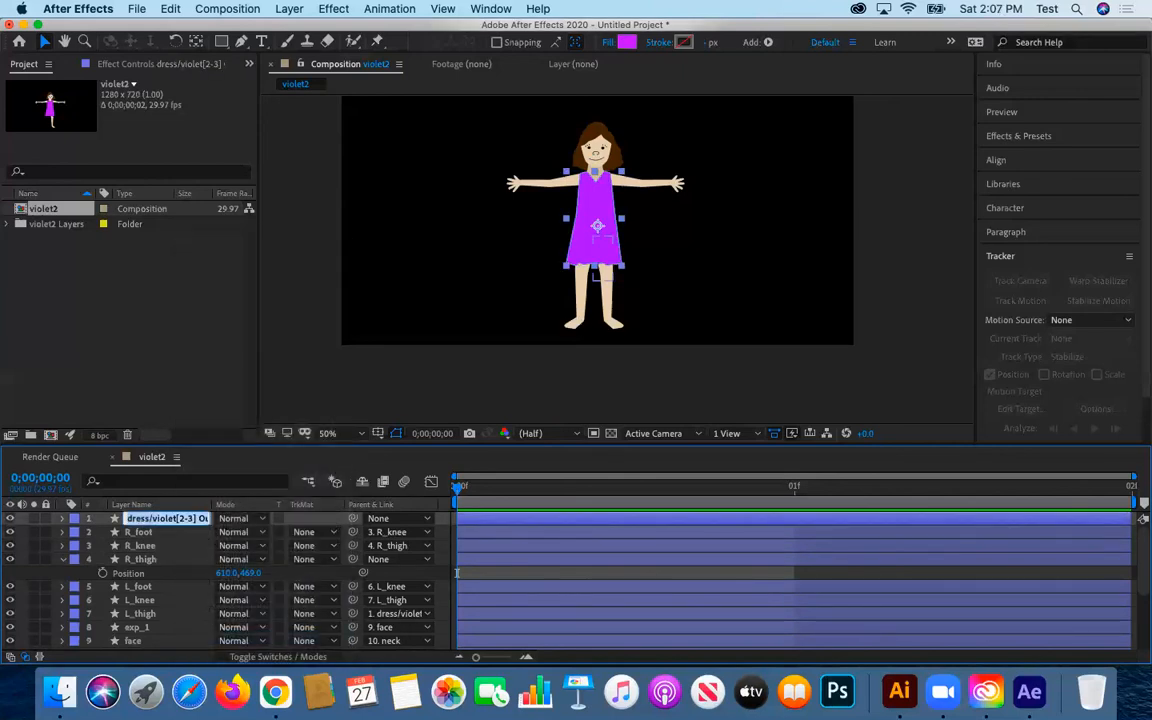
{"action": "type", "text": "dress"}
{"action": "key", "text": "Return"}
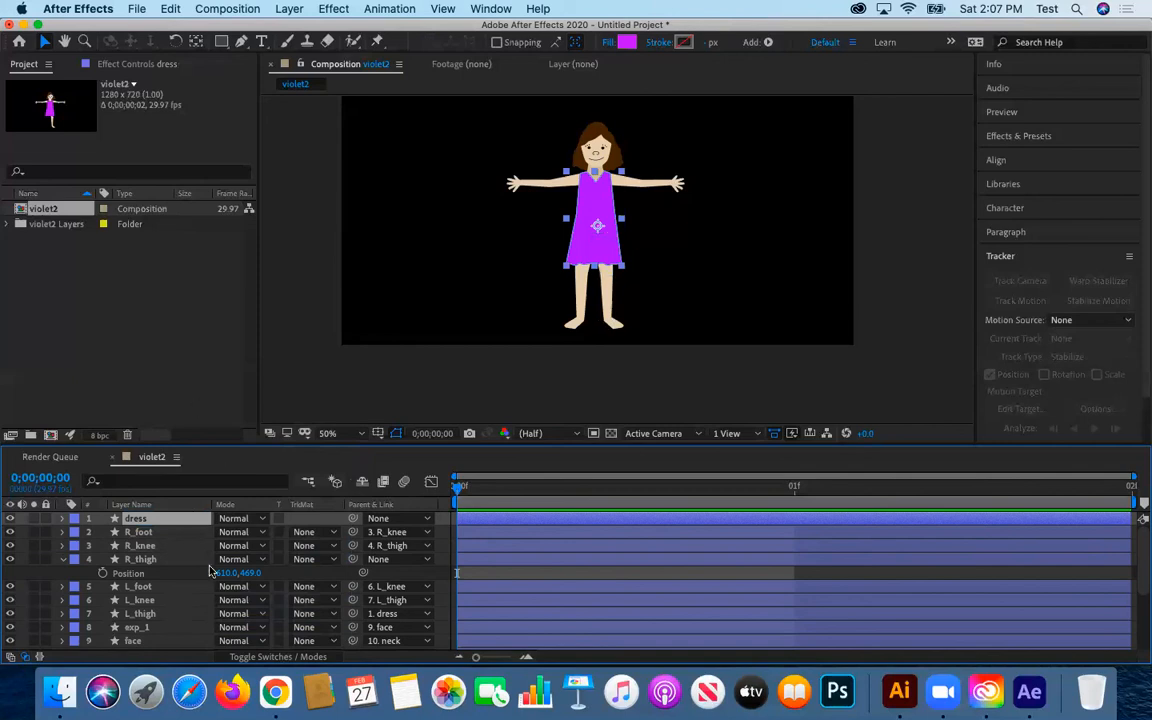
- Move the exp_1, face, neck and hair layers together to directly below the dress layer
{"action": "left_click", "coordinate": [157, 588]}
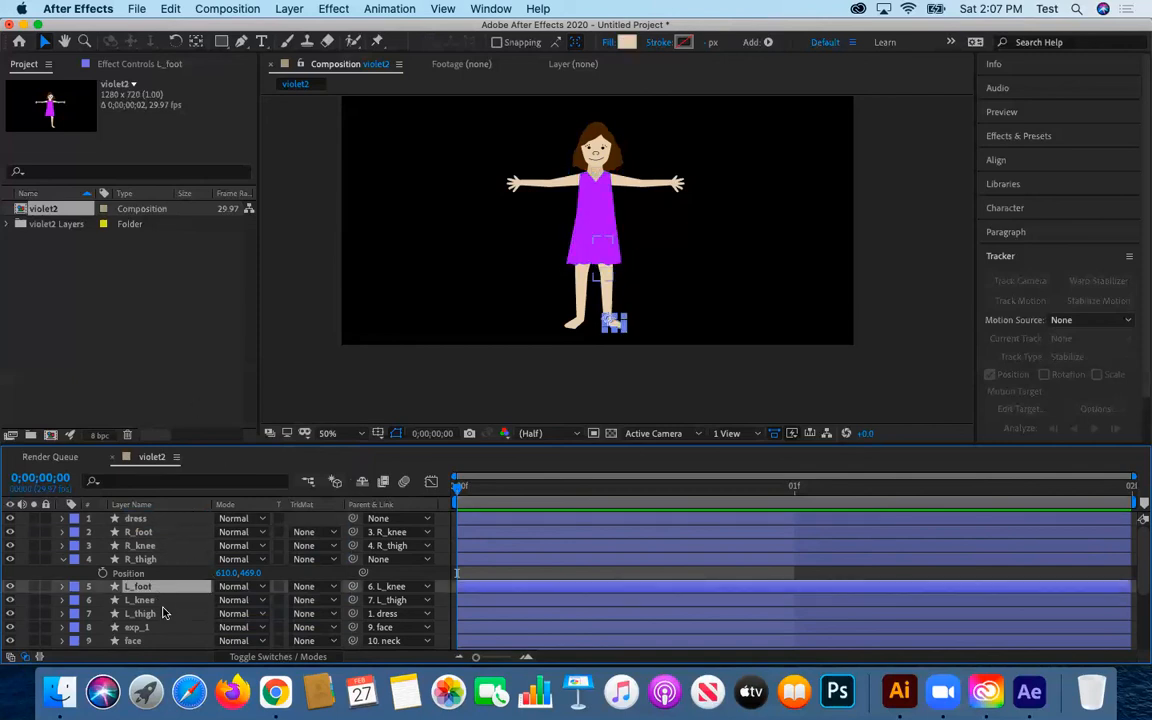
{"action": "scroll", "coordinate": [170, 609], "scroll_direction": "down", "scroll_amount": 2}
{"action": "scroll", "coordinate": [178, 601], "scroll_direction": "up", "scroll_amount": 2}
{"action": "left_click", "coordinate": [150, 533]}
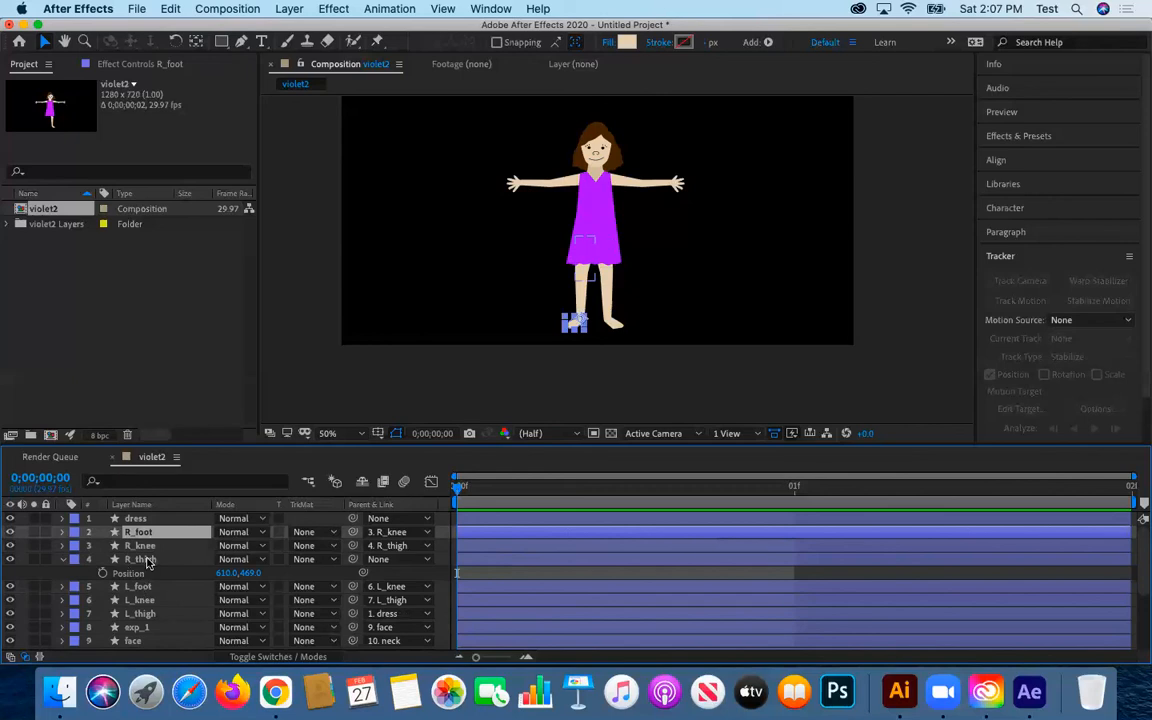
{"action": "left_click", "coordinate": [154, 622]}
{"action": "scroll", "coordinate": [153, 621], "scroll_direction": "down", "scroll_amount": 2}
{"action": "scroll", "coordinate": [152, 622], "scroll_direction": "down", "scroll_amount": 1}
{"action": "left_click", "coordinate": [152, 618]}
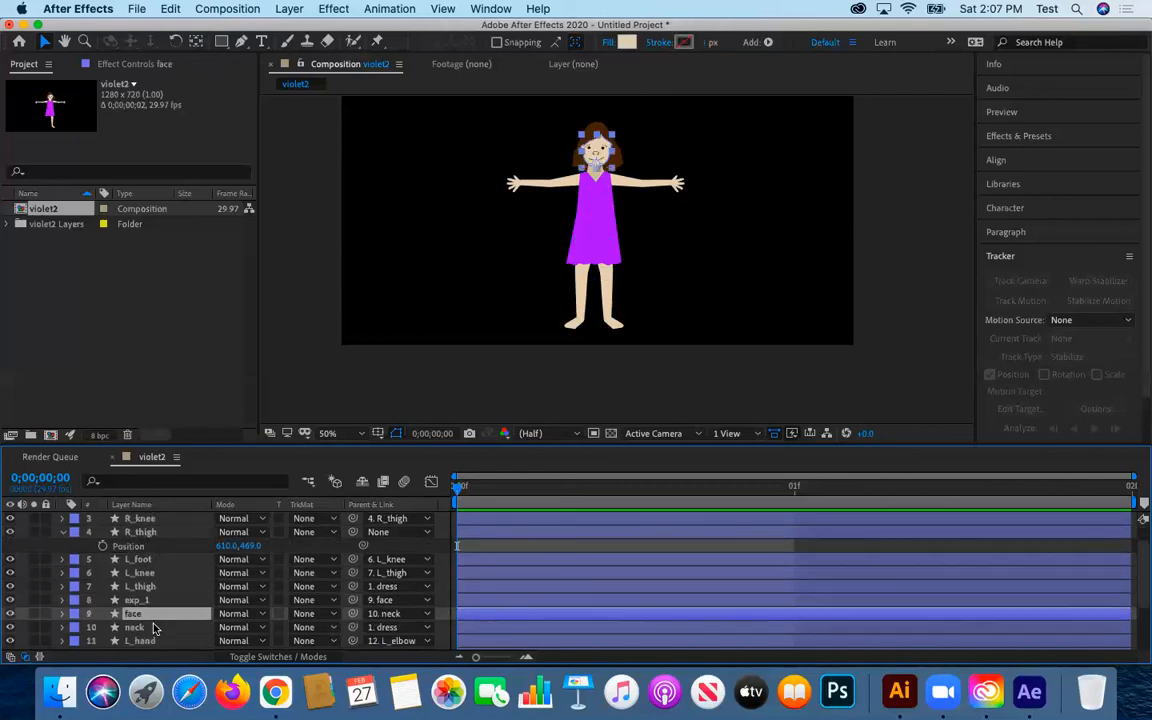
{"action": "scroll", "coordinate": [150, 608], "scroll_direction": "down", "scroll_amount": 1}
{"action": "scroll", "coordinate": [149, 610], "scroll_direction": "down", "scroll_amount": 4}
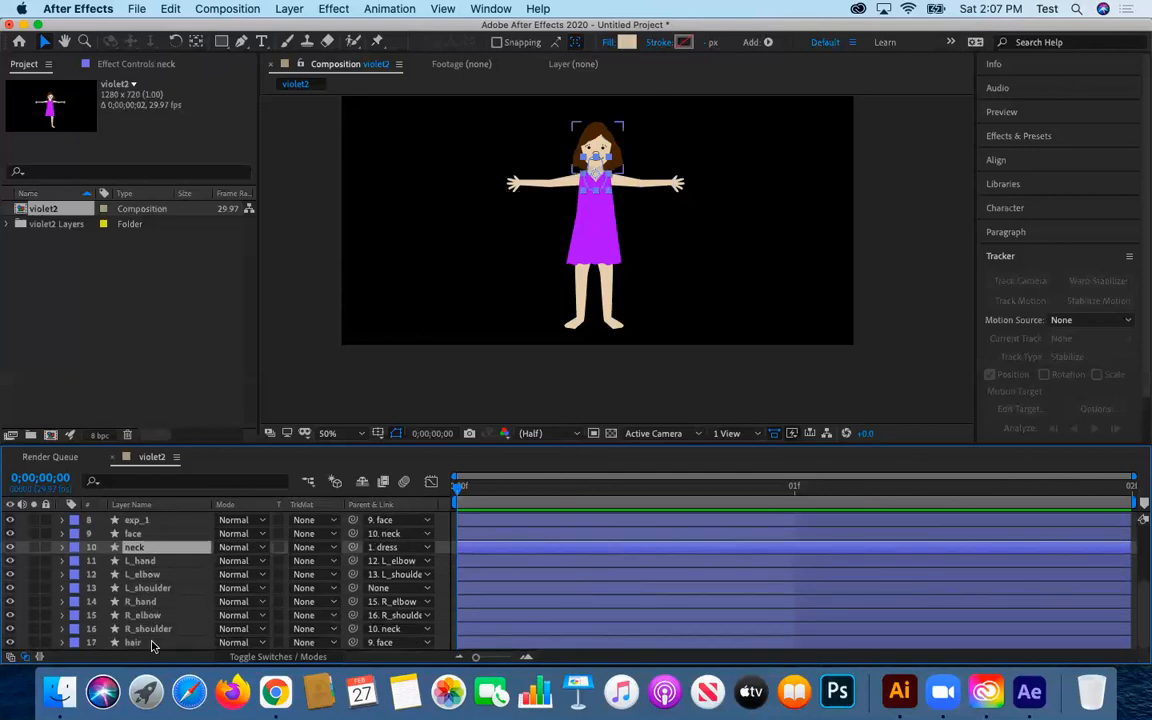
{"action": "left_click", "coordinate": [152, 644]}
{"action": "left_click", "coordinate": [138, 547], "text": "super"}
{"action": "left_click", "coordinate": [138, 533], "text": "super"}
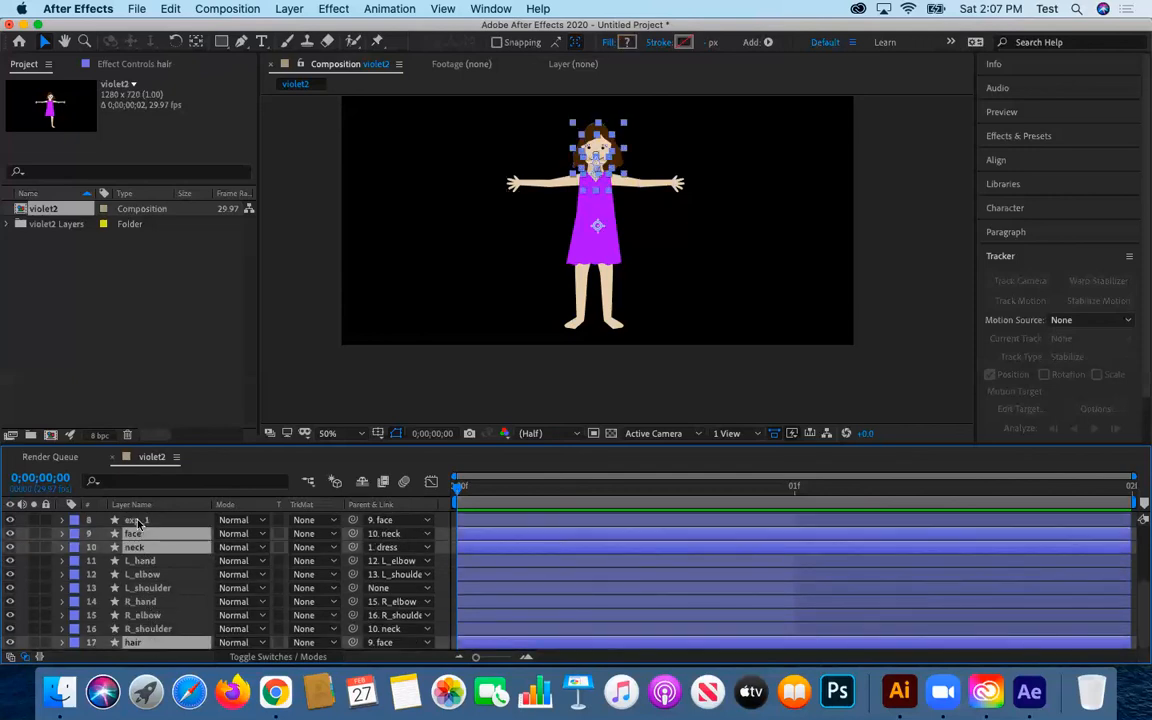
{"action": "scroll", "coordinate": [150, 570], "scroll_direction": "up", "scroll_amount": 6}
{"action": "left_click_drag", "start_coordinate": [180, 632], "coordinate": [143, 527]}
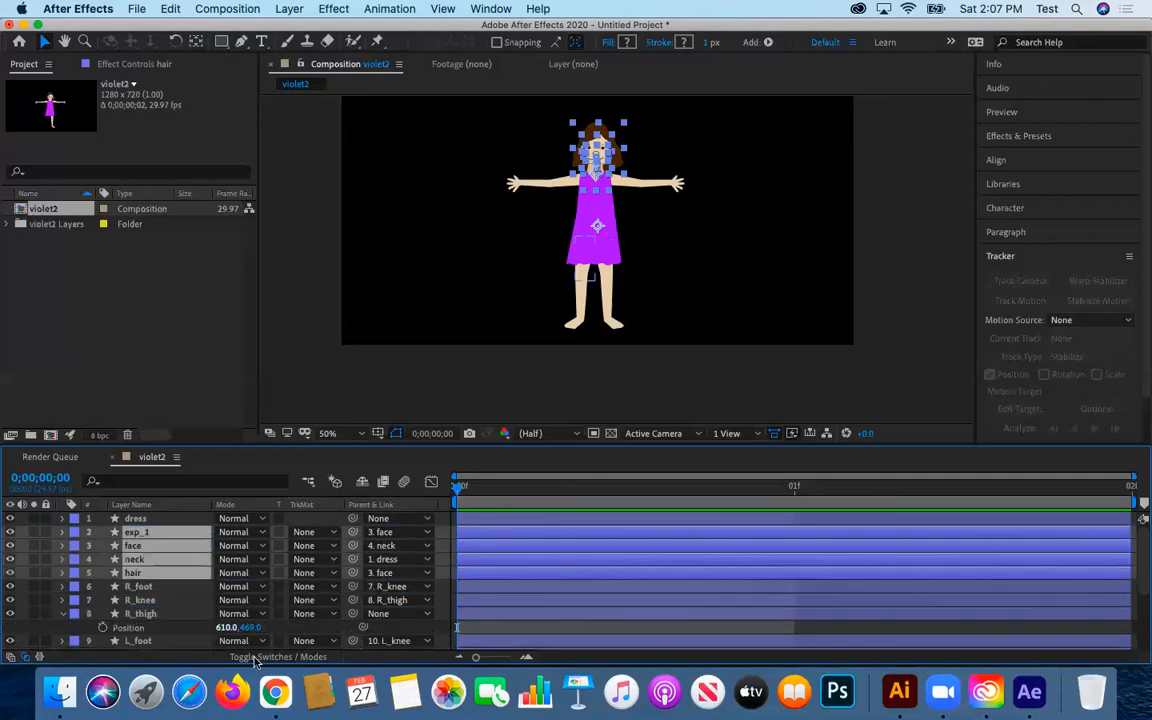
- Move the R_hand, R_elbow and R_shoulder layers together to between R_thigh and L_foot
{"action": "left_click", "coordinate": [174, 588]}
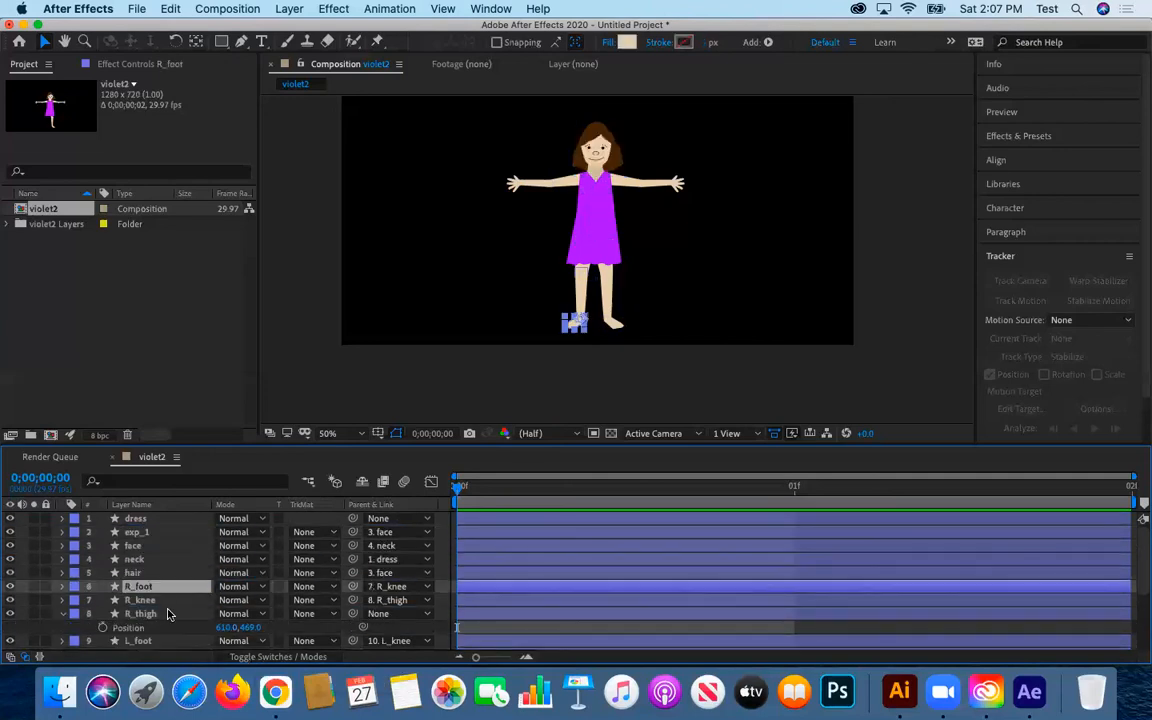
{"action": "scroll", "coordinate": [152, 612], "scroll_direction": "down", "scroll_amount": 5}
{"action": "scroll", "coordinate": [160, 618], "scroll_direction": "down", "scroll_amount": 2}
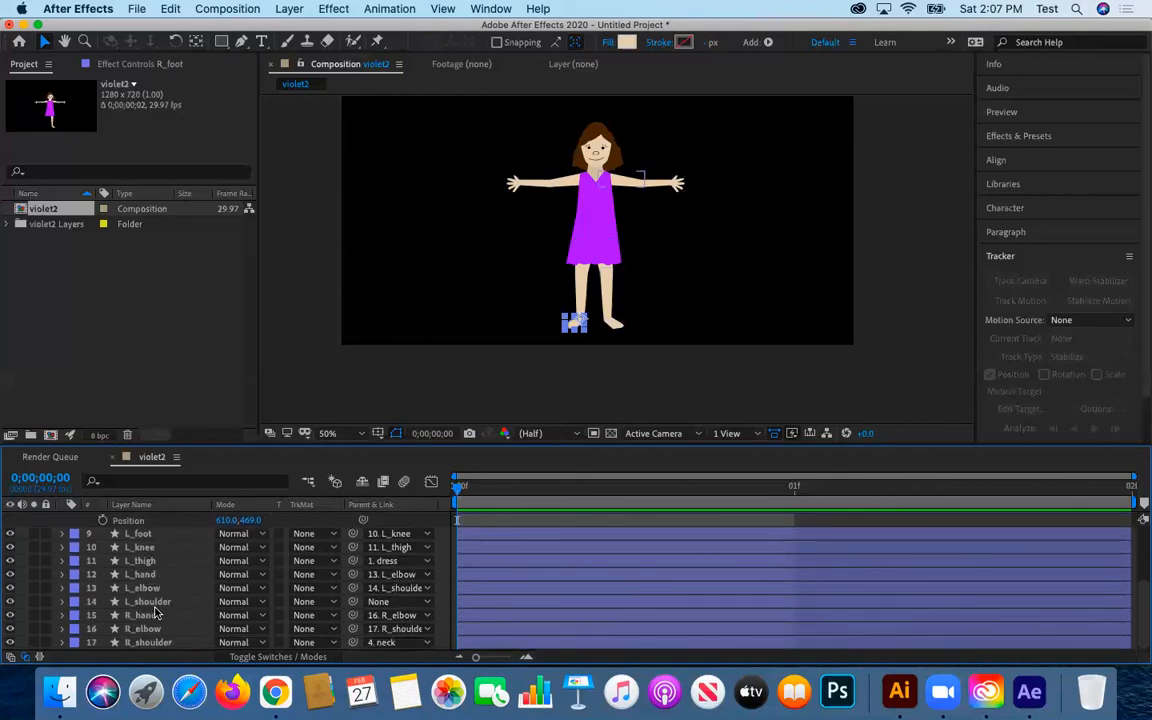
{"action": "left_click", "coordinate": [155, 614]}
{"action": "key", "text": "super+shift+Down"}
{"action": "key", "text": "super+shift+Down"}
{"action": "left_click_drag", "start_coordinate": [152, 616], "coordinate": [152, 535]}
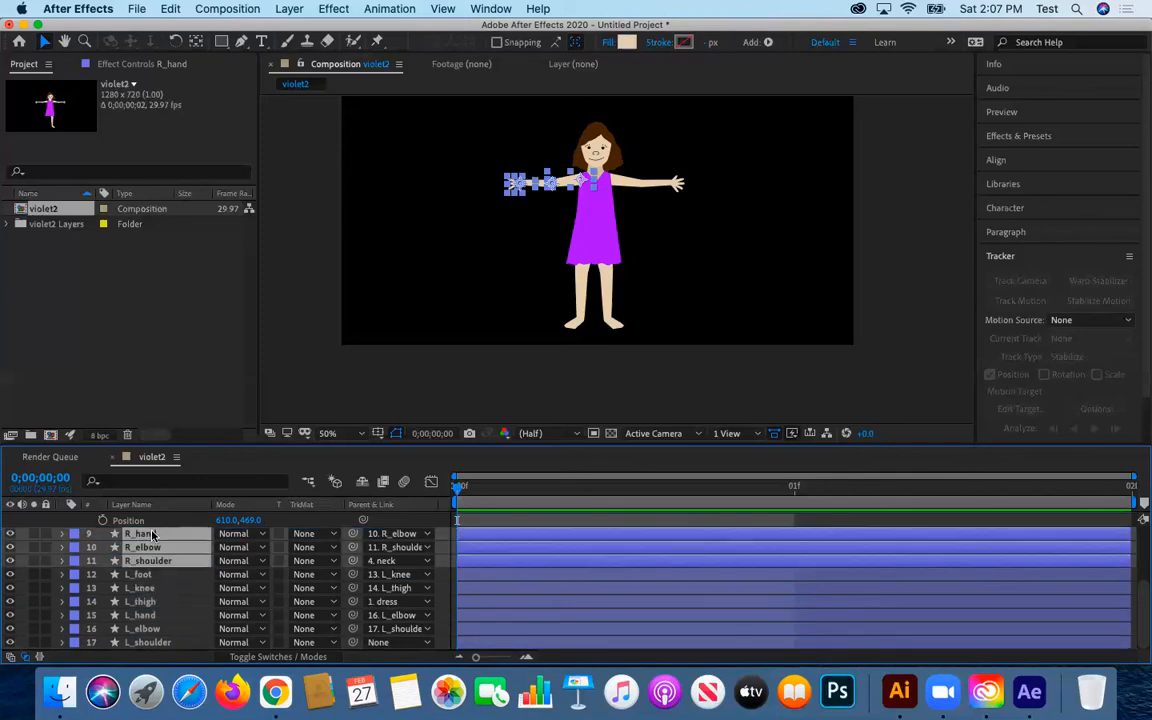
- Collapse the Position property shown under the R_thigh layer
{"action": "left_click", "coordinate": [180, 606]}
{"action": "scroll", "coordinate": [188, 606], "scroll_direction": "up", "scroll_amount": 8}
{"action": "scroll", "coordinate": [180, 600], "scroll_direction": "down", "scroll_amount": 3}
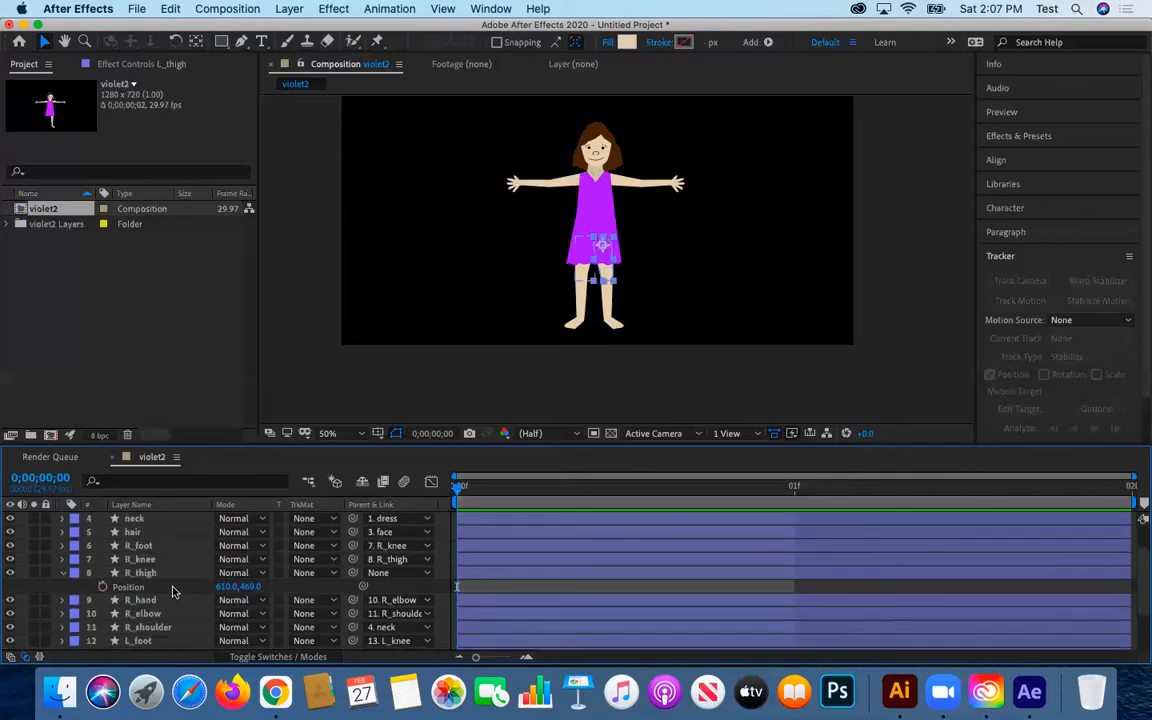
{"action": "scroll", "coordinate": [172, 590], "scroll_direction": "down", "scroll_amount": 3}
{"action": "key", "text": "p"}
{"action": "left_click", "coordinate": [152, 535]}
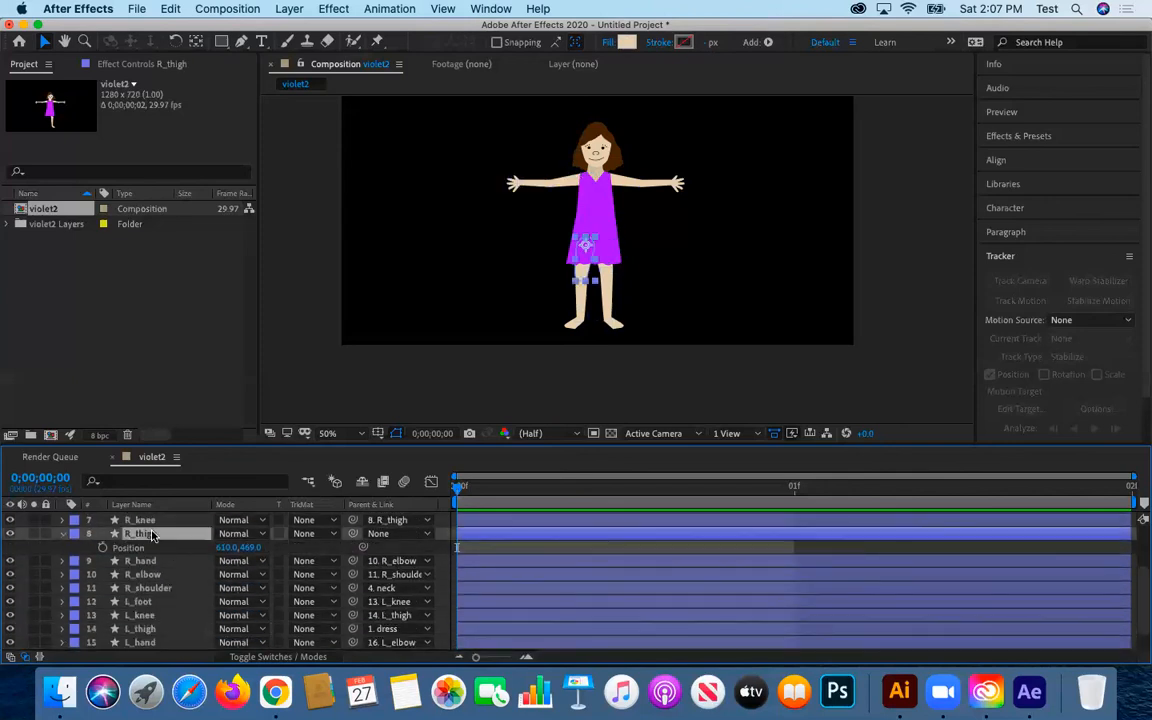
{"action": "key", "text": "p"}
- Review the order, names and parents of the layers through the whole stack
{"action": "scroll", "coordinate": [193, 597], "scroll_direction": "down", "scroll_amount": 1}
{"action": "scroll", "coordinate": [193, 594], "scroll_direction": "up", "scroll_amount": 5}
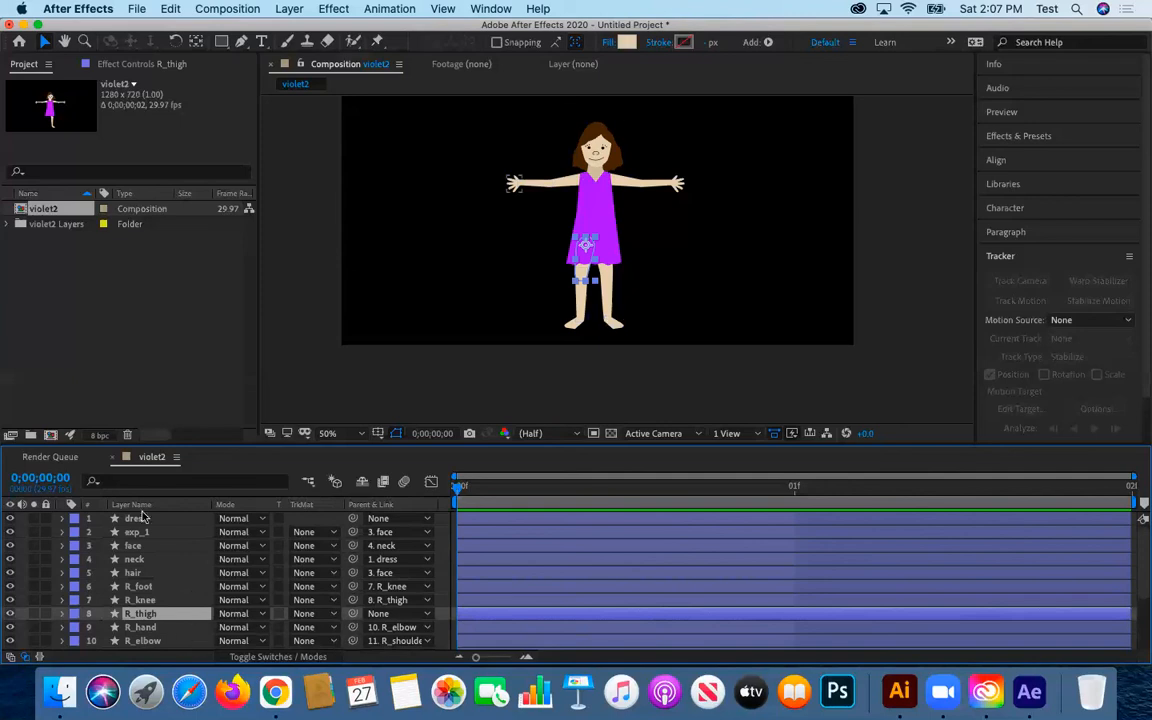
{"action": "scroll", "coordinate": [235, 587], "scroll_direction": "down", "scroll_amount": 1}
{"action": "scroll", "coordinate": [235, 587], "scroll_direction": "down", "scroll_amount": 5}
{"action": "scroll", "coordinate": [219, 464], "scroll_direction": "up", "scroll_amount": 1}
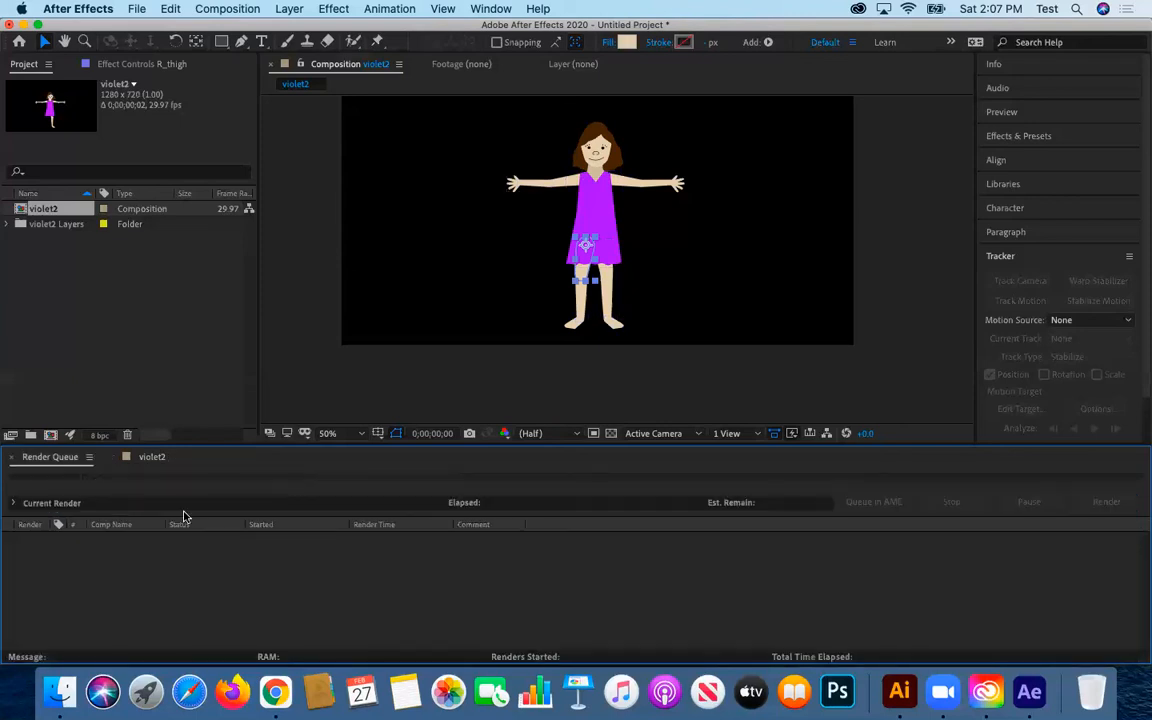
{"action": "scroll", "coordinate": [67, 465], "scroll_direction": "down", "scroll_amount": 1}
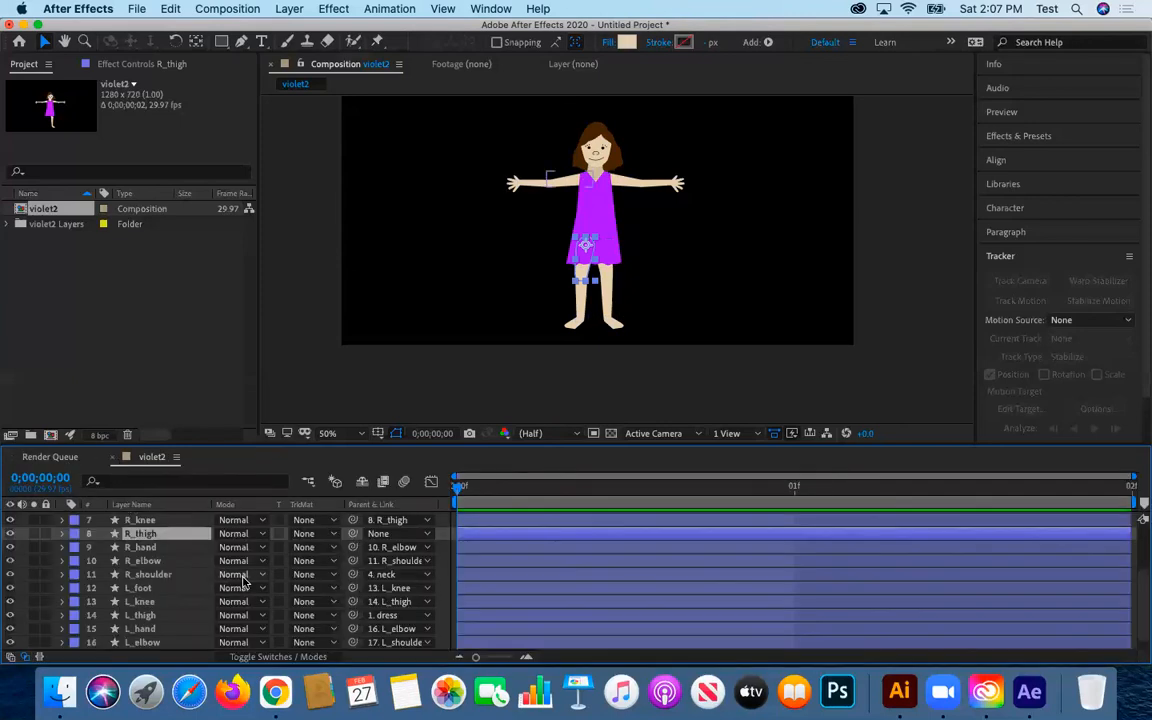
{"action": "scroll", "coordinate": [244, 581], "scroll_direction": "down", "scroll_amount": 1}
{"action": "scroll", "coordinate": [244, 581], "scroll_direction": "up", "scroll_amount": 5}
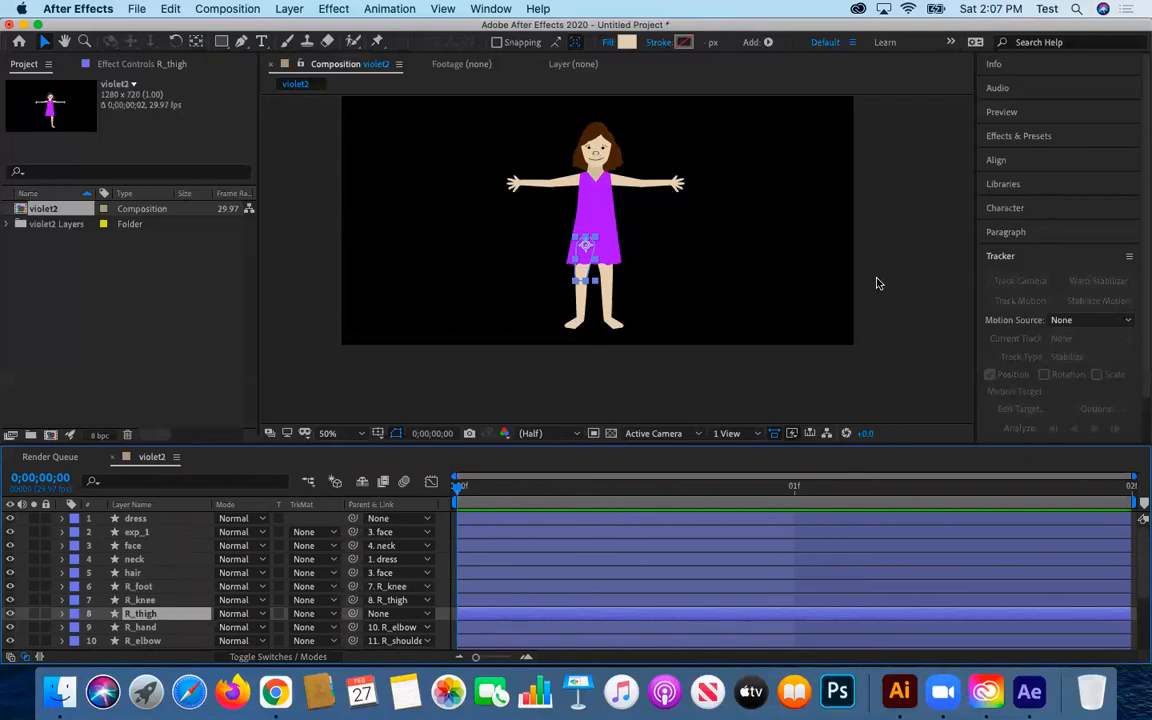
- Save the project as violet2.aep in the Character_Demo folder
{"action": "left_click", "coordinate": [140, 8]}
{"action": "mouse_move", "coordinate": [180, 165]}
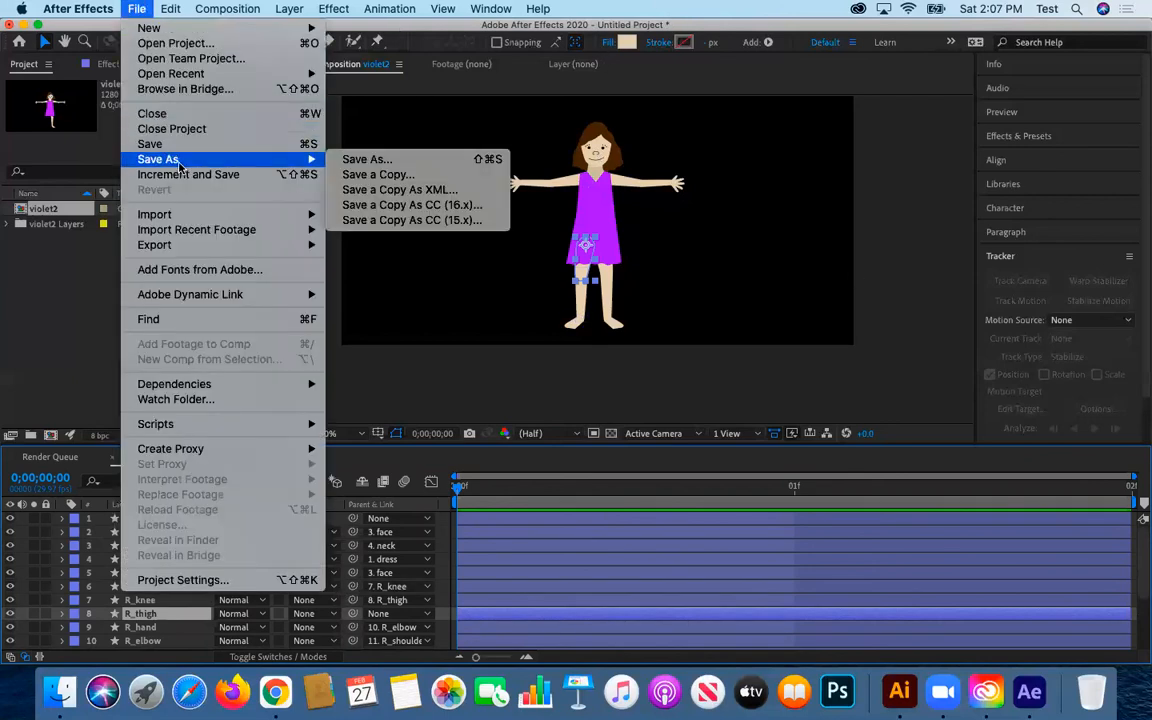
{"action": "left_click", "coordinate": [362, 159]}
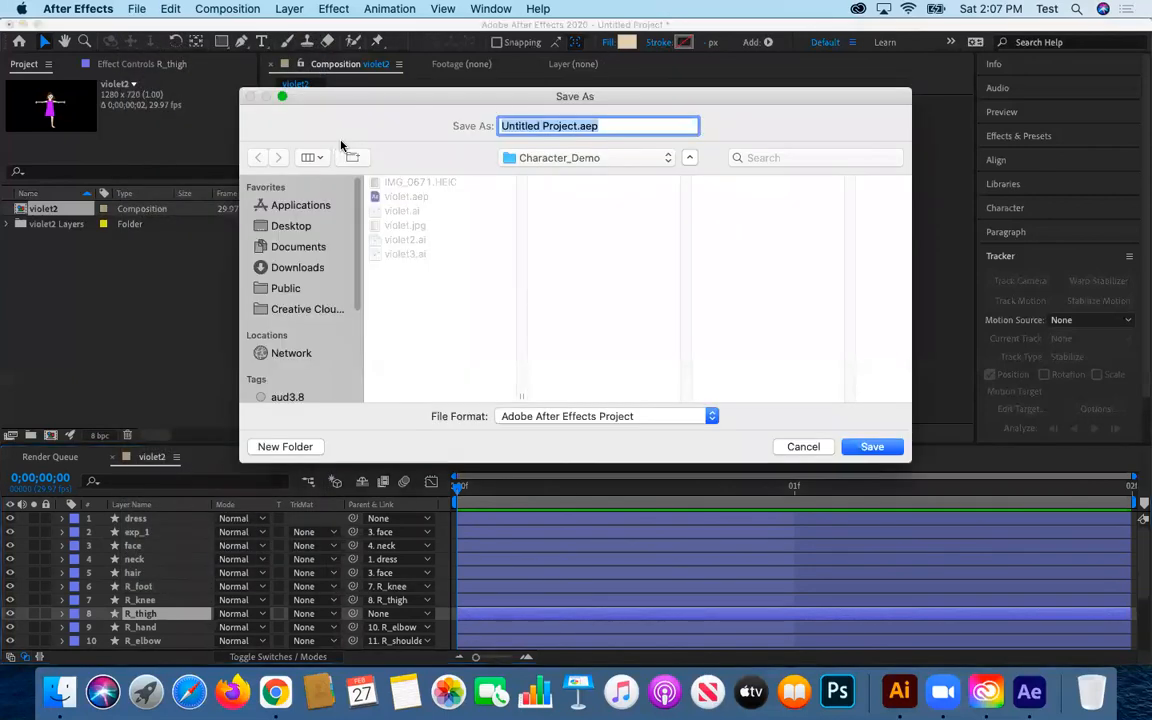
{"action": "left_click", "coordinate": [585, 125]}
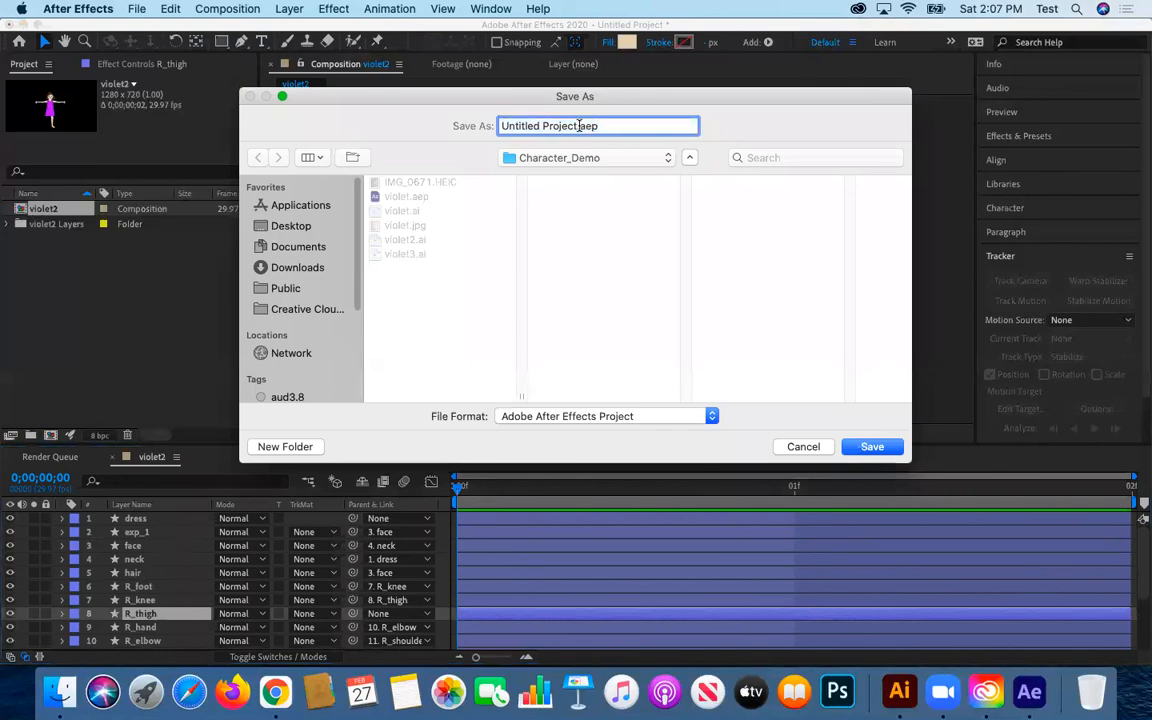
{"action": "left_click_drag", "start_coordinate": [579, 125], "coordinate": [448, 114]}
{"action": "type", "text": "violet2"}
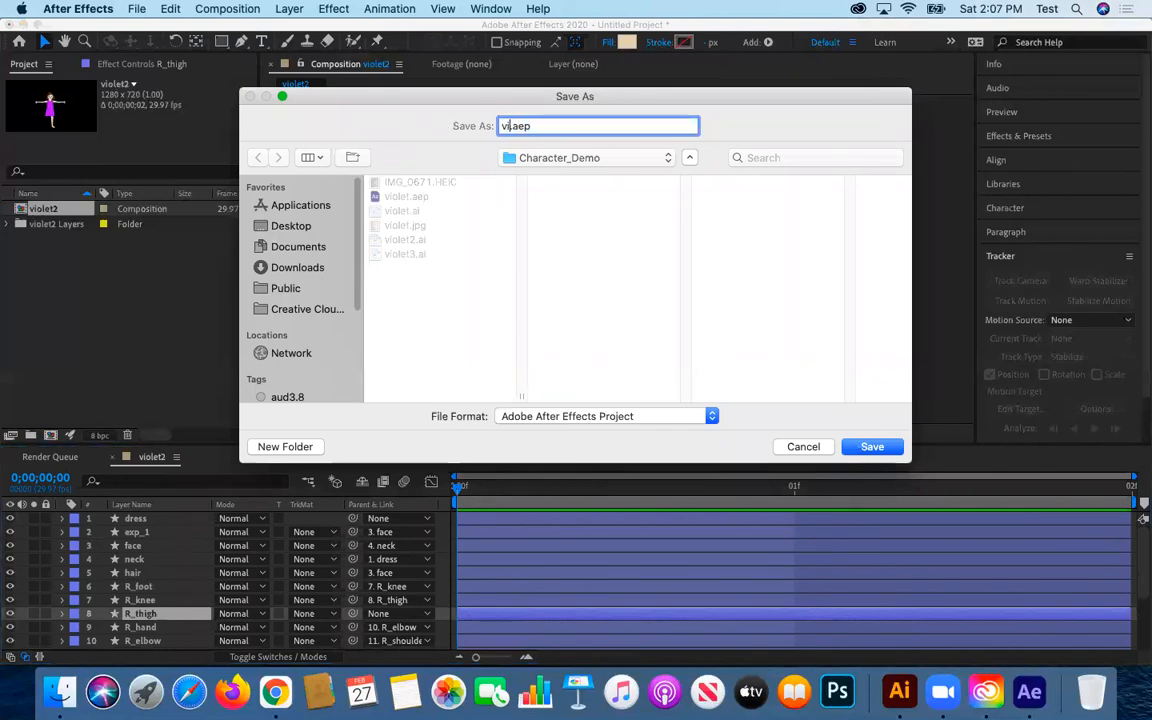
{"action": "key", "text": "Return"}
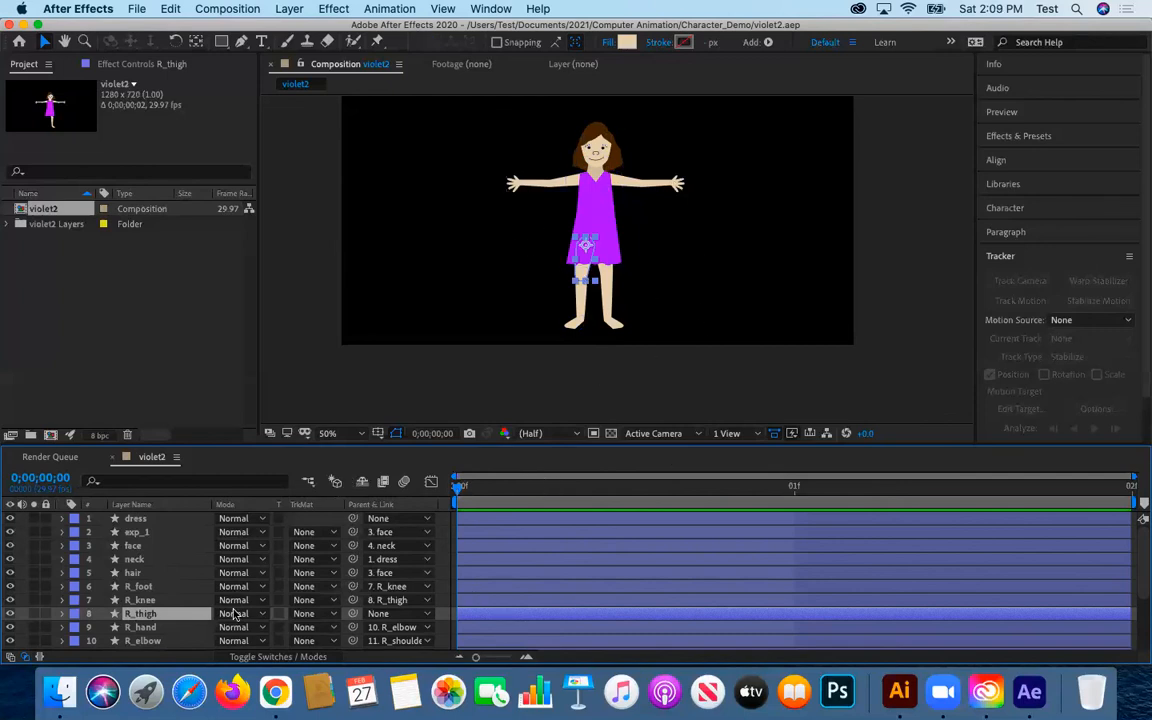
- Reveal the R_shoulder layer's Rotation property, try rotating the arm about 13°, and undo that rotation
{"action": "scroll", "coordinate": [173, 580], "scroll_direction": "down", "scroll_amount": 3}
{"action": "left_click", "coordinate": [160, 561]}
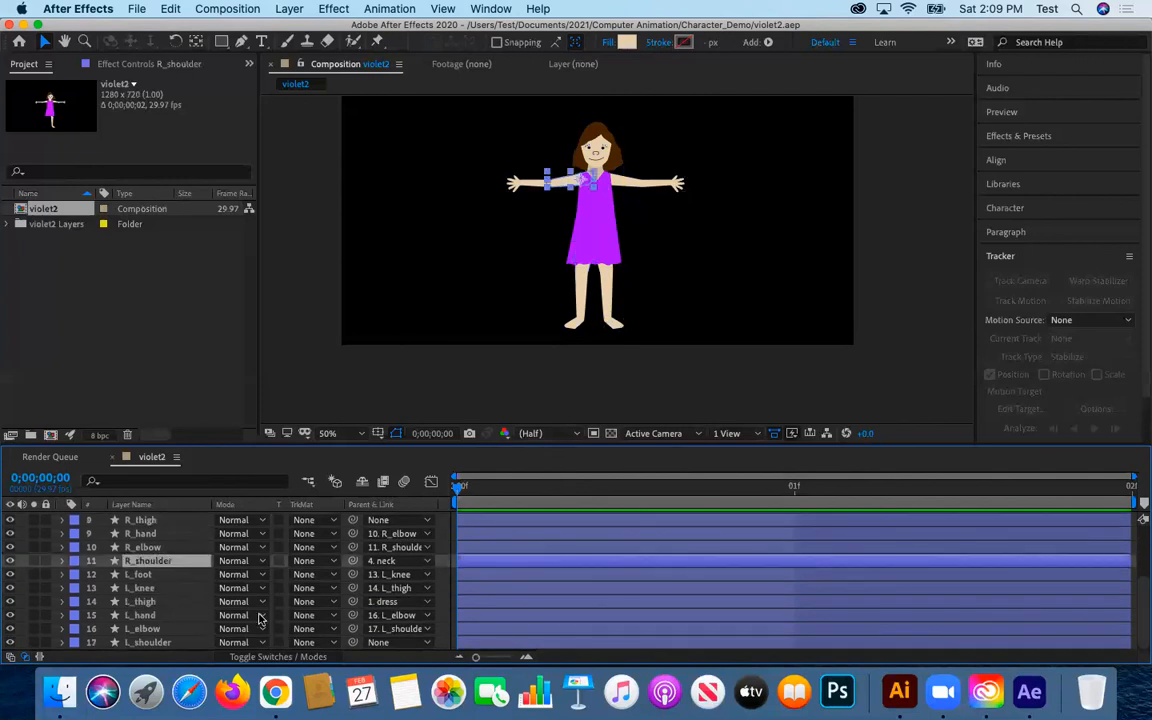
{"action": "key", "text": "r"}
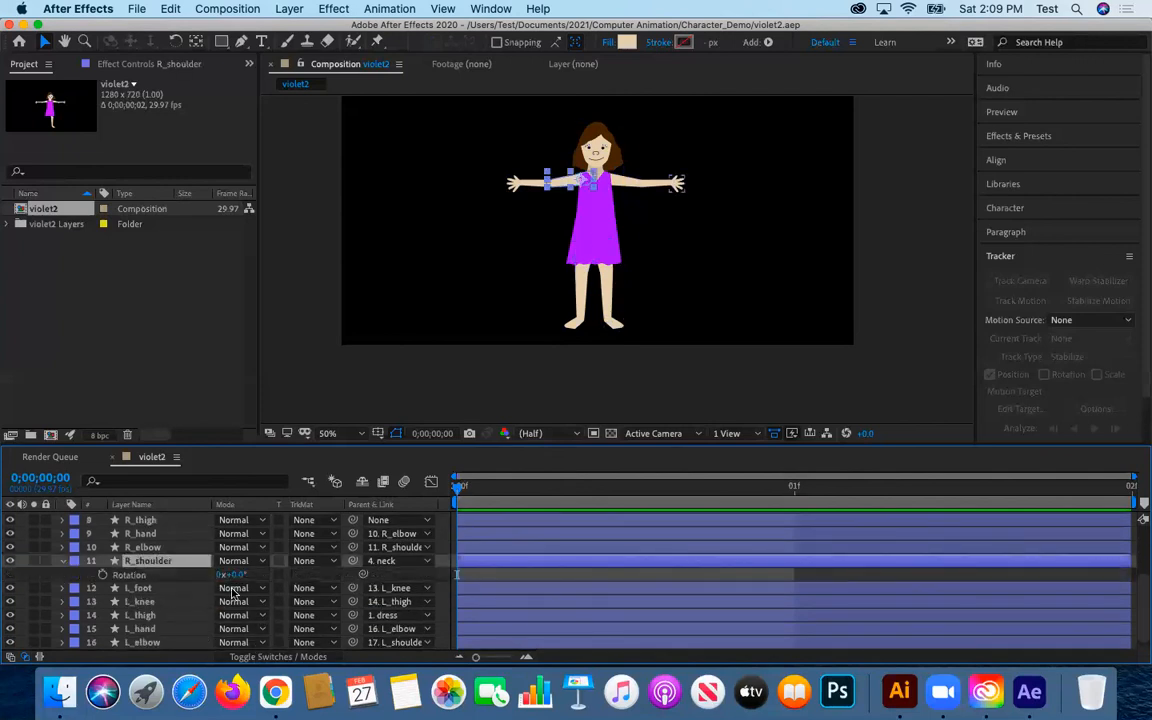
{"action": "left_click_drag", "start_coordinate": [238, 578], "coordinate": [252, 580]}
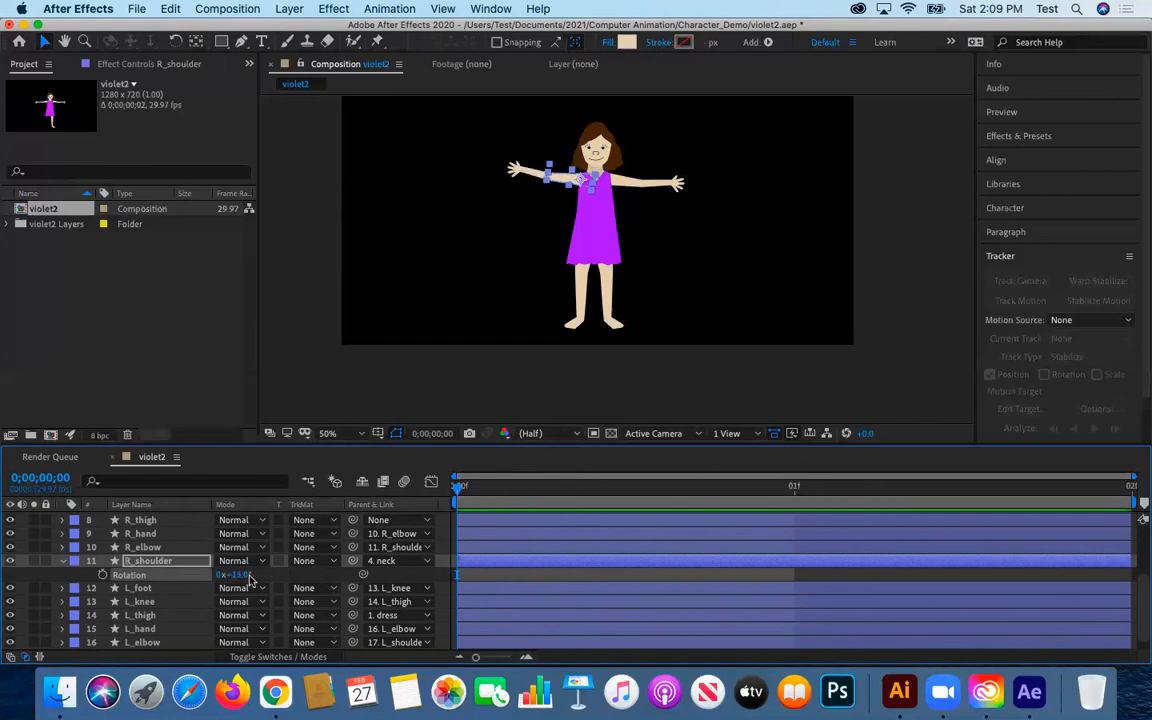
{"action": "key", "text": "super+z"}
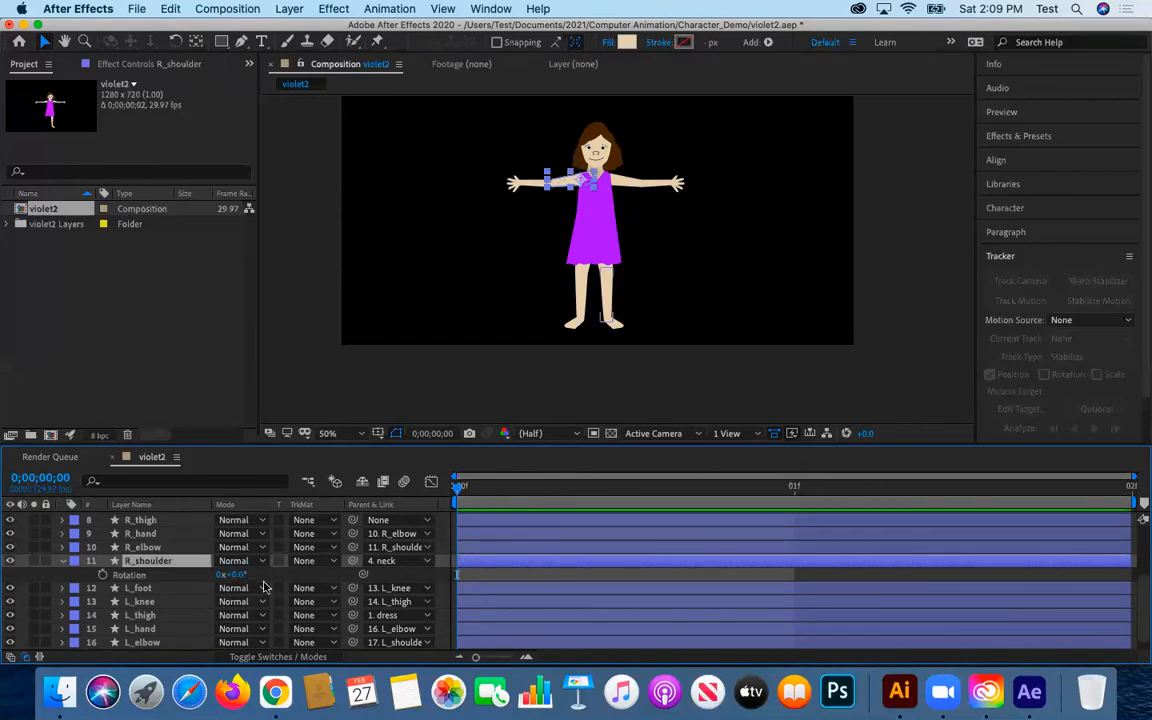
- Set a 0° Rotation keyframe on the R_shoulder layer at the first frame and move the current time to 0;00;00;01
{"action": "left_click", "coordinate": [102, 576]}
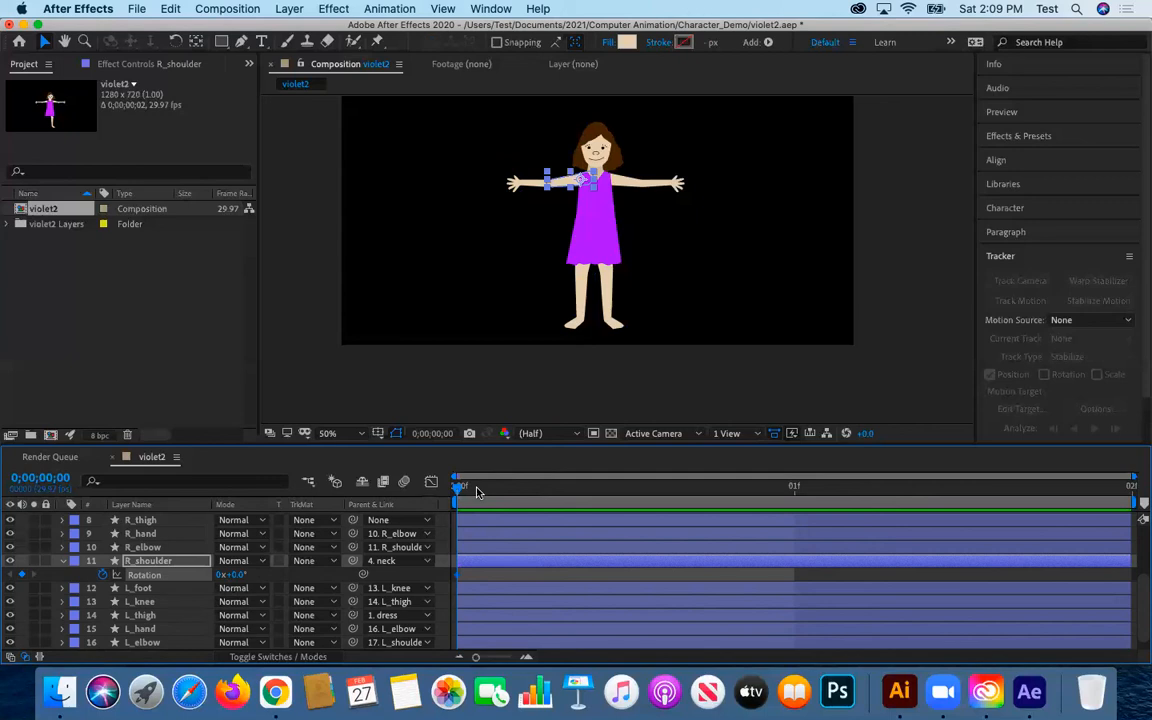
{"action": "left_click", "coordinate": [470, 519]}
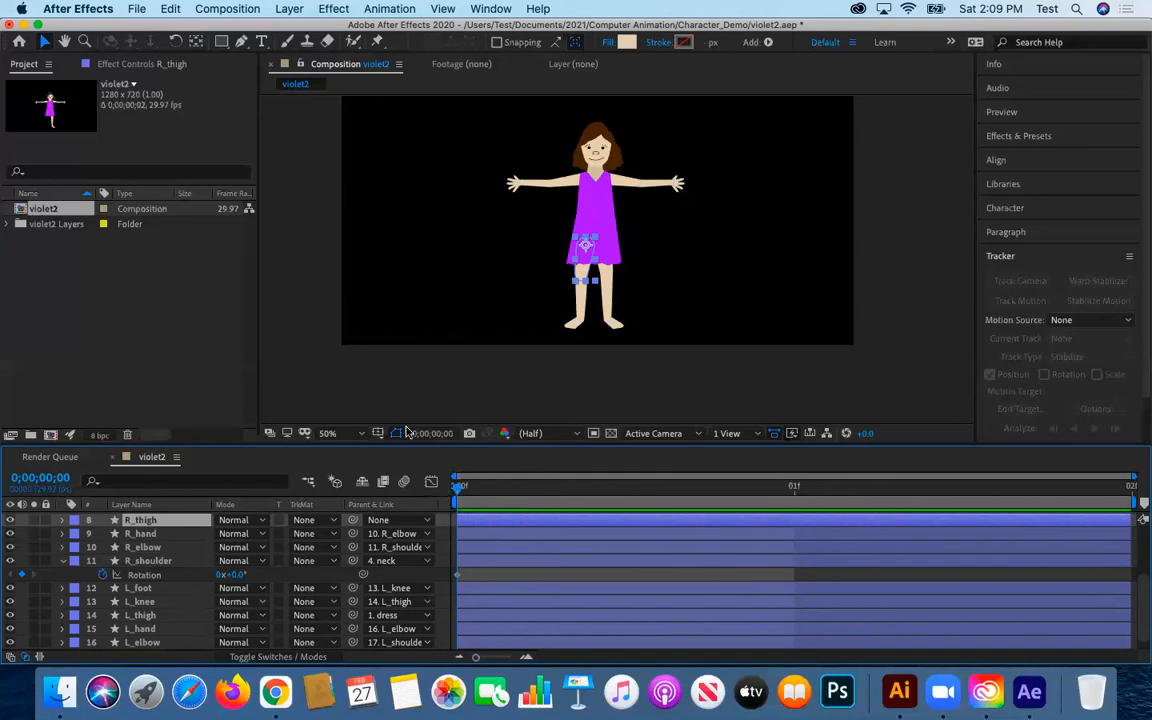
{"action": "left_click", "coordinate": [280, 300]}
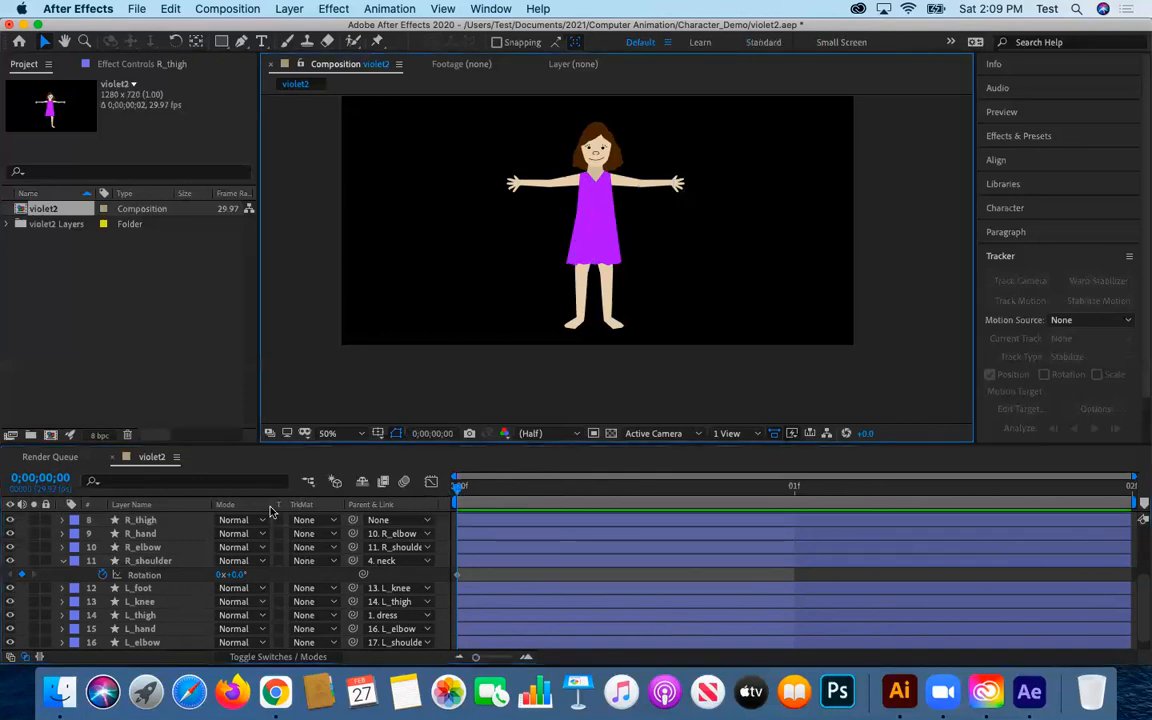
{"action": "left_click", "coordinate": [462, 487]}
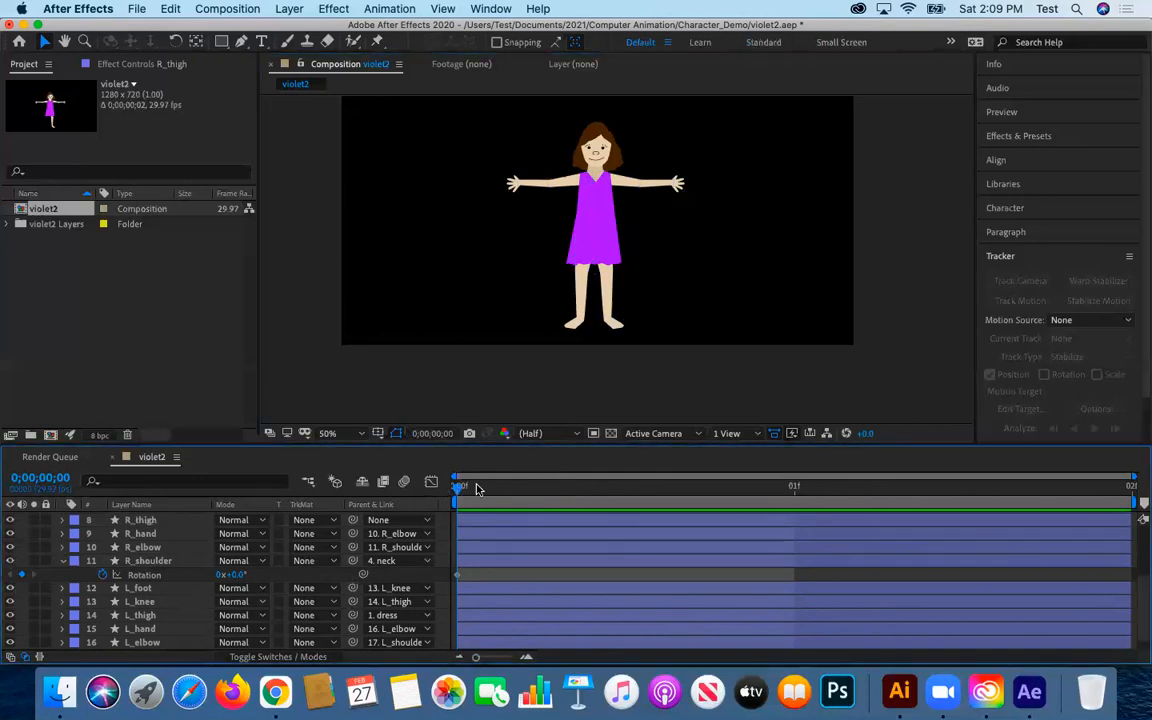
{"action": "left_click", "coordinate": [808, 497]}
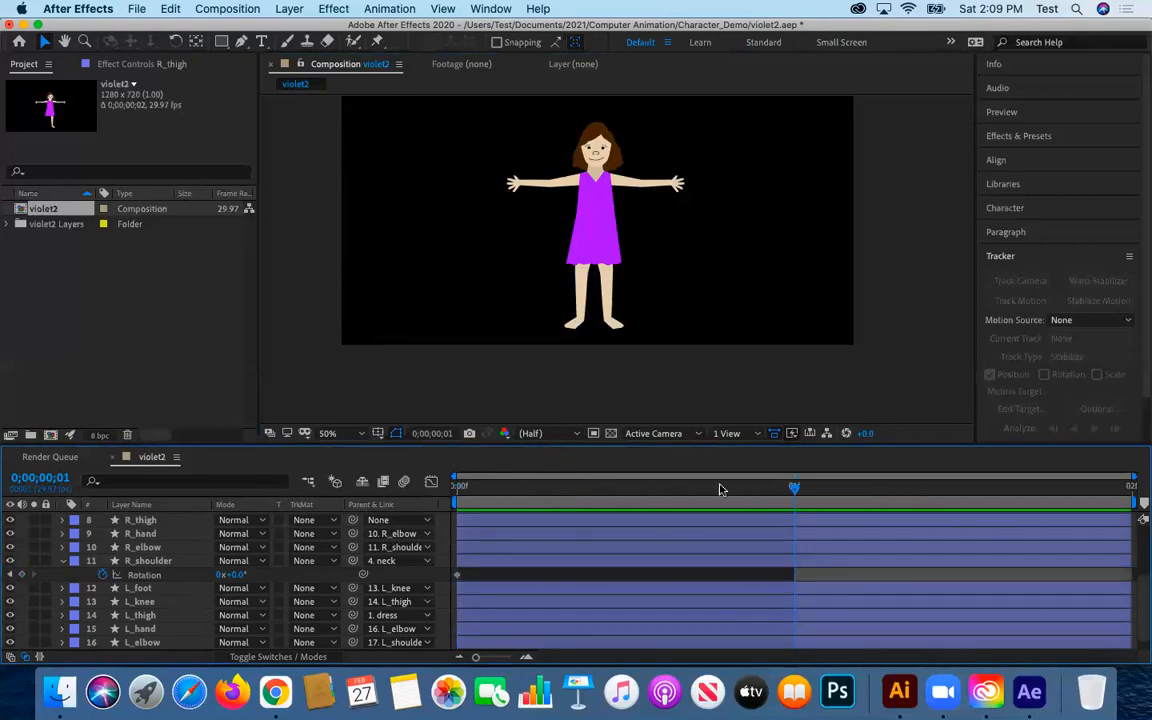
{"action": "left_click_drag", "start_coordinate": [794, 487], "coordinate": [855, 520]}
- Set the violet2 composition's duration to 30 frames (0;00;01;00) in its Composition Settings
{"action": "right_click", "coordinate": [163, 208]}
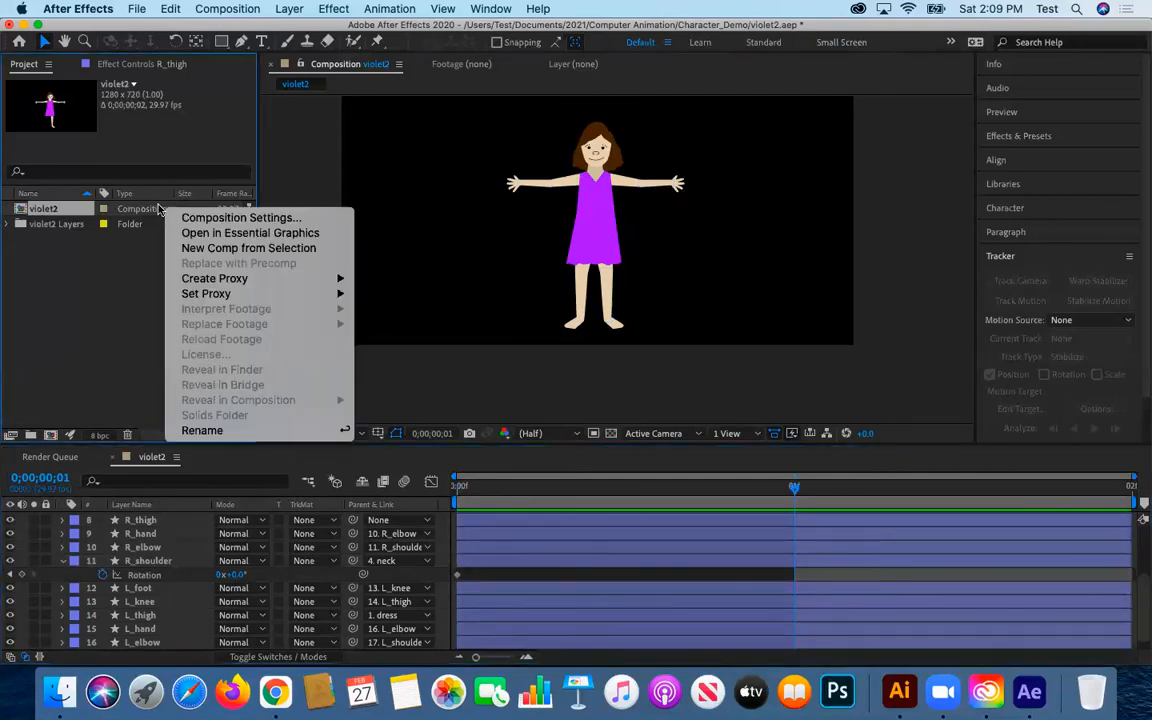
{"action": "left_click", "coordinate": [200, 217]}
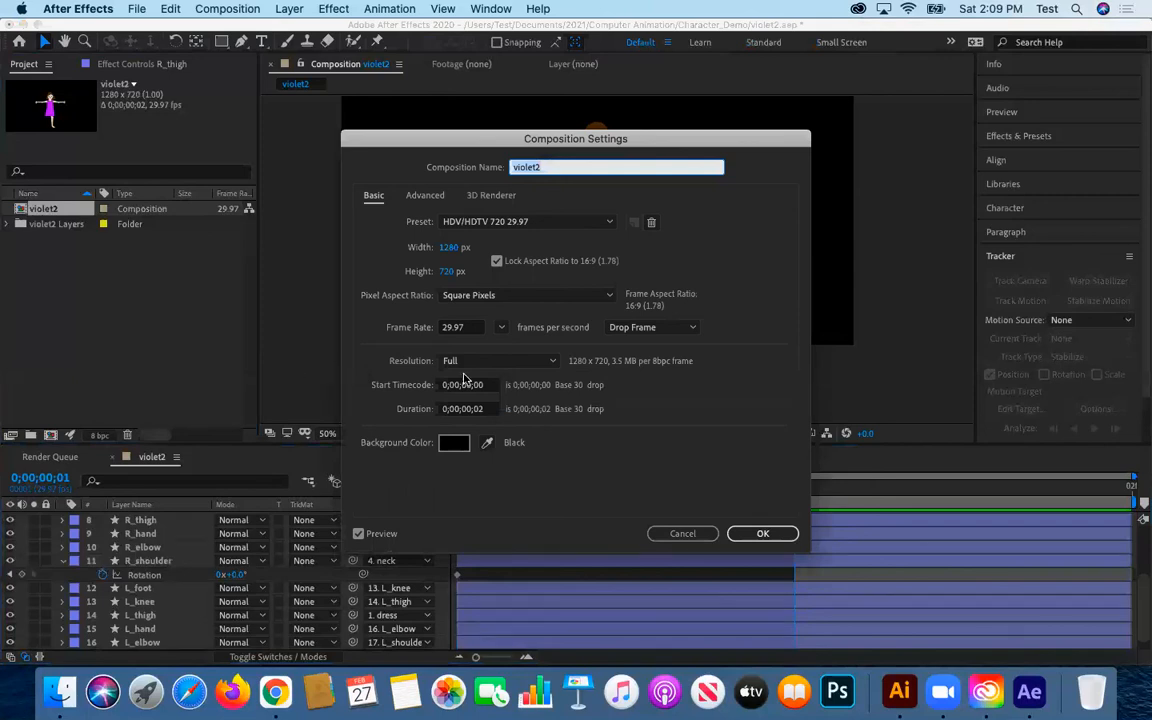
{"action": "left_click", "coordinate": [484, 409]}
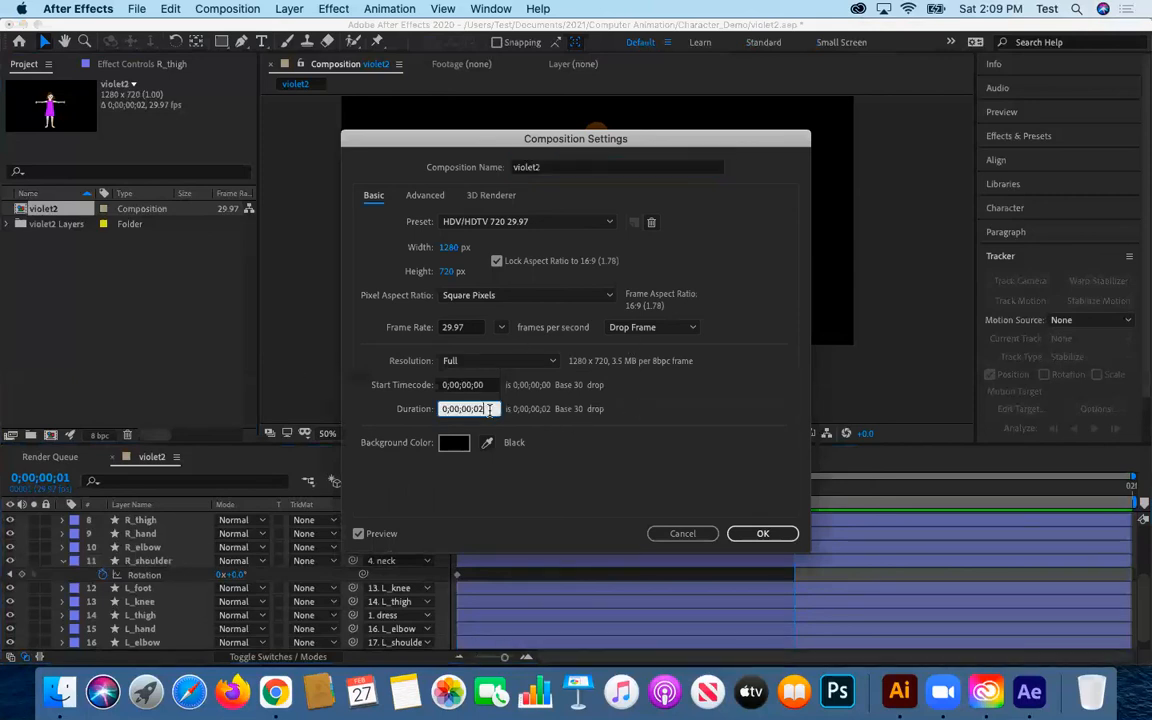
{"action": "type", "text": "0;00;30"}
{"action": "key", "text": "Return"}
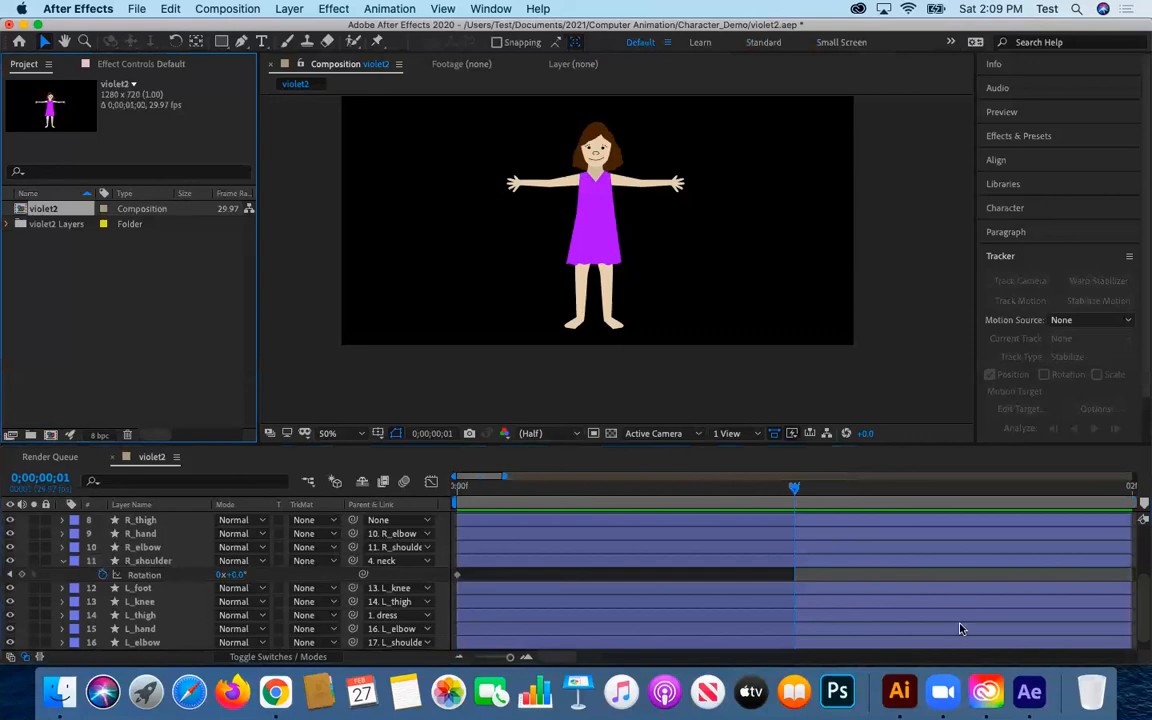
- Extend the end of all layers to the end of the one-second composition
{"action": "right_click", "coordinate": [42, 209]}
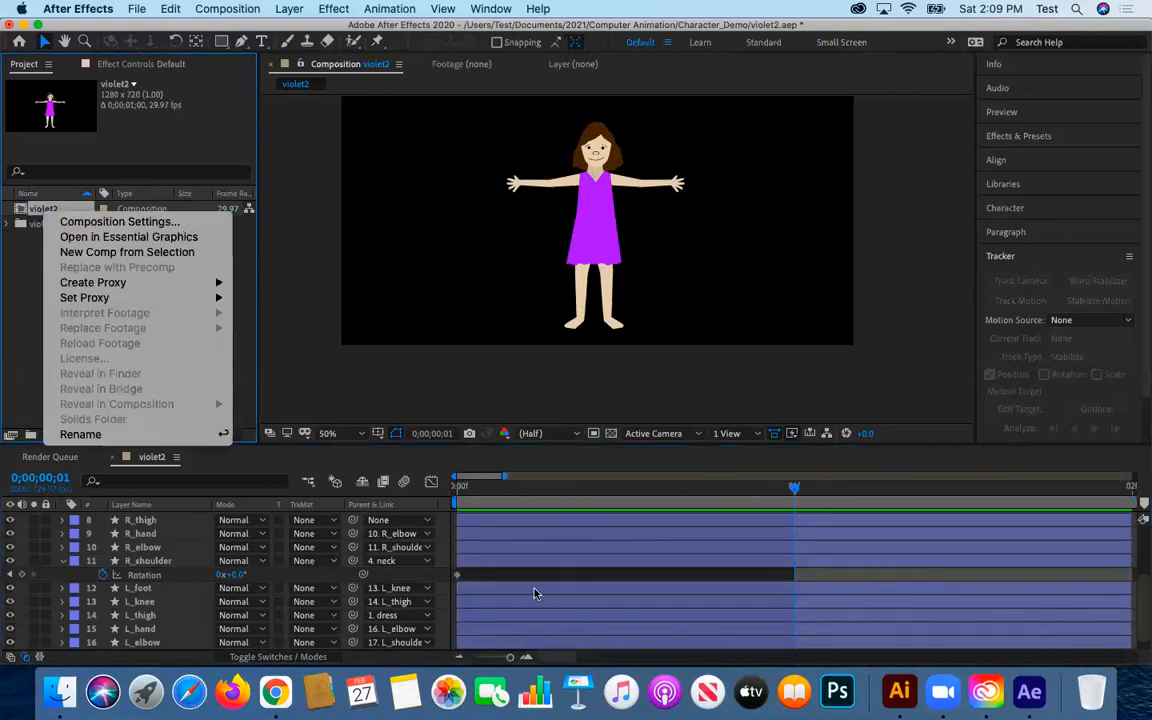
{"action": "left_click", "coordinate": [508, 660]}
{"action": "left_click_drag", "start_coordinate": [508, 660], "coordinate": [475, 658]}
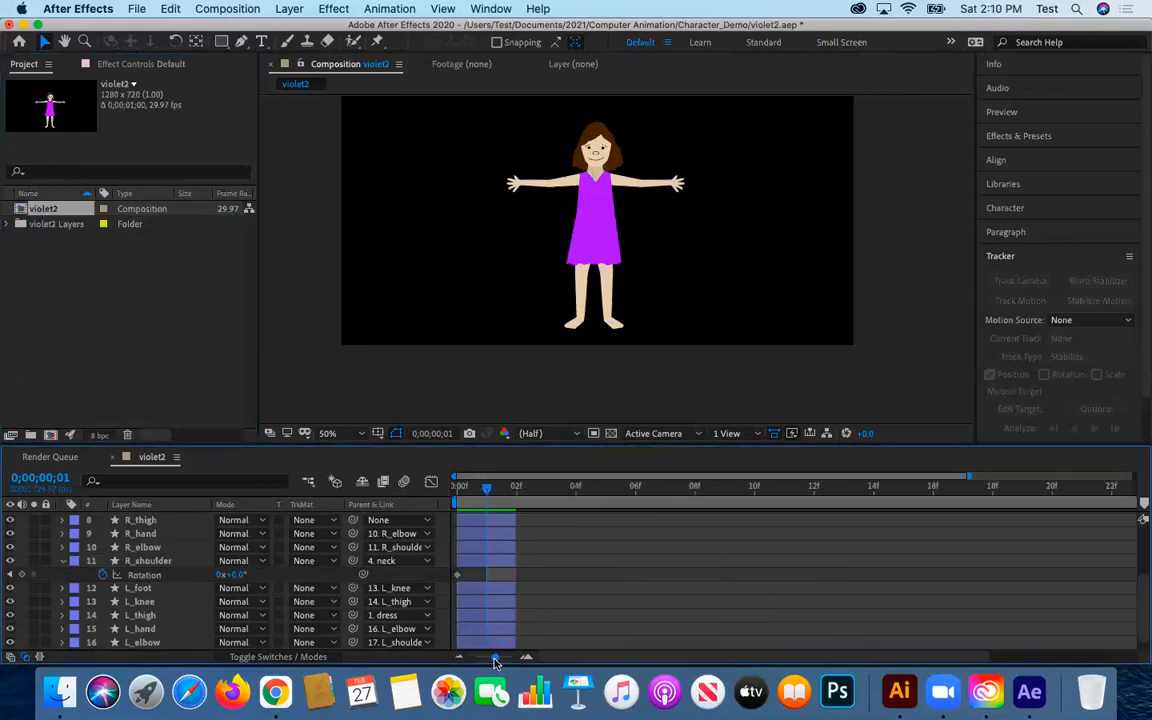
{"action": "key", "text": "space"}
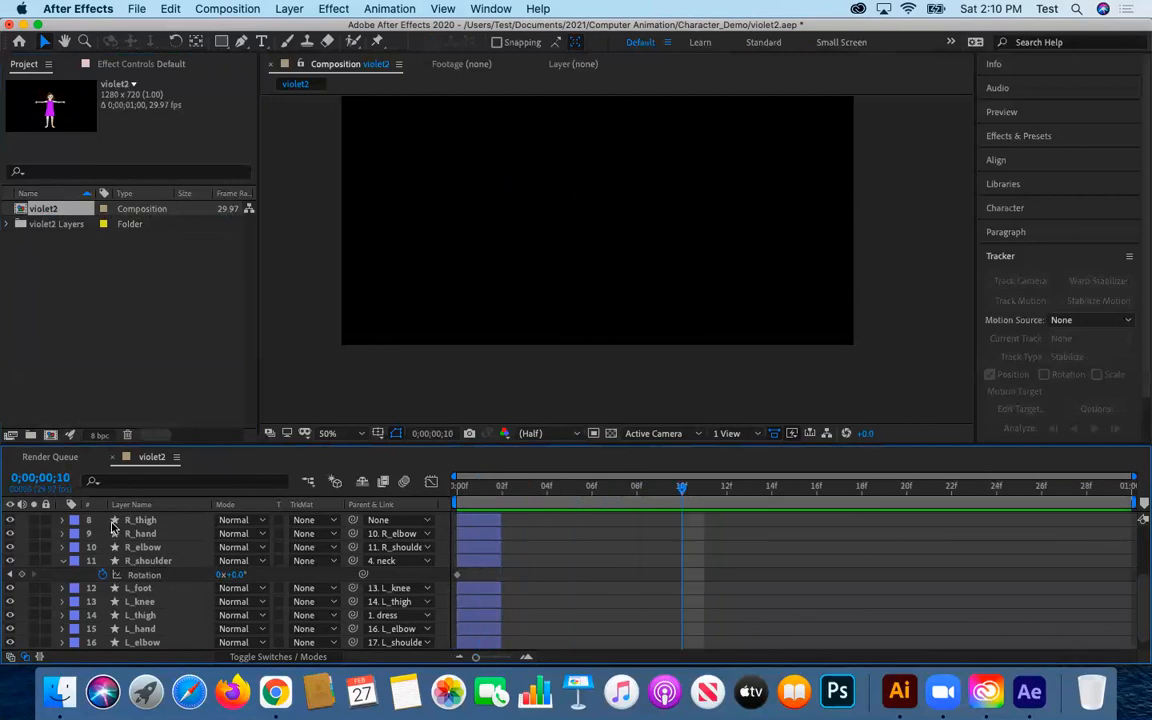
{"action": "scroll", "coordinate": [120, 531], "scroll_direction": "up", "scroll_amount": 4}
{"action": "scroll", "coordinate": [170, 521], "scroll_direction": "down", "scroll_amount": 4}
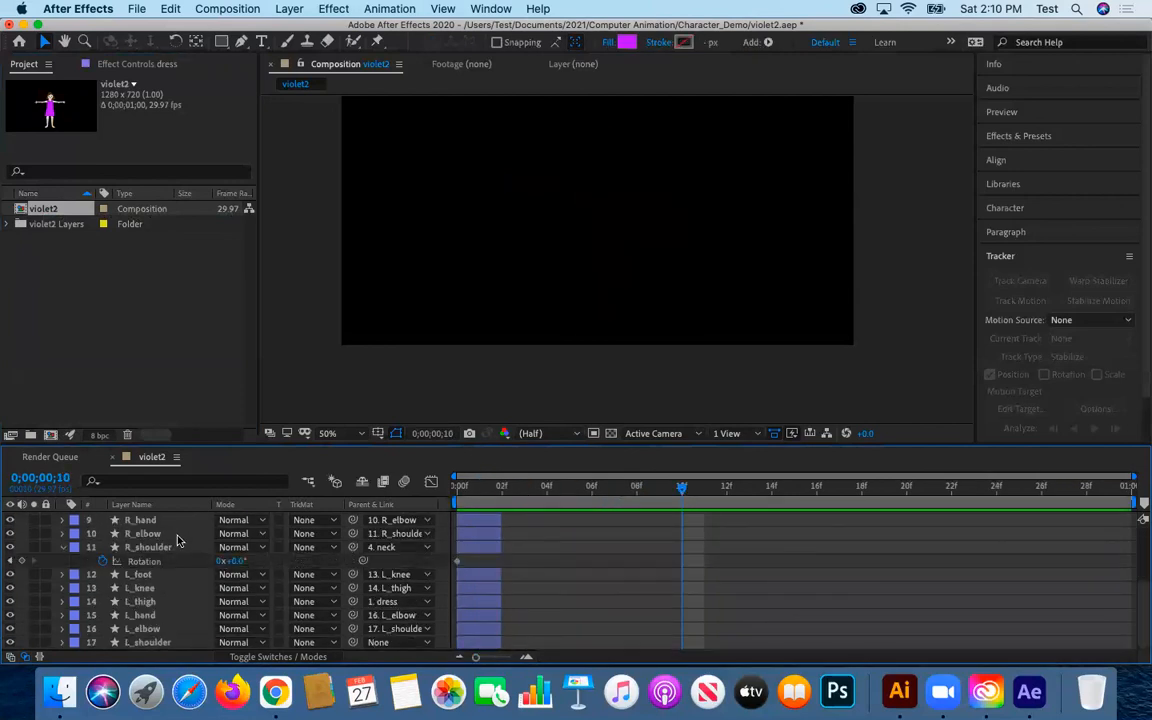
{"action": "key", "text": "super+a"}
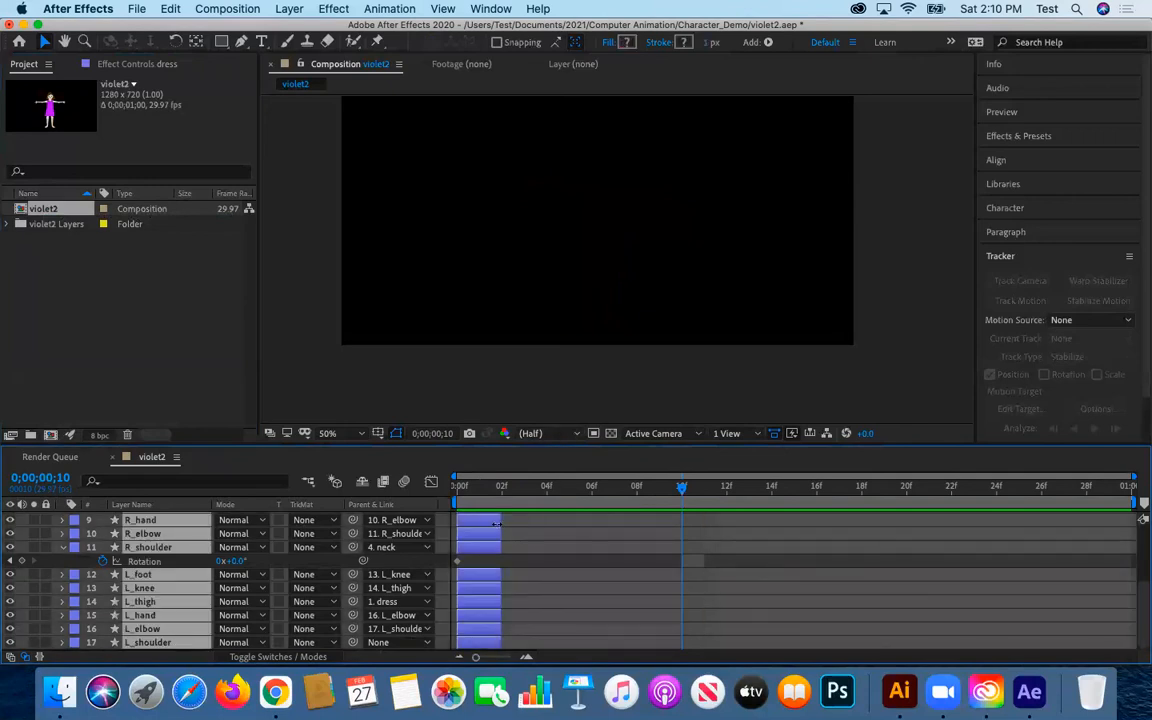
{"action": "left_click_drag", "start_coordinate": [500, 522], "coordinate": [1131, 541]}
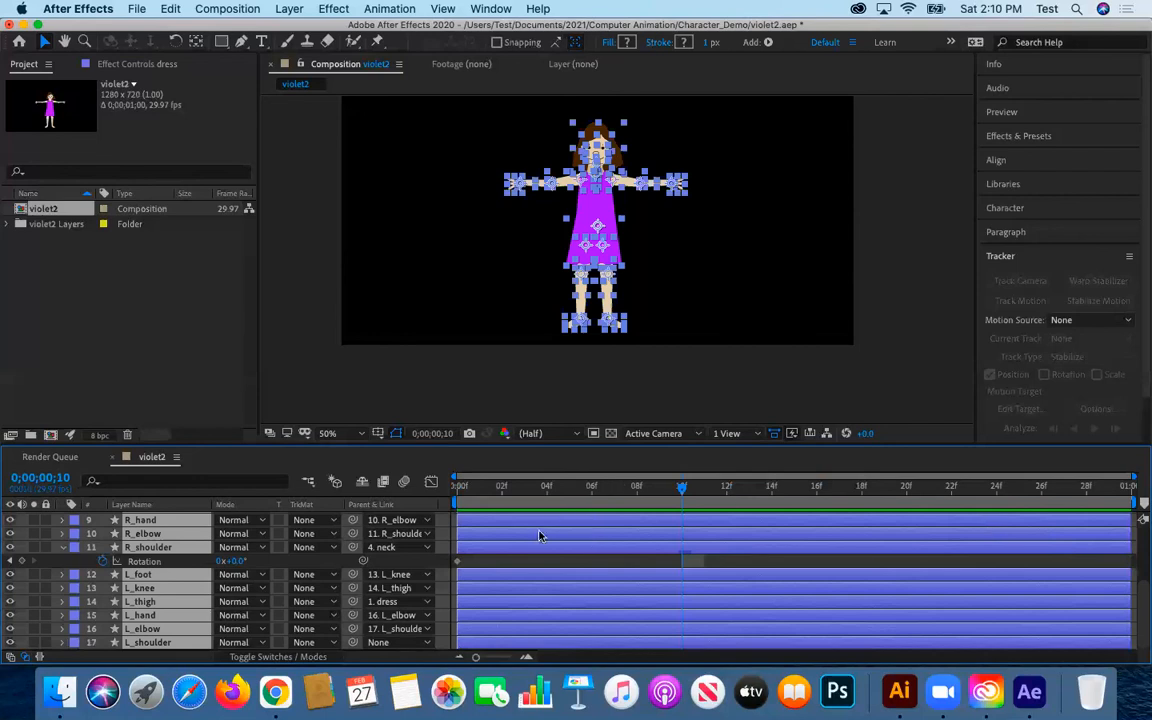
- Raise the right arm at 0;00;00;06 with a 46° Rotation keyframe on the R_shoulder layer only
{"action": "left_click_drag", "start_coordinate": [506, 493], "coordinate": [548, 498]}
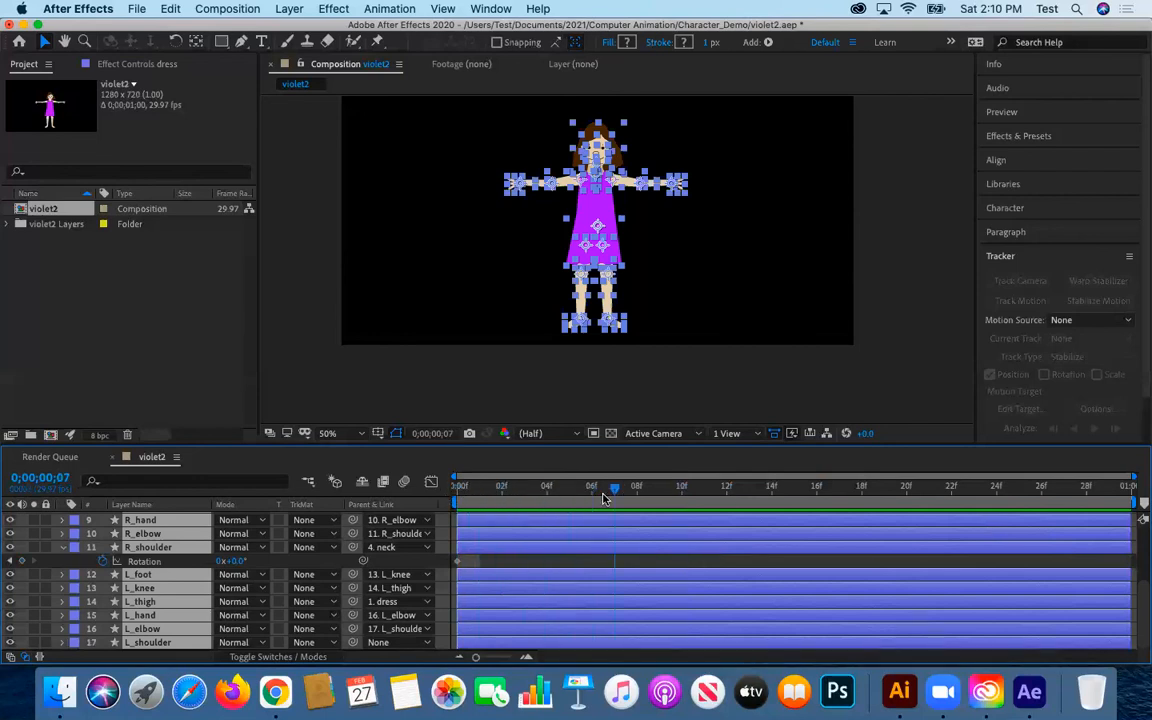
{"action": "left_click", "coordinate": [236, 563]}
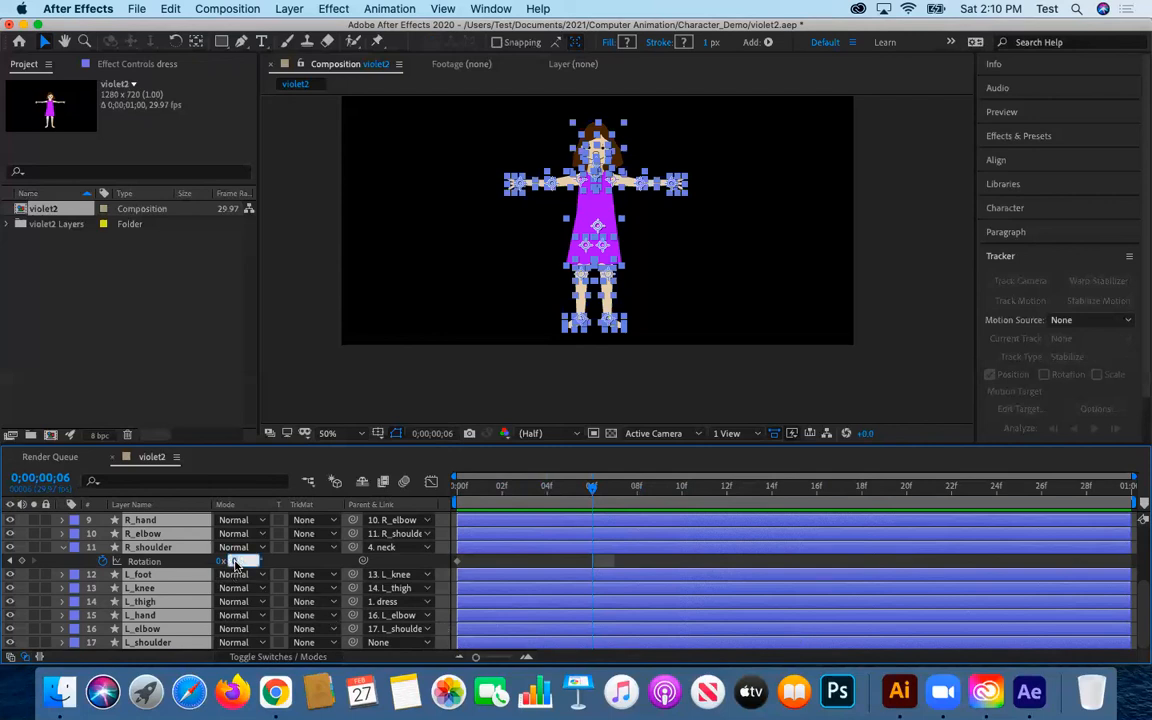
{"action": "type", "text": "48"}
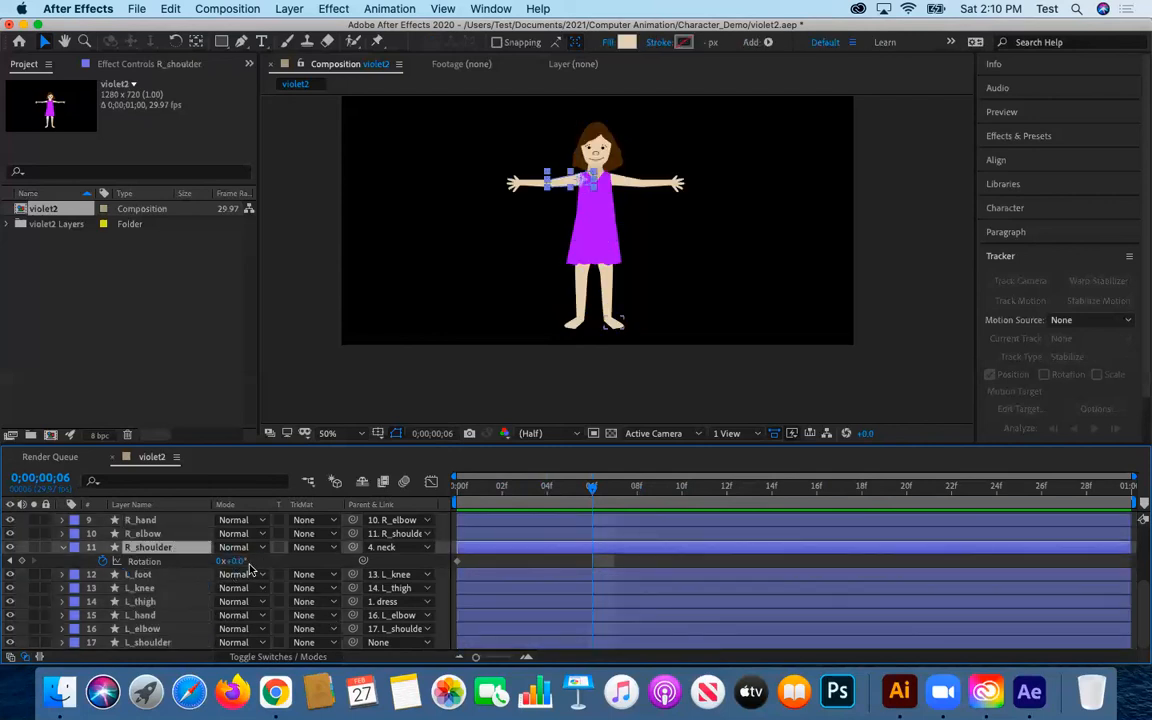
{"action": "key", "text": "Return"}
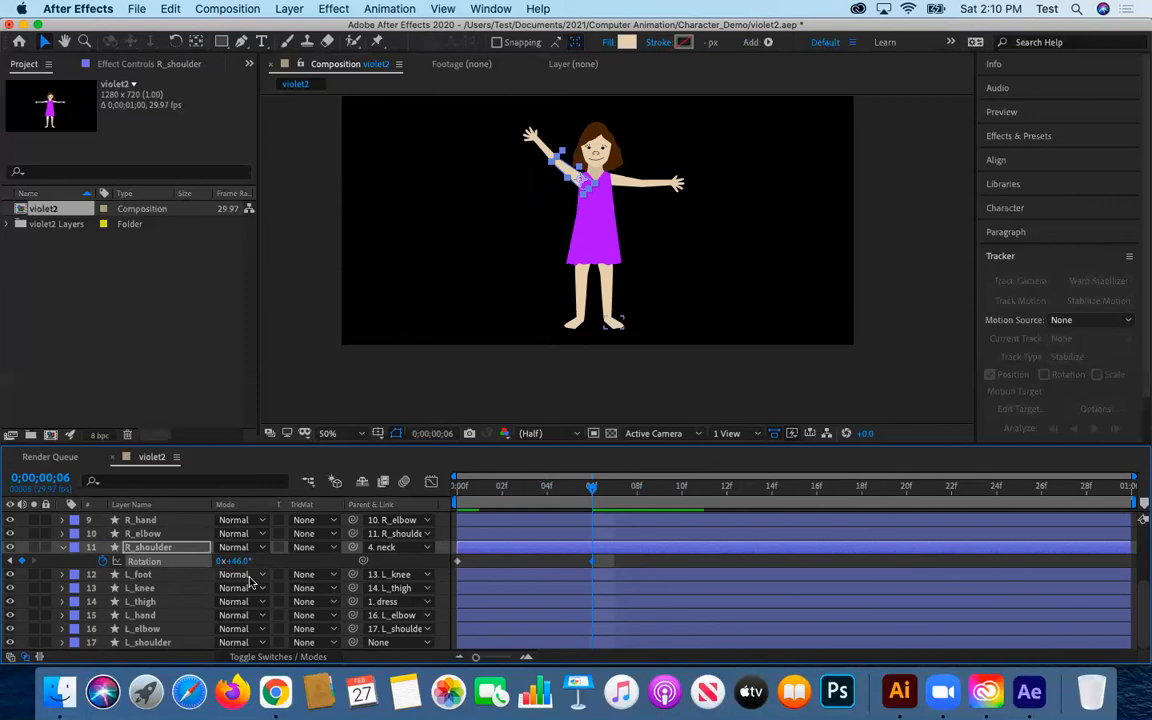
- Reveal the R_elbow layer's Rotation property at 0;00;00;08, try rotating the forearm about 27°, and undo that rotation
{"action": "left_click_drag", "start_coordinate": [592, 490], "coordinate": [636, 489]}
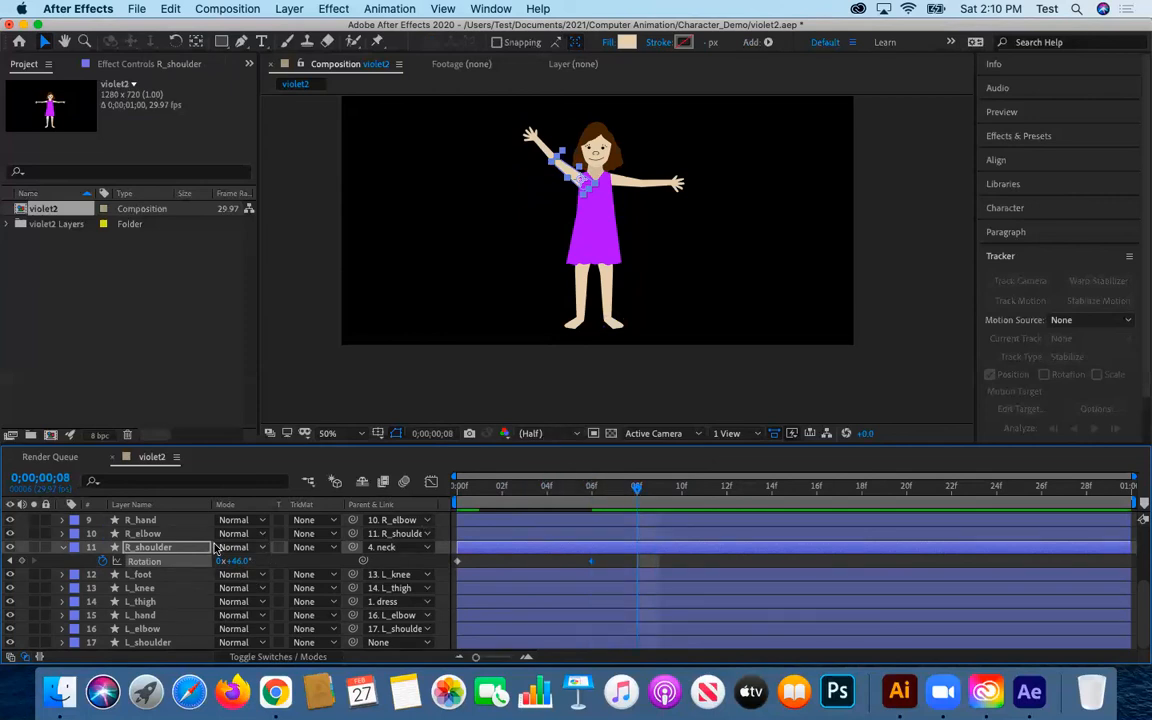
{"action": "left_click", "coordinate": [140, 534]}
{"action": "key", "text": "r"}
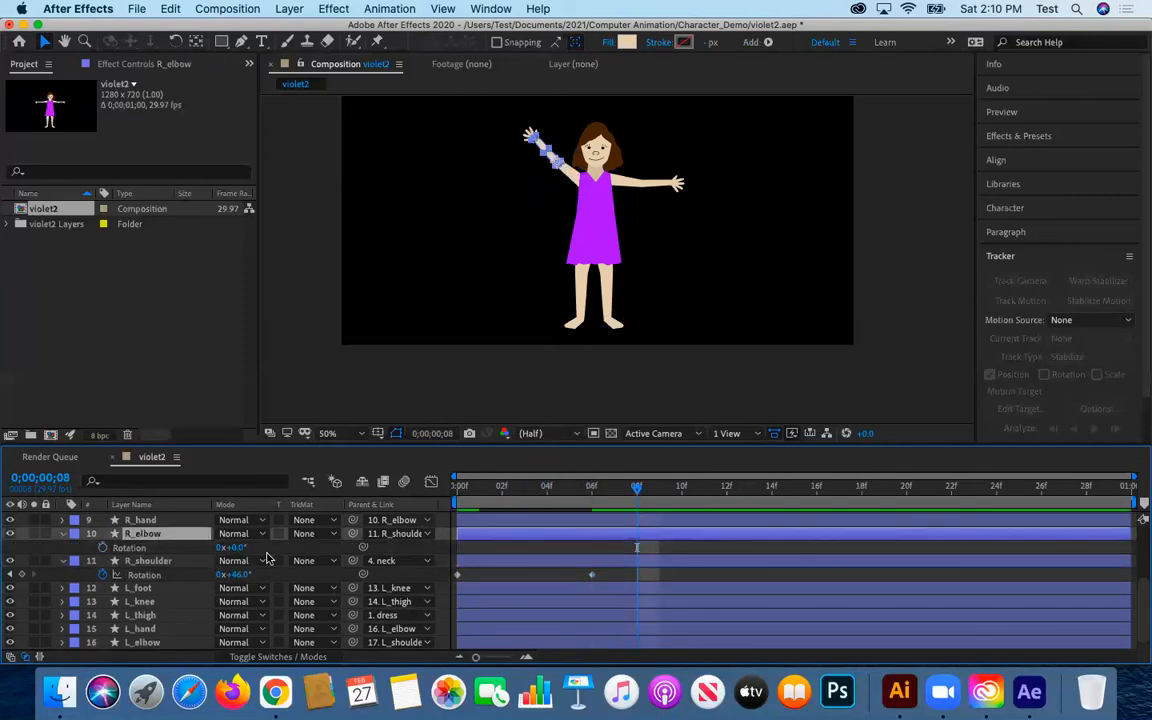
{"action": "left_click_drag", "start_coordinate": [241, 547], "coordinate": [258, 548]}
{"action": "key", "text": "super+z"}
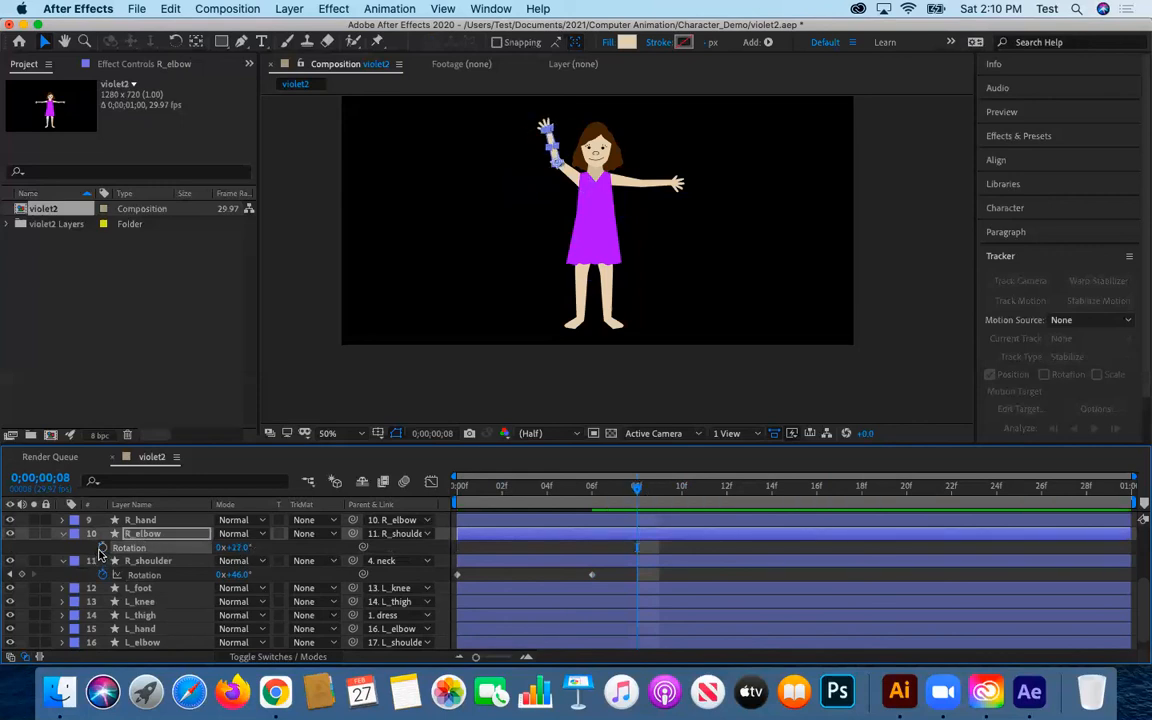
- Keyframe the R_elbow layer's Rotation at 0° on 0;00;00;06 and at about 24° on 0;00;00;08
{"action": "left_click_drag", "start_coordinate": [636, 486], "coordinate": [592, 486]}
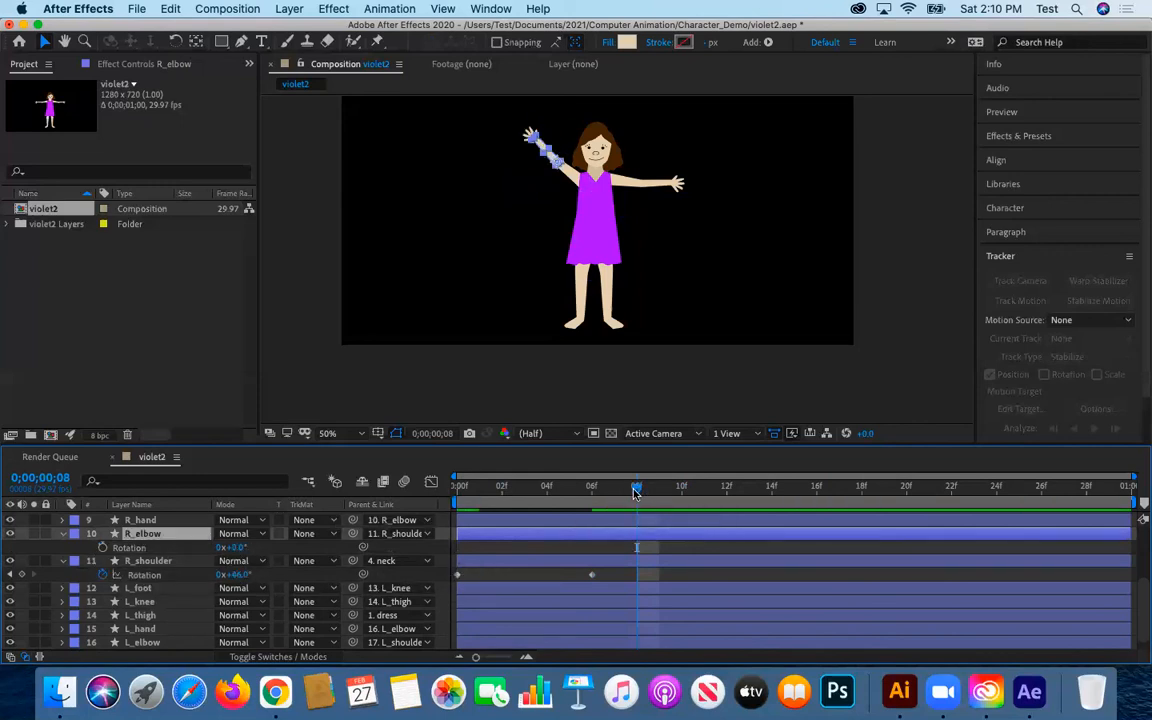
{"action": "left_click", "coordinate": [102, 547]}
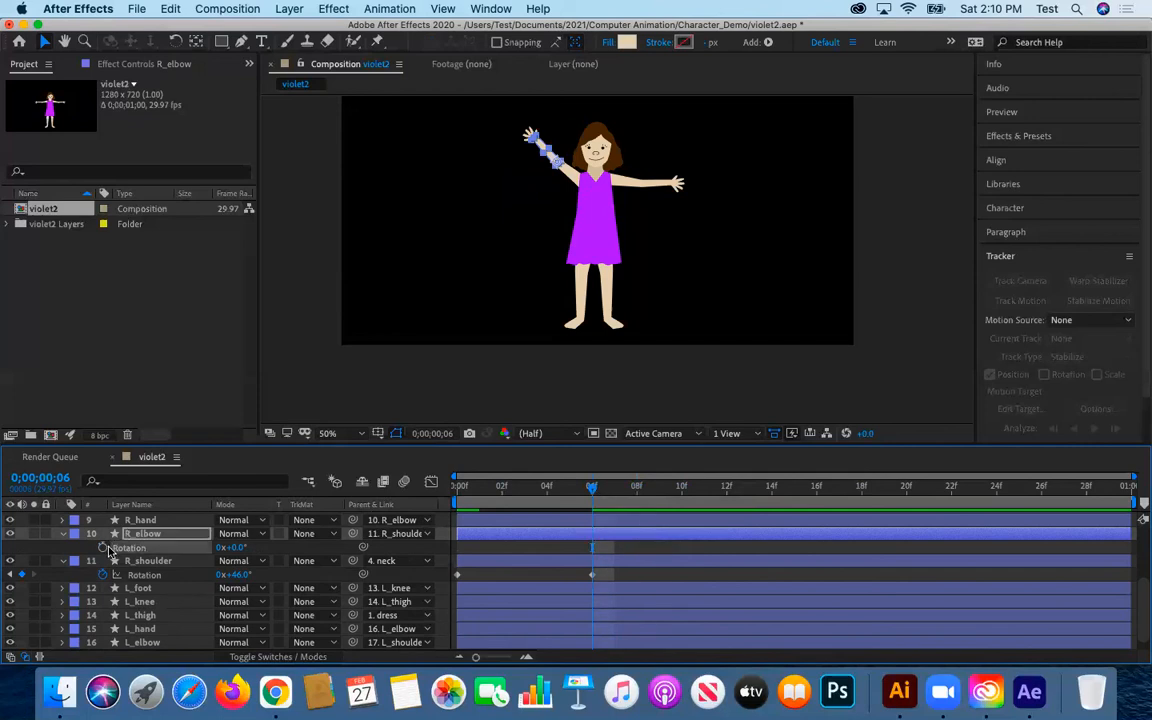
{"action": "left_click_drag", "start_coordinate": [592, 486], "coordinate": [636, 486]}
{"action": "left_click_drag", "start_coordinate": [242, 549], "coordinate": [243, 562]}
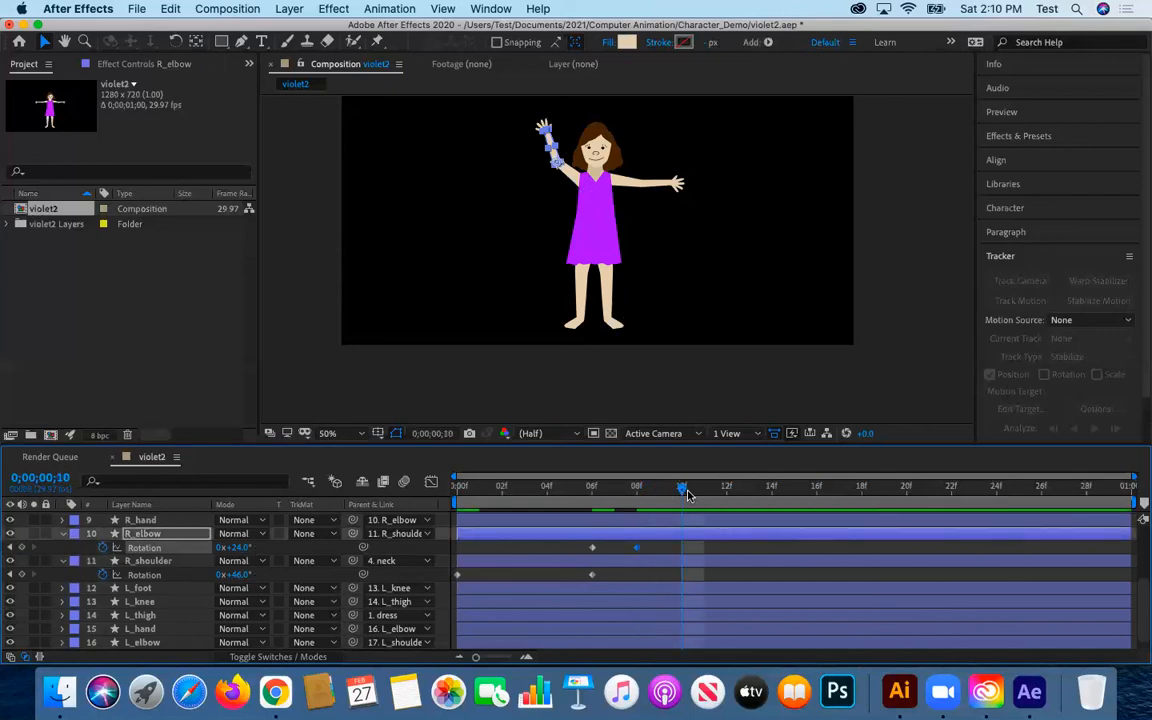
- Keyframe the R_hand layer's Rotation at 0° on 0;00;00;10 and at about 32° on 0;00;00;12
{"action": "left_click", "coordinate": [140, 521]}
{"action": "key", "text": "r"}
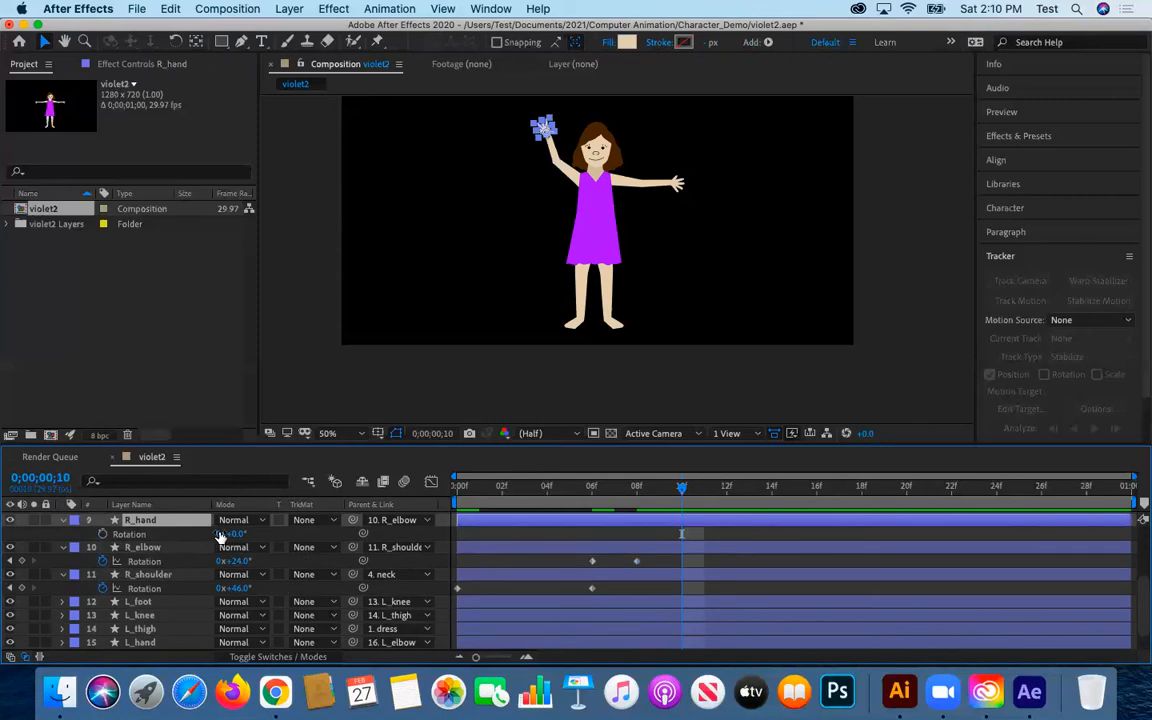
{"action": "left_click", "coordinate": [103, 534]}
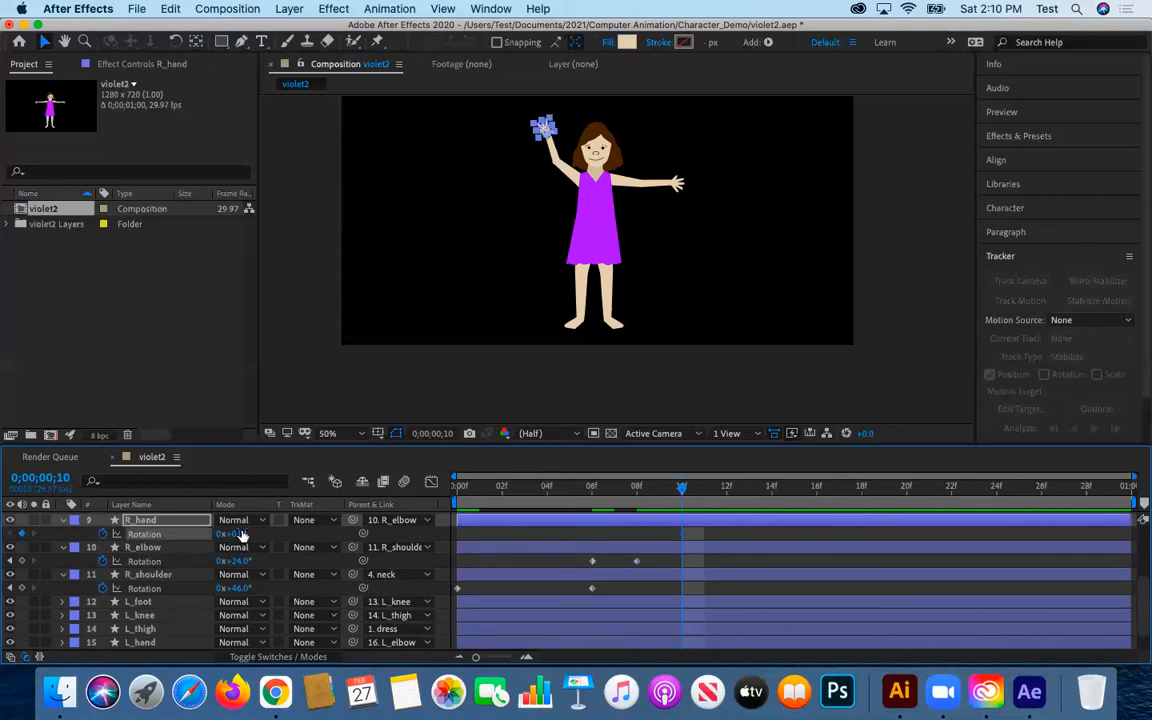
{"action": "left_click_drag", "start_coordinate": [682, 490], "coordinate": [730, 491]}
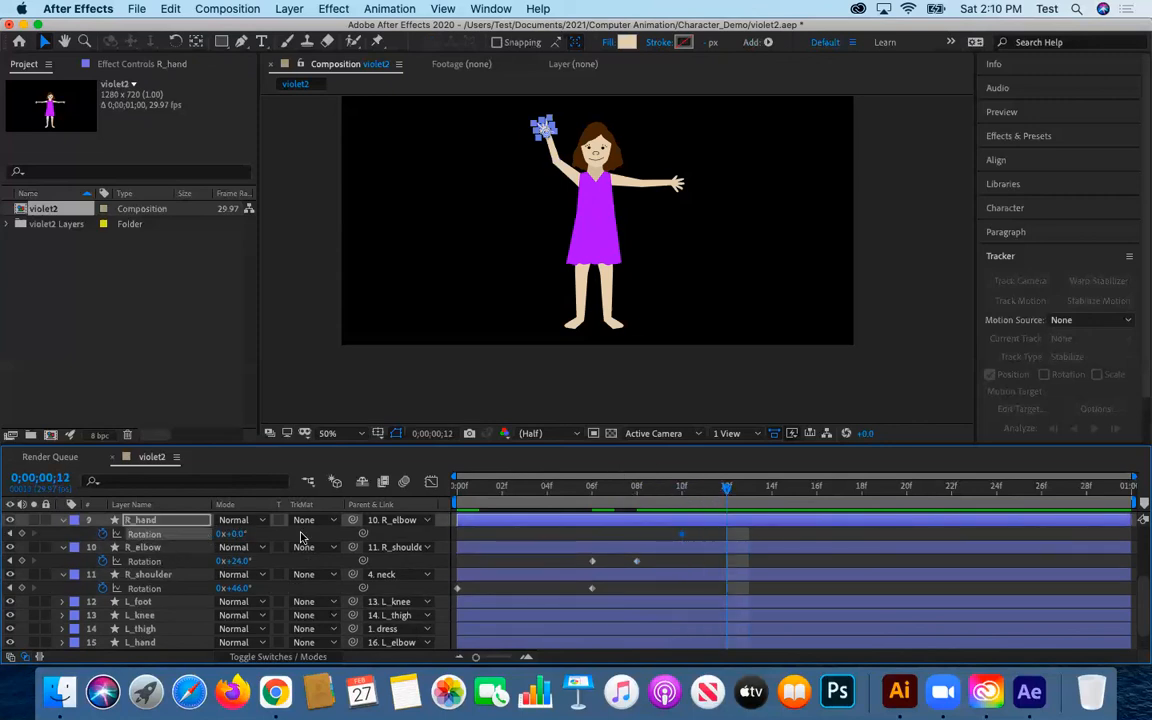
{"action": "left_click_drag", "start_coordinate": [237, 535], "coordinate": [288, 534]}
- Continue the hand wave with R_hand Rotation keyframes turned back at 0;00;00;14 and forward to about 39° at 0;00;00;16
{"action": "left_click_drag", "start_coordinate": [728, 491], "coordinate": [771, 491]}
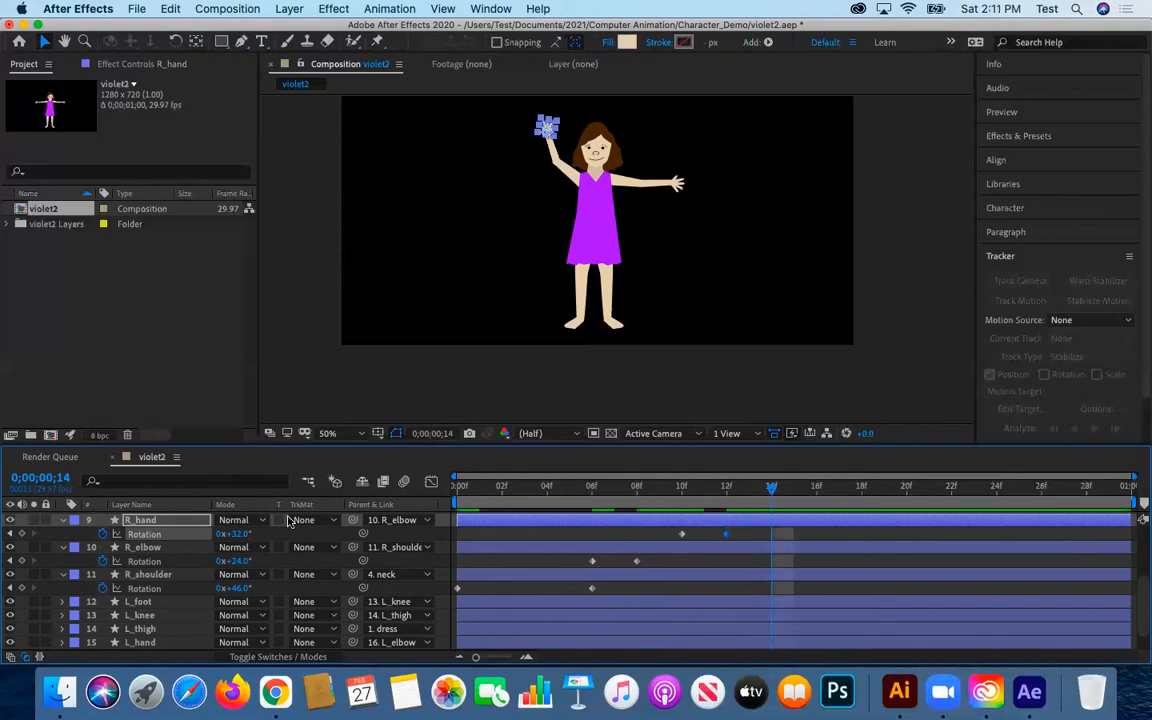
{"action": "left_click_drag", "start_coordinate": [237, 534], "coordinate": [200, 534]}
{"action": "left_click_drag", "start_coordinate": [772, 490], "coordinate": [818, 494]}
{"action": "left_click_drag", "start_coordinate": [233, 536], "coordinate": [264, 536]}
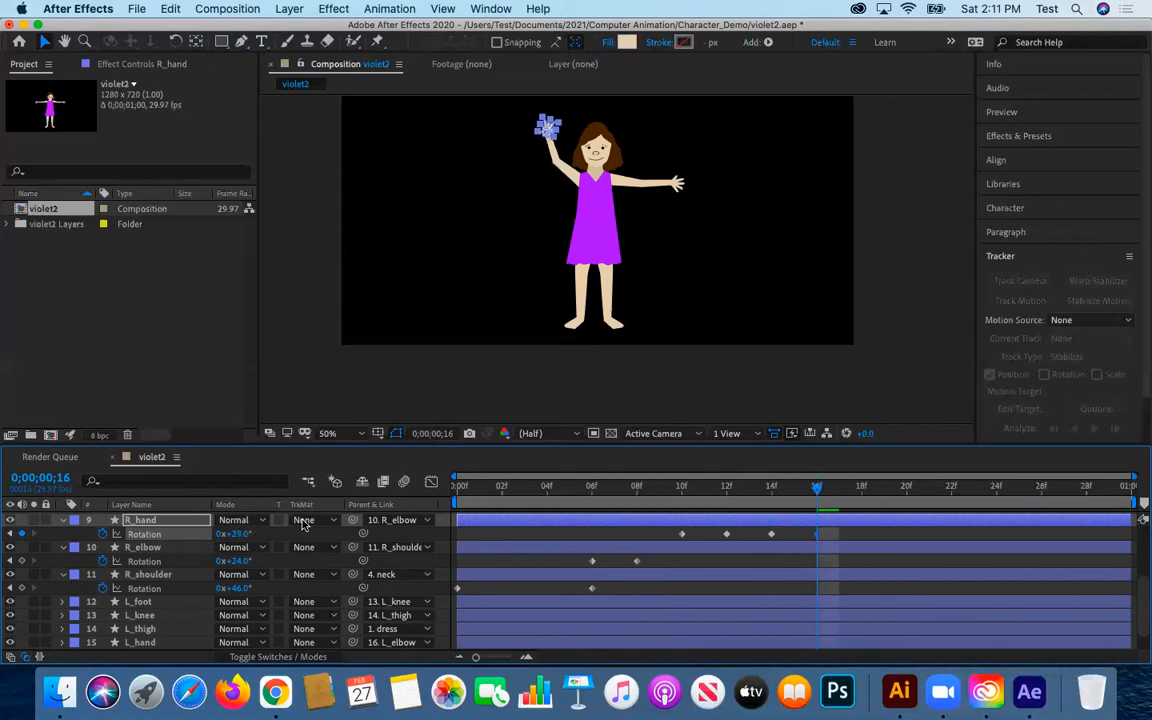
- Preview the arm-wave animation from the first frame with nothing selected, and stop playback to check the pose
{"action": "left_click_drag", "start_coordinate": [818, 489], "coordinate": [290, 486]}
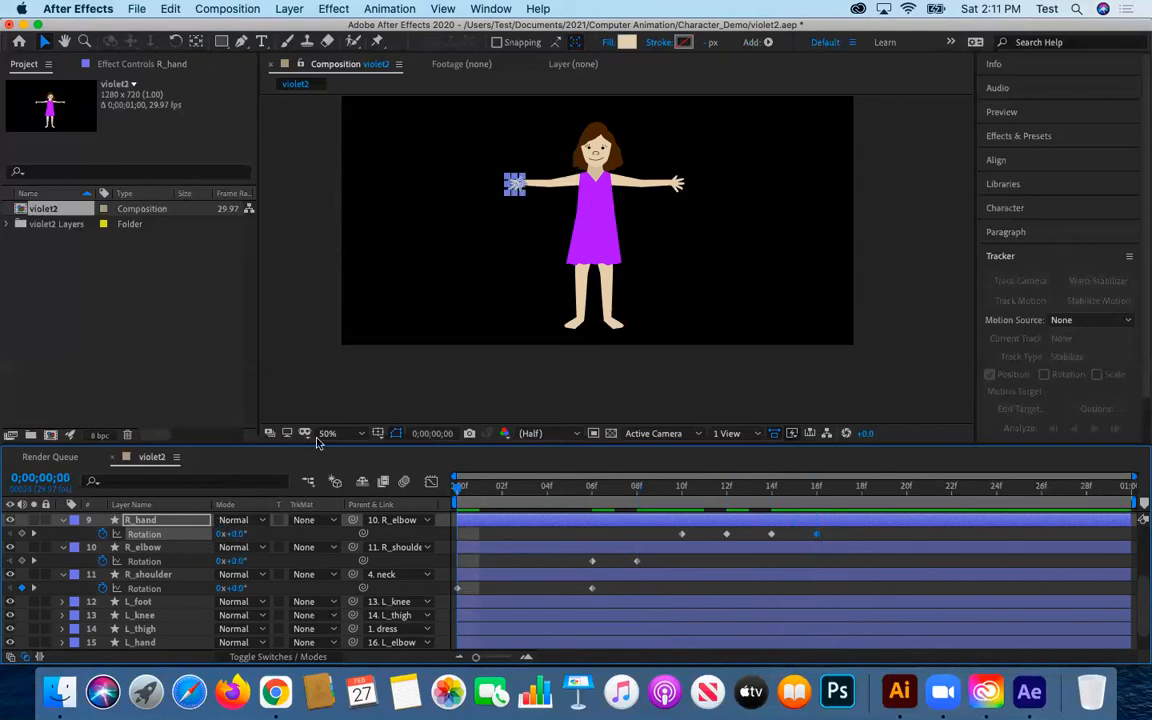
{"action": "left_click", "coordinate": [417, 372]}
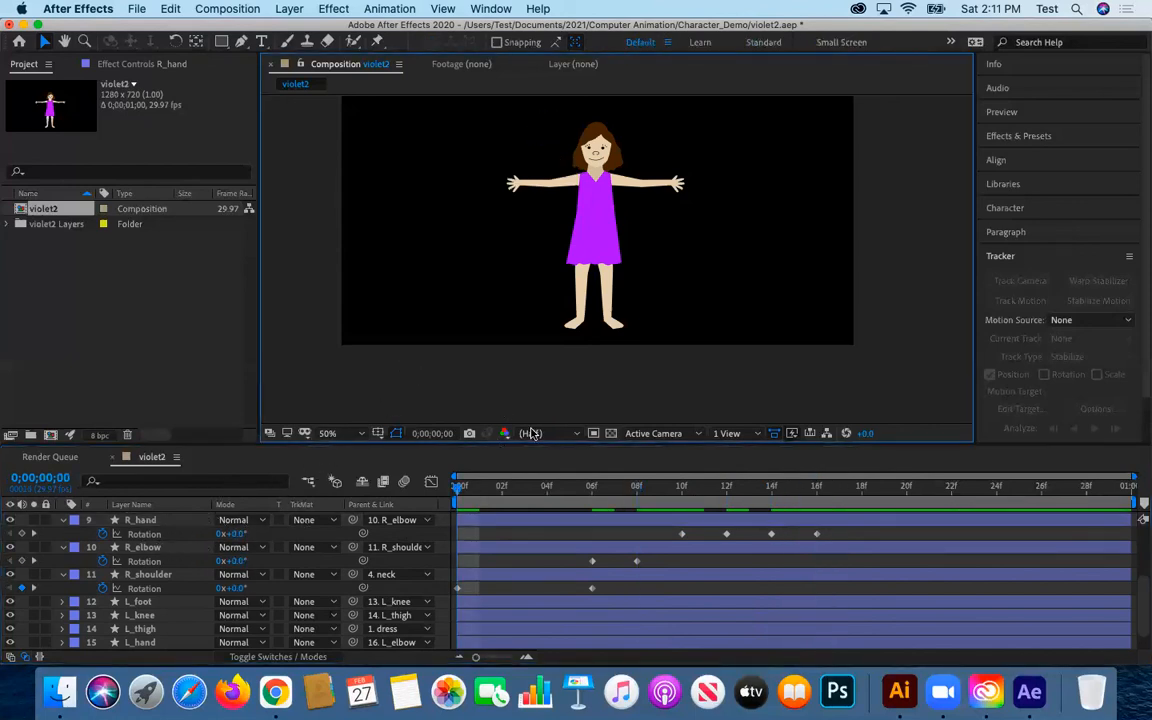
{"action": "key", "text": "space"}
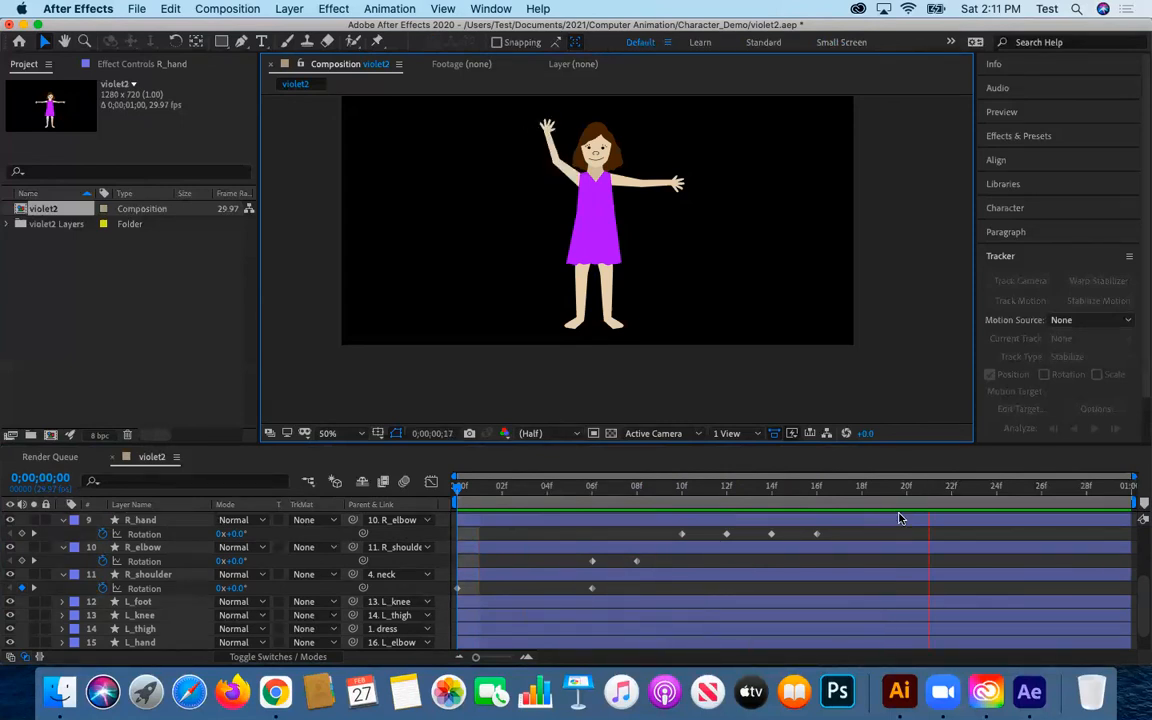
{"action": "key", "text": "space"}
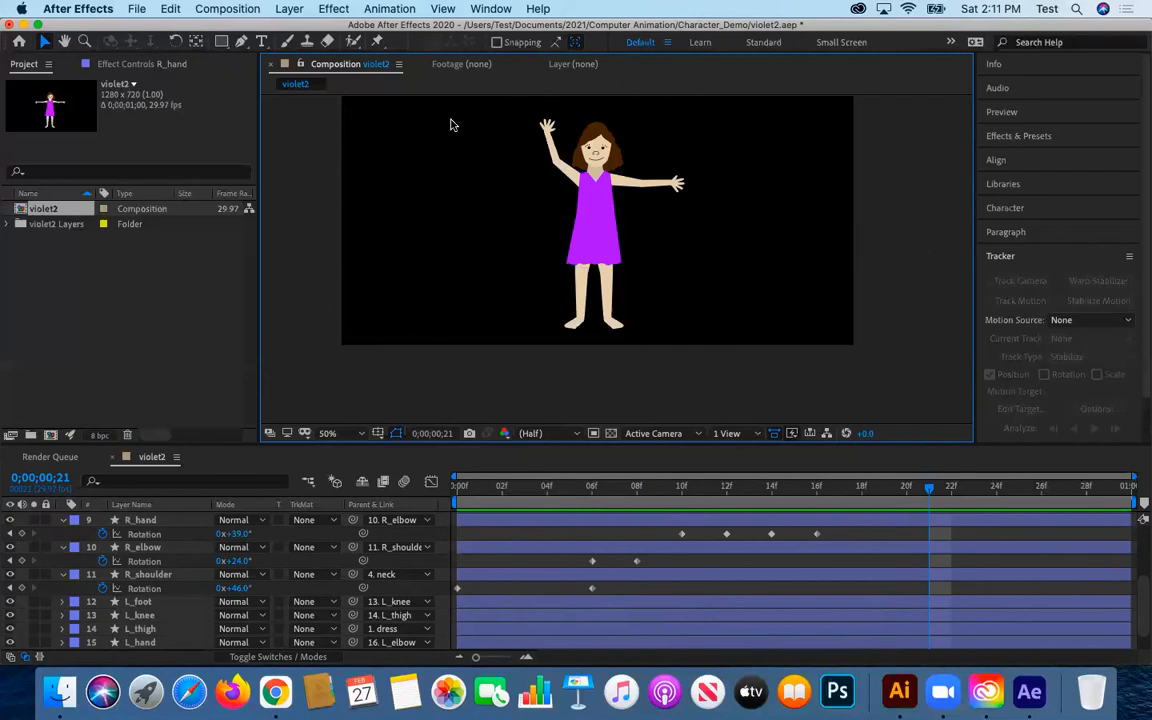
{"action": "key", "text": "period"}
{"action": "key", "text": "comma"}
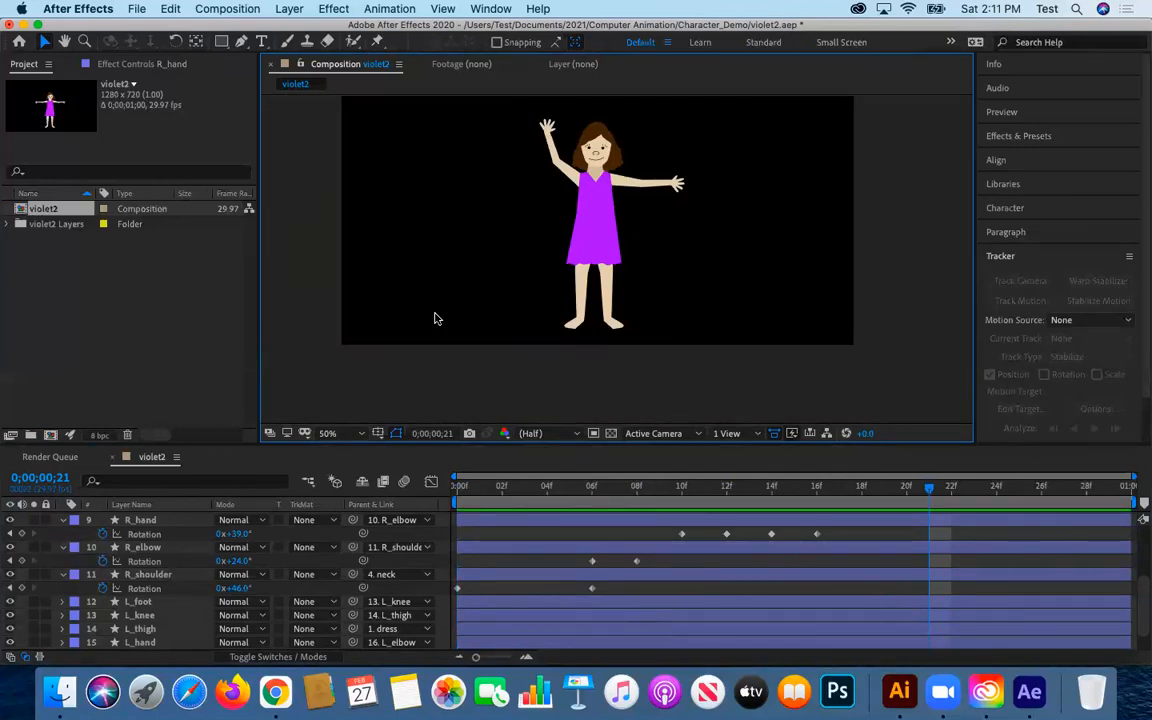